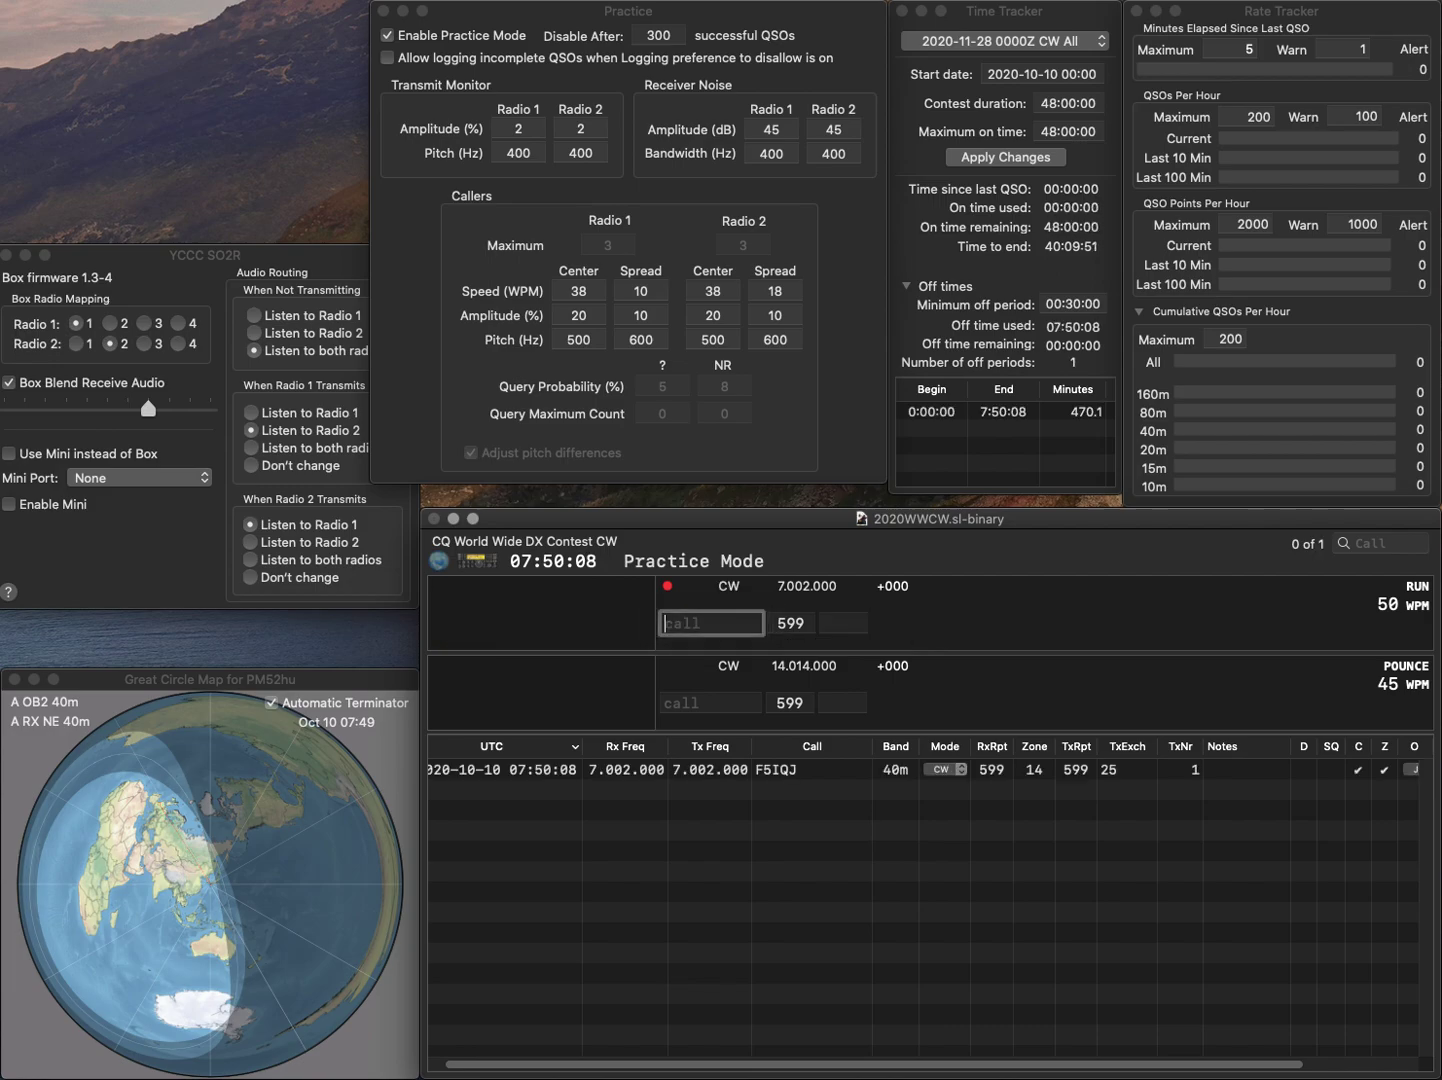
text(SM5)
key(BackSpace)
key(BackSpace)
key(BackSpace)
Log a CW contact with DK0OF in zone 14 on the 7.002 MHz run radio
text(0F)
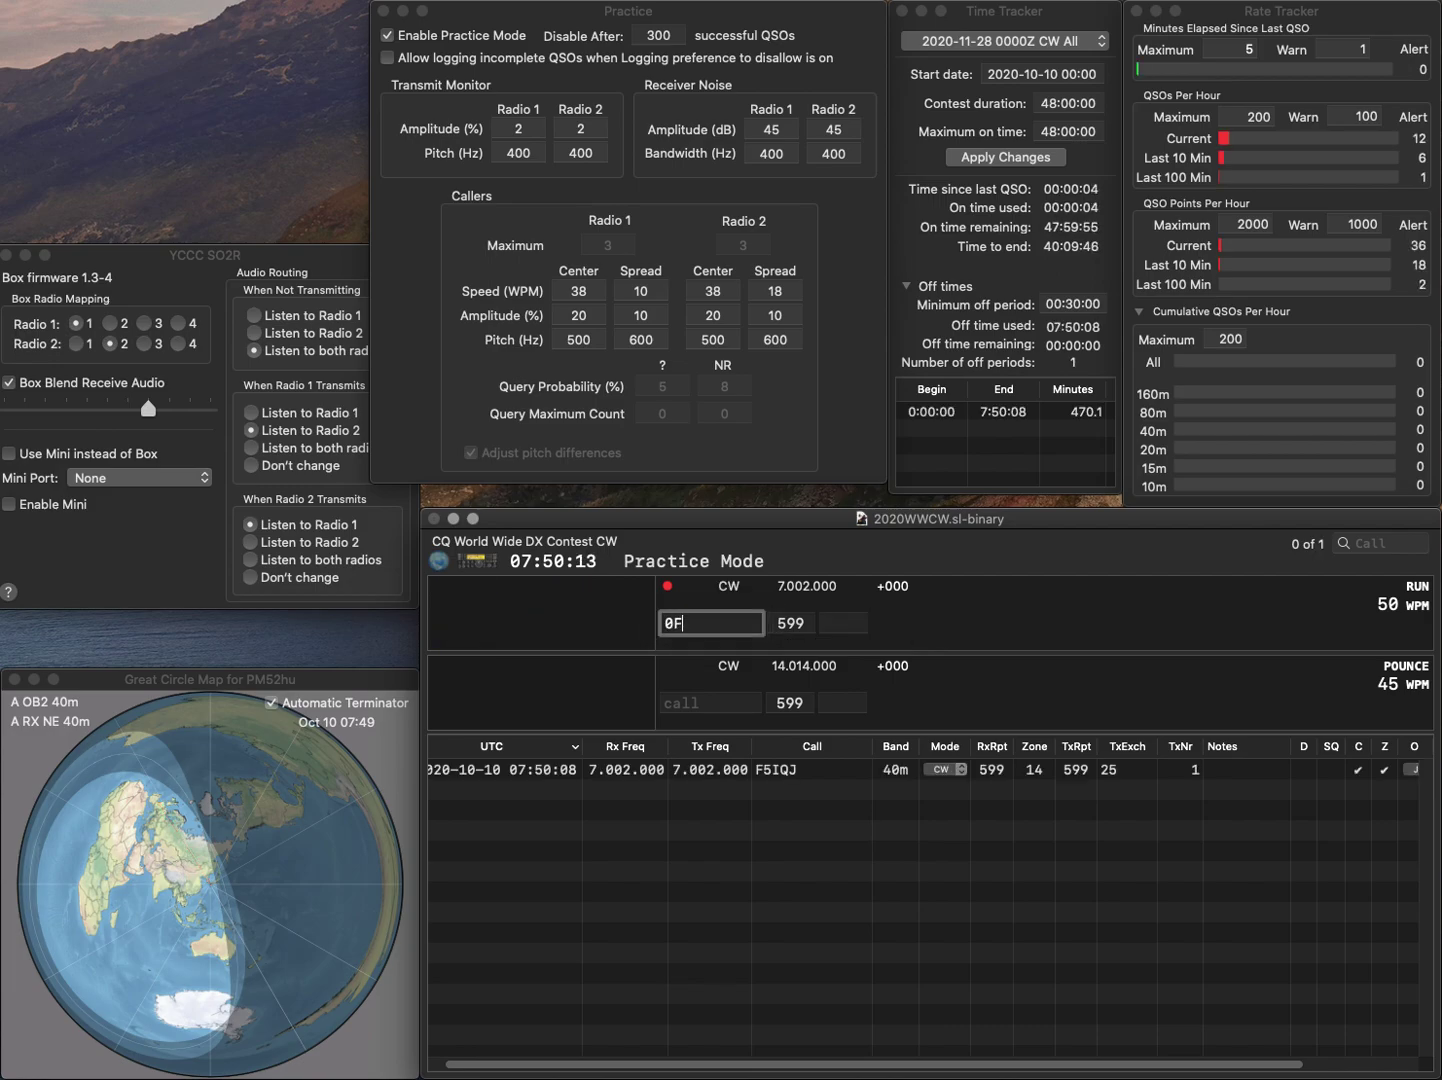
key(Left)
key(Left)
text(DK0)
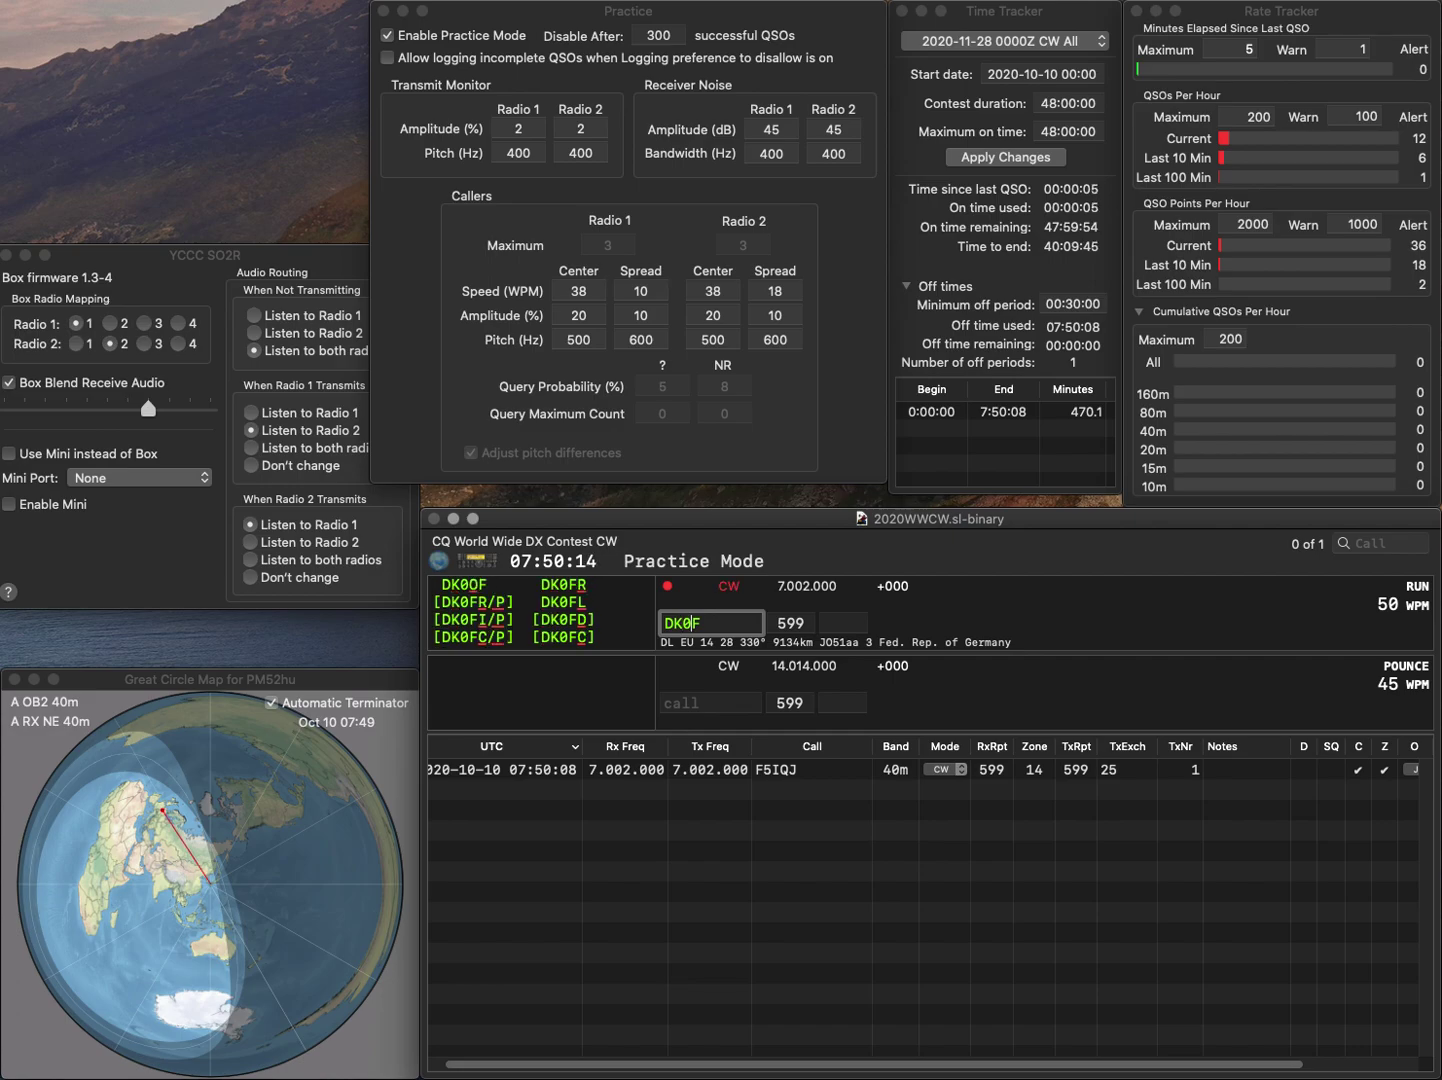
text(O)
key(Tab)
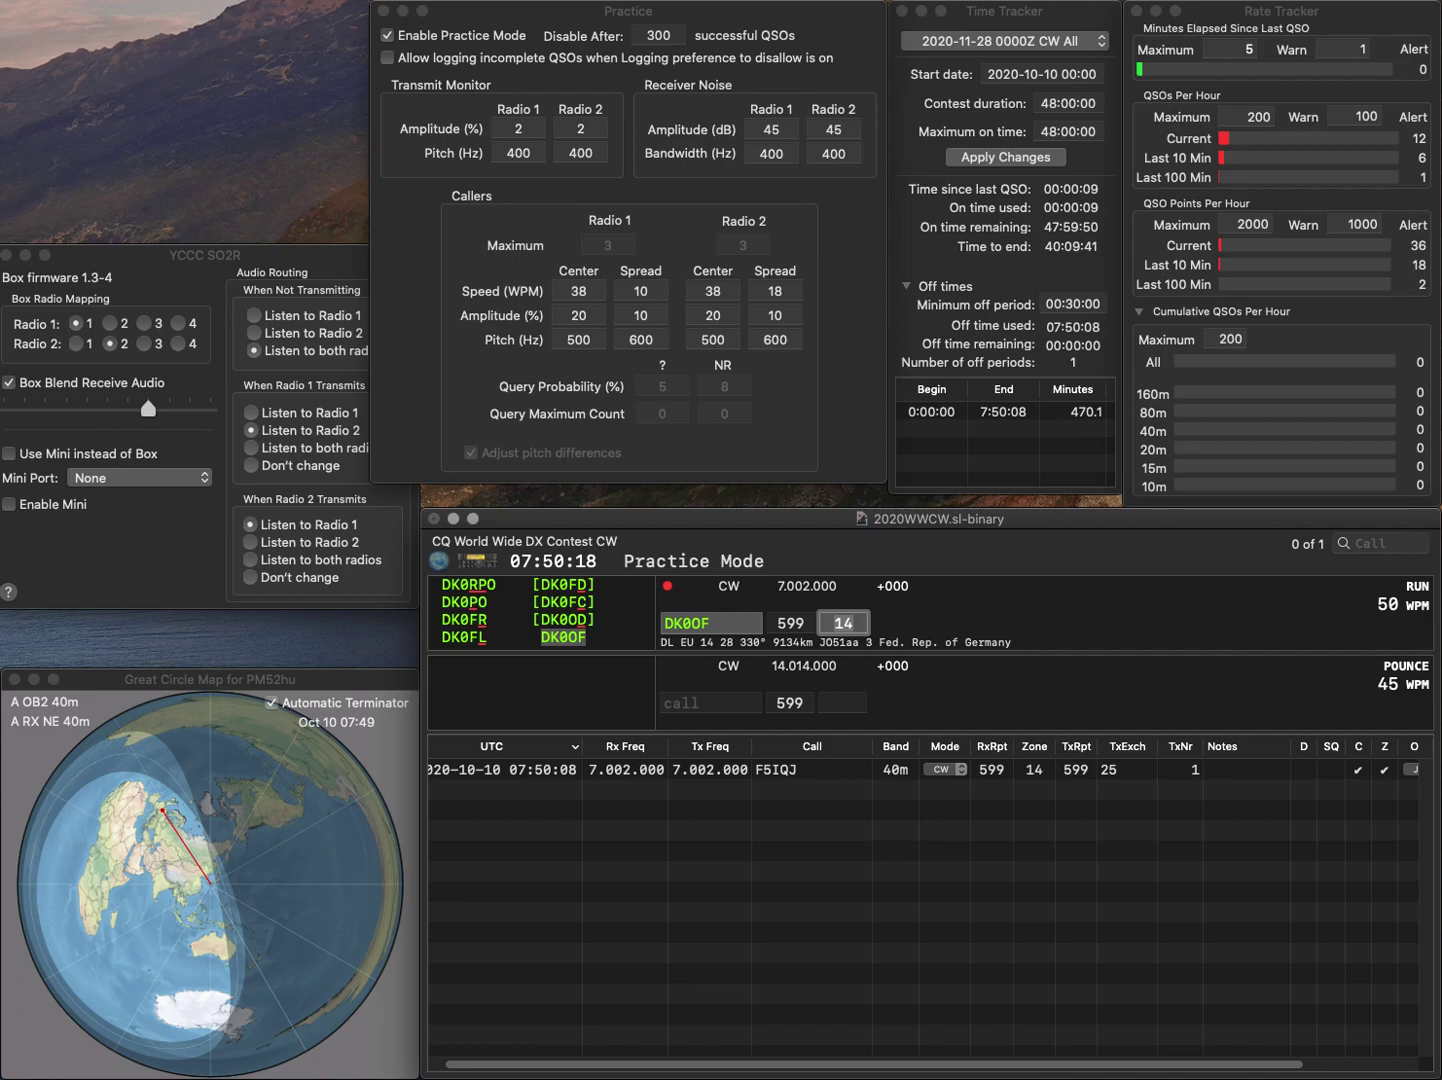
key(Return)
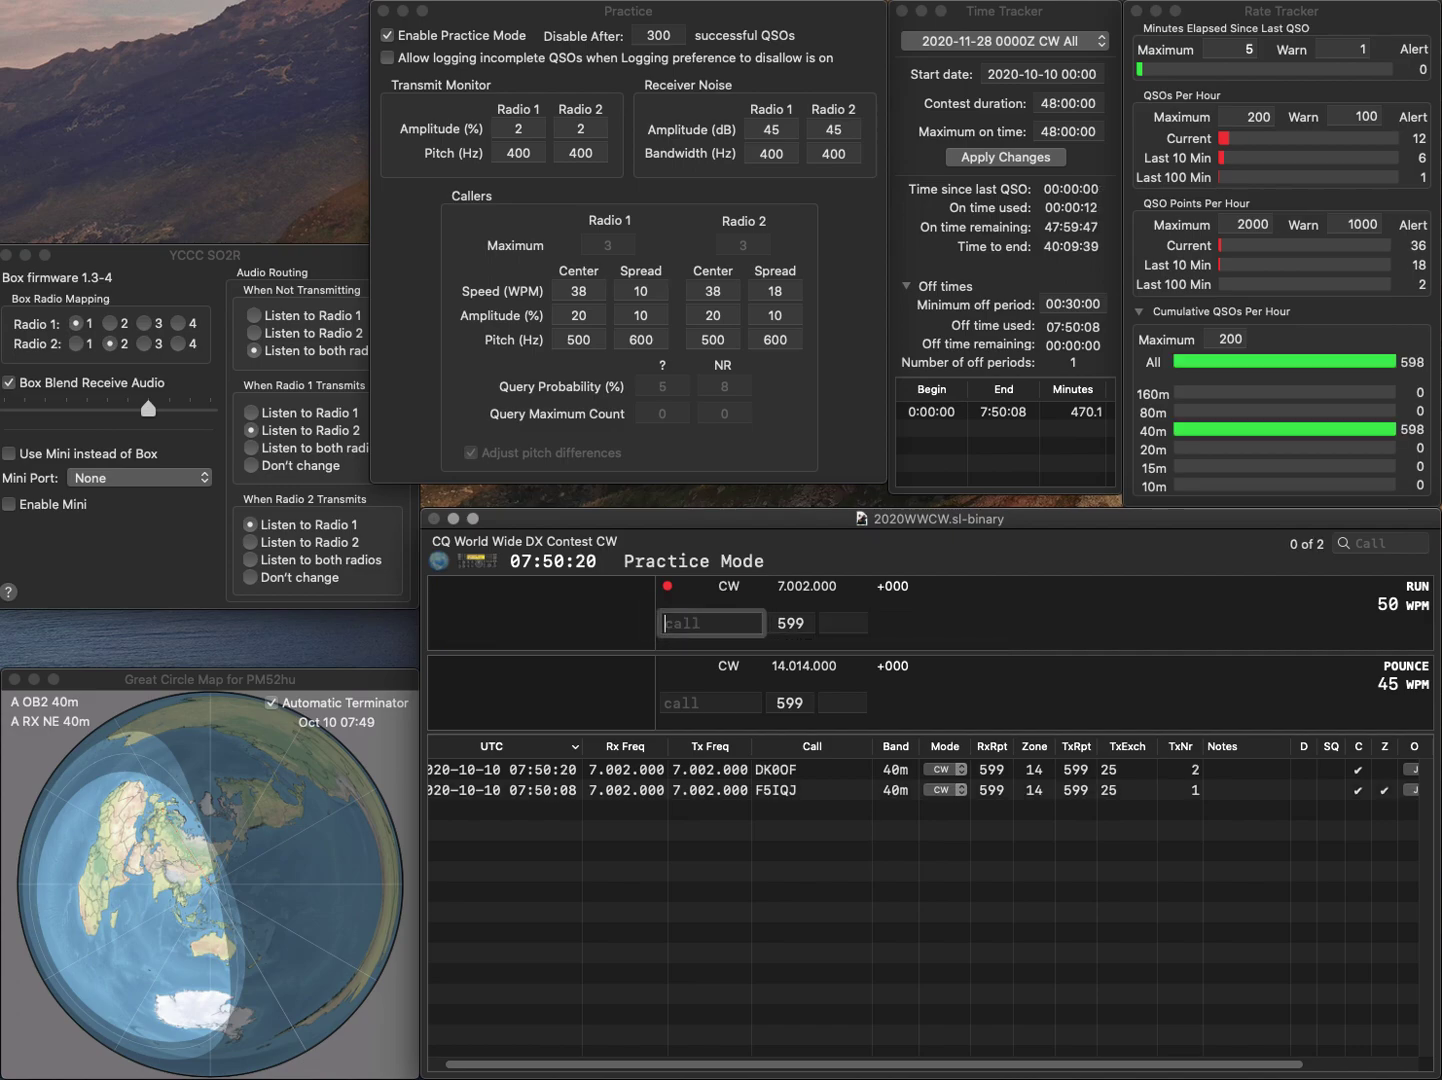
text(SM5LW)
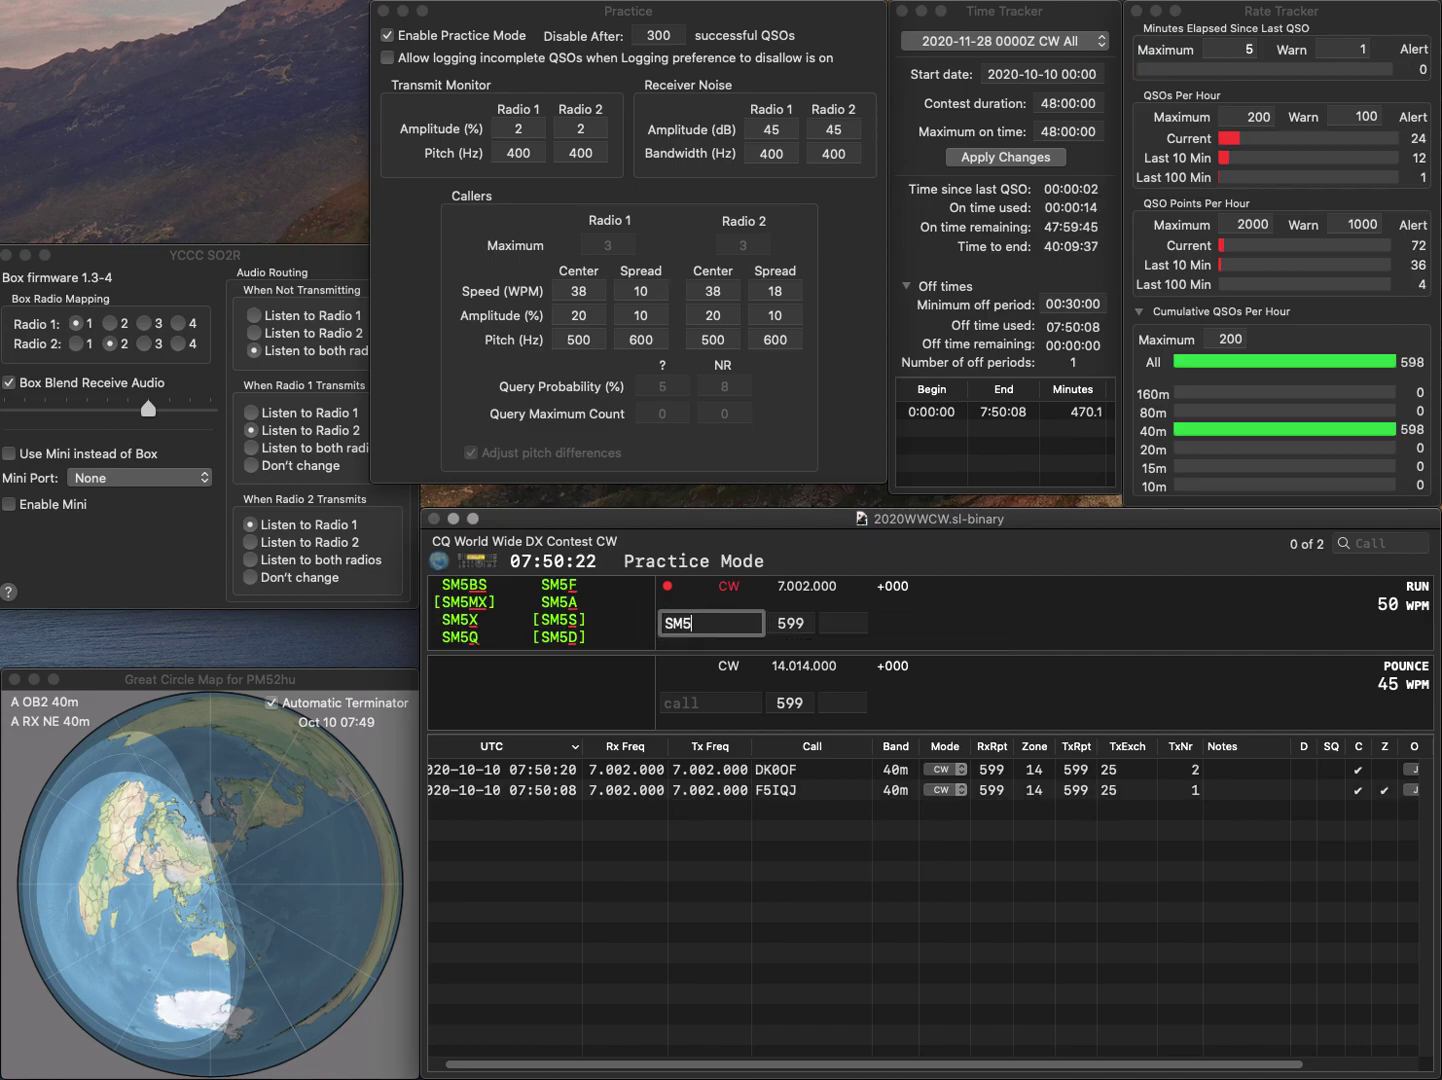
key(Return)
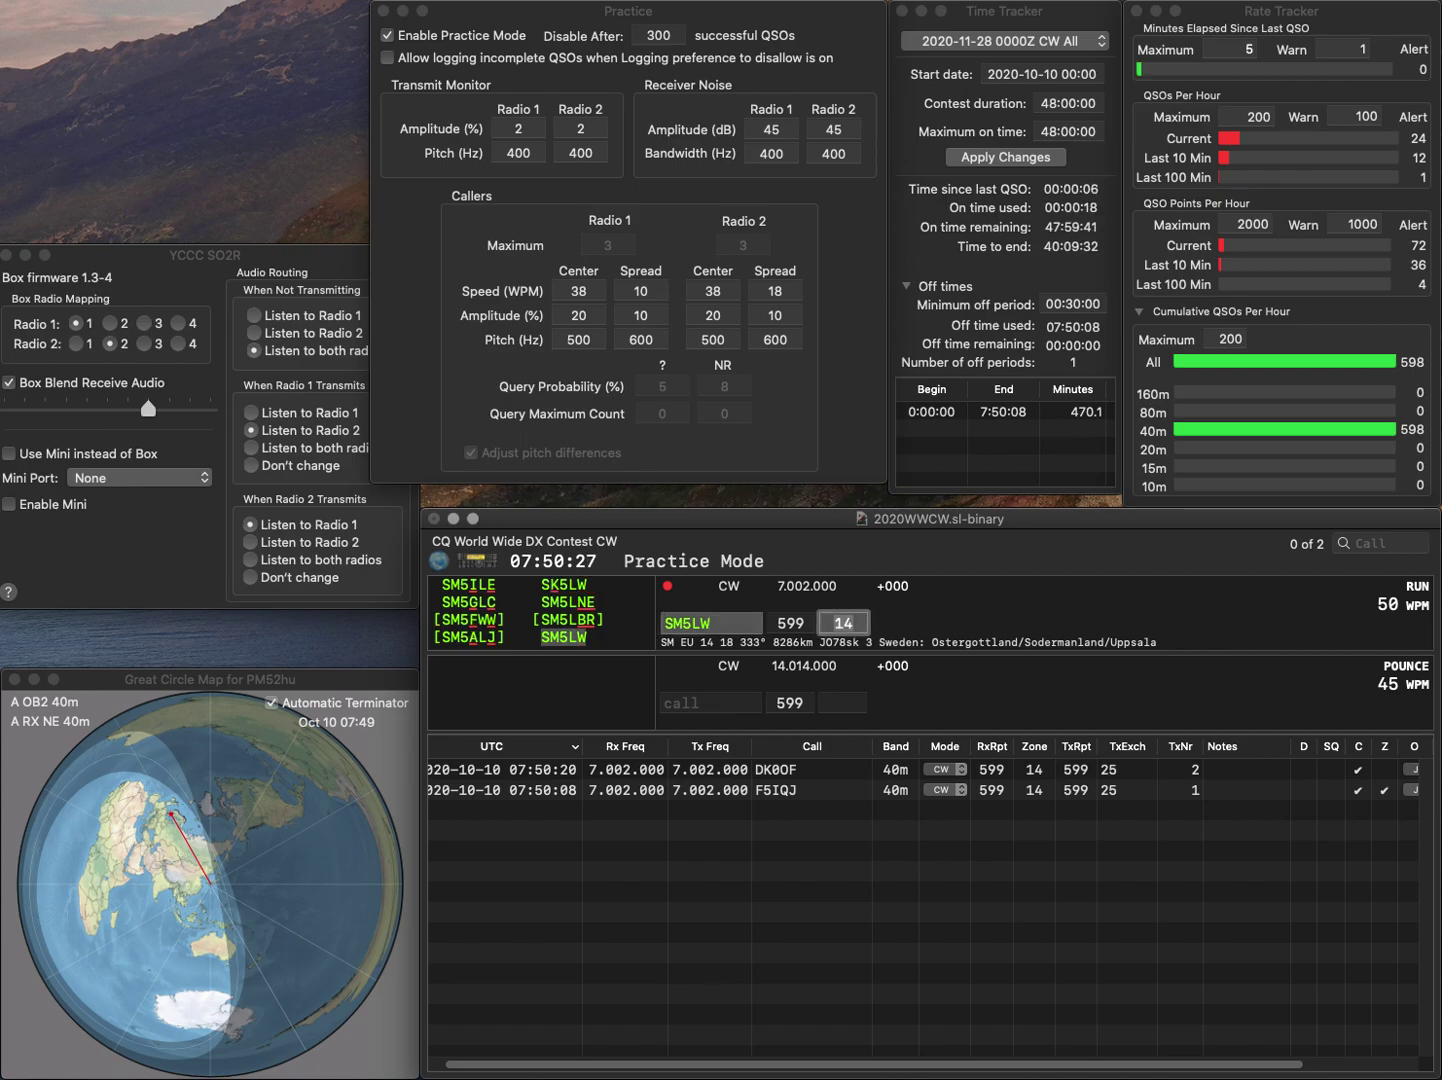
key(Return)
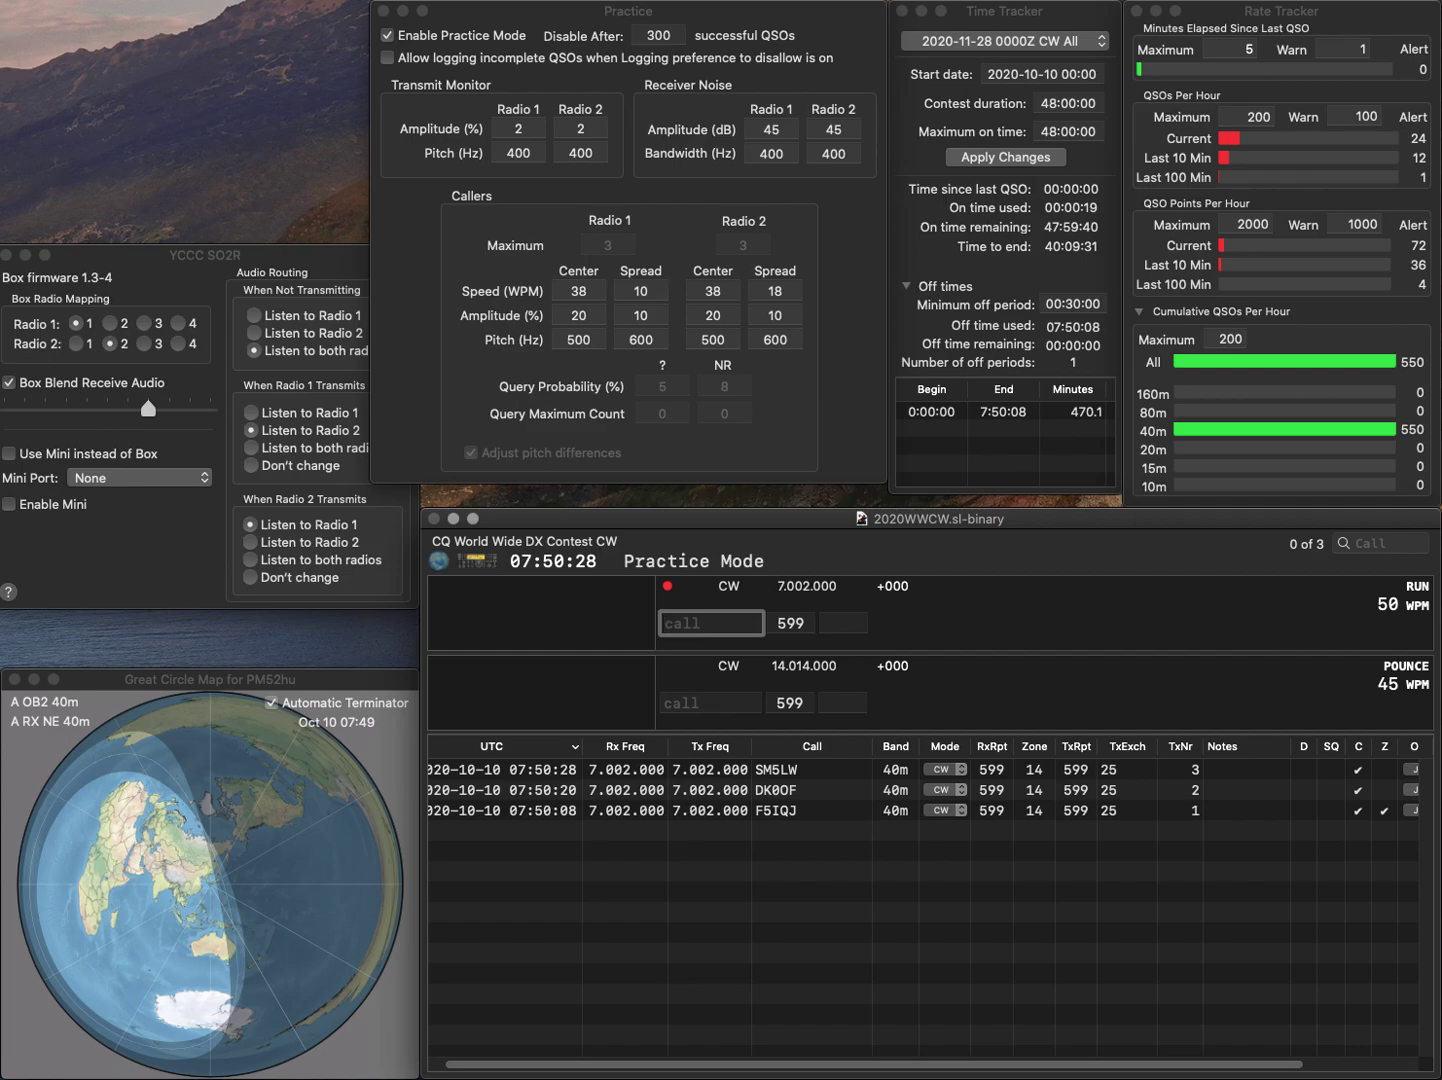
text(DL8UV)
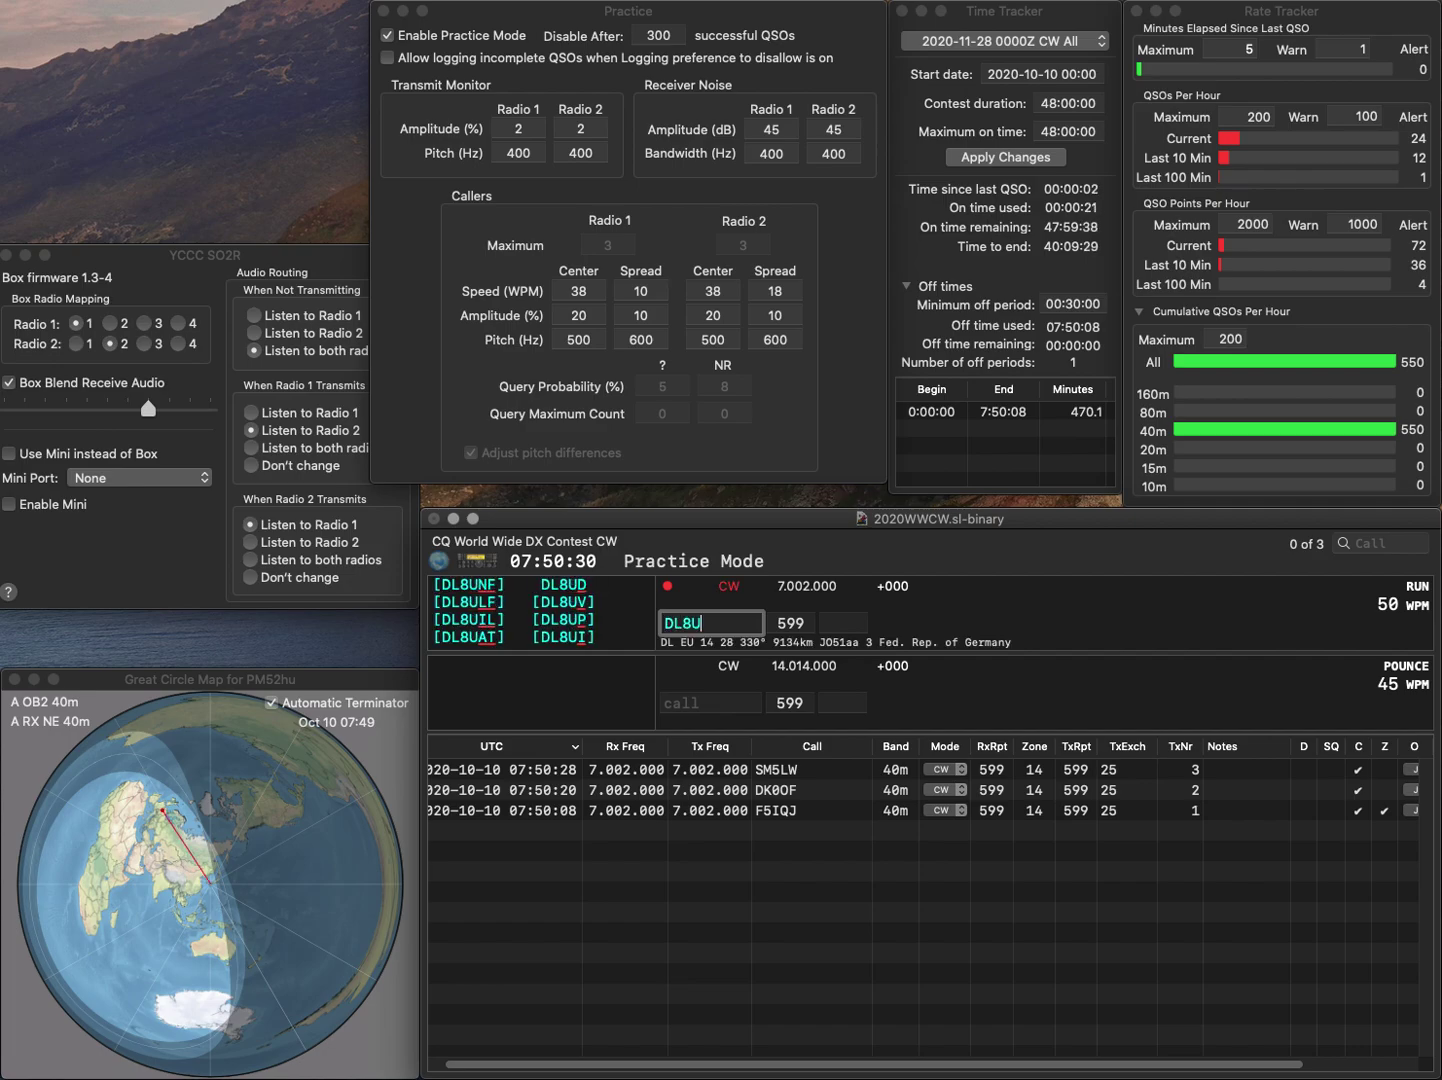
key(Return)
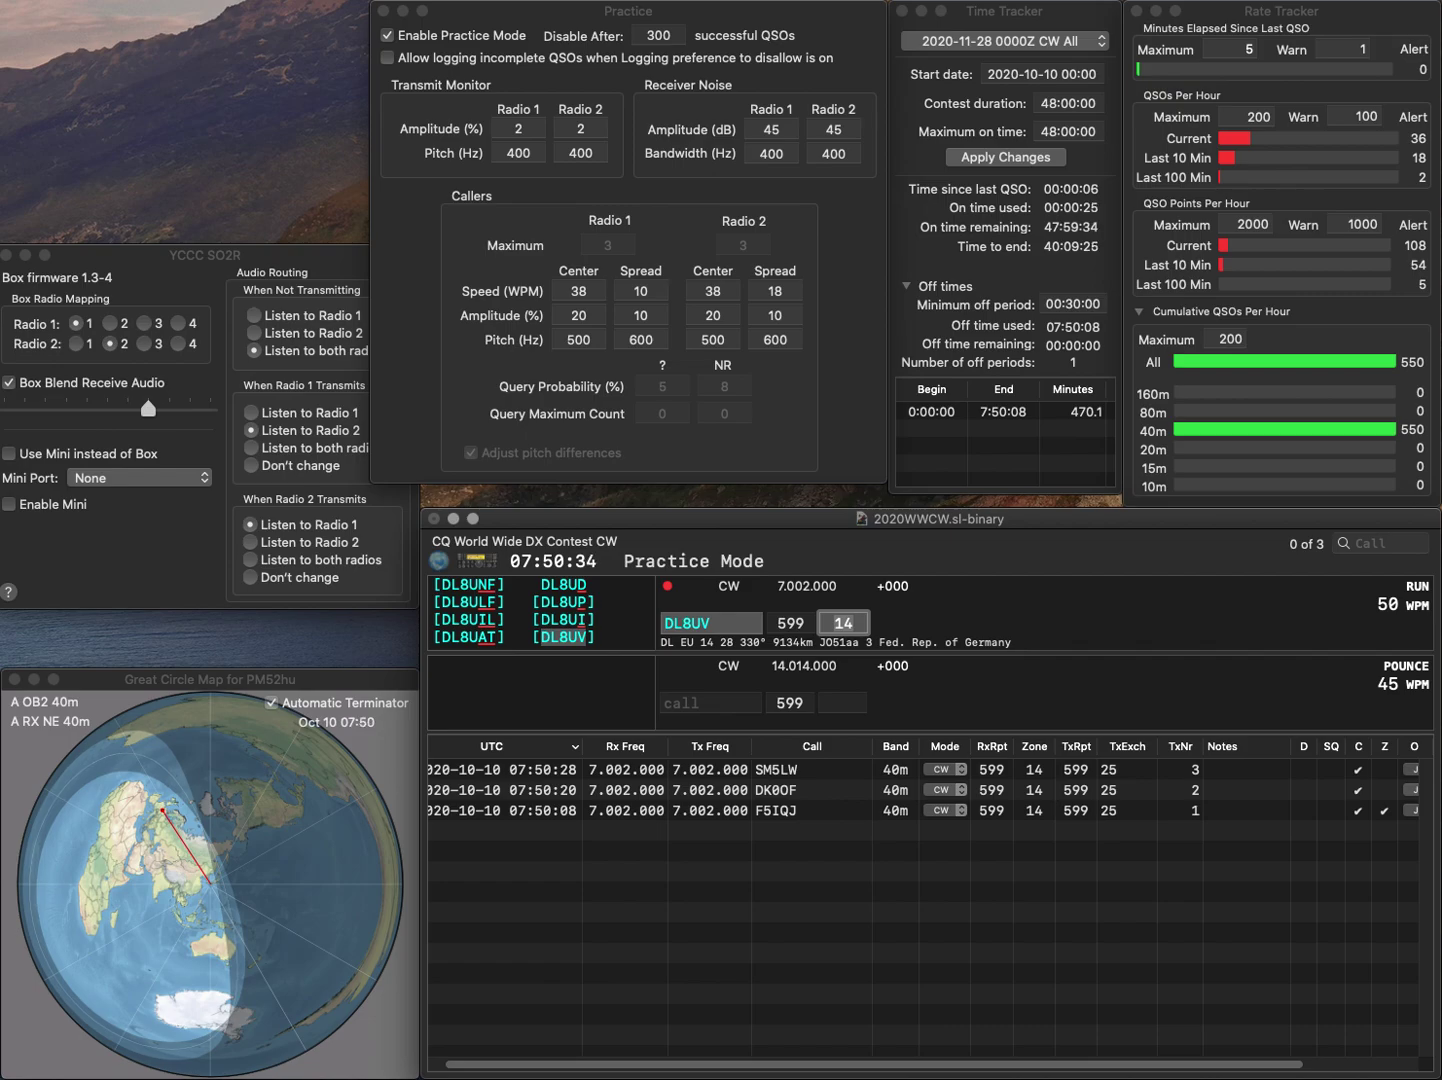
key(Return)
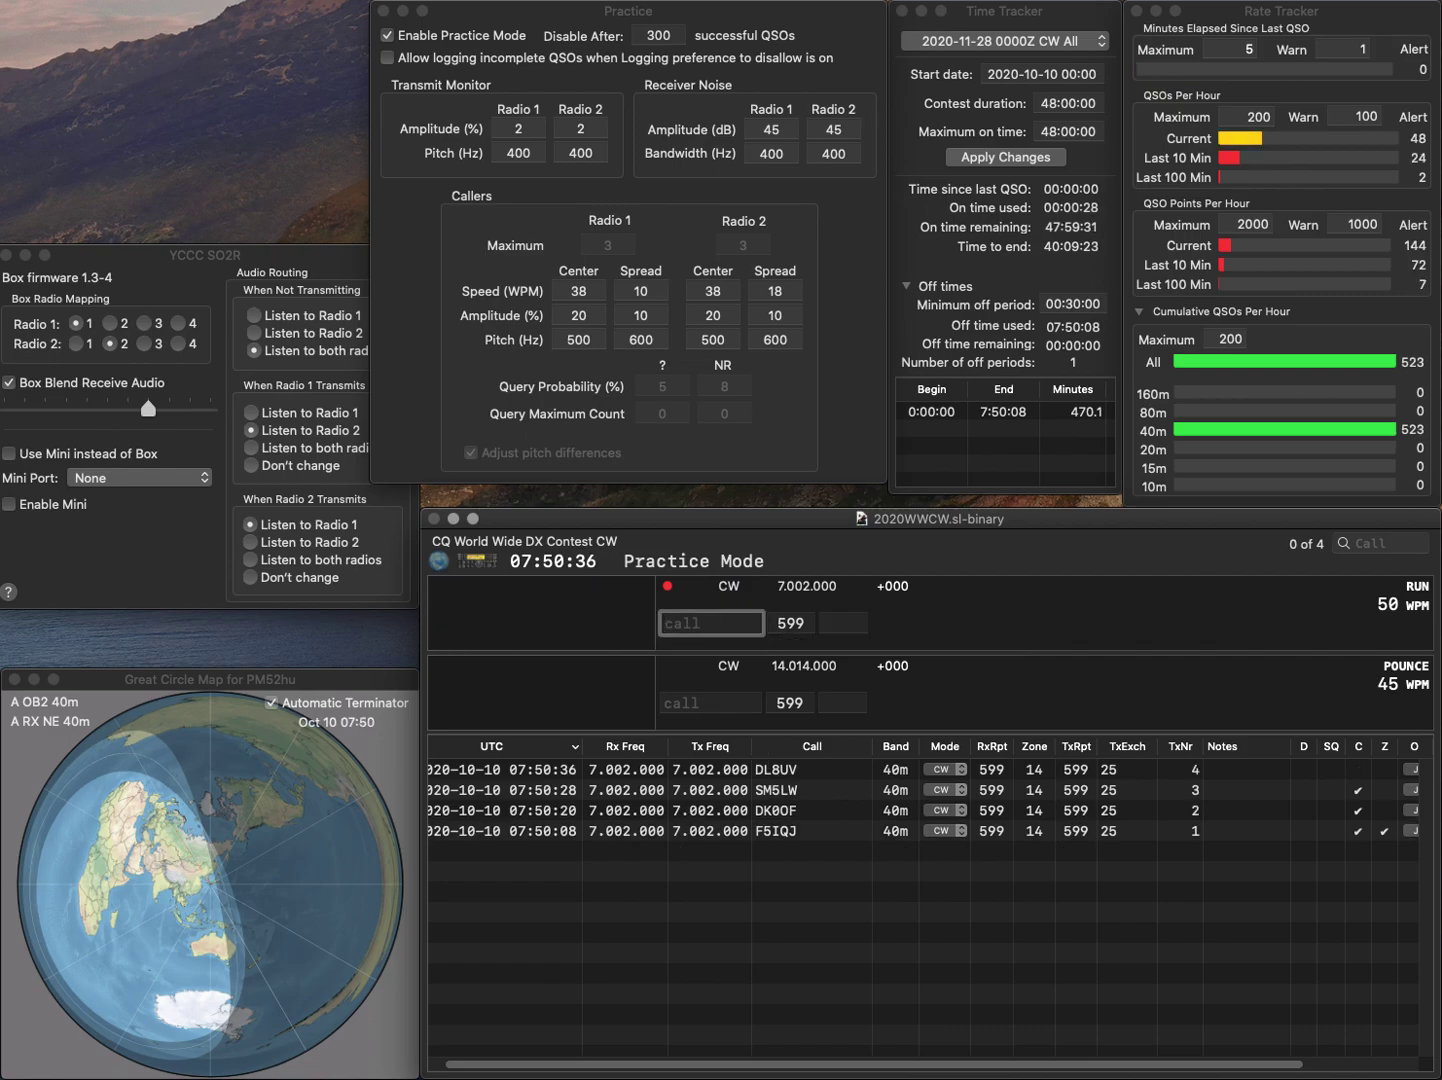
text(LA7SI)
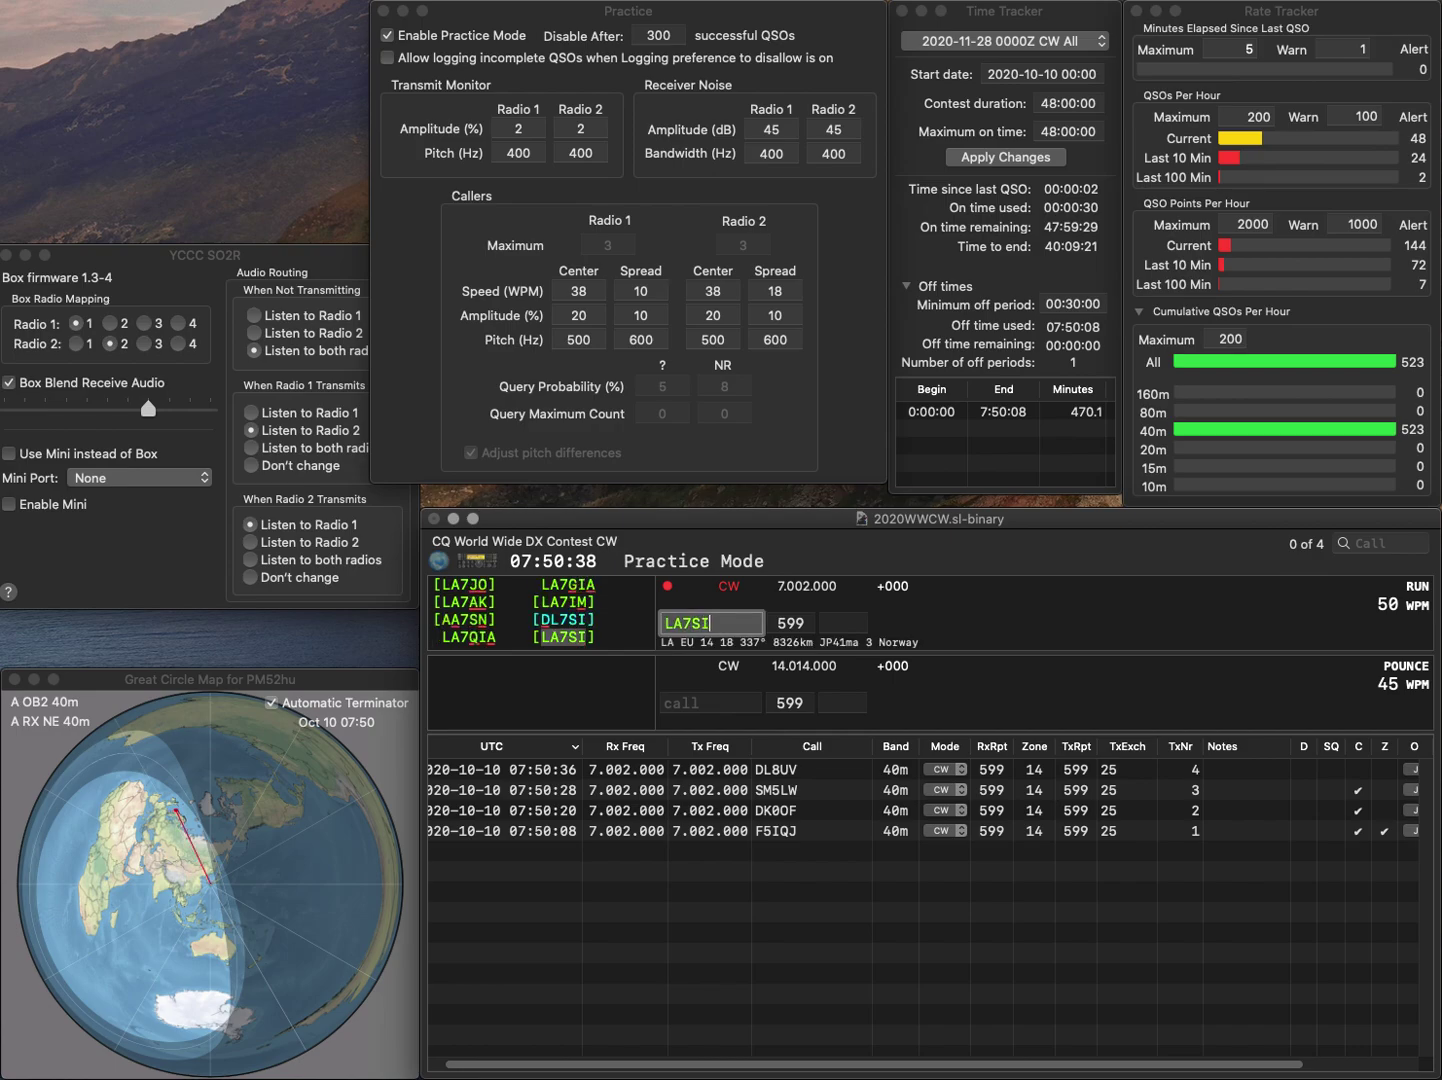
key(Return)
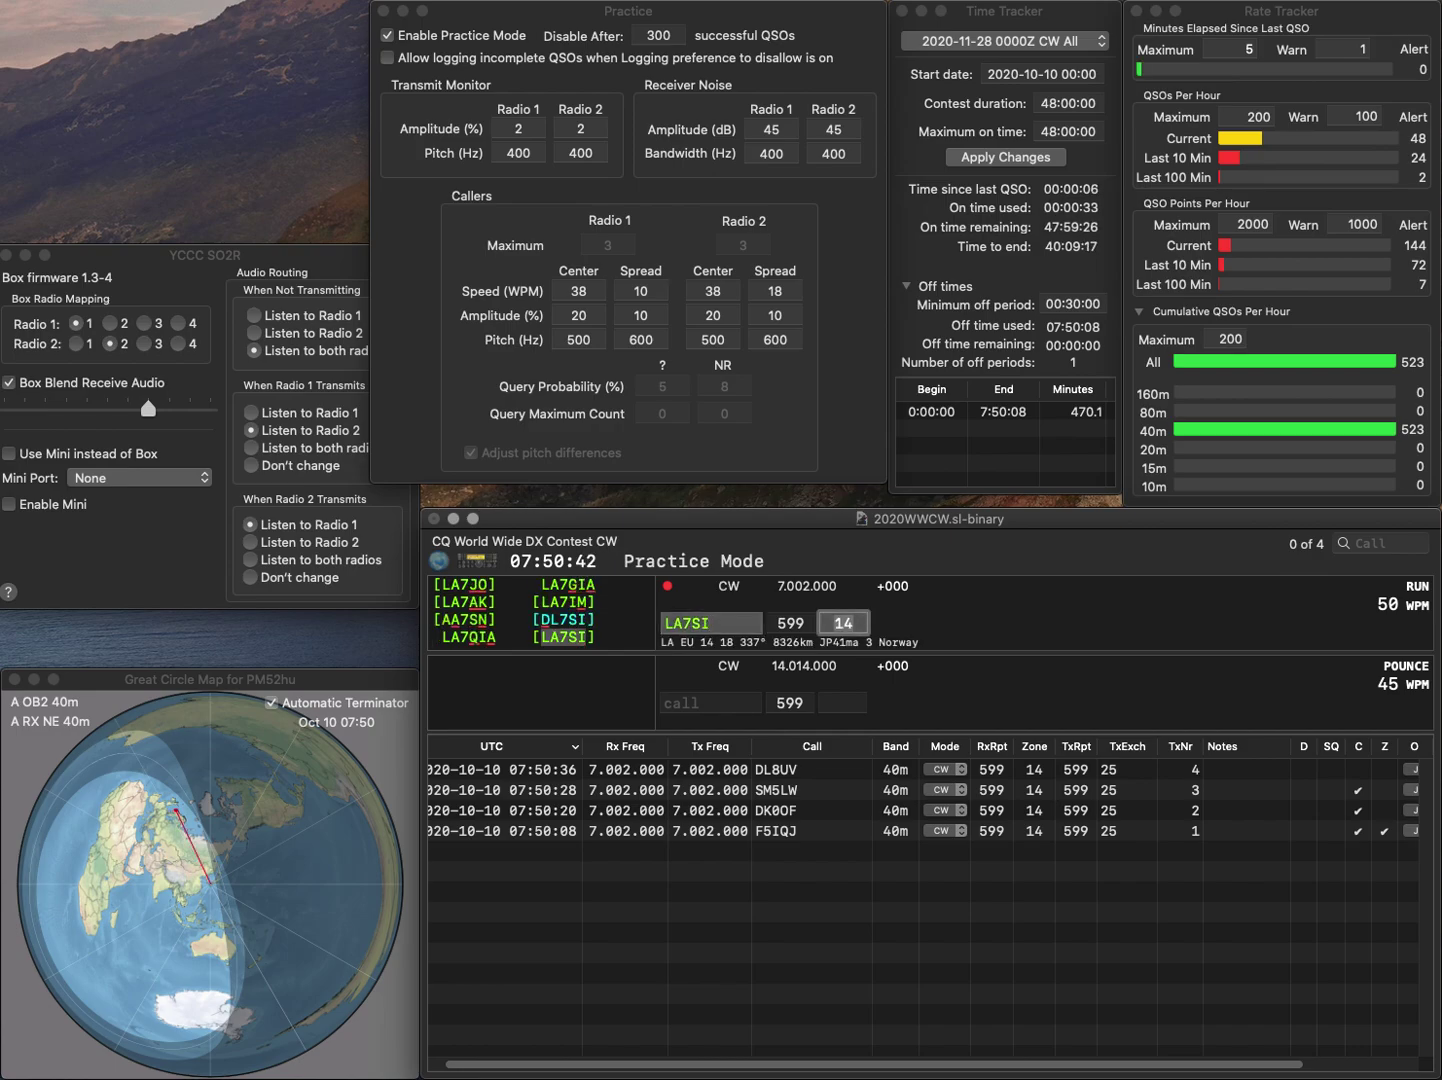
key(Return)
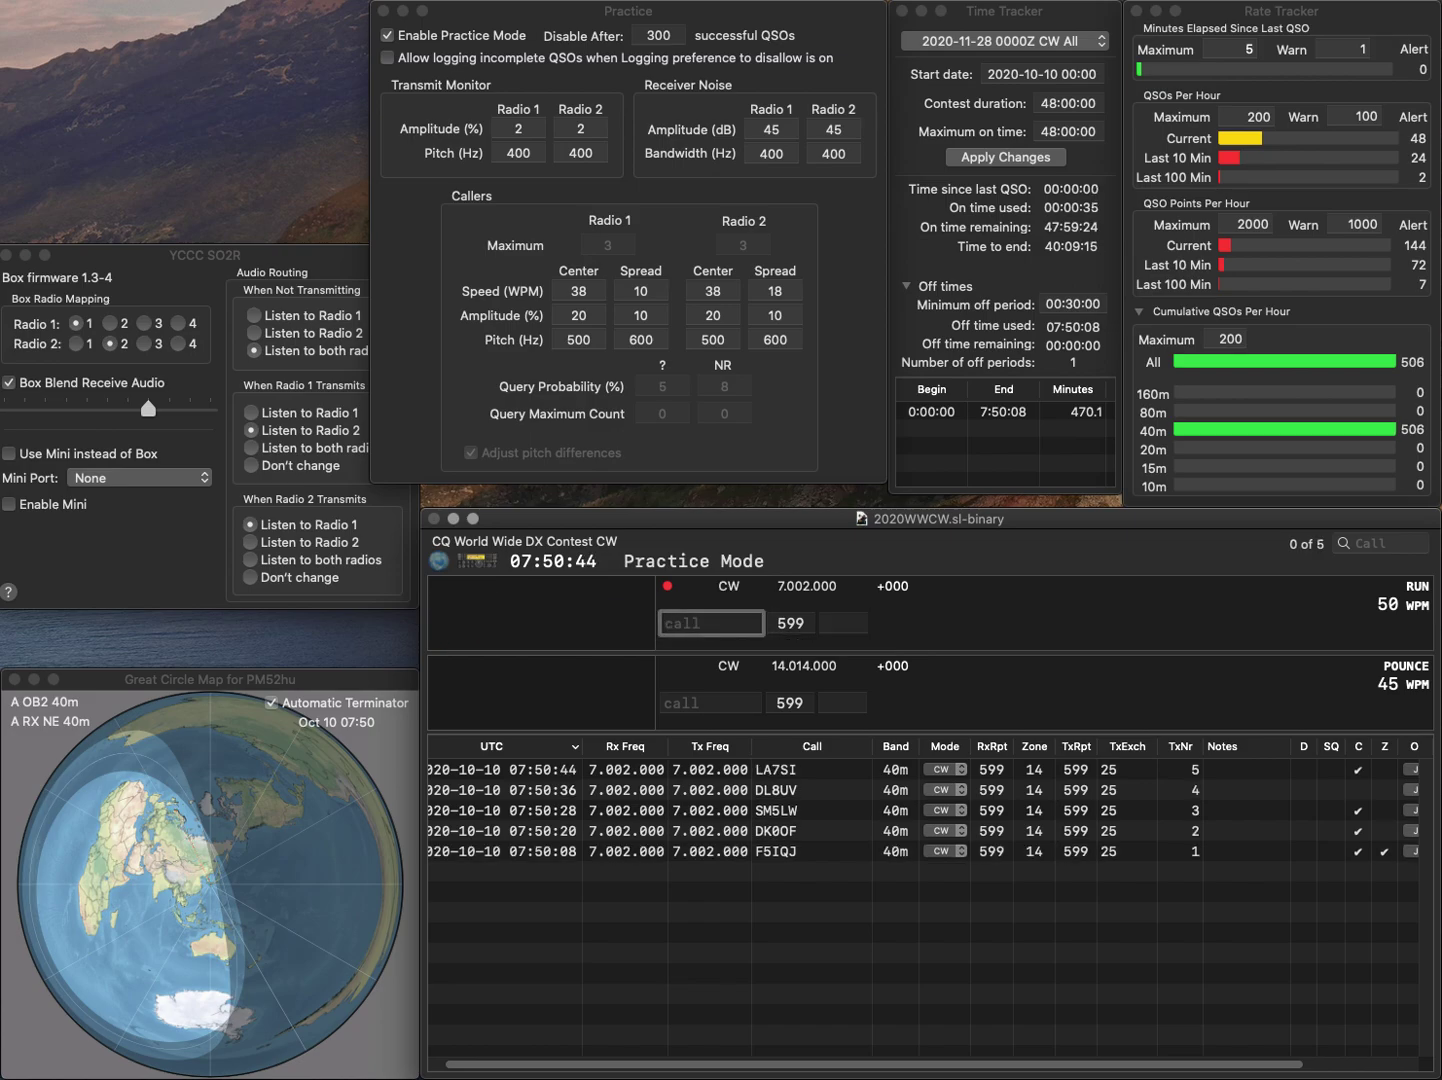
text(OK2)
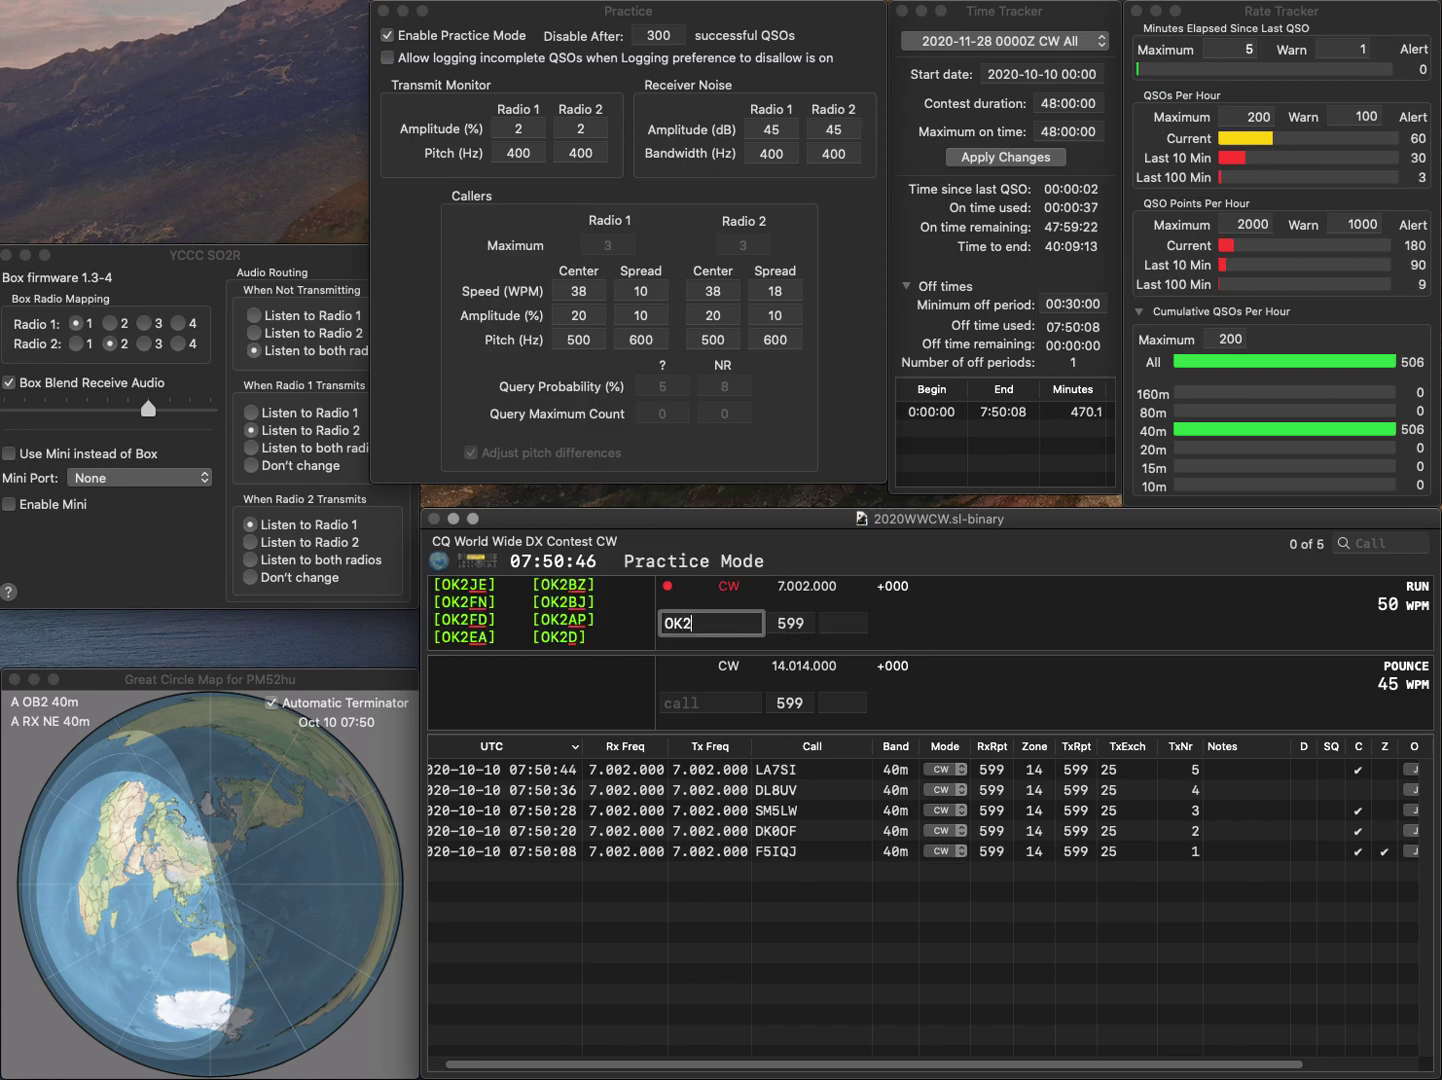
text(BOBO)
key(space)
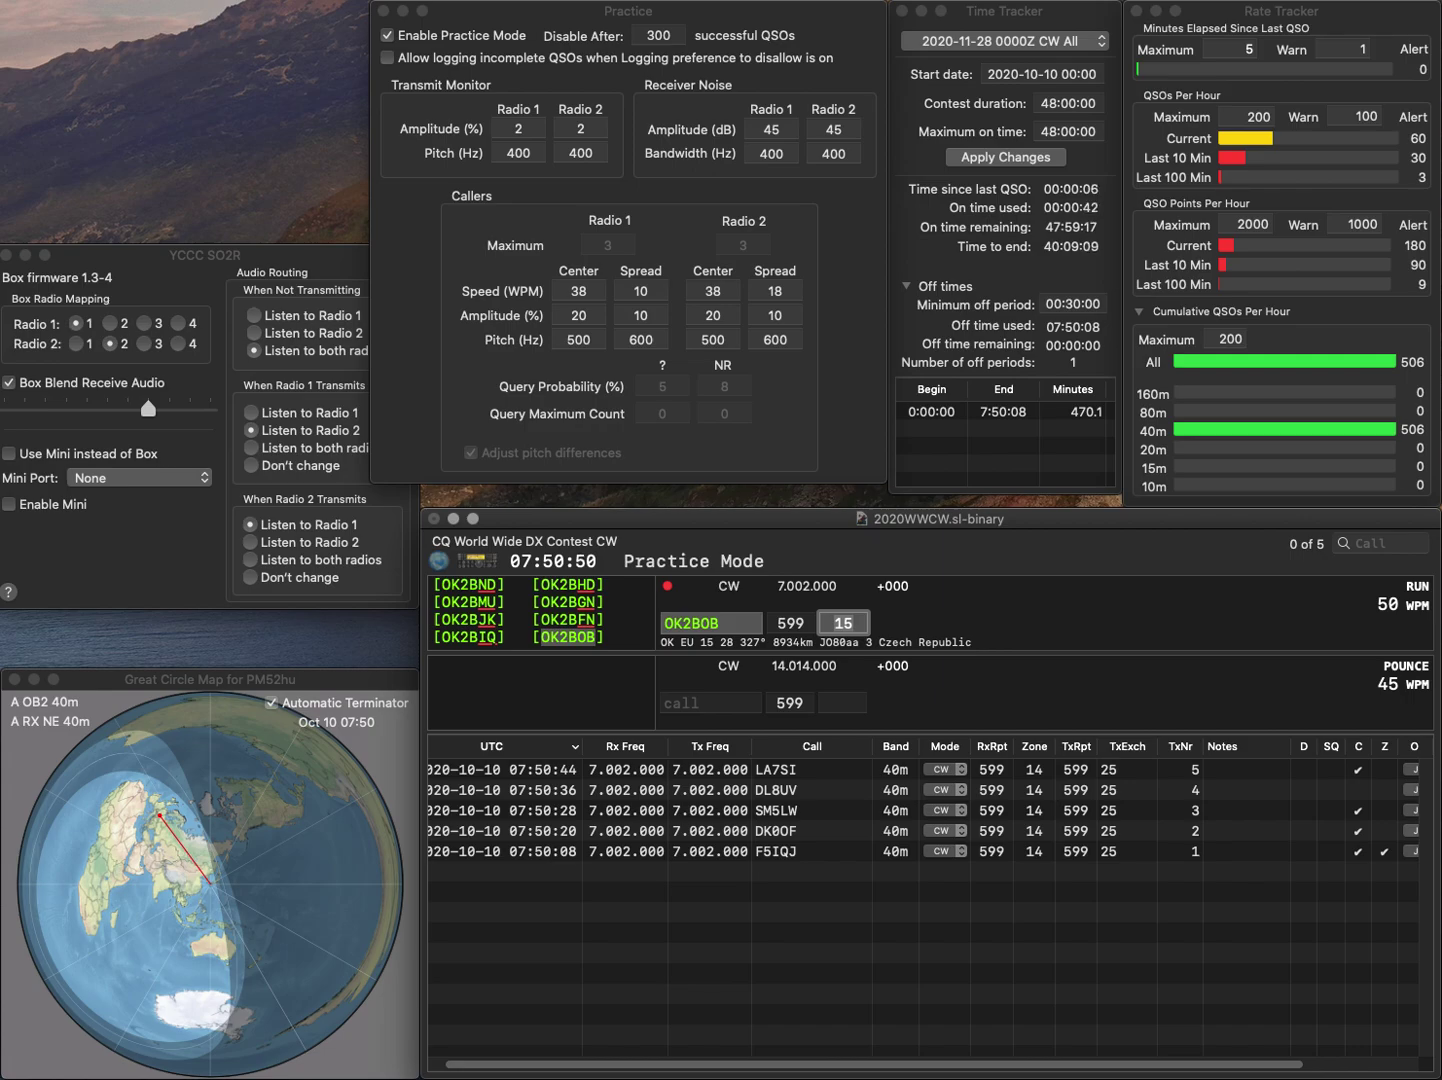
key(Return)
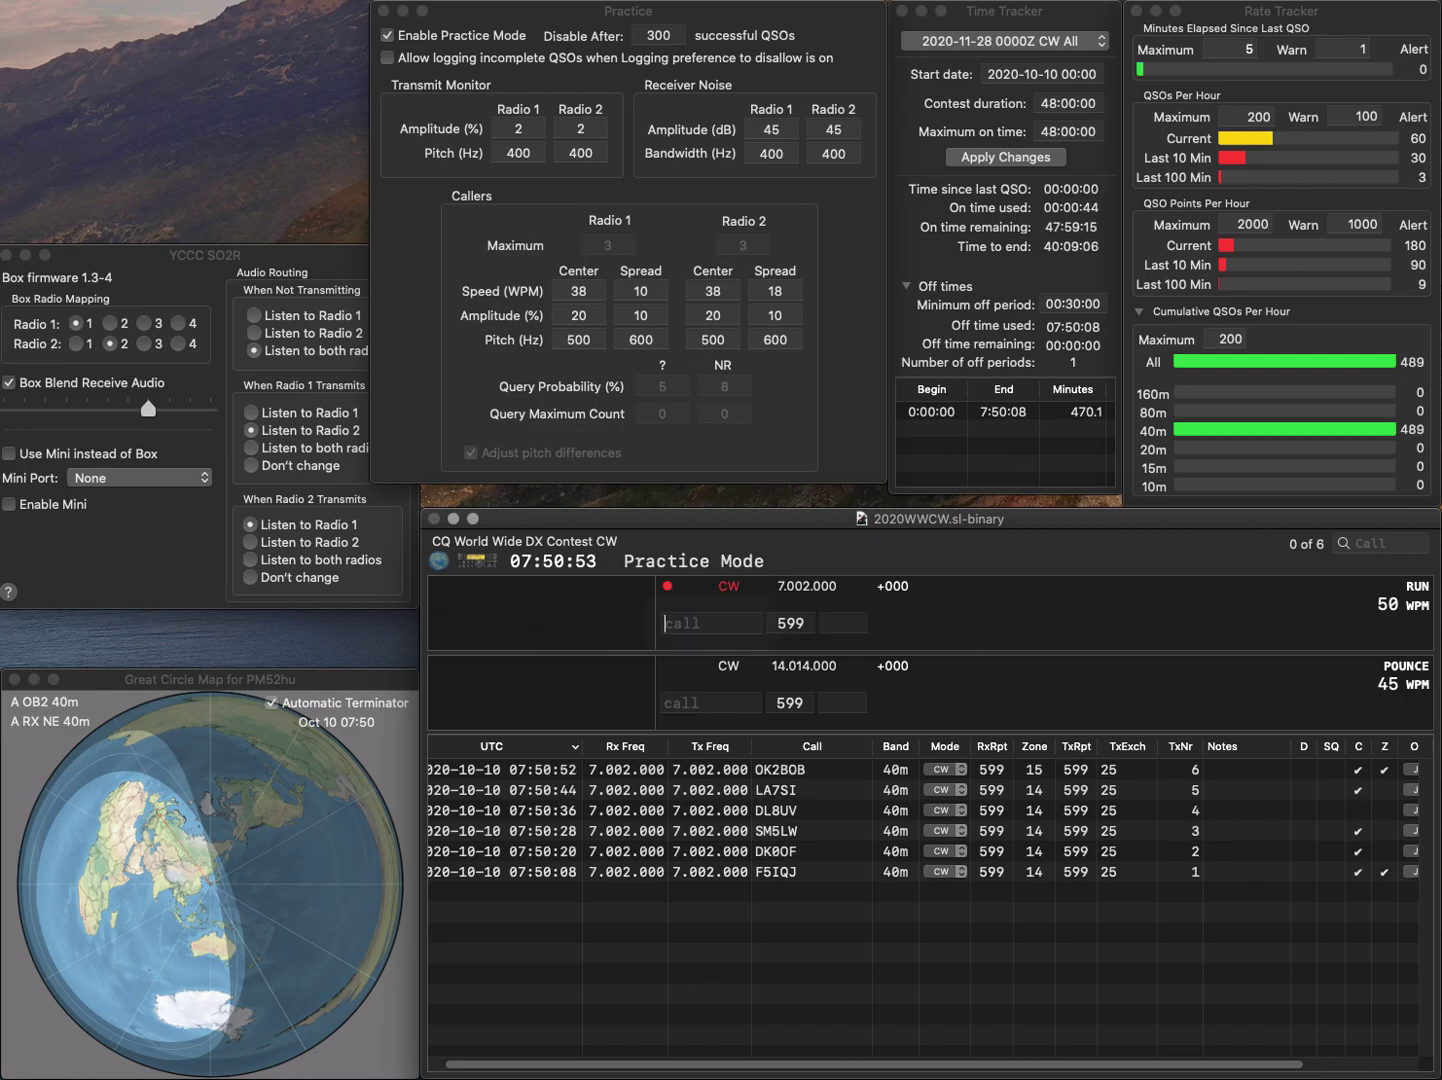
Log the run radio contacts with W3ZIC in zone 05 and SP8BOZ in zone 15
text(W3ZIC)
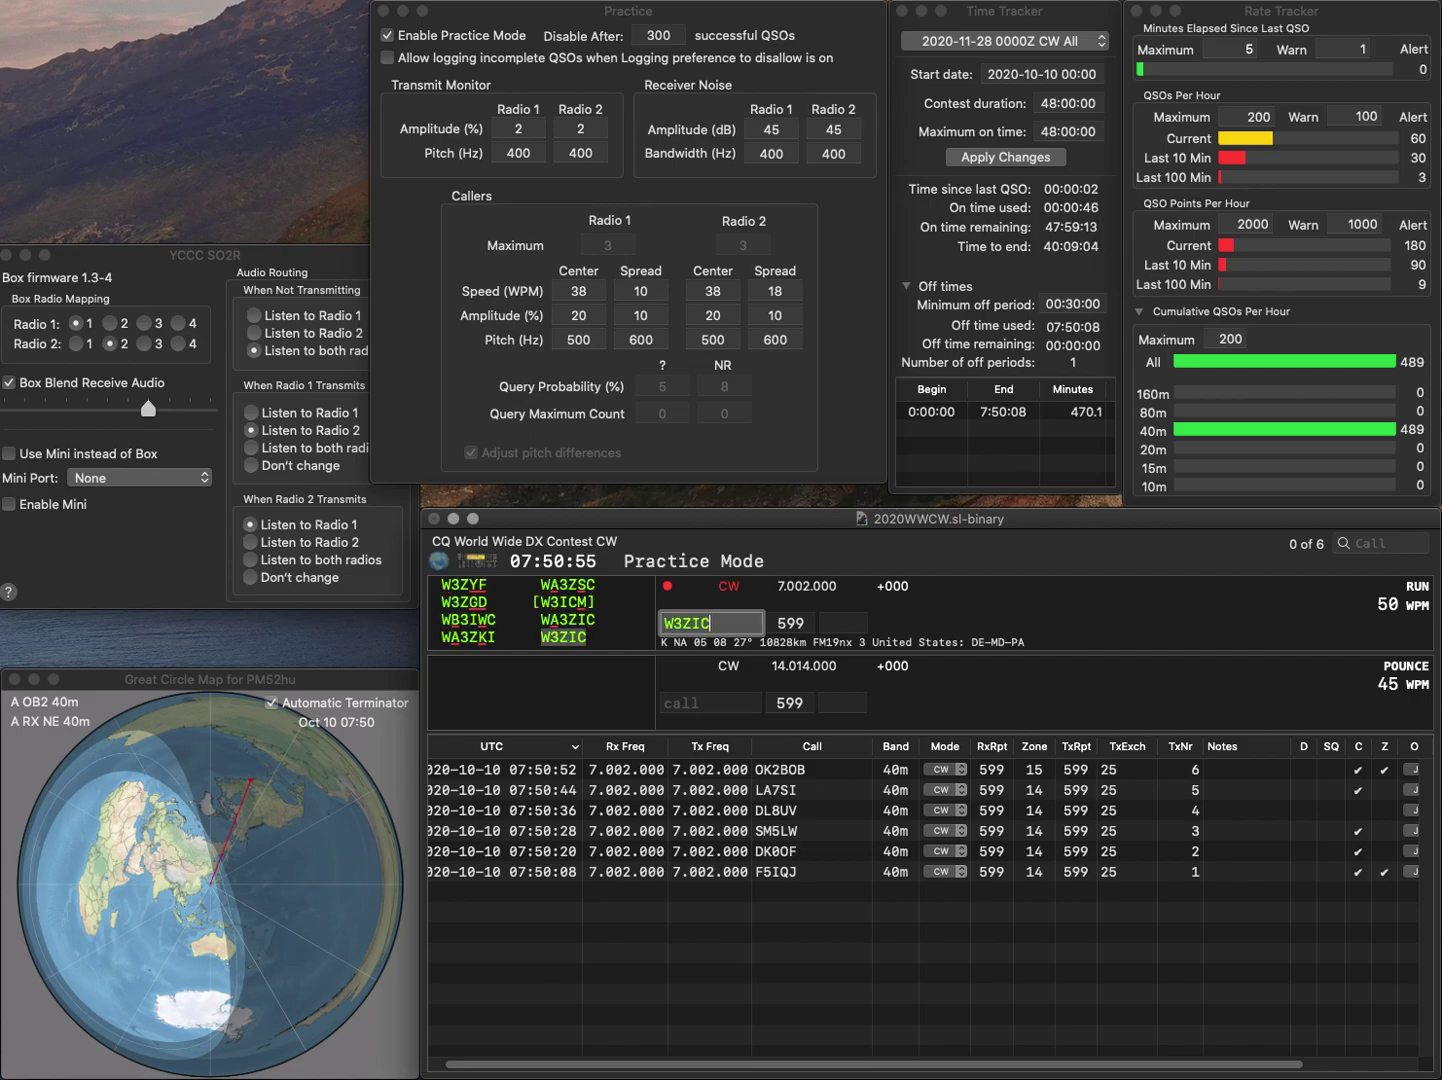
key(Return)
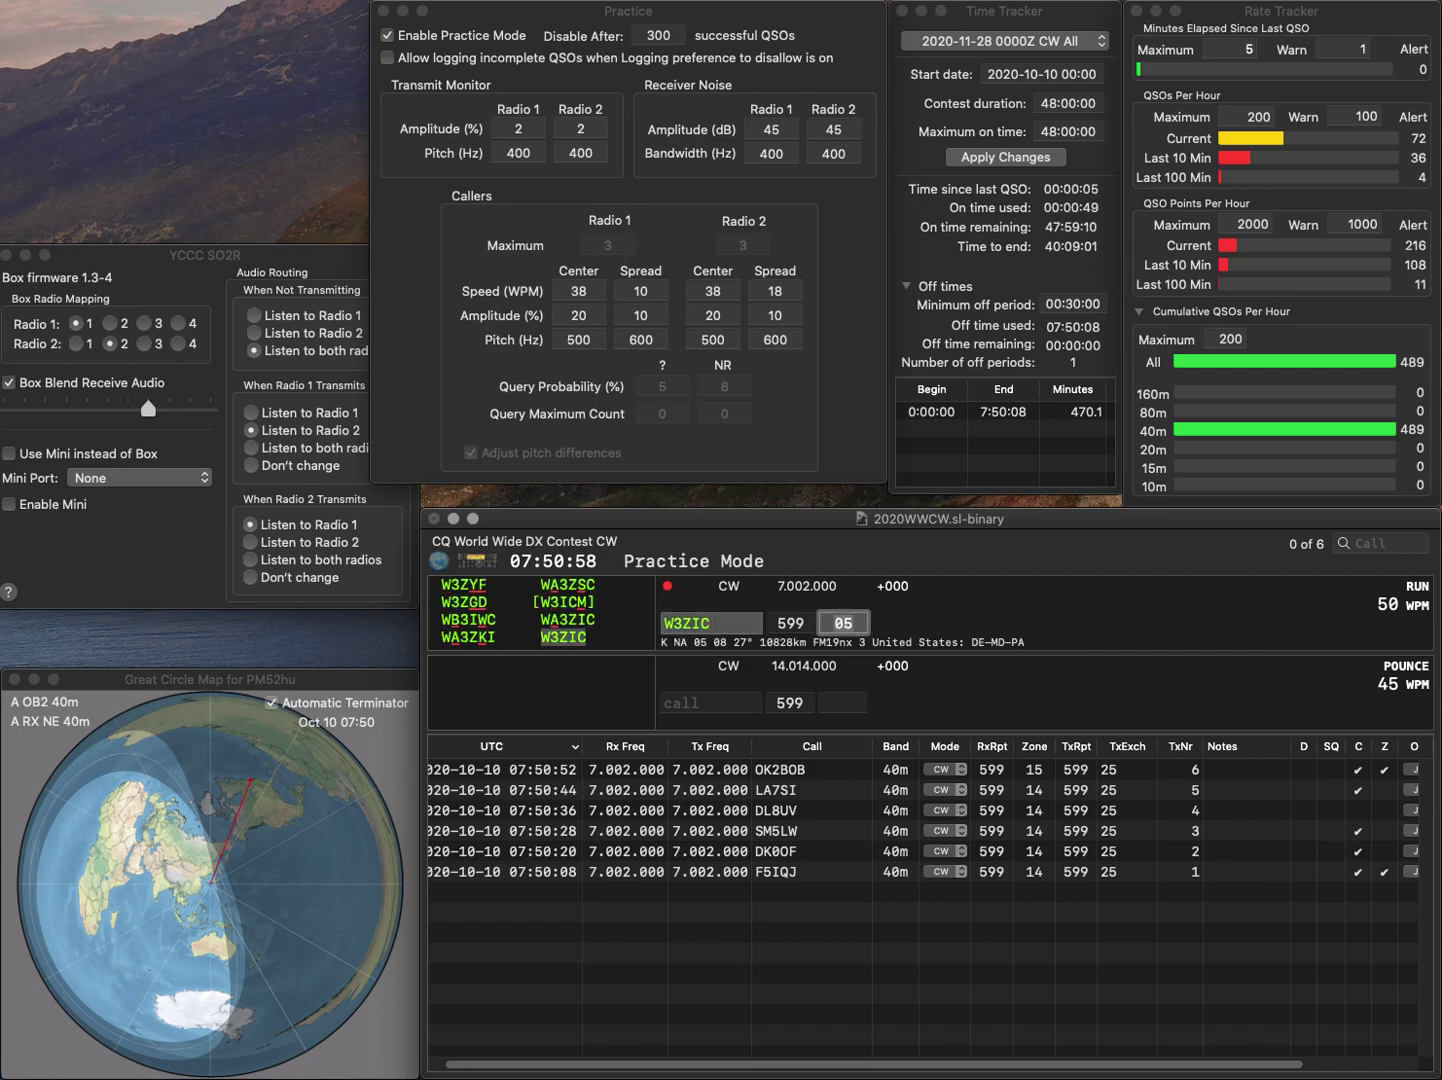
key(Return)
text(SP8BO)
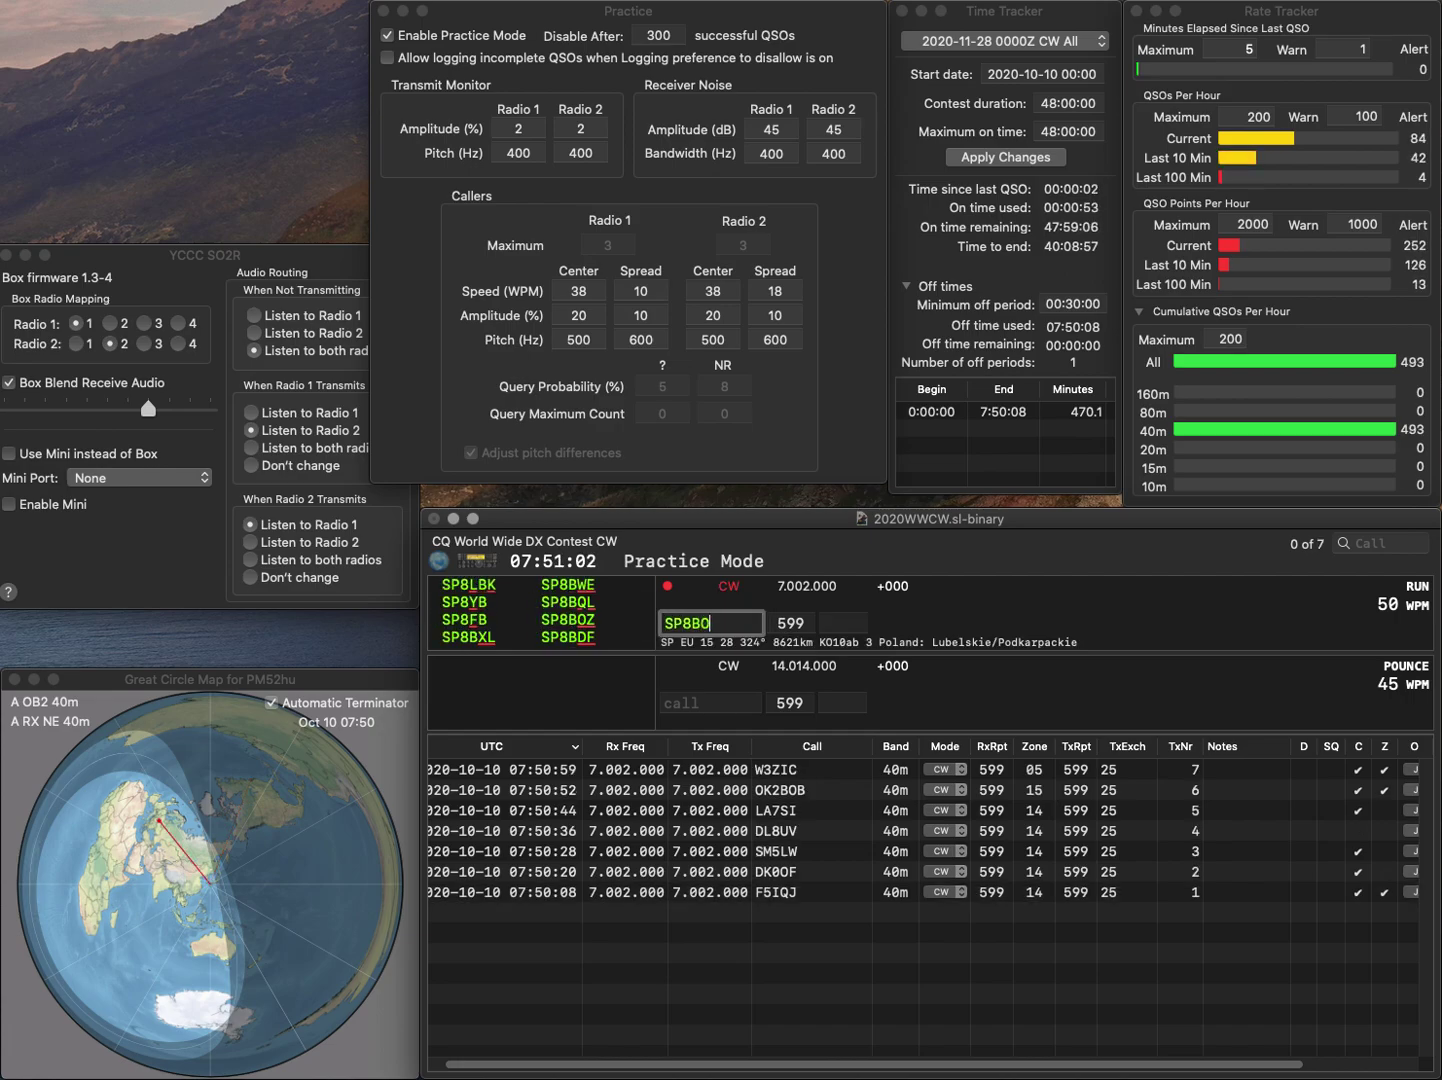
text(Z)
key(Return)
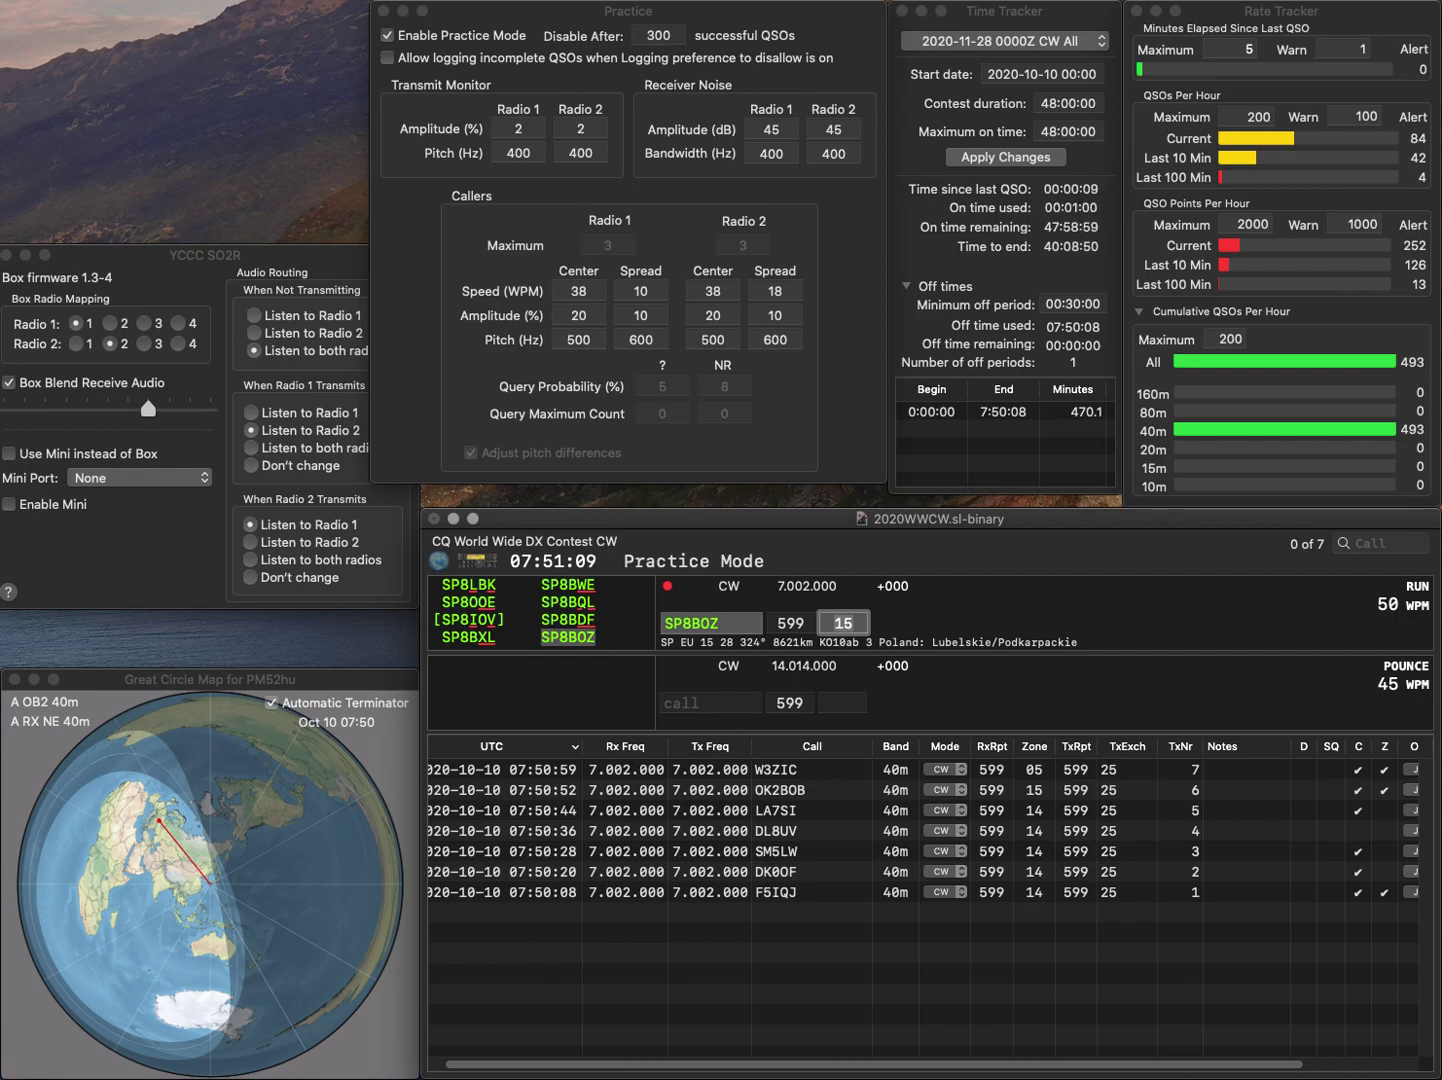
key(Return)
text(KX9RT)
key(Tab)
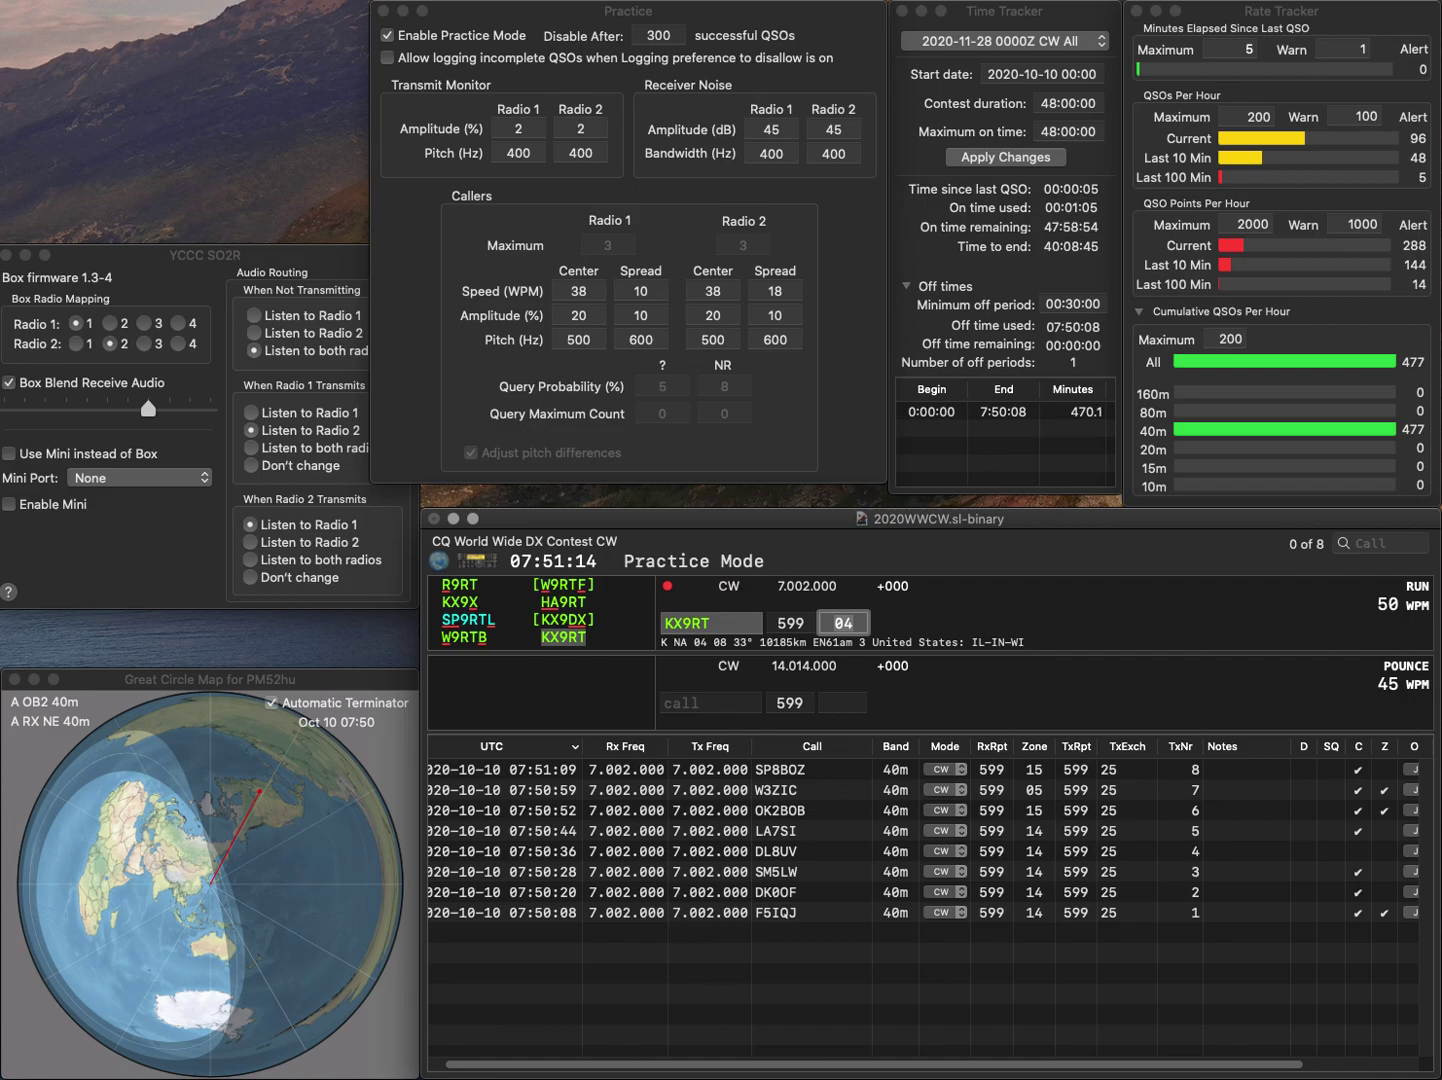
key(Return)
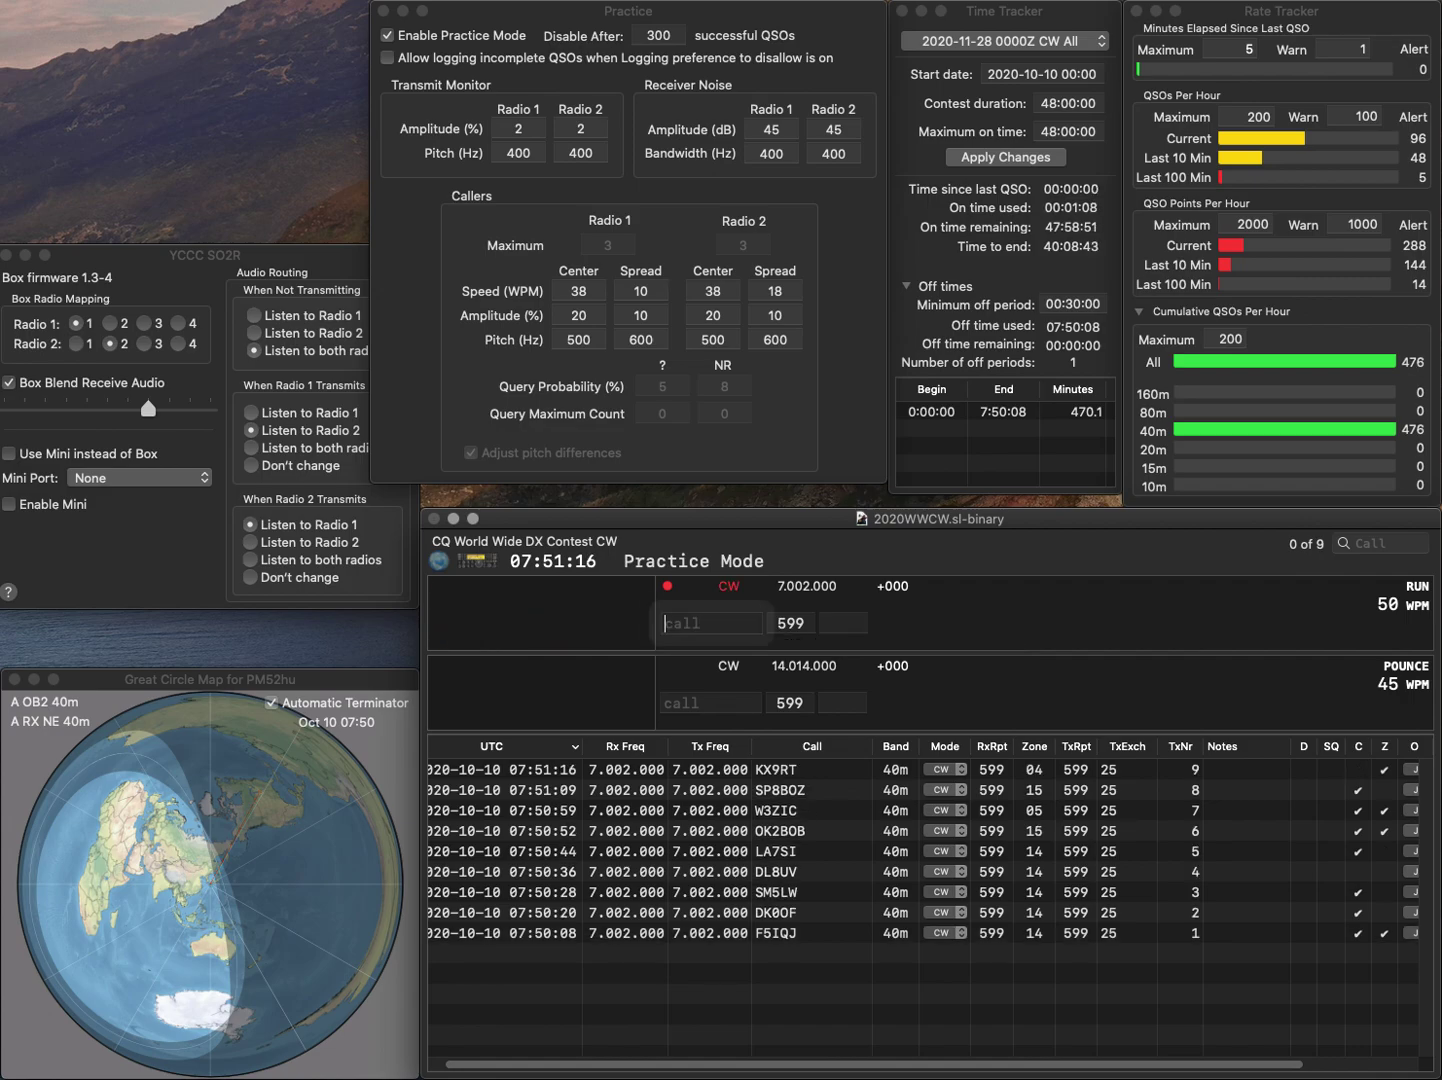
text(SO6R)
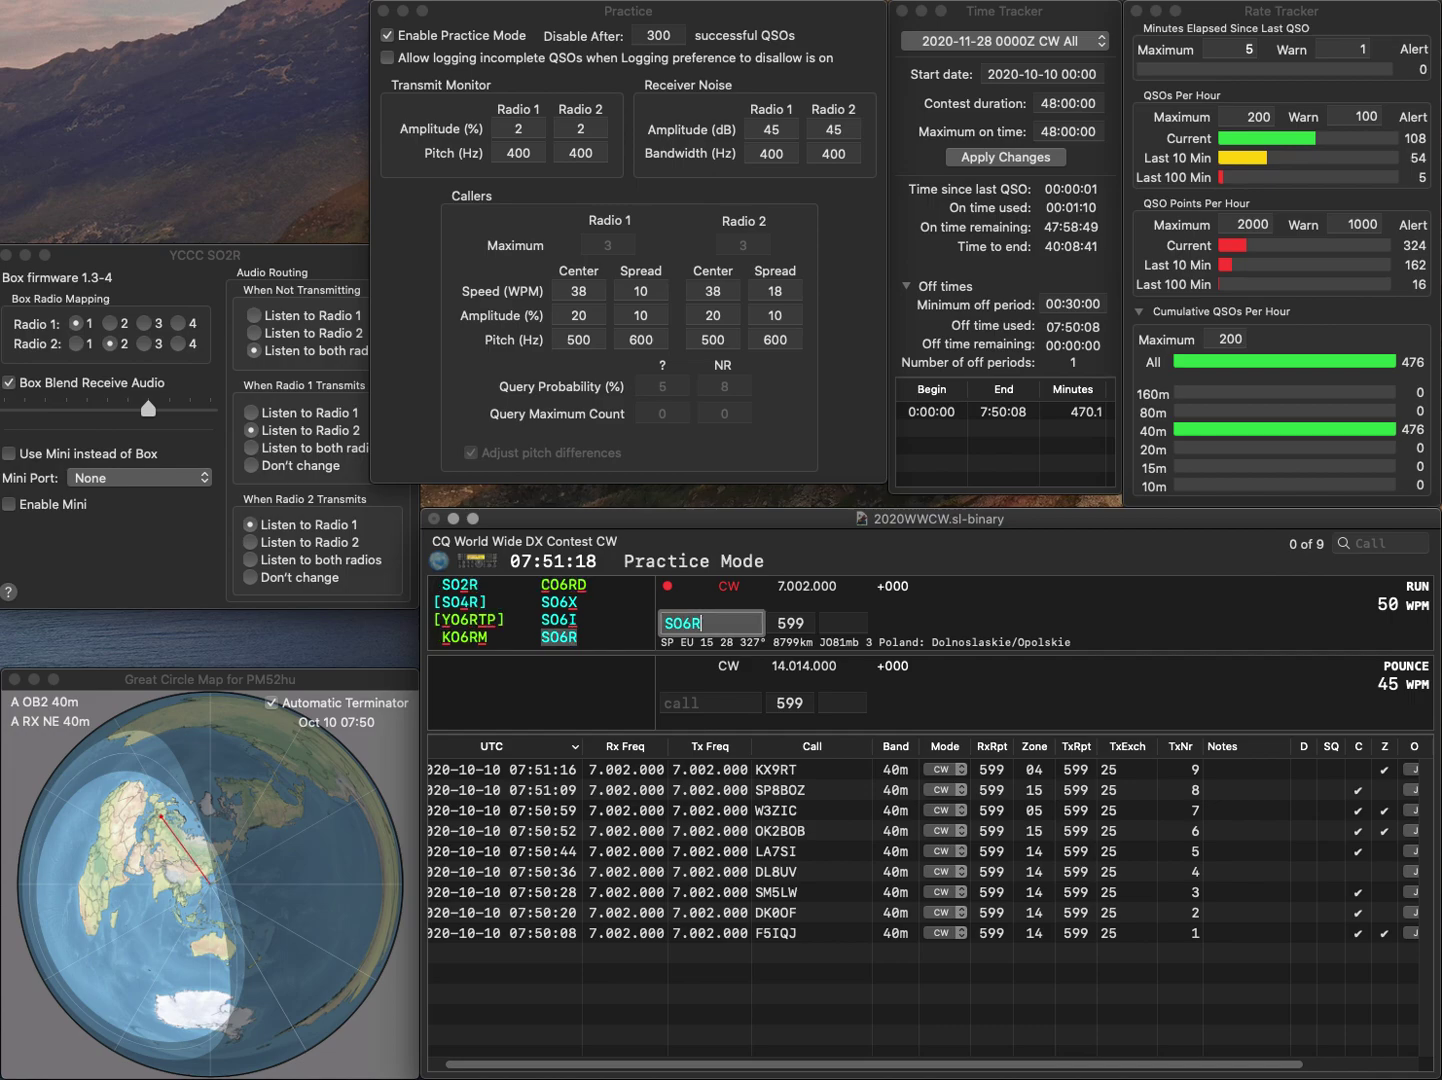
key(Return)
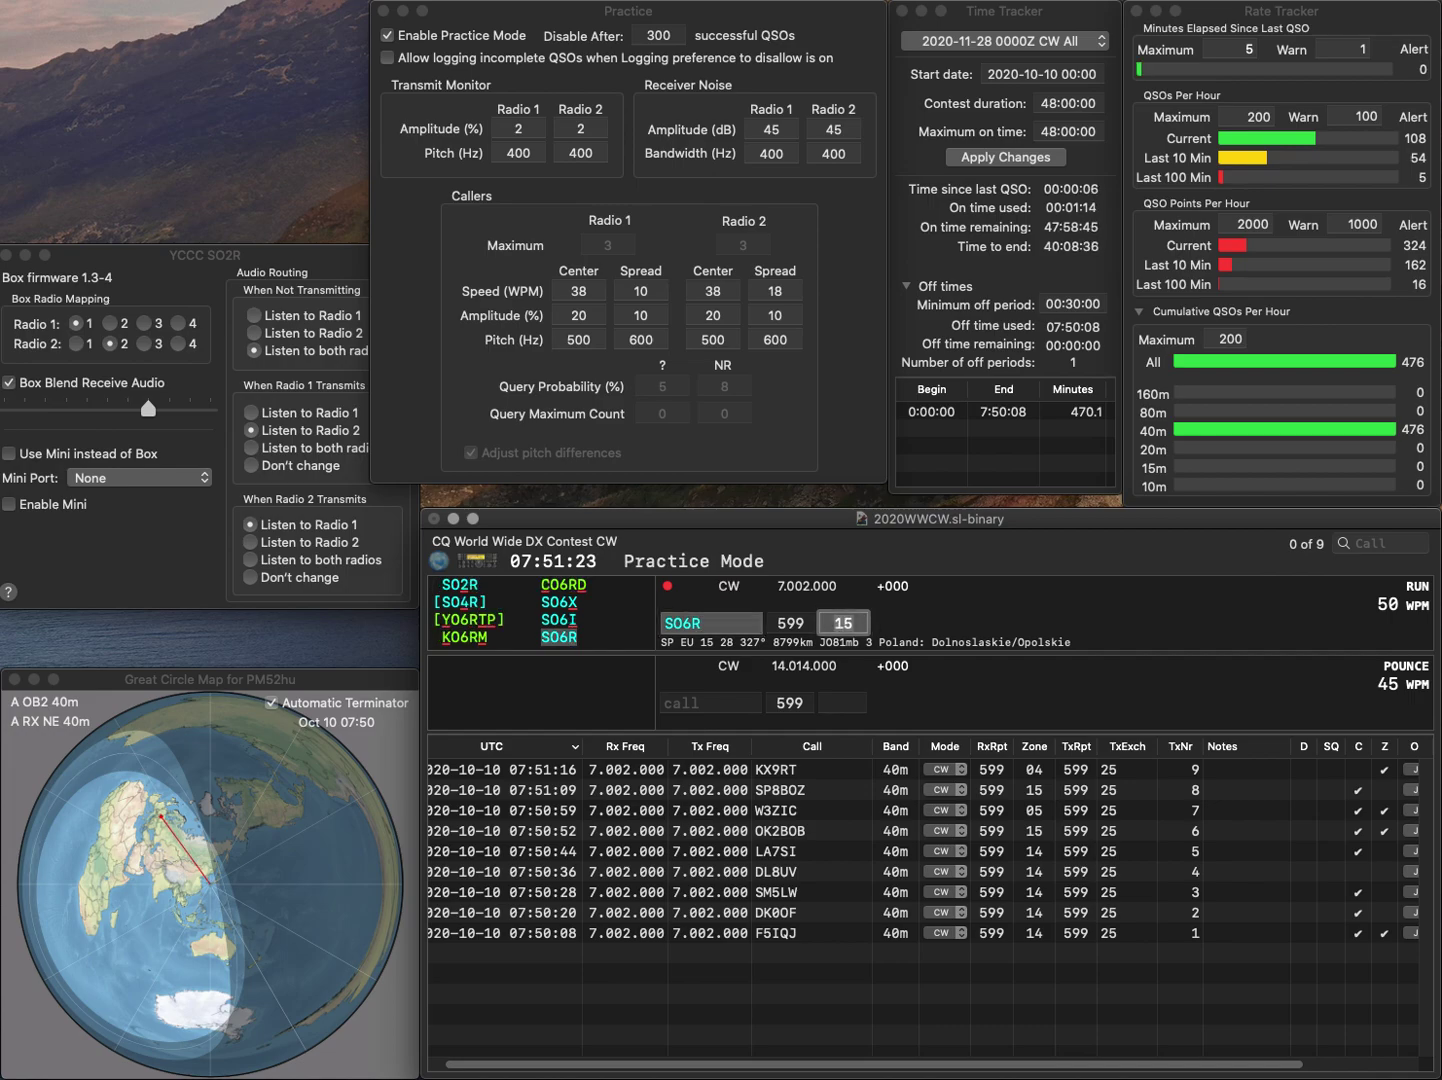
key(Return)
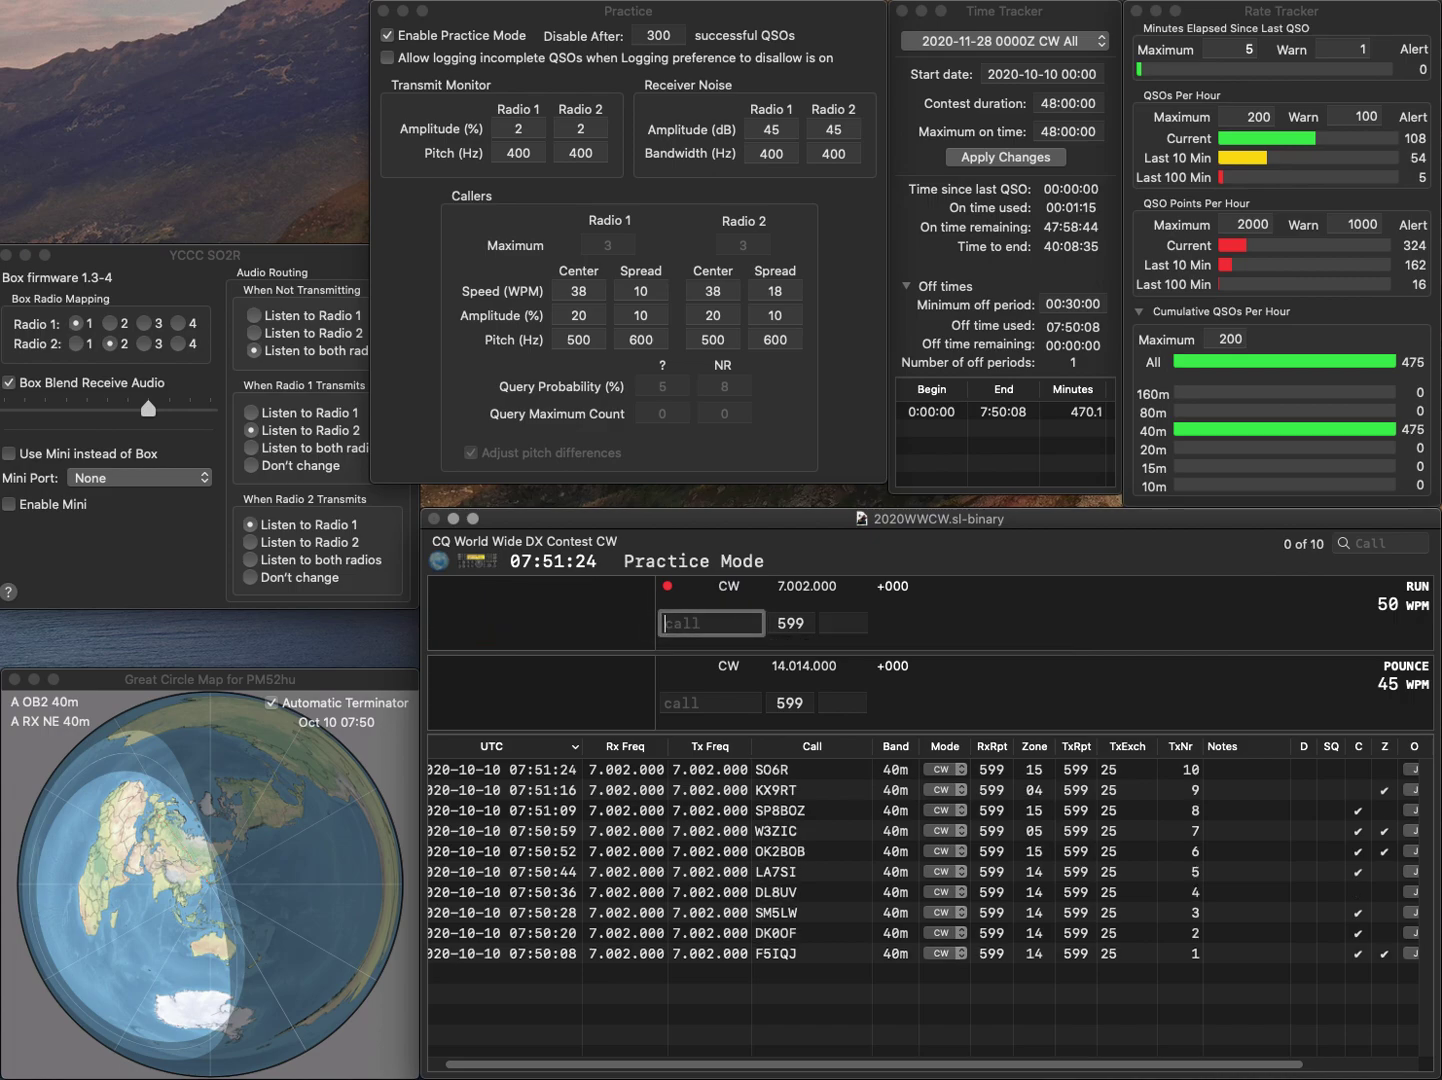
text(DH0GSU)
key(Return)
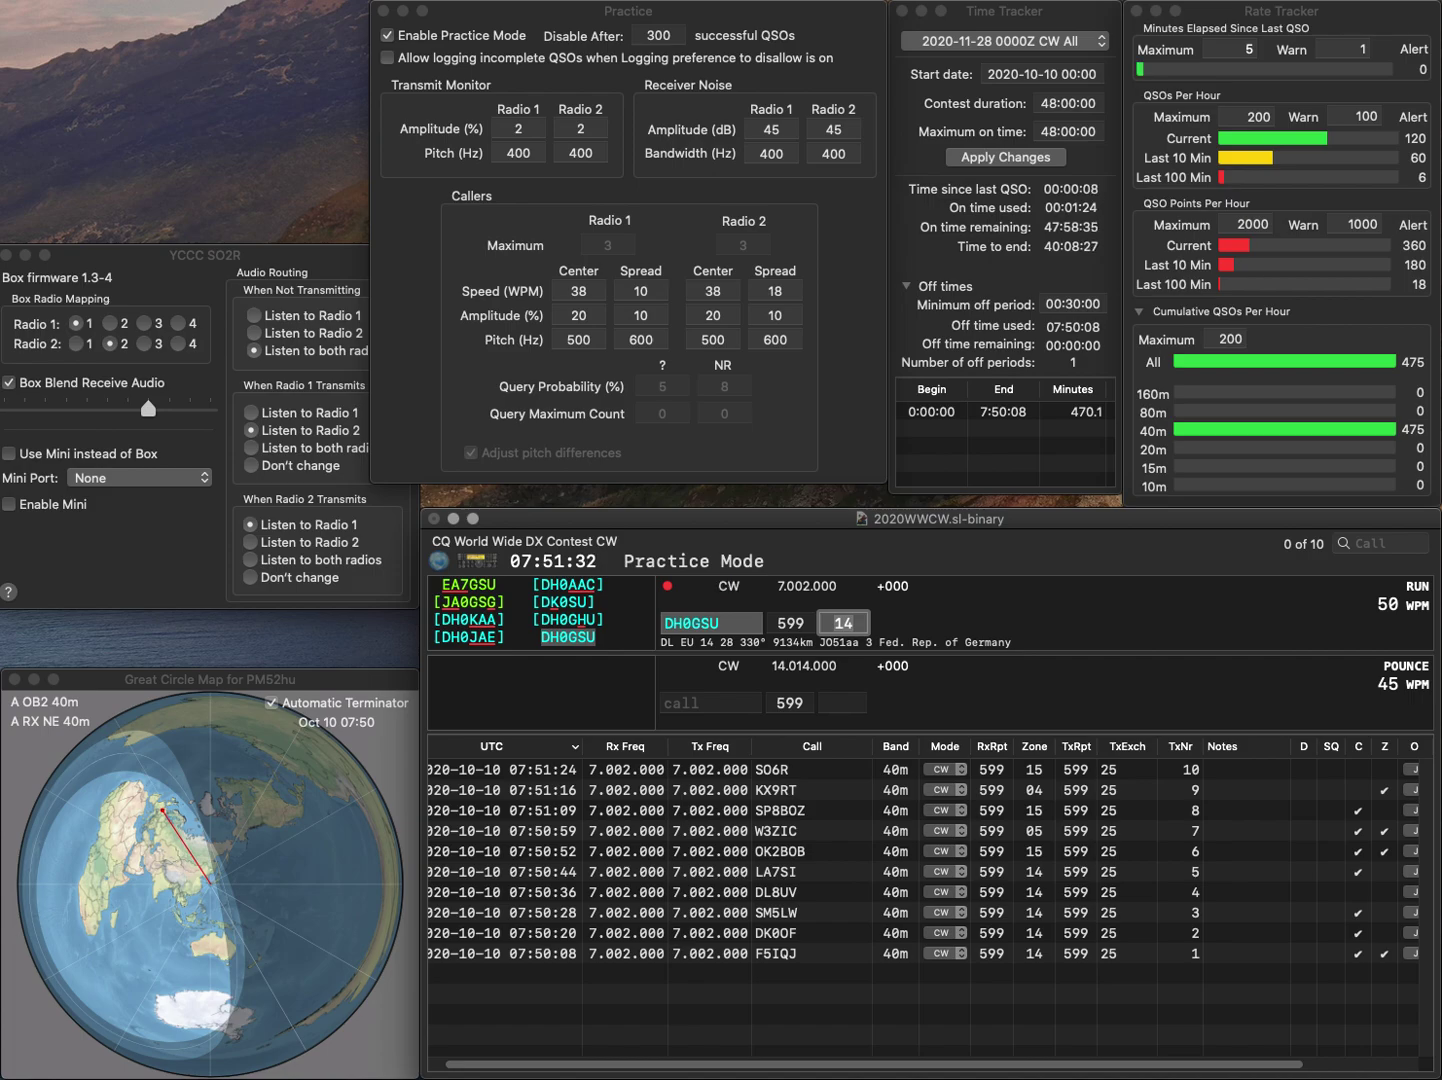
key(Return)
text(S)
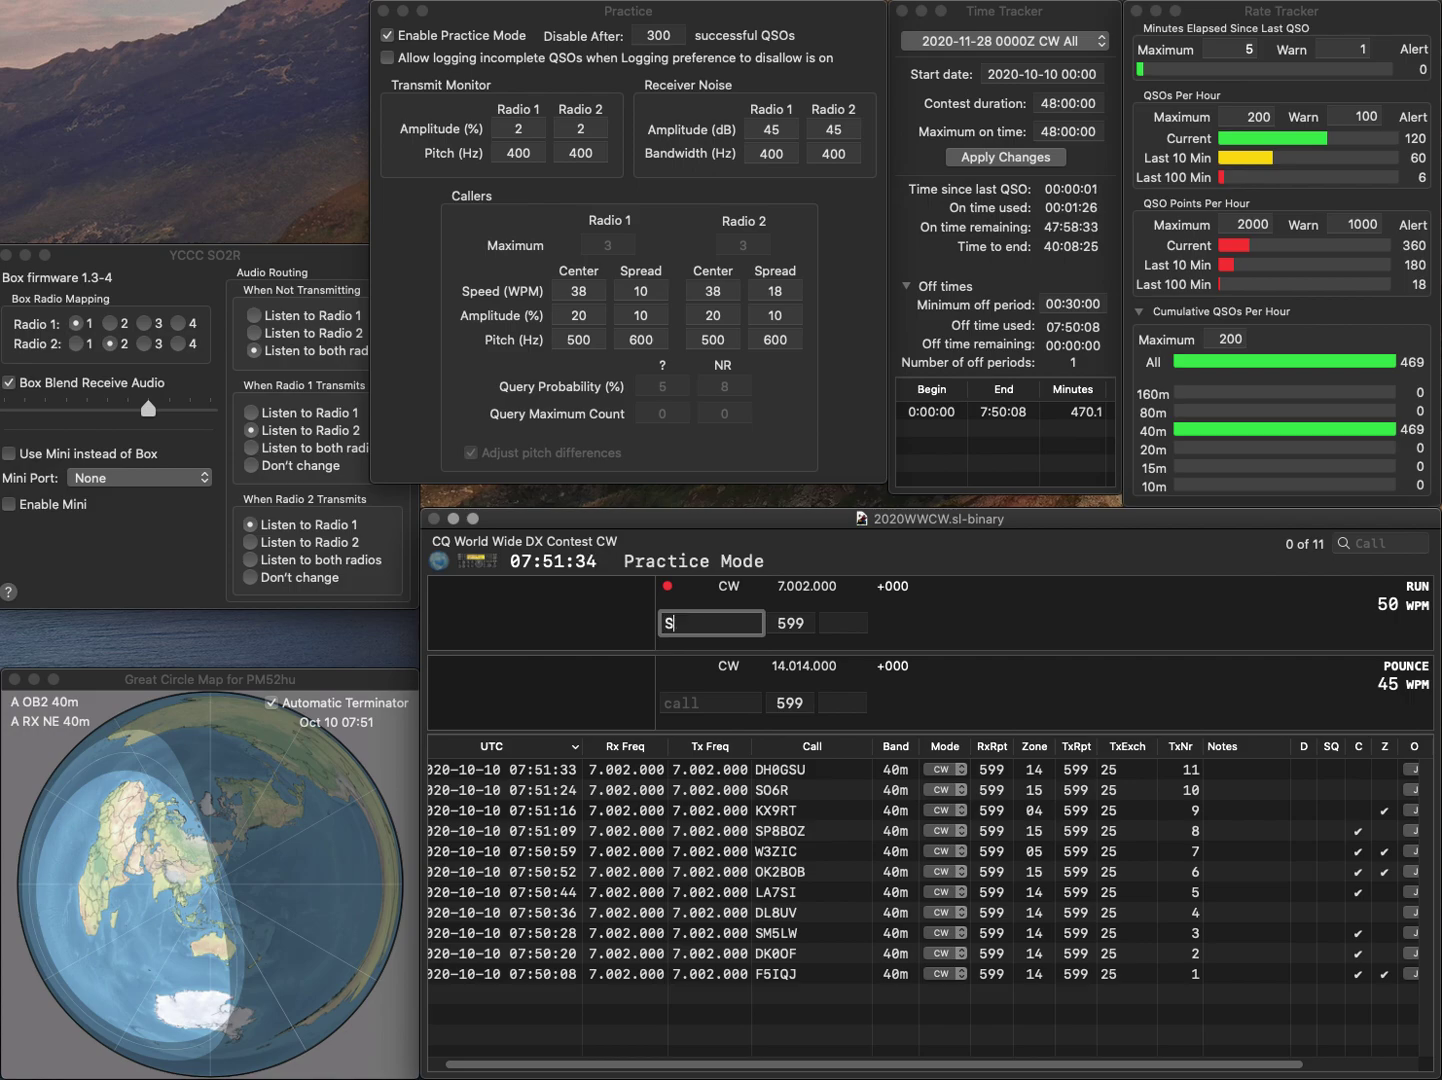
text(P2BLC)
key(space)
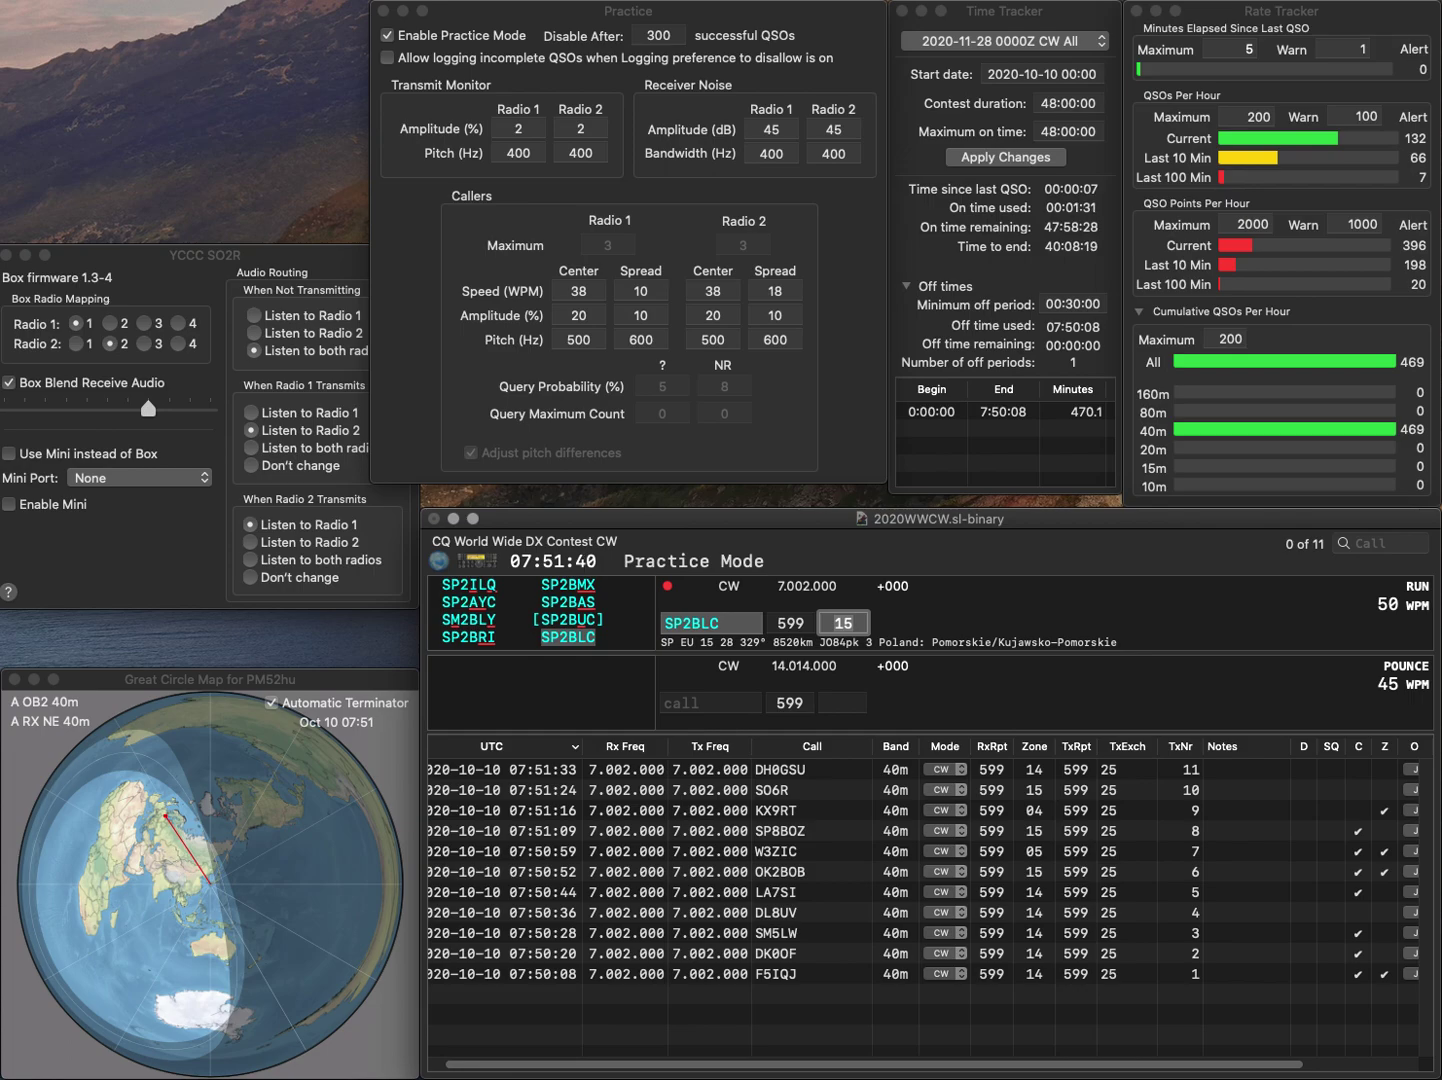
key(Return)
text(W)
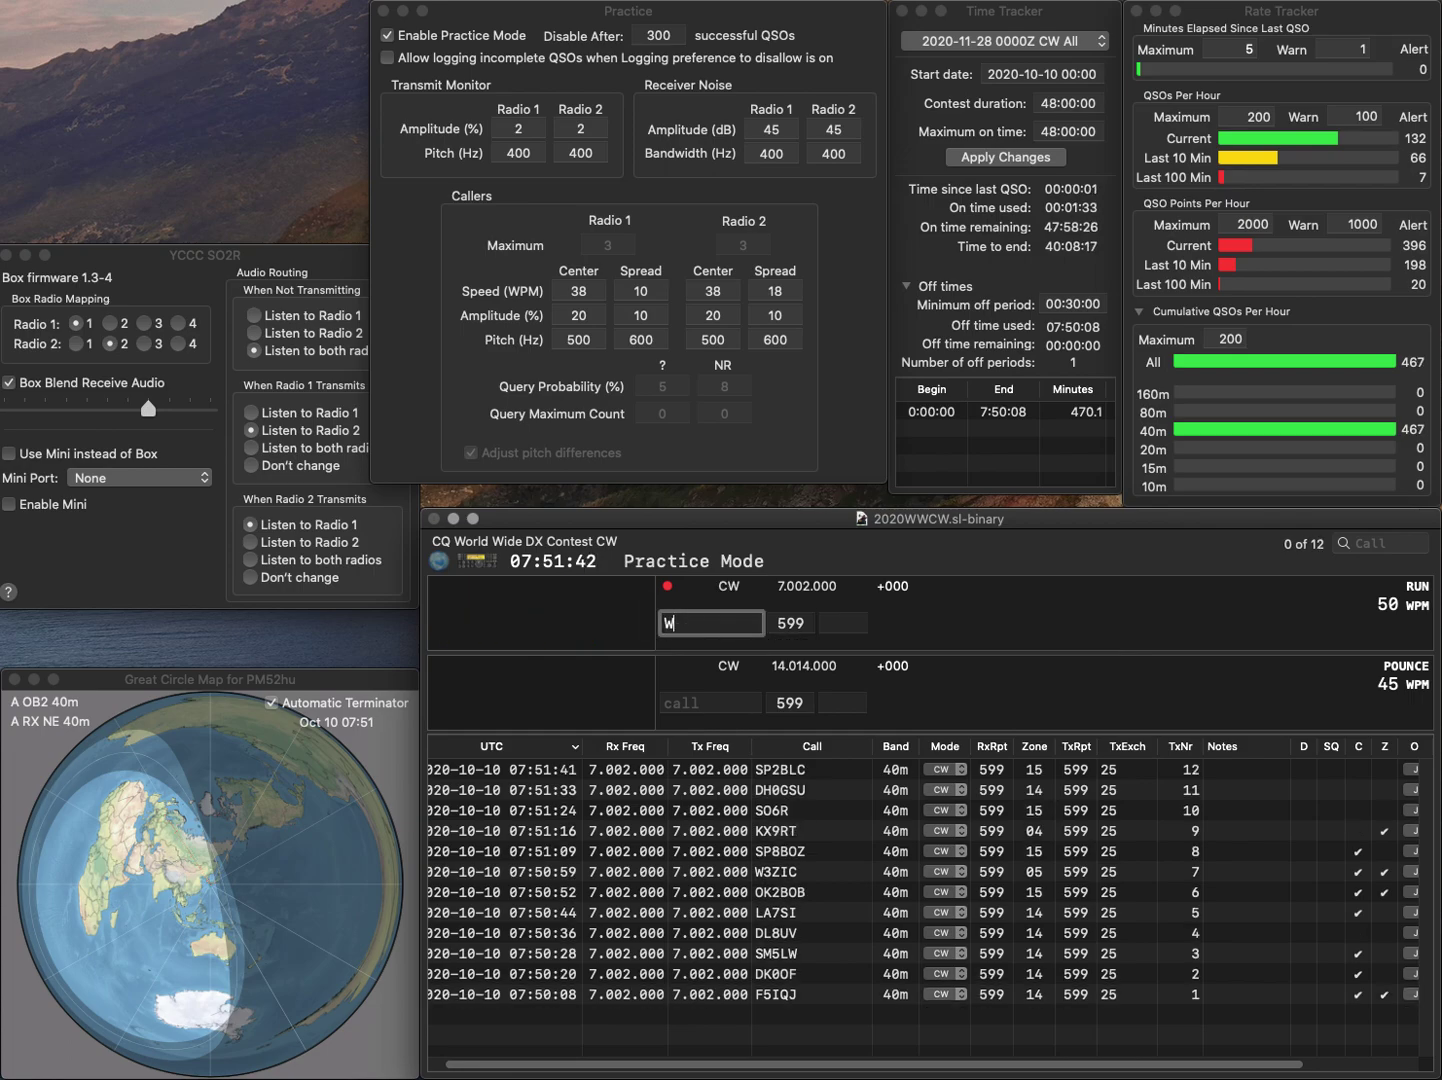
text(1JSR)
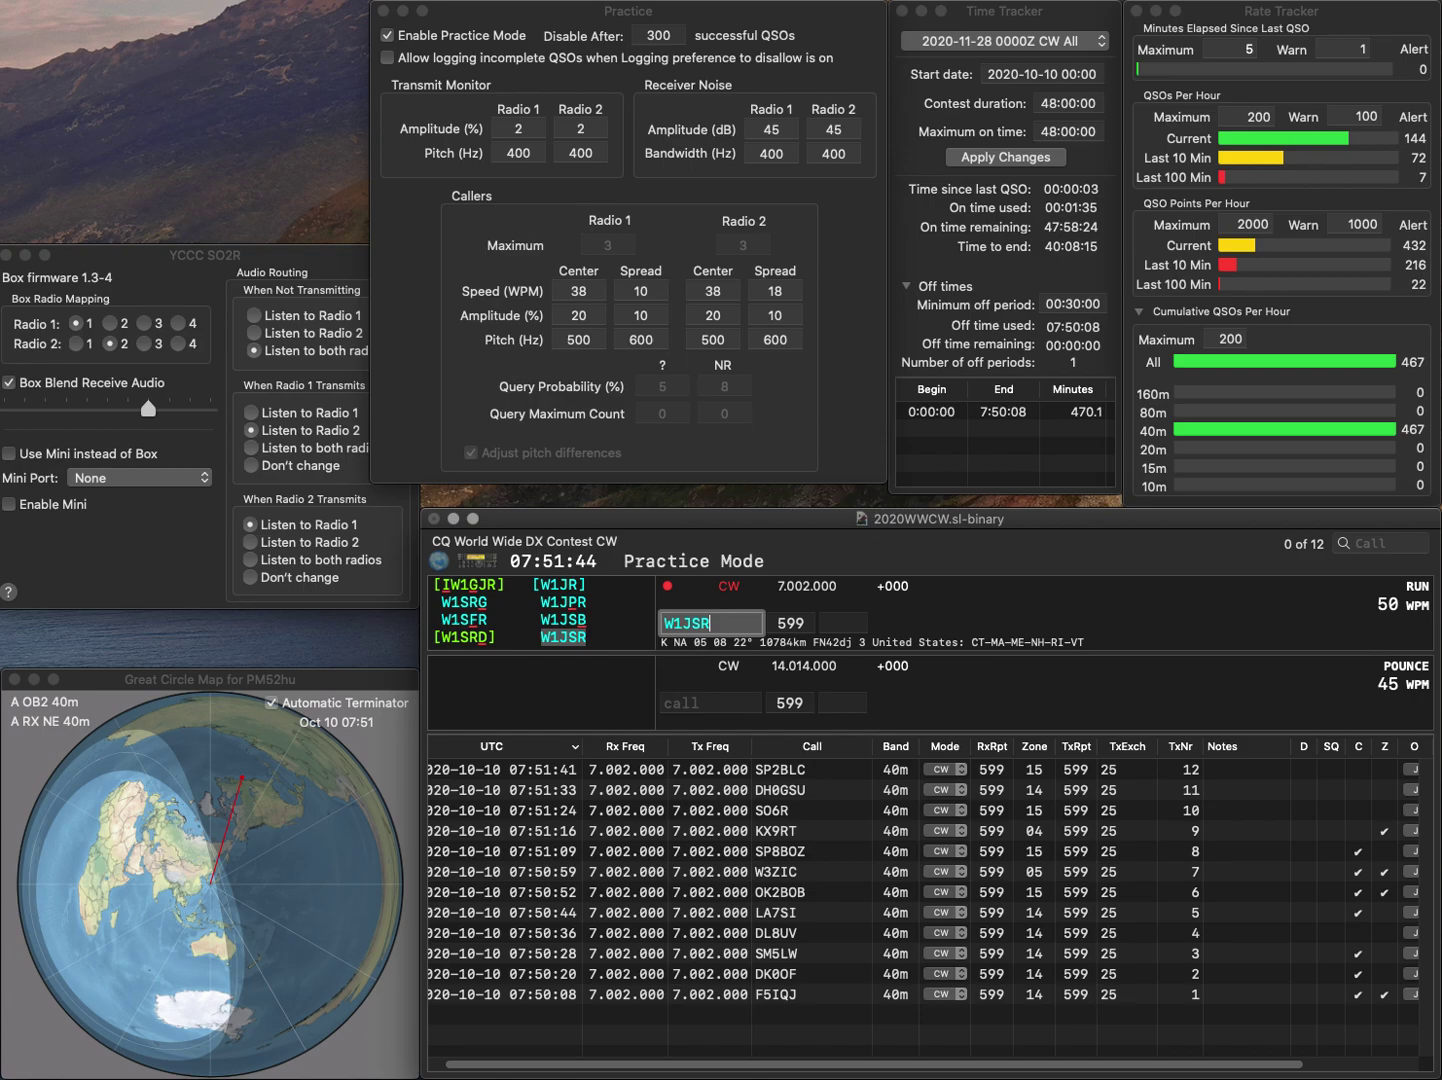
key(Return)
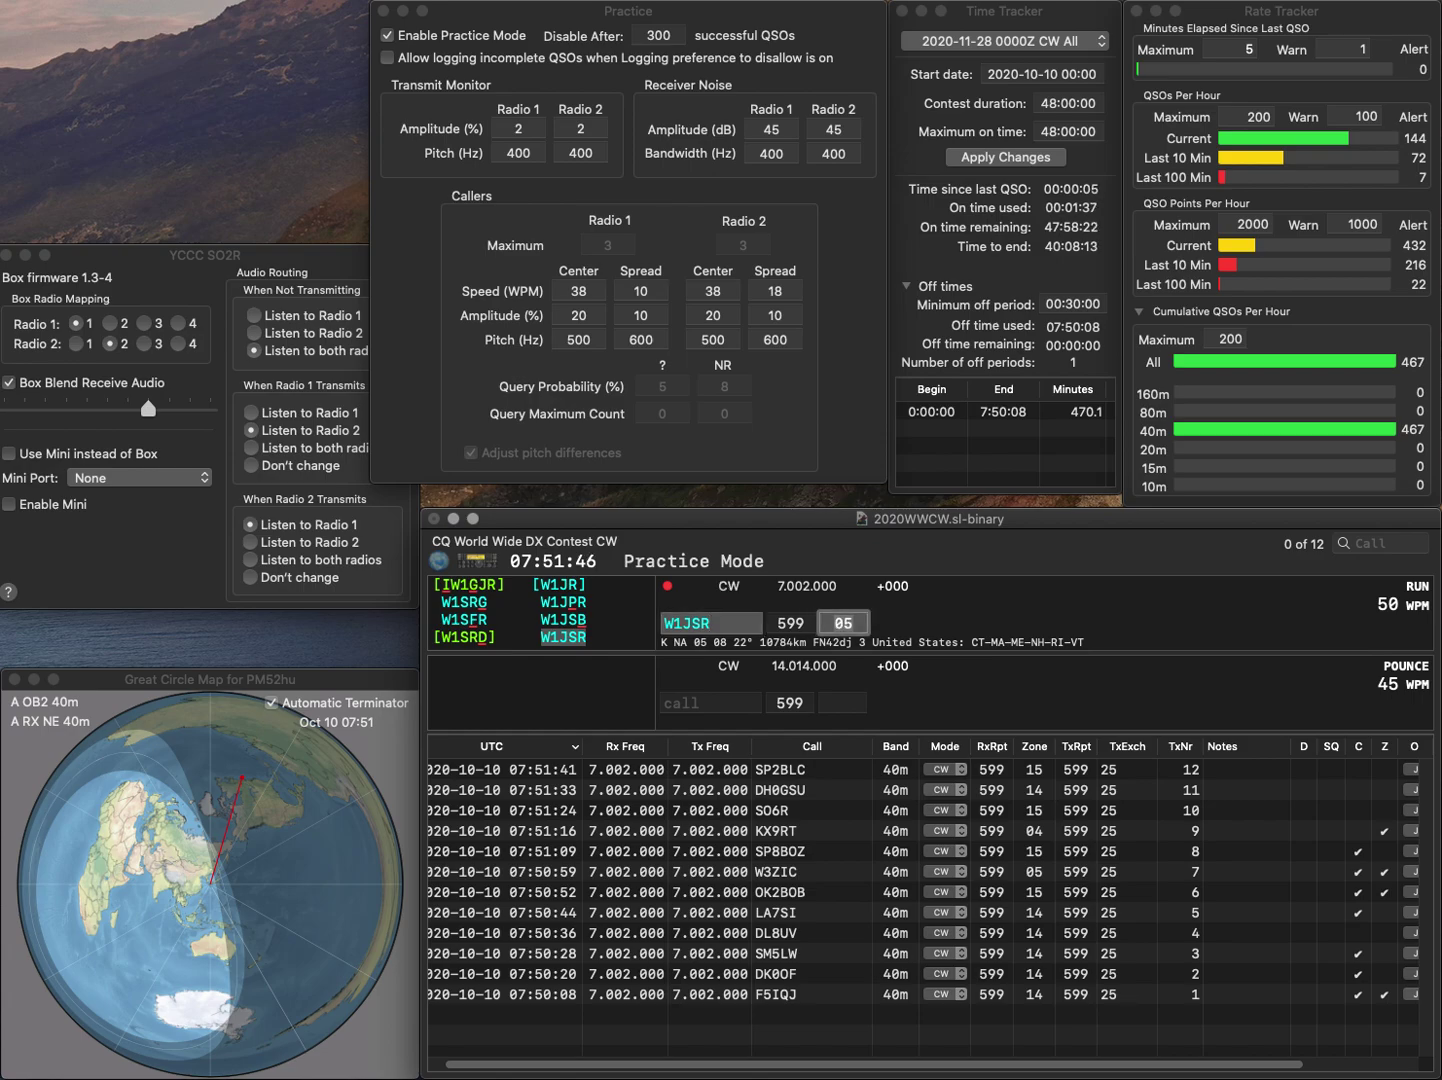
key(Return)
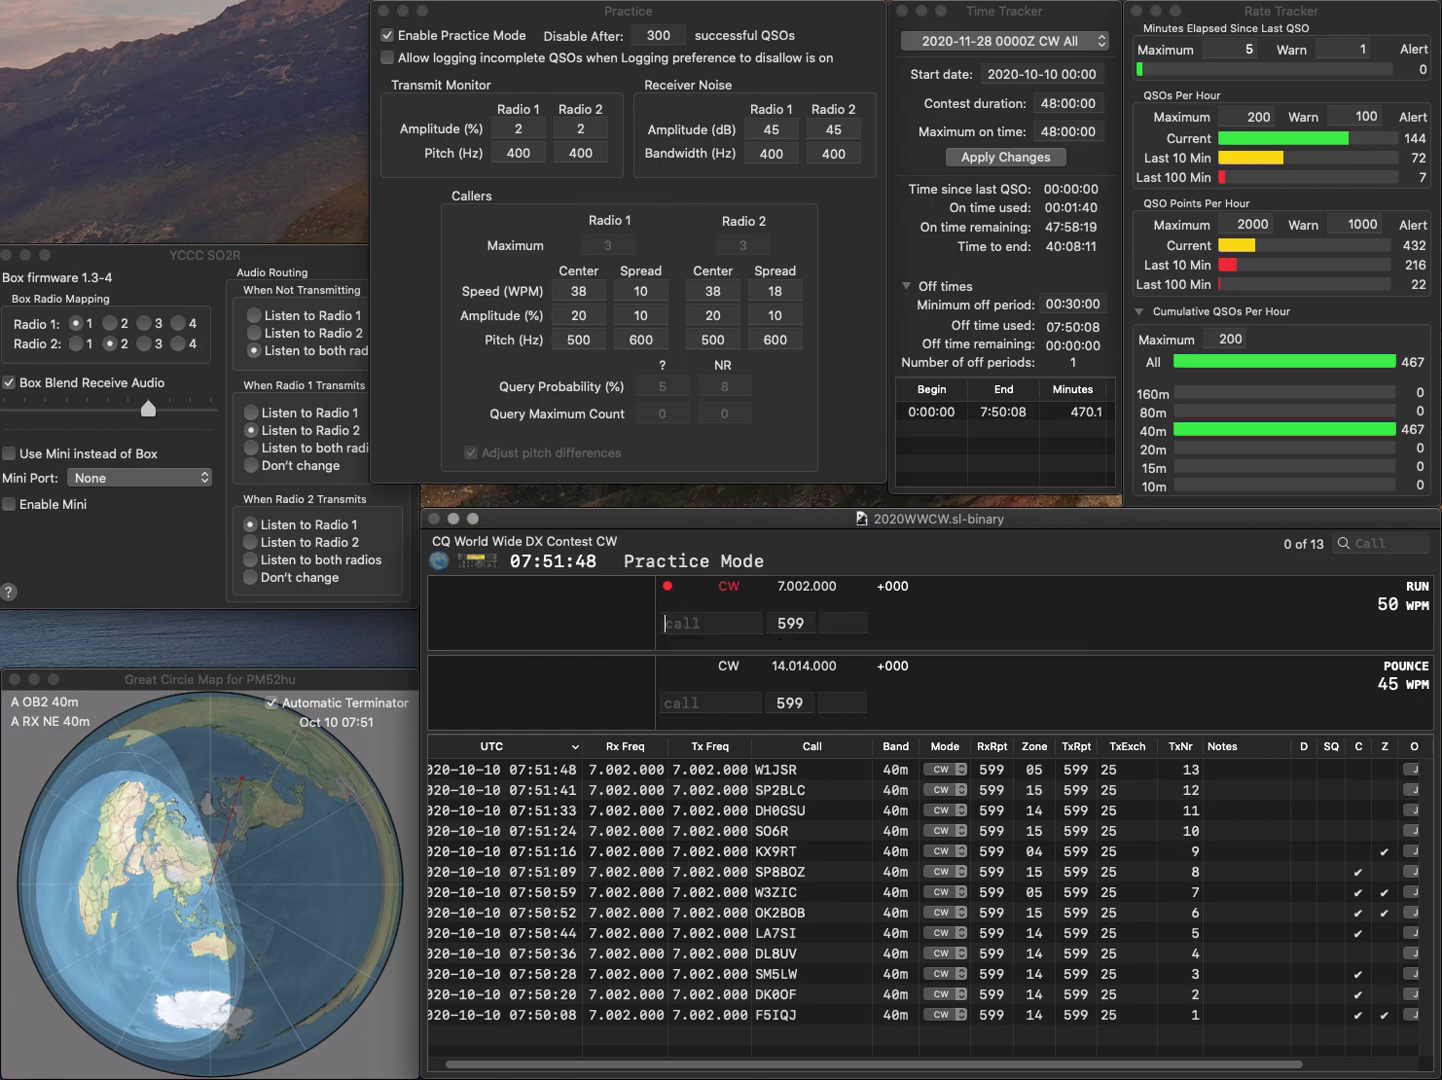
text(RO2)
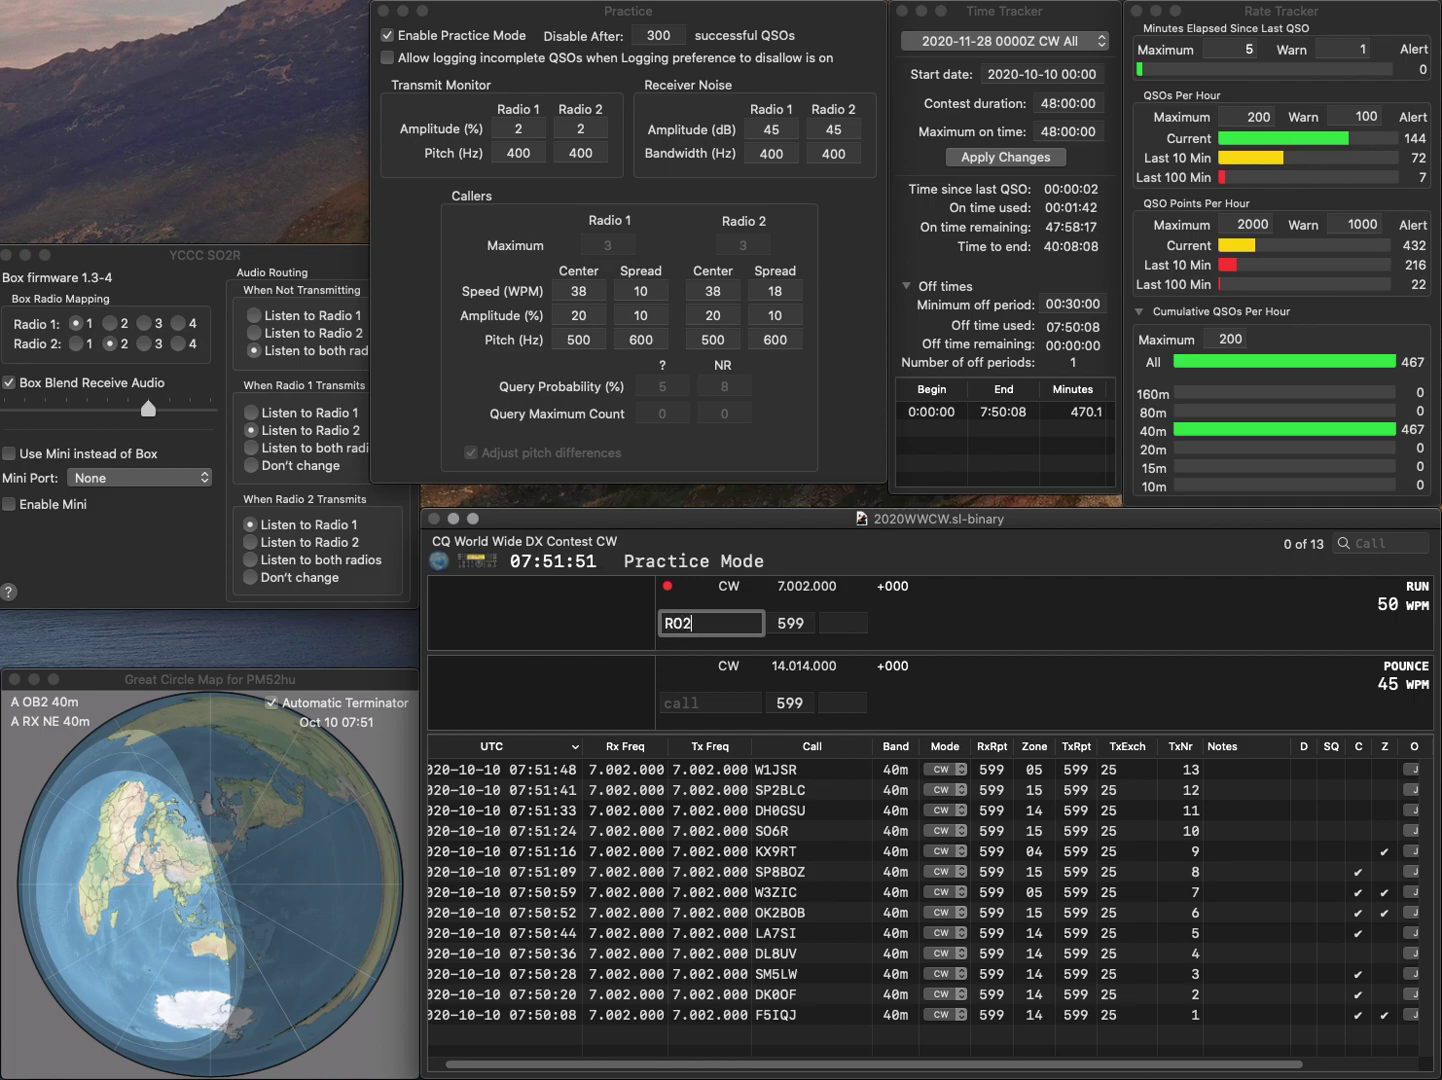
text(0NY)
key(Tab)
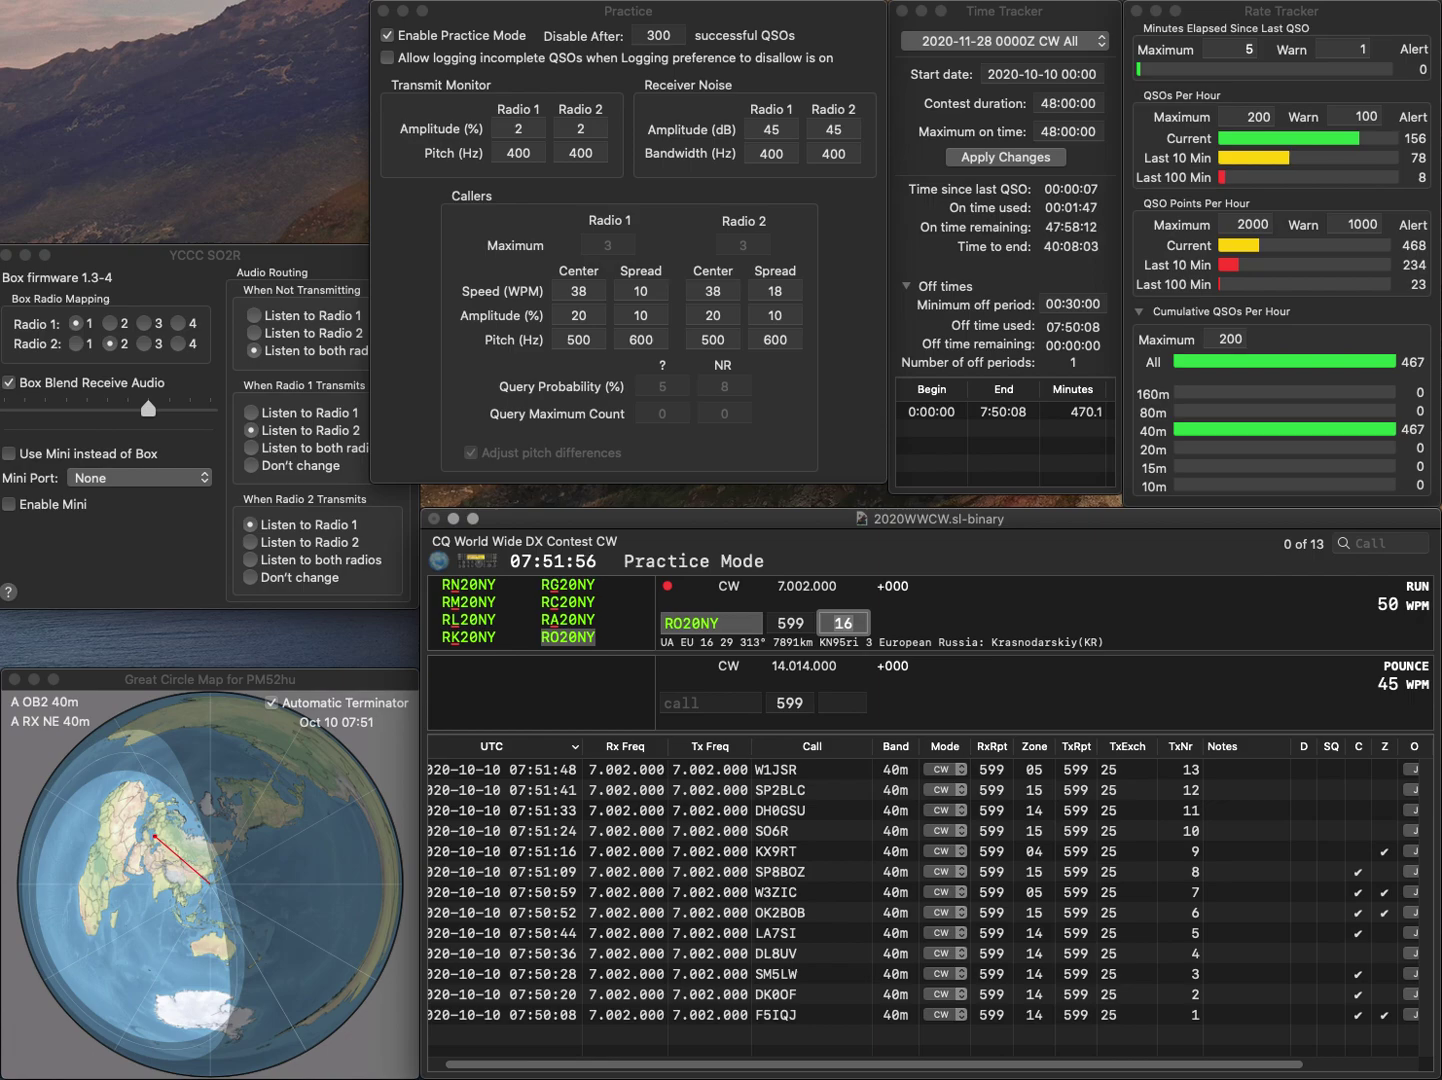
key(Return)
text(JA1SJV)
key(Tab)
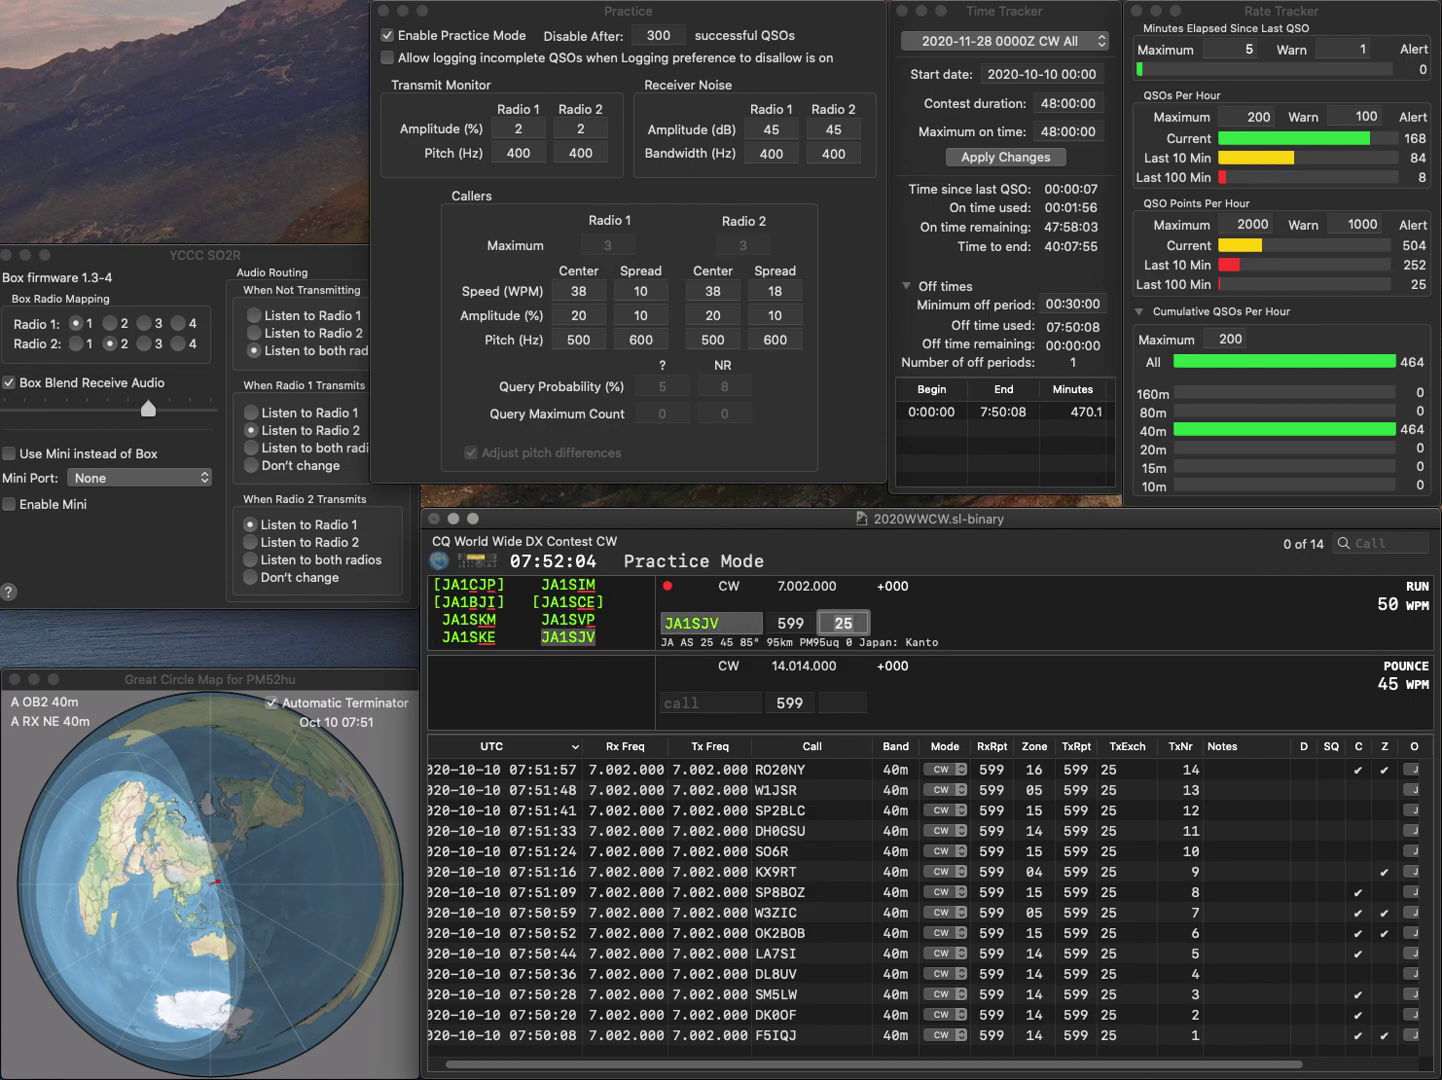
key(Return)
text(W8KM)
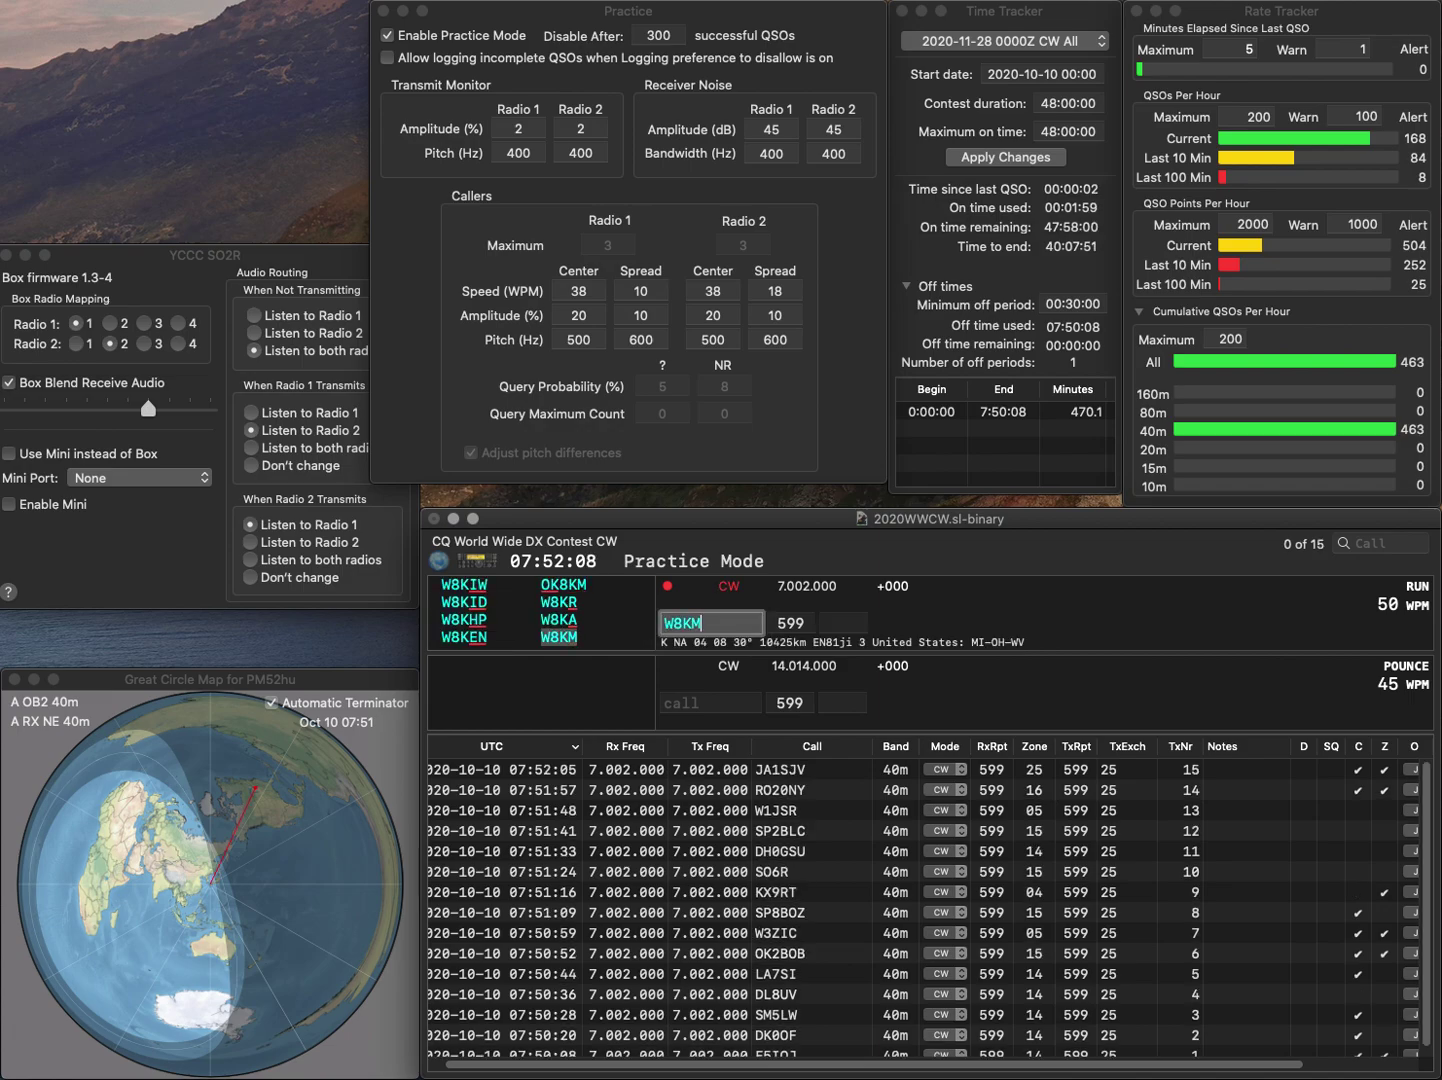
key(Tab)
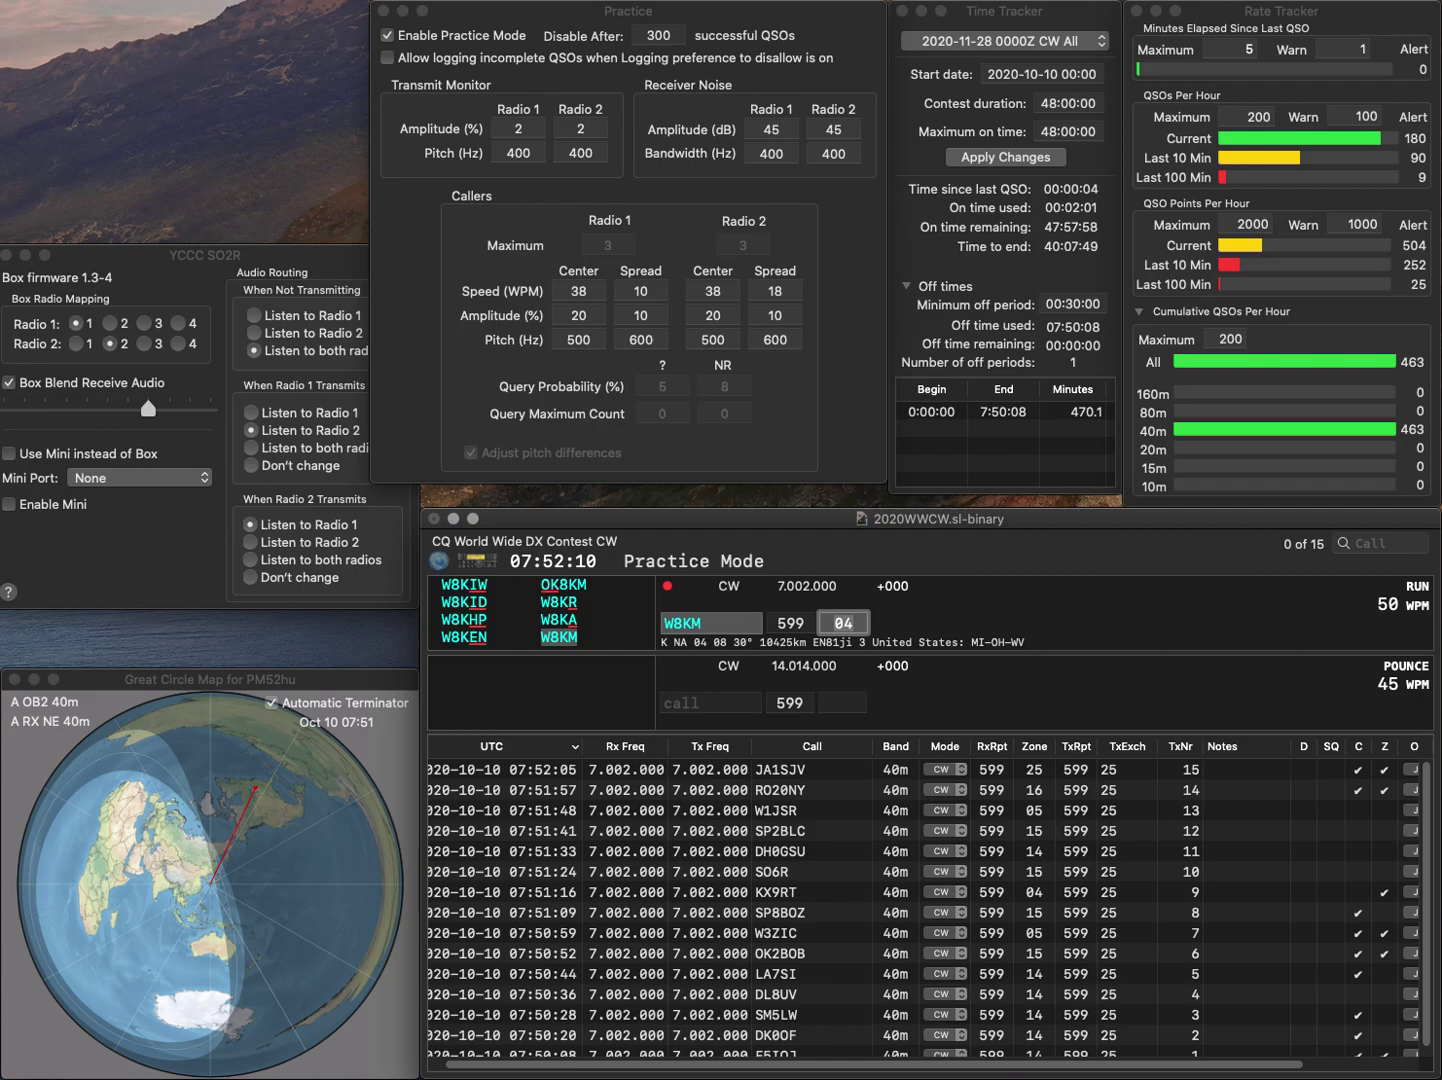
key(Return)
text(ON4AM)
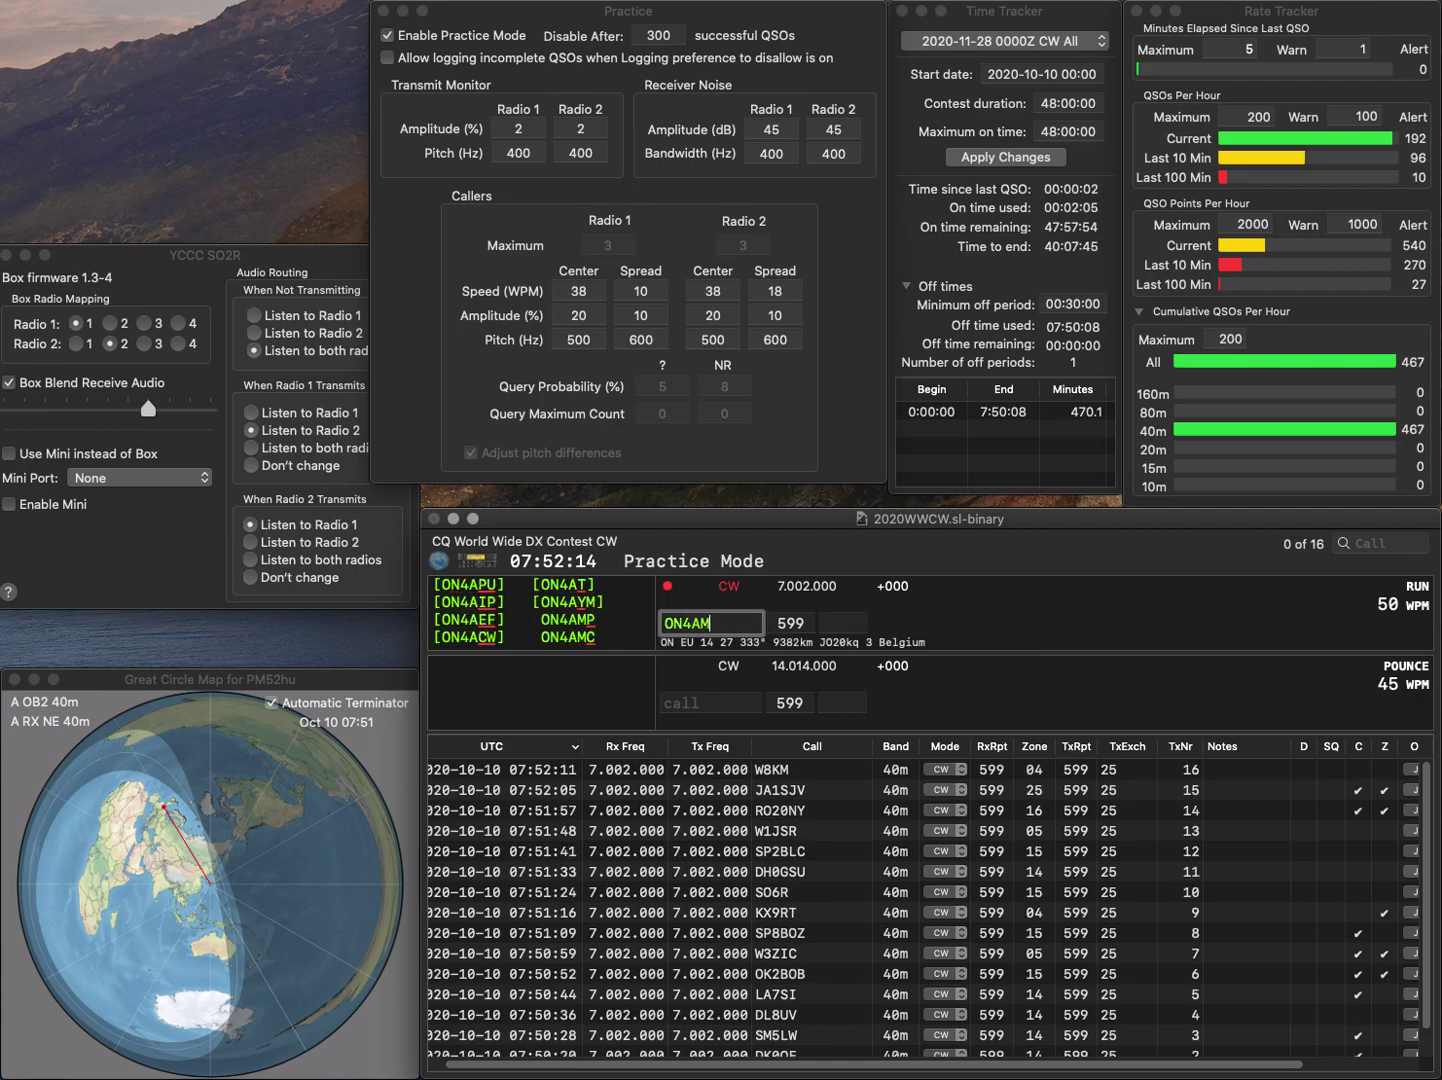
text(C)
key(space)
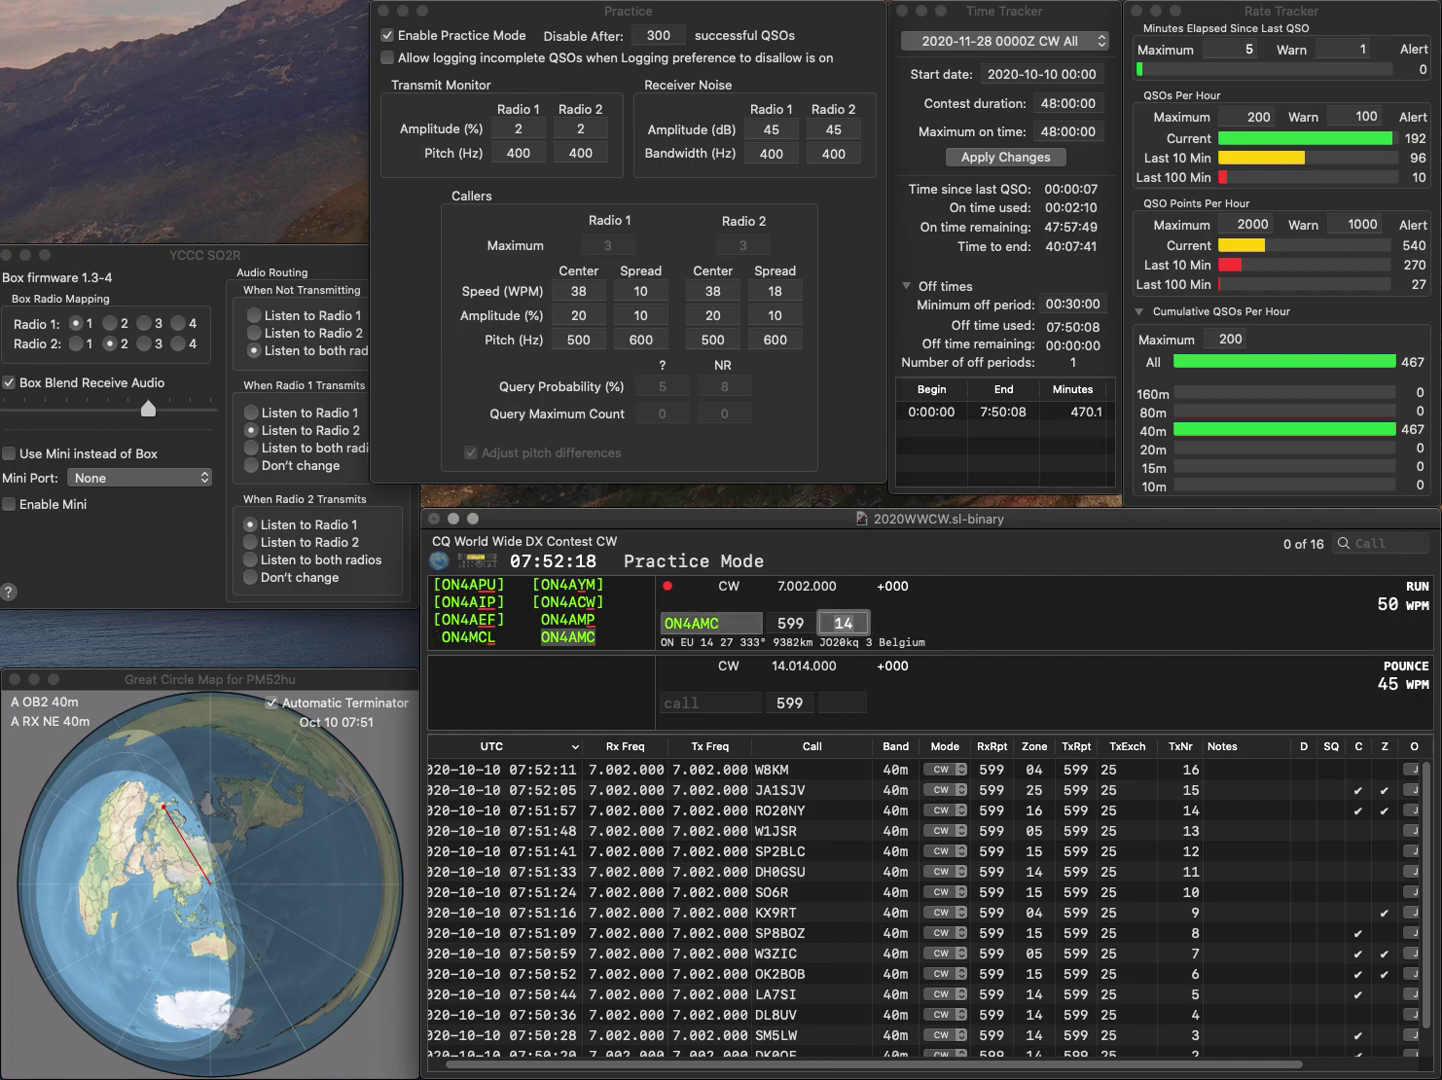
key(Return)
text(RA3AOS)
key(Return)
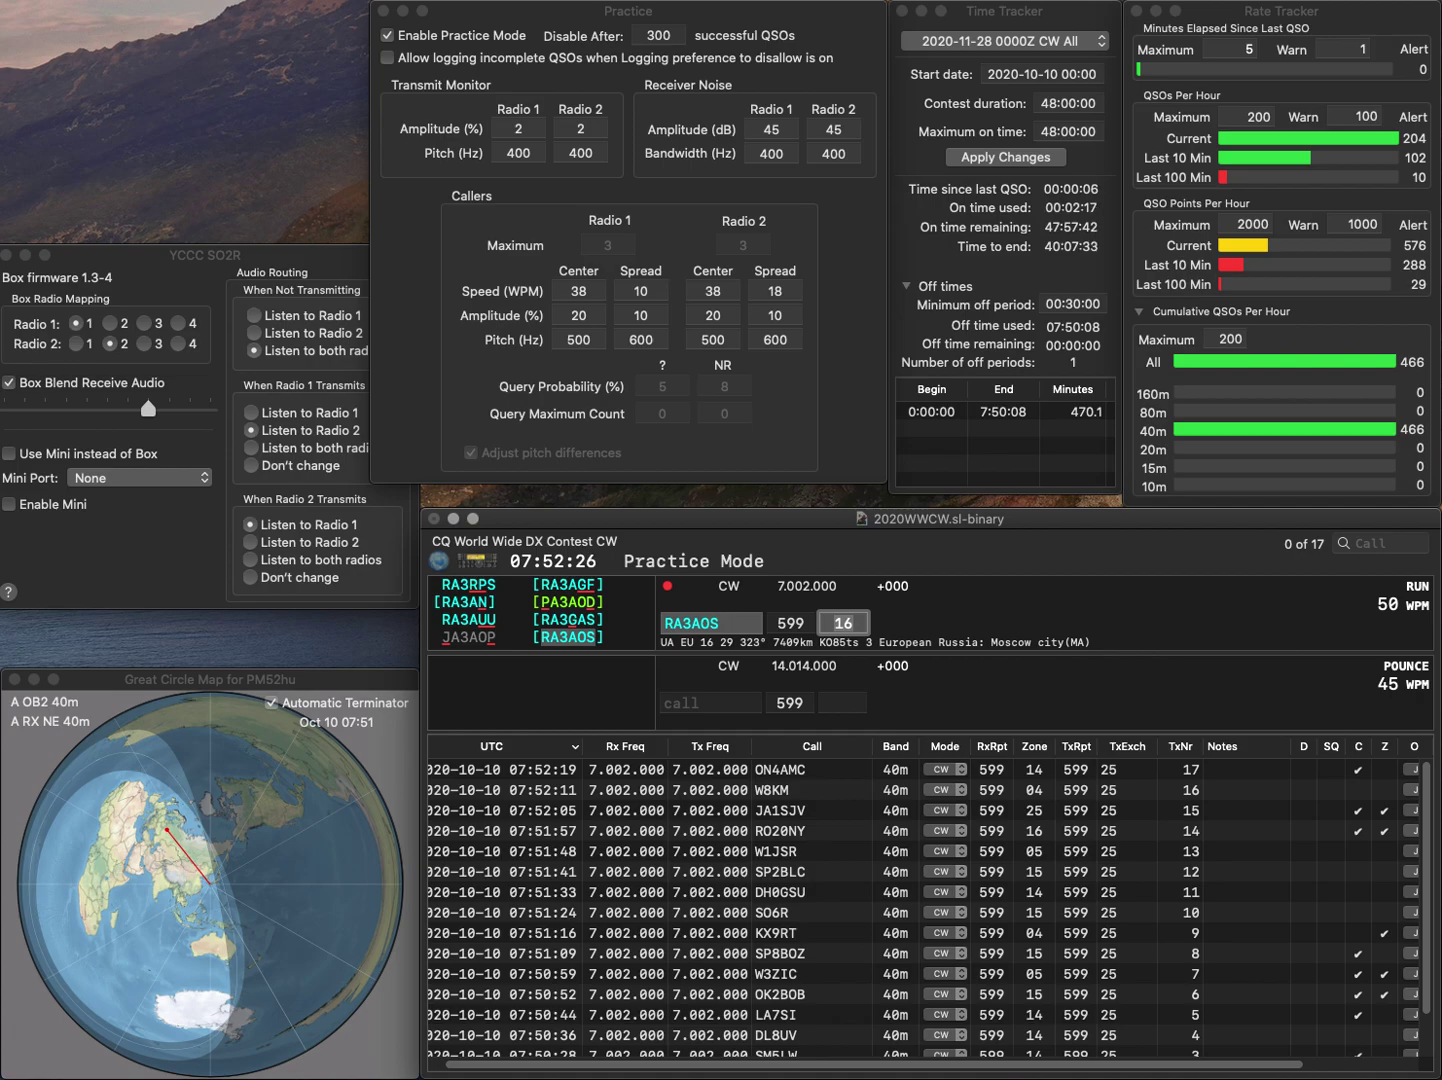
key(Return)
text(UR6QS)
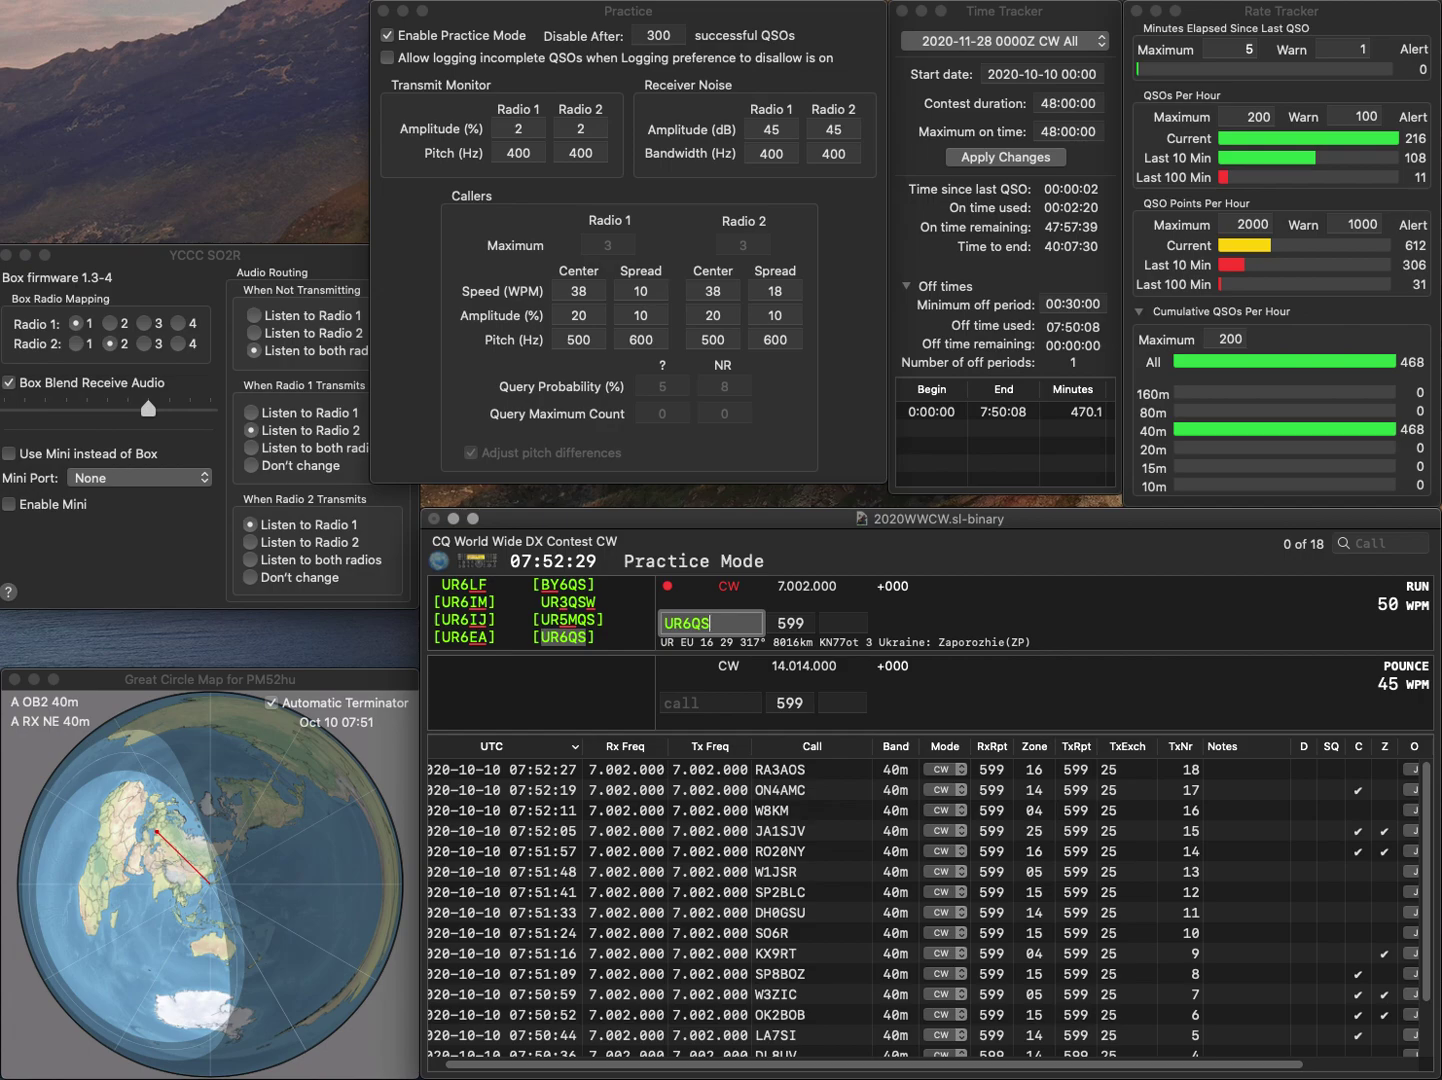
key(Tab)
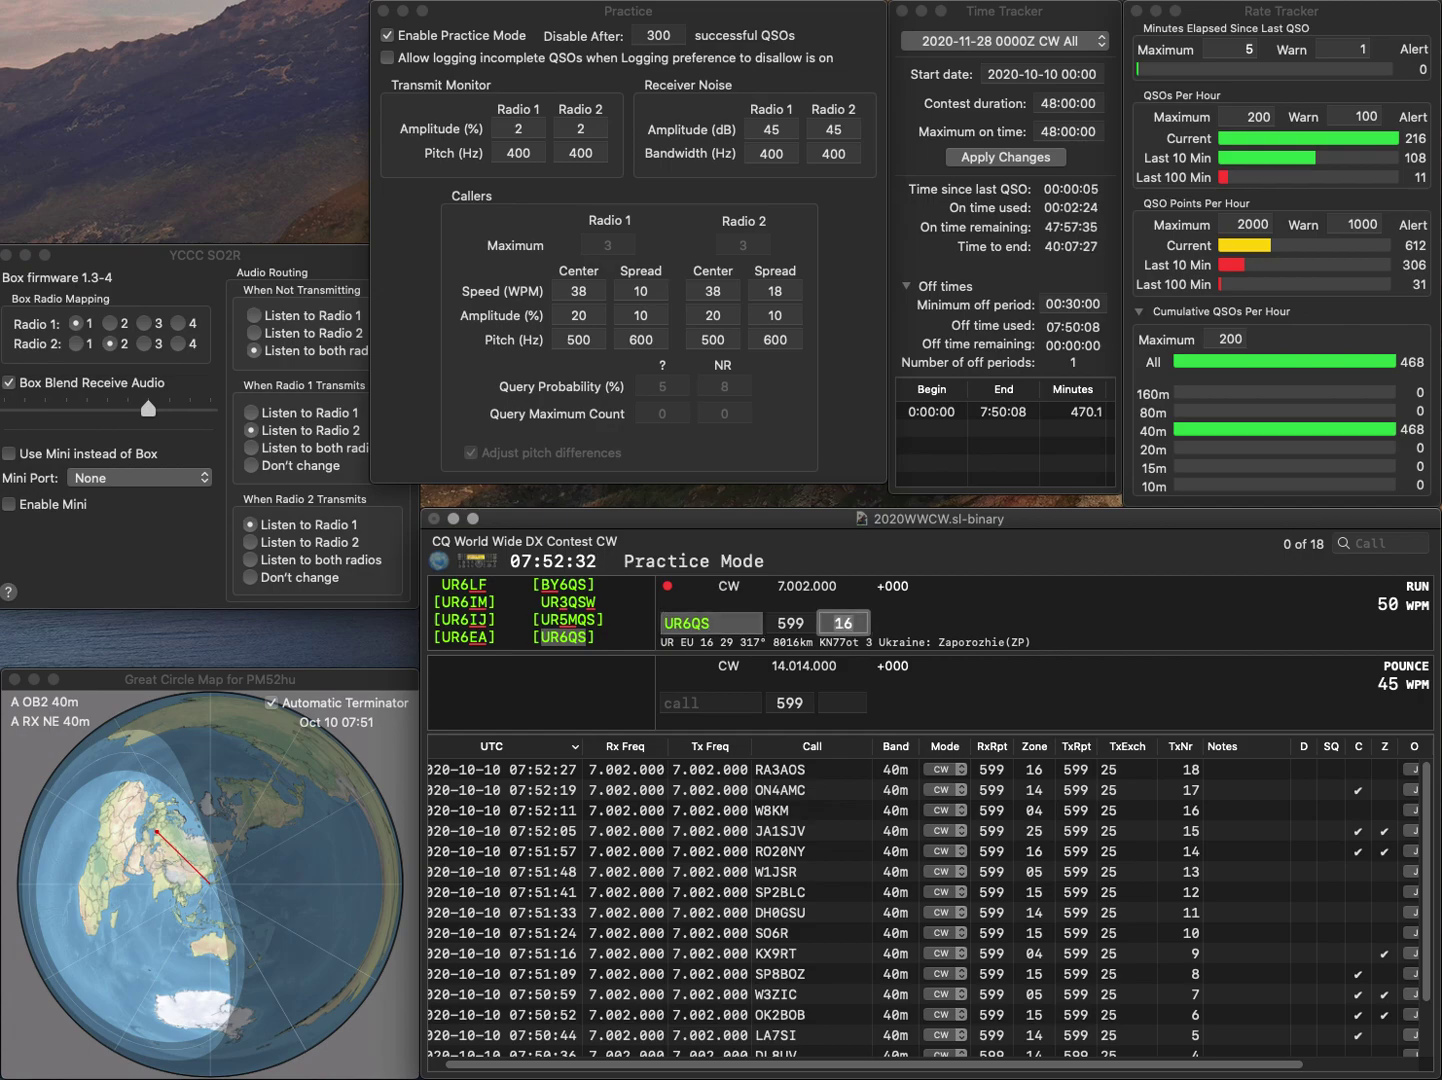
key(Return)
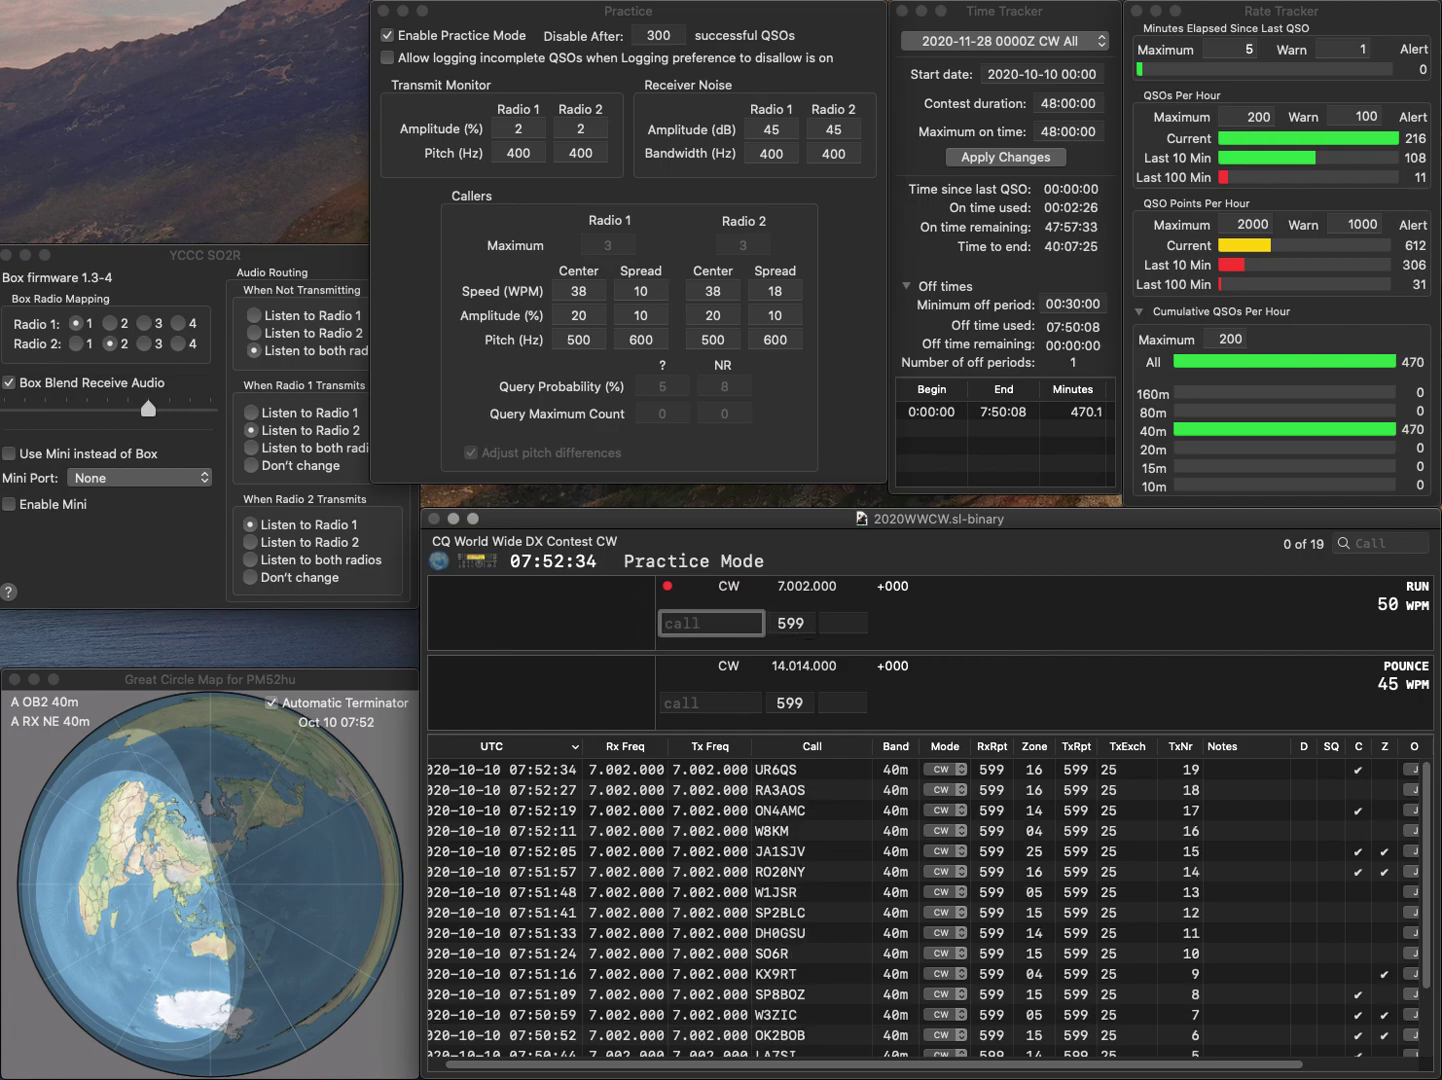
text(XE2AU)
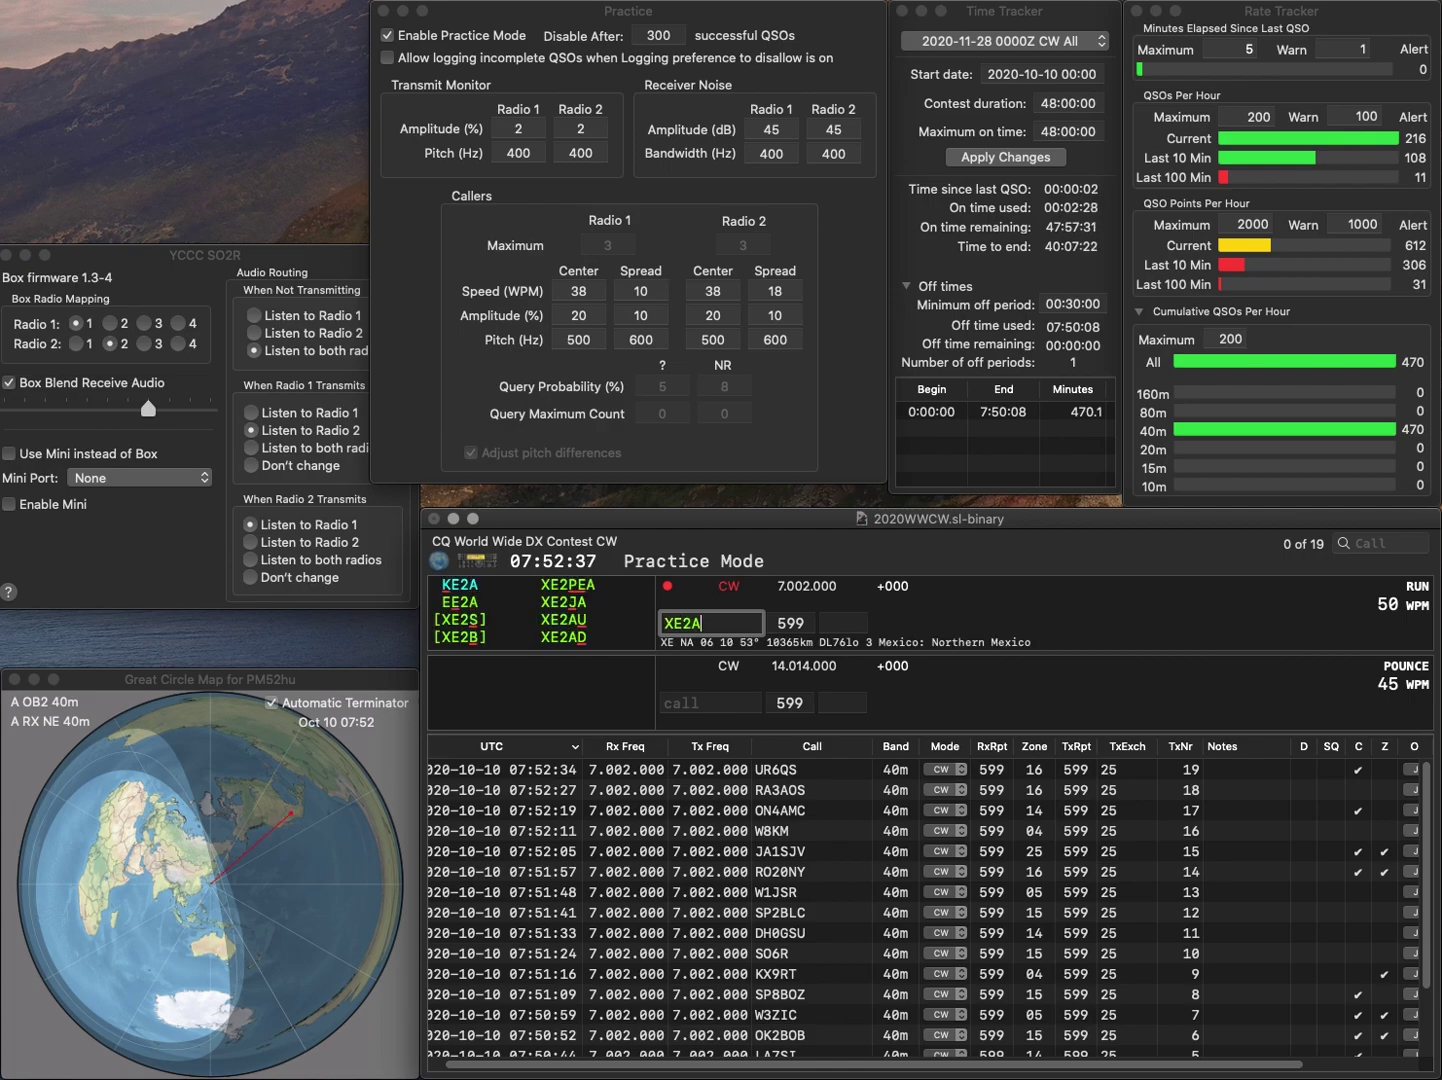
key(Tab)
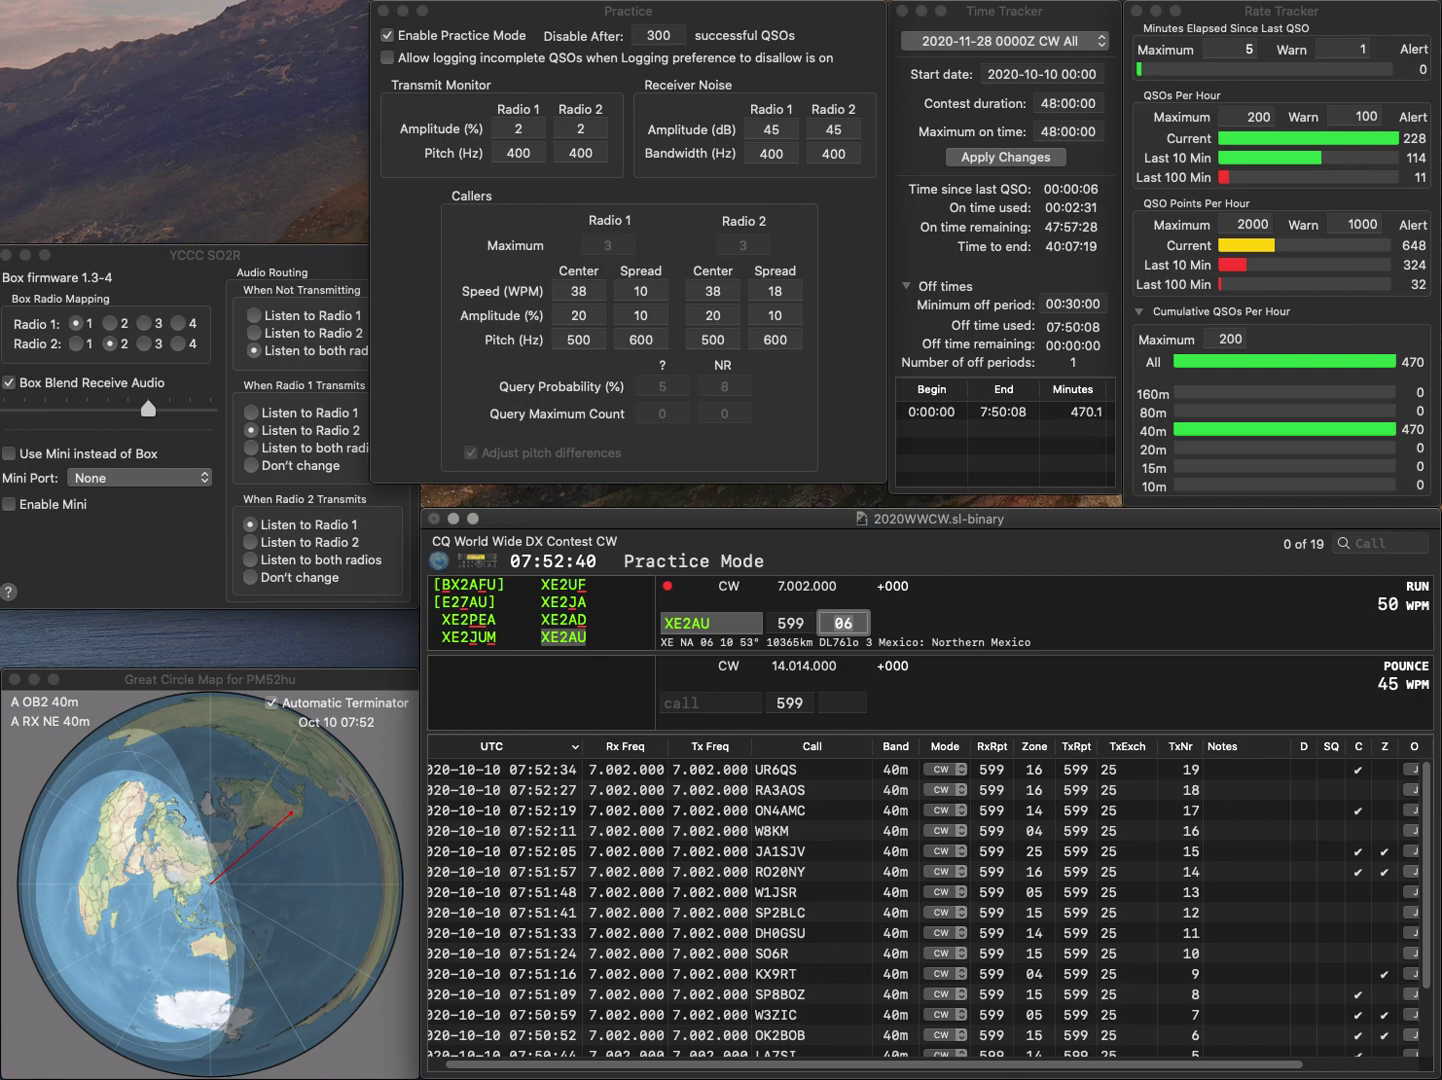
key(Return)
text(WD5COV)
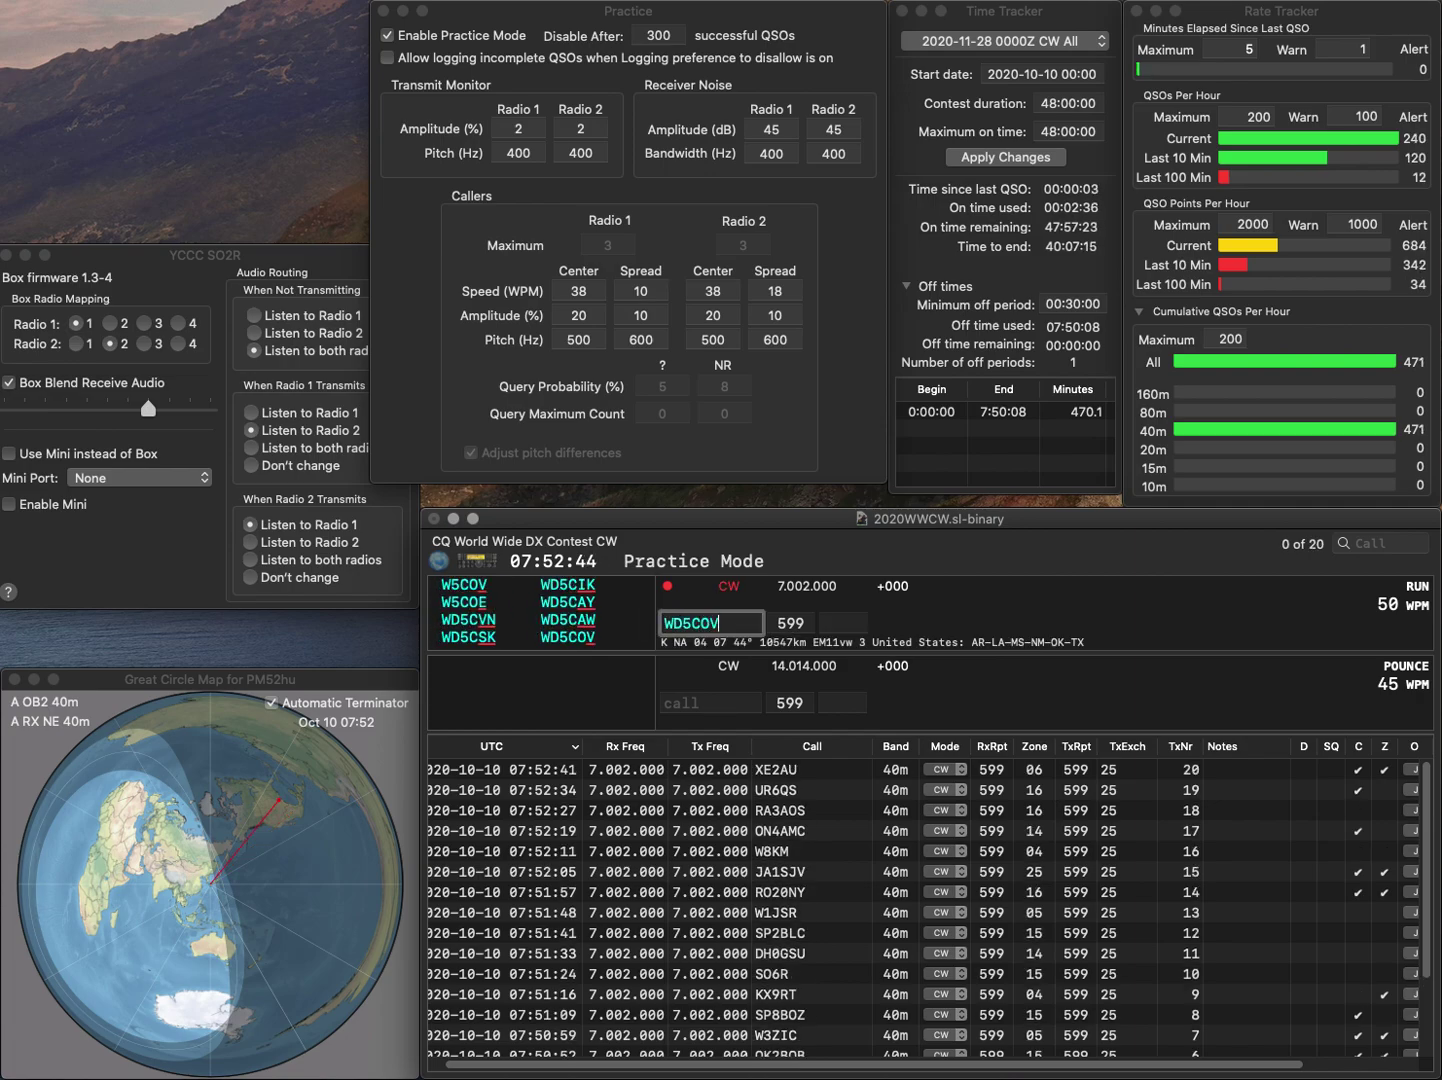
key(Return)
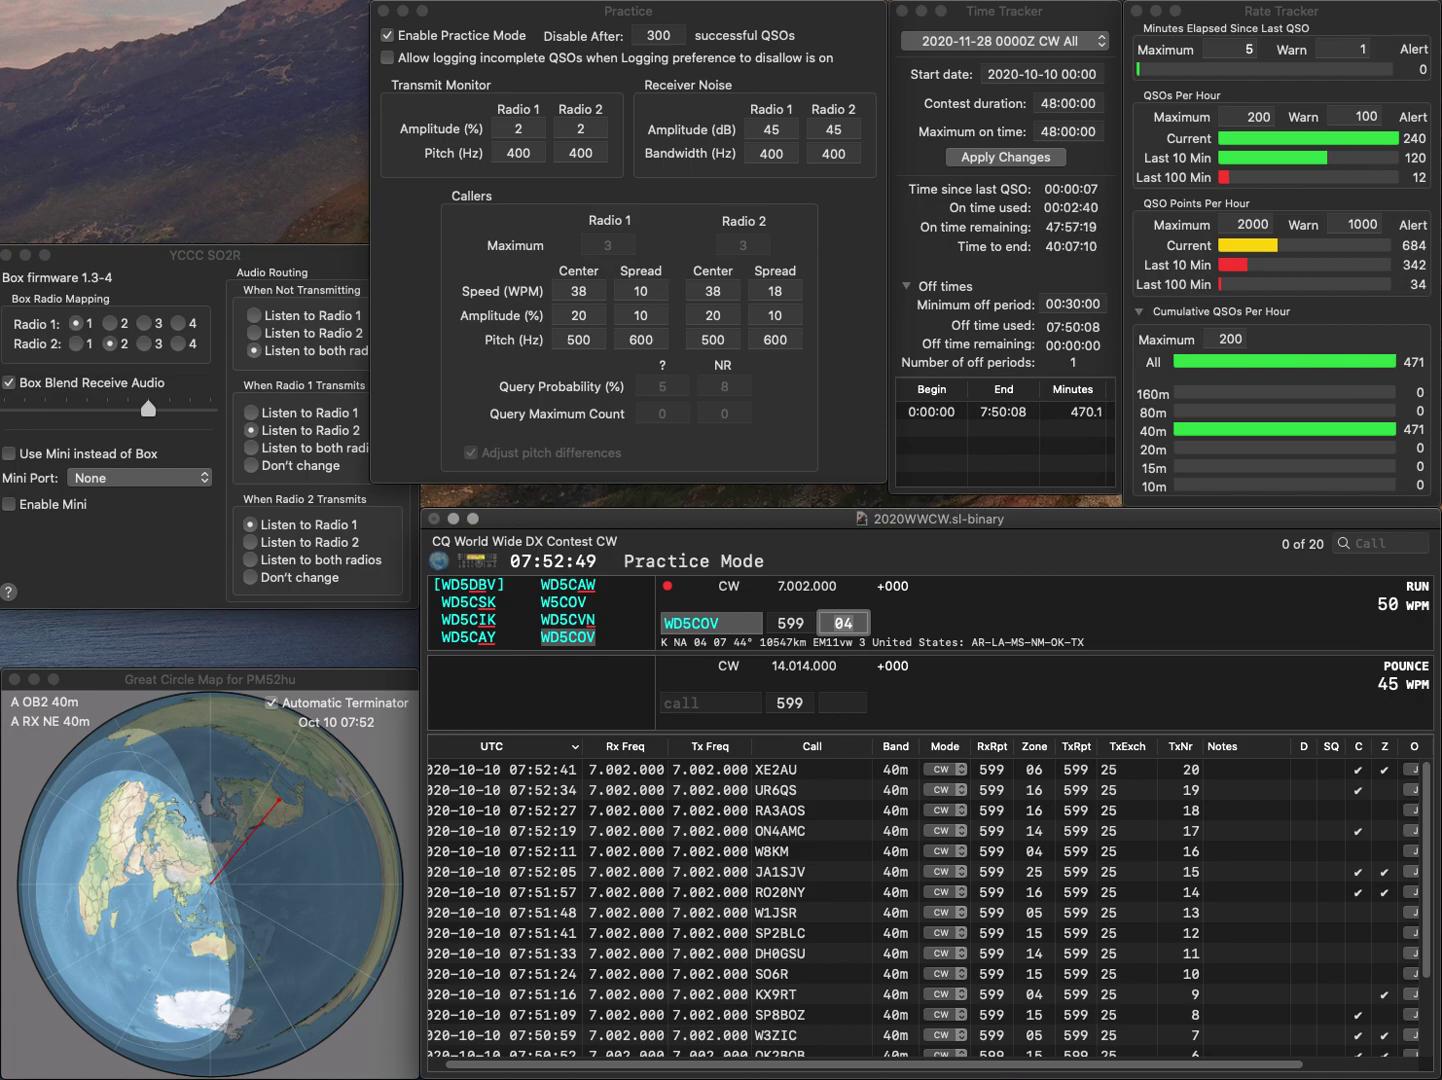
key(Return)
text(JL3DQ)
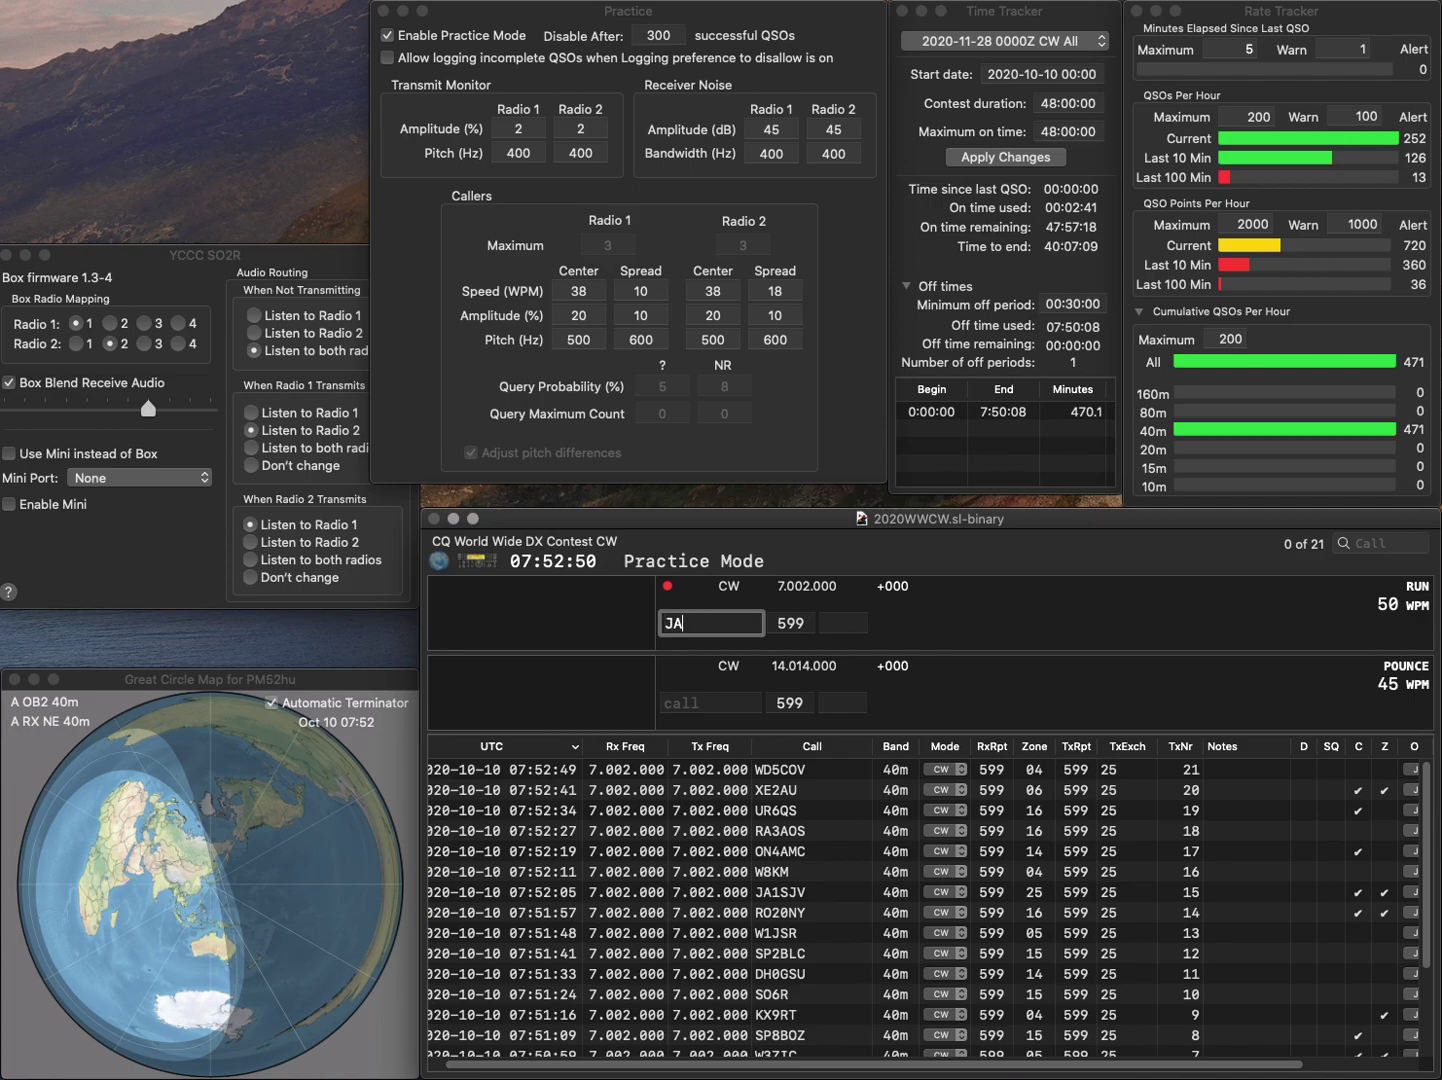
text(X)
key(Return)
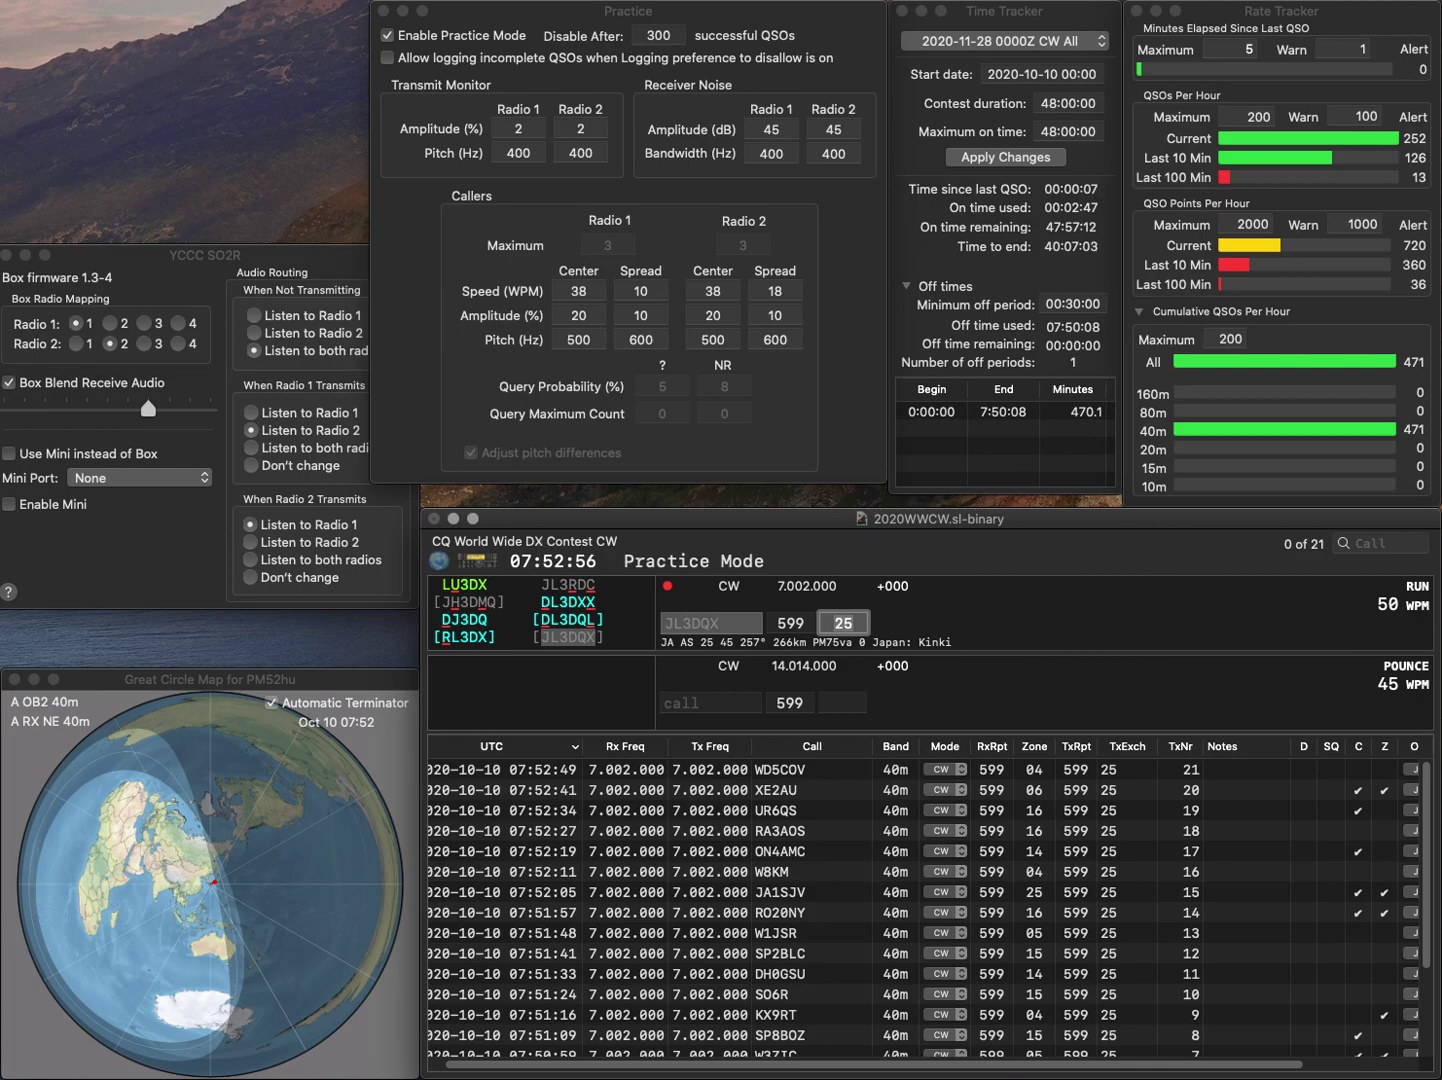
key(Return)
text(KG5IPA)
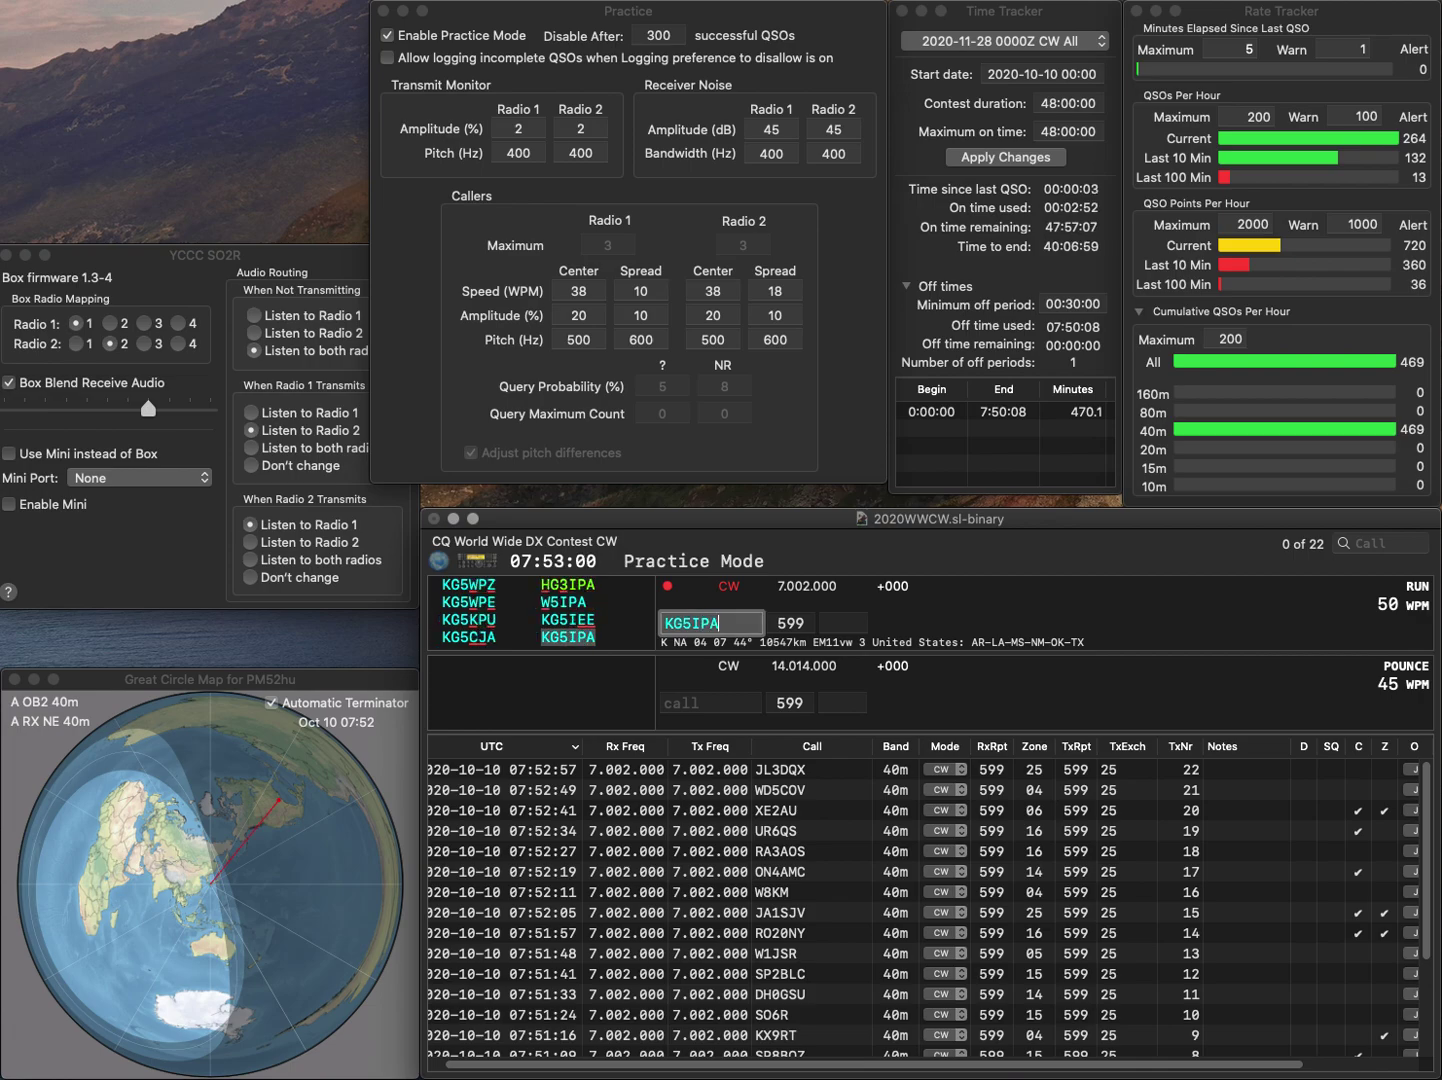
key(Return)
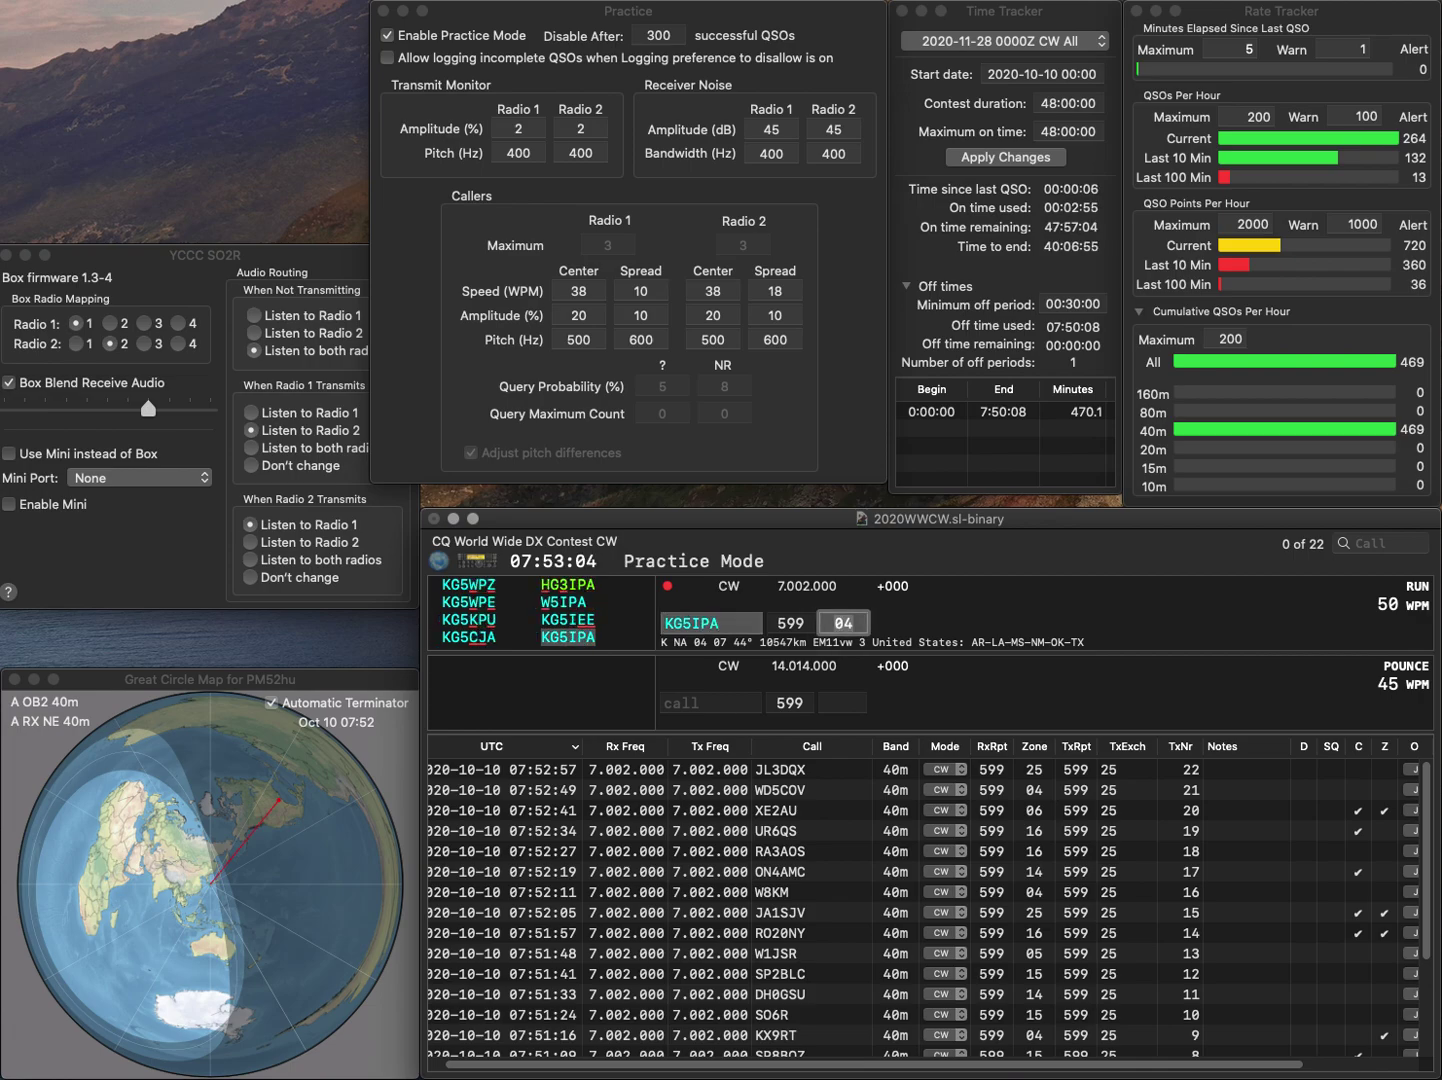
key(Return)
text(G3Q)
key(Return)
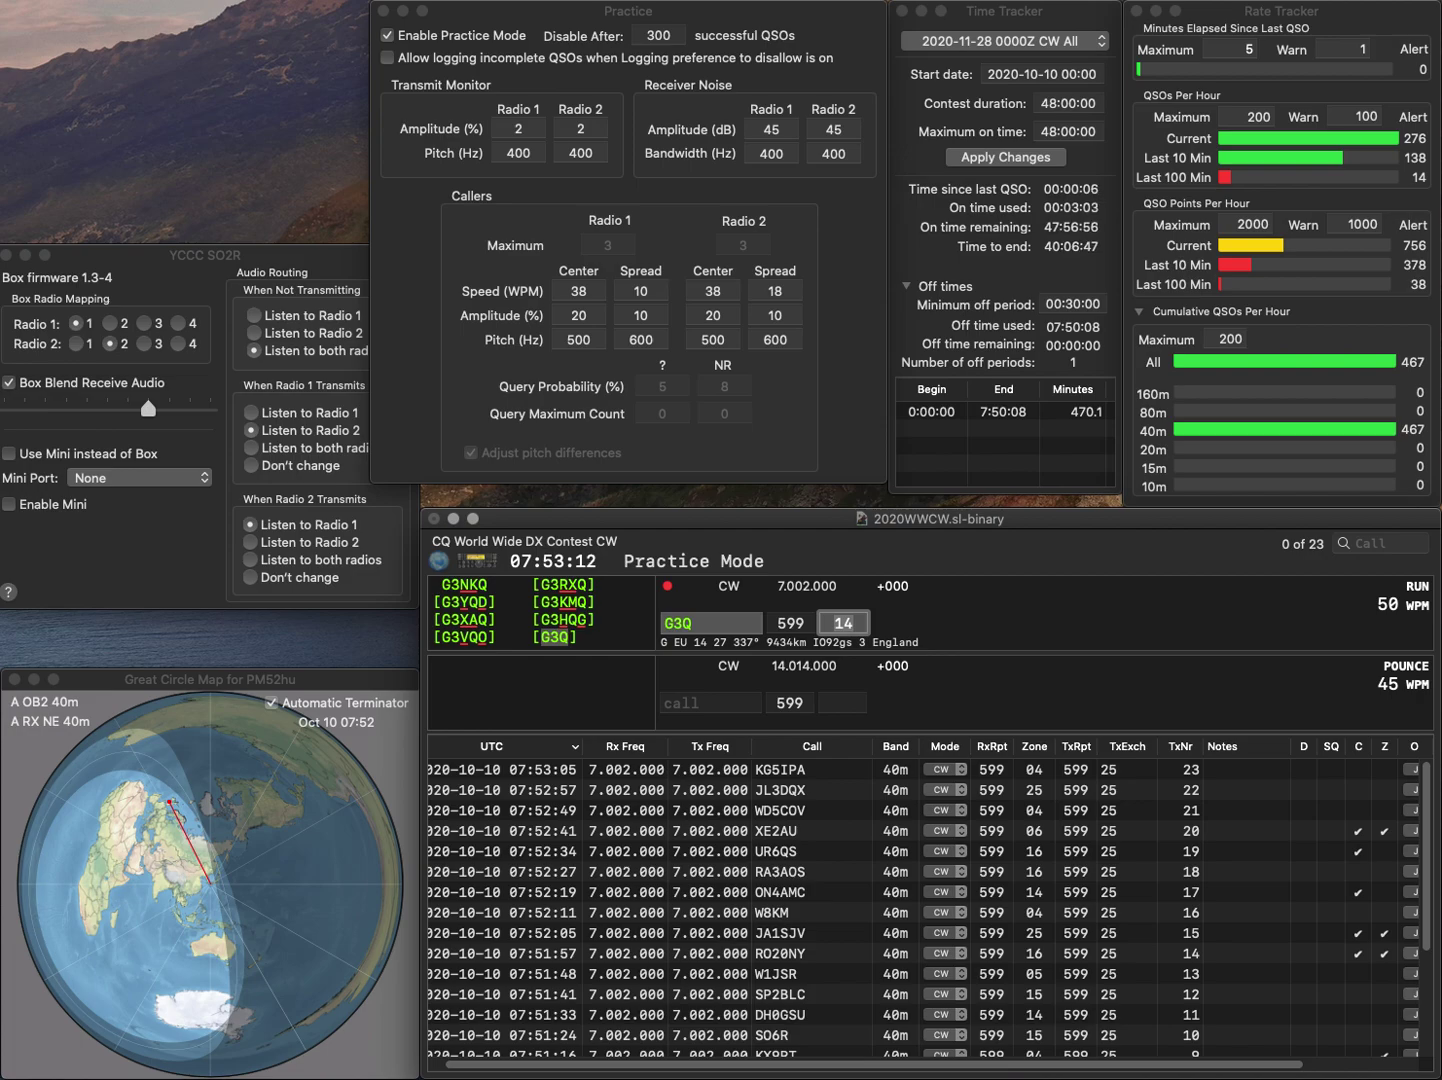
key(Return)
text(NN2W)
key(space)
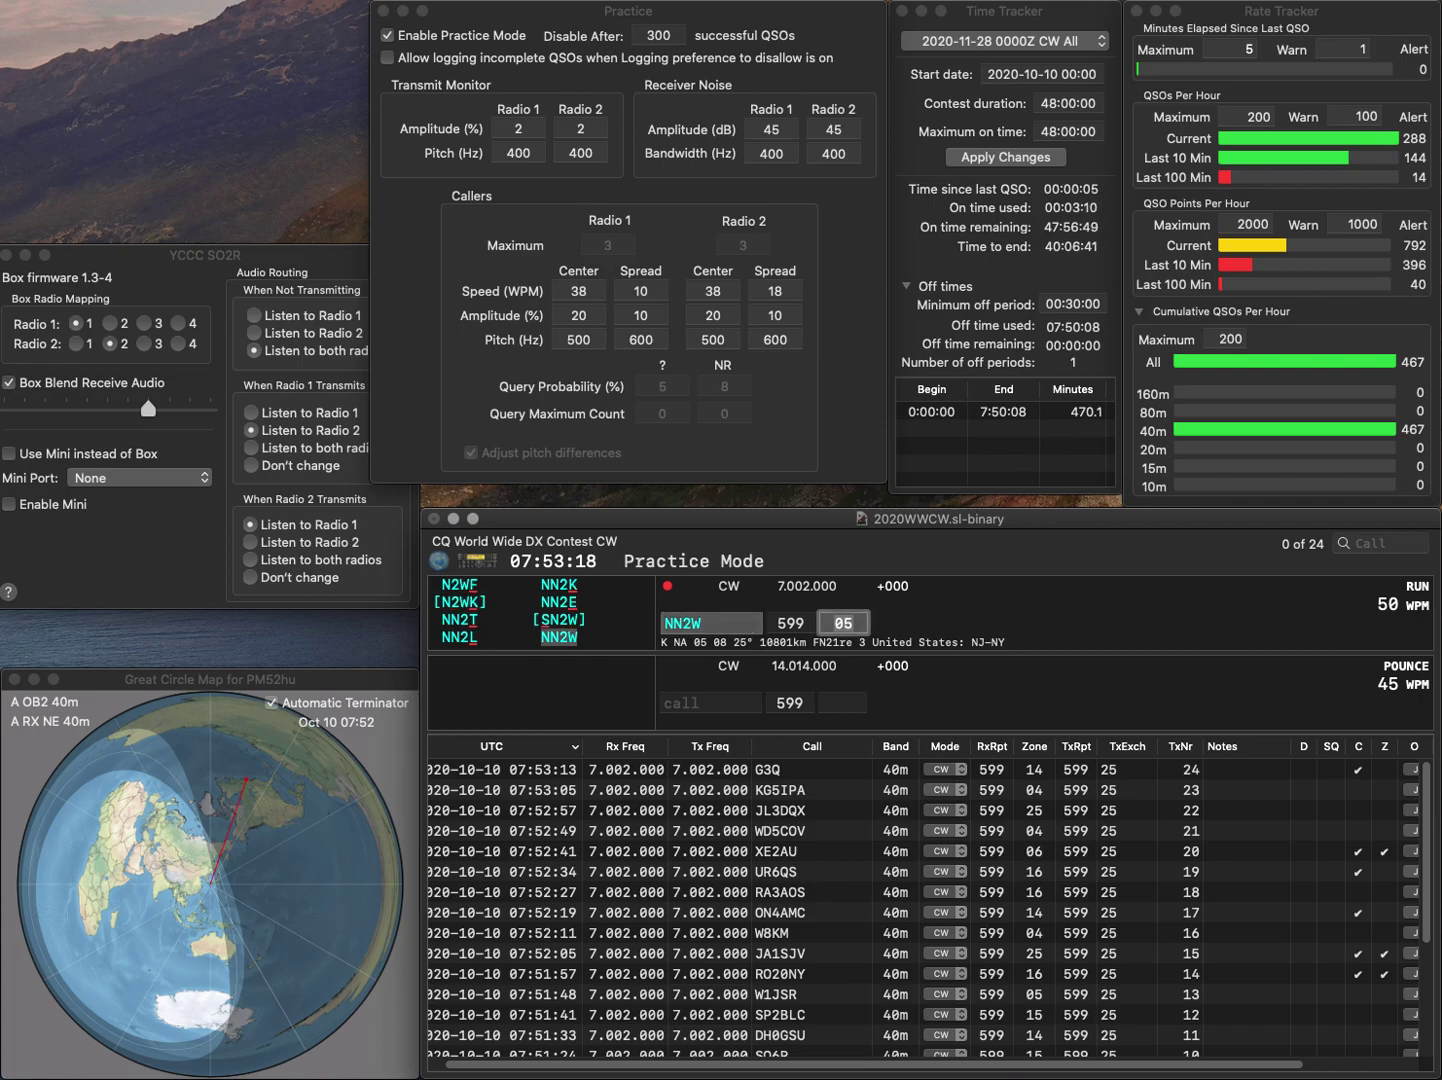
key(Return)
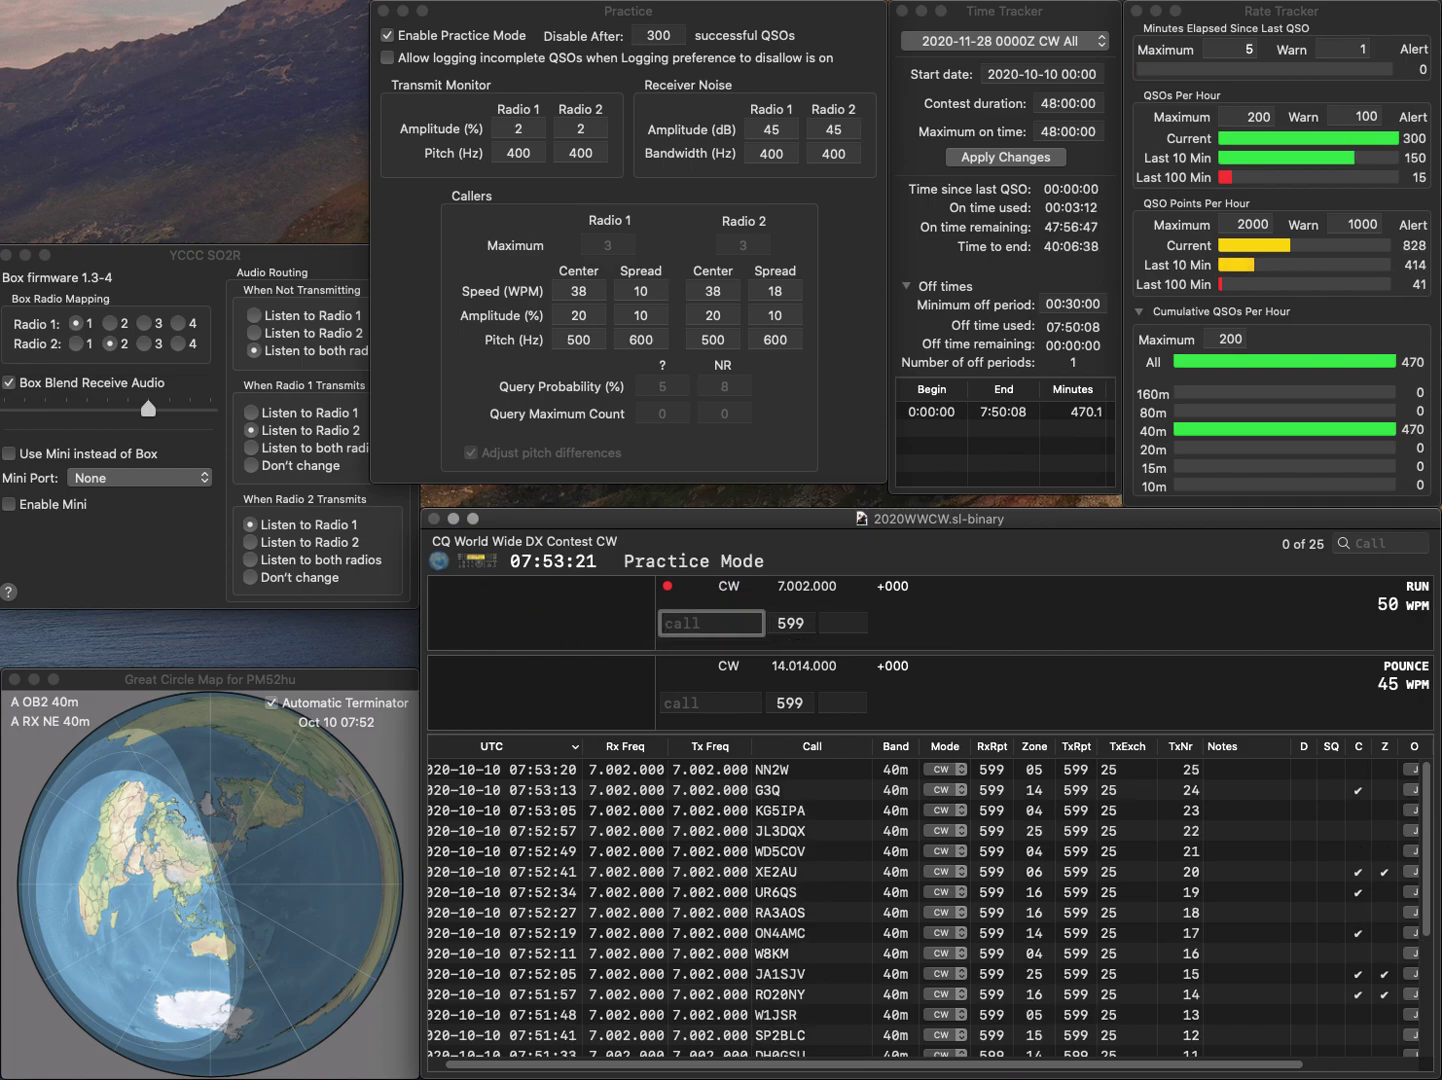
text(XE1)
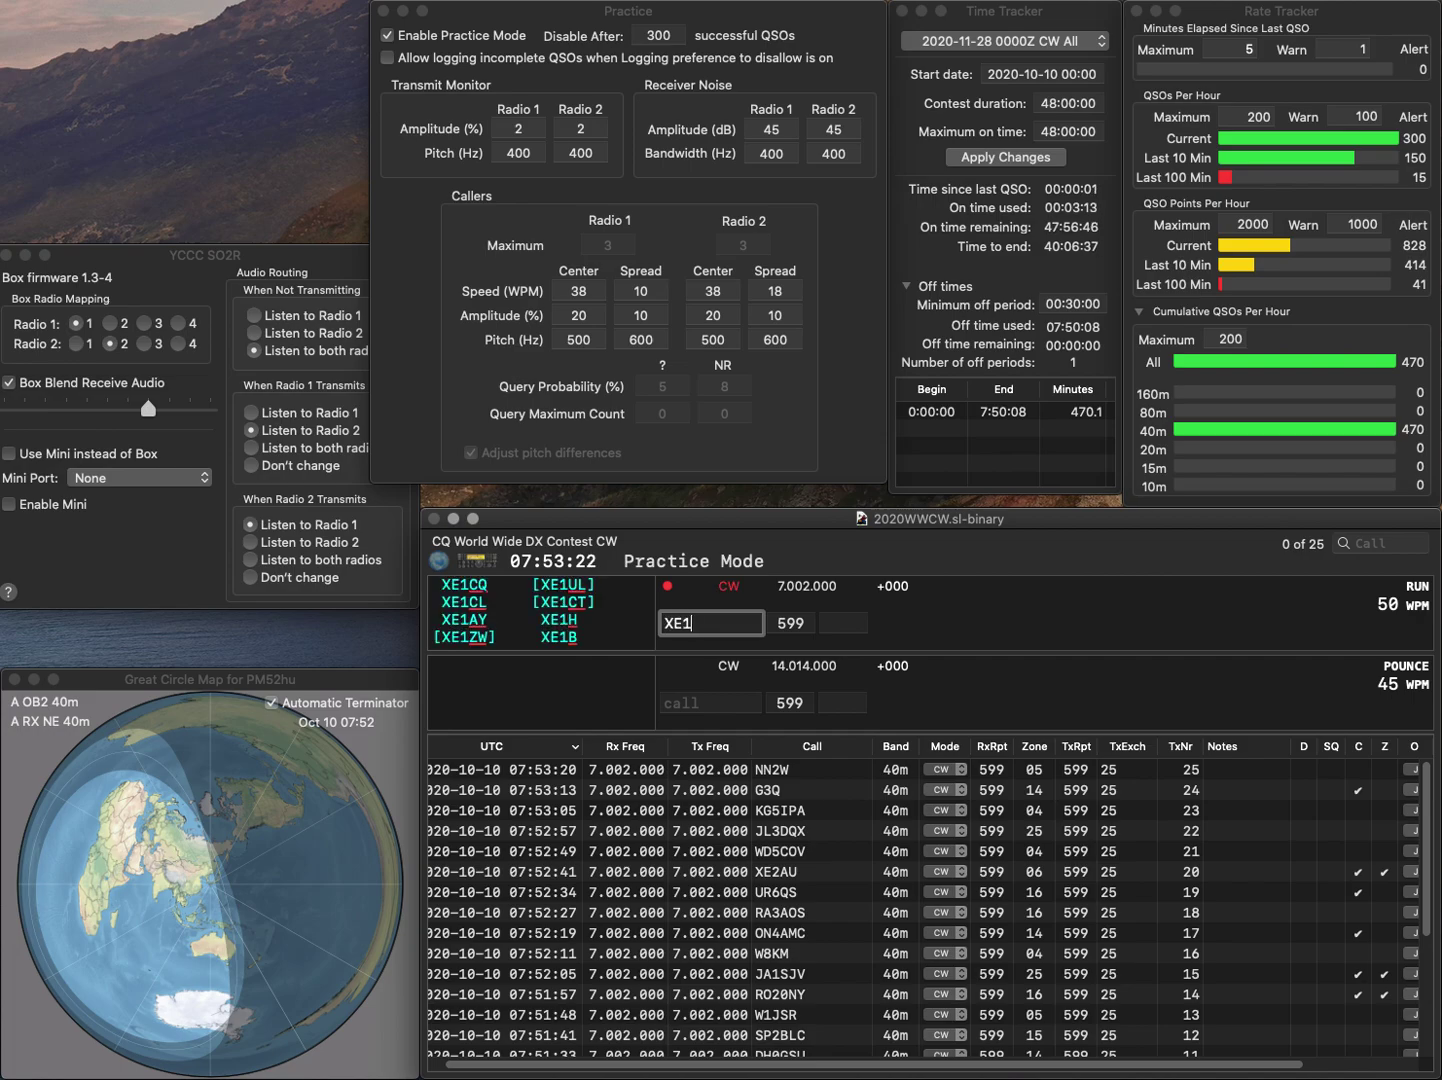
text(OGG)
key(Return)
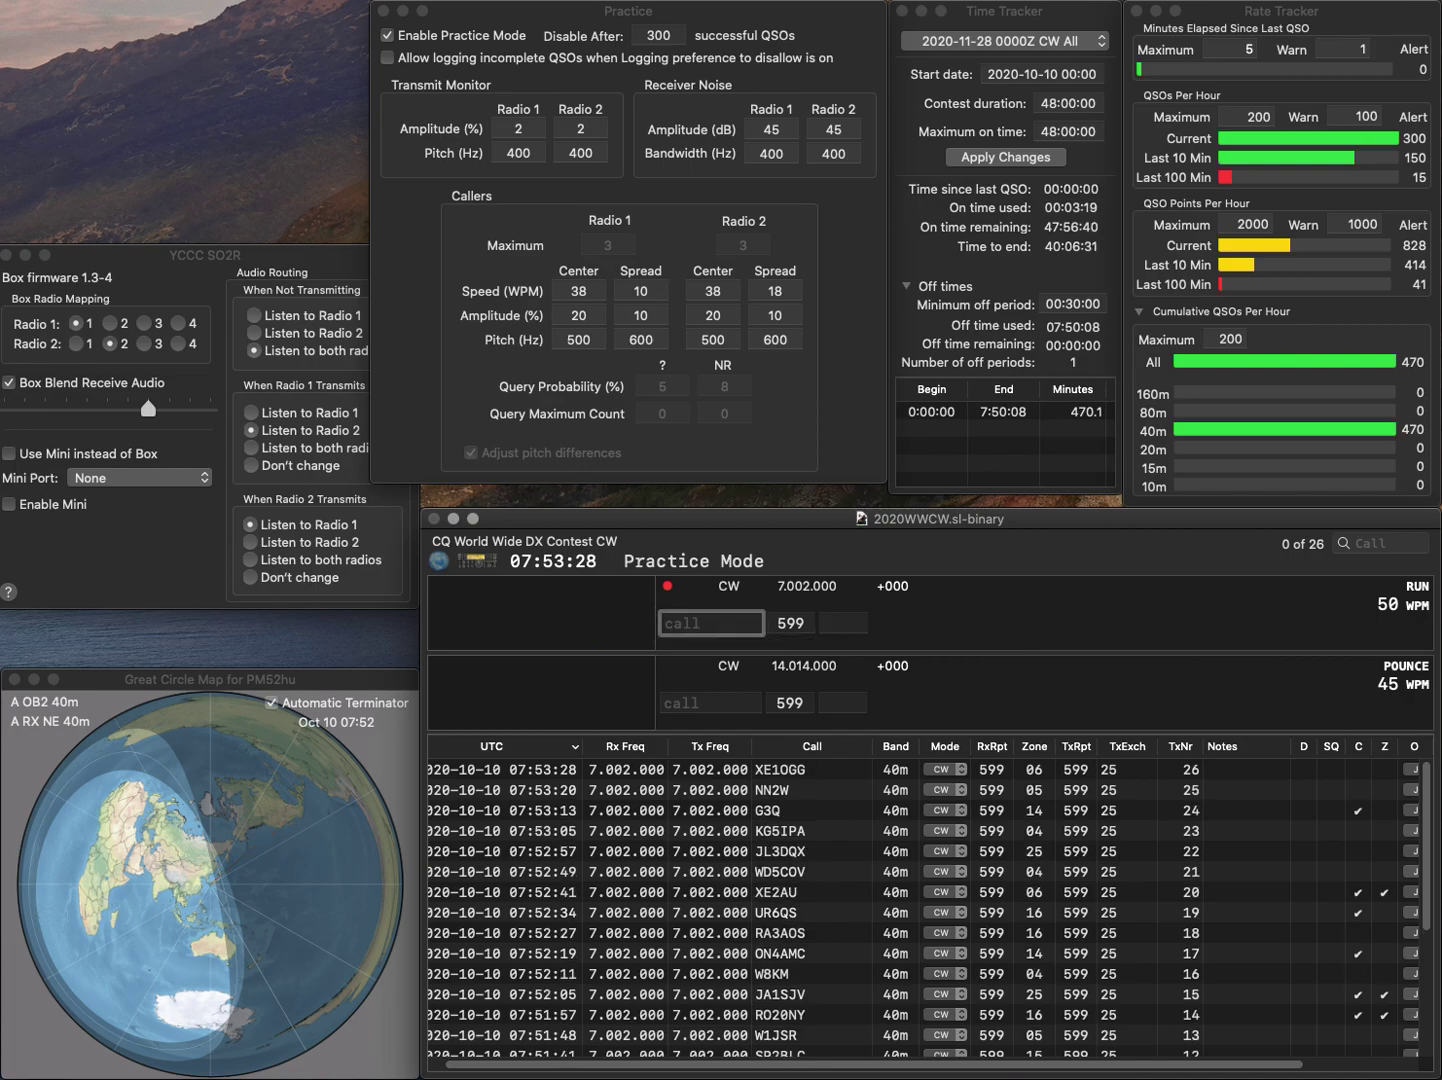
text(K3XR)
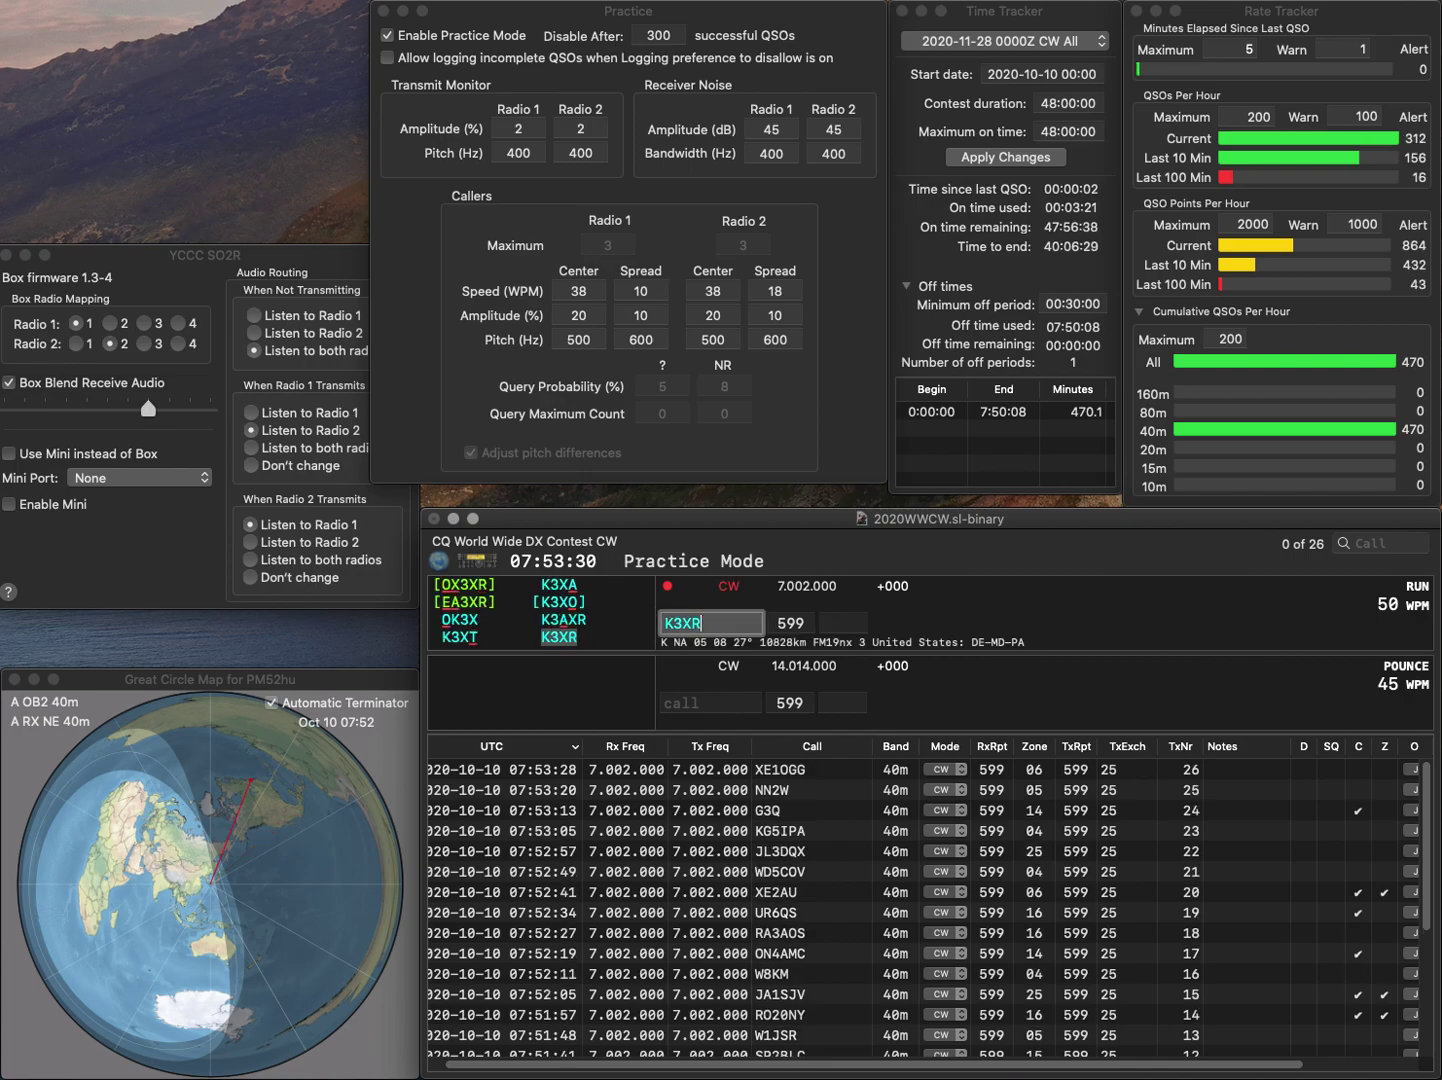
key(Return)
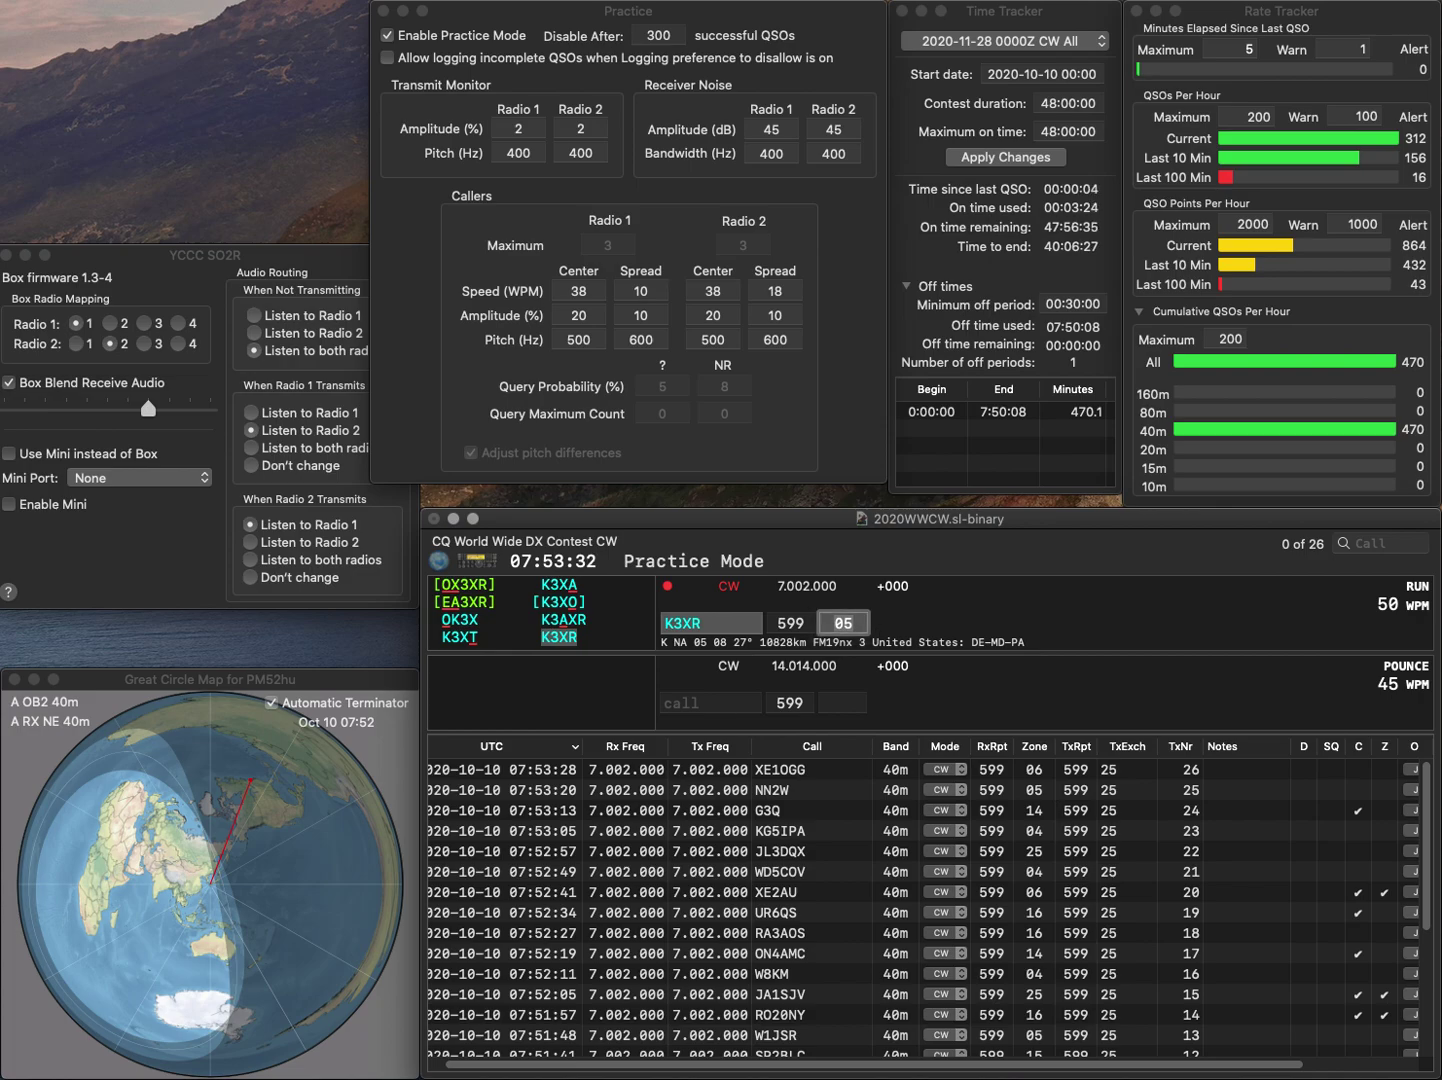
key(Return)
text(OK2L)
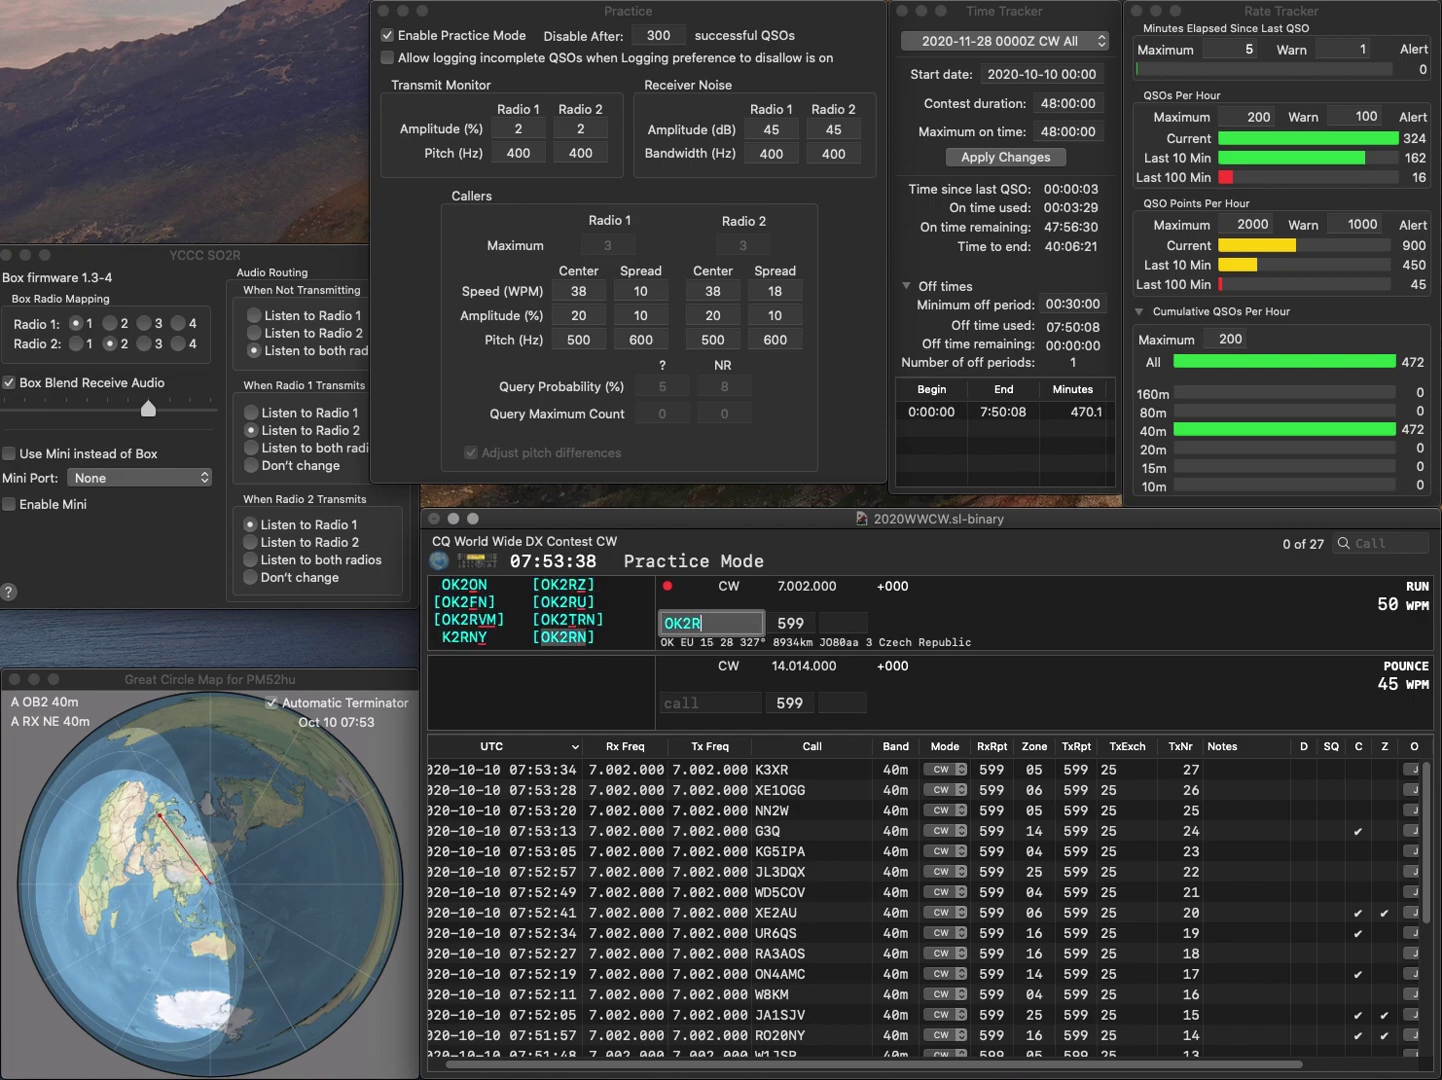
key(BackSpace)
key(BackSpace)
text(2RN)
key(space)
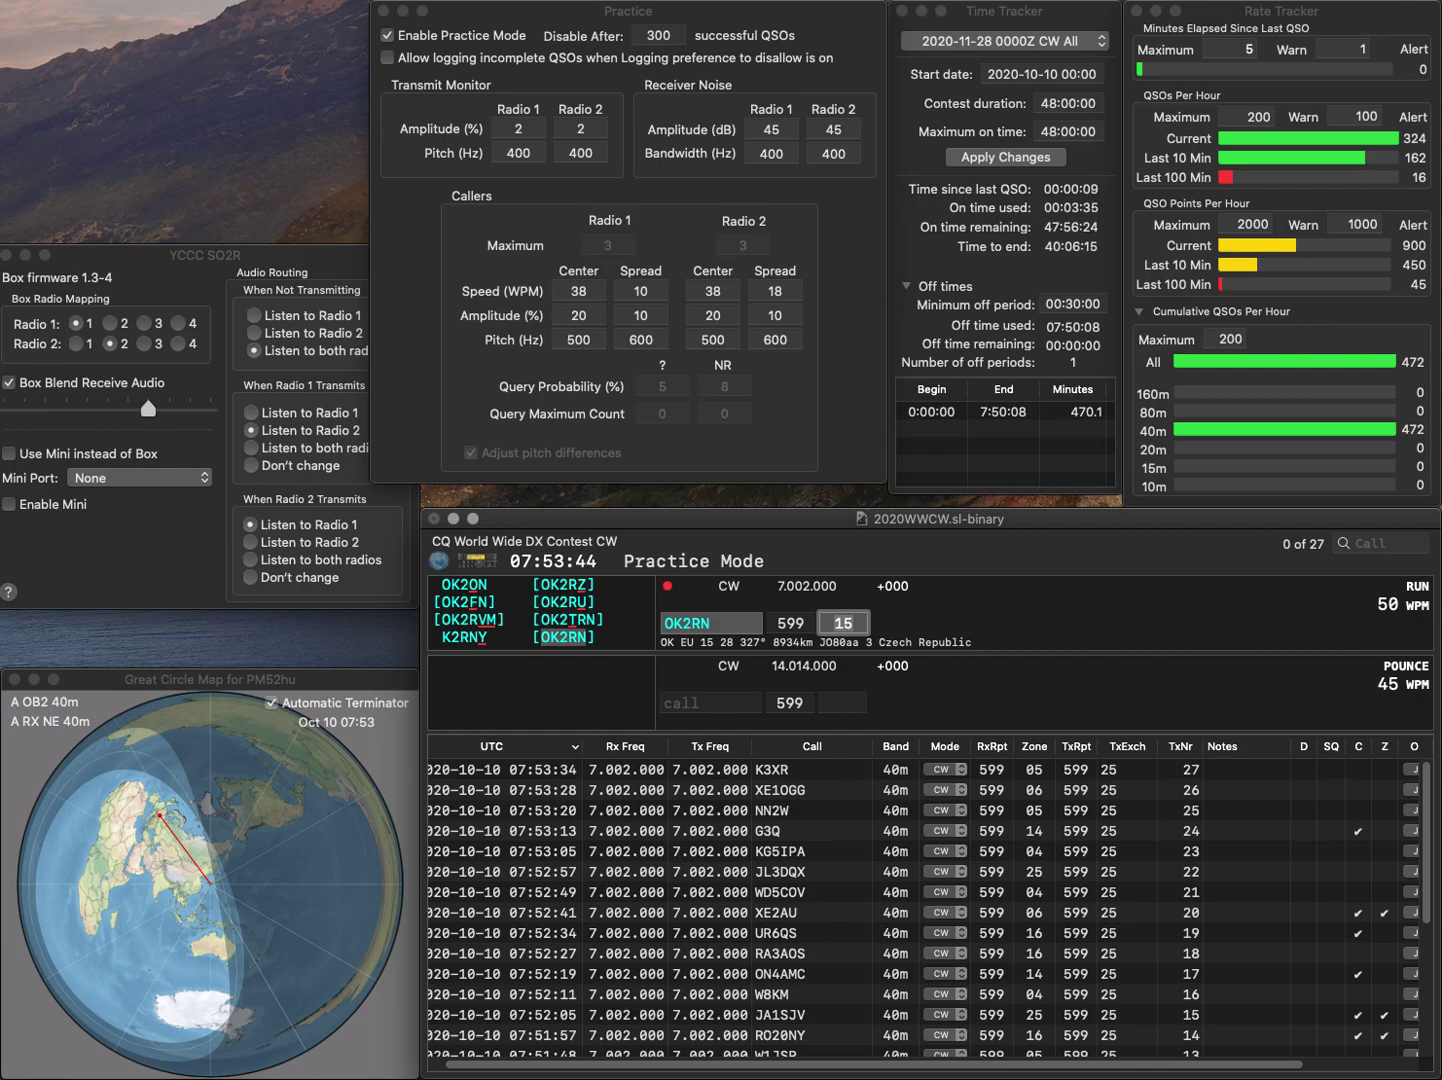
key(Return)
text(O)
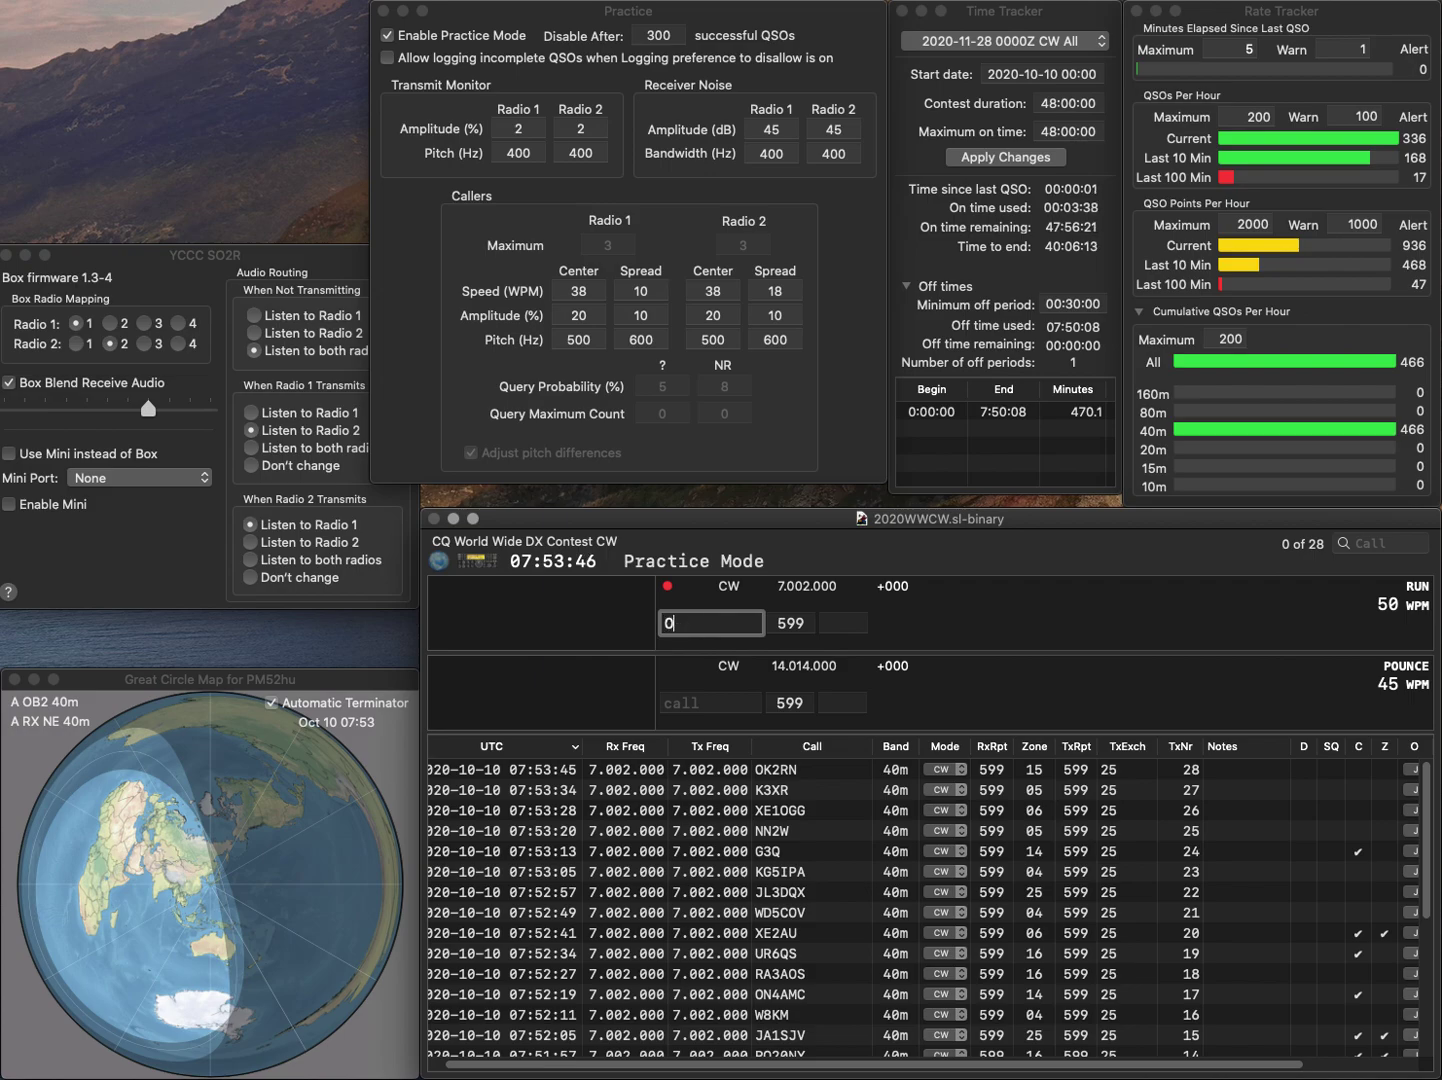
text(K5OK)
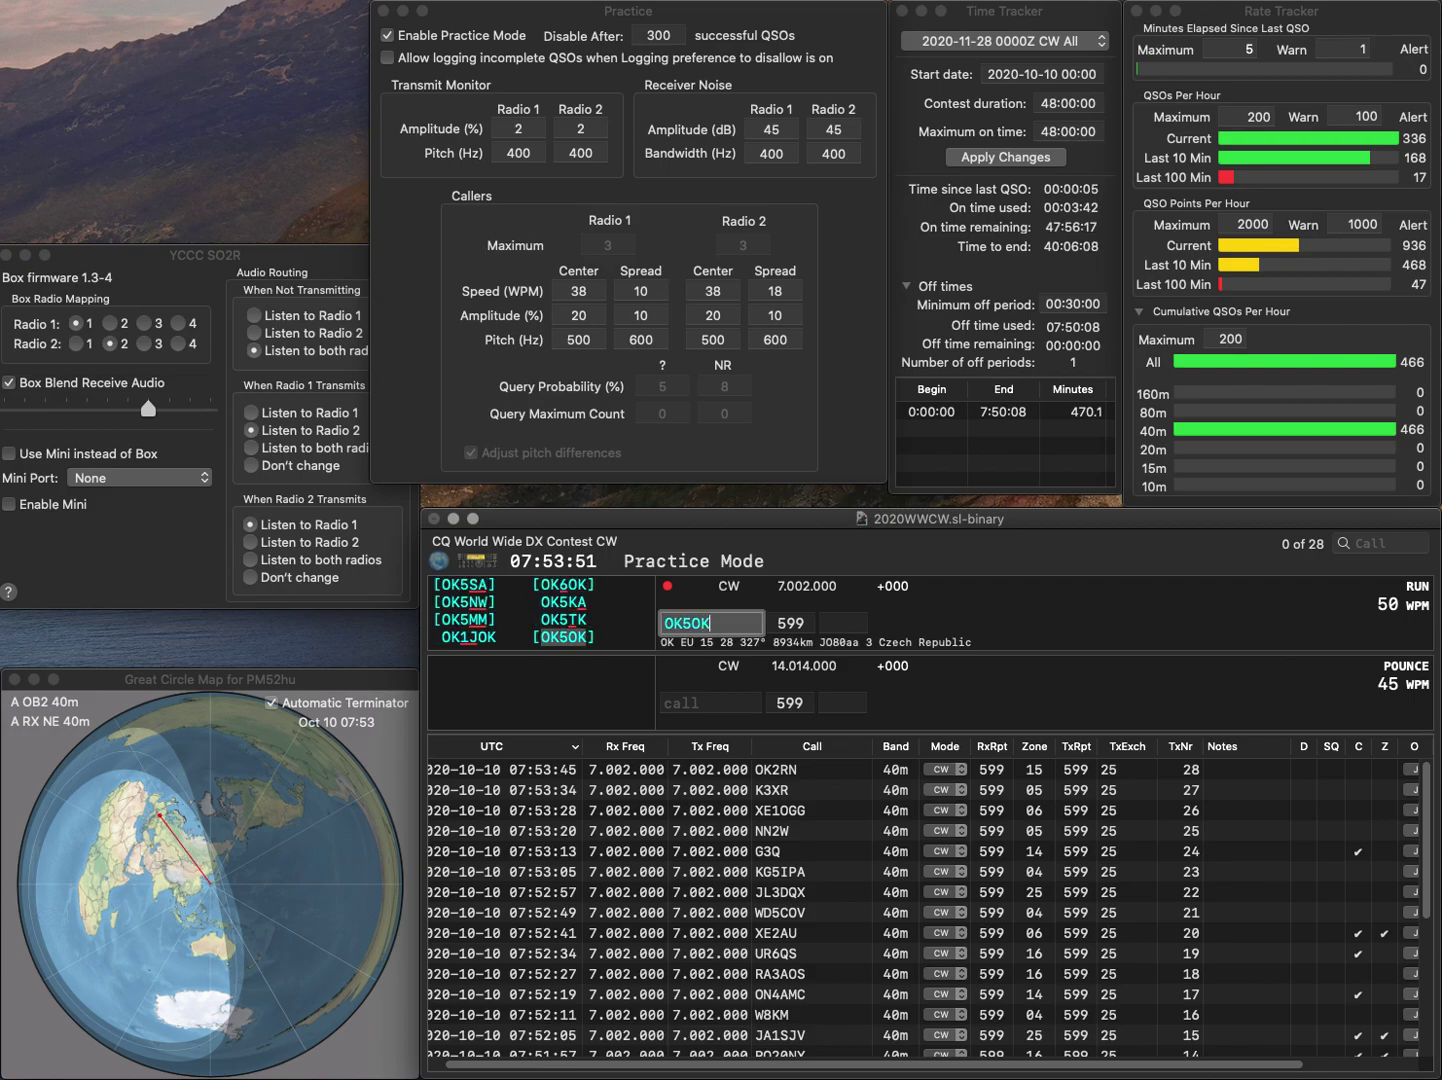
key(Return)
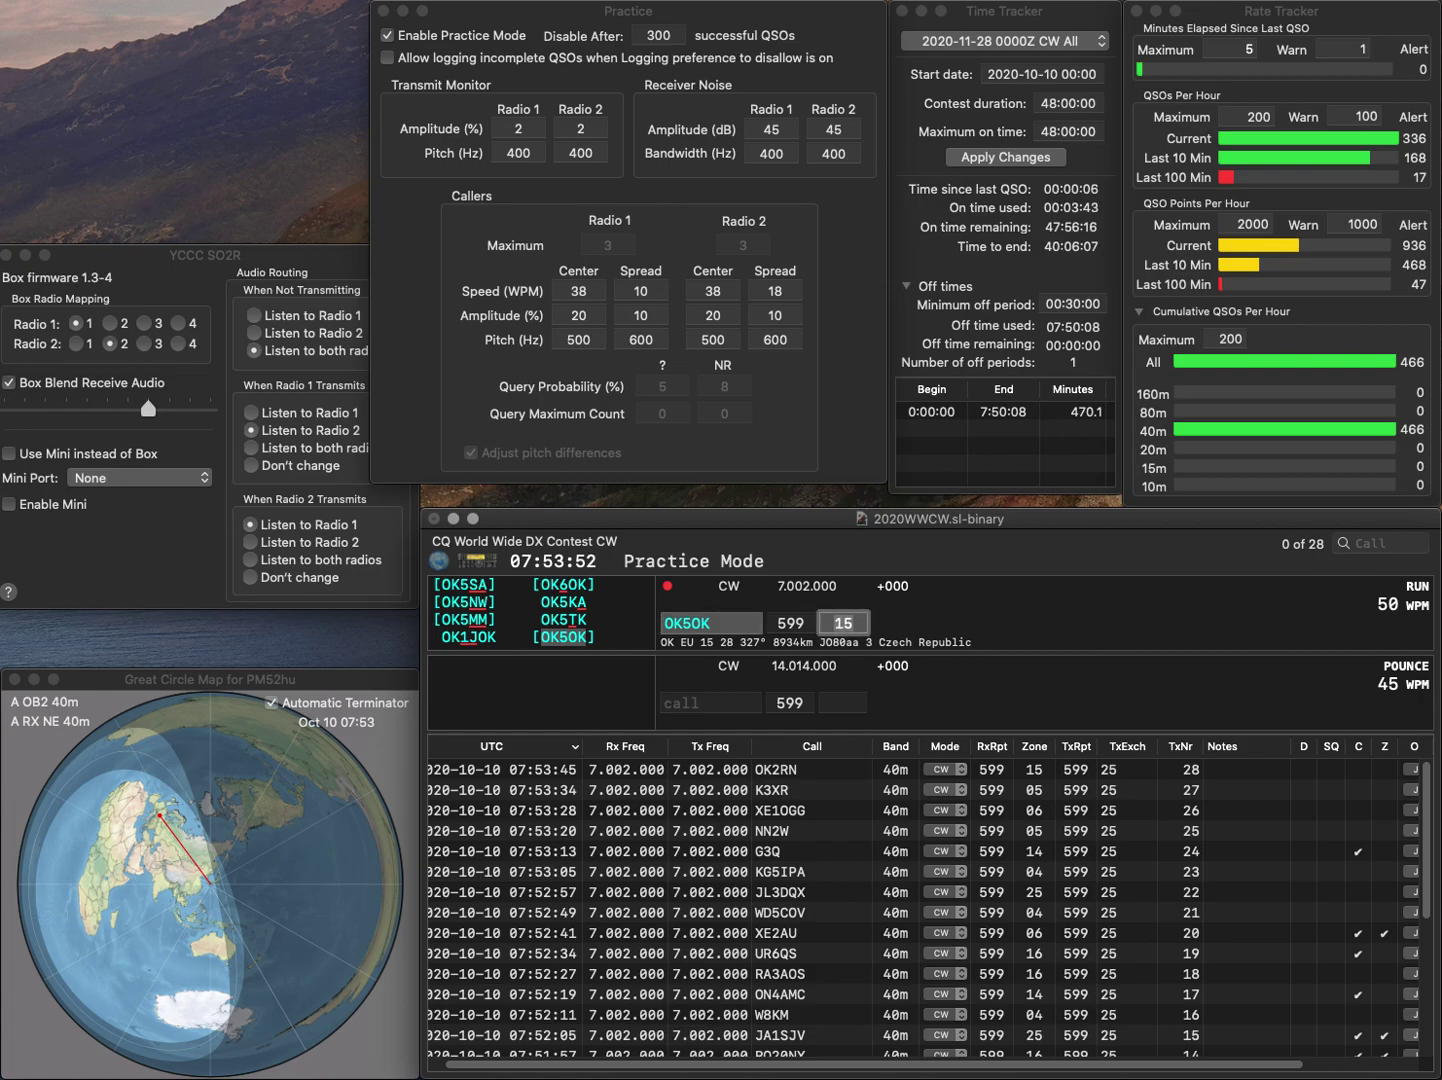
key(Return)
text(Z)
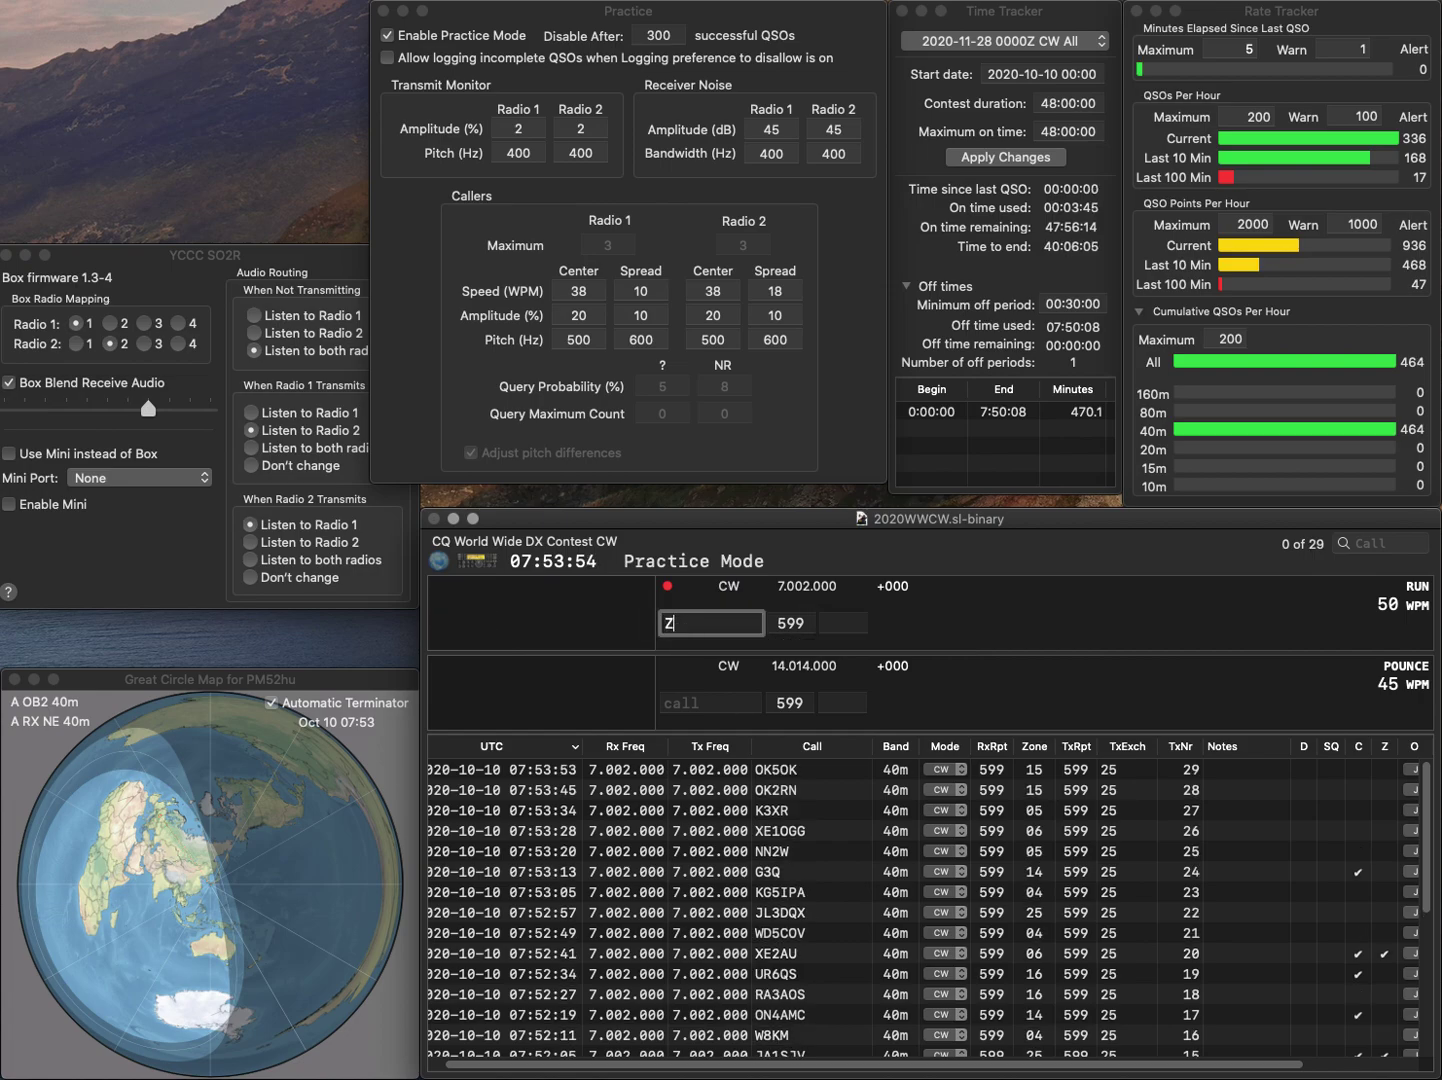
text(31RQ)
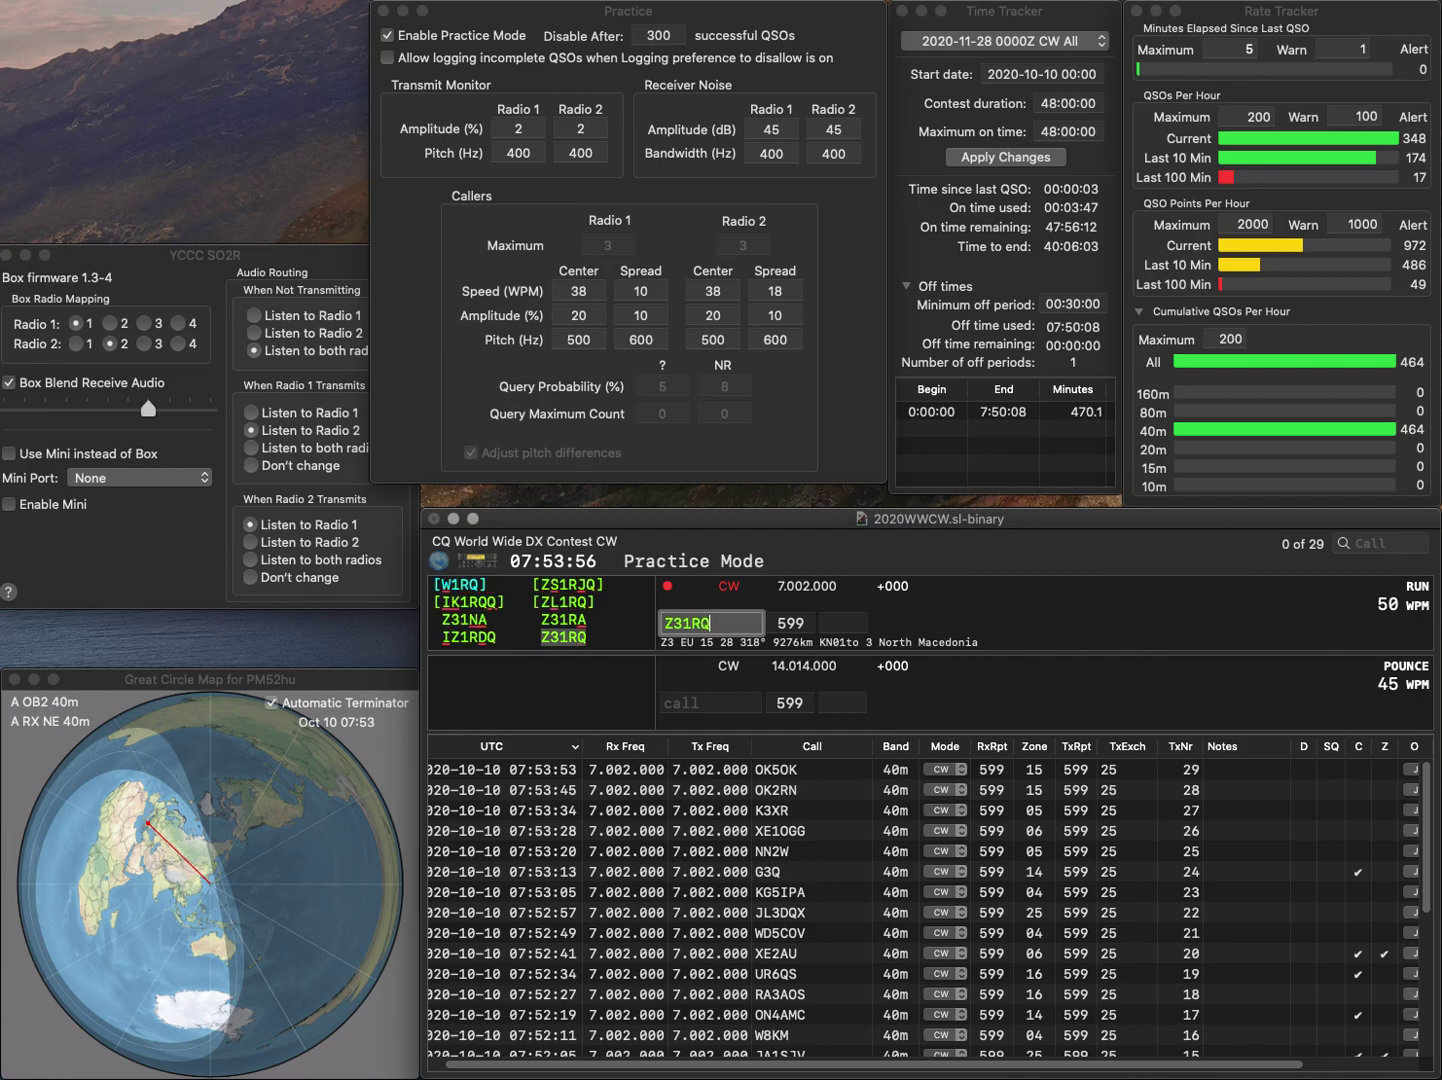
key(Return)
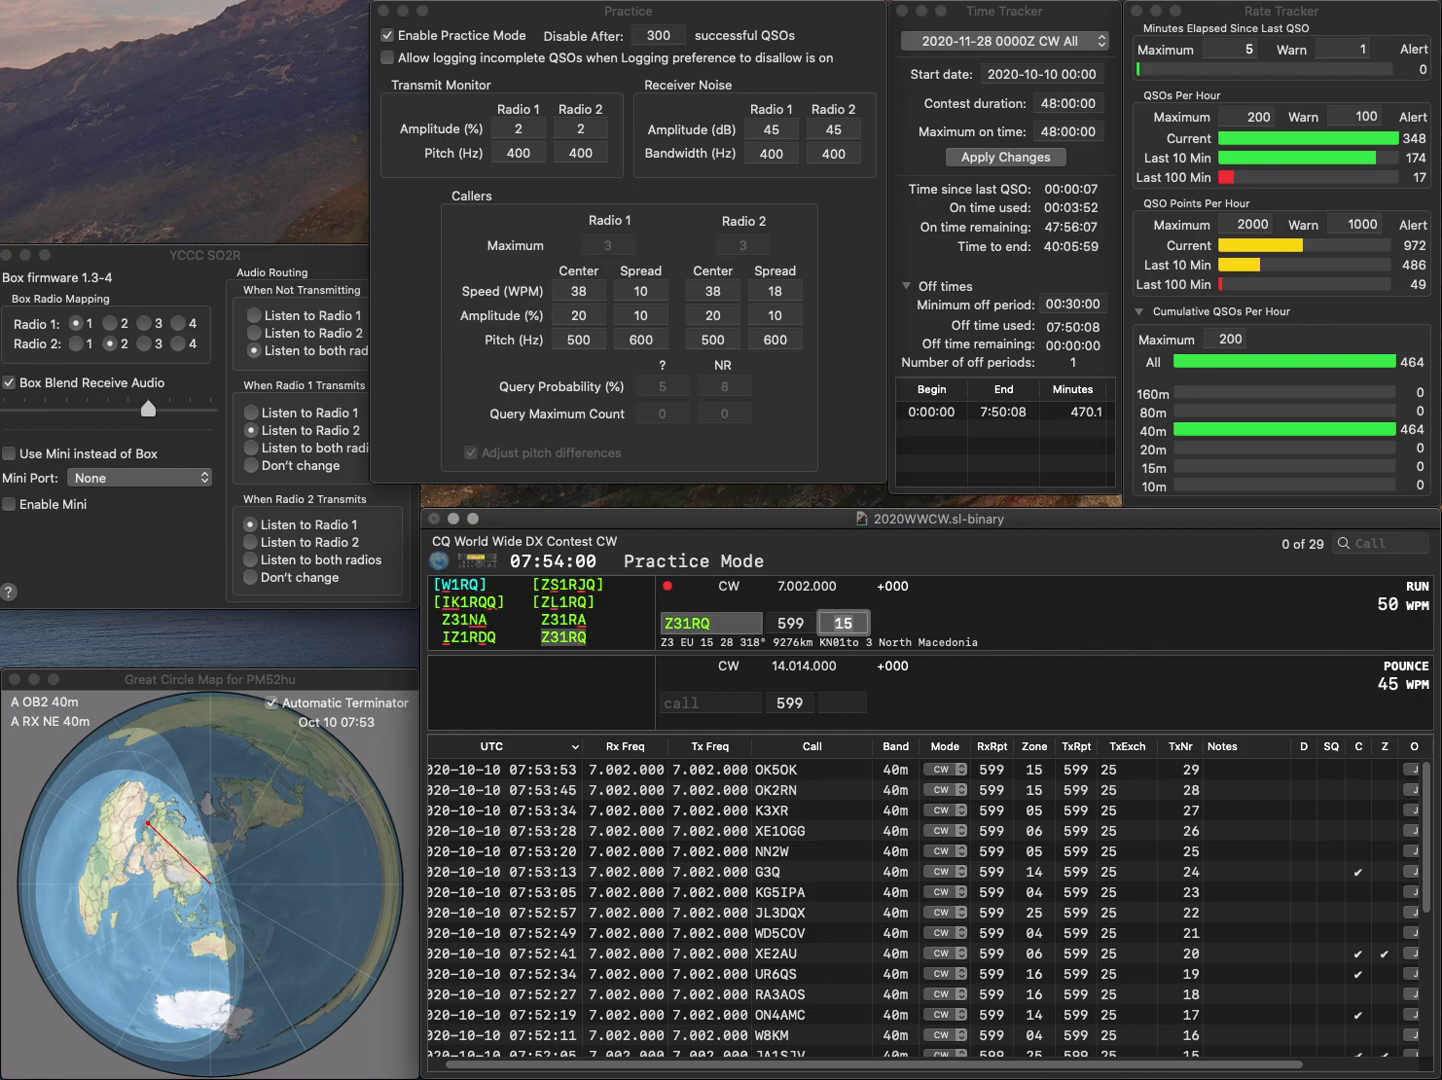
key(Return)
Log the run radio contact with N1GSA in zone 05 on 40 m CW
text(N1GSA)
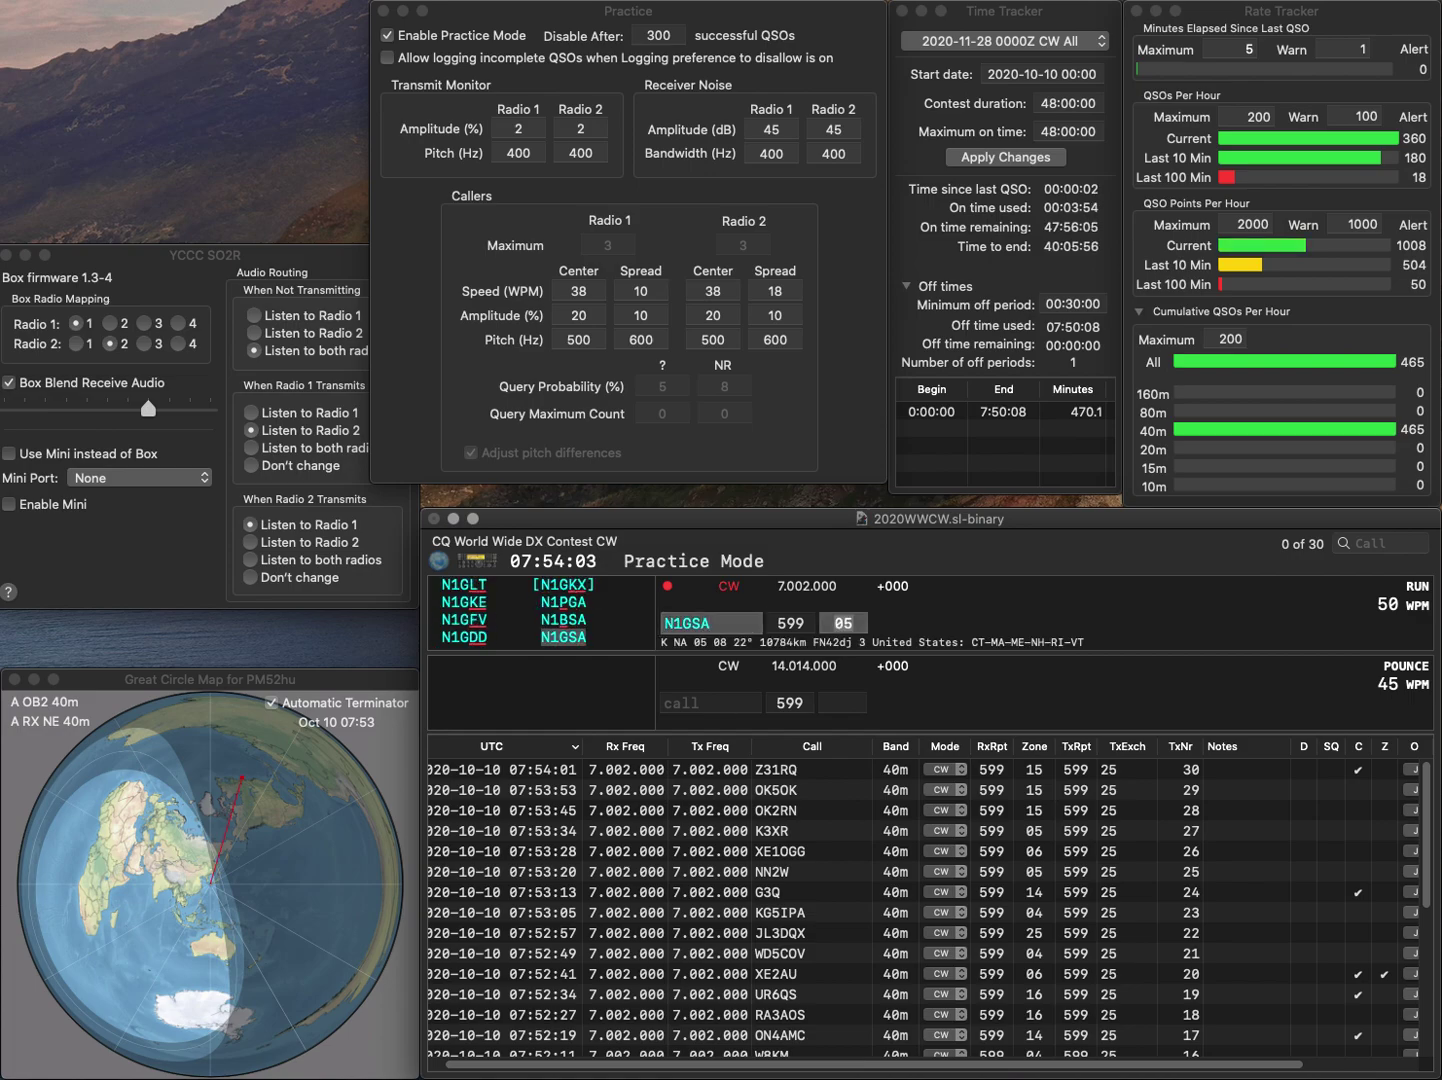
key(Return)
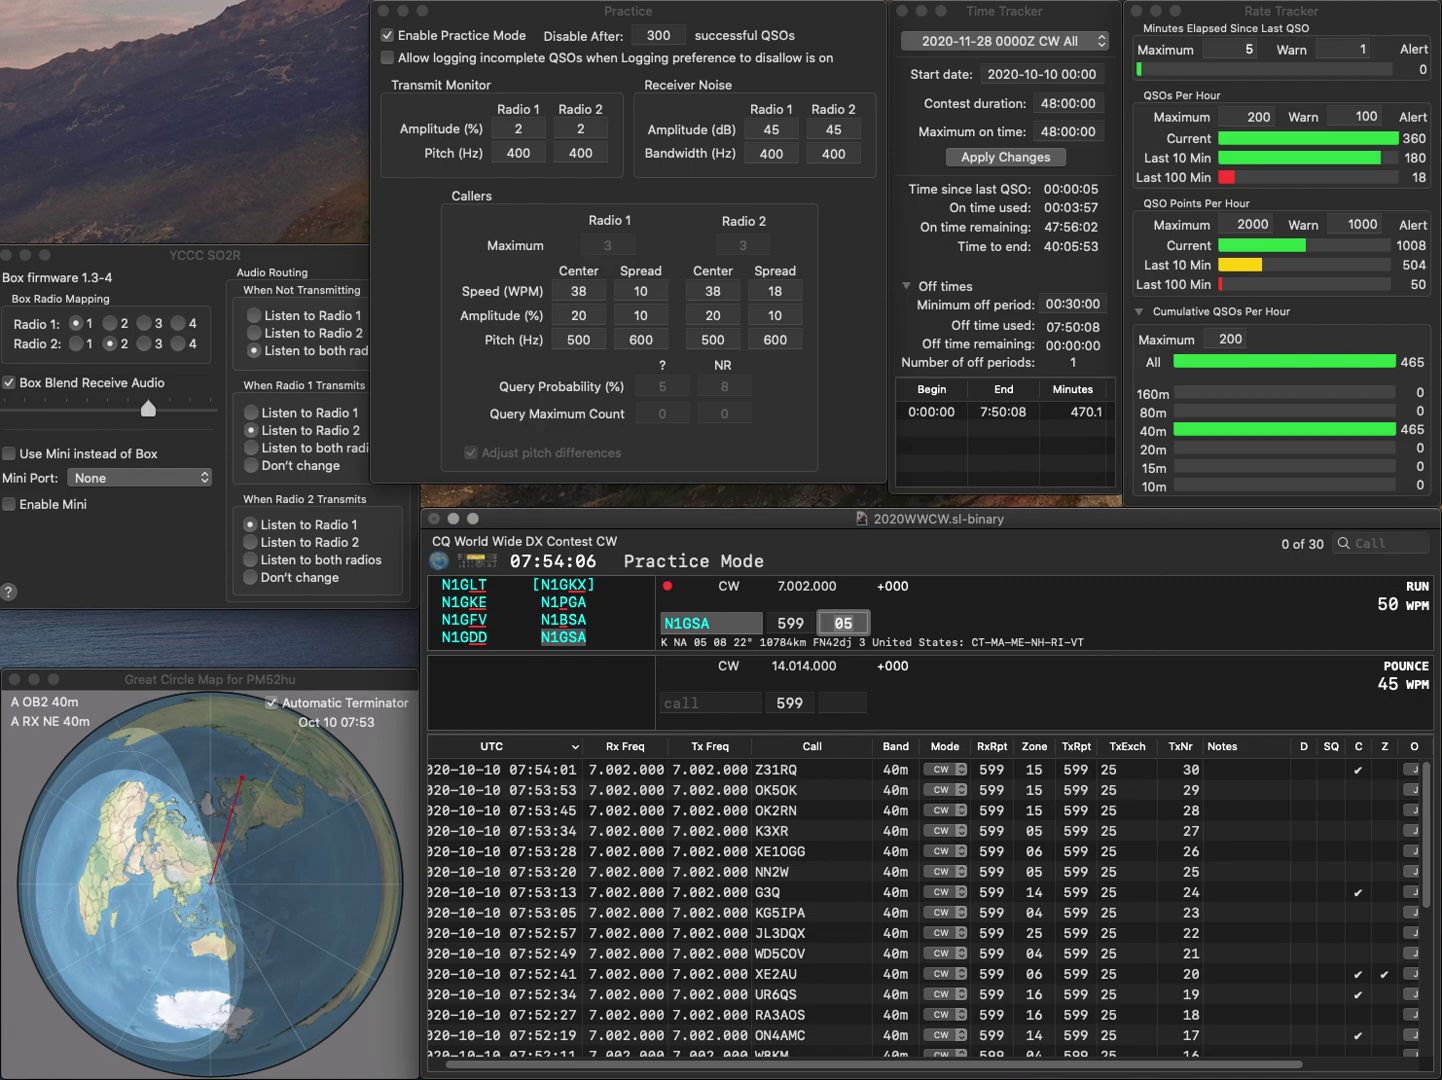
key(Return)
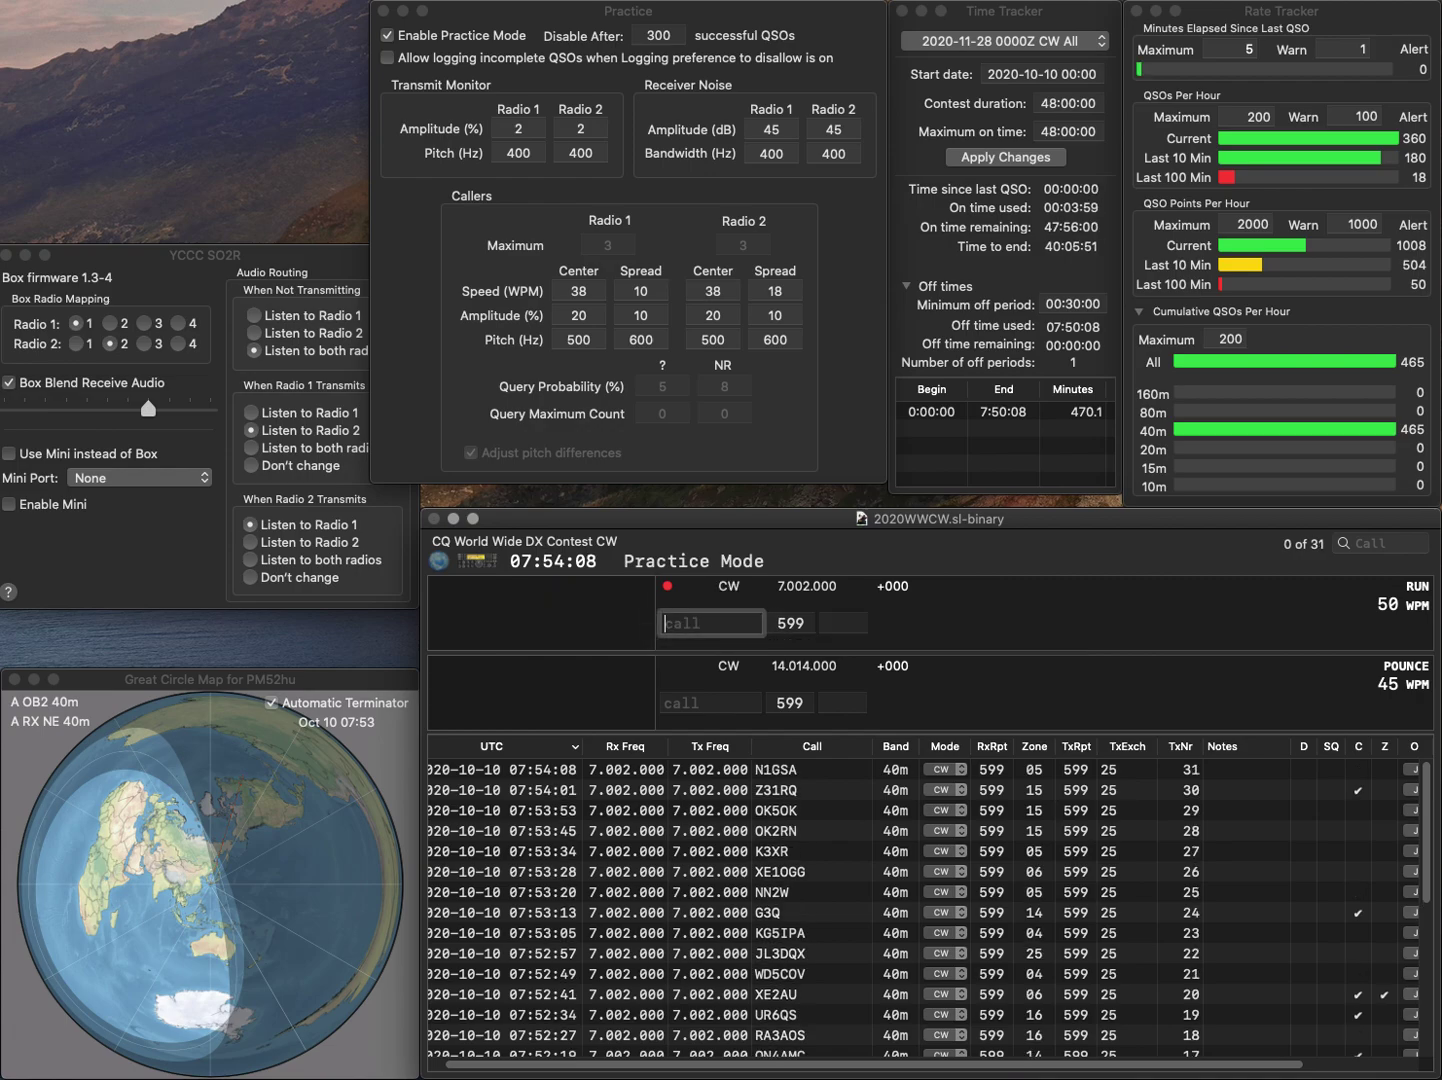
text(K4KLB)
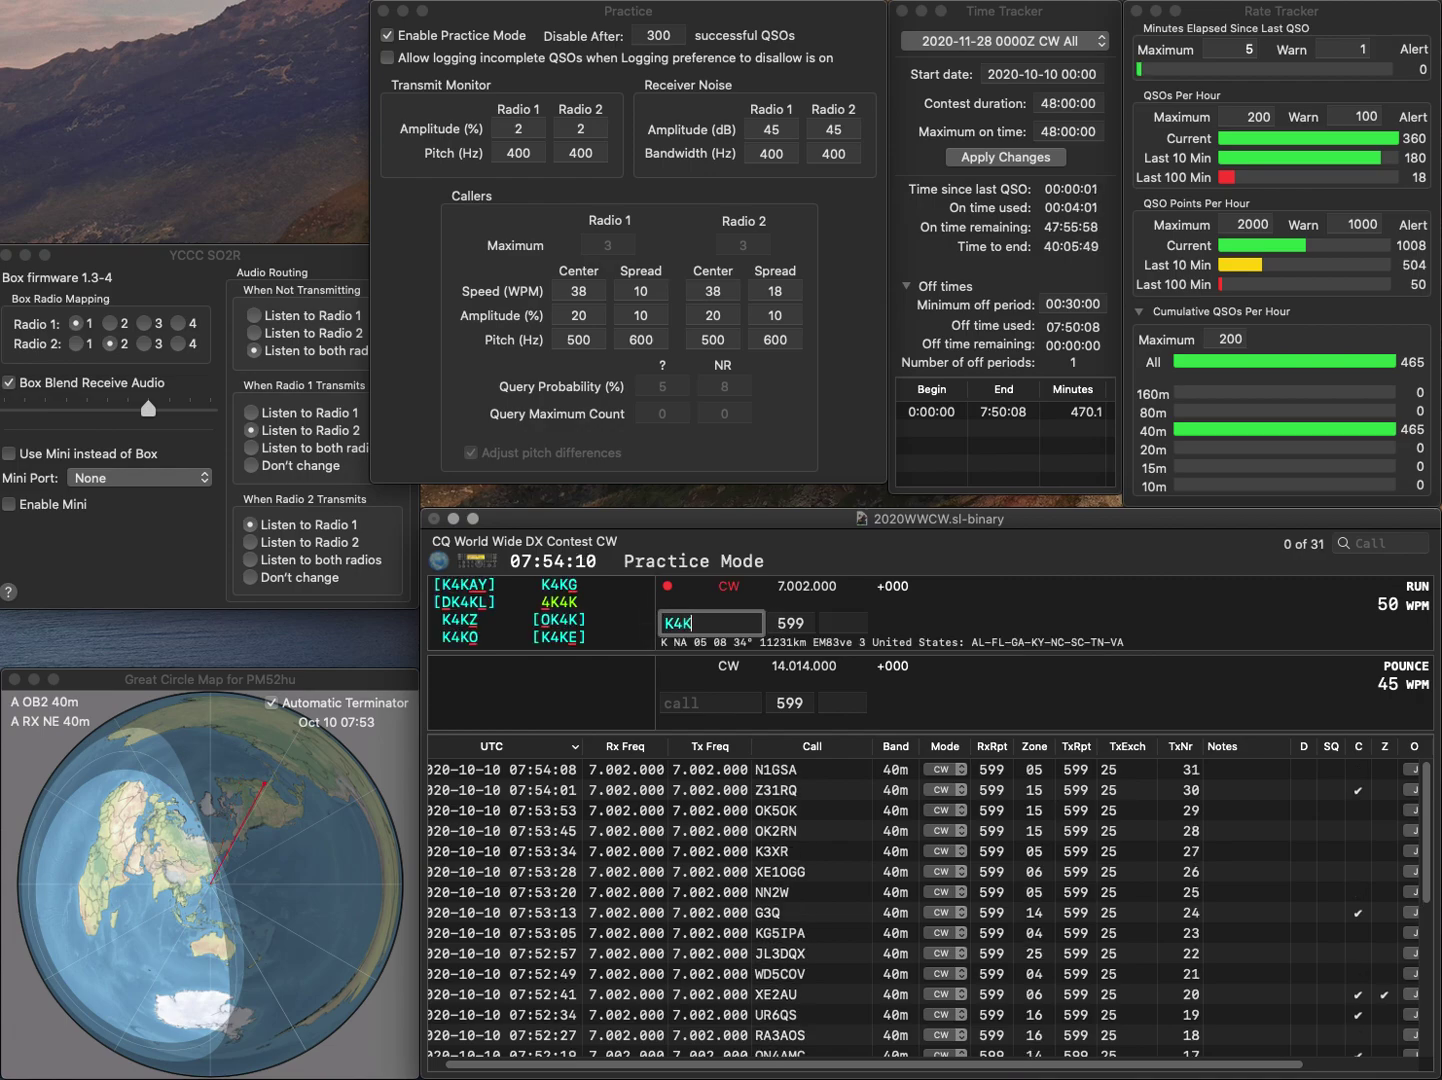
key(Return)
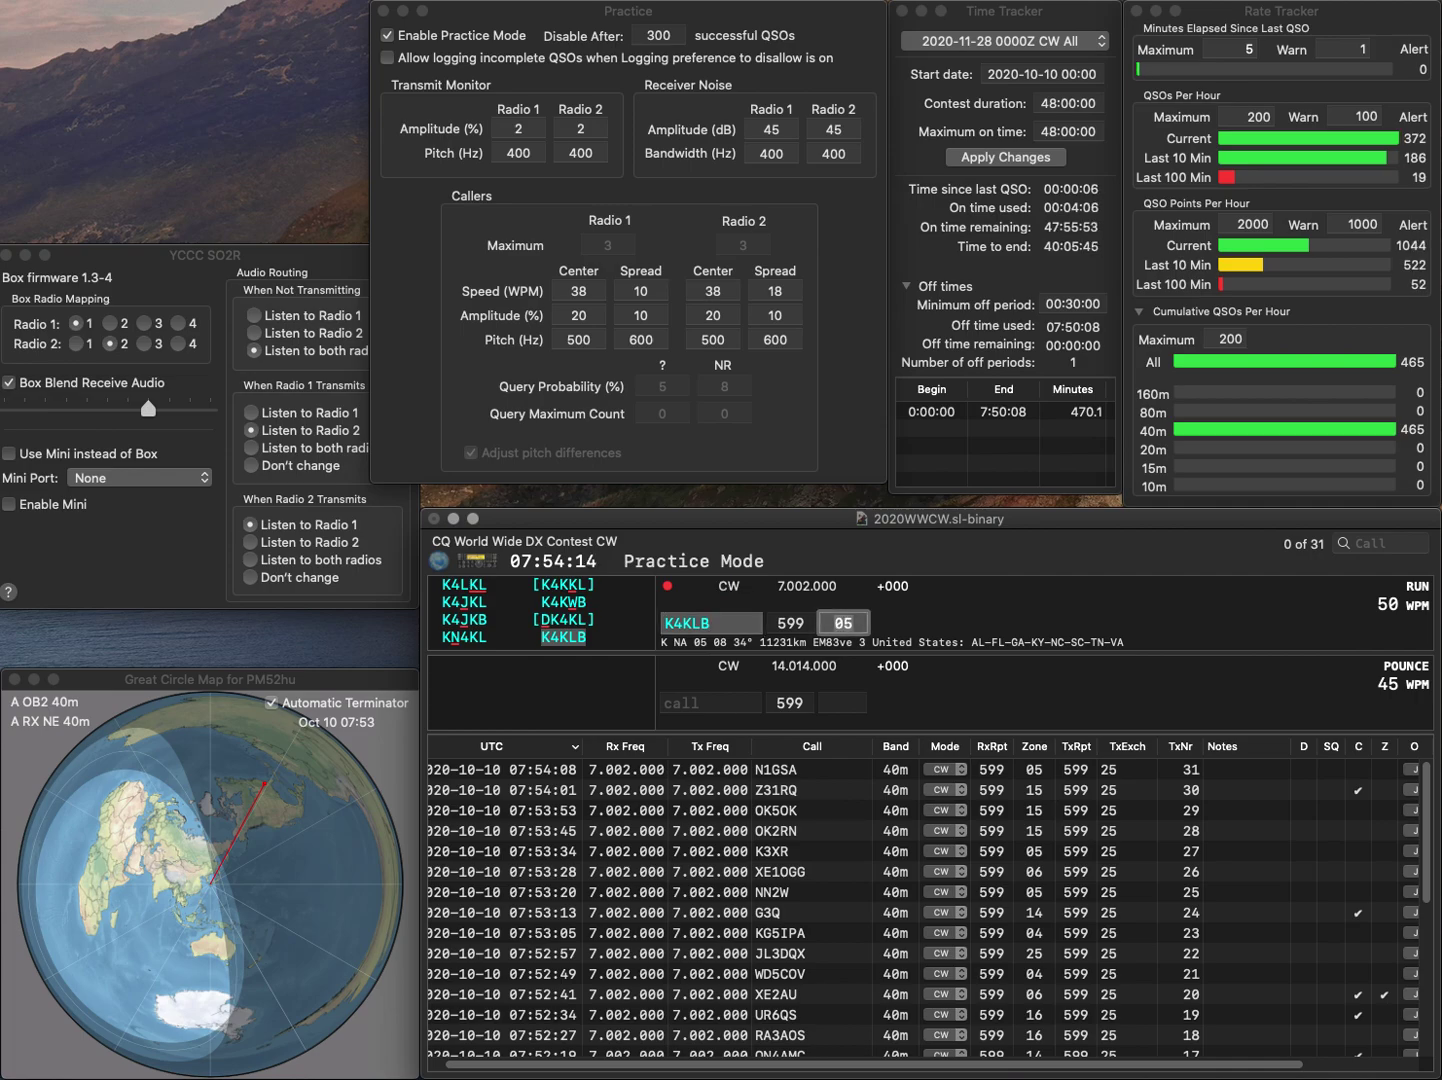
key(Return)
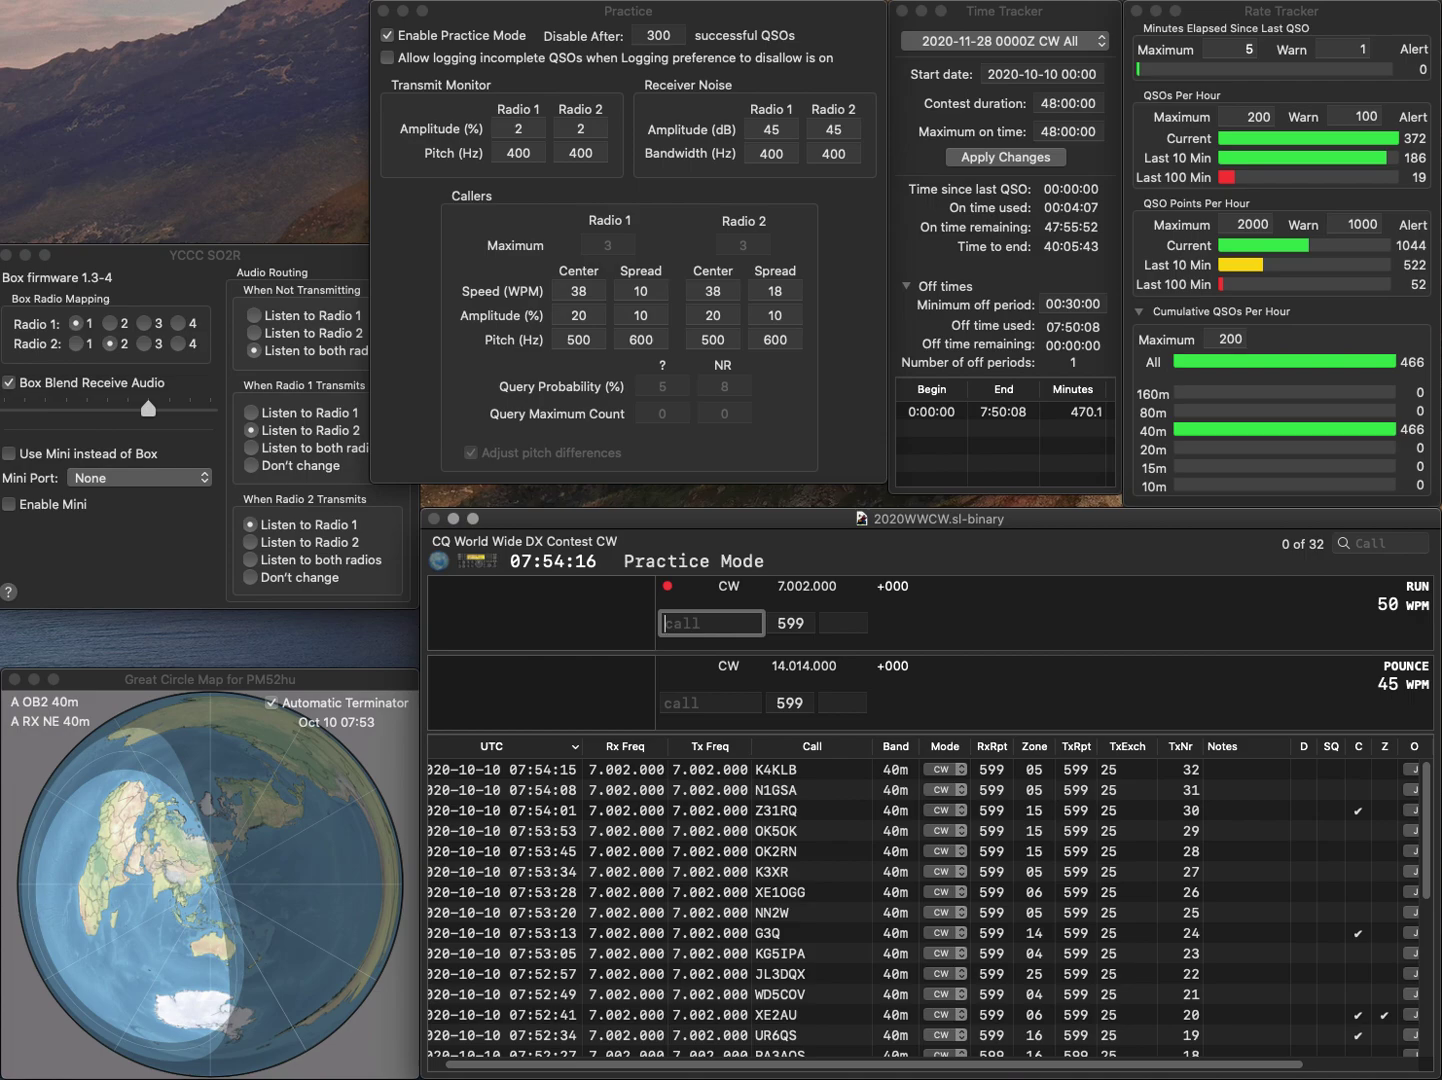
text(AG6UA)
key(BackSpace)
key(BackSpace)
text(AU)
key(space)
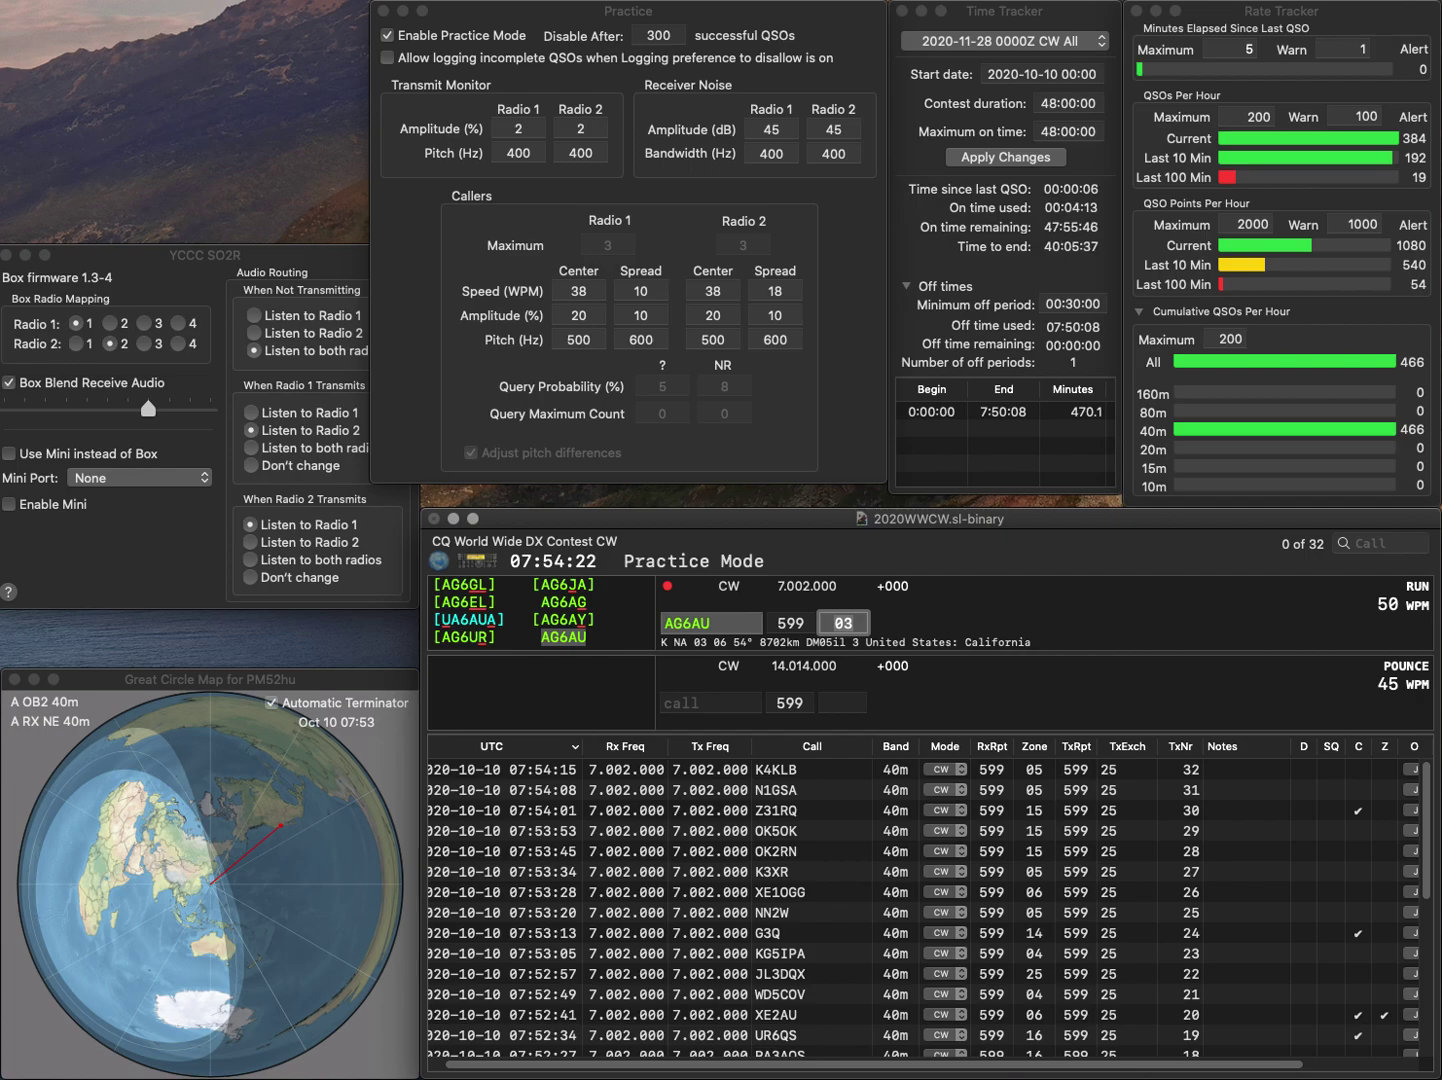
key(Return)
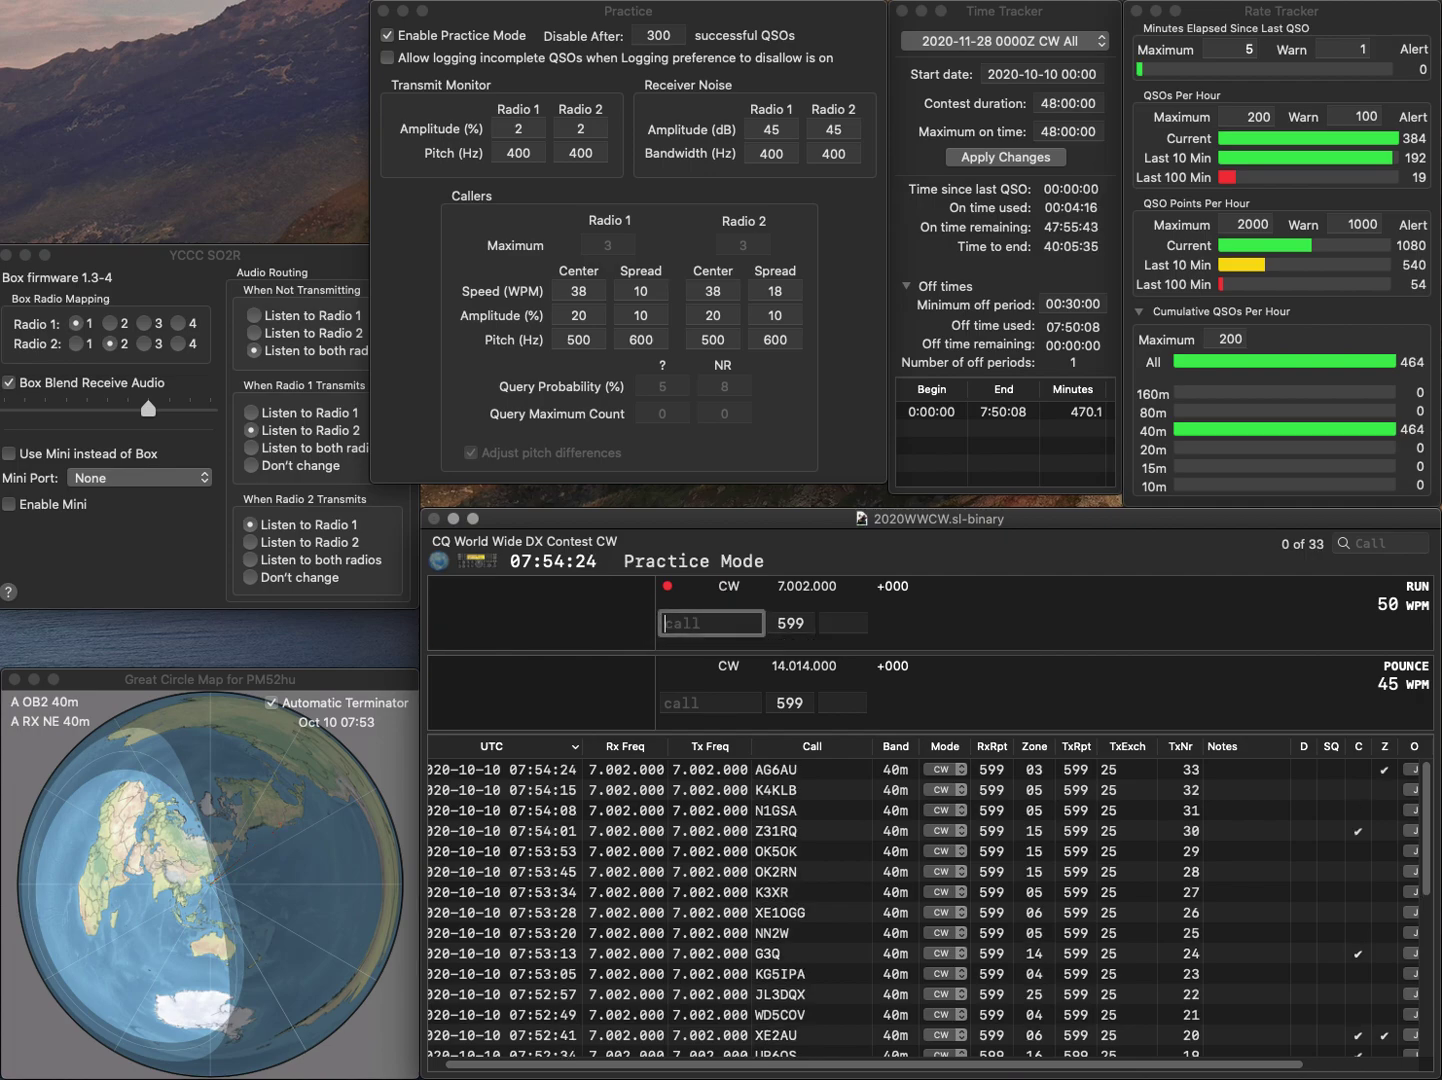
text(OT1V)
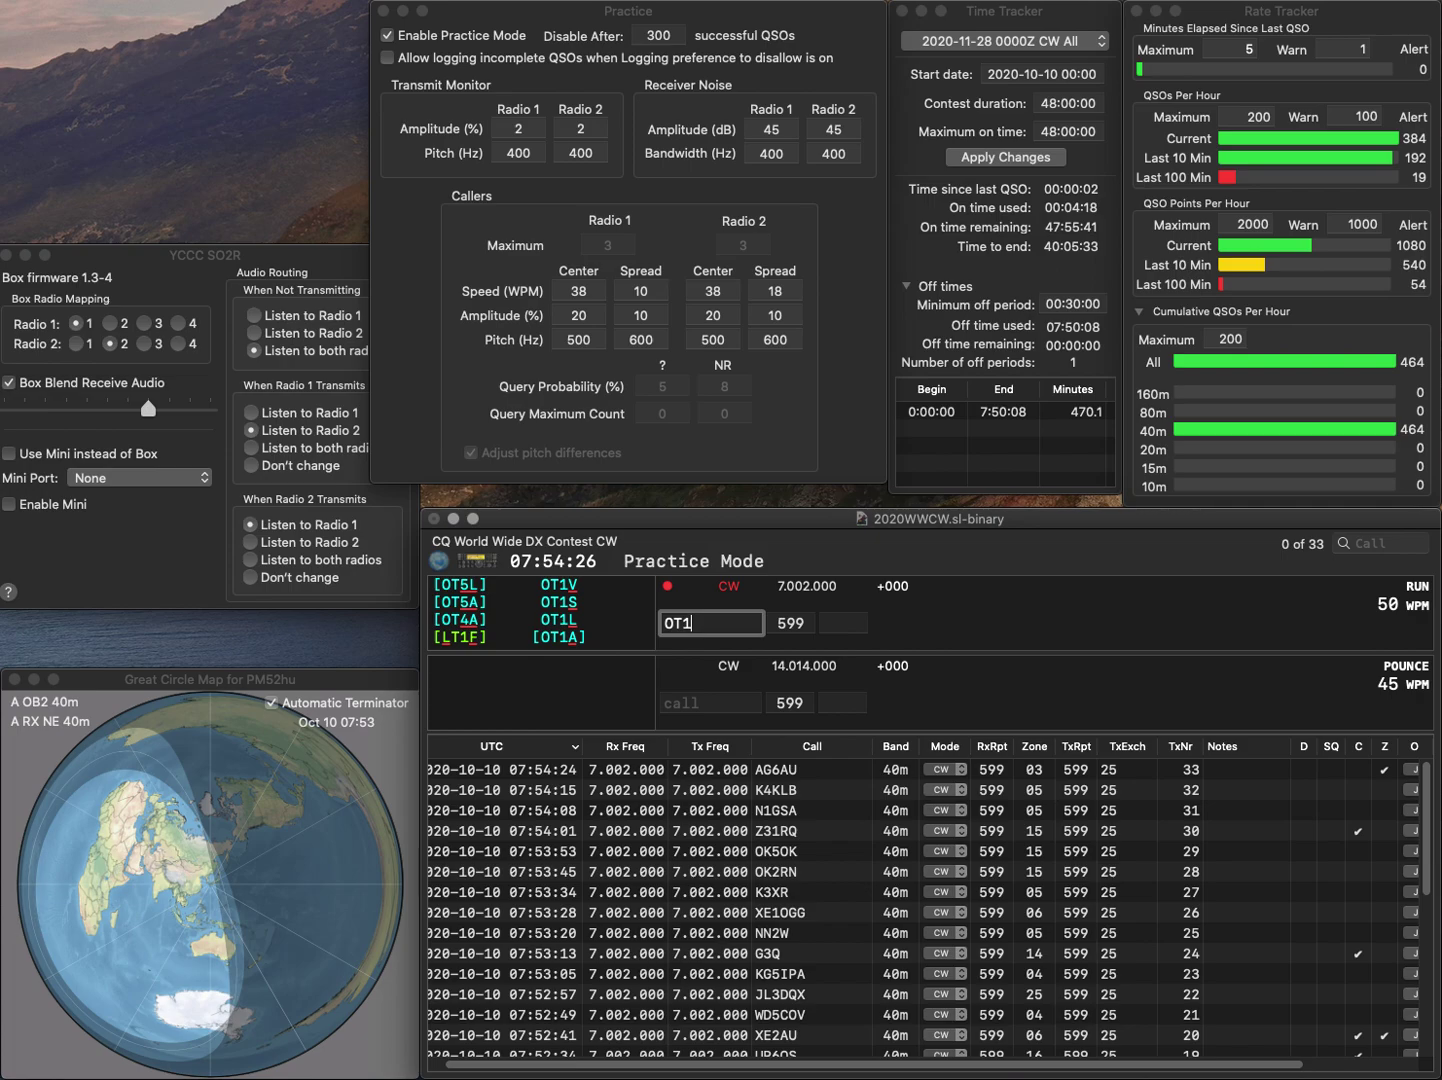
key(Tab)
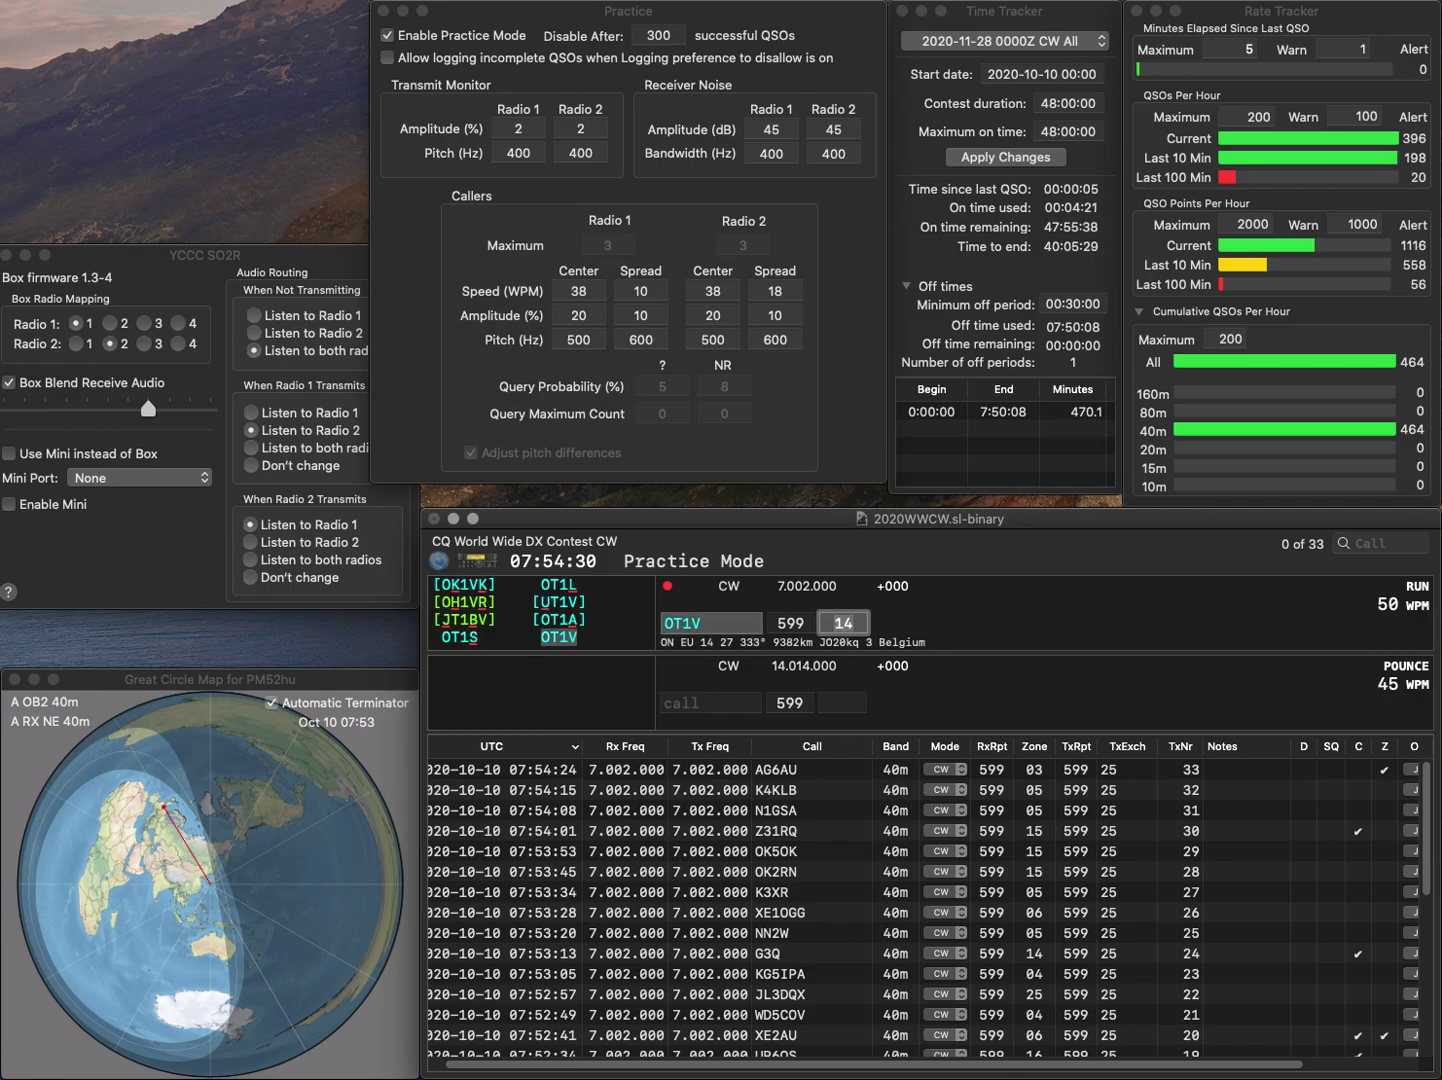
key(Return)
text(K)
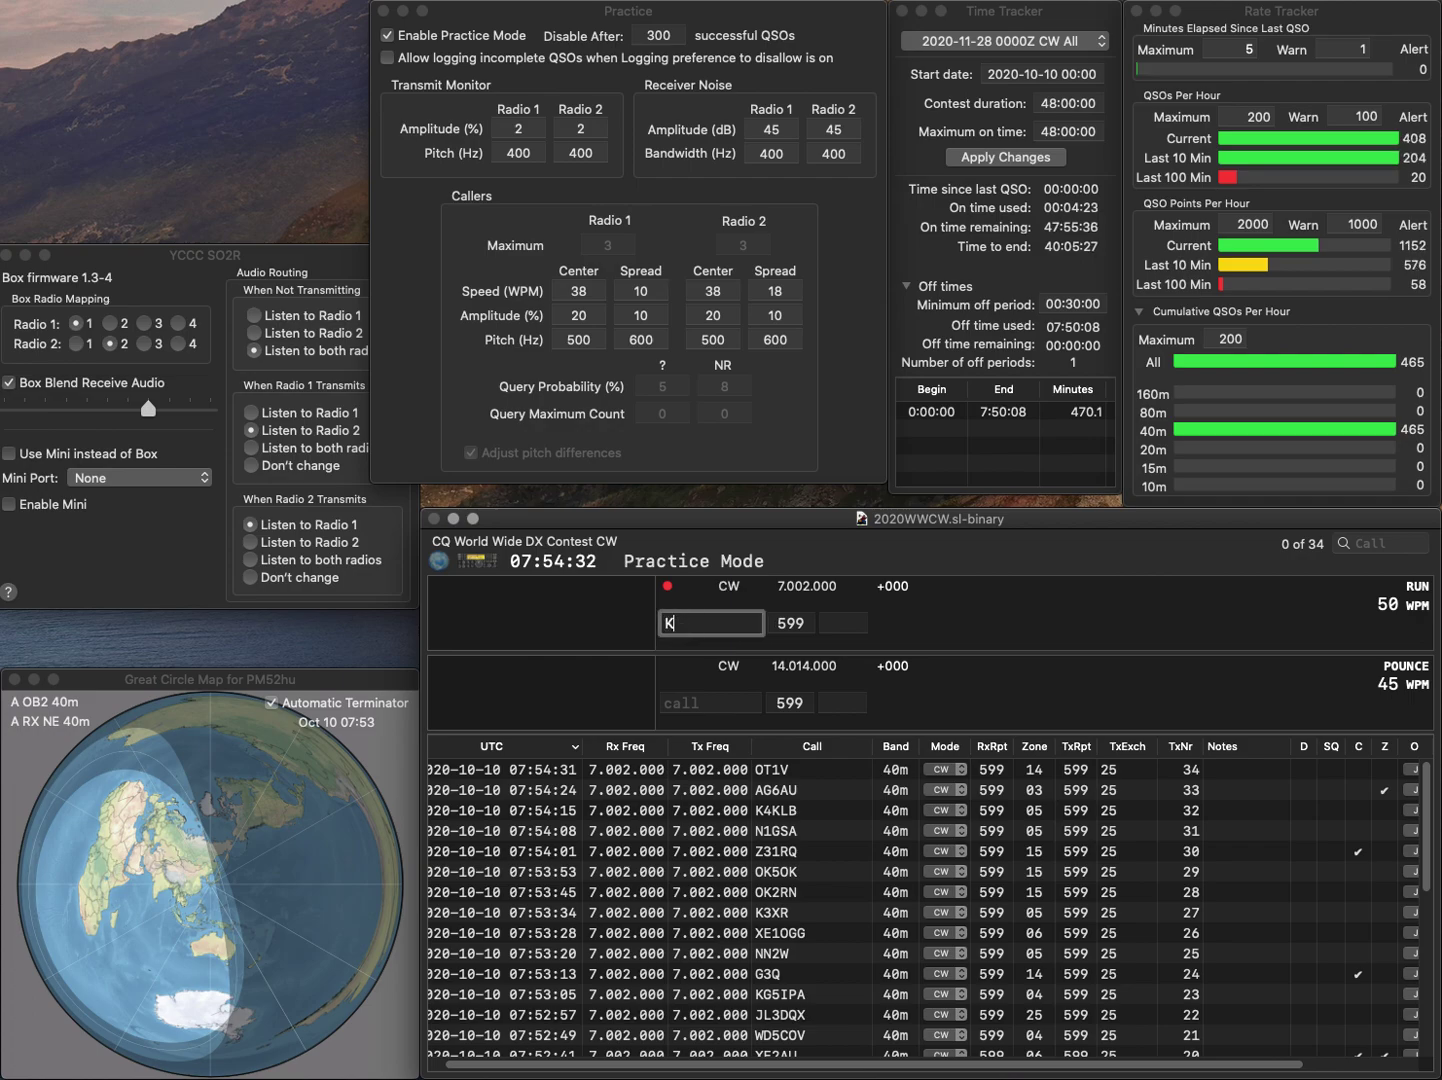
text(6)
key(BackSpace)
text(Z)
key(Left)
text(B9NH)
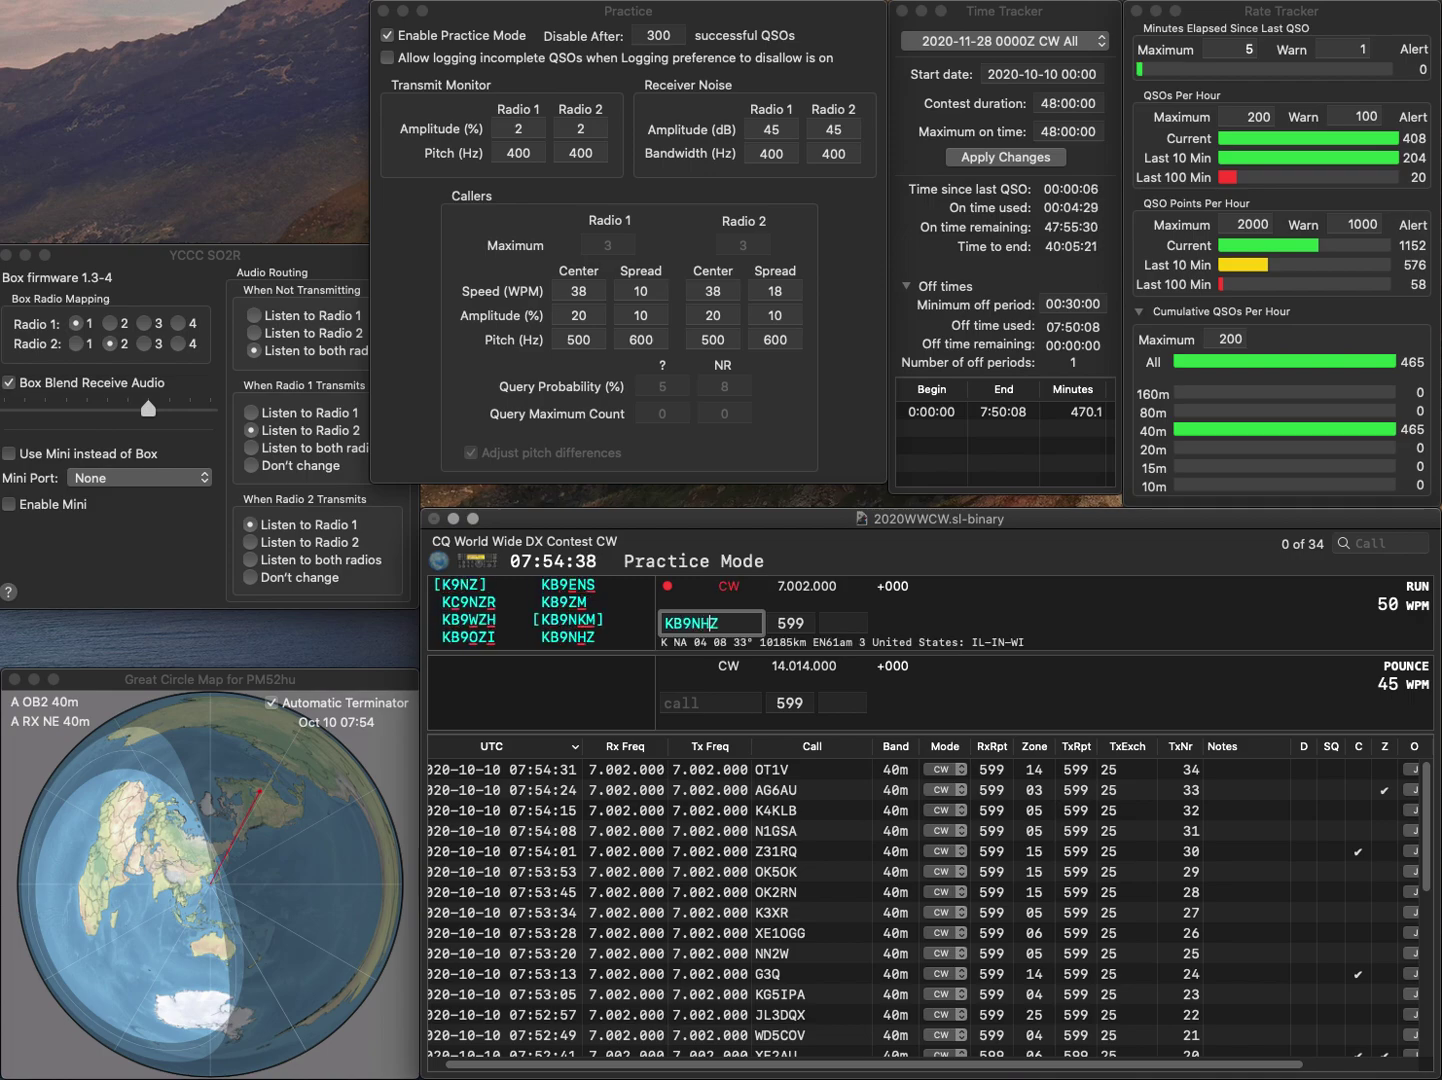
key(Return)
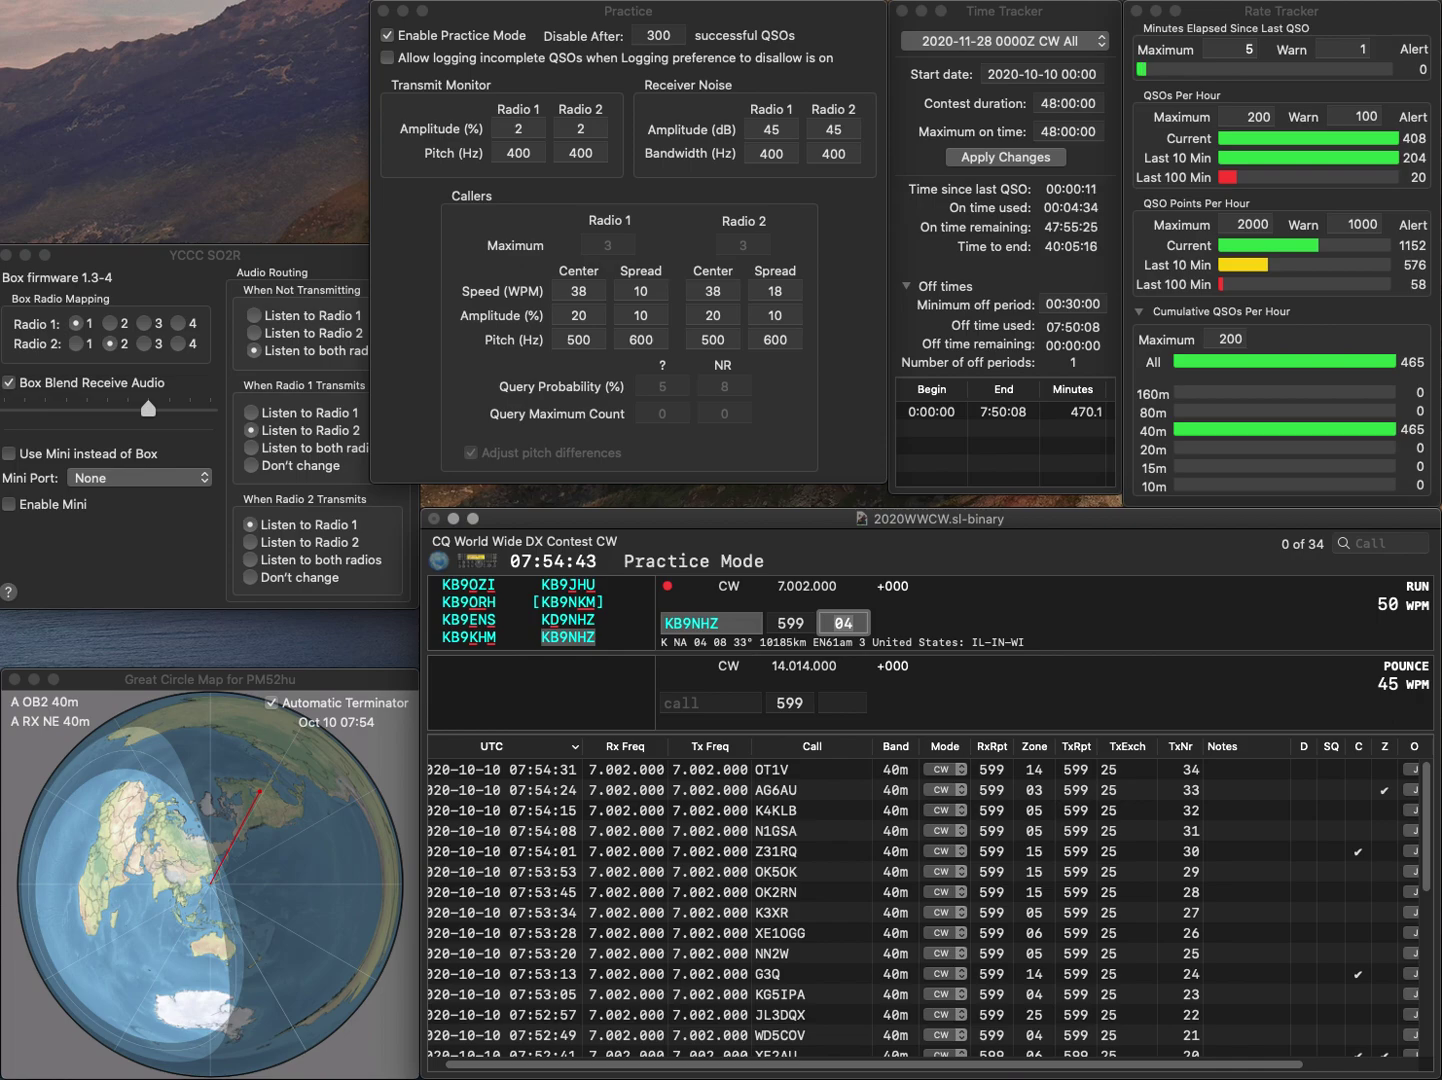
key(Return)
text(BY4T)
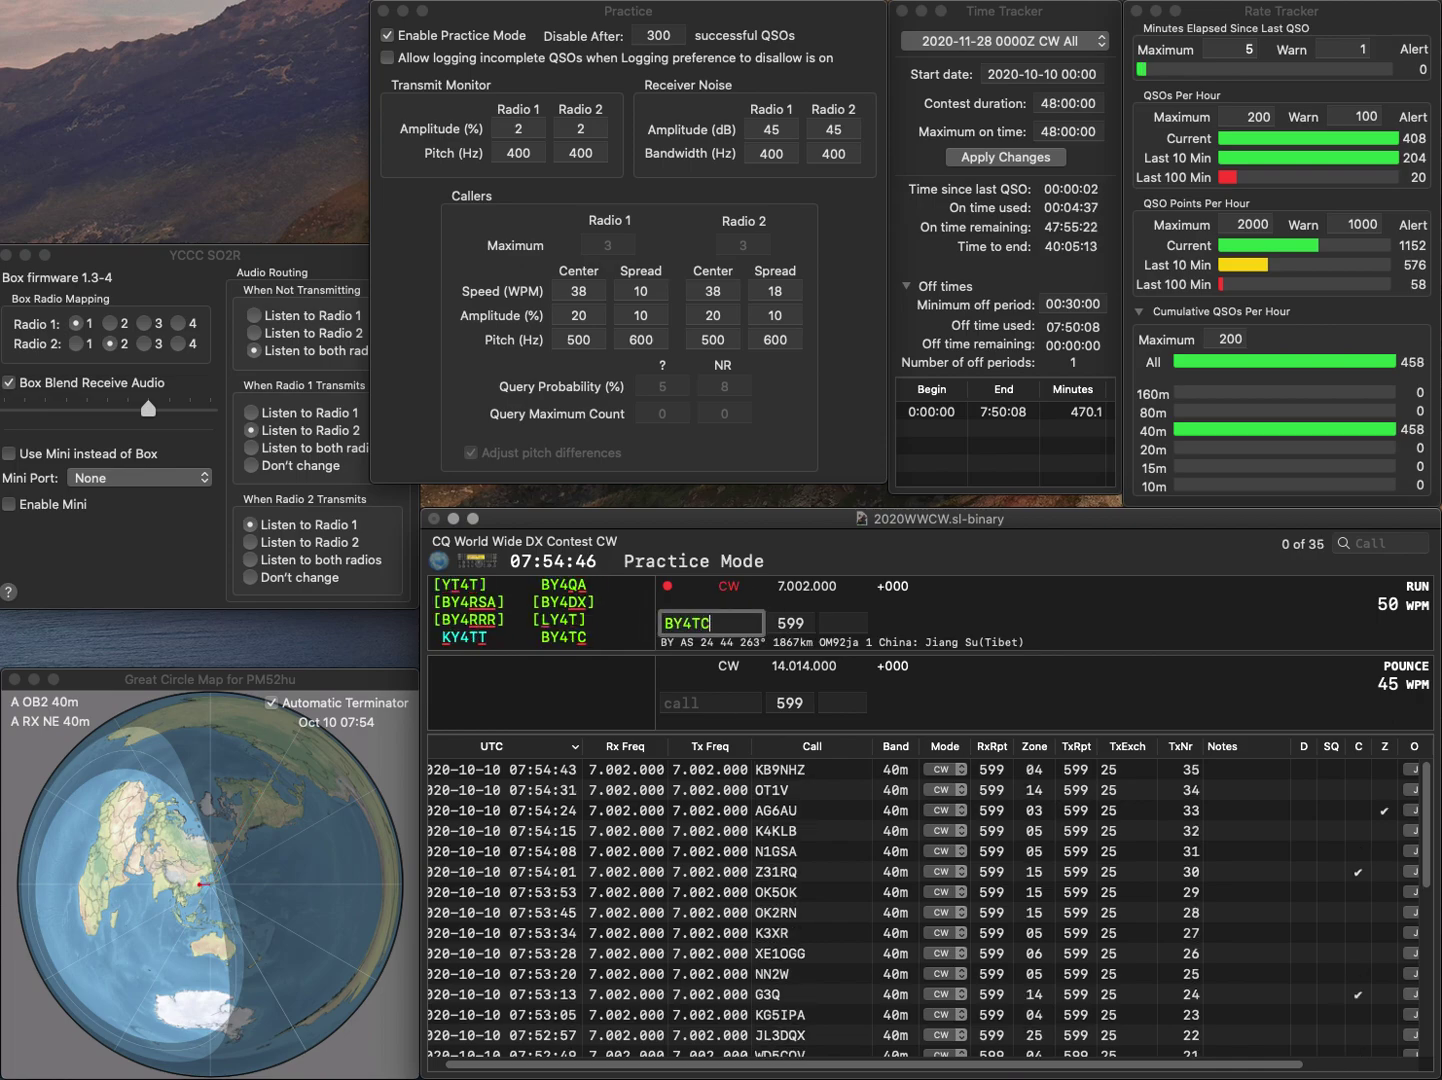
text(C)
key(space)
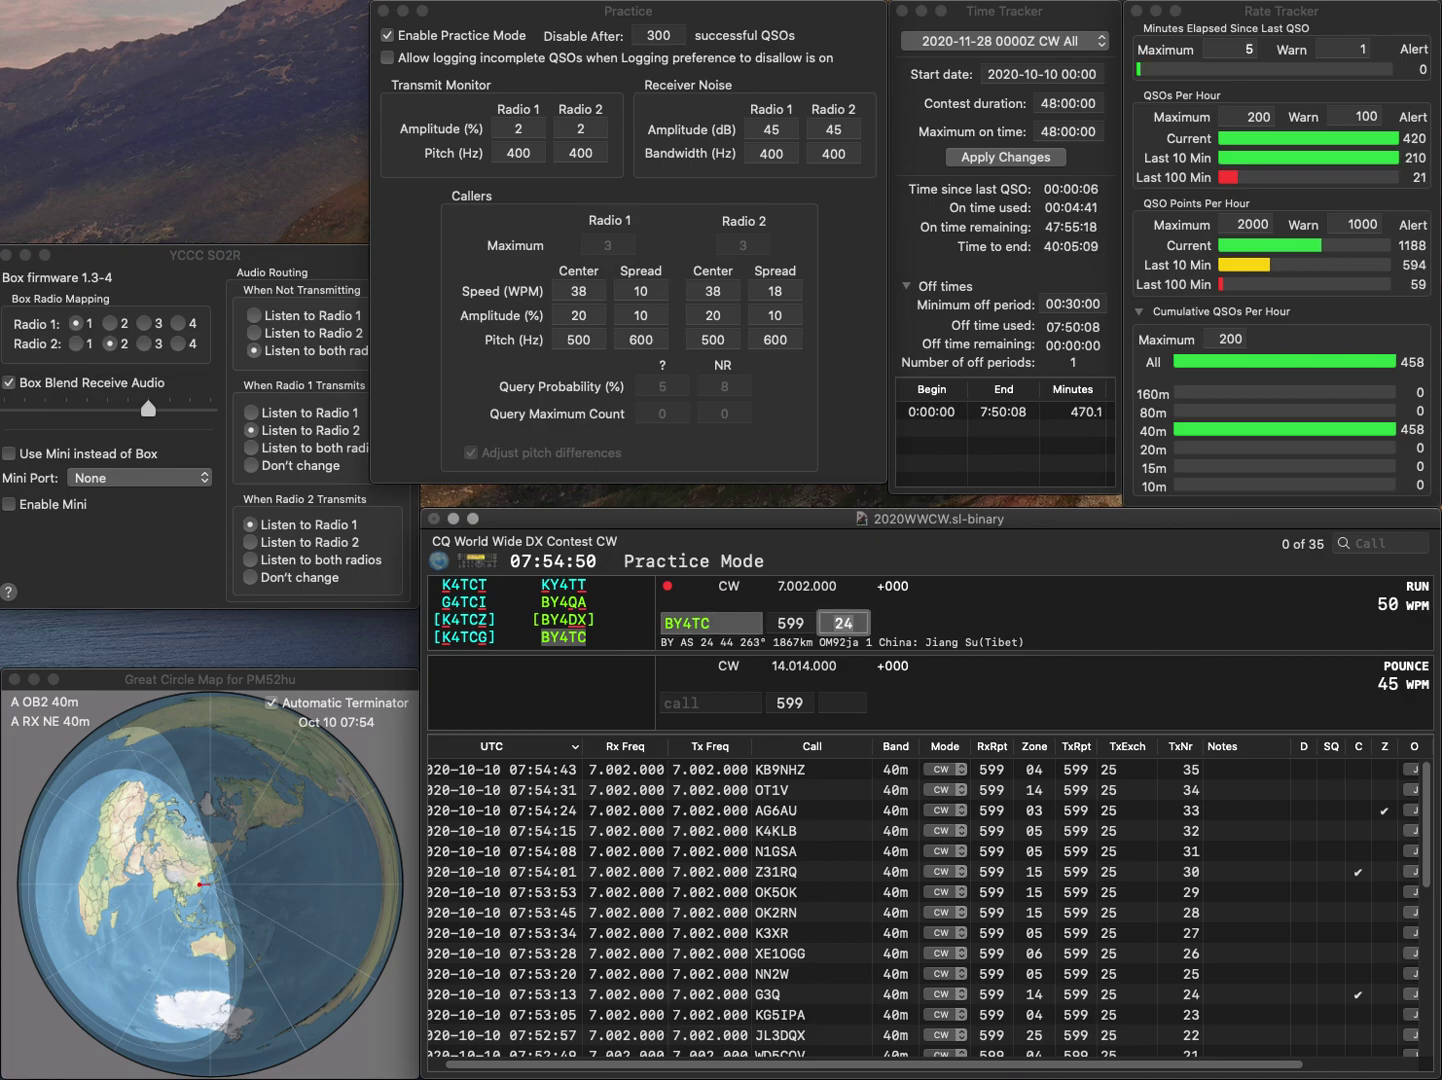
key(Return)
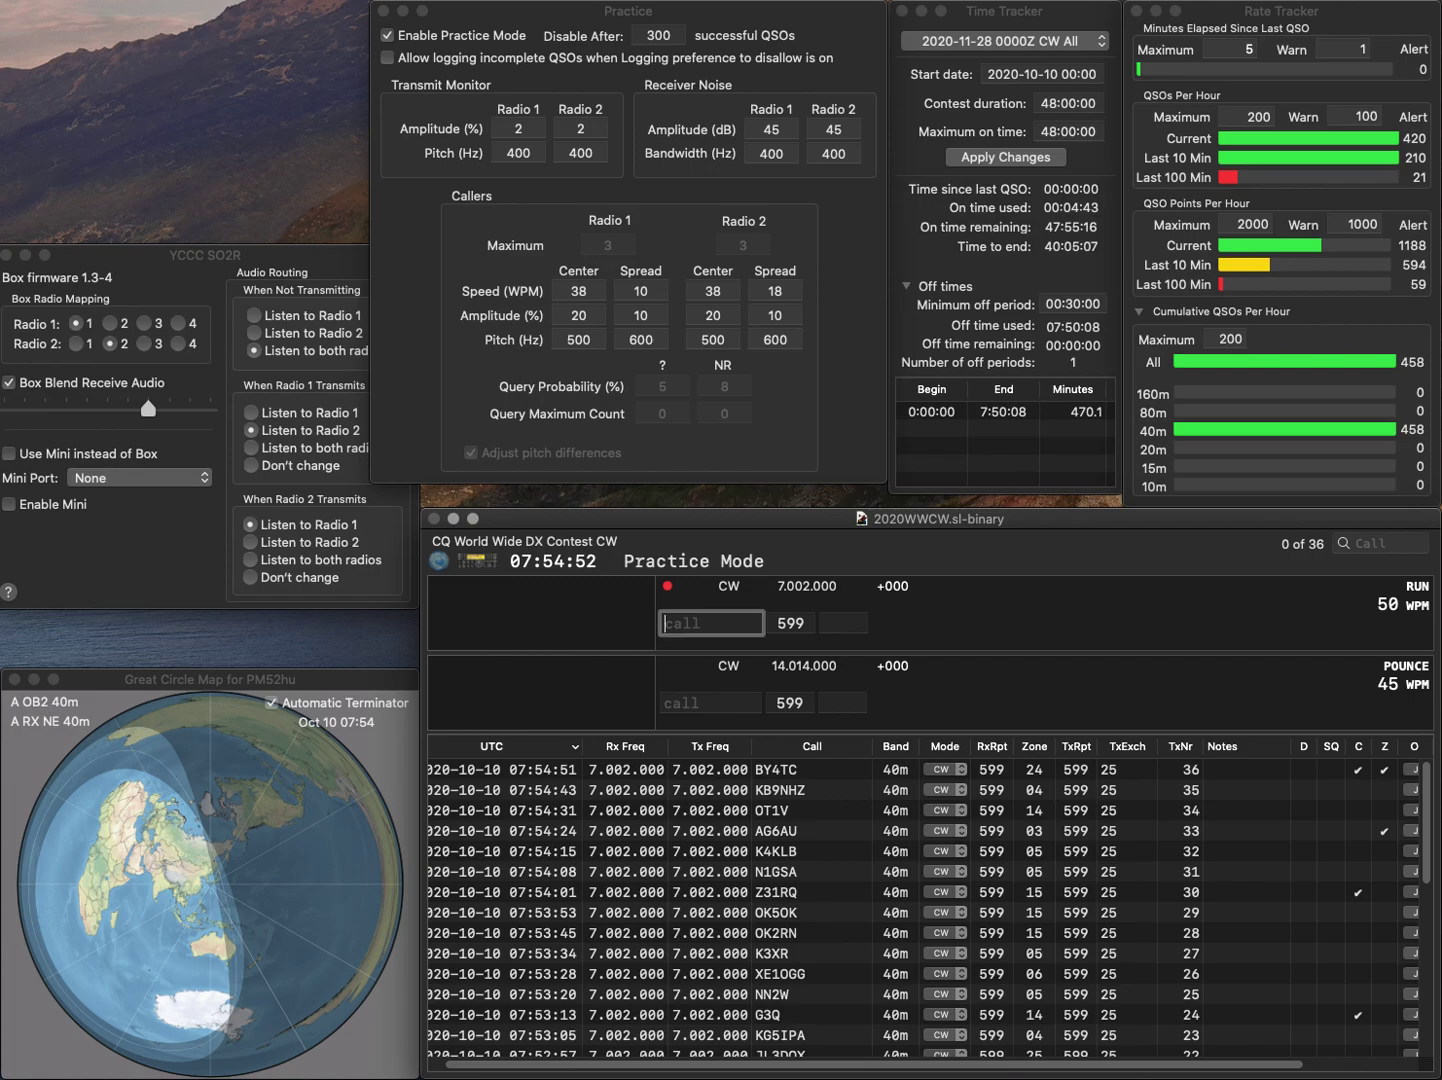
text(VE3PYG)
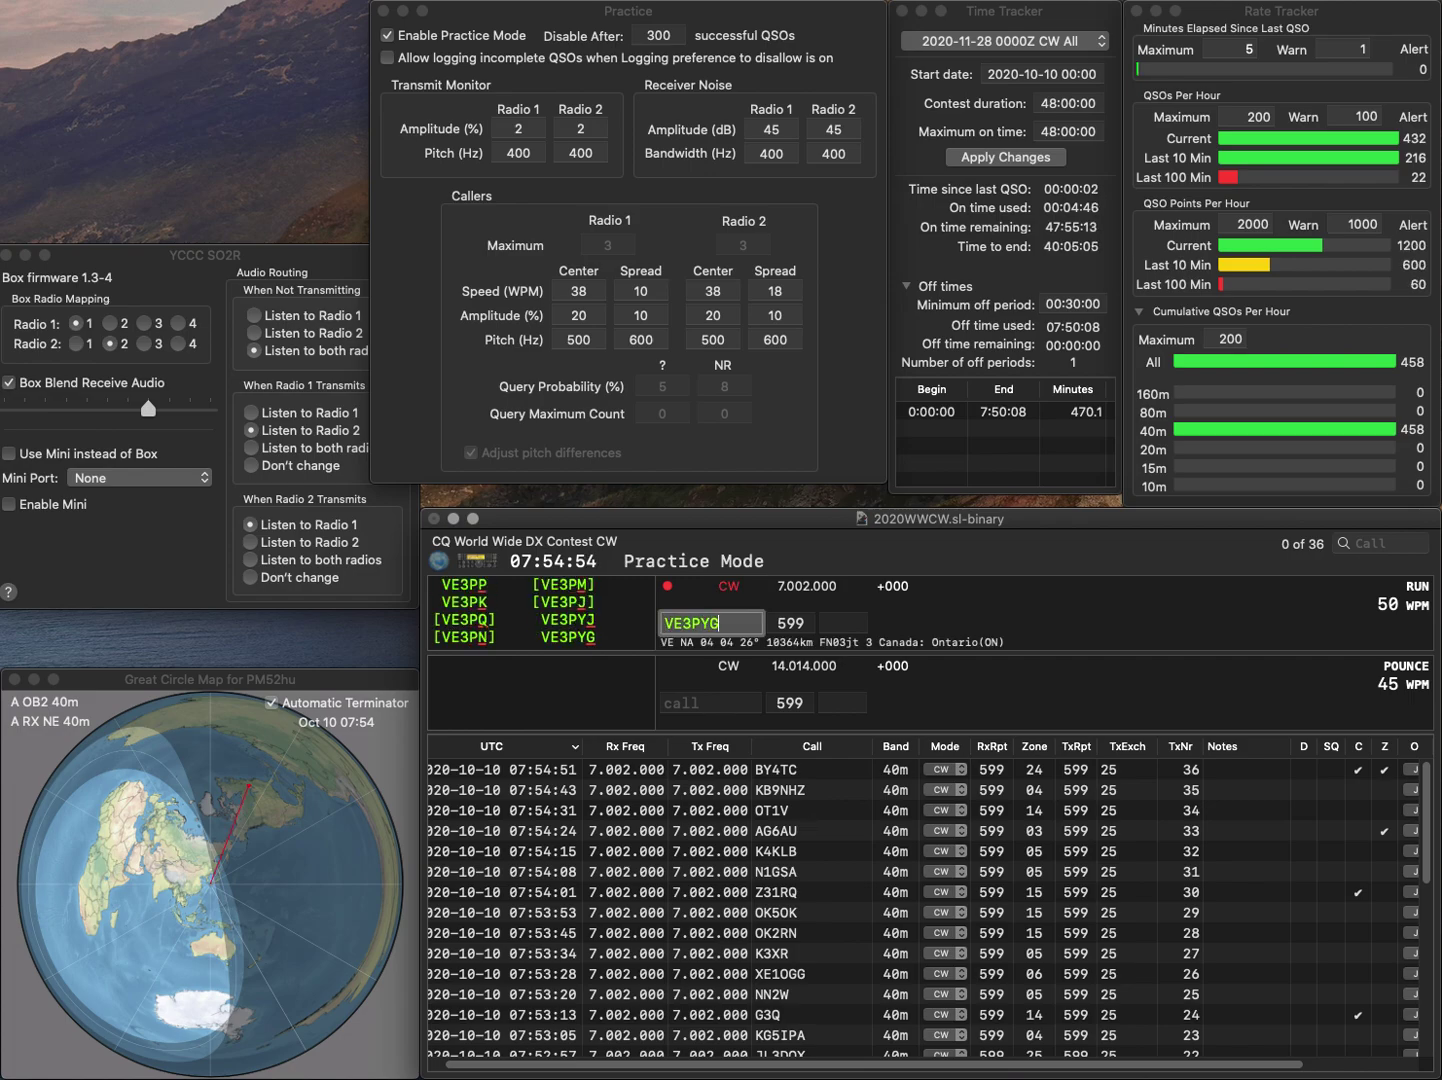
key(Return)
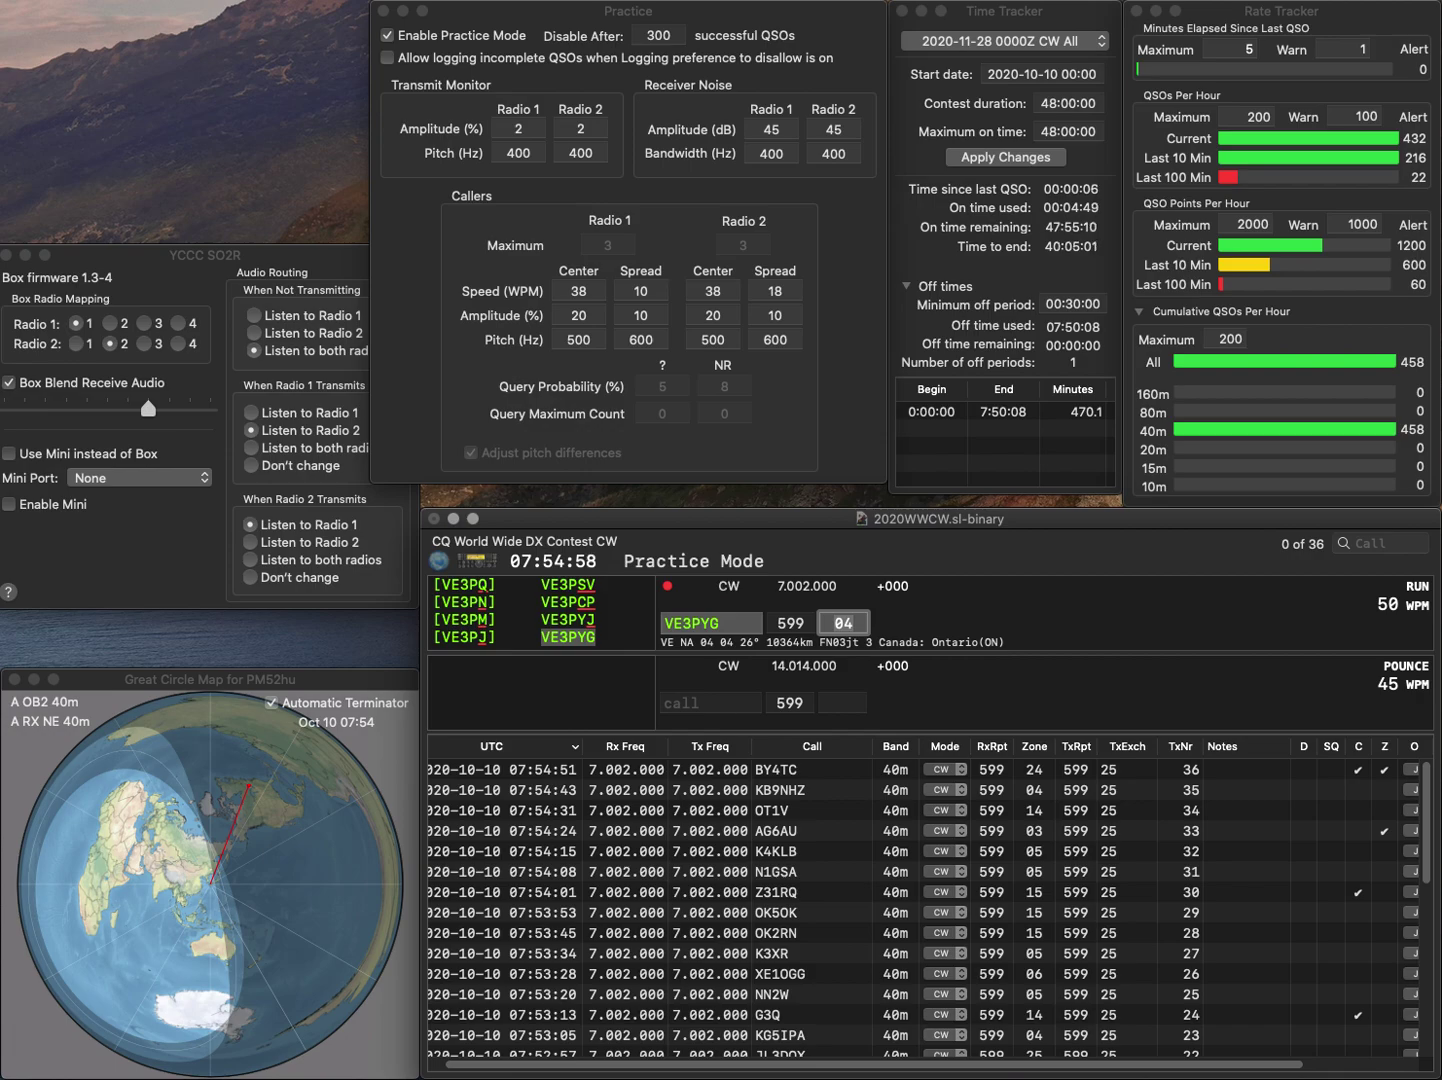
key(Return)
text(O)
key(BackSpace)
text(DL2SWR)
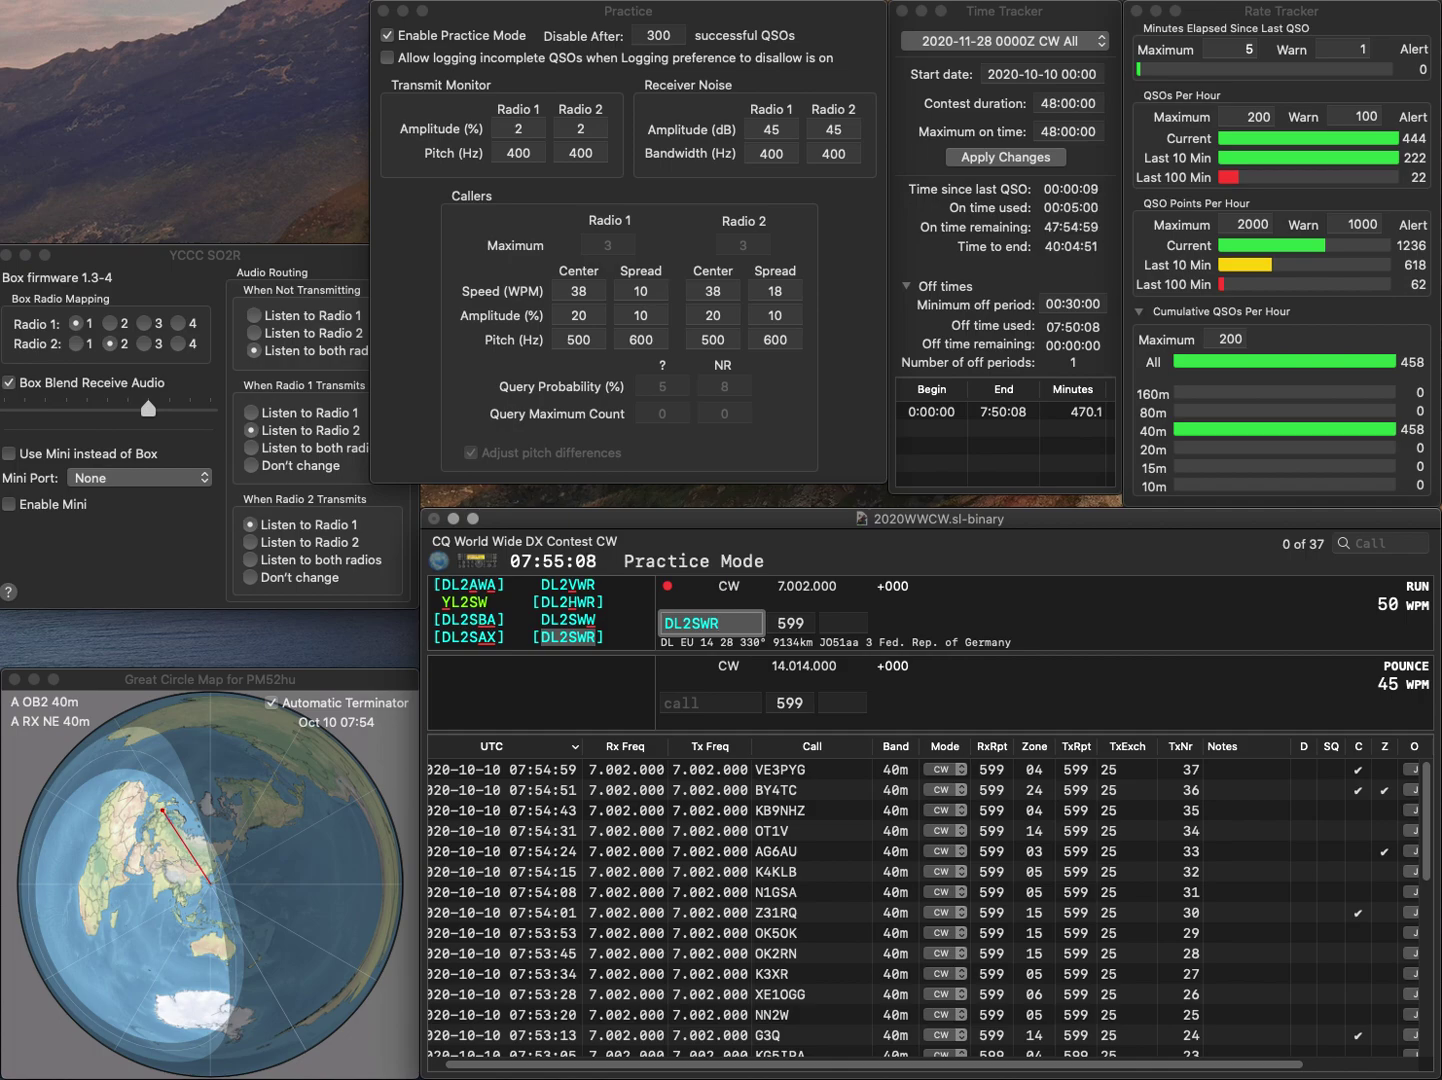
key(Tab)
key(Return)
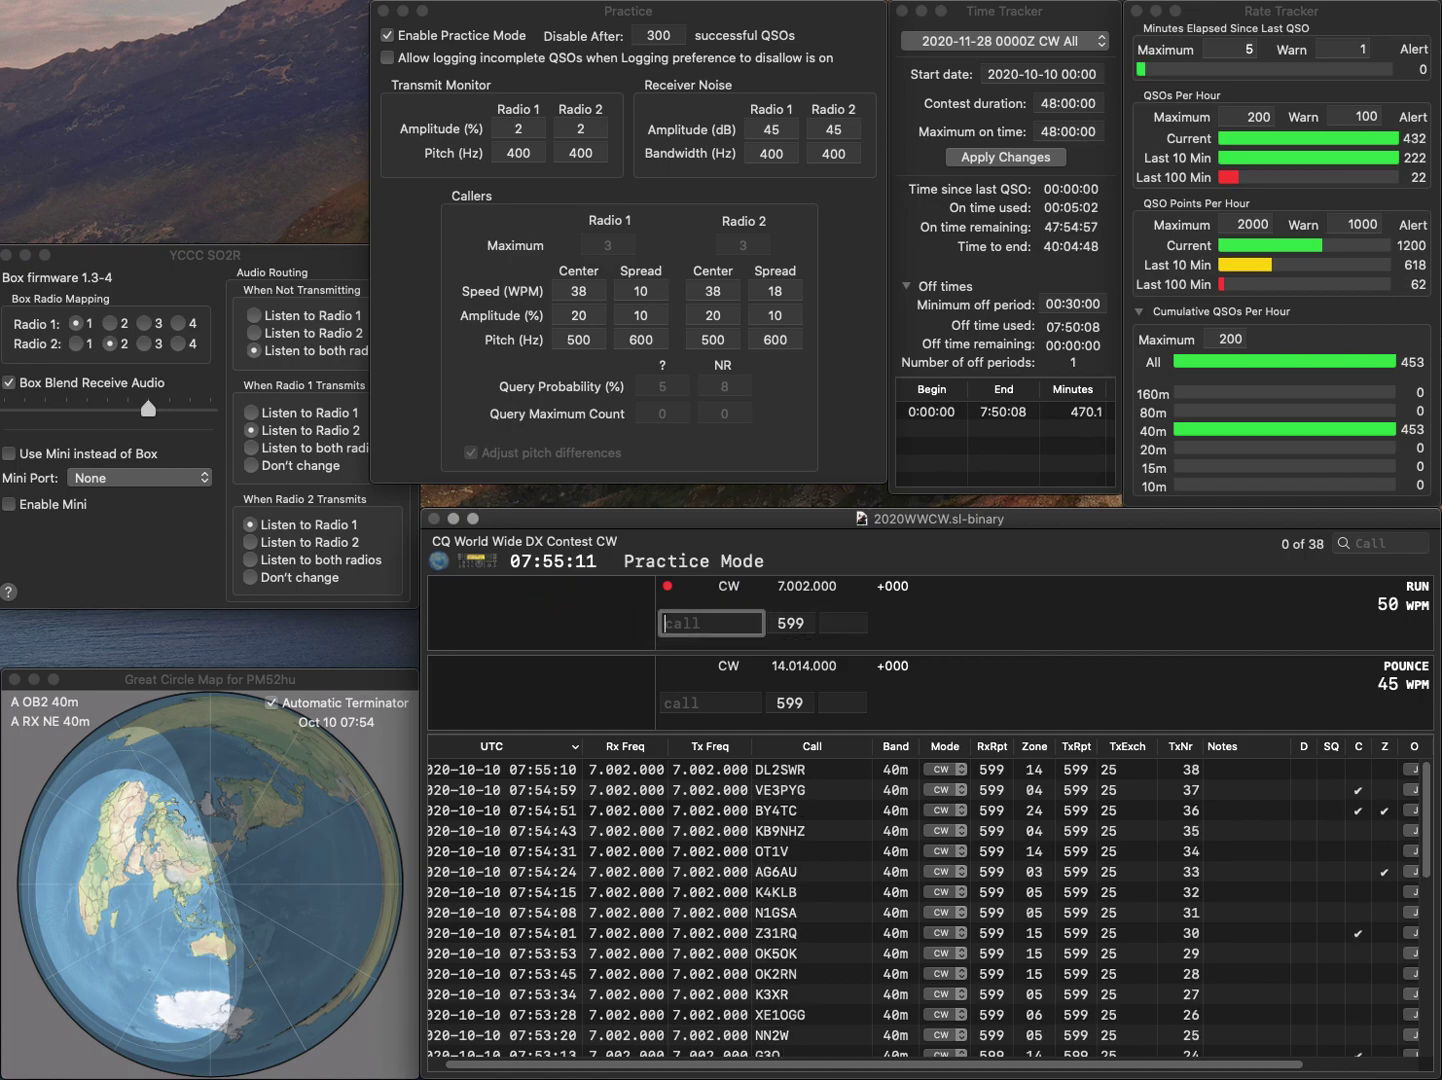
text(OK7T)
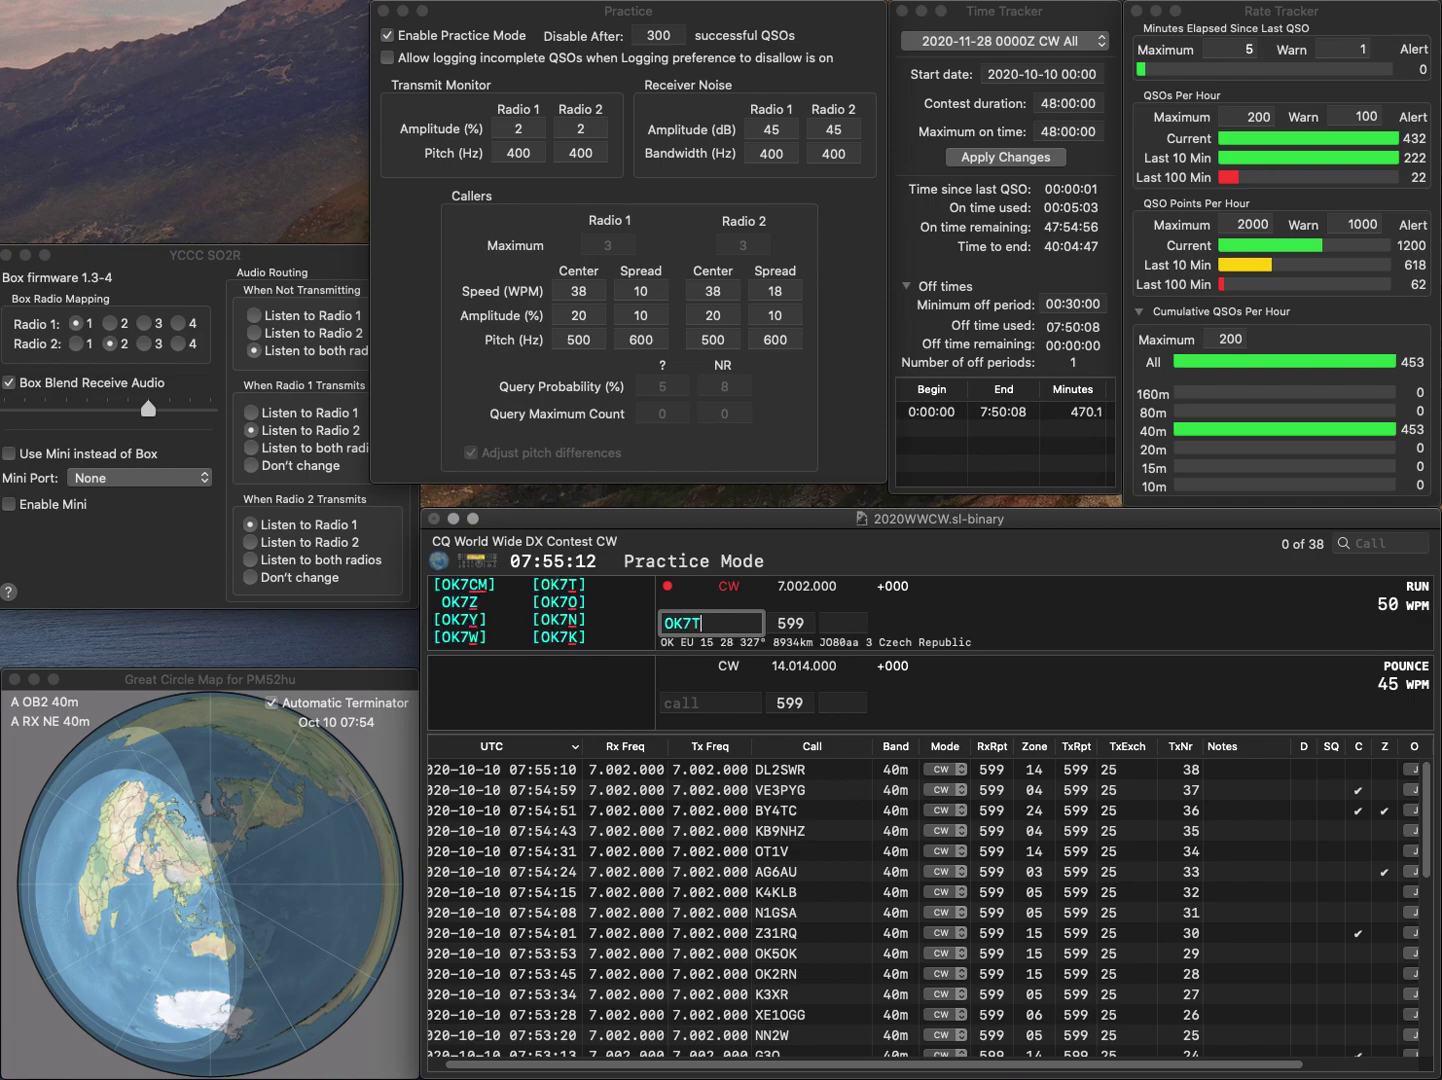
key(Return)
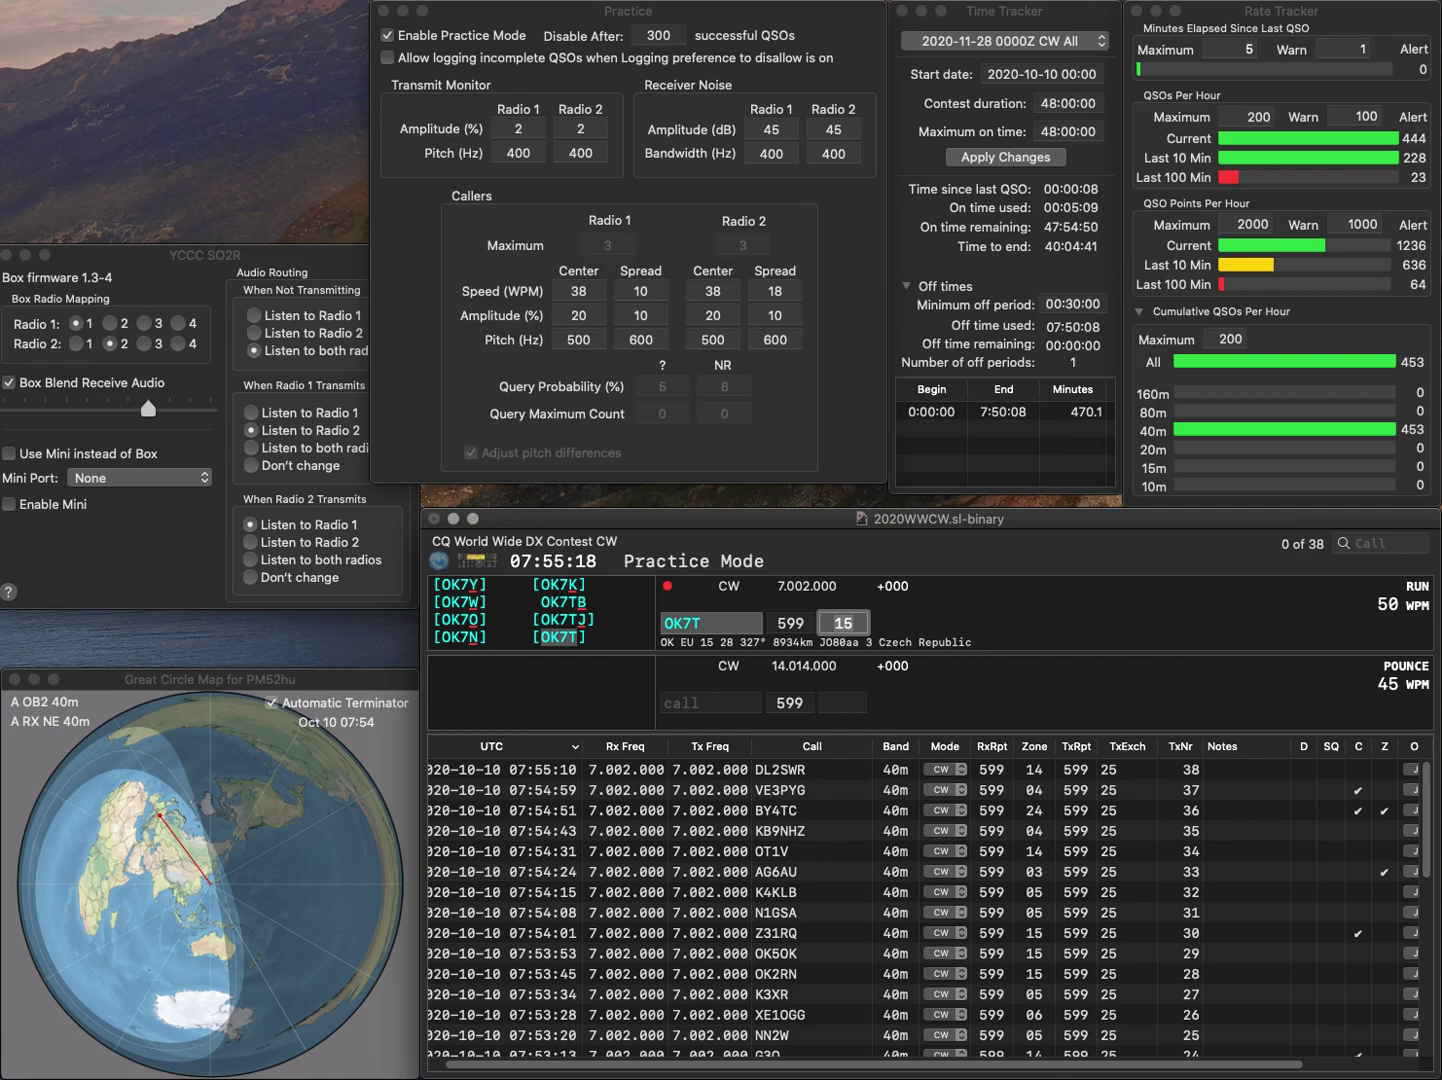
key(Return)
text(N3EN/8)
key(Return)
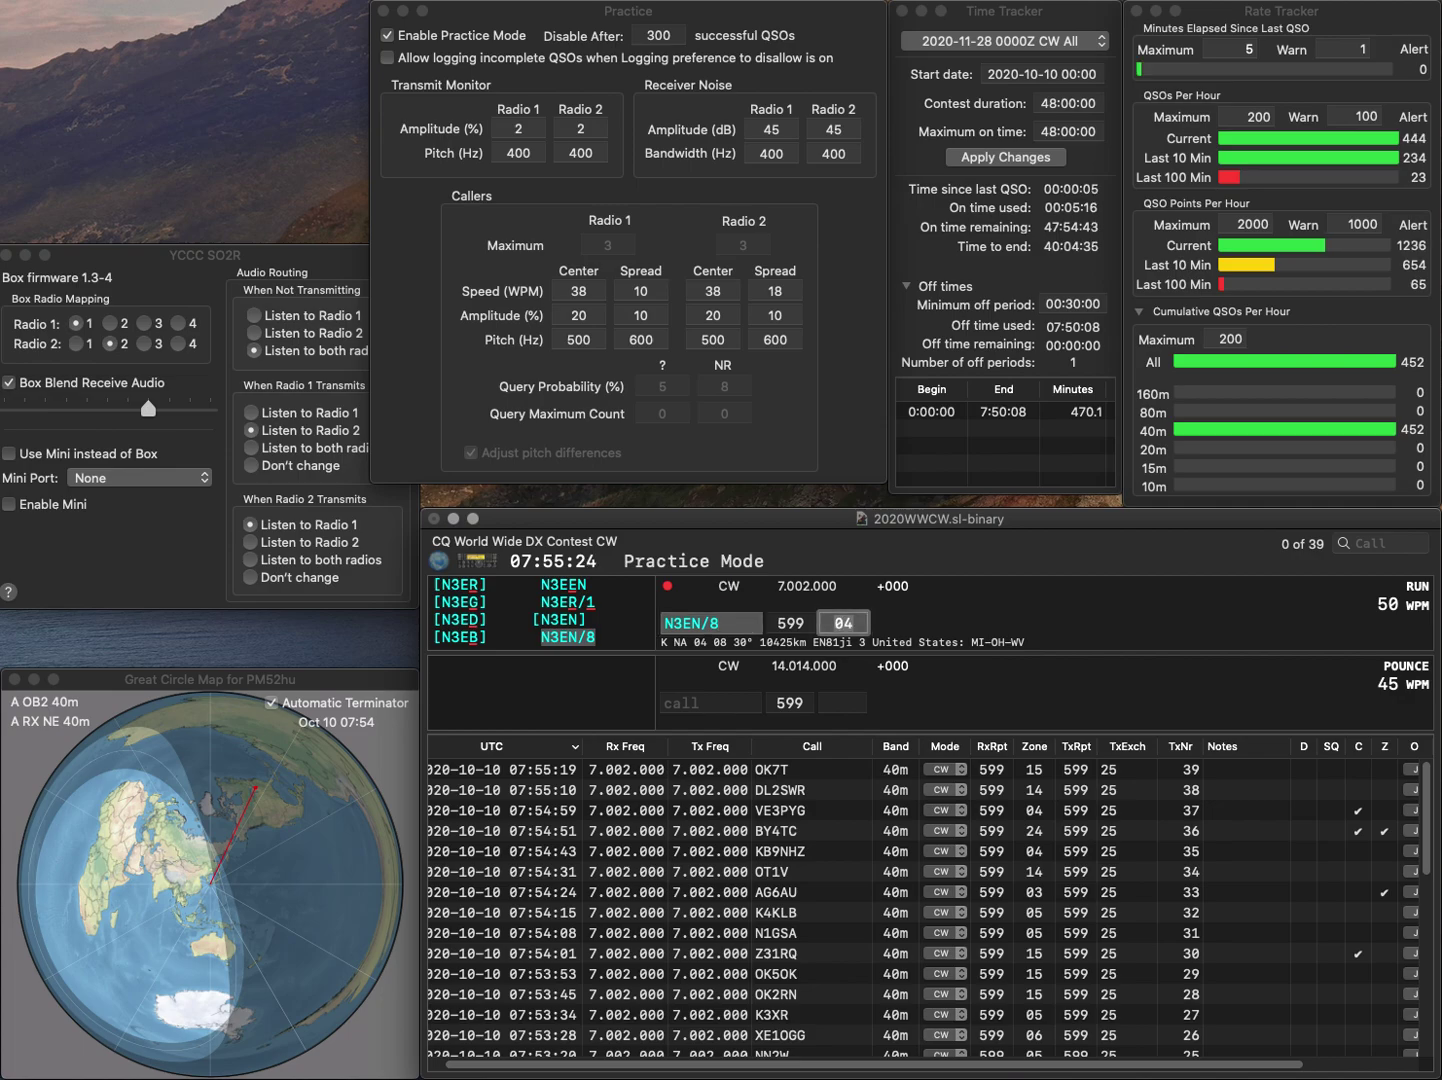
key(Return)
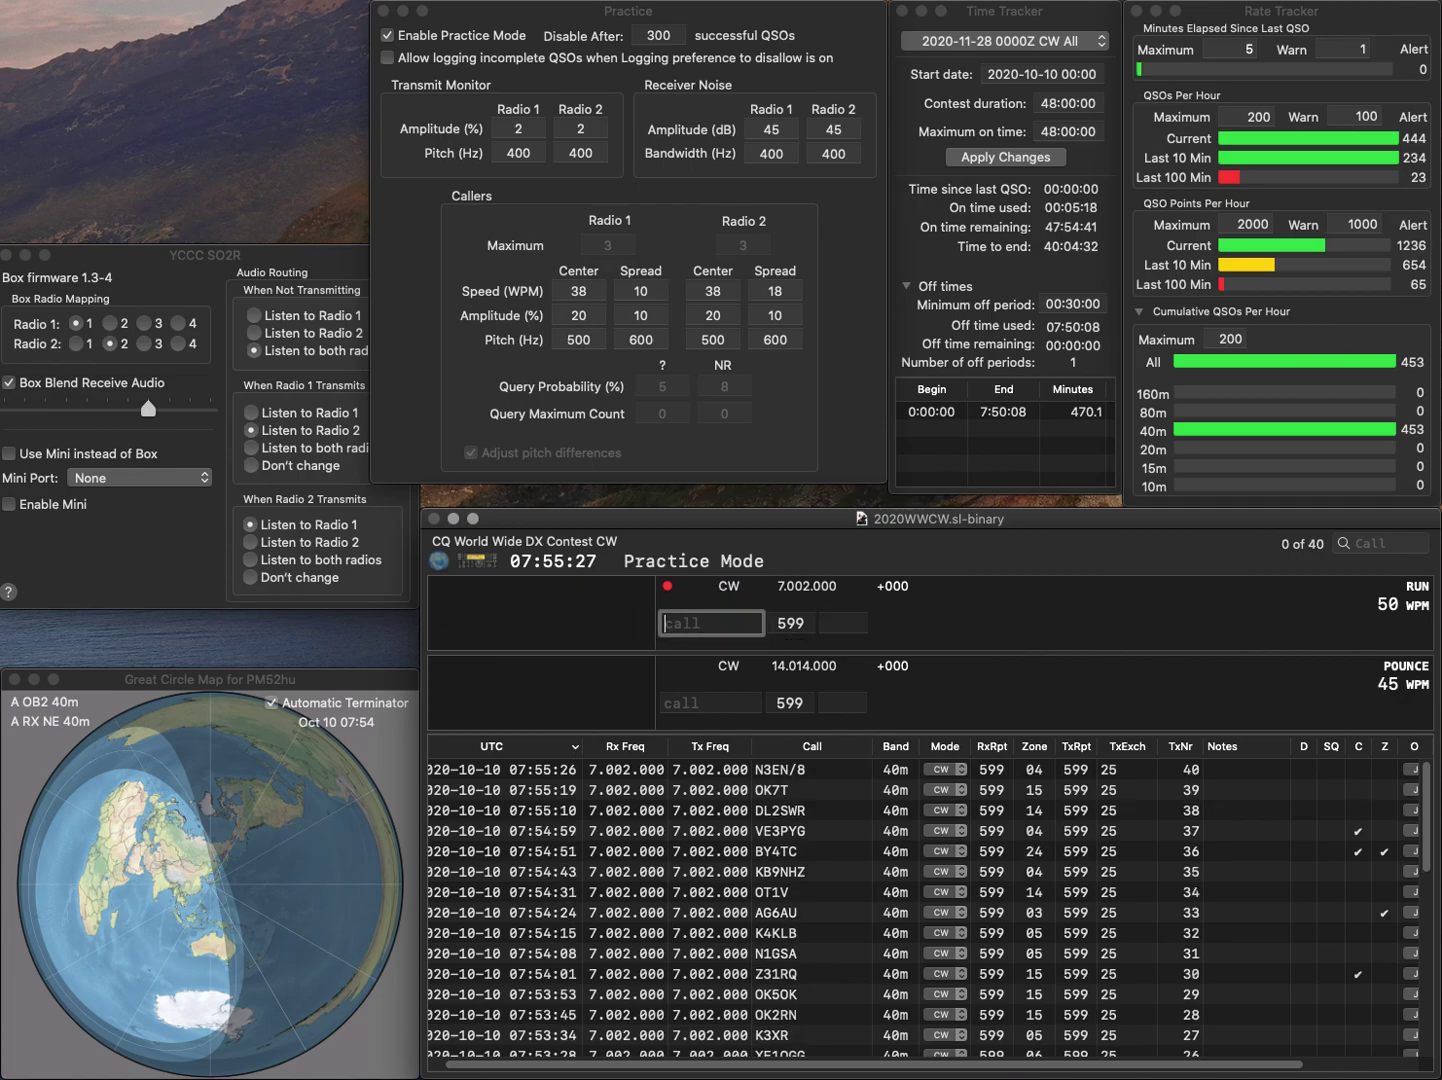
text(DL4EBW)
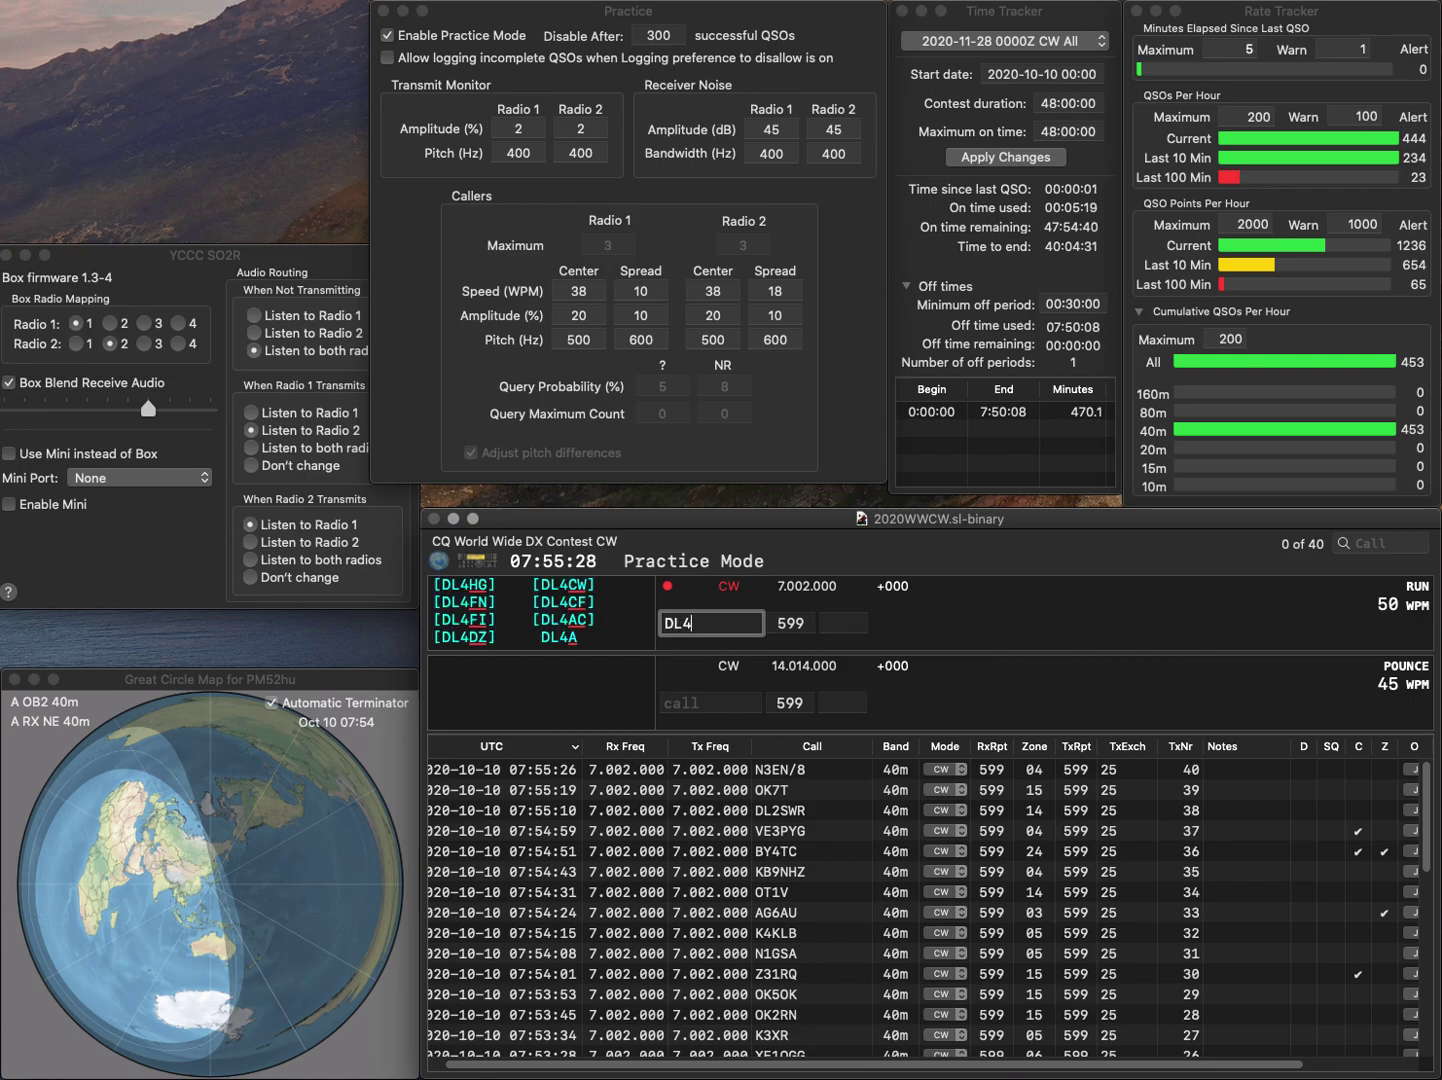
key(Return)
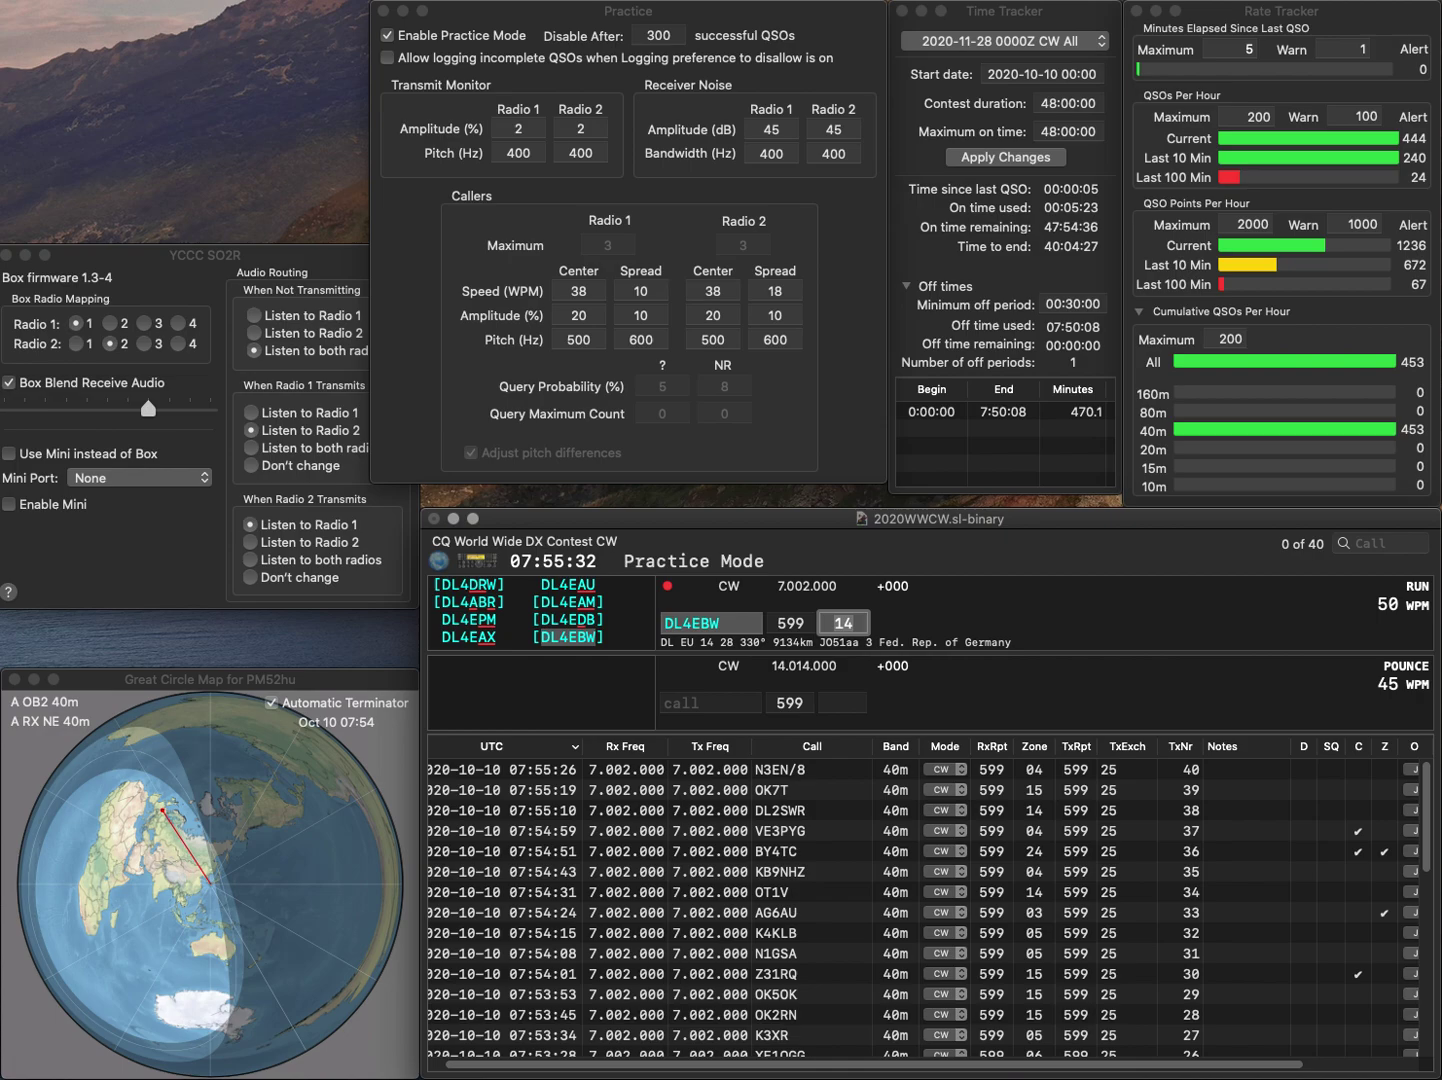
key(Return)
text(N8MAS)
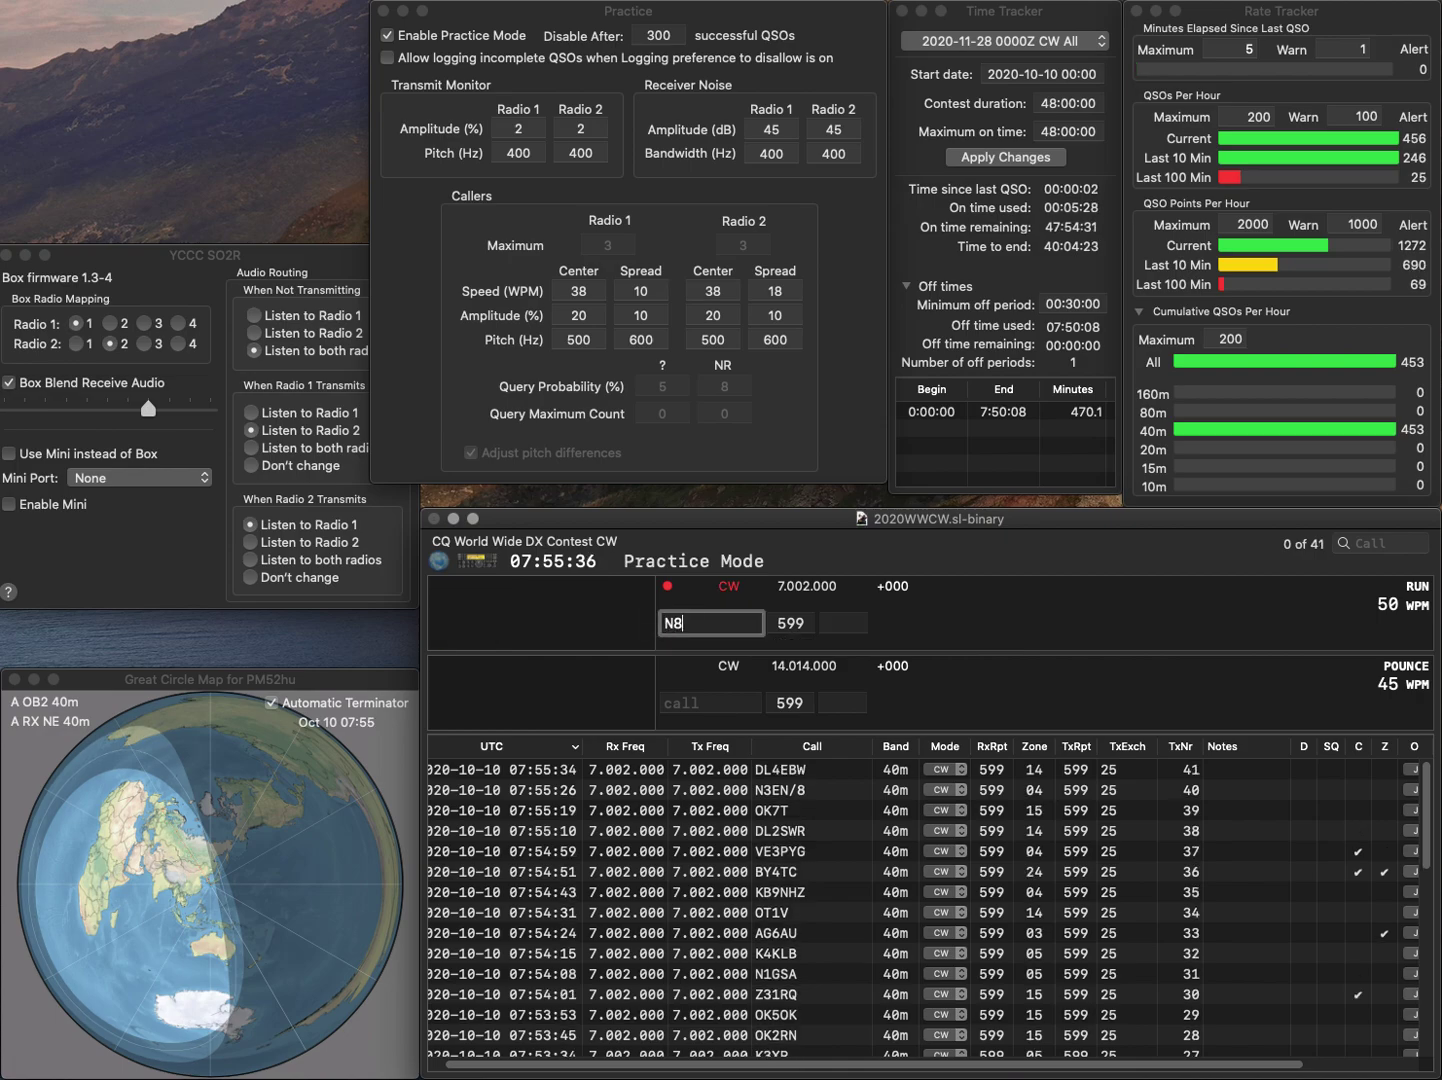
key(space)
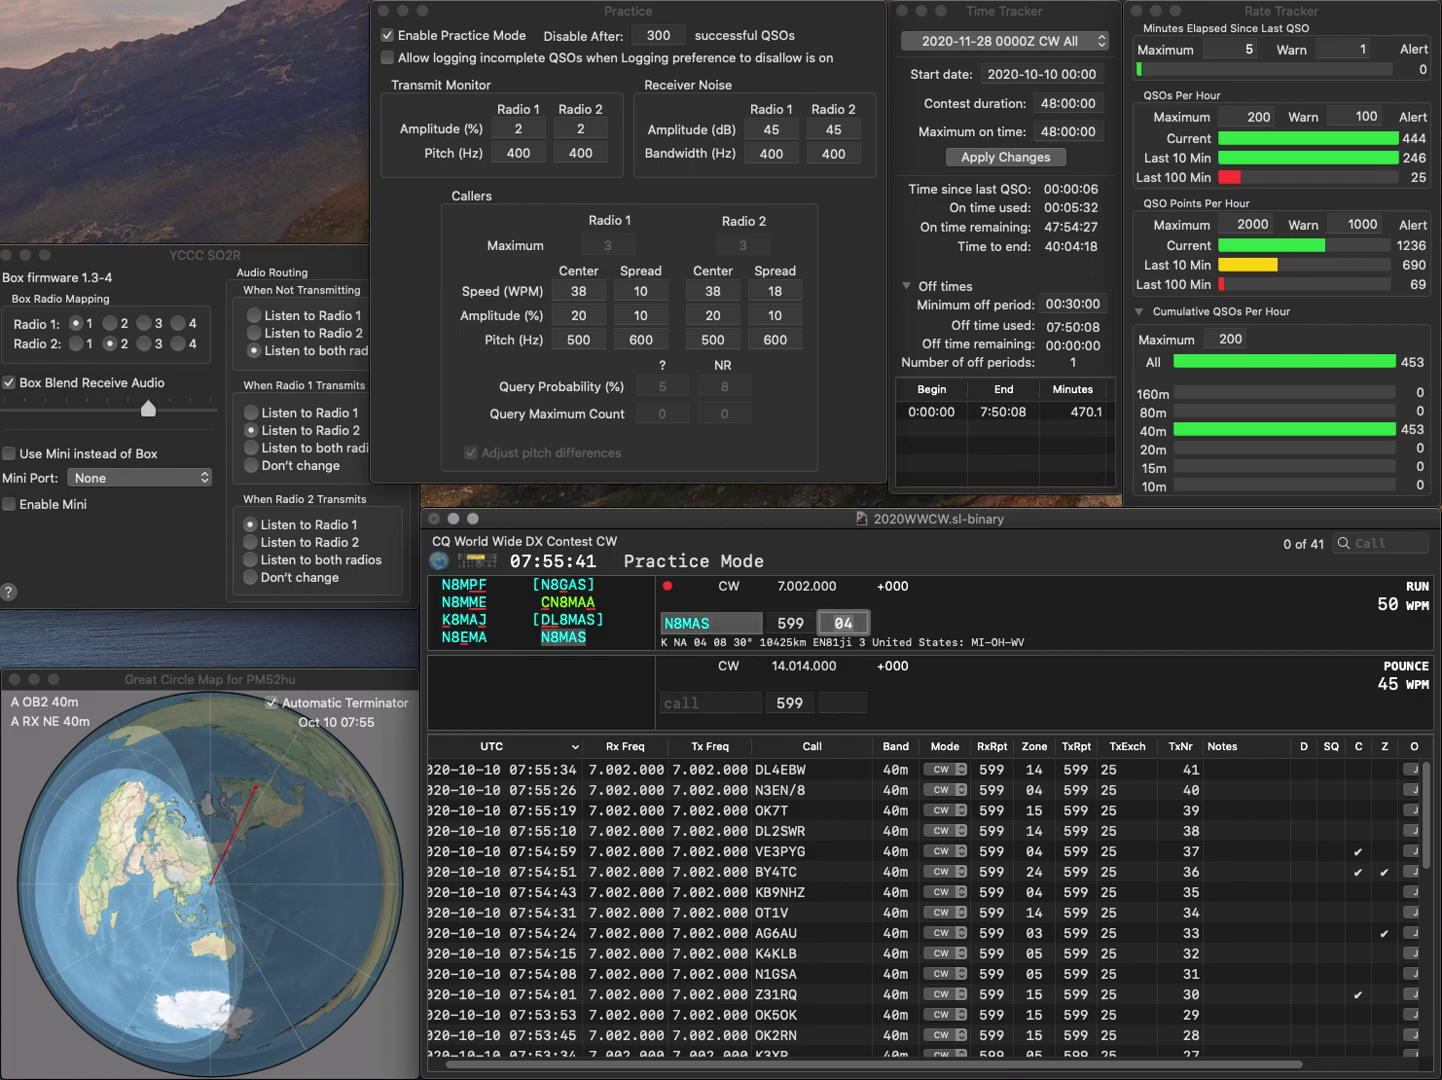
key(Return)
text(G4KFT)
key(space)
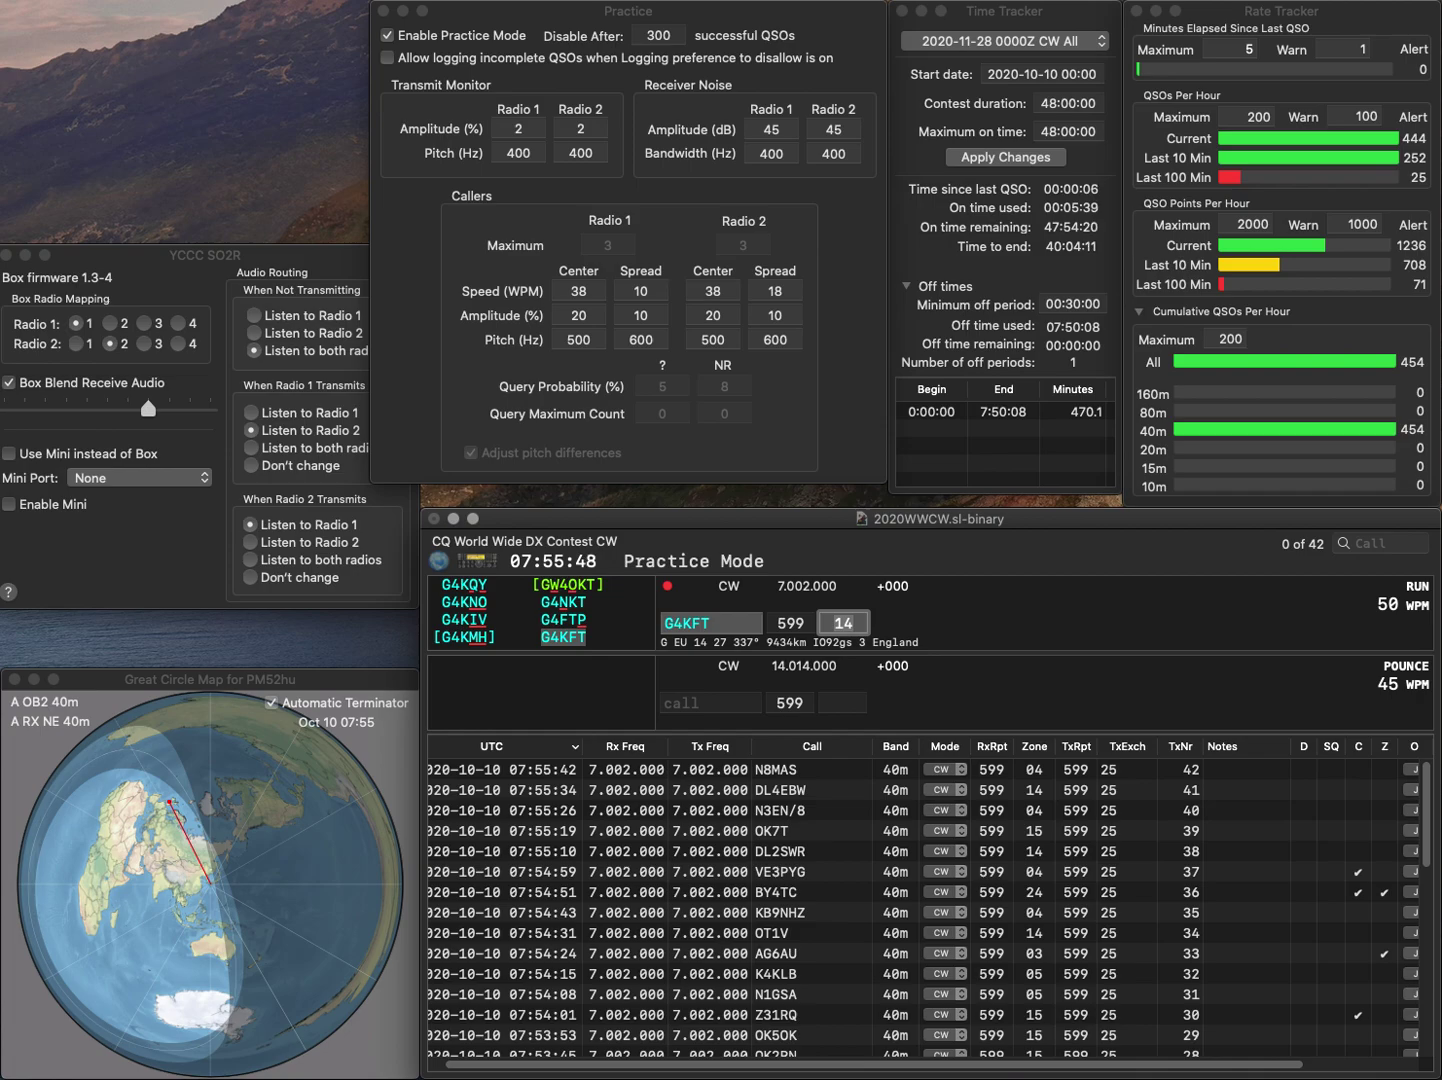
key(Return)
Log the run radio contacts with DM5JBN in zone 14 and VK4PZZ in zone 30
text(DN)
key(BackSpace)
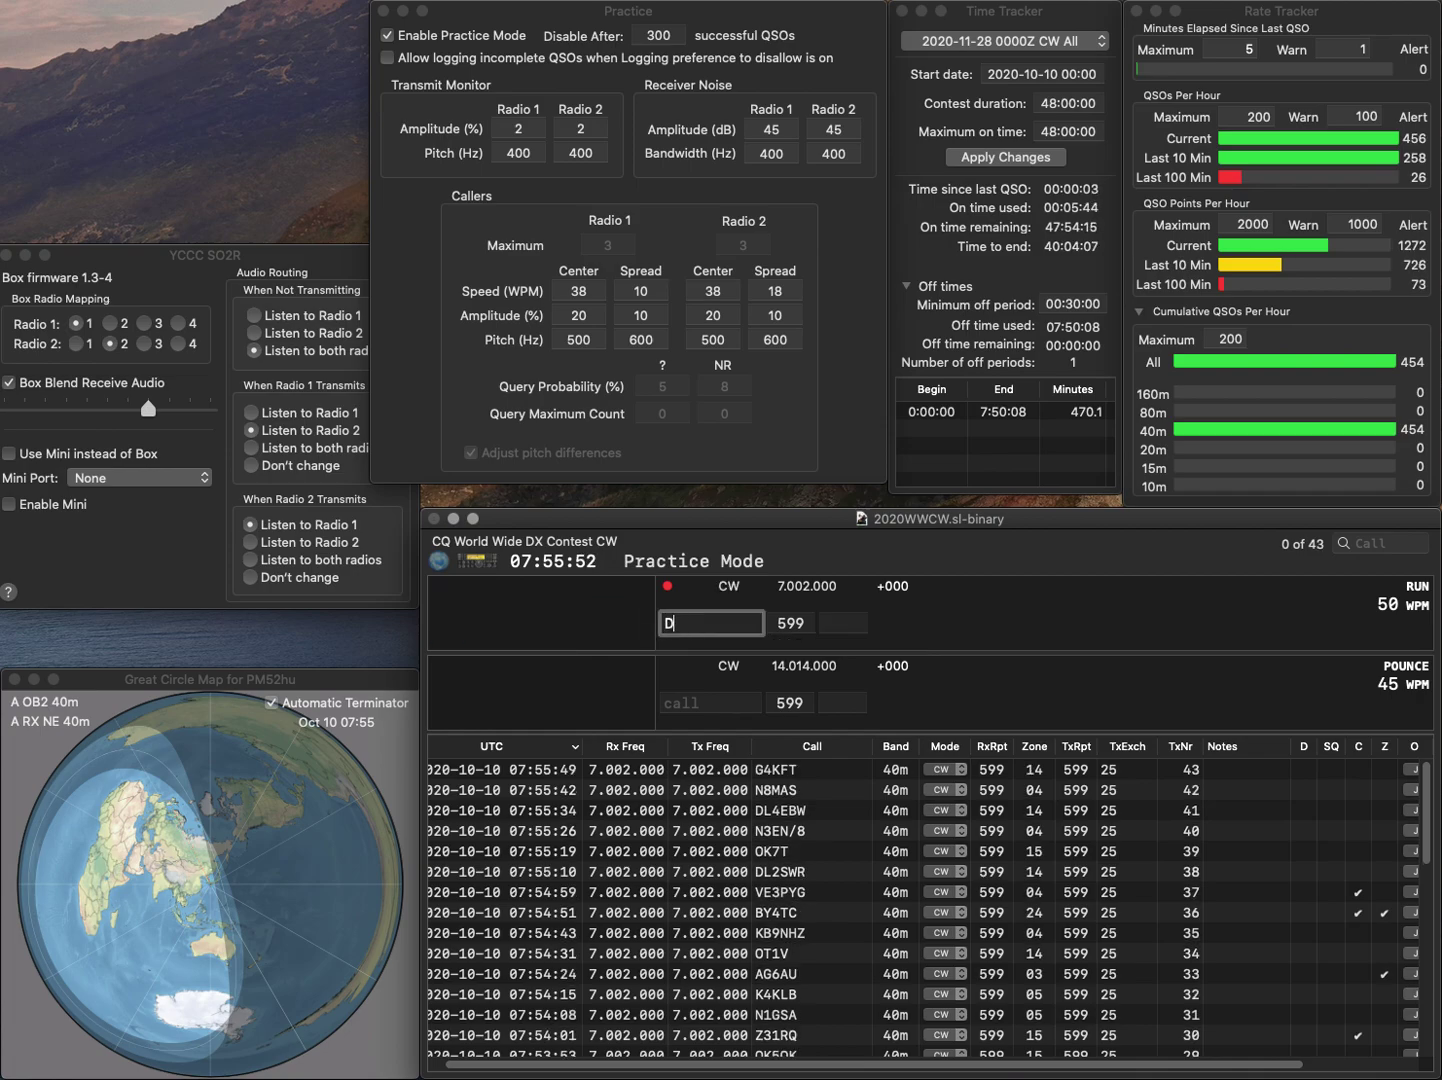
text(M5J)
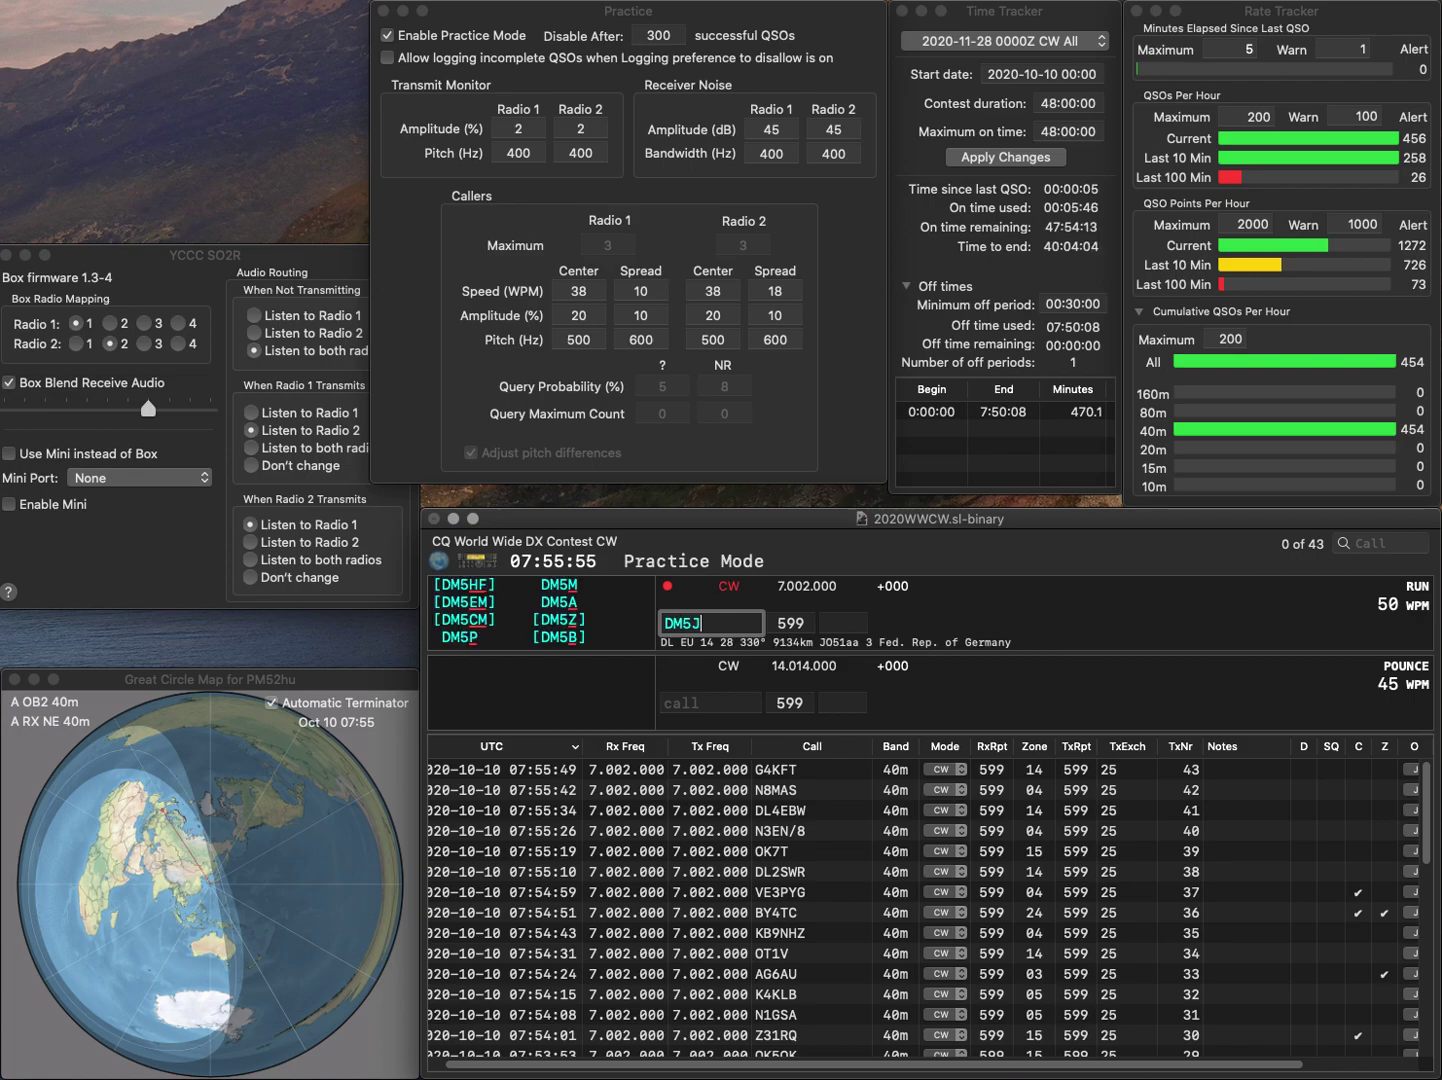
text(BN)
key(Tab)
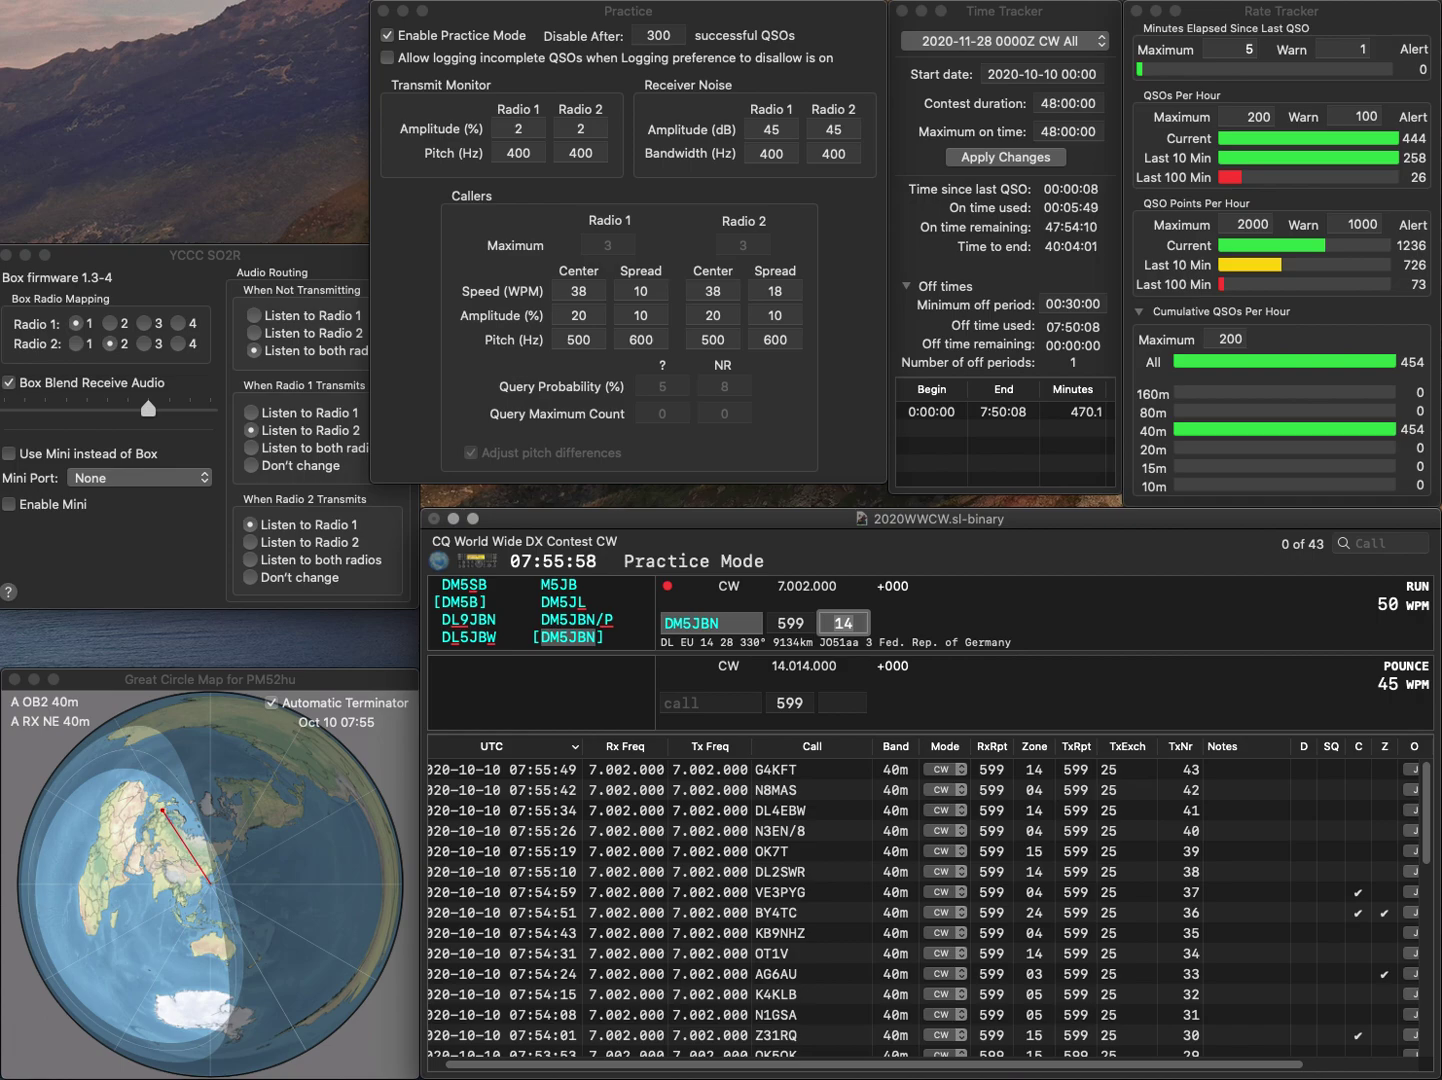
key(Return)
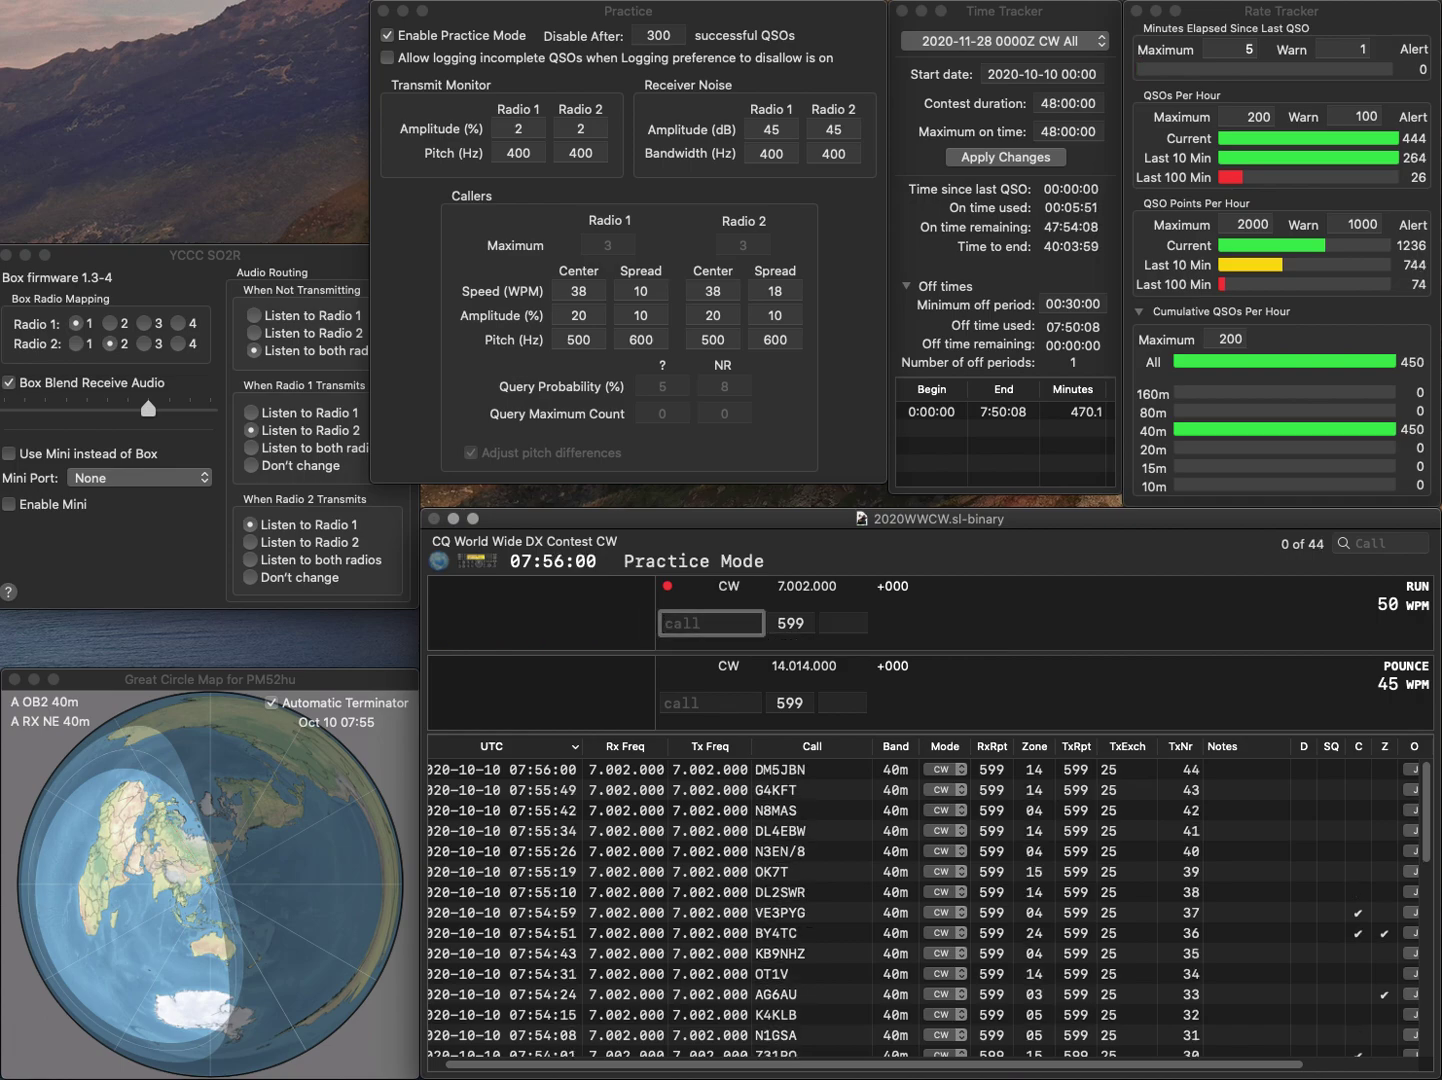
text(VK4)
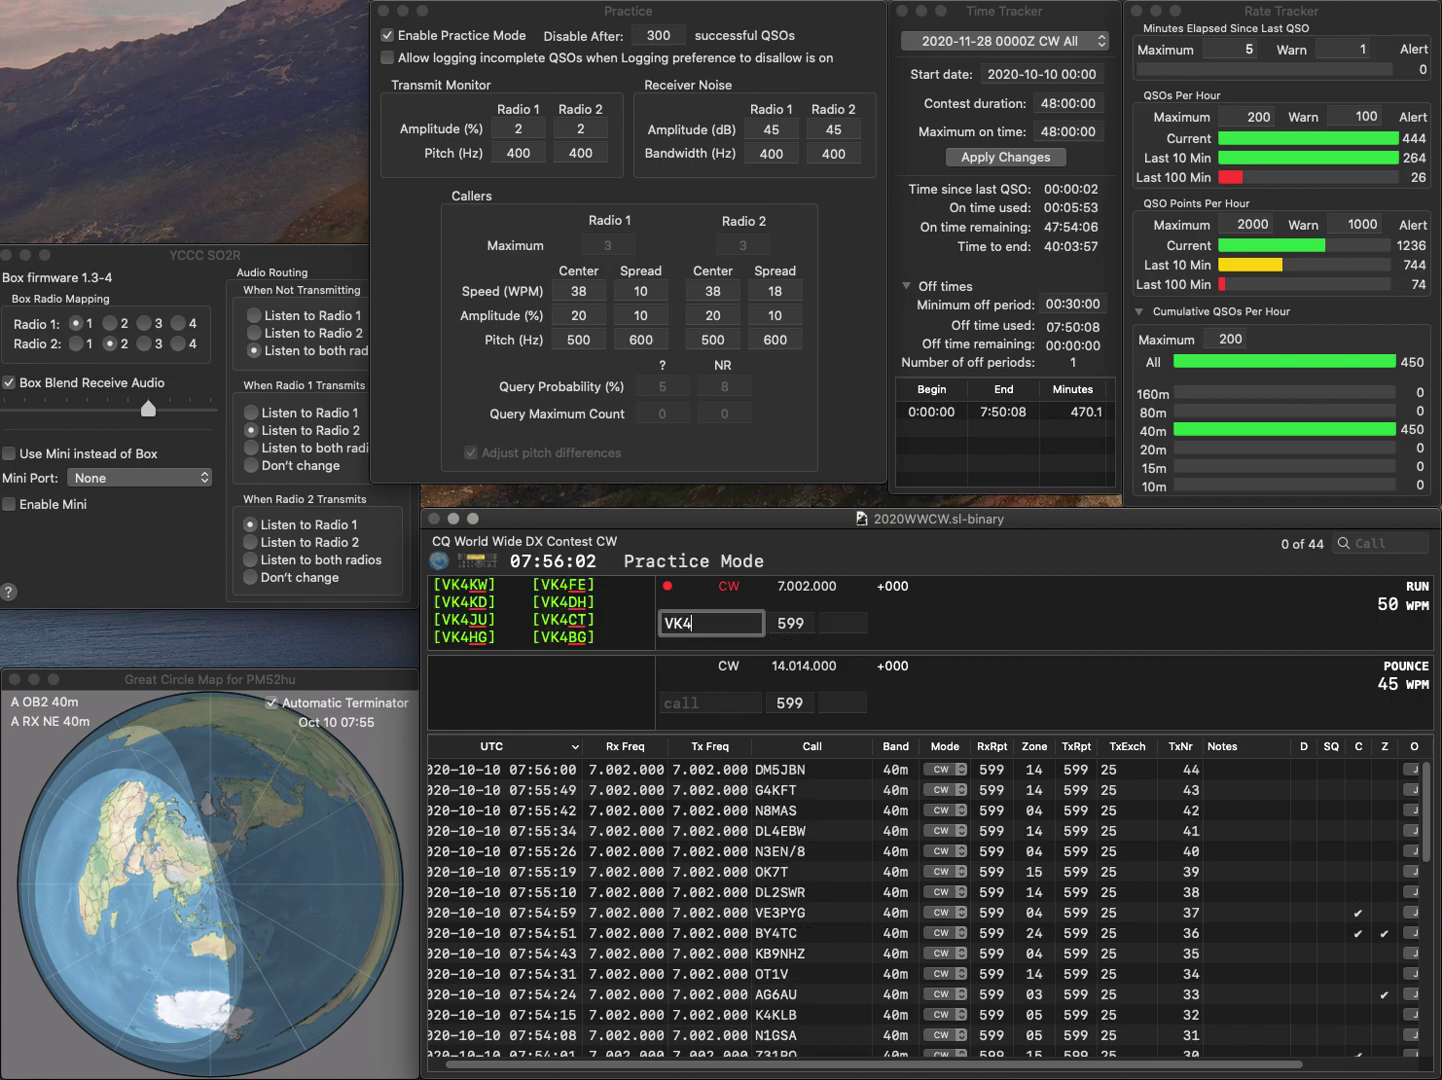
text(PZZ)
key(Return)
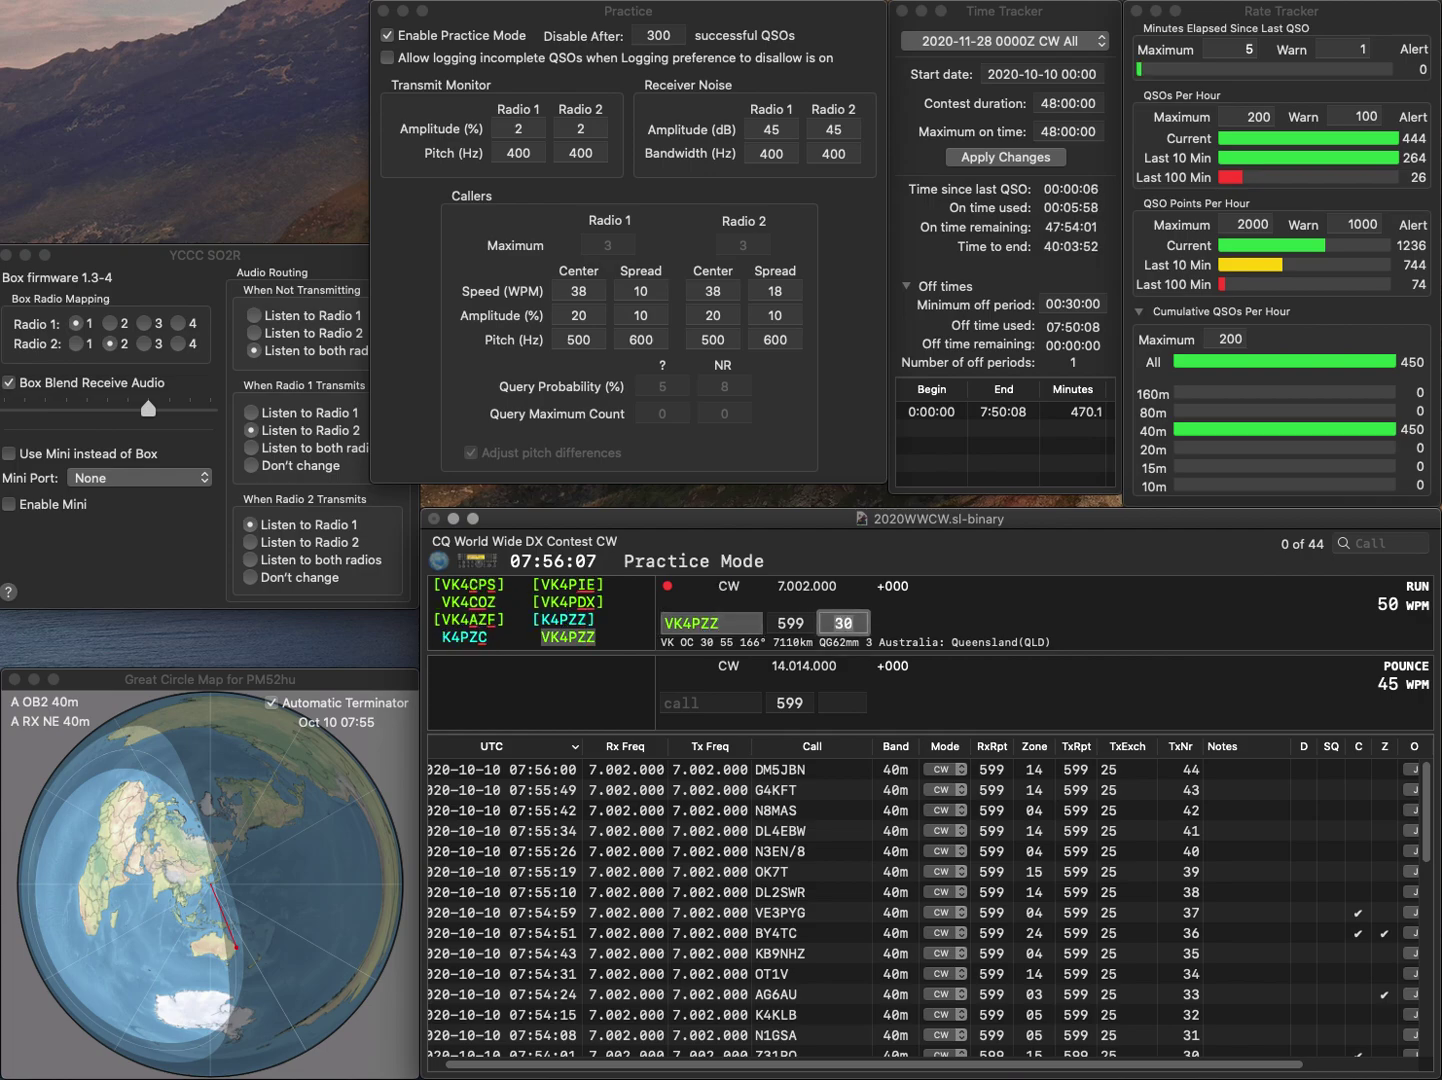
key(Return)
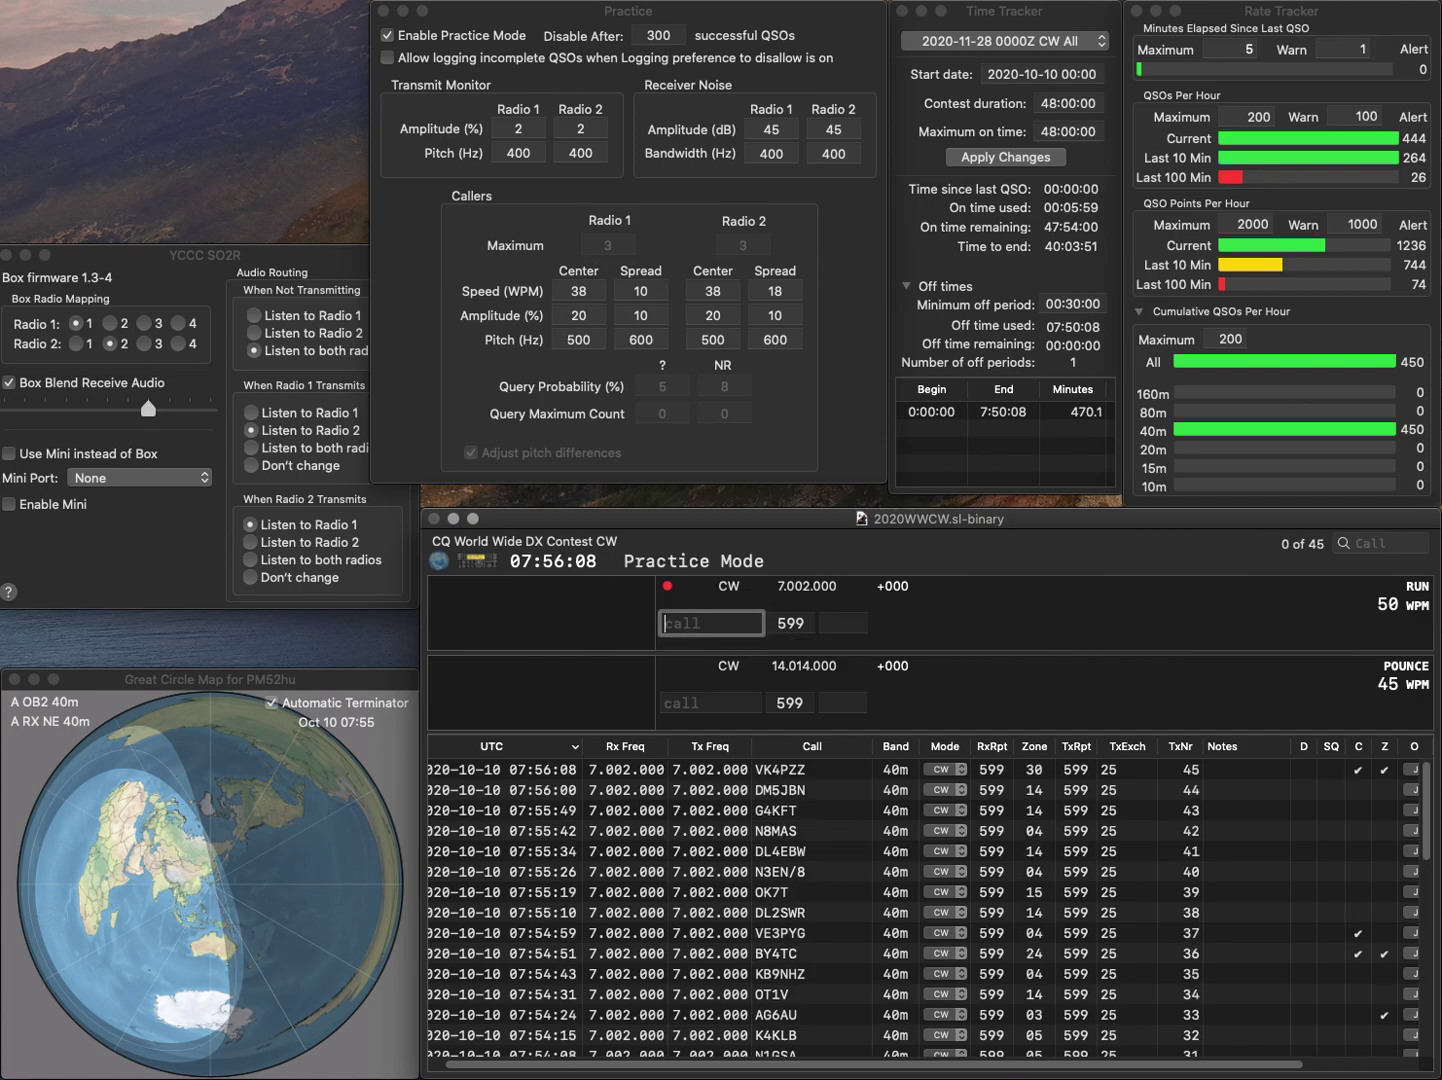
text(N1AIA)
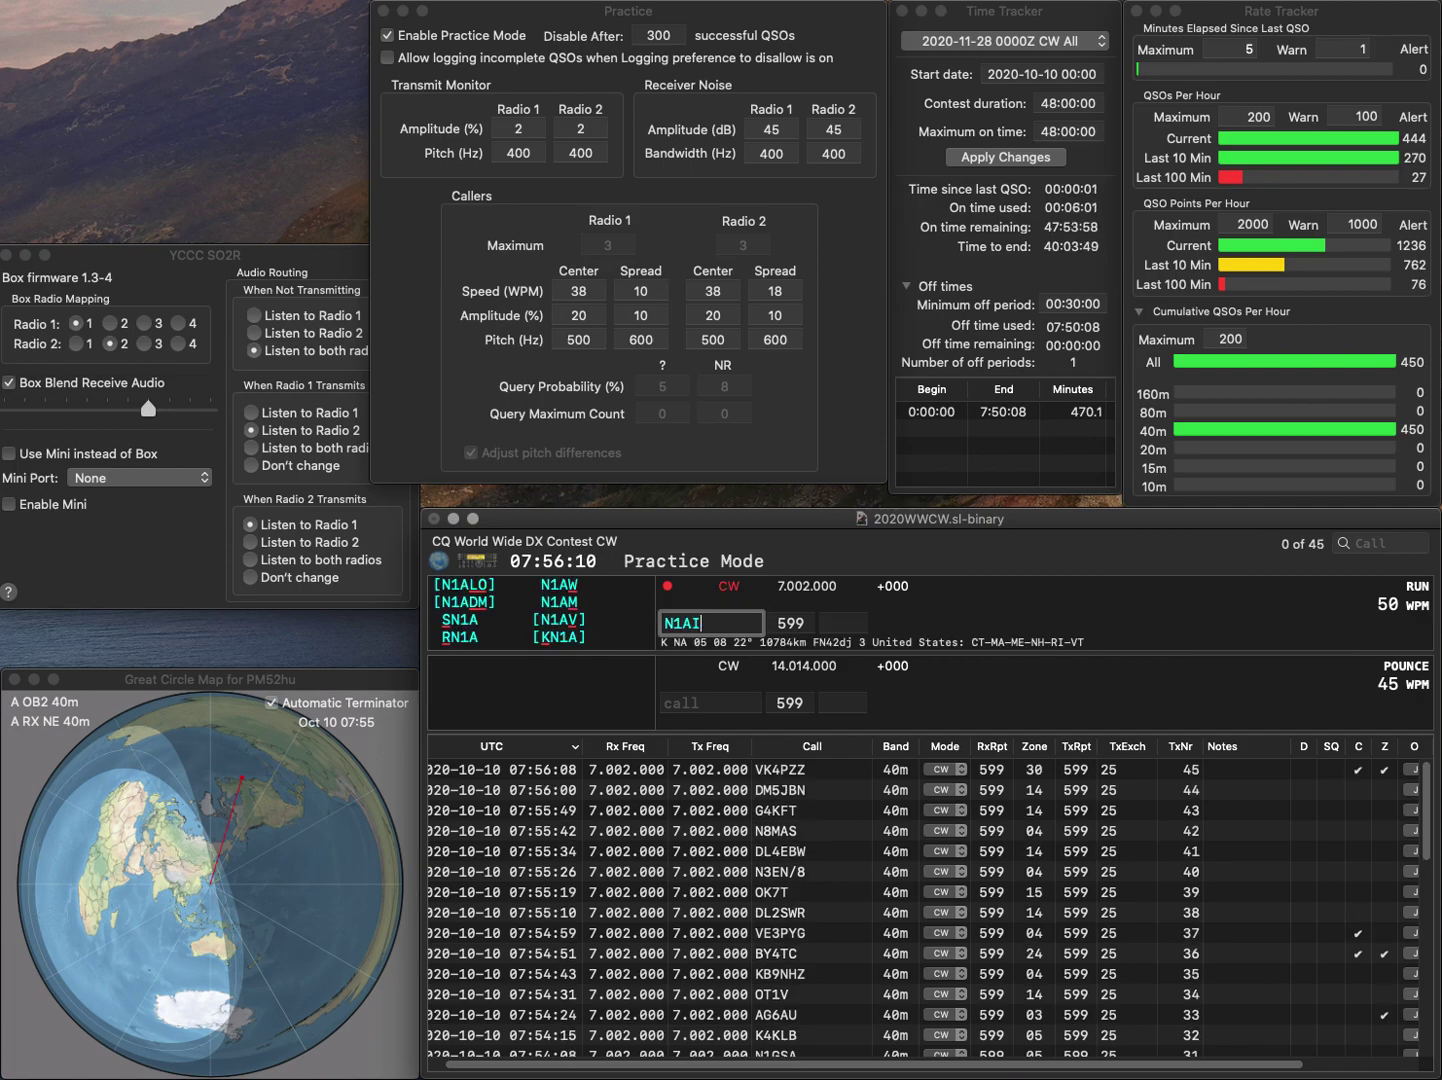
key(Return)
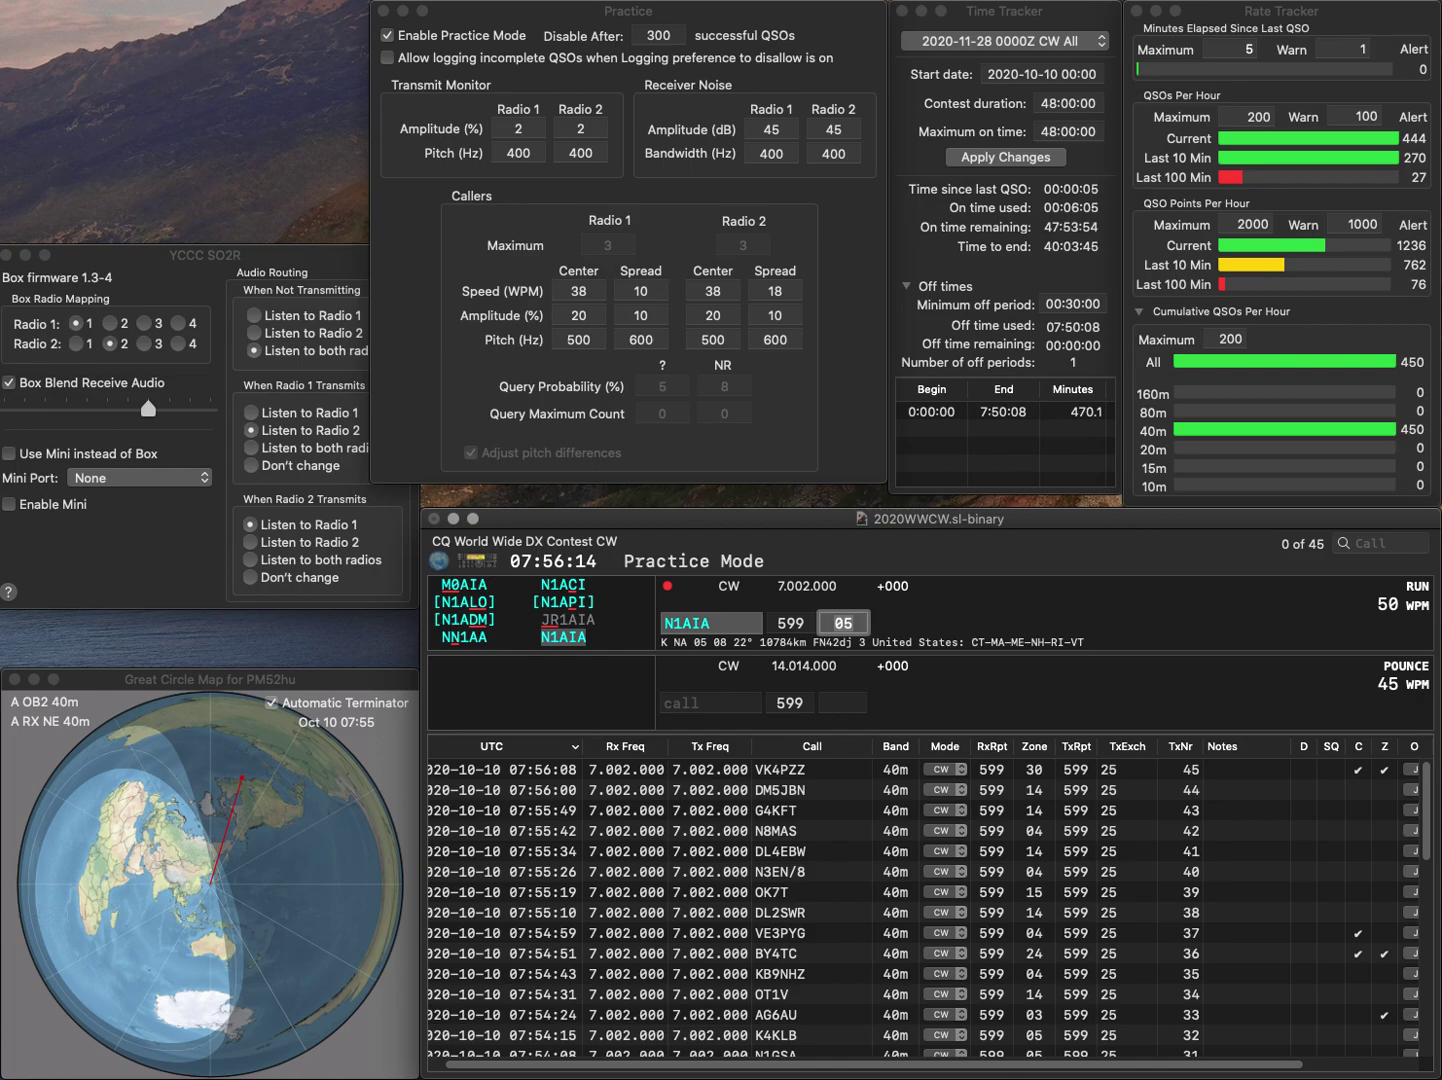
key(Return)
text(W8)
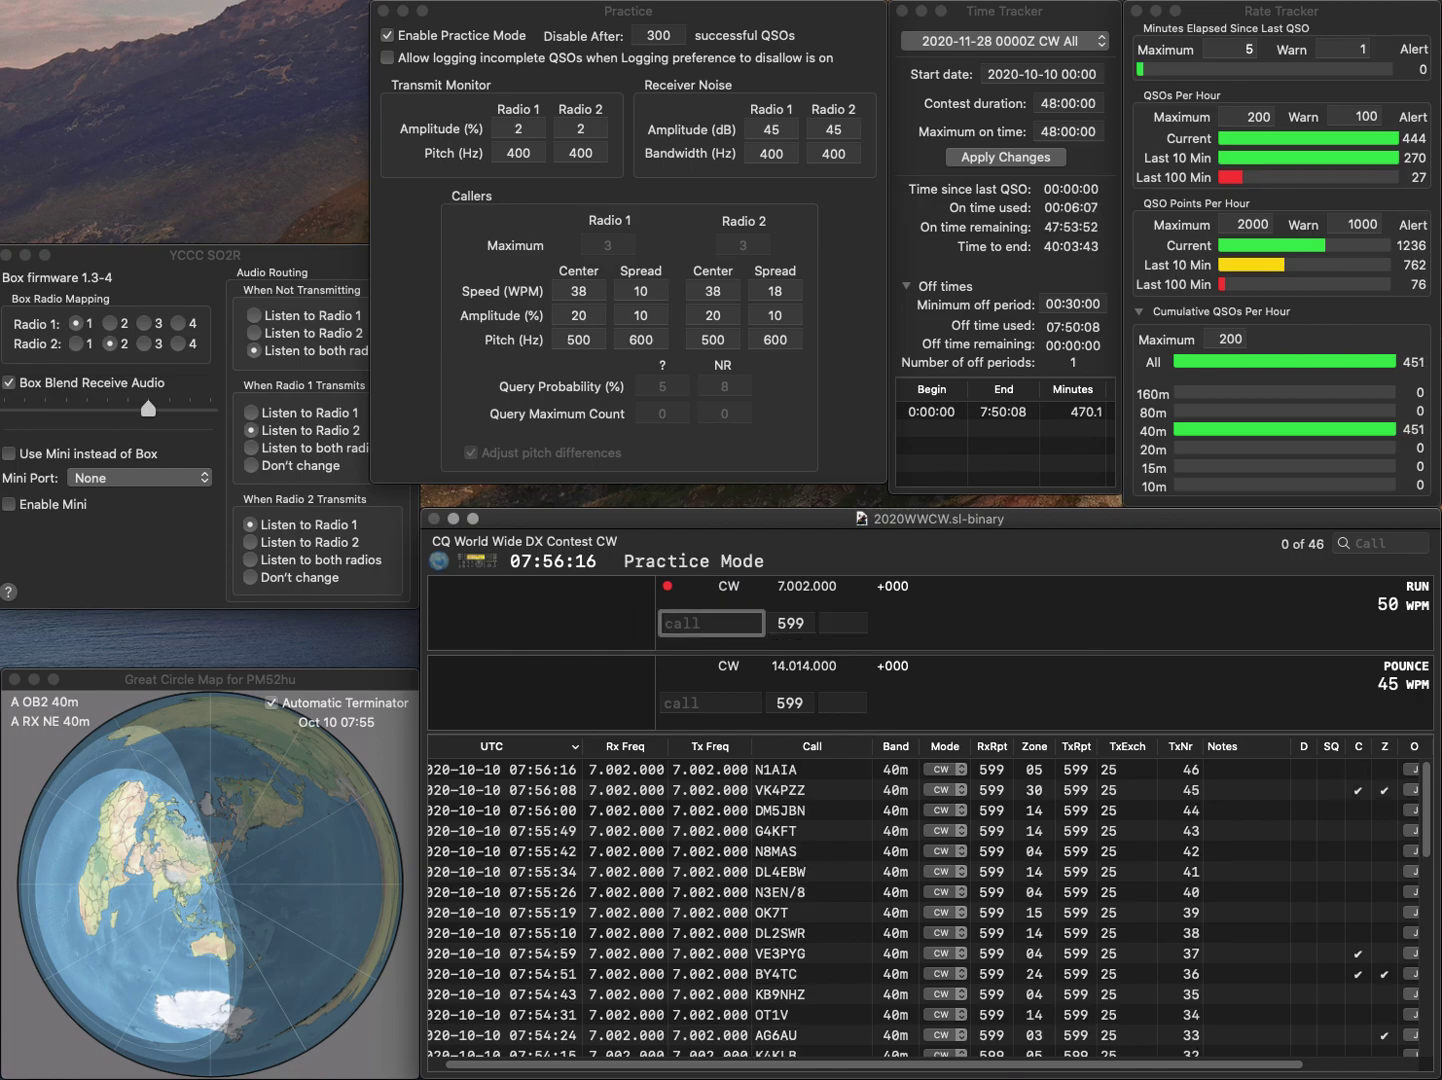
text(BSA)
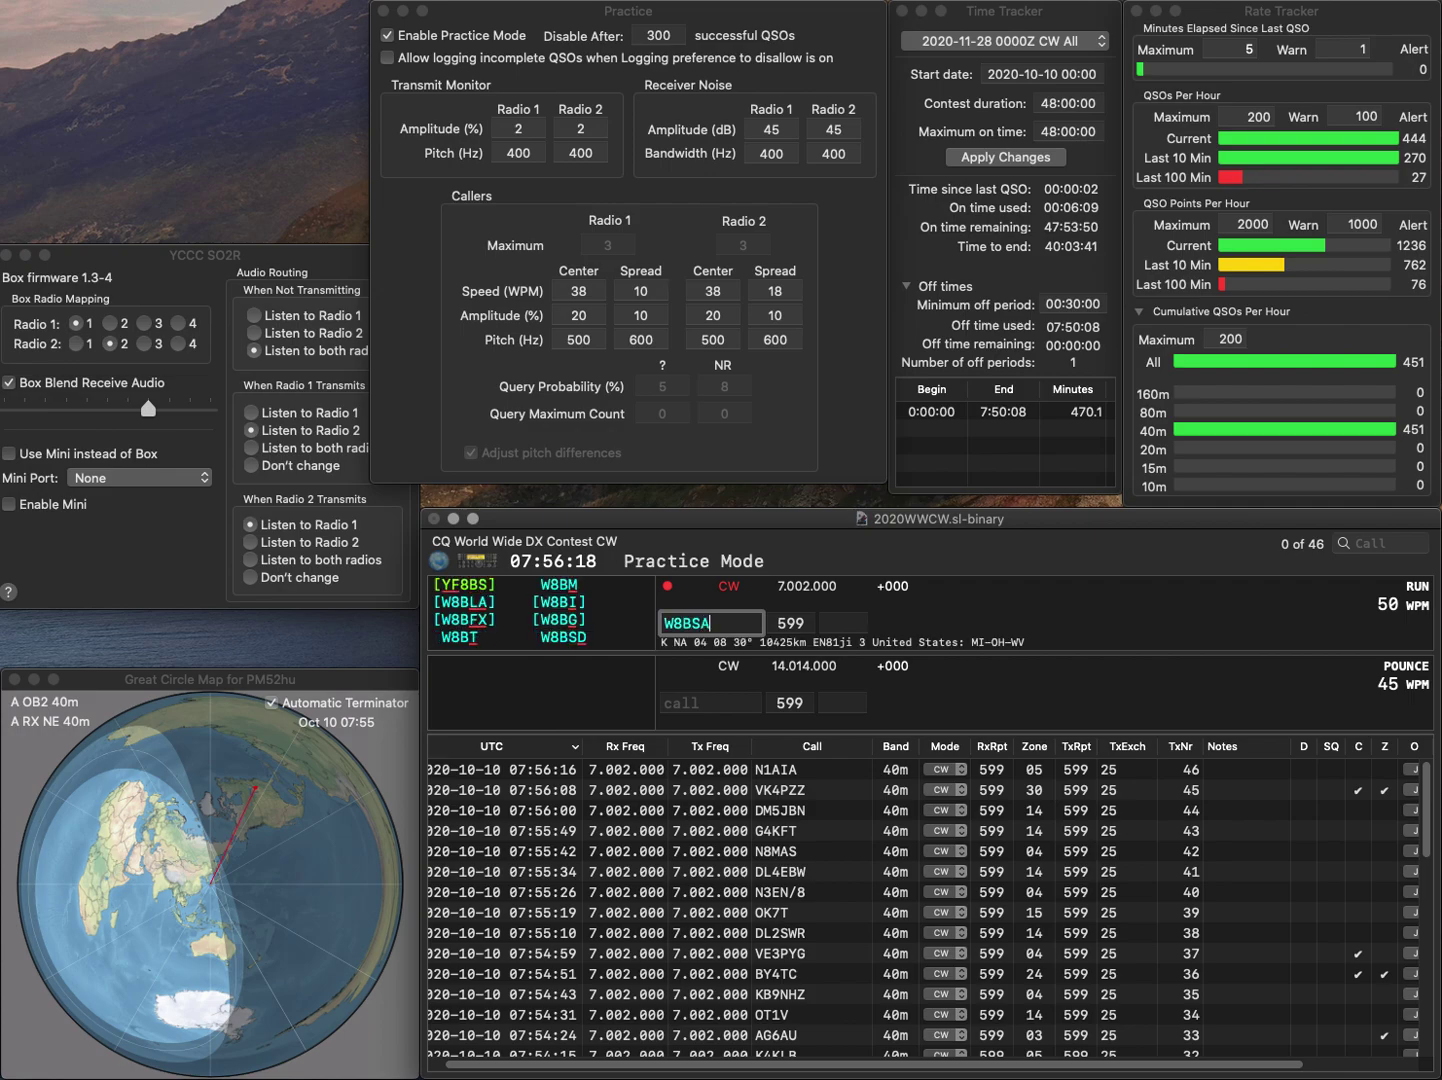
key(BackSpace)
key(BackSpace)
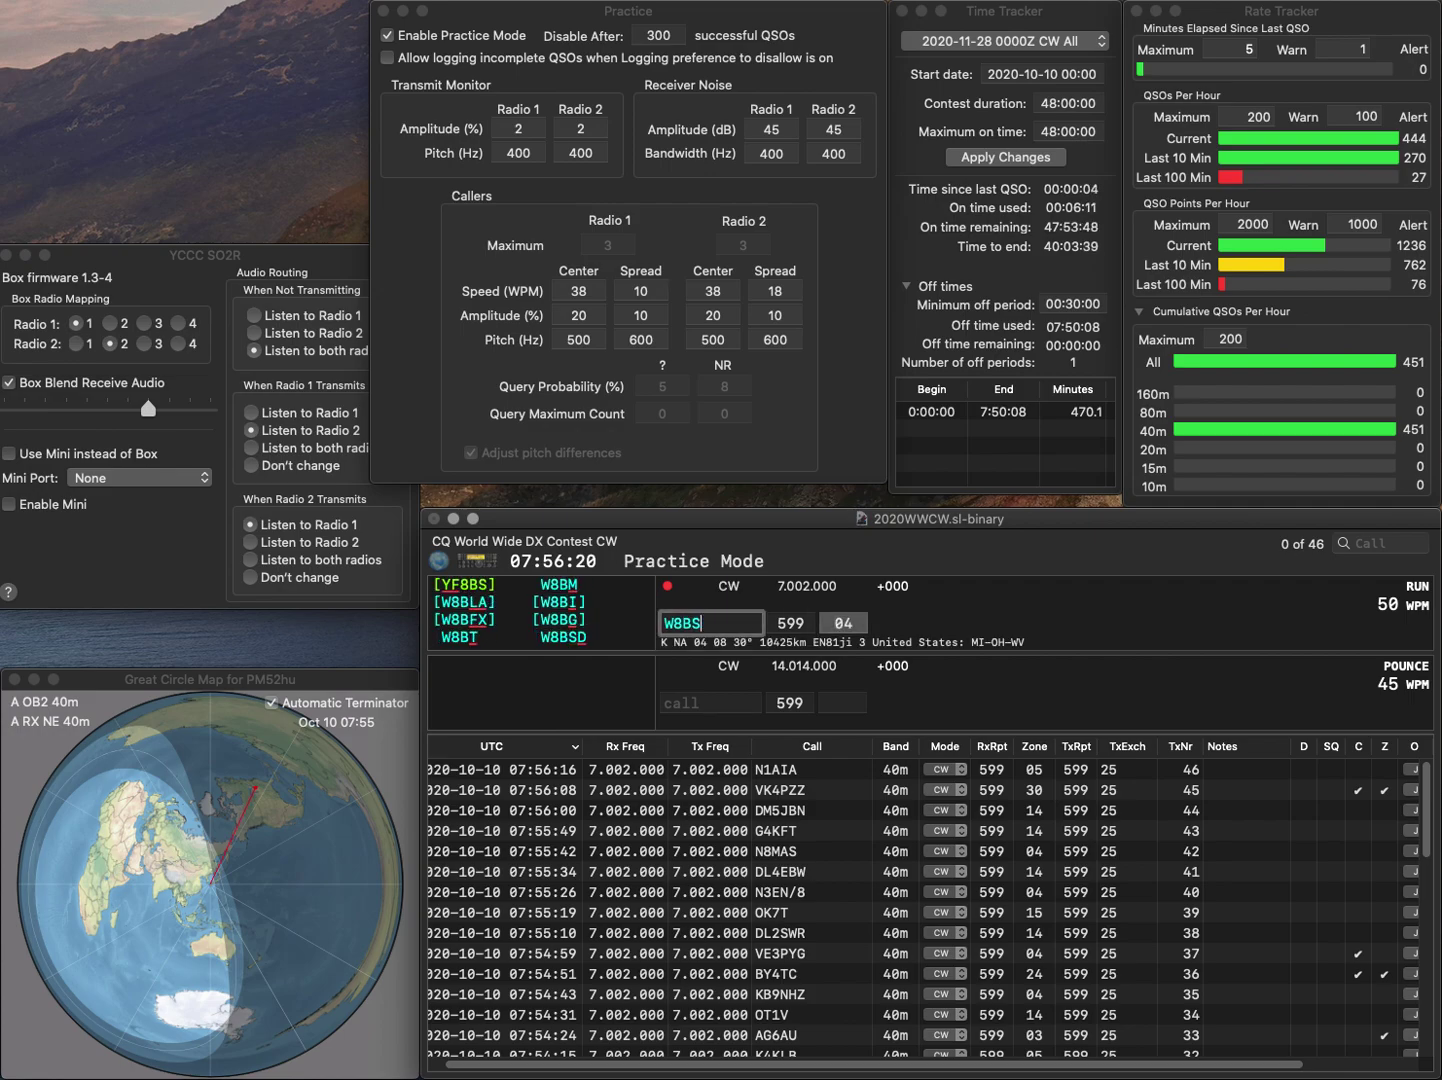
text(HA)
key(Tab)
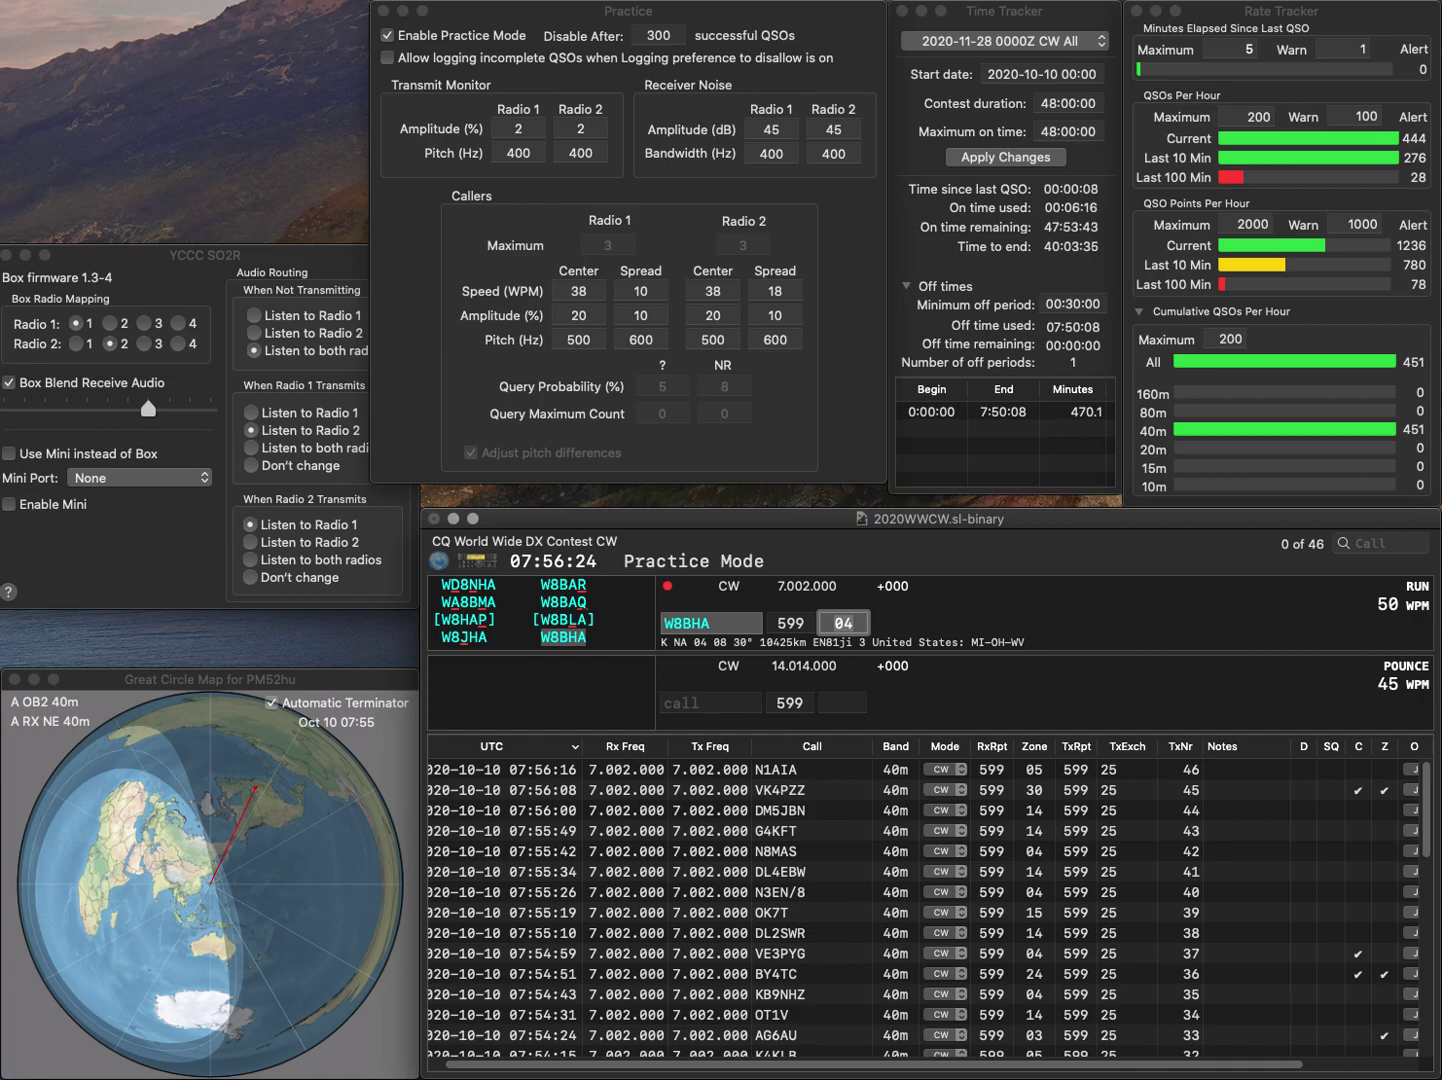
key(Return)
text(K3JGJ)
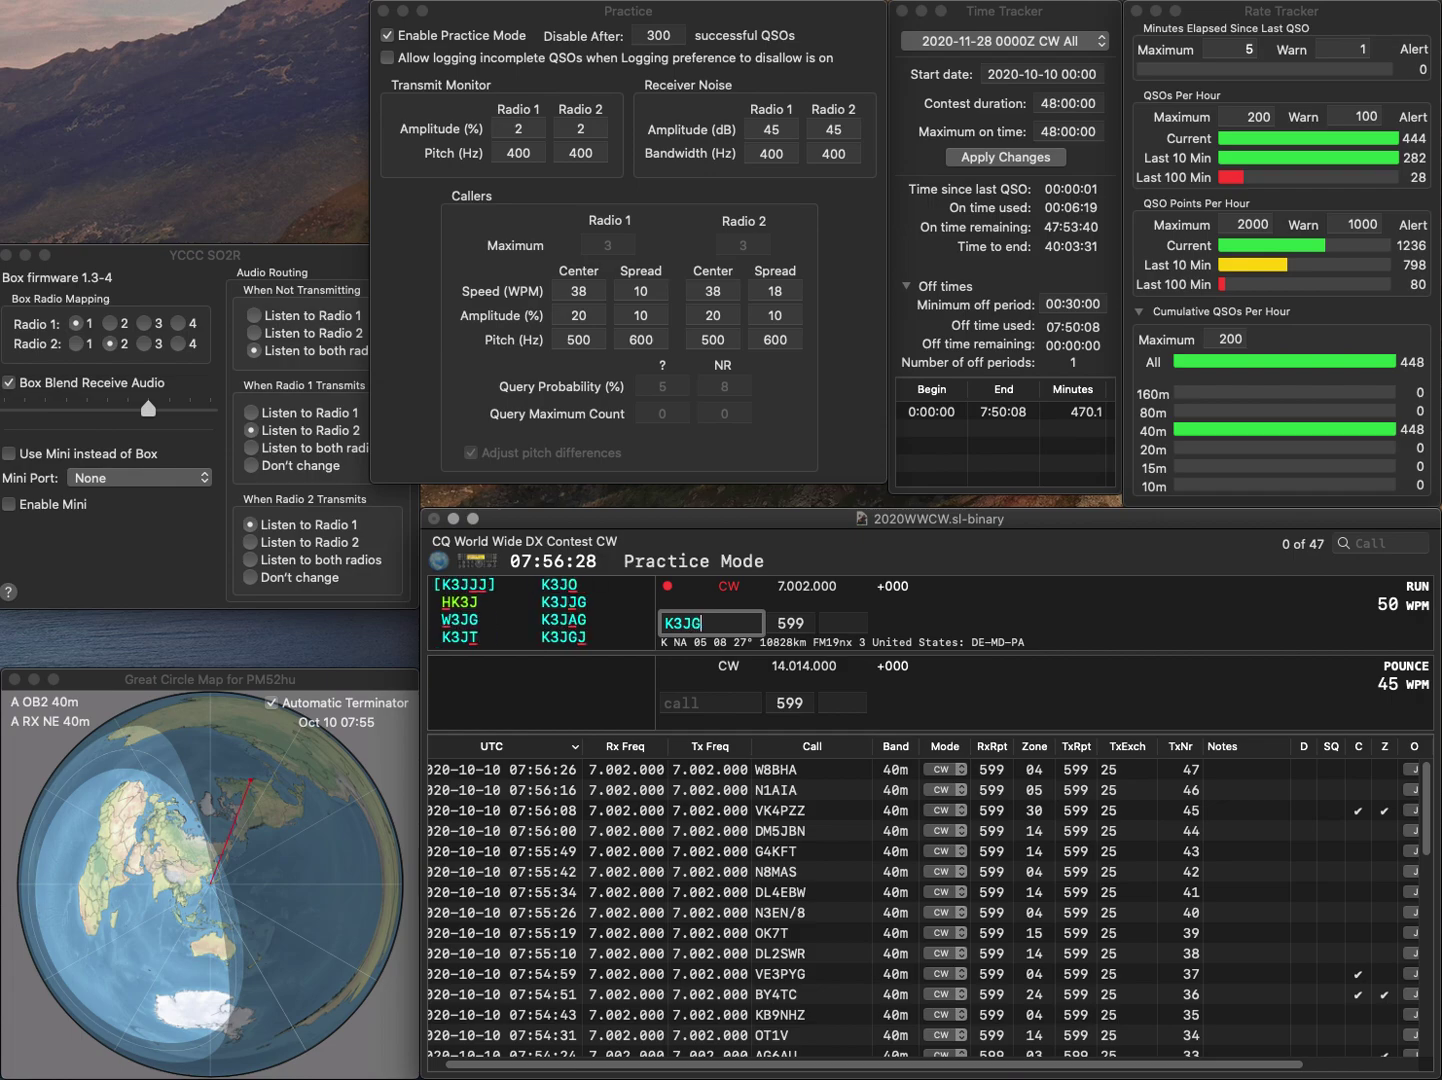
key(space)
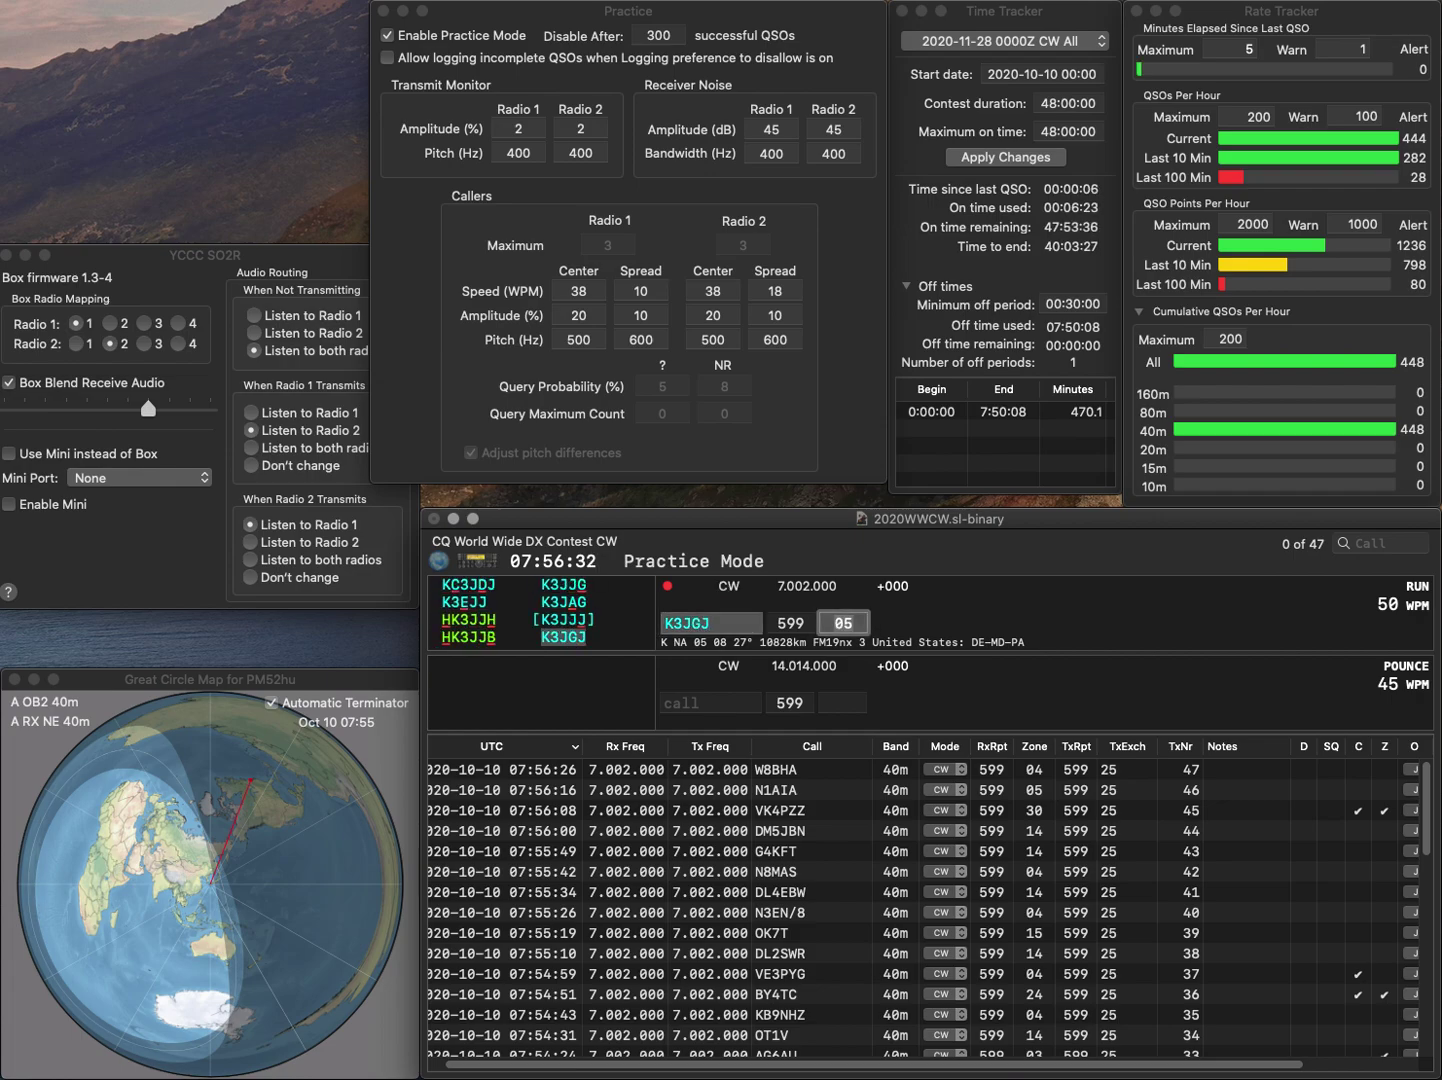
key(Return)
text(7AP)
key(Home)
text(AE)
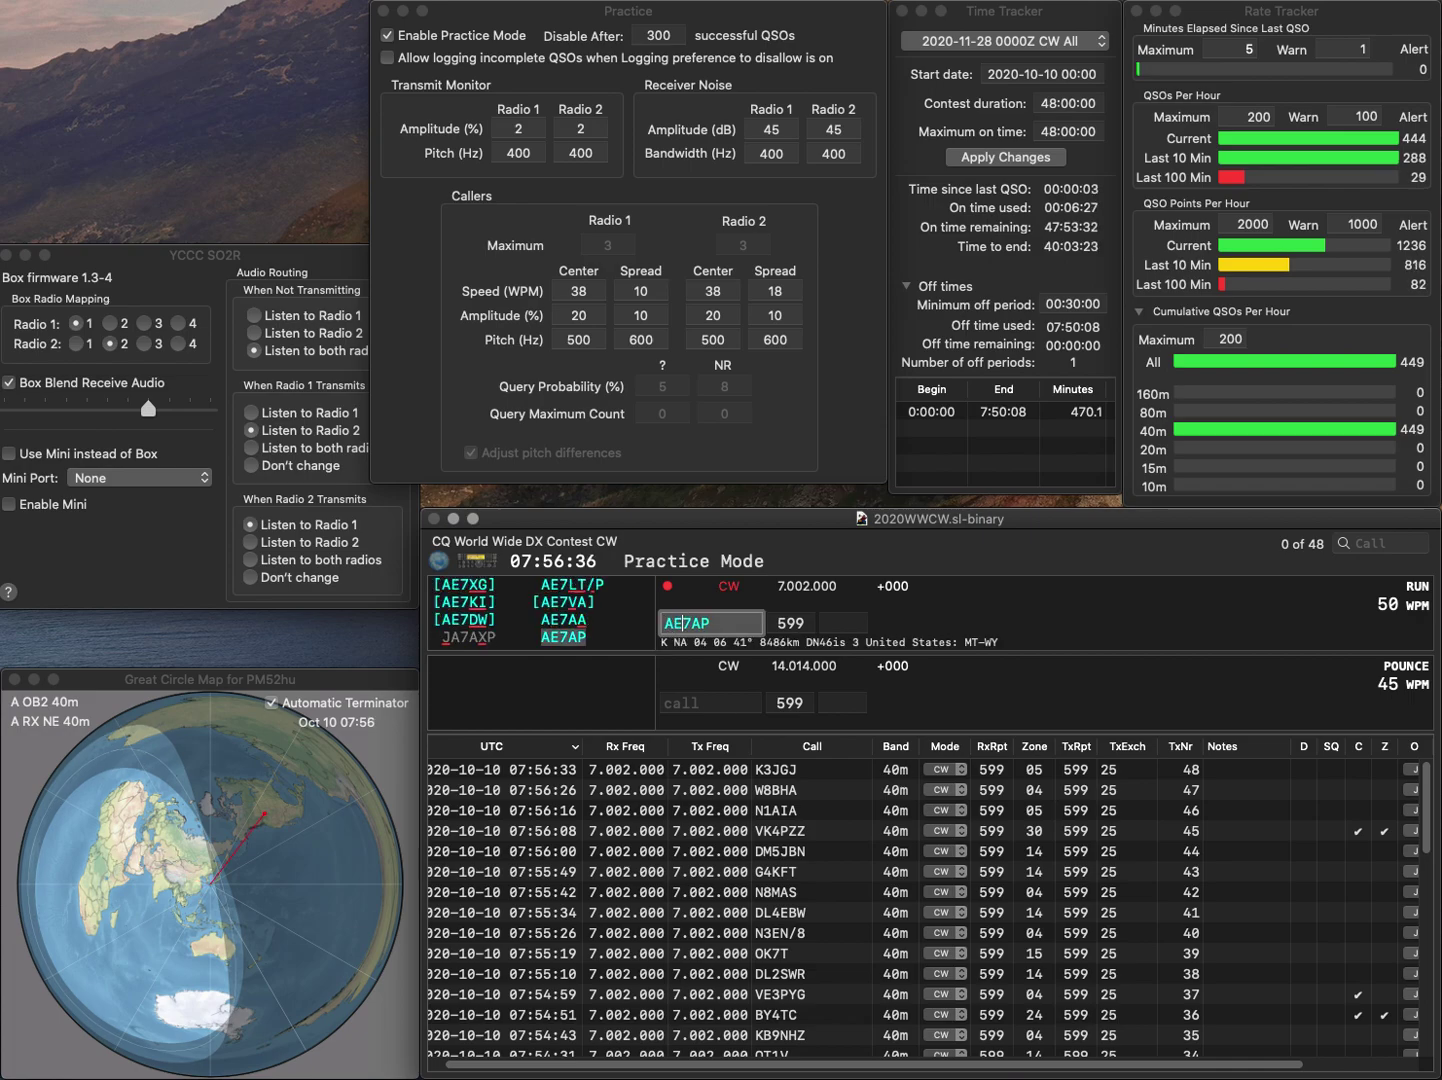
key(space)
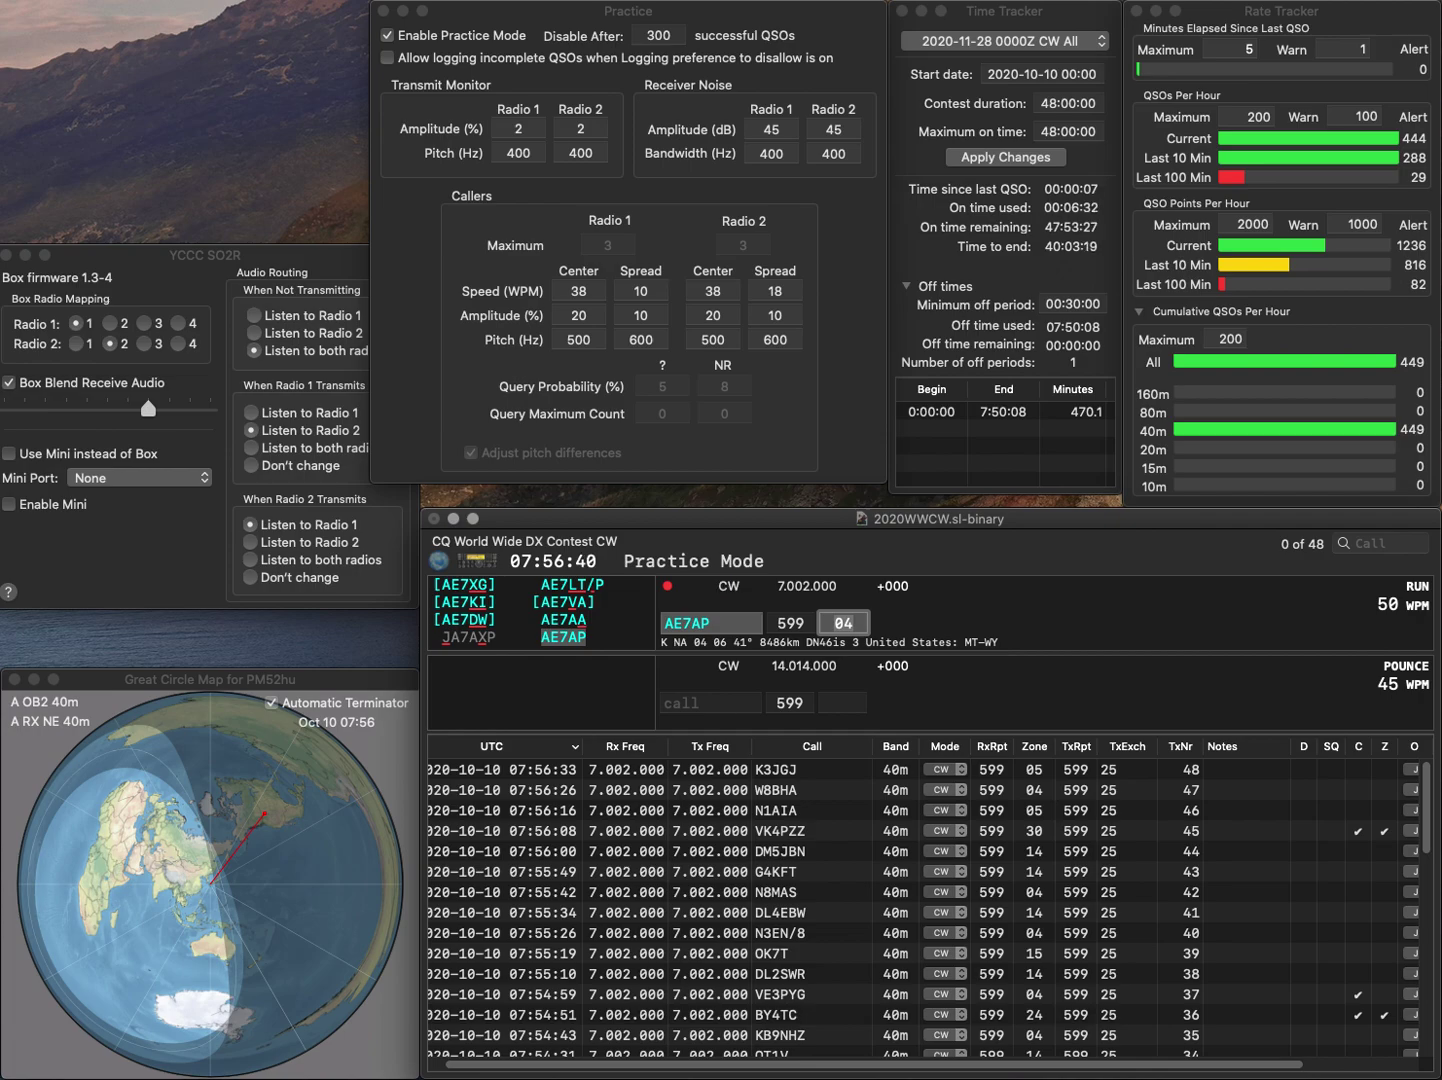
key(Return)
text(W3G)
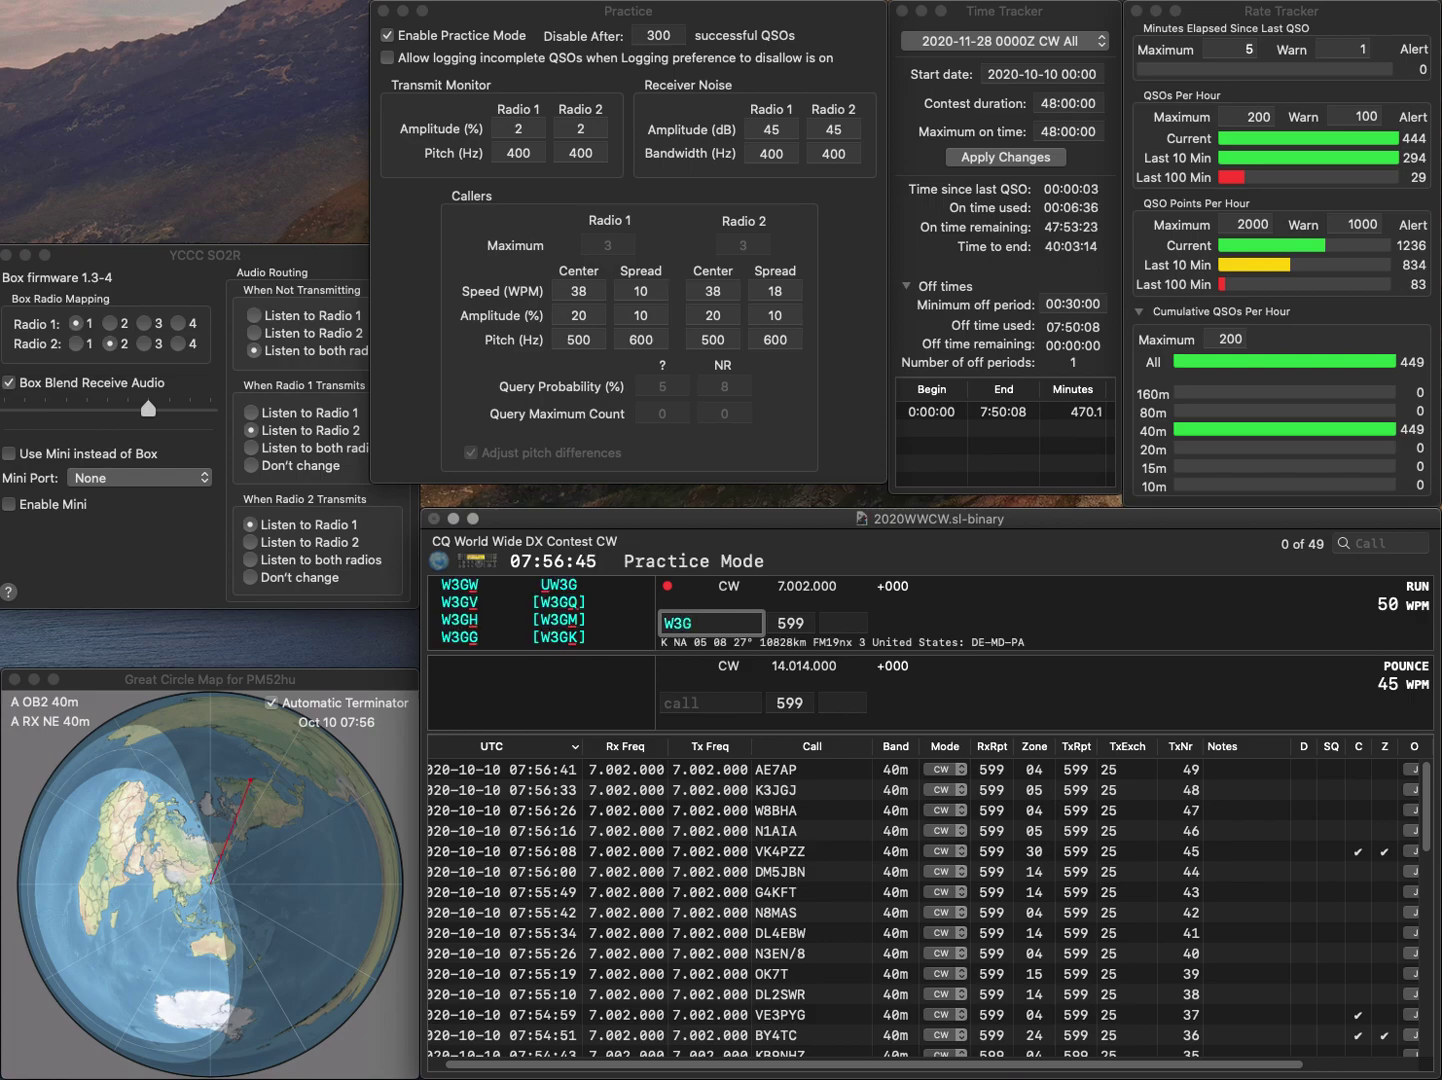
text(W)
key(space)
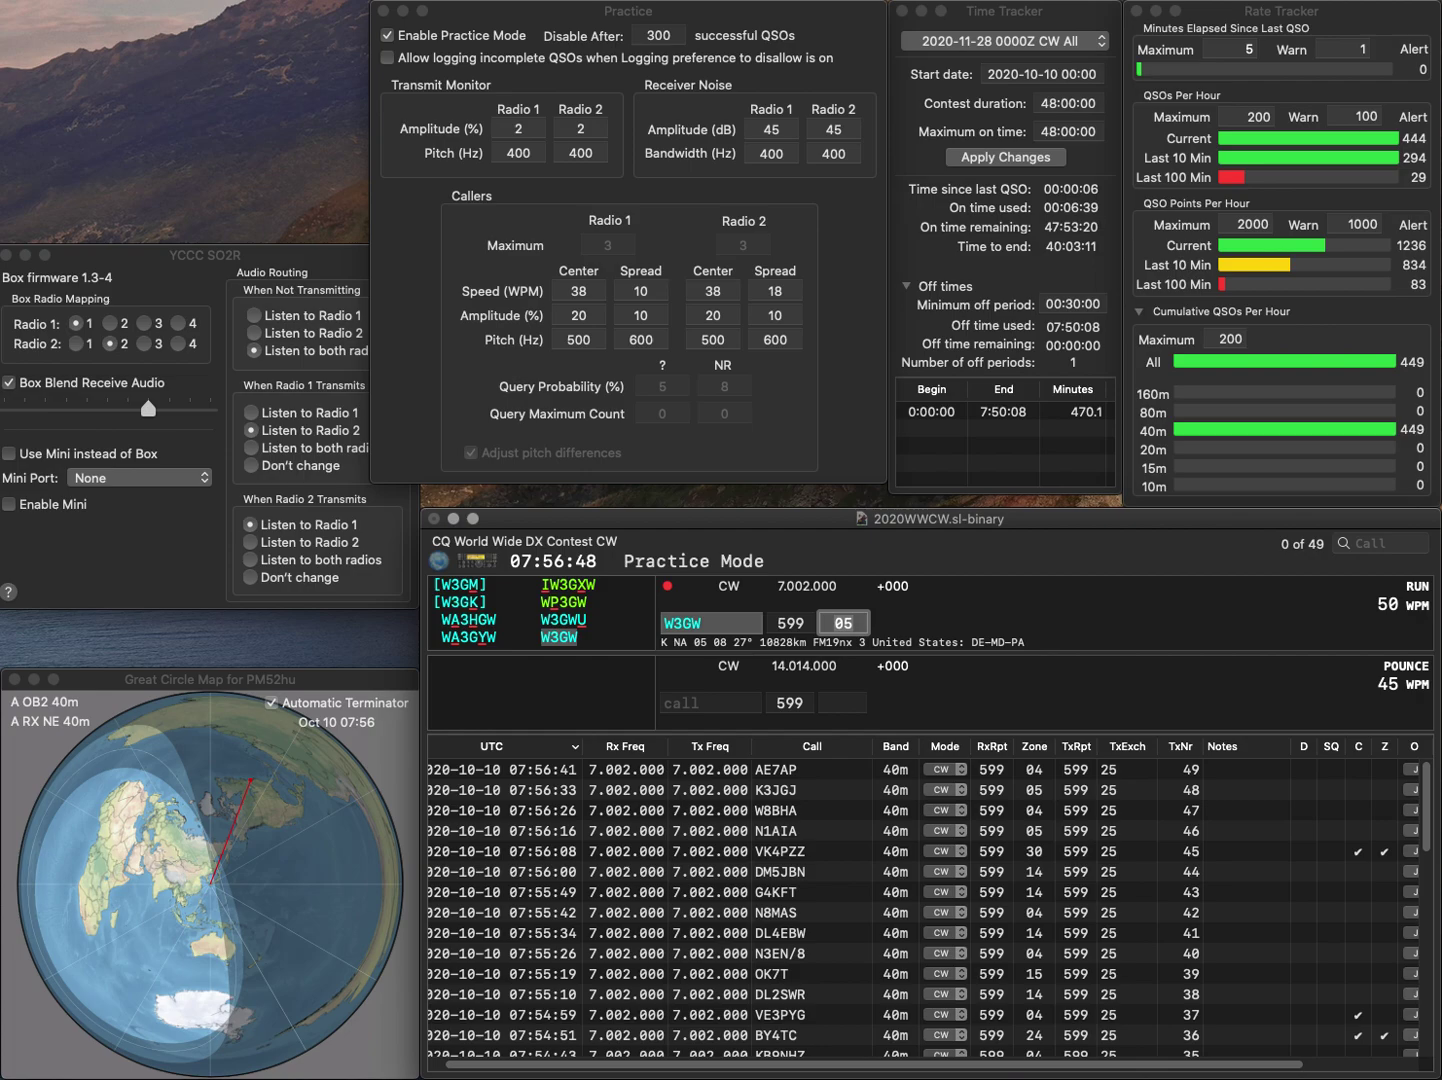
key(Return)
text(W4ACW)
key(Return)
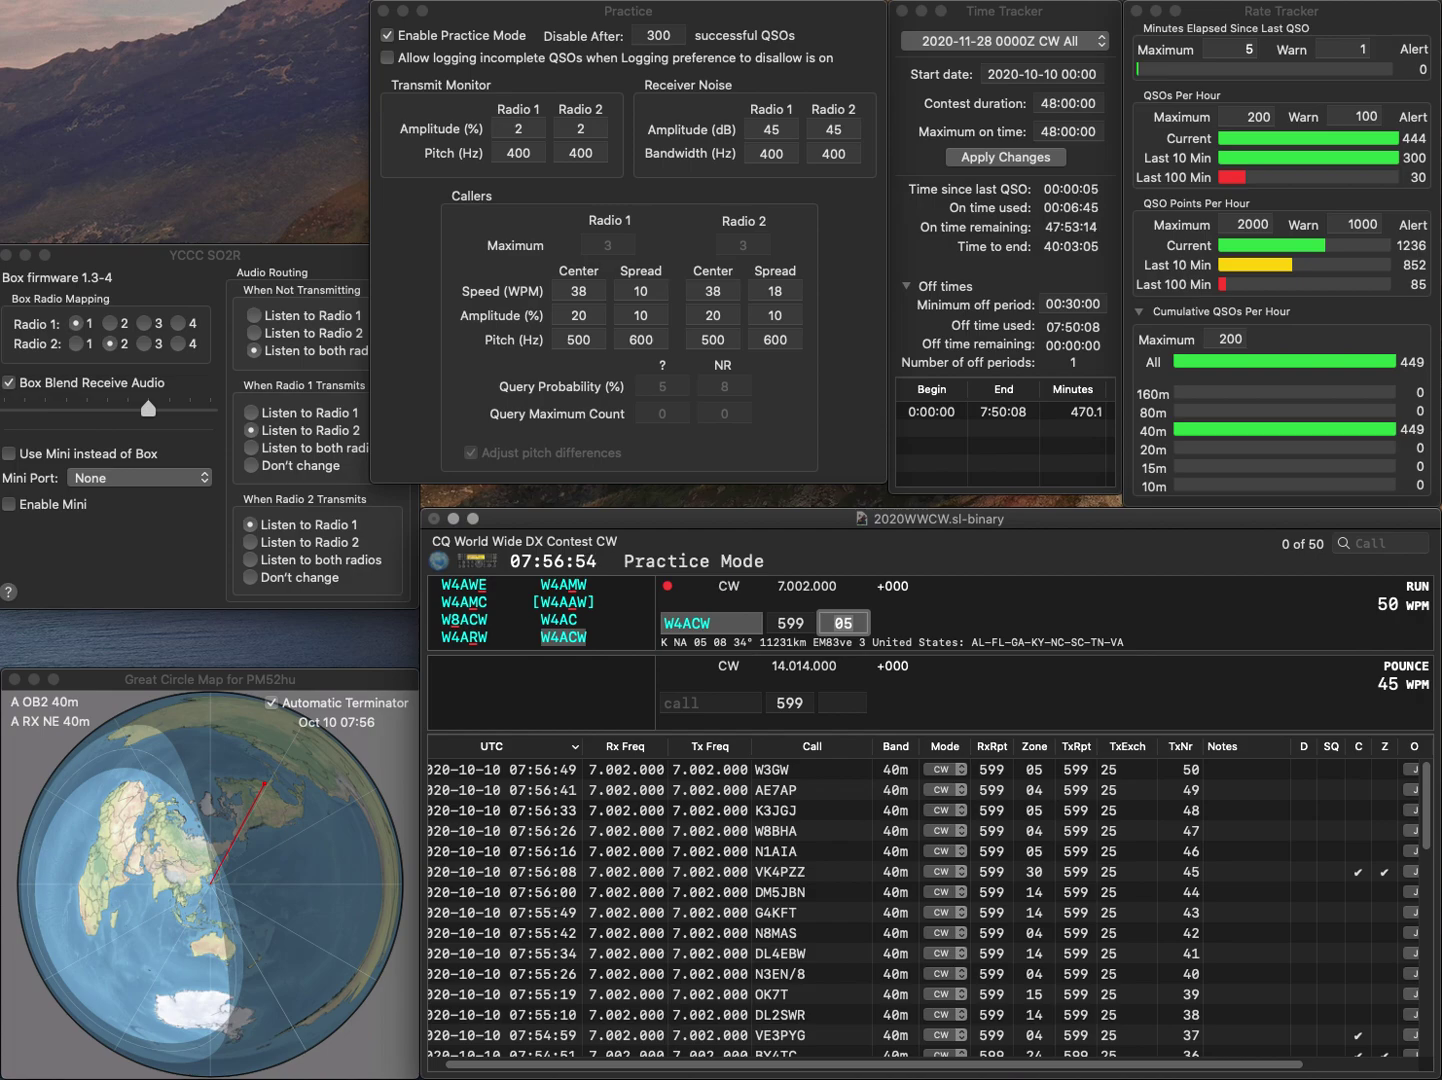
key(Return)
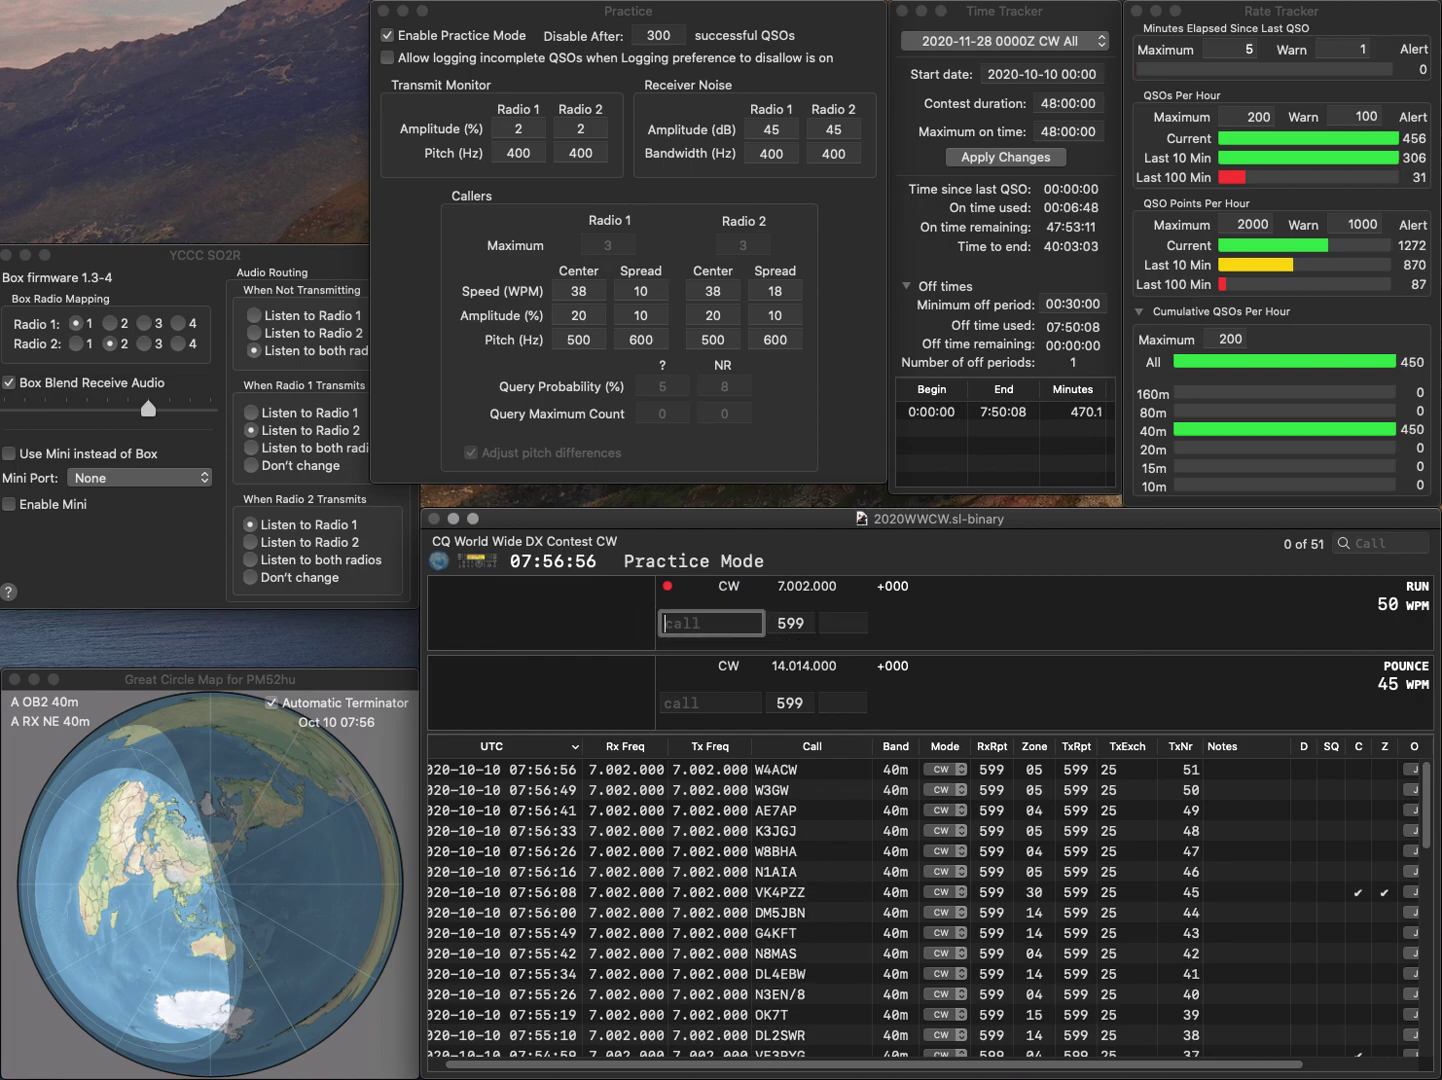
text(EW/R)
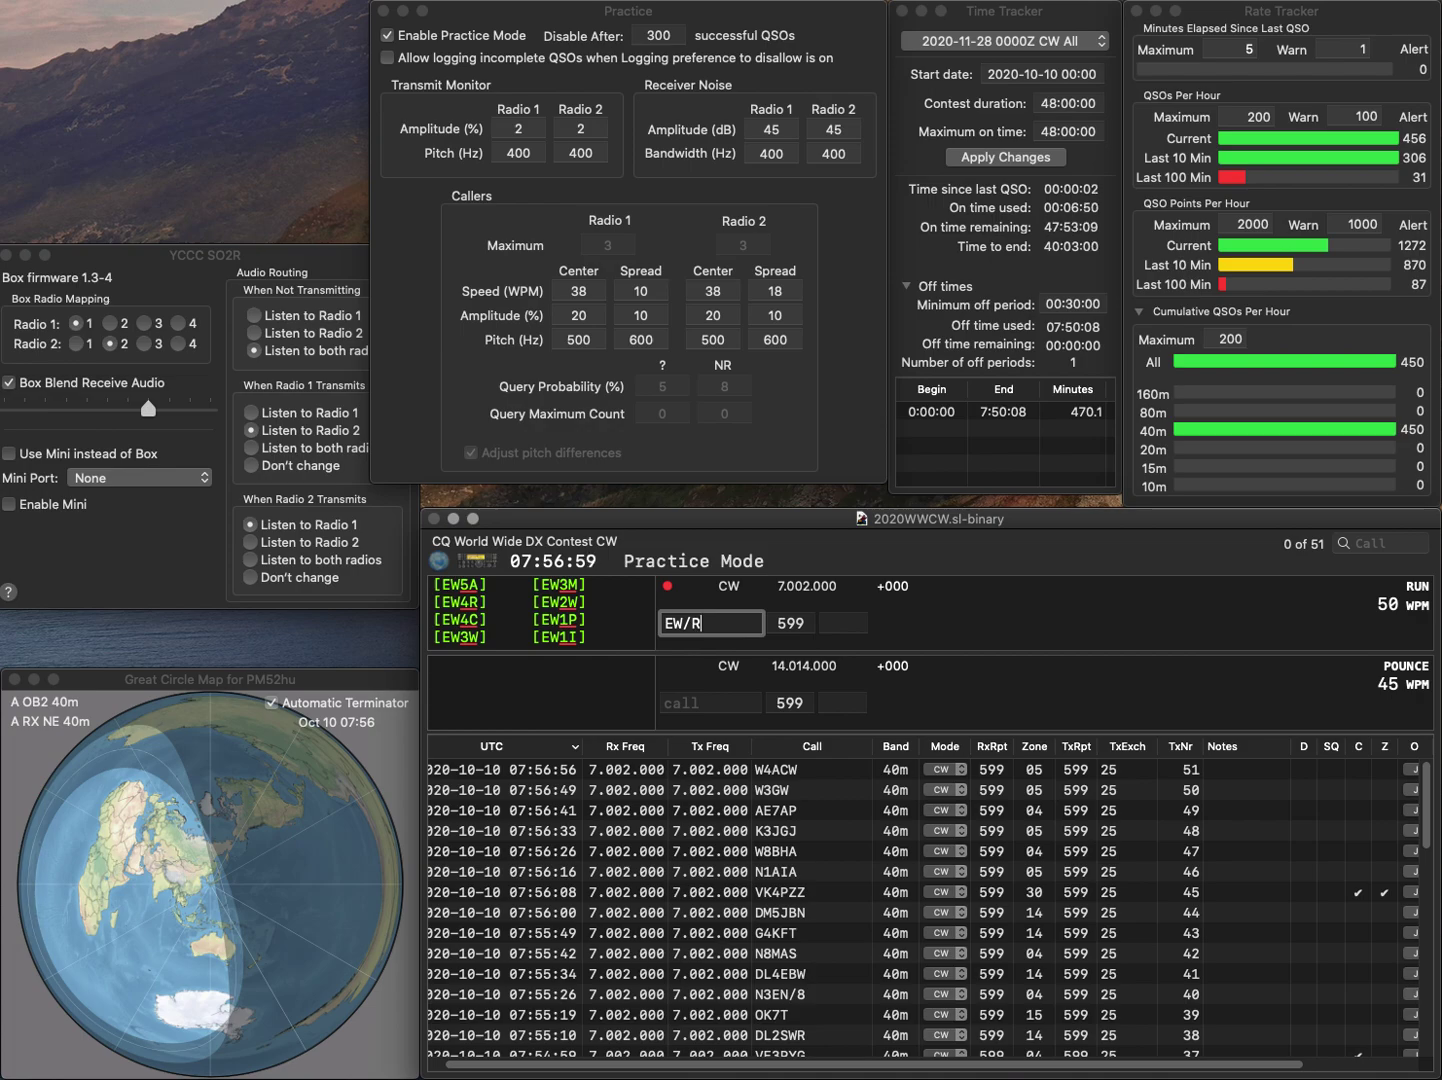
text(1AT)
key(Return)
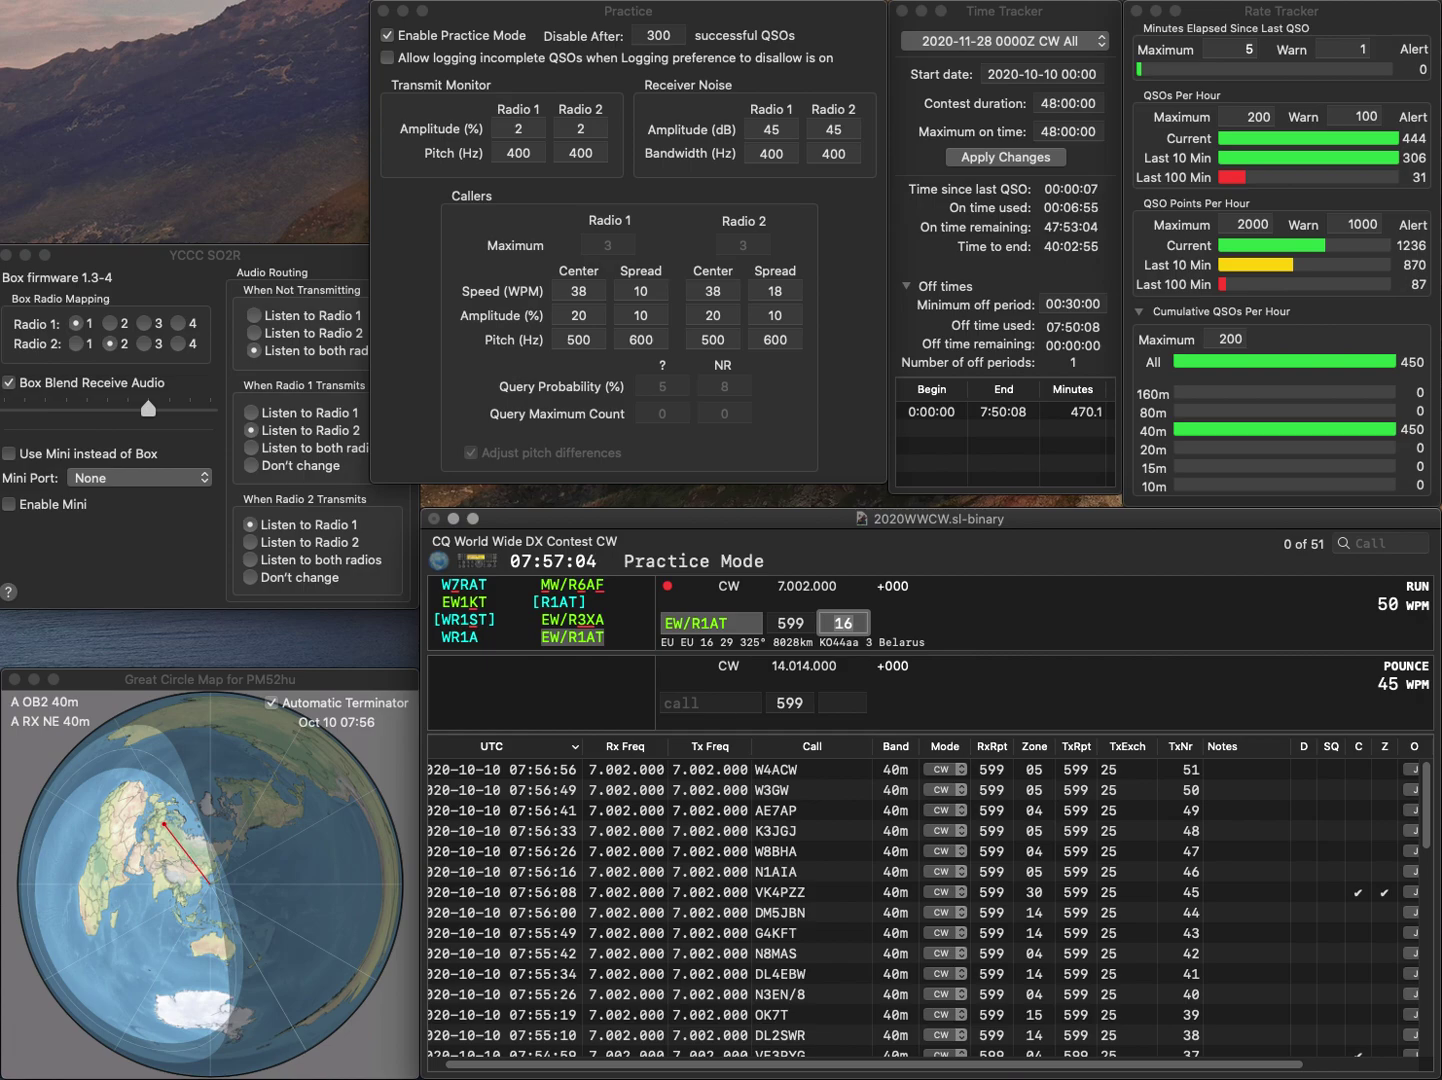
key(Return)
text(N)
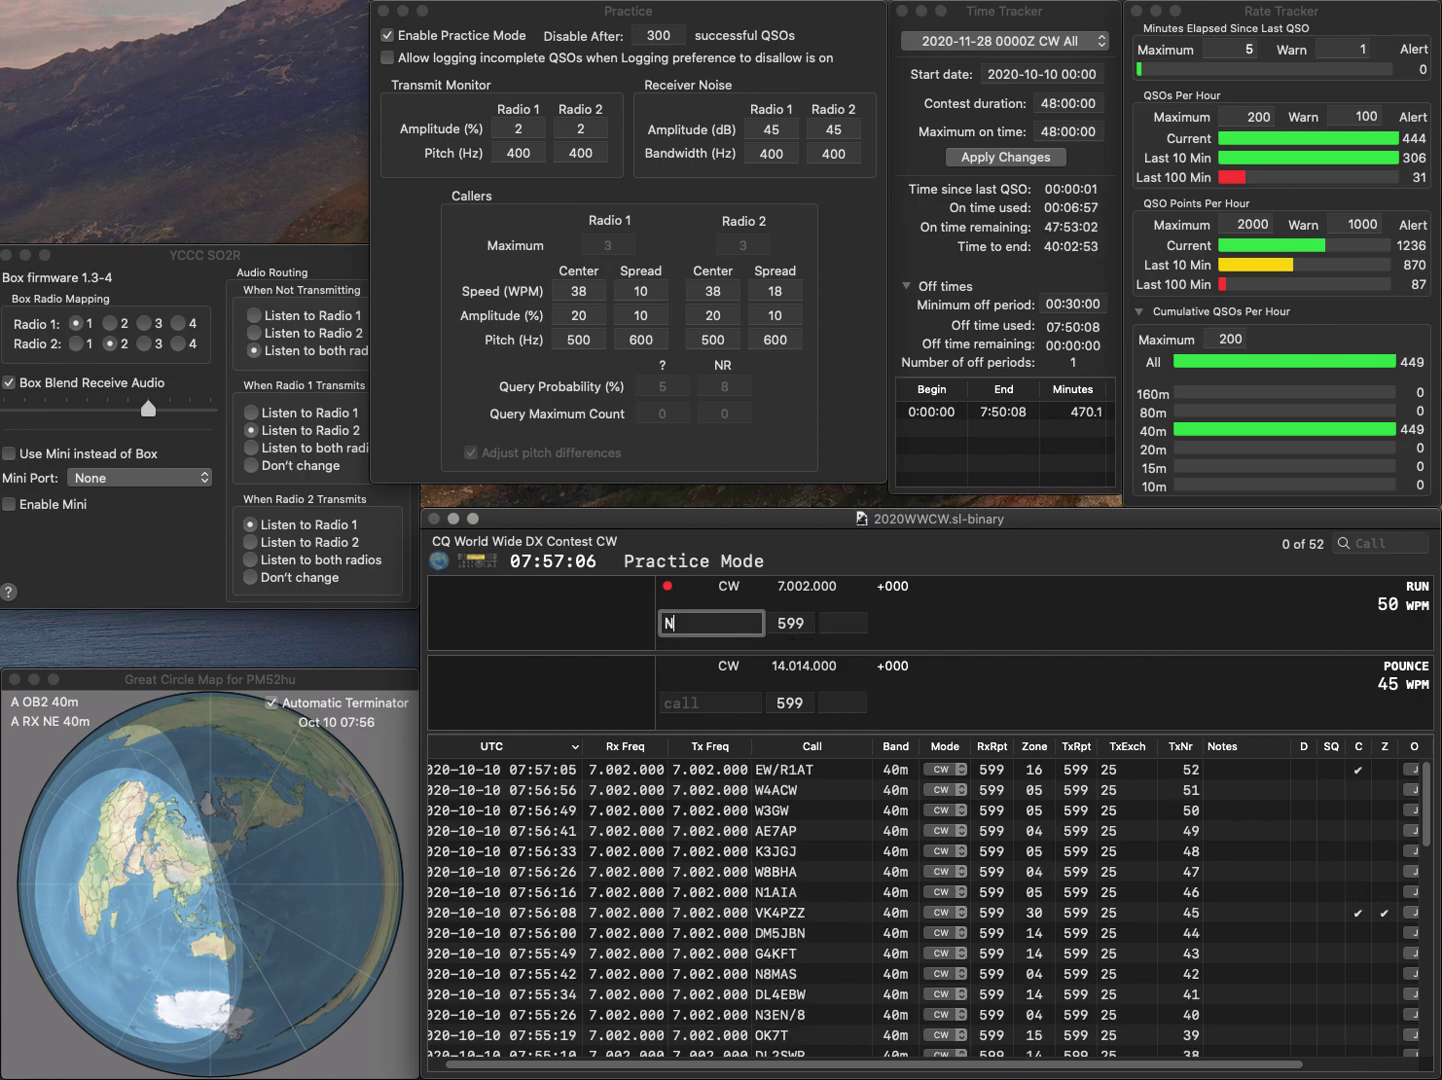
text(0MK)
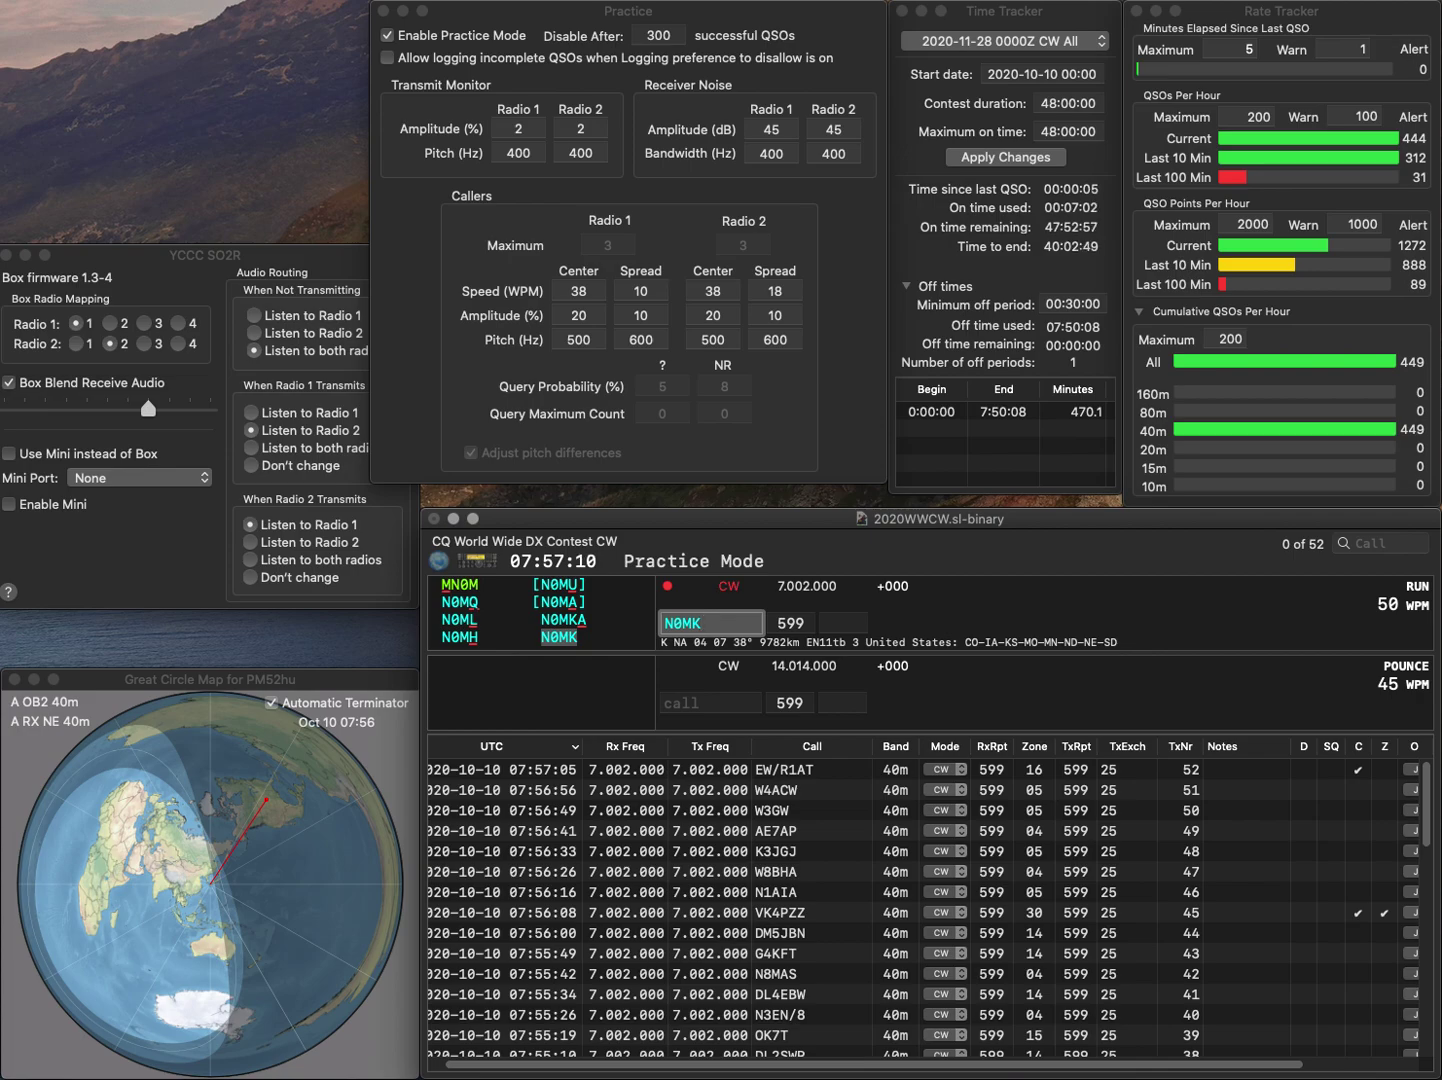
key(Tab)
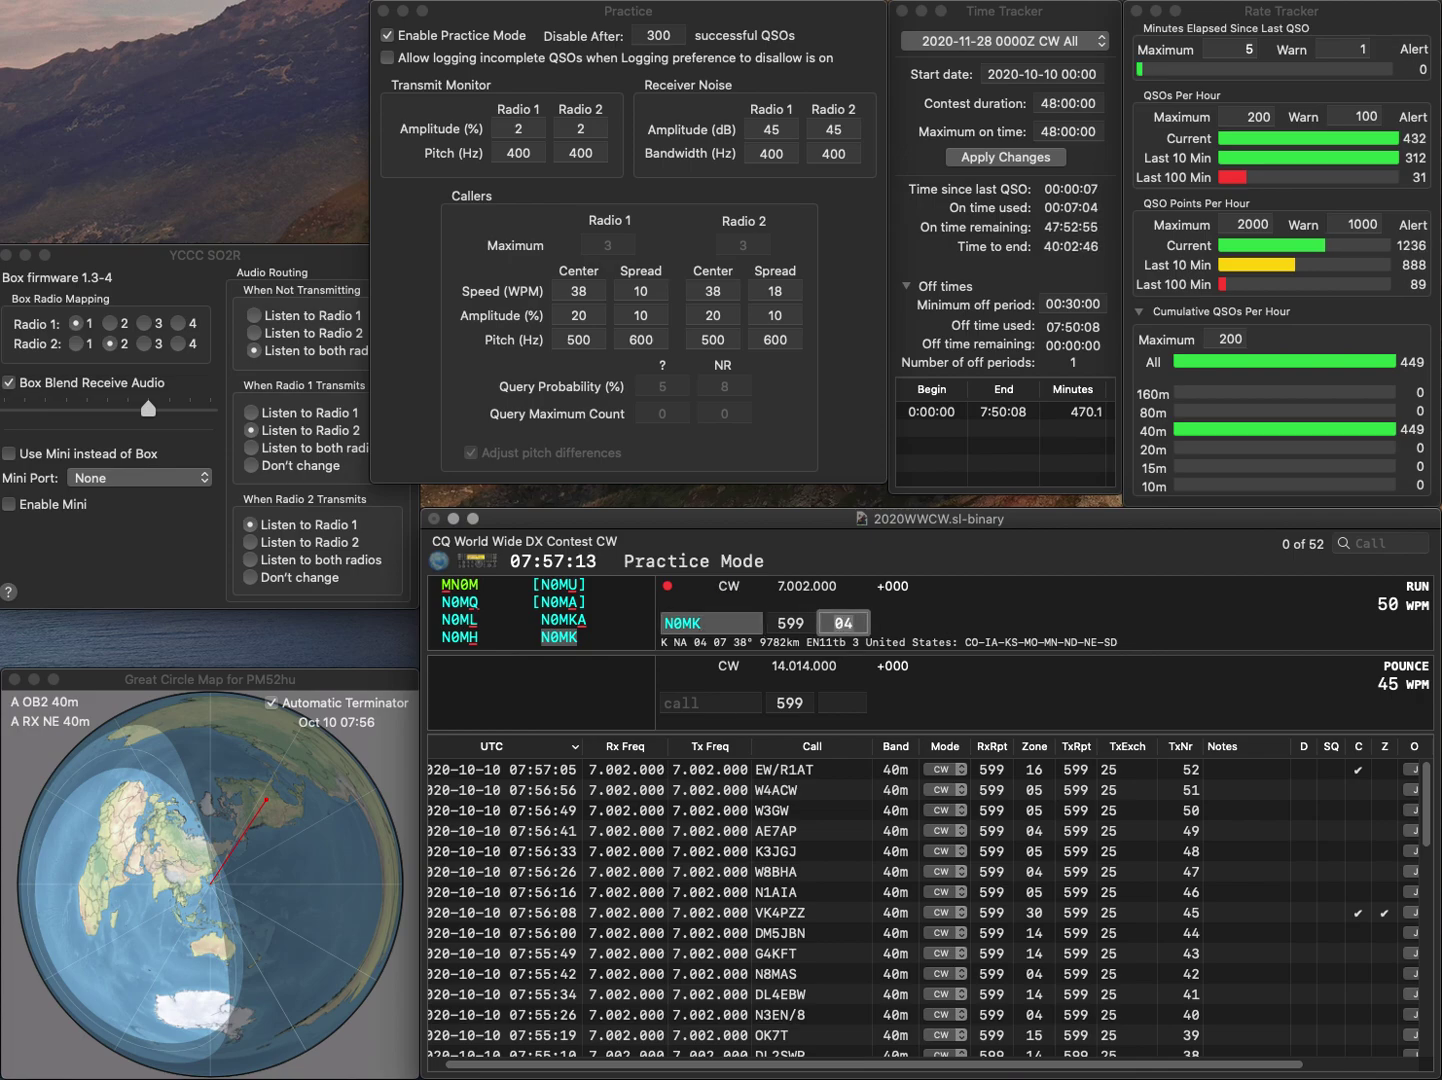
key(Return)
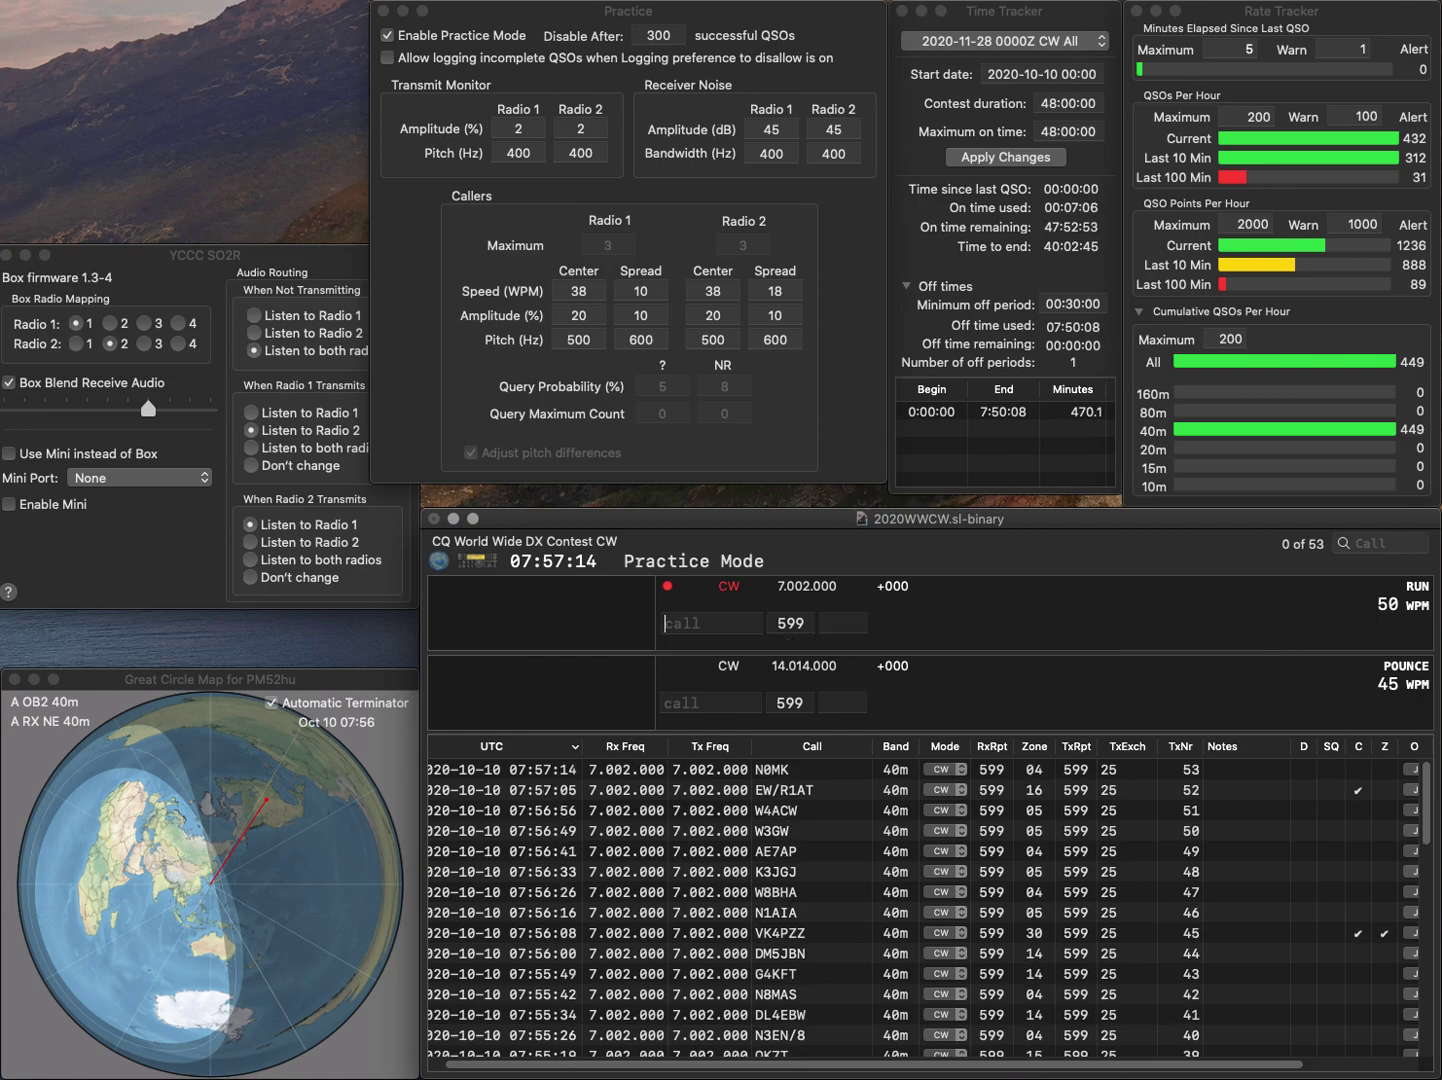
text(K4HRK)
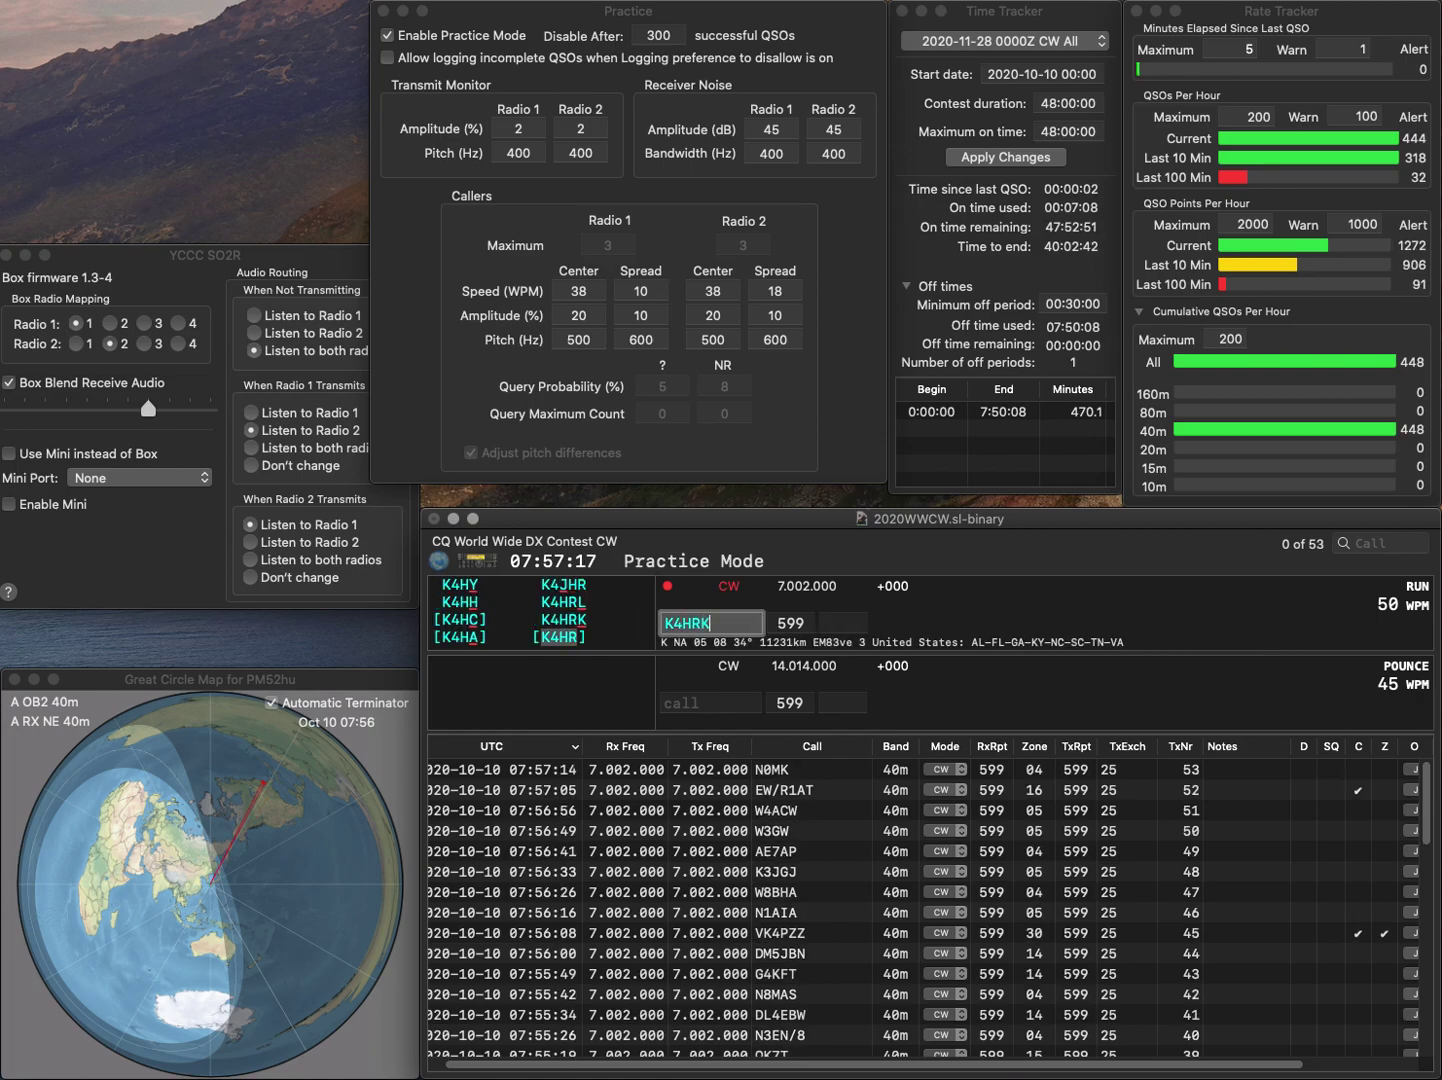
key(Return)
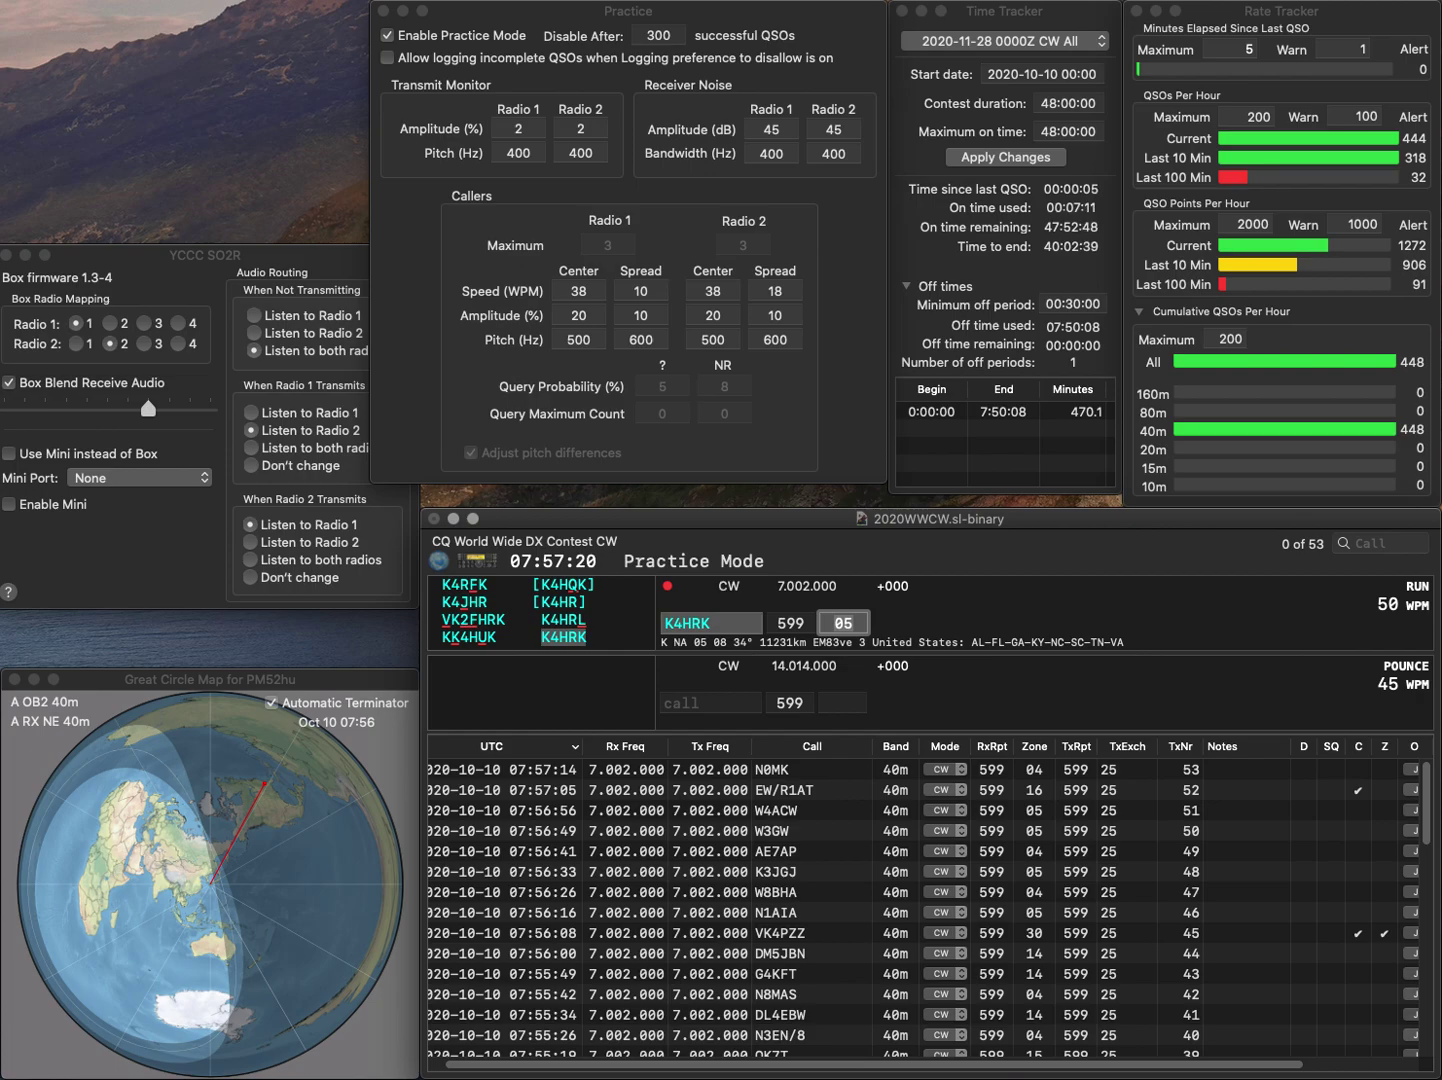
key(Return)
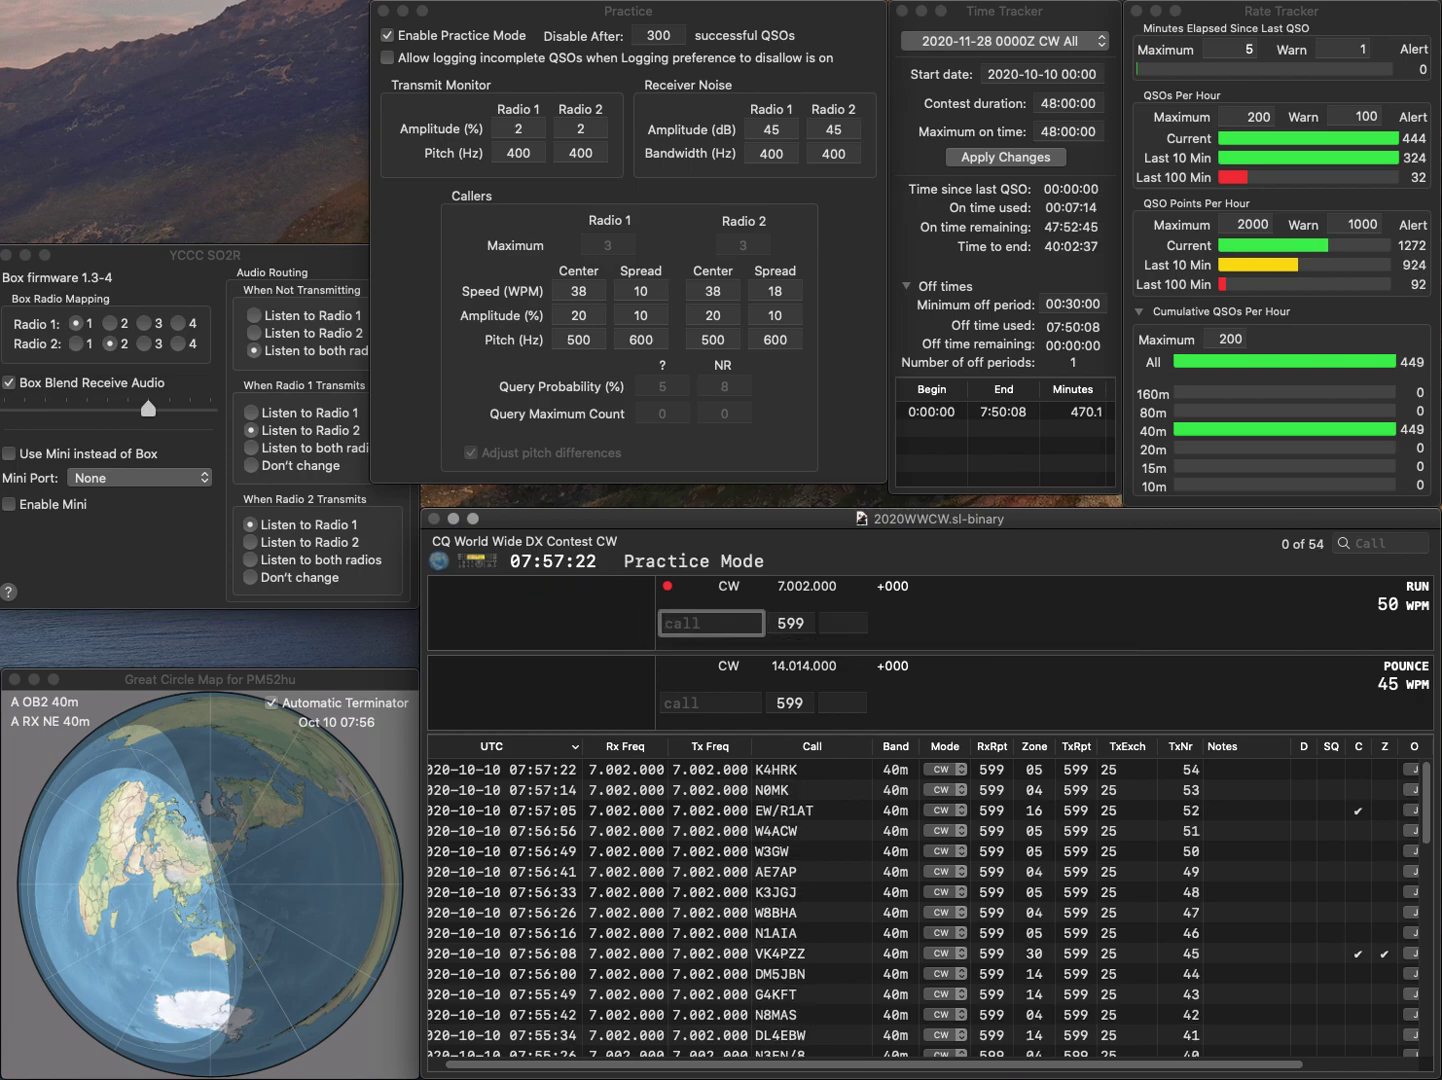
text(G5XZE)
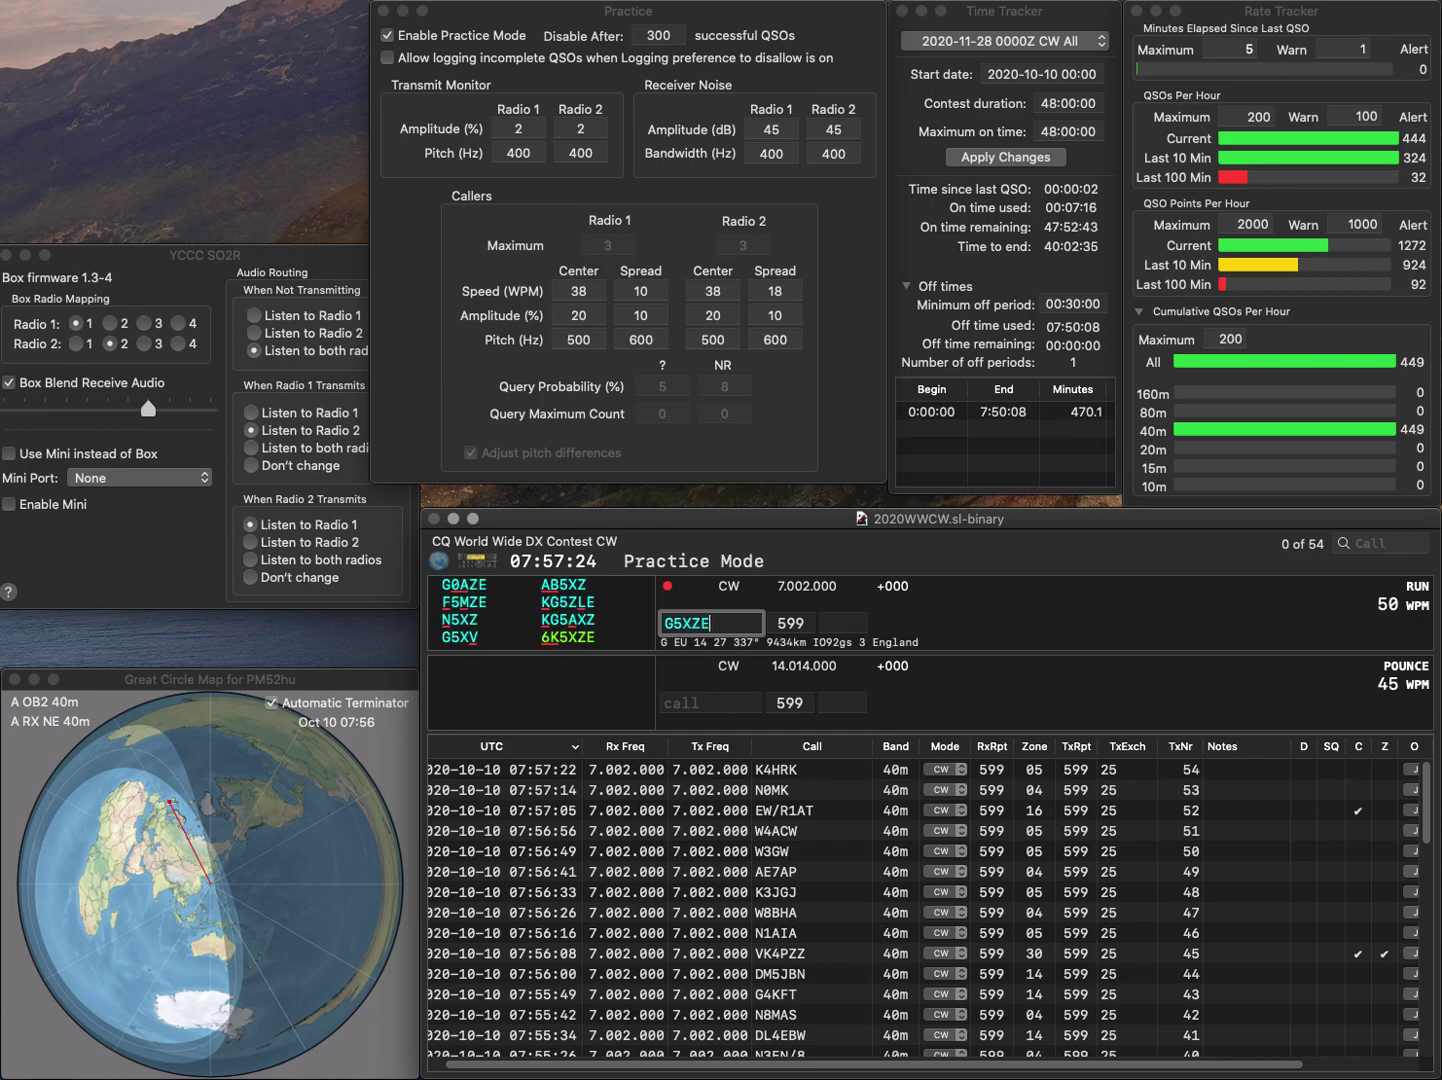
key(Home)
key(Delete)
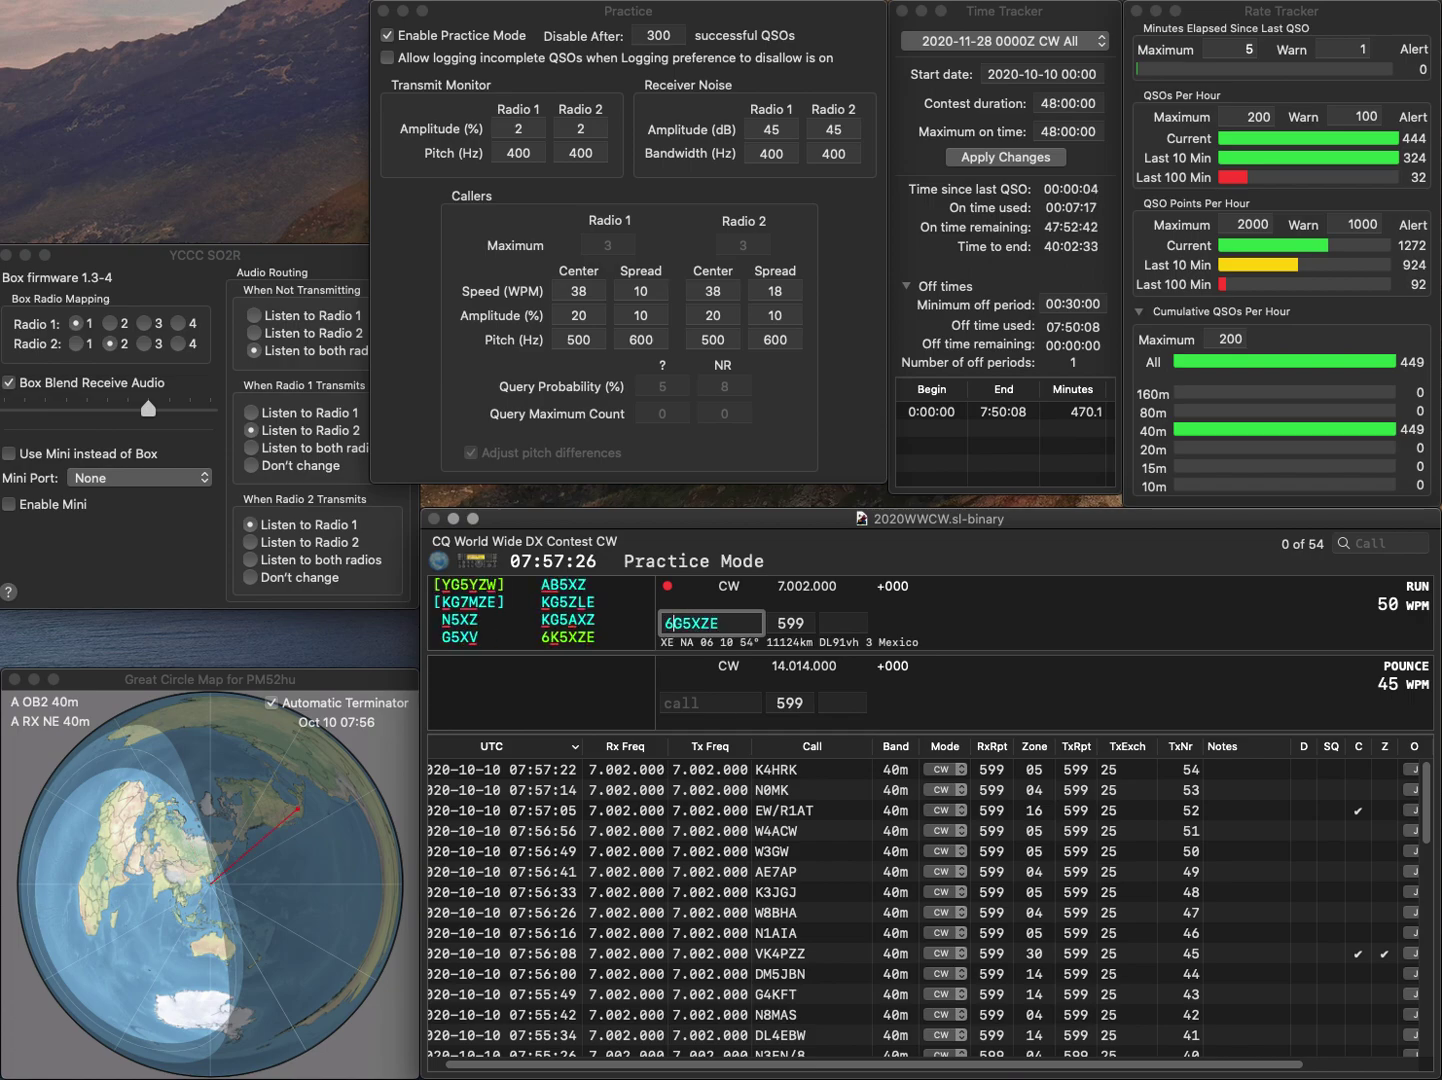
text(6K)
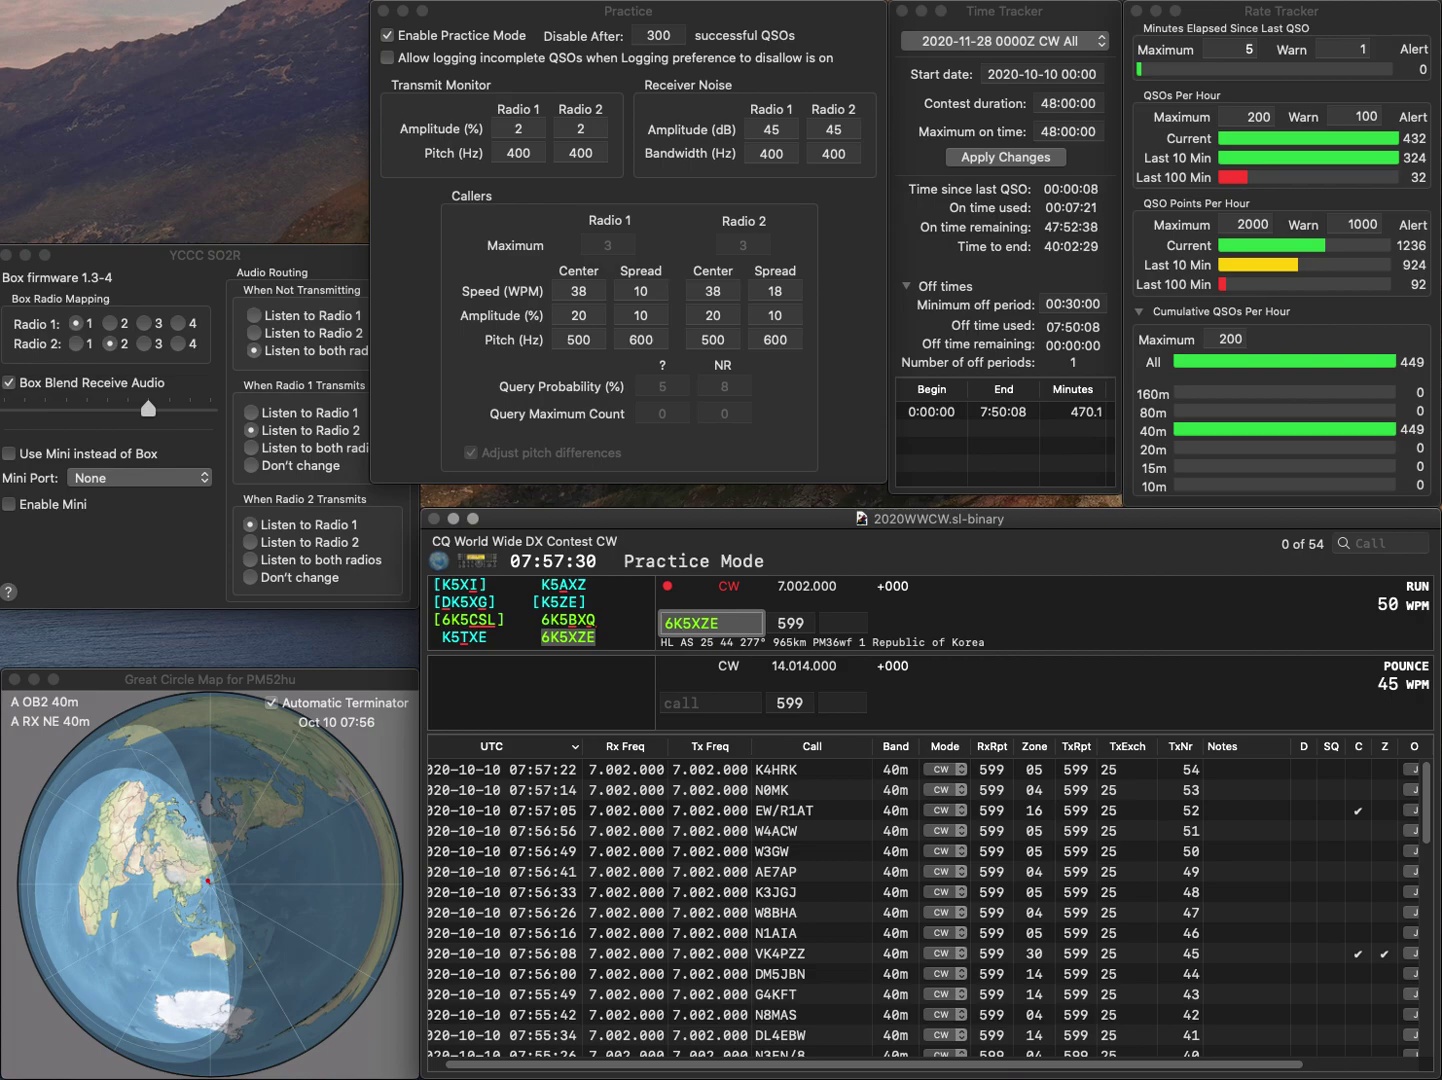
key(space)
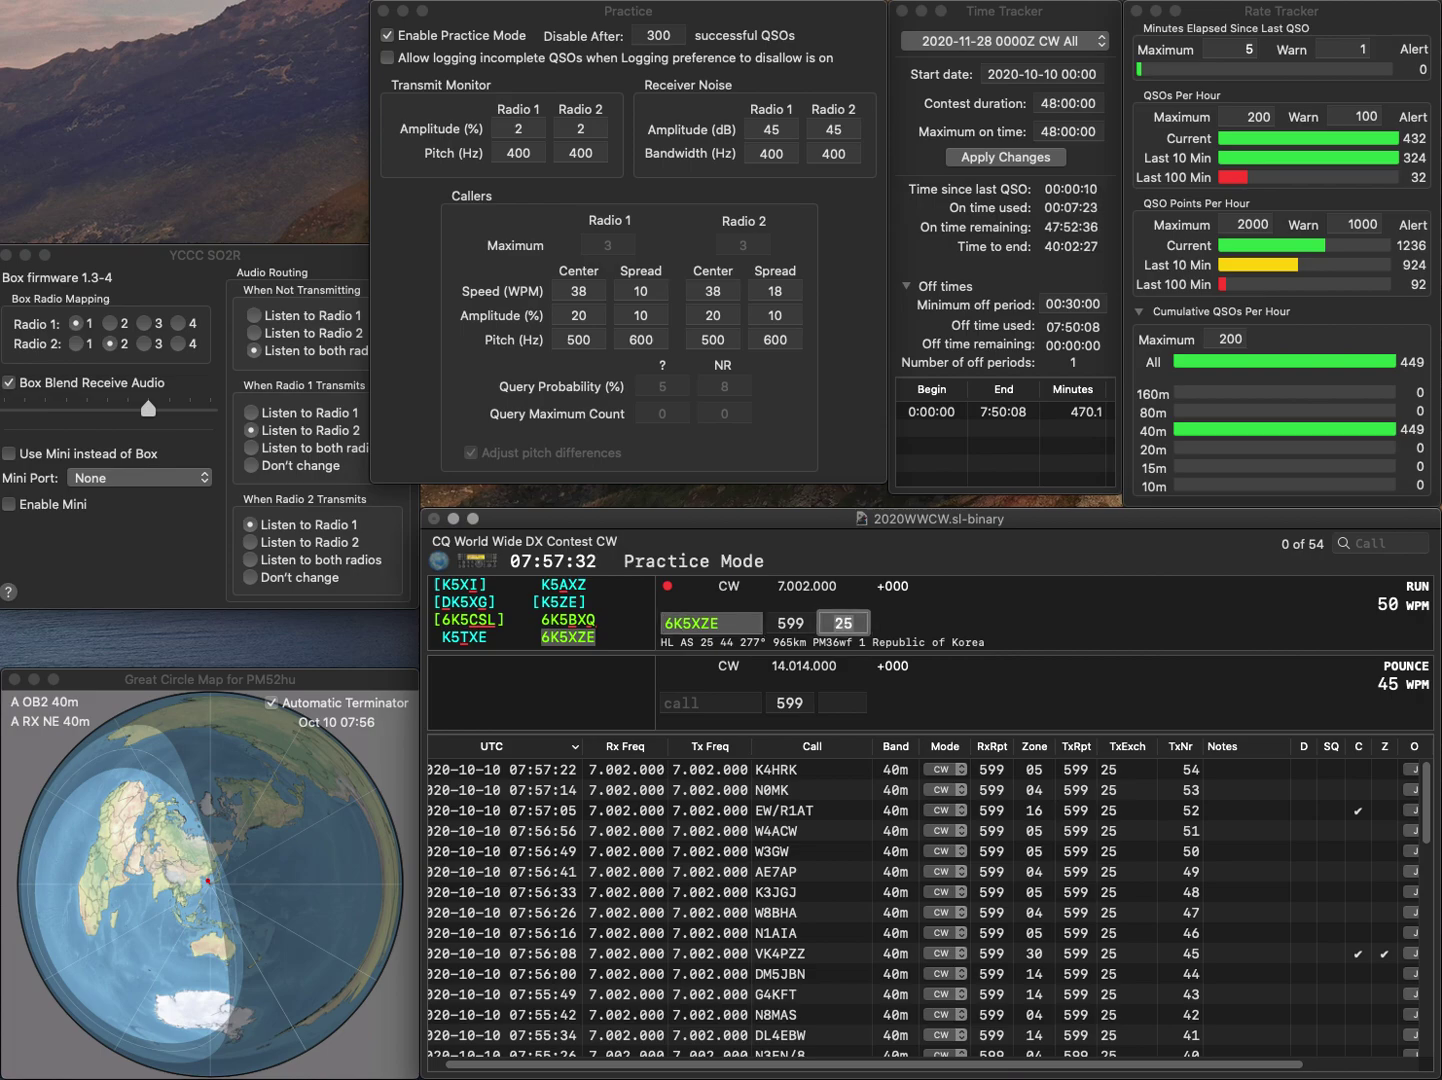
key(Return)
text(K3PNI)
key(space)
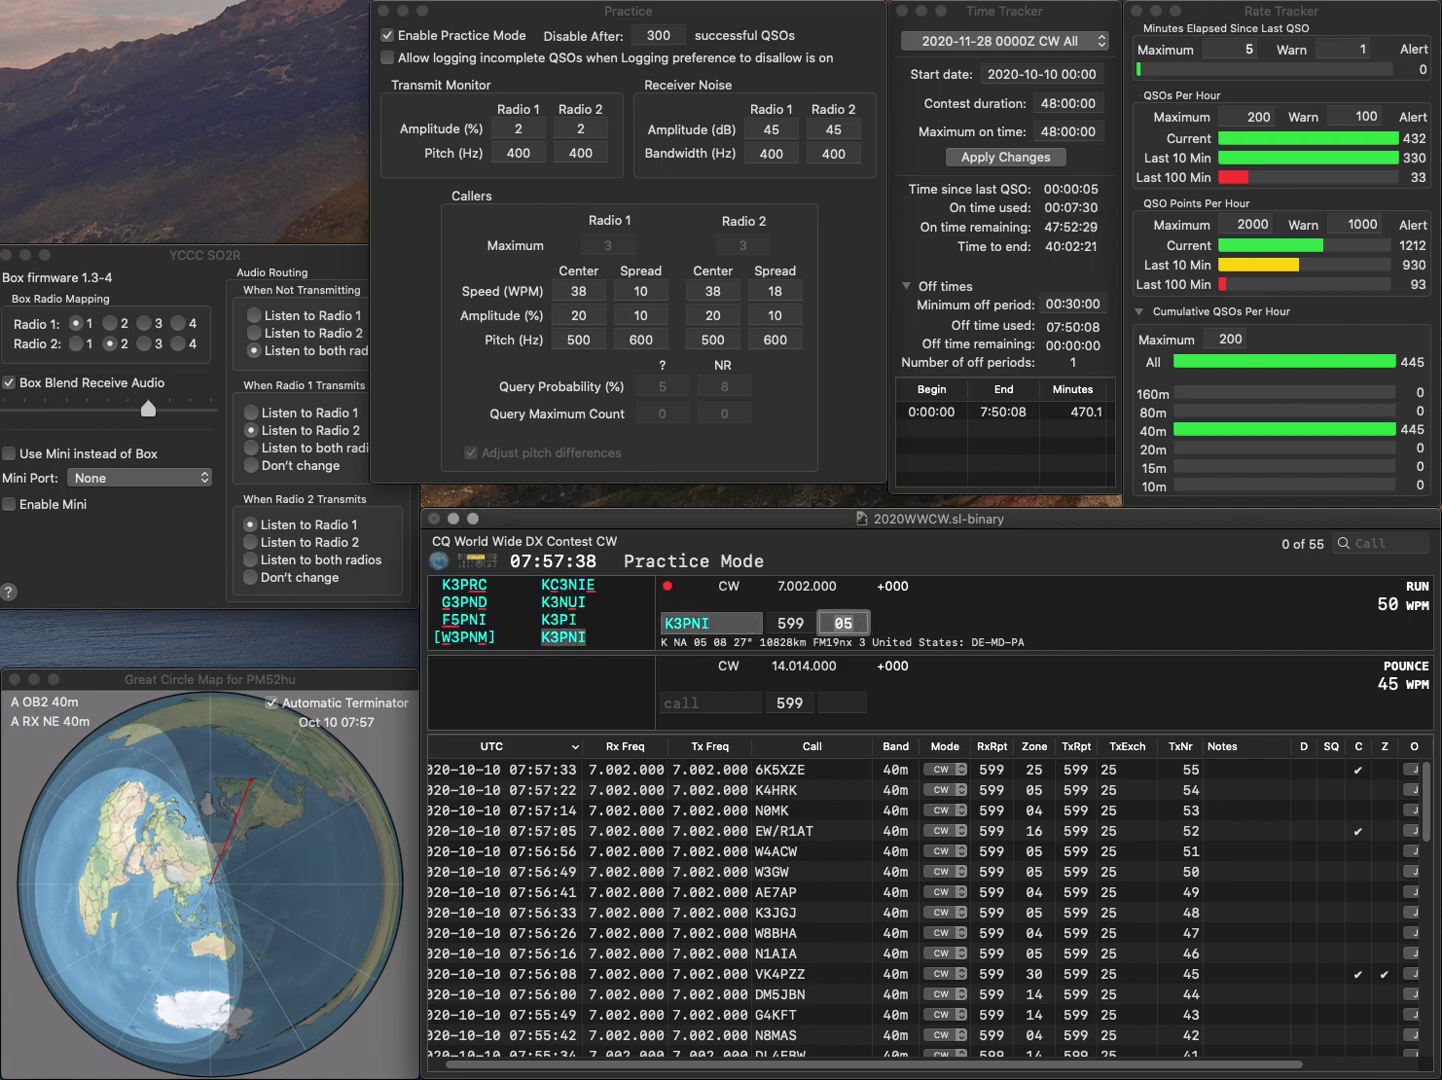
key(Return)
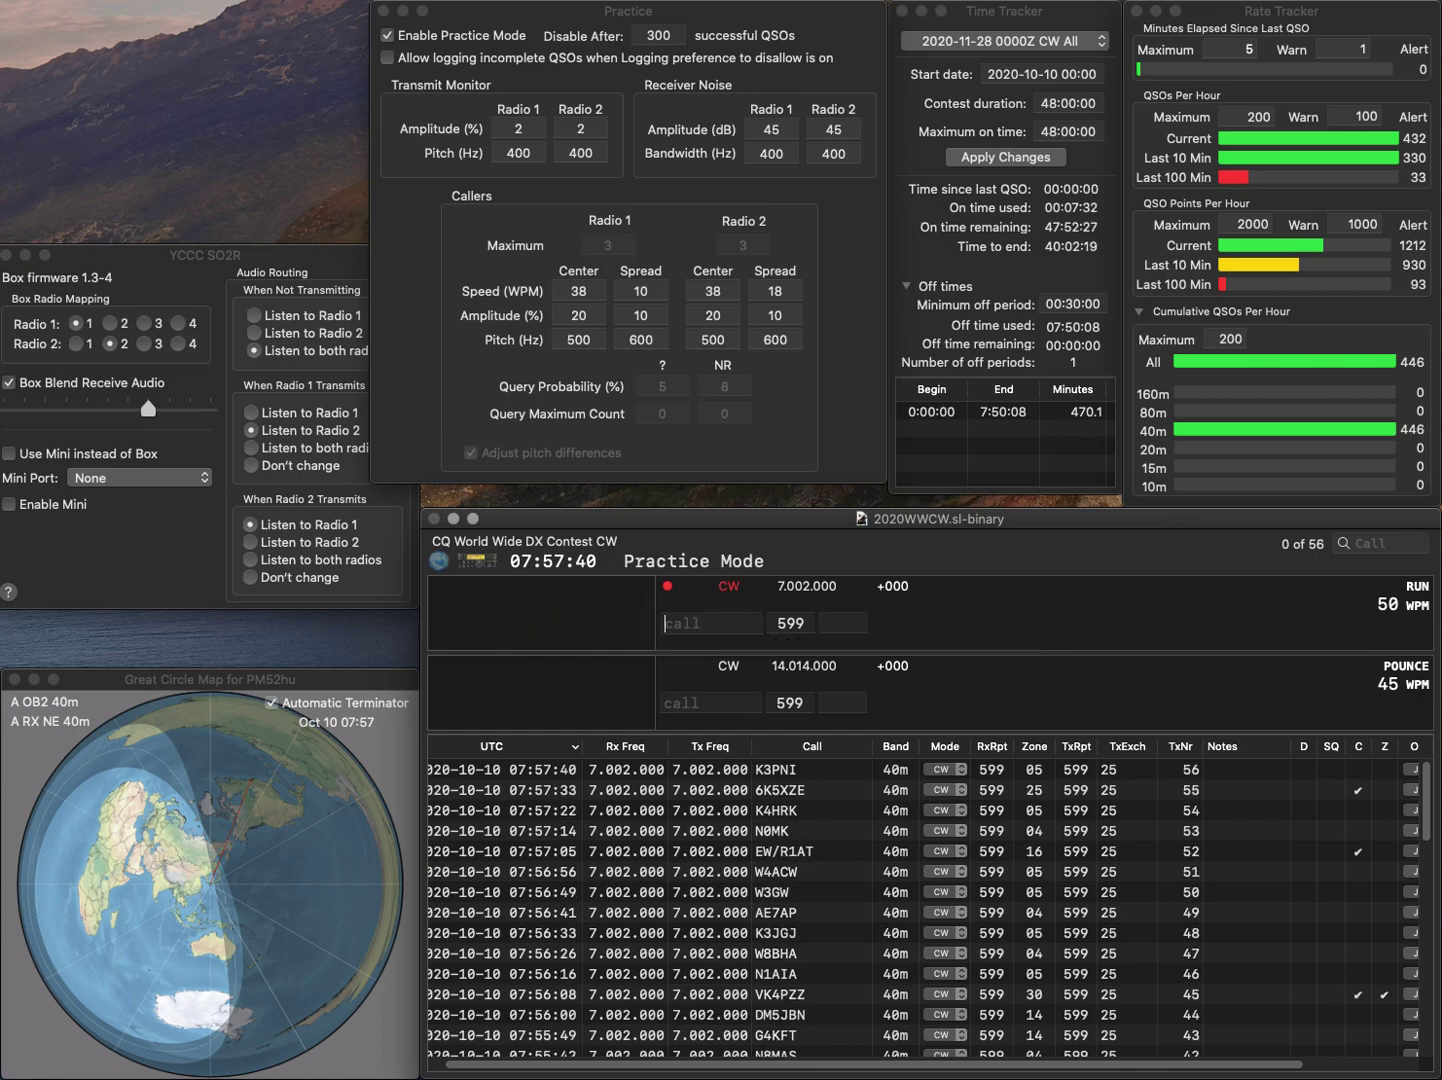
text(KG7)
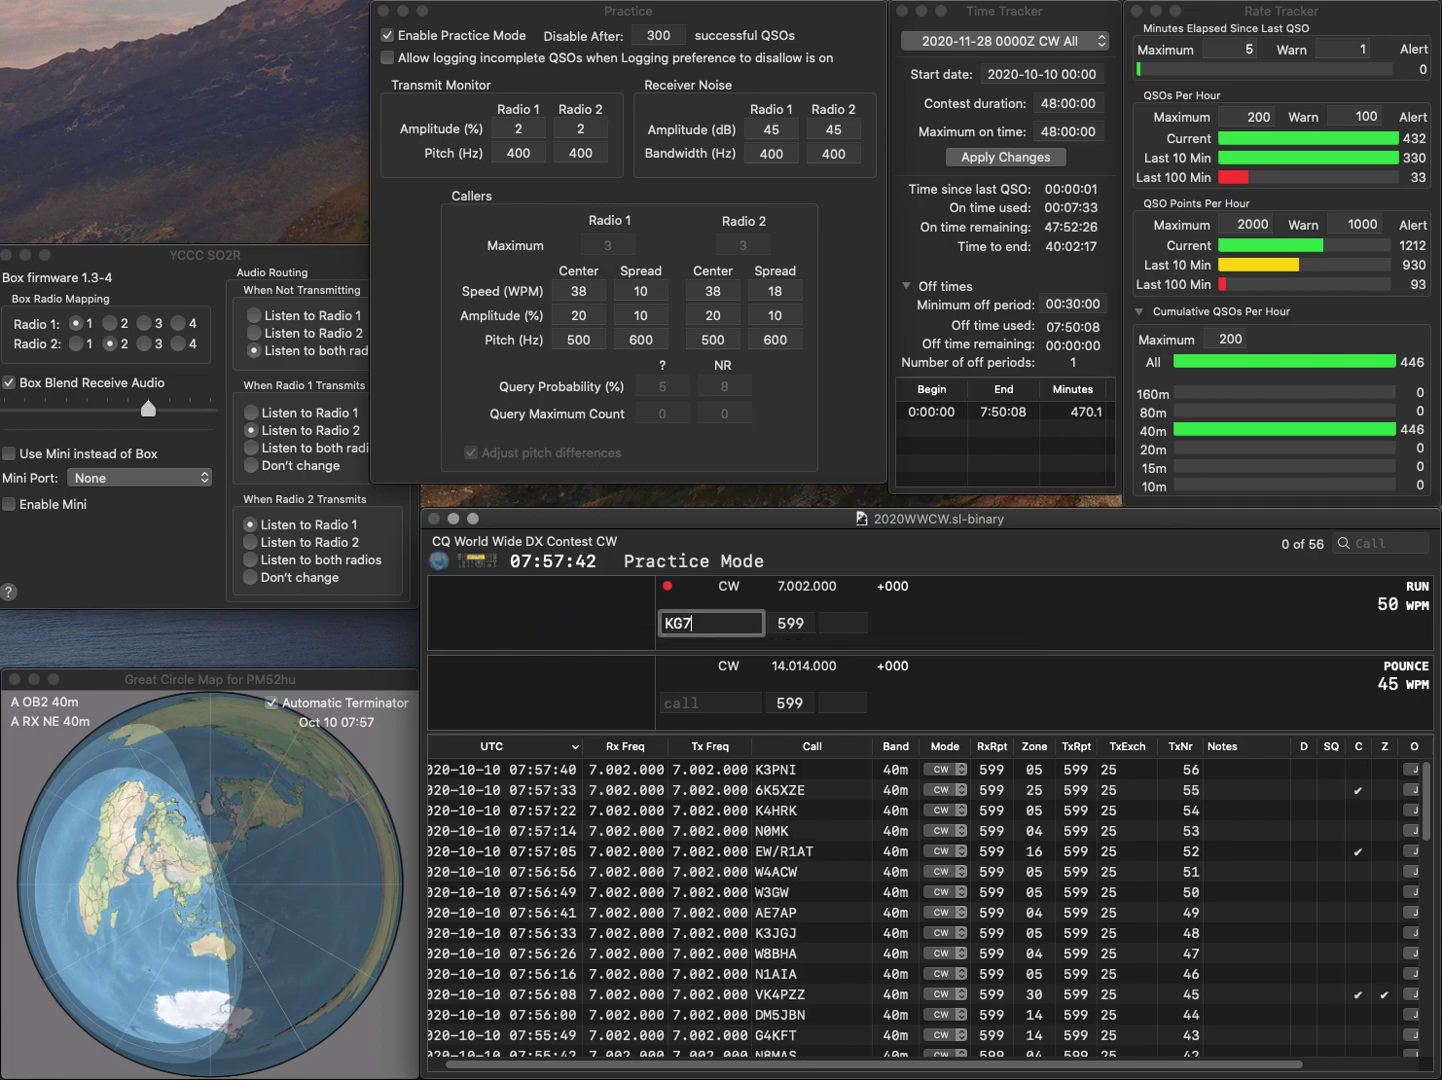
text(DAB)
key(space)
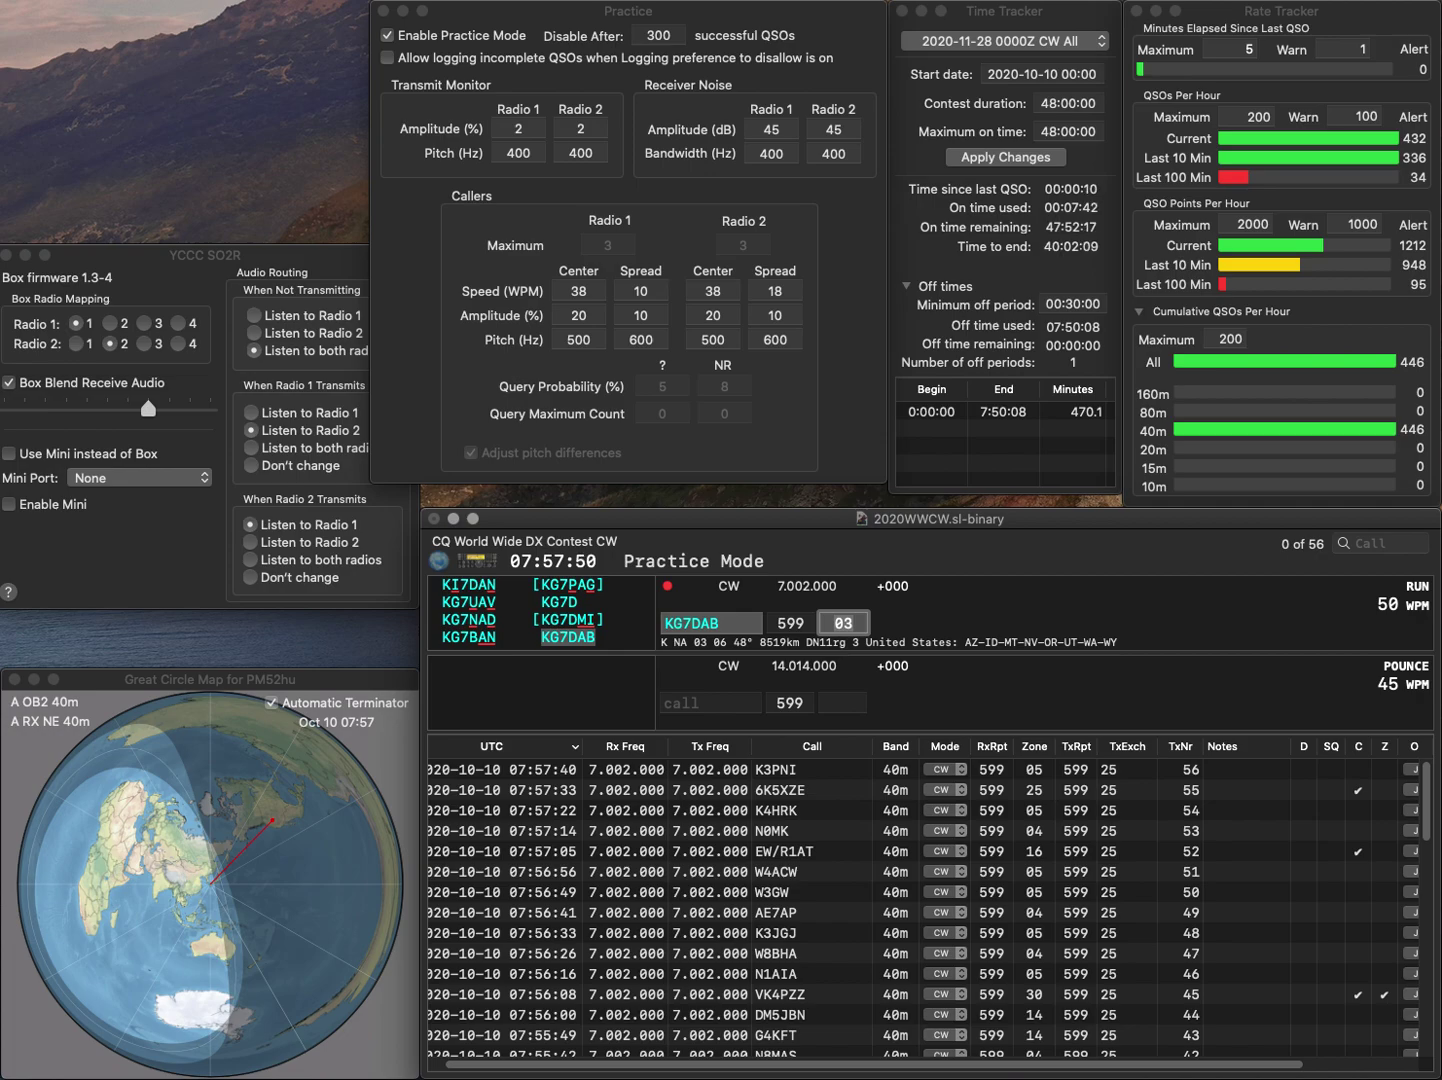
key(Return)
text(AA5AT)
key(Return)
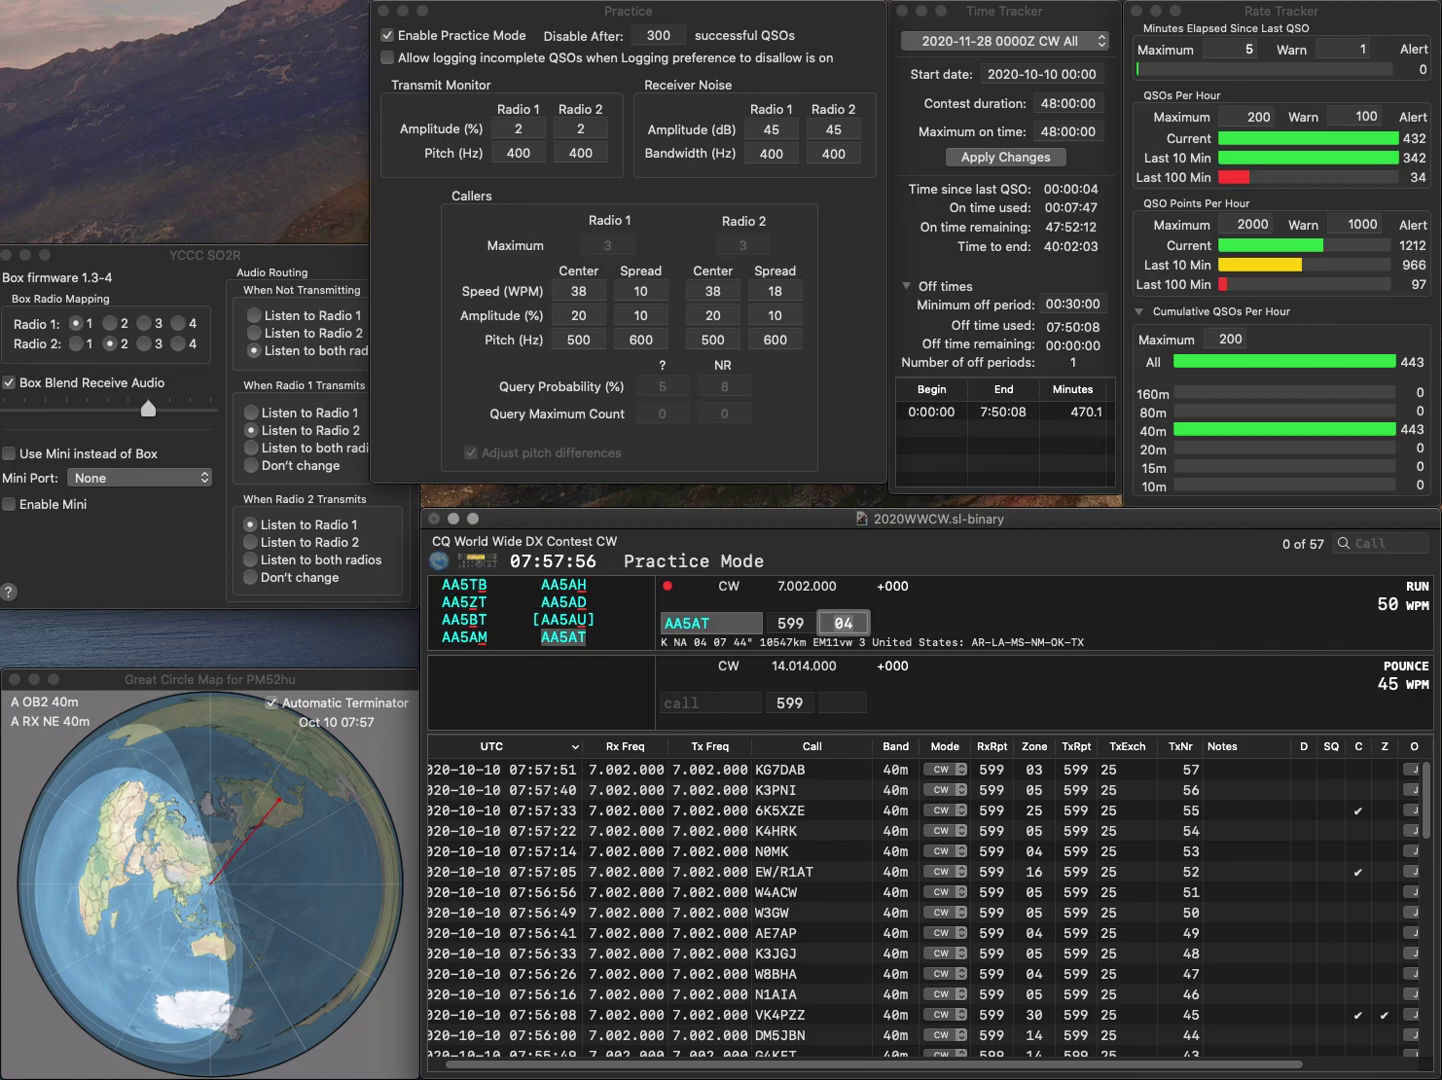
key(Return)
text(K)
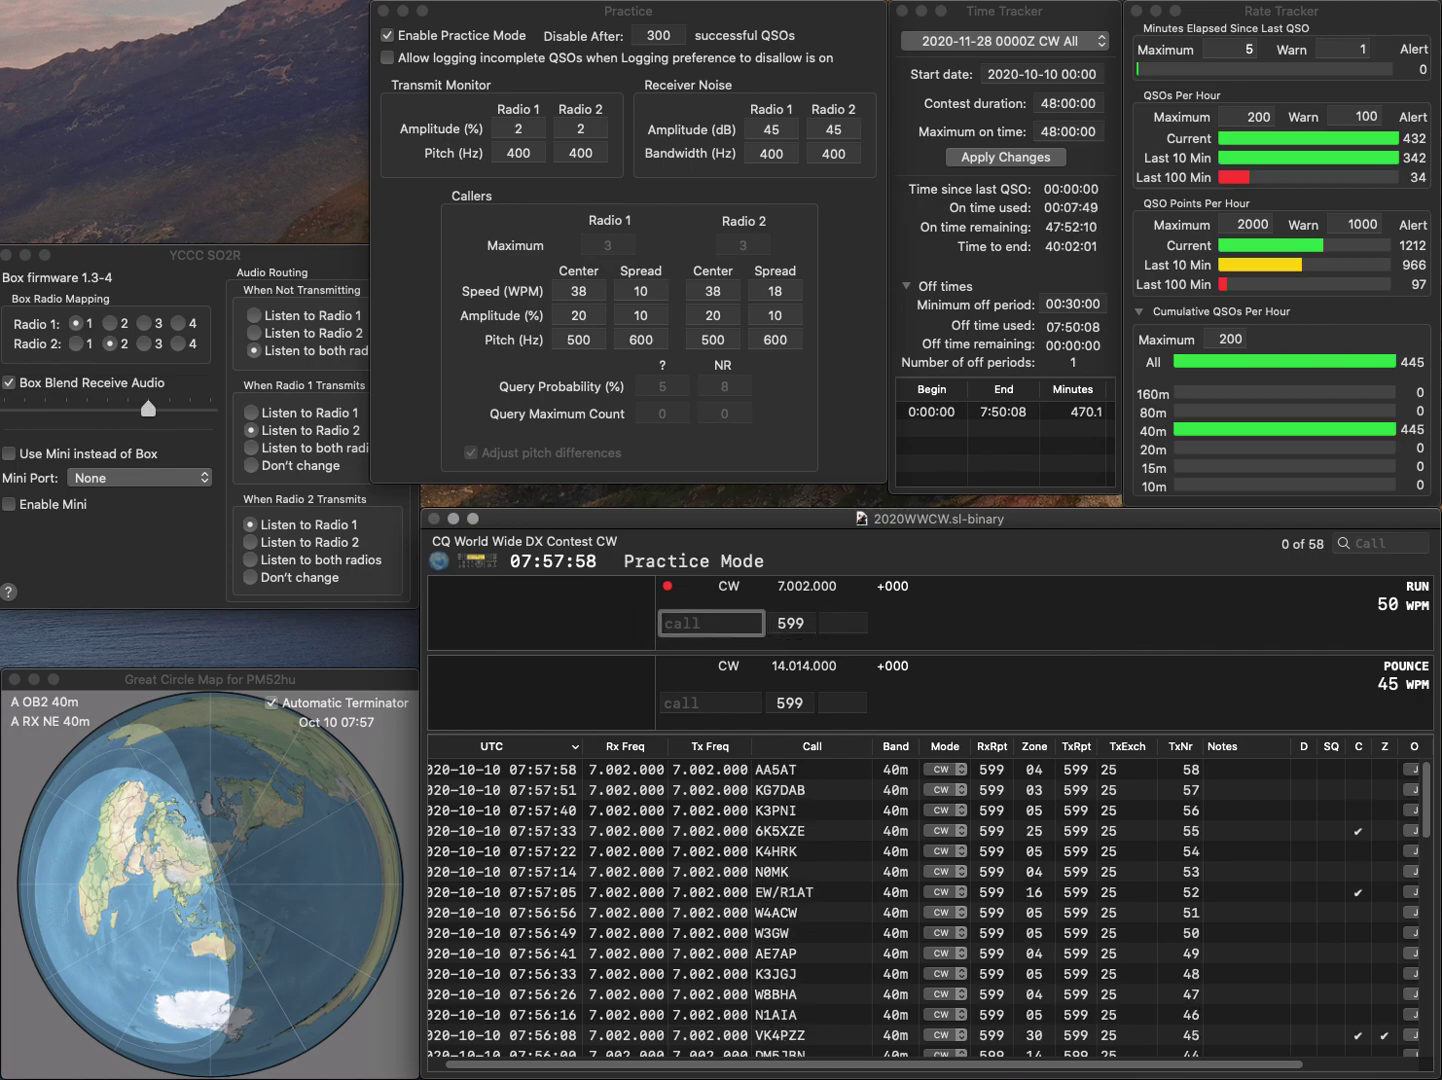
text(N4QVV)
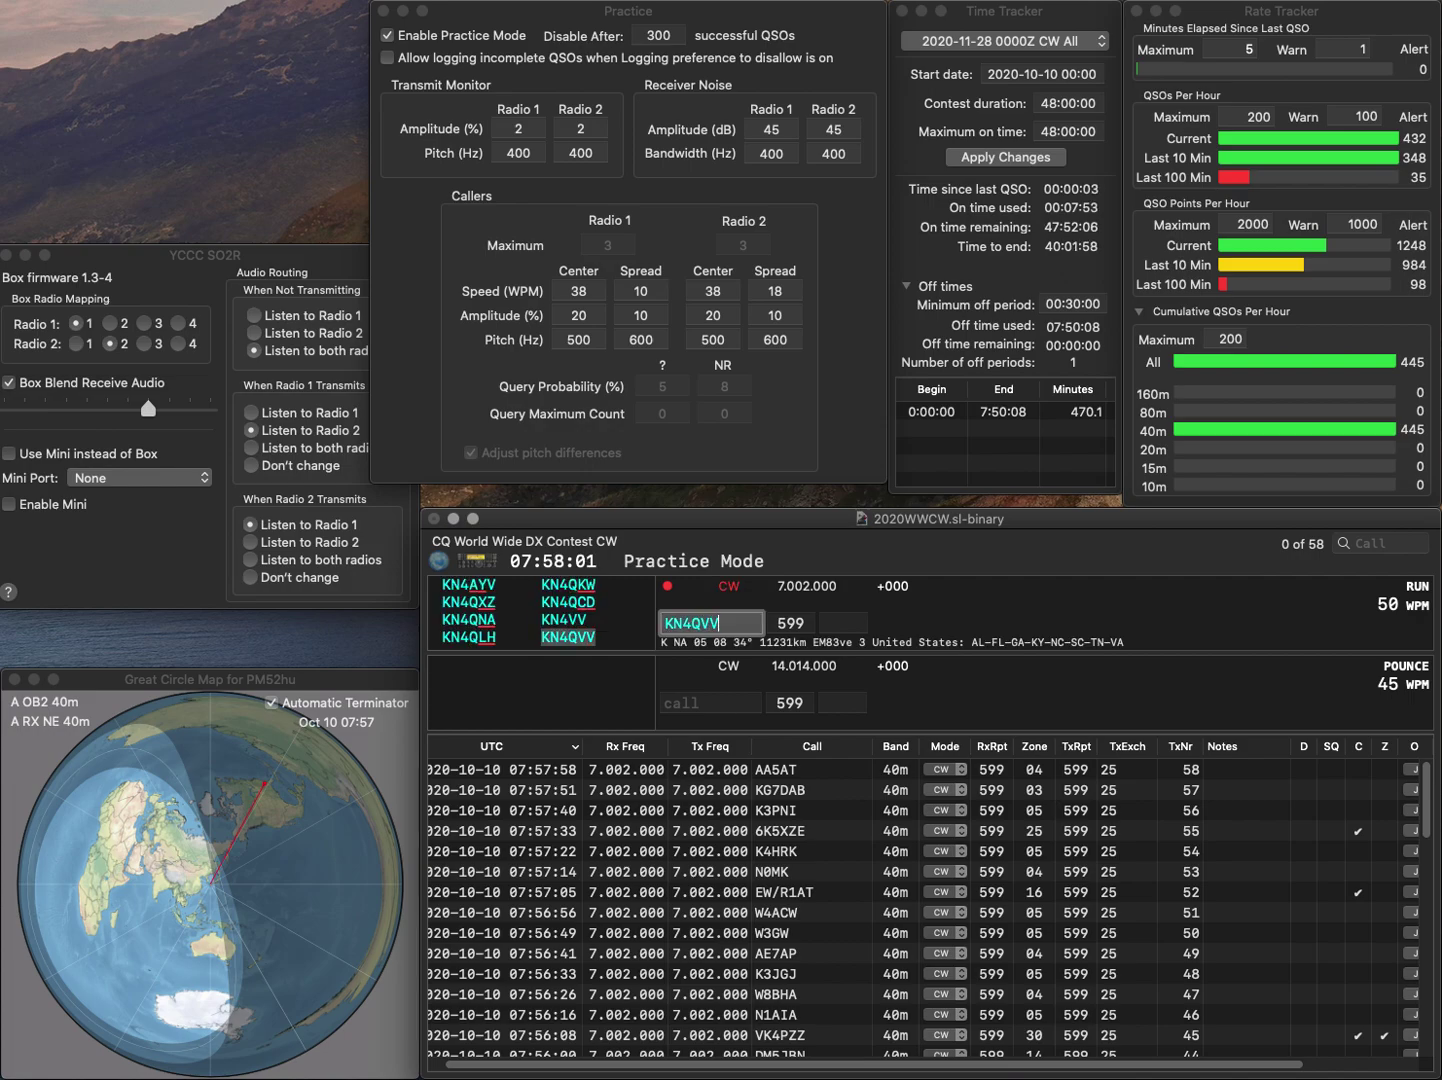
key(Return)
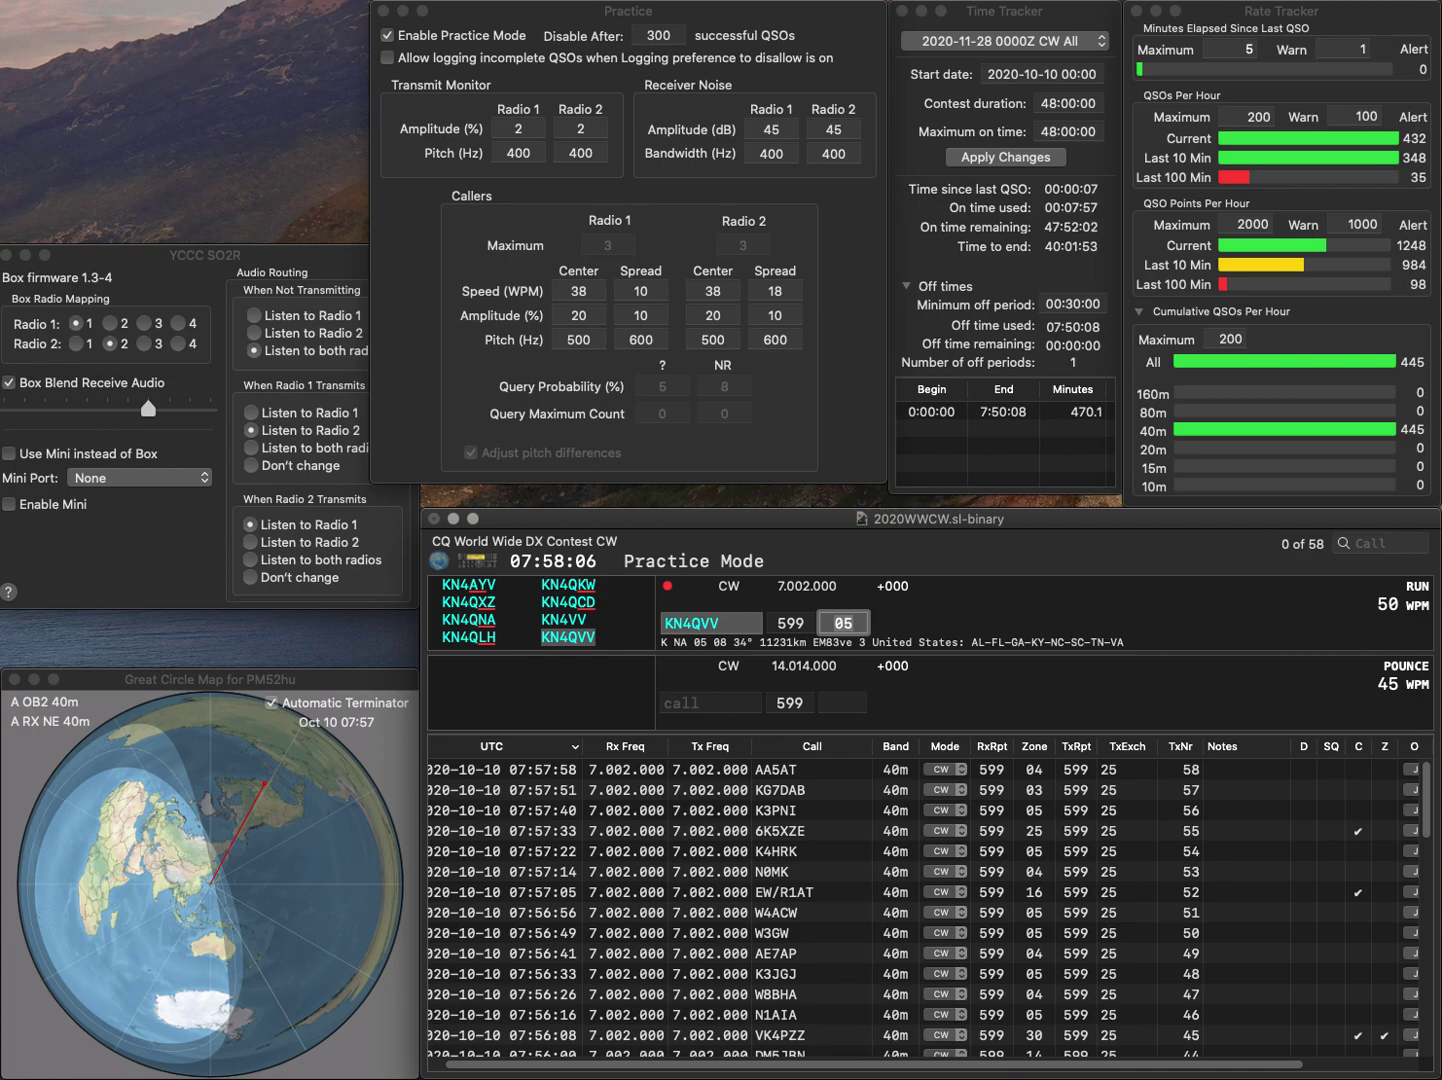
key(Return)
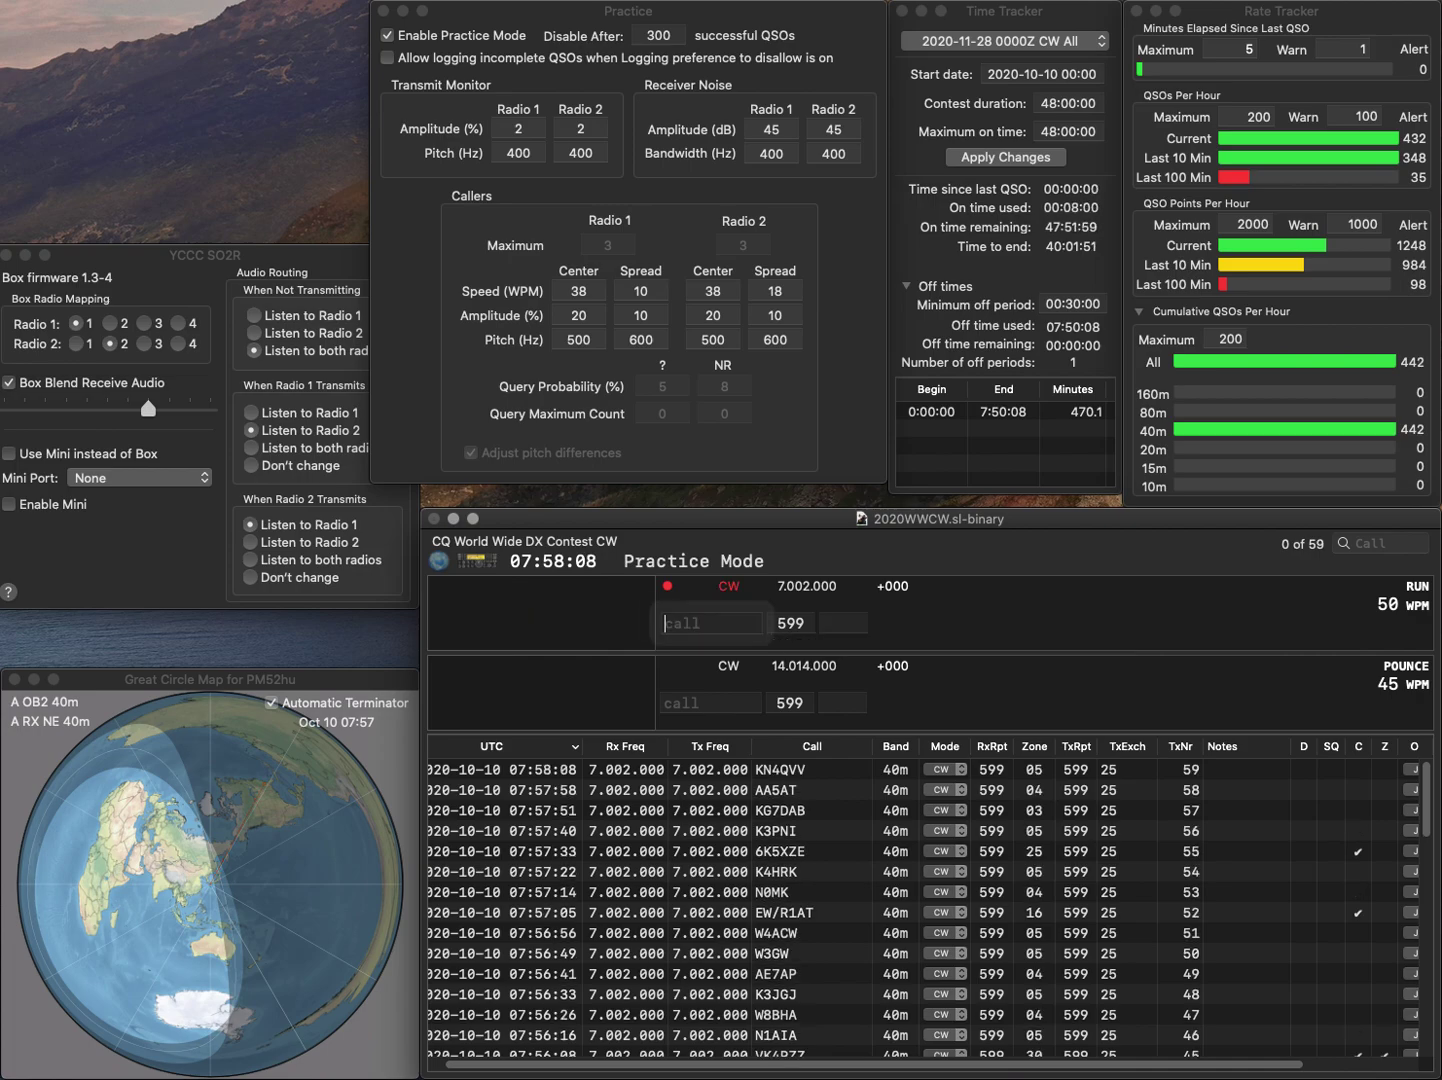
text(UQ8)
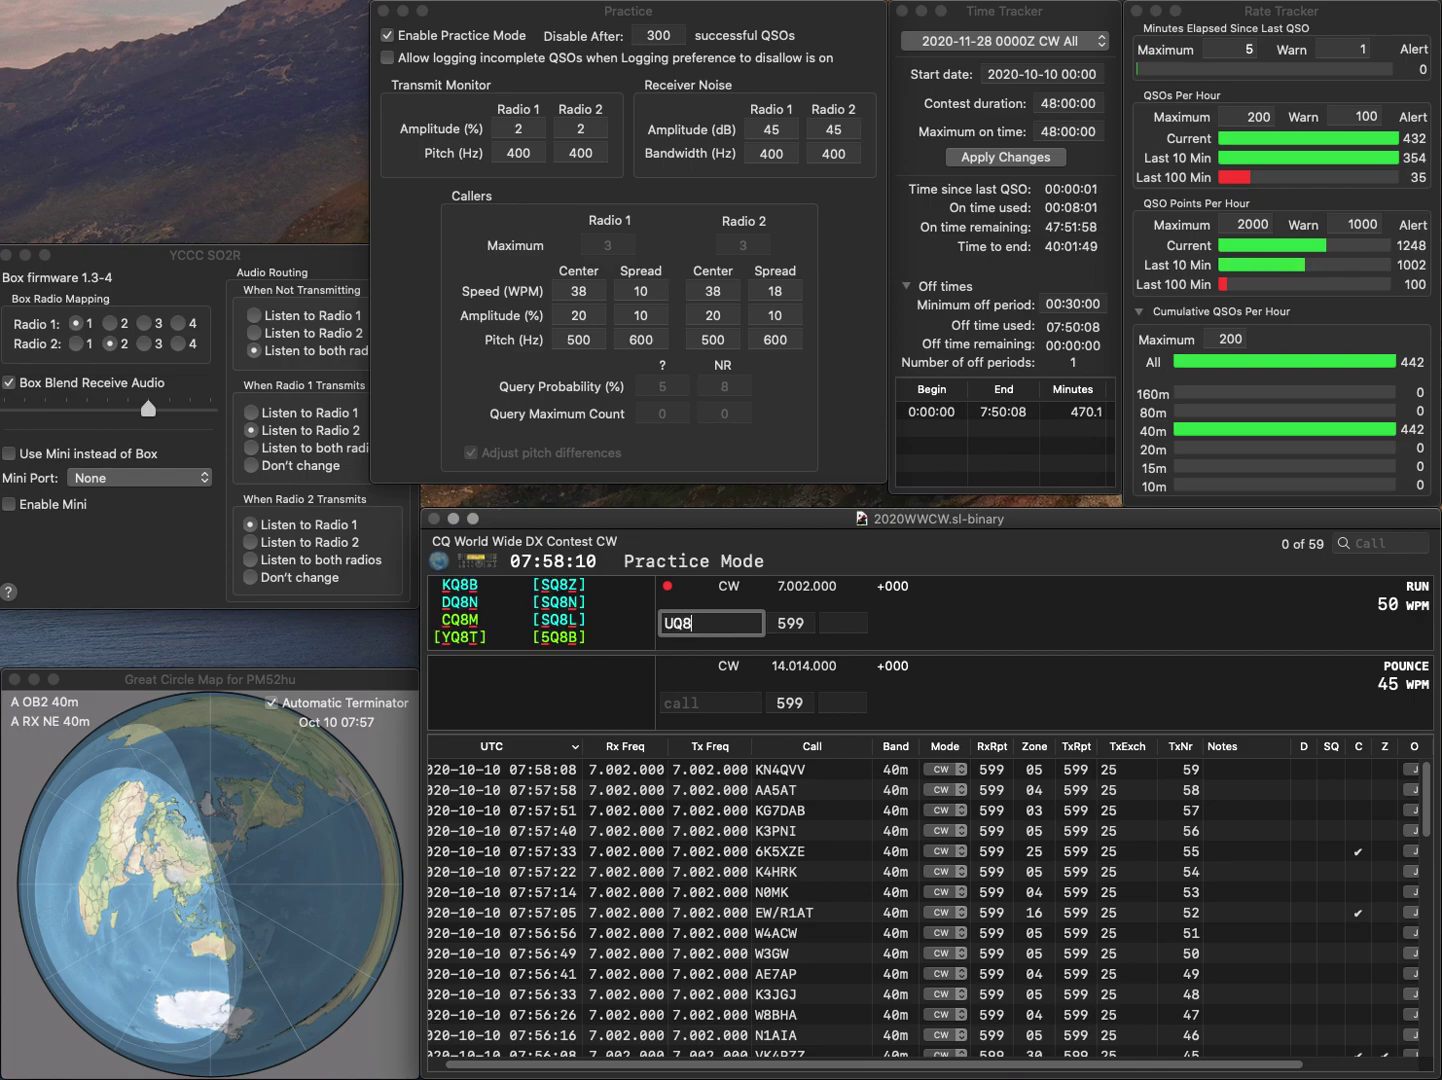
text(PIW)
key(Home)
key(Delete)
text(S)
key(Return)
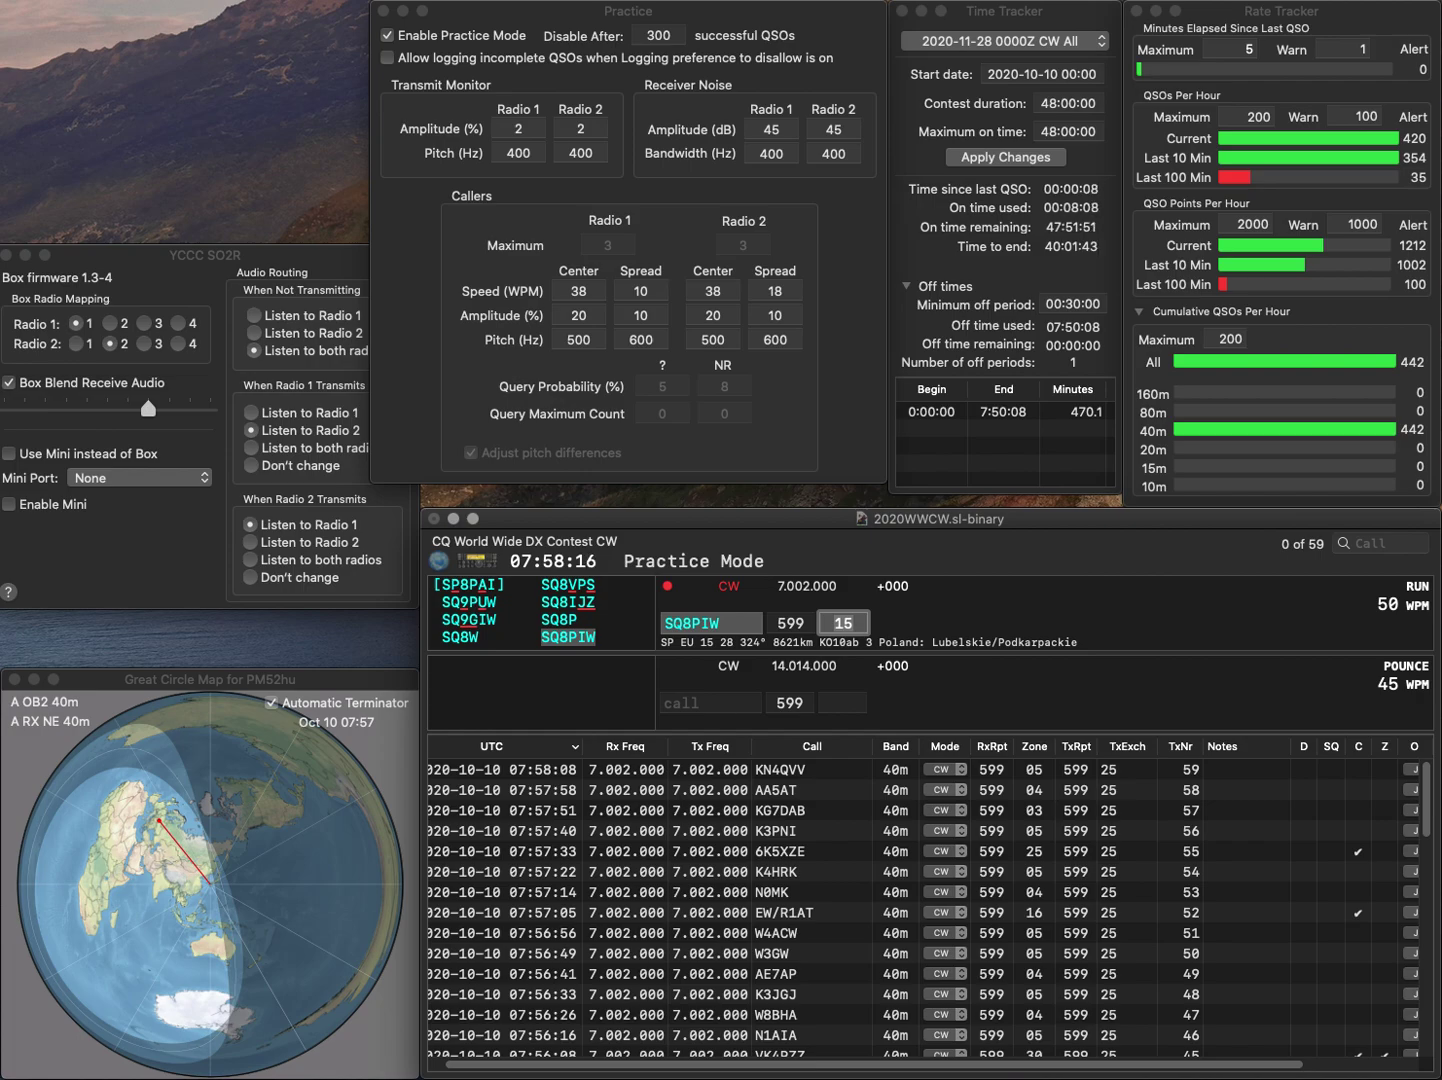
click(665, 623)
key(Return)
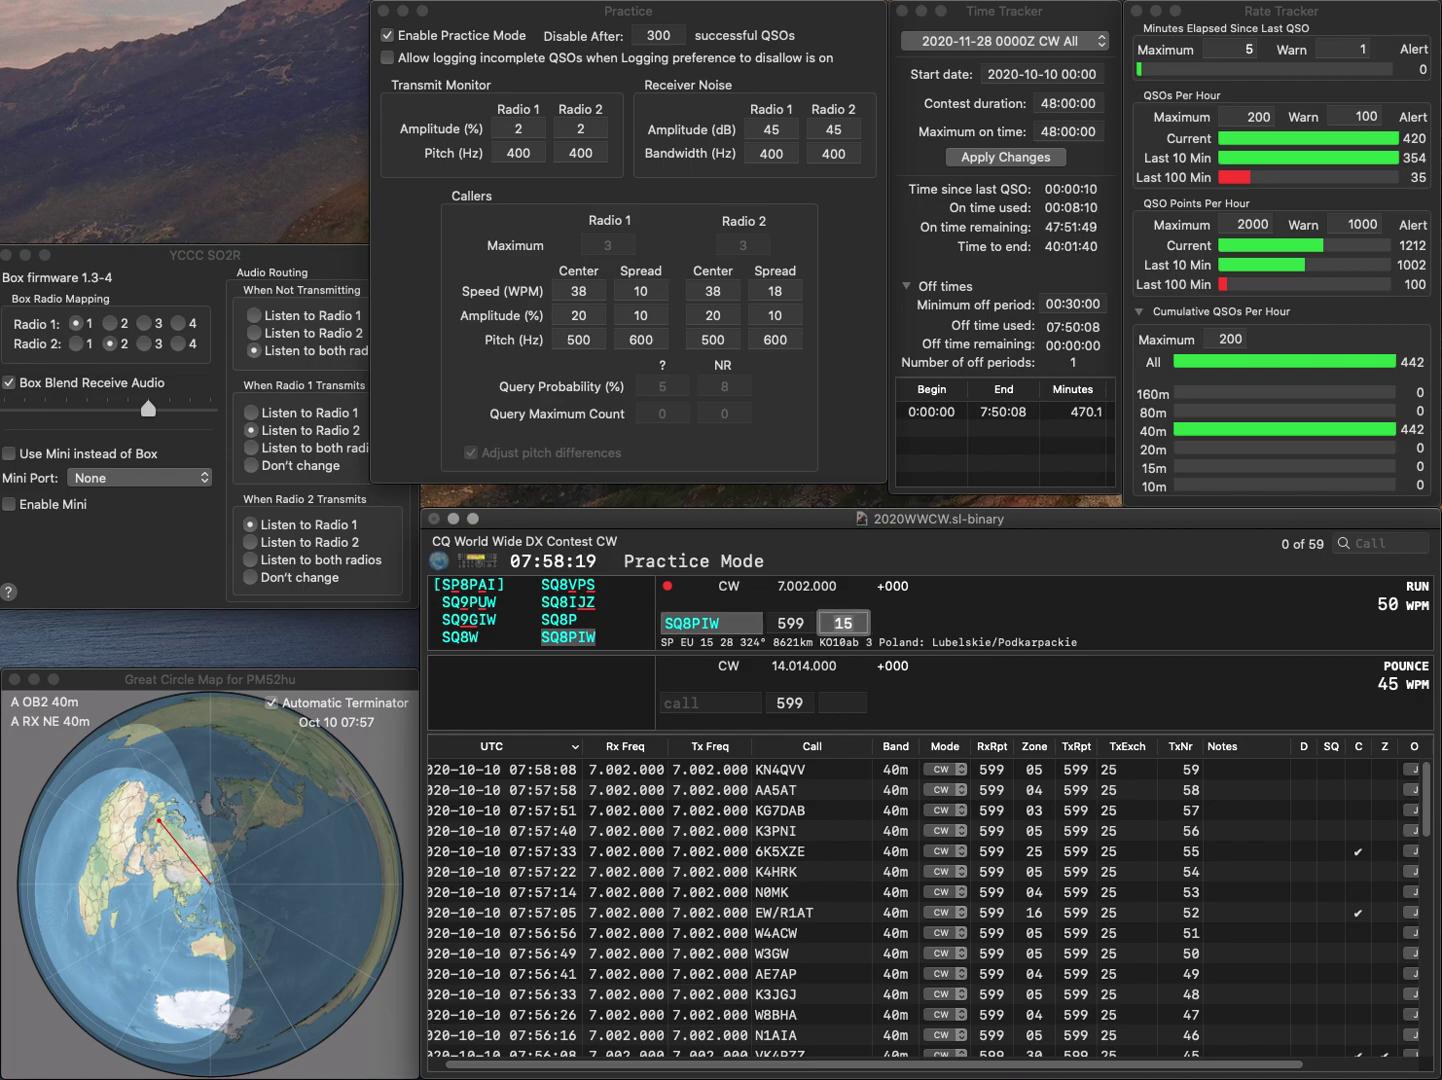
key(Return)
text(K2NRN)
key(Return)
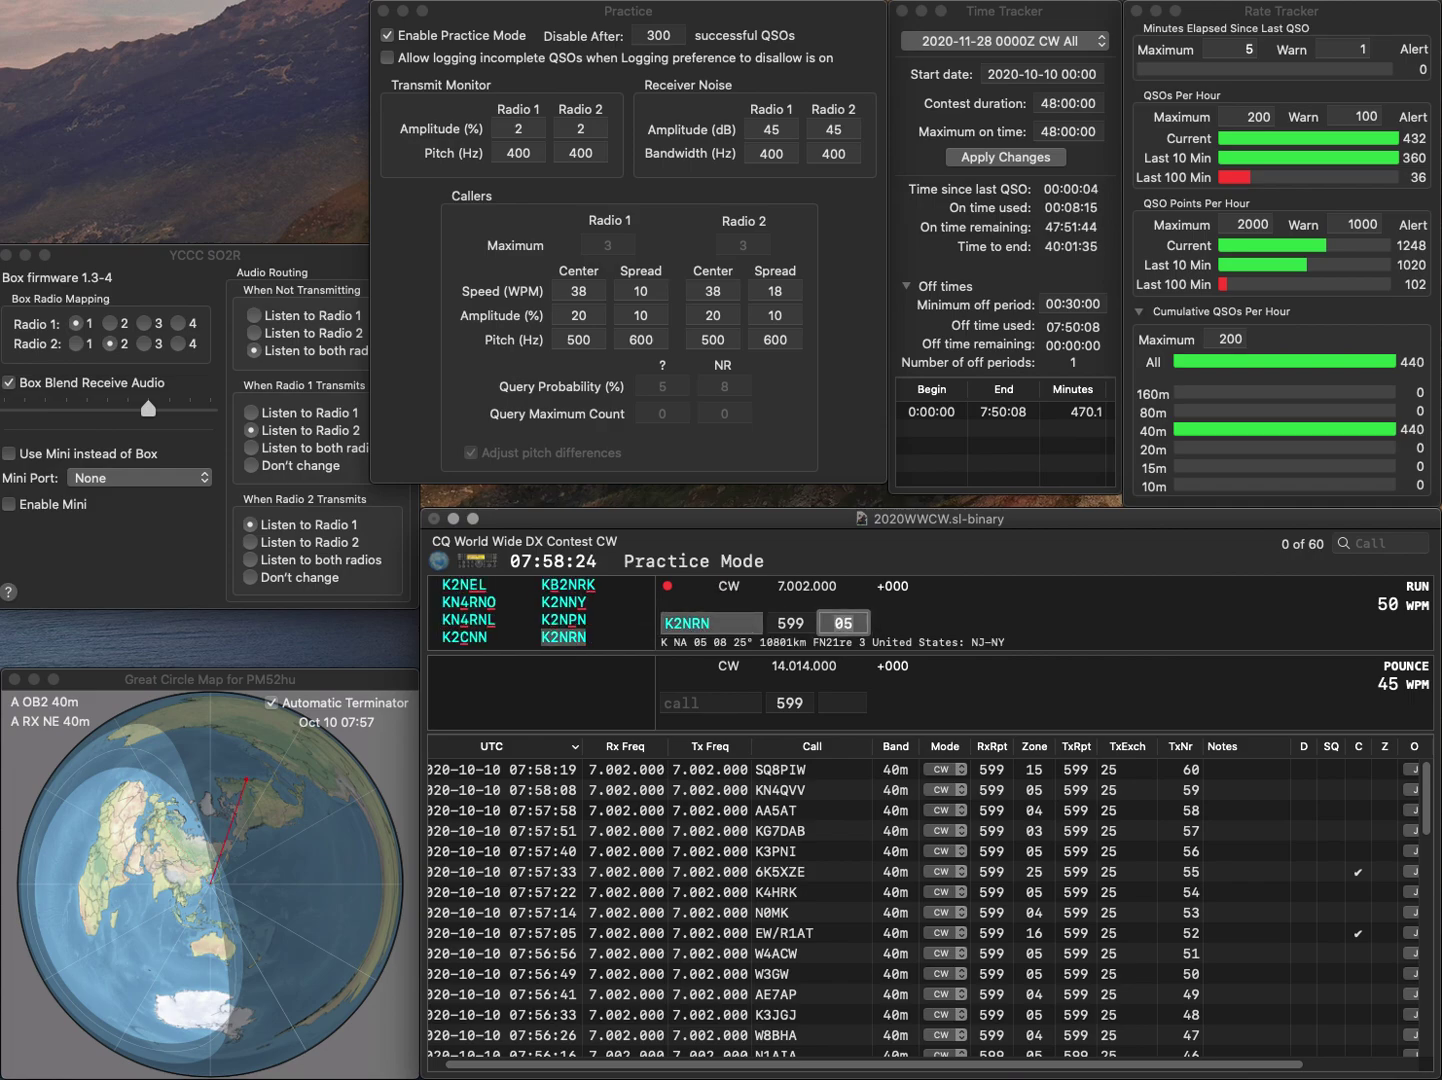
key(Return)
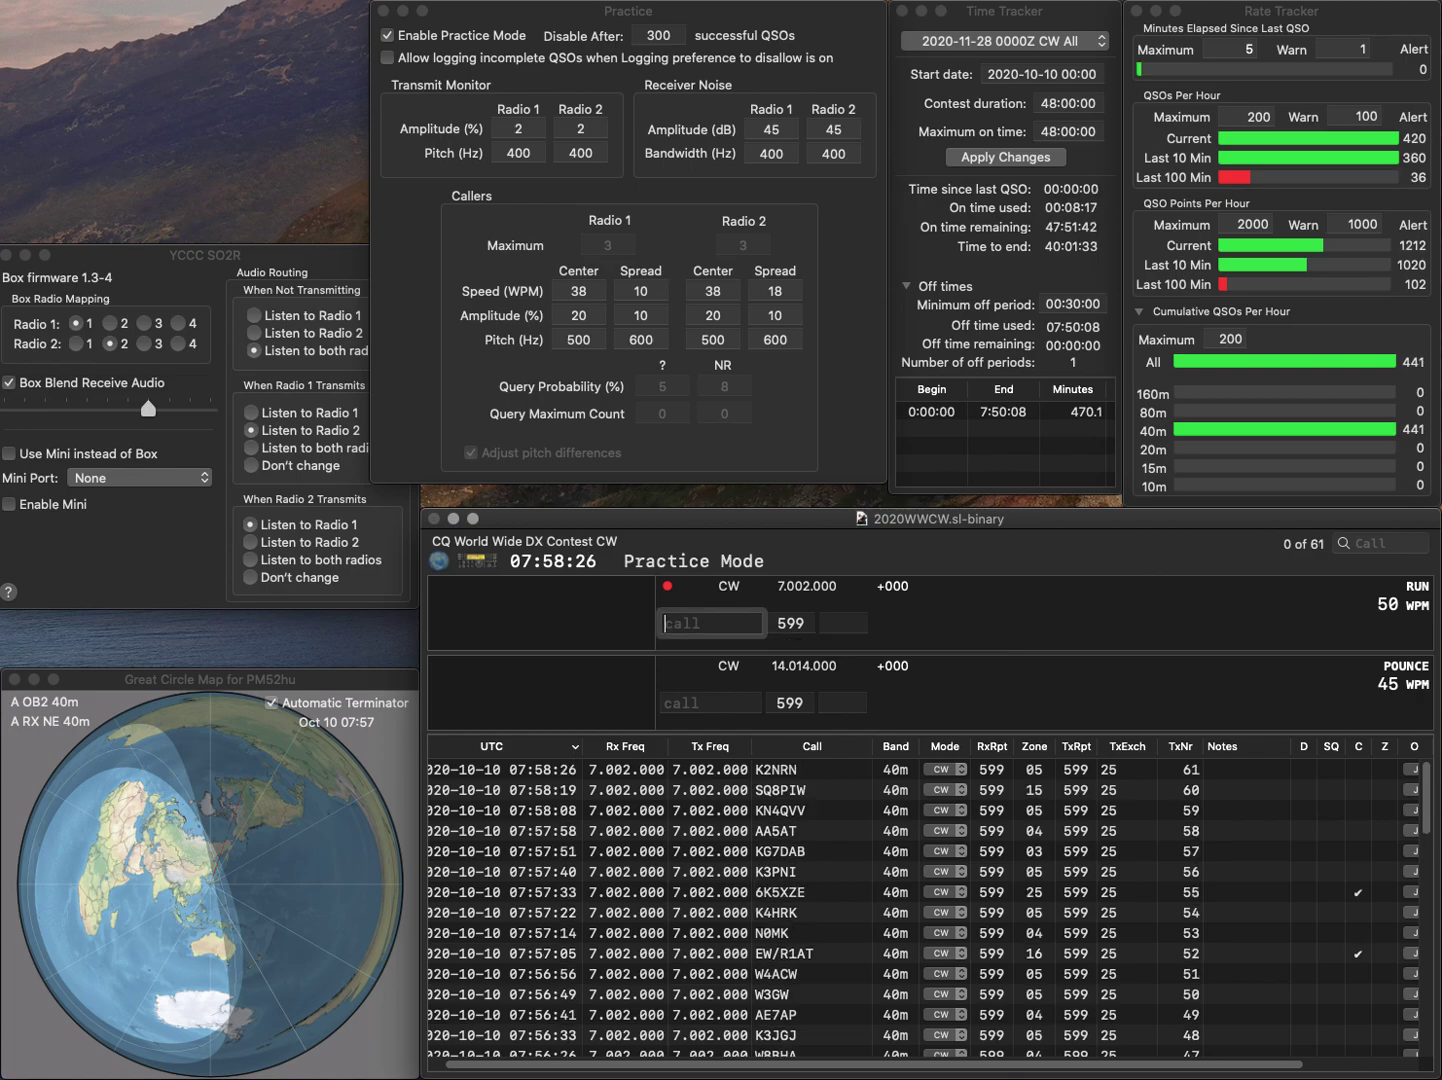
text(KN6E)
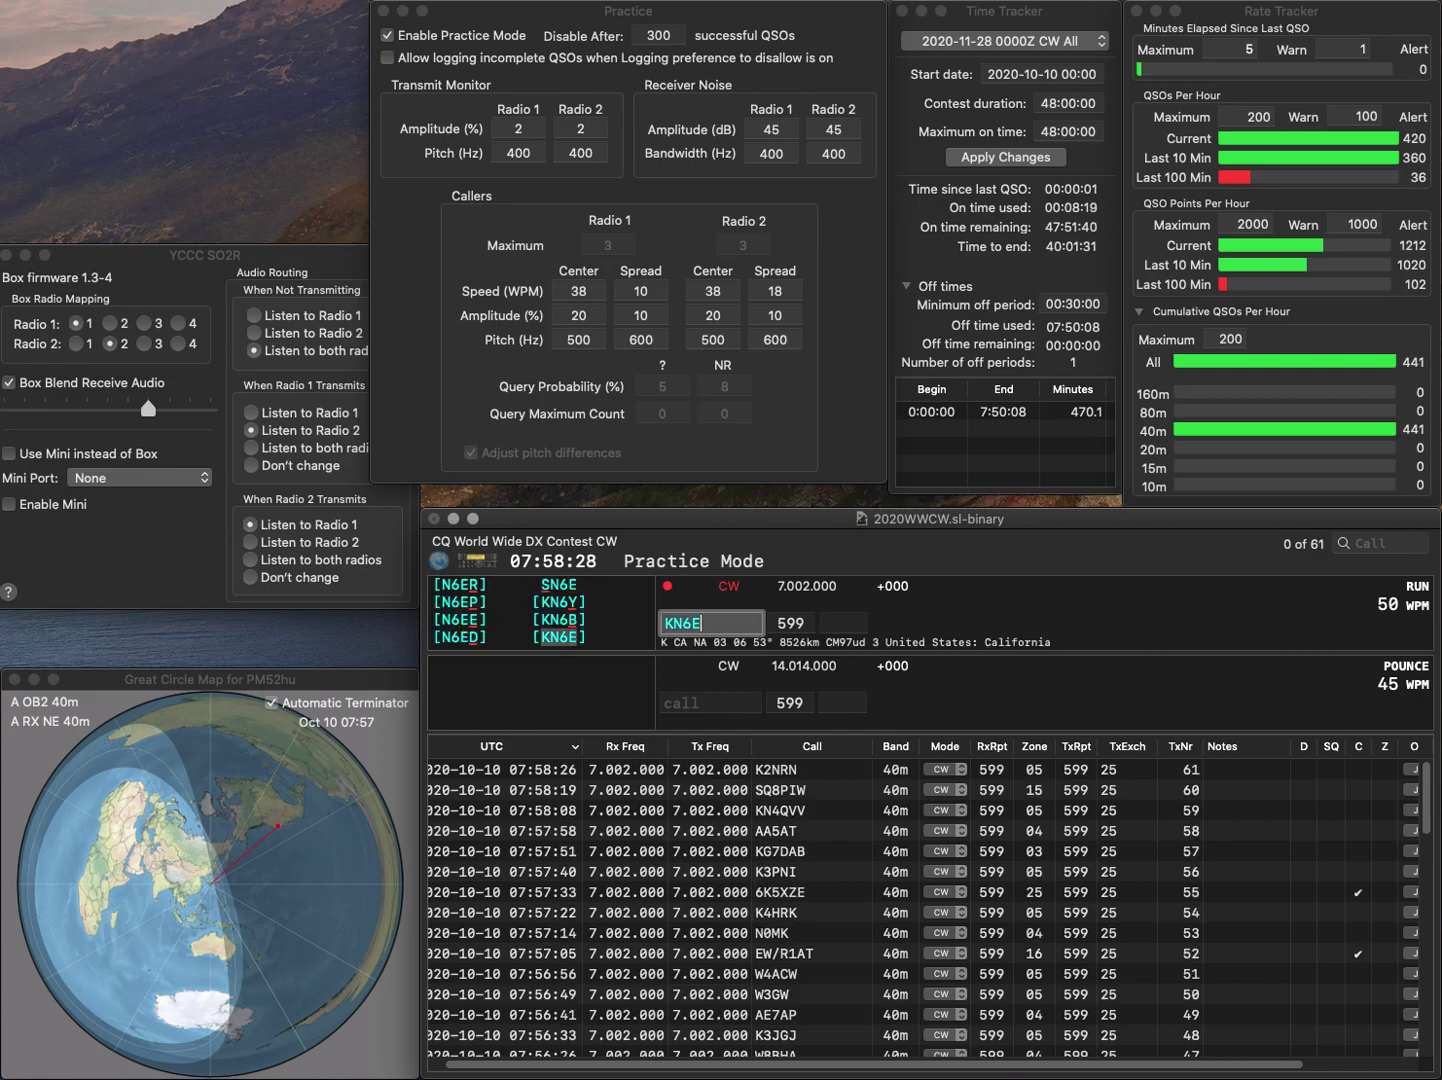
key(Return)
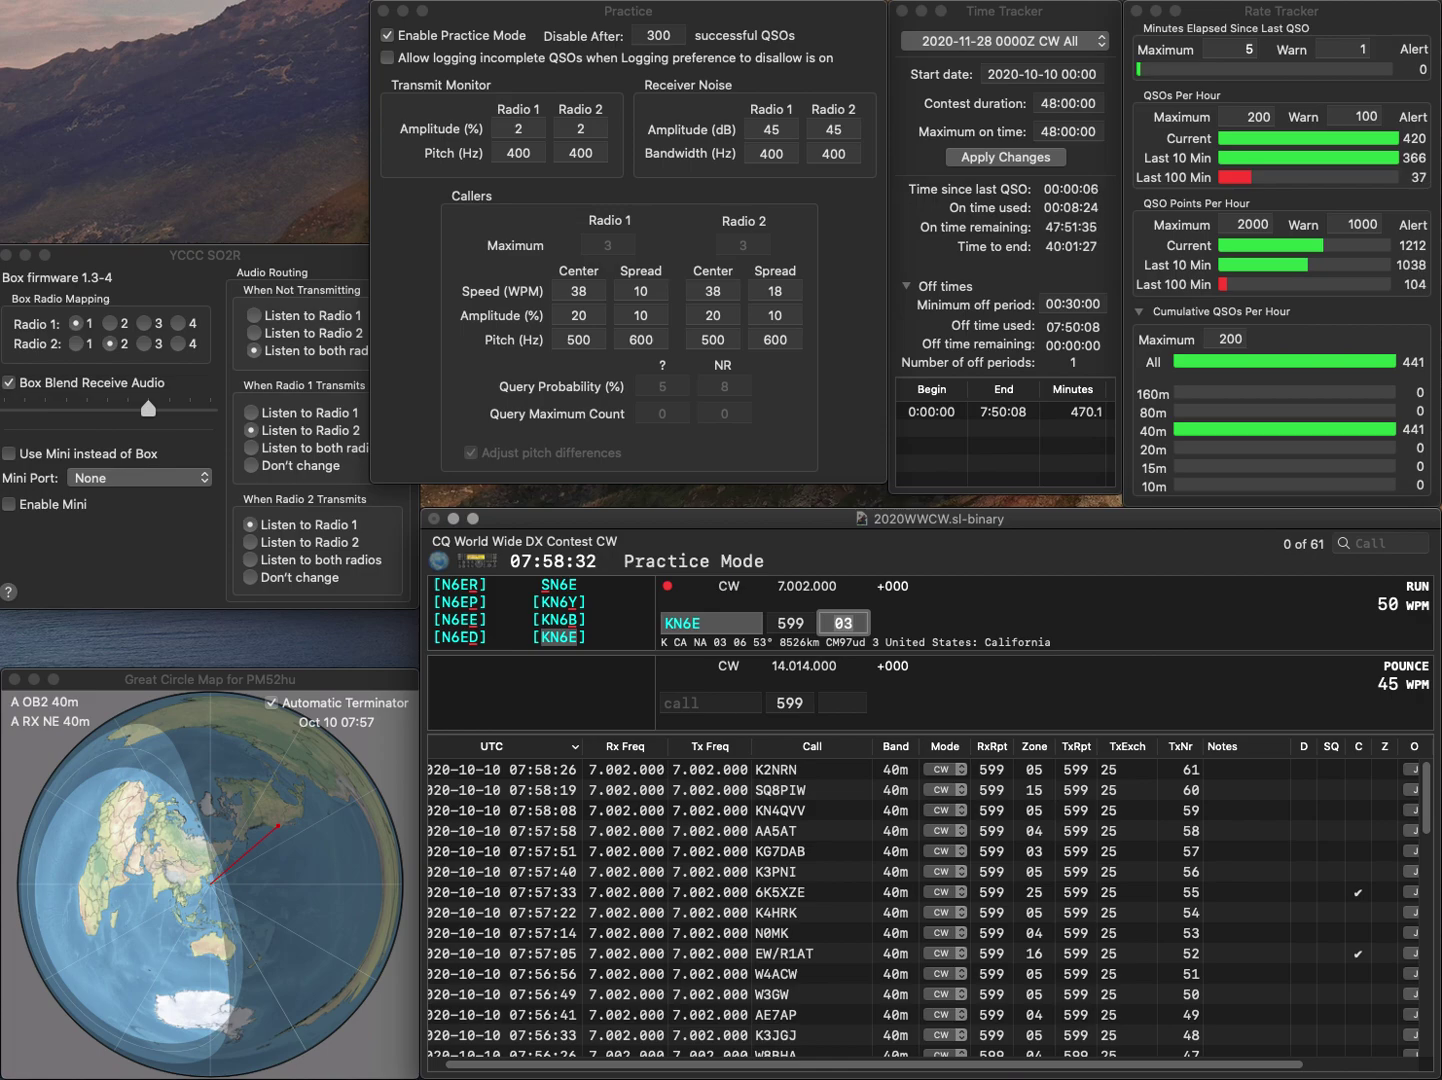
key(Return)
text(KC1FT)
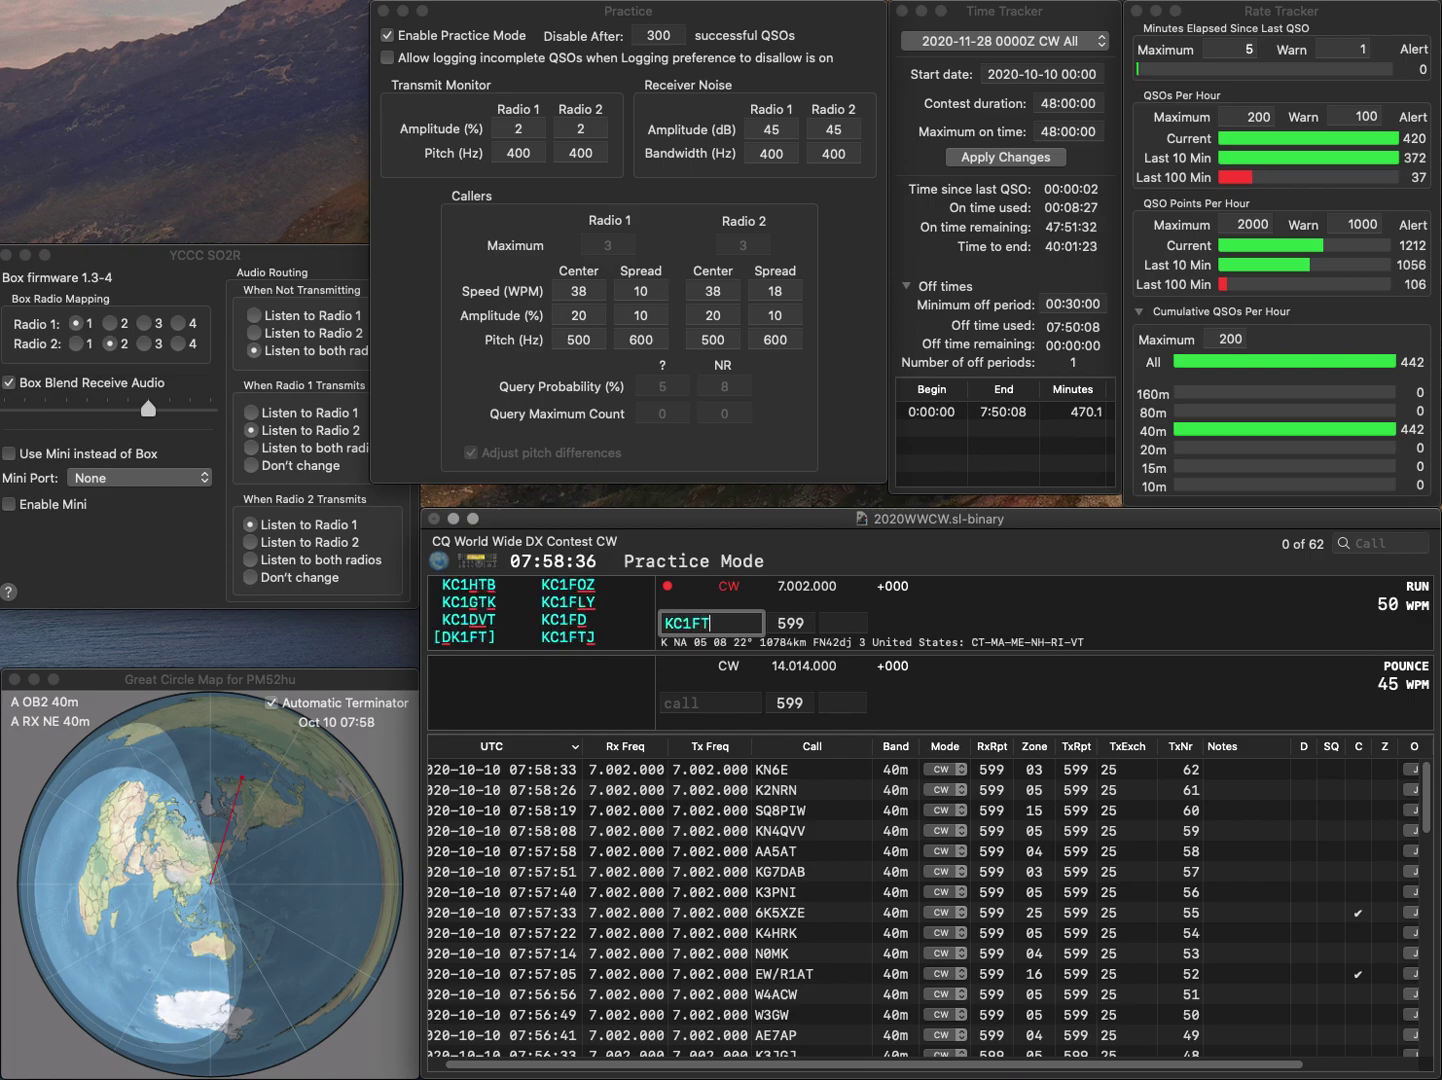
text(J)
key(space)
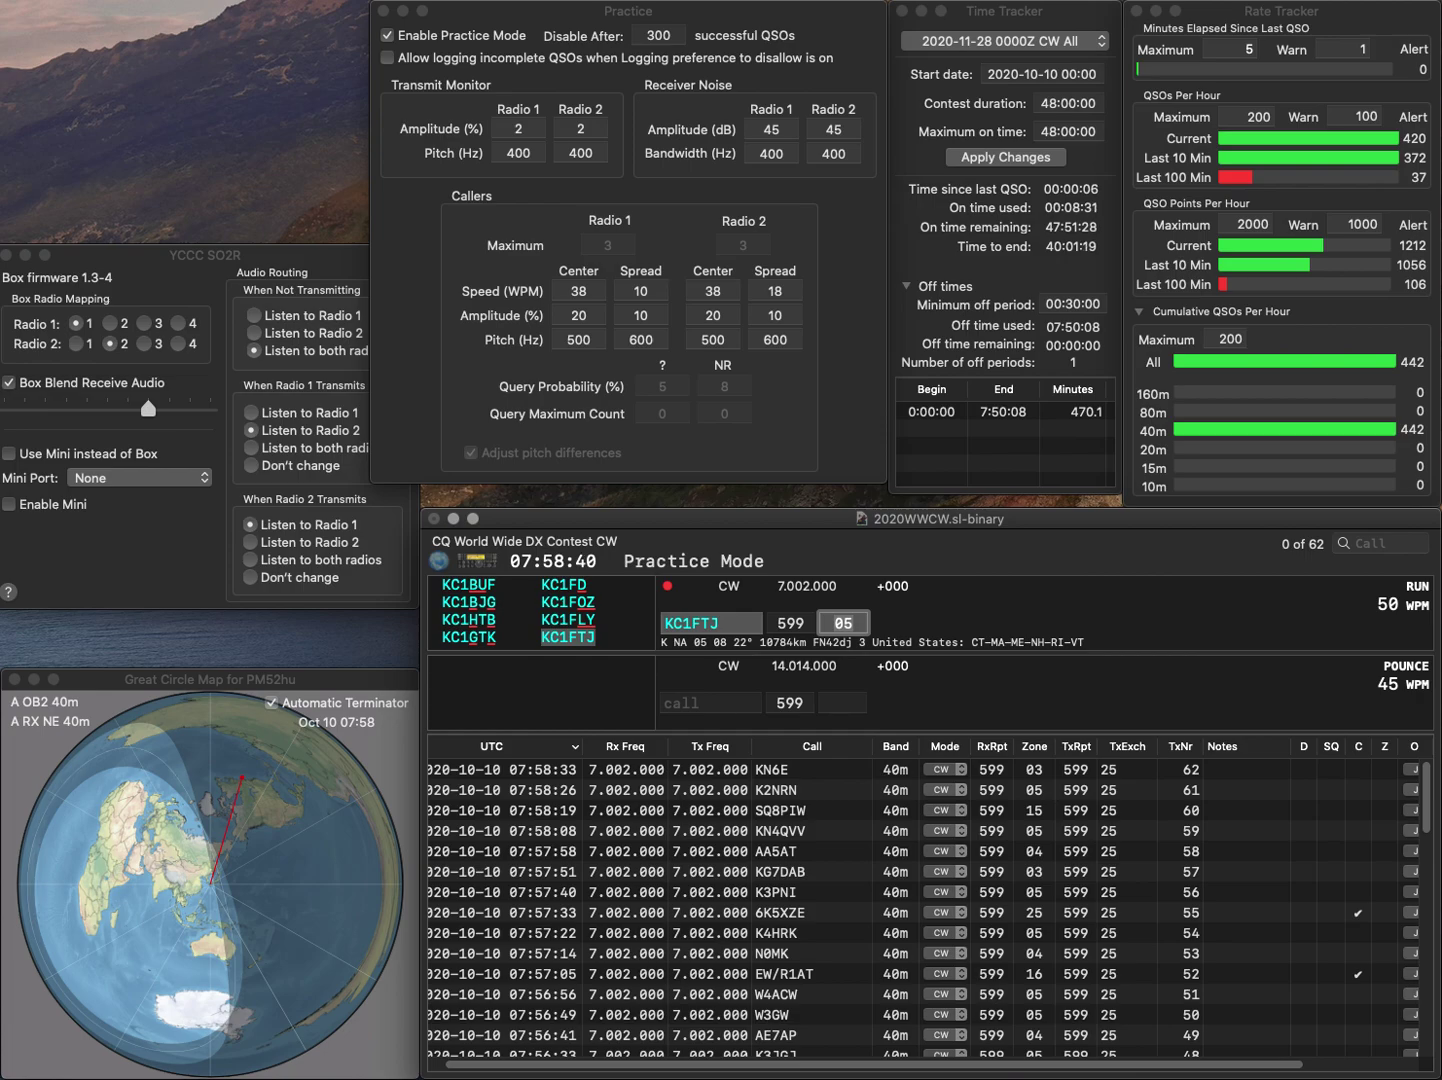
key(Return)
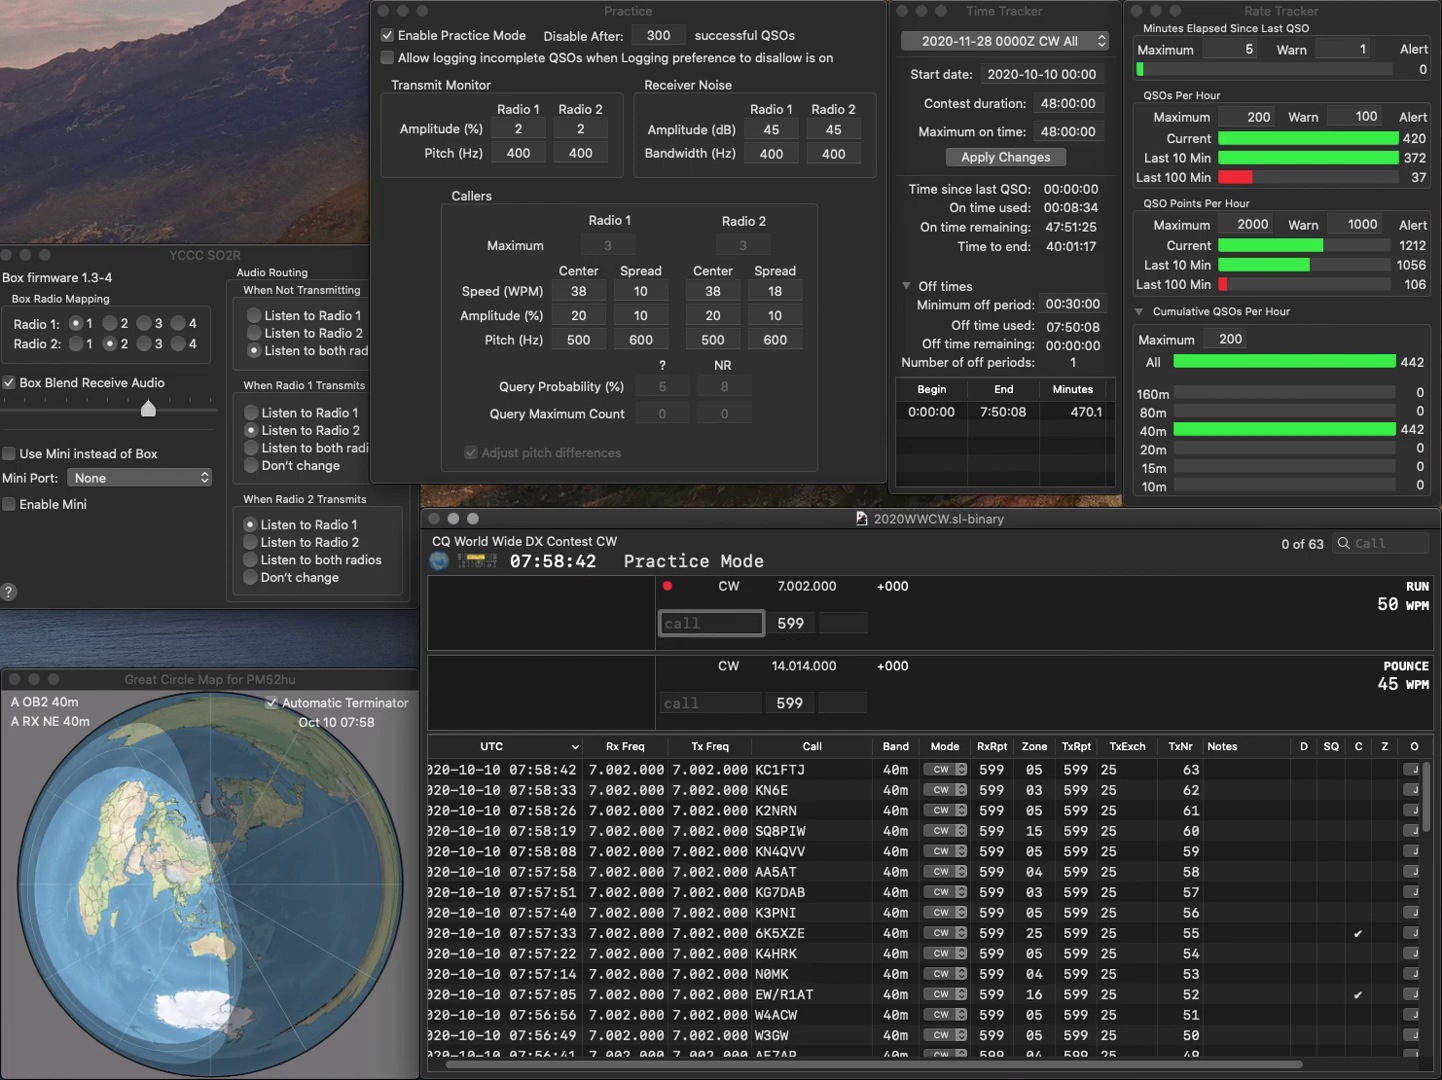
text(B7K)
key(Delete)
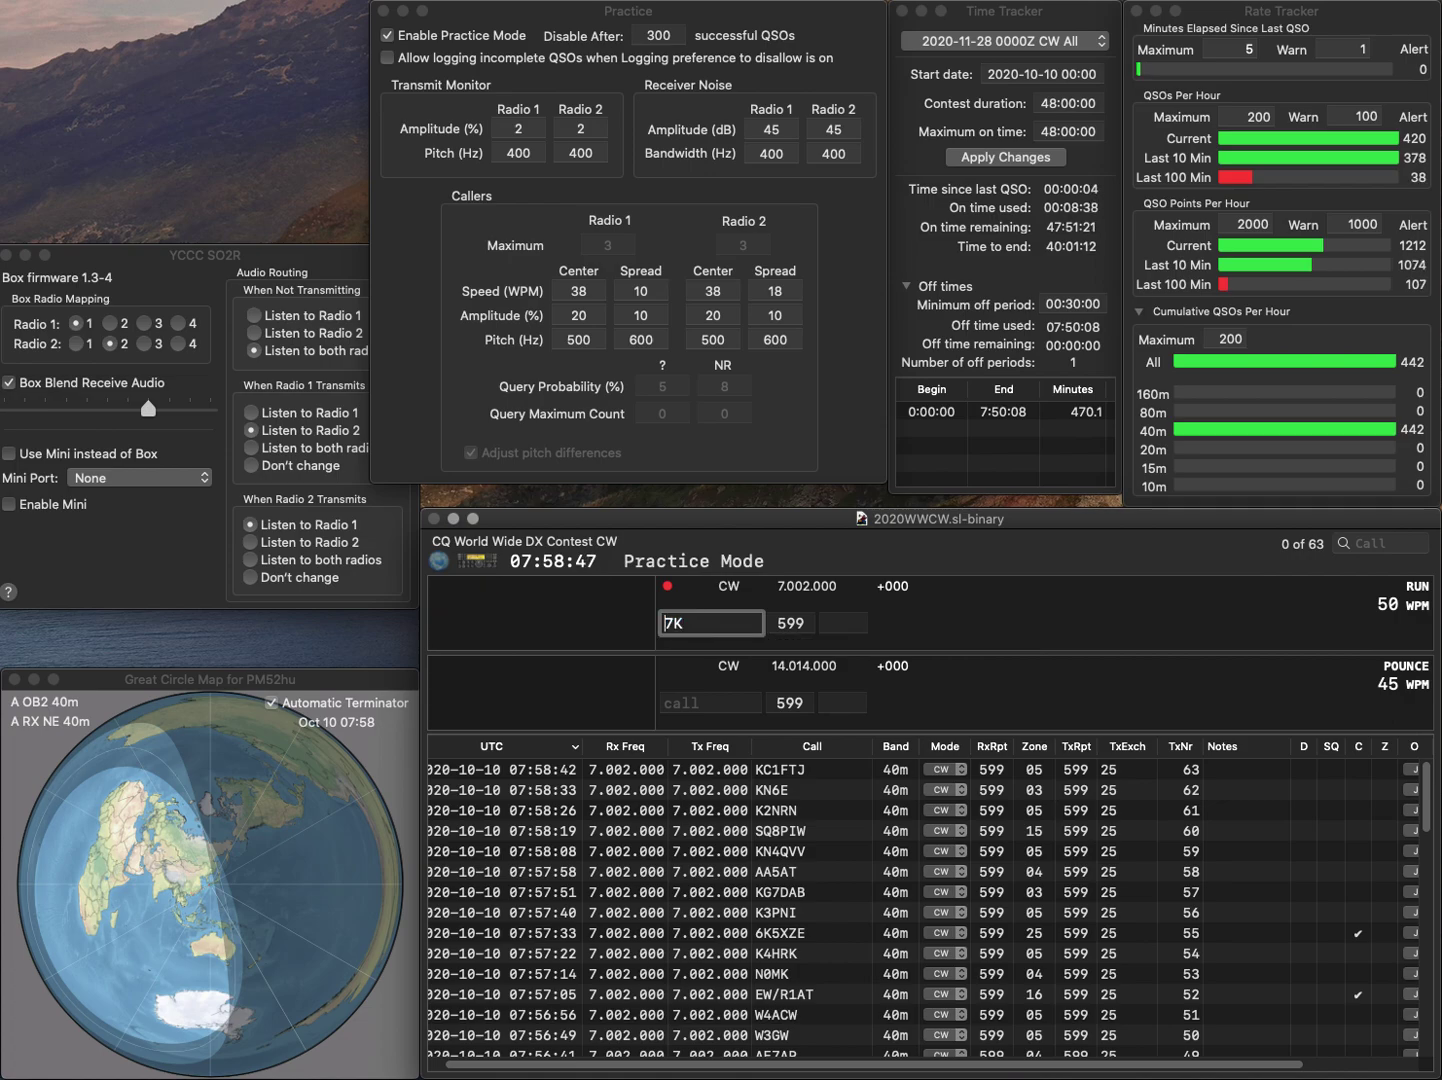
text(UB)
key(Tab)
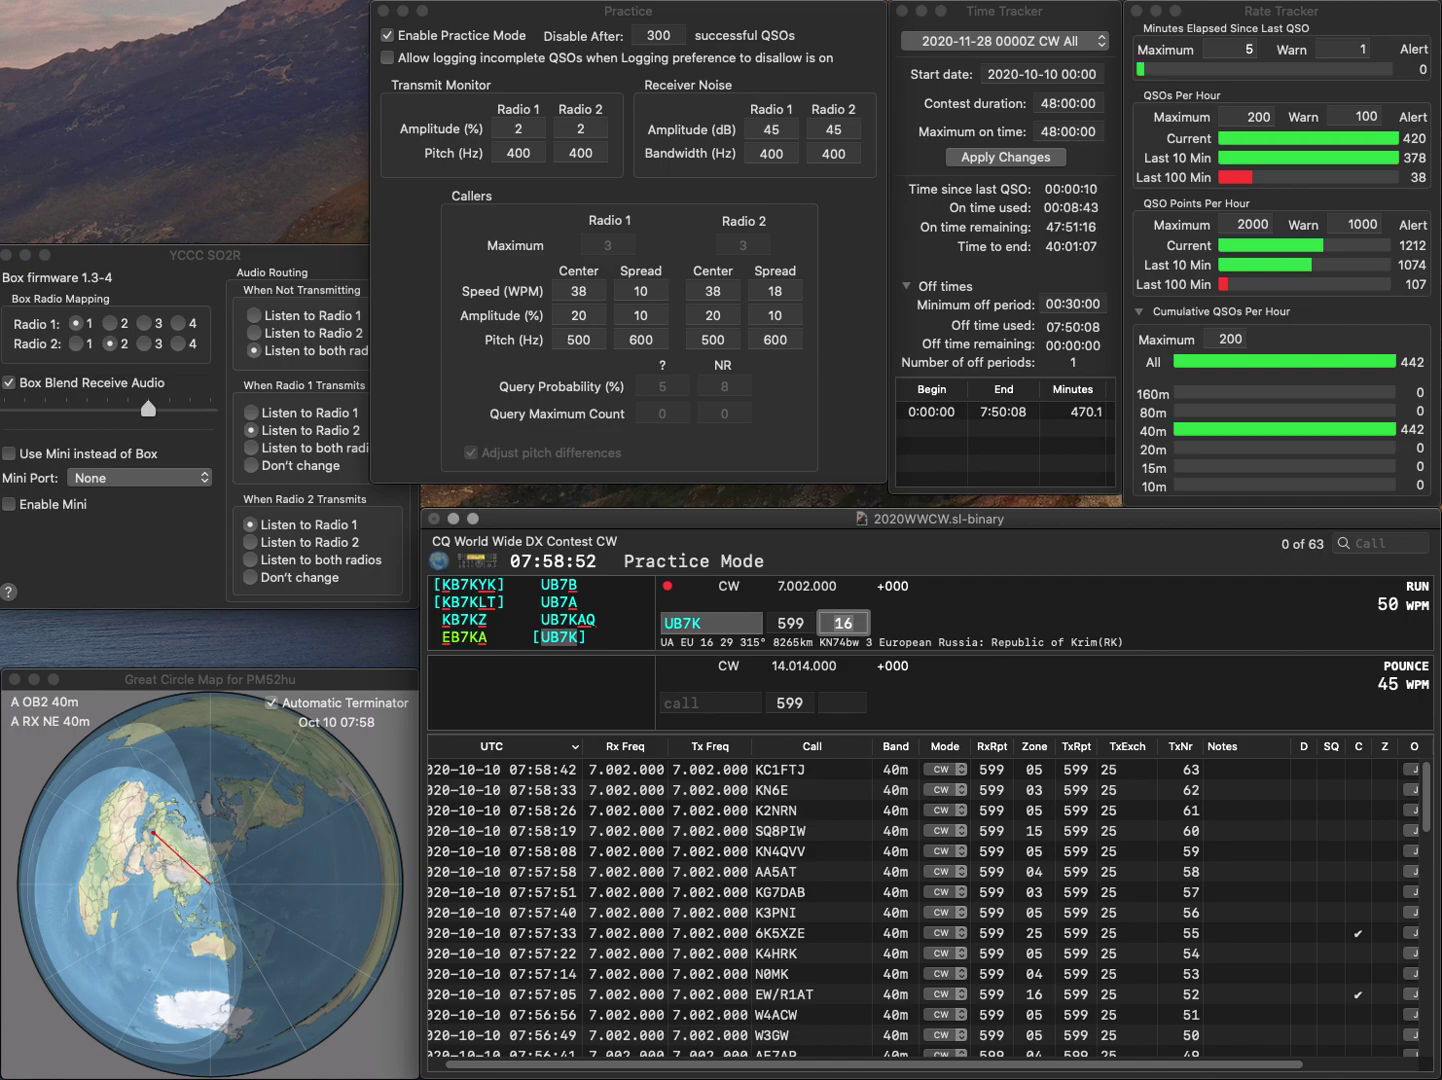
key(Return)
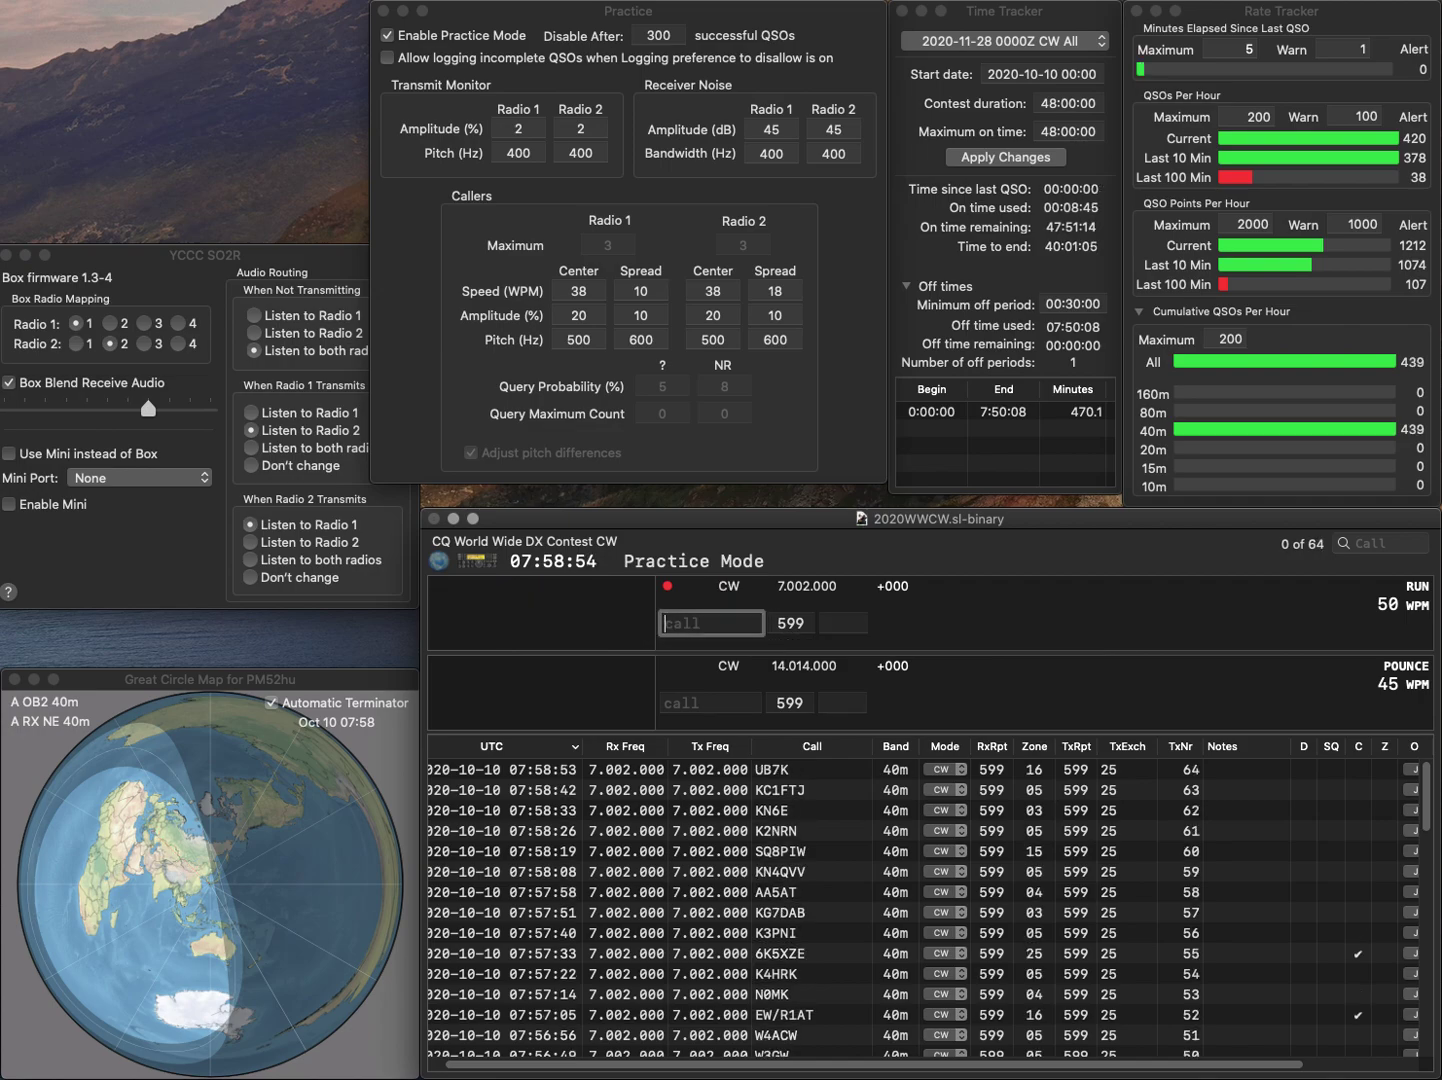
text(OG3C)
key(space)
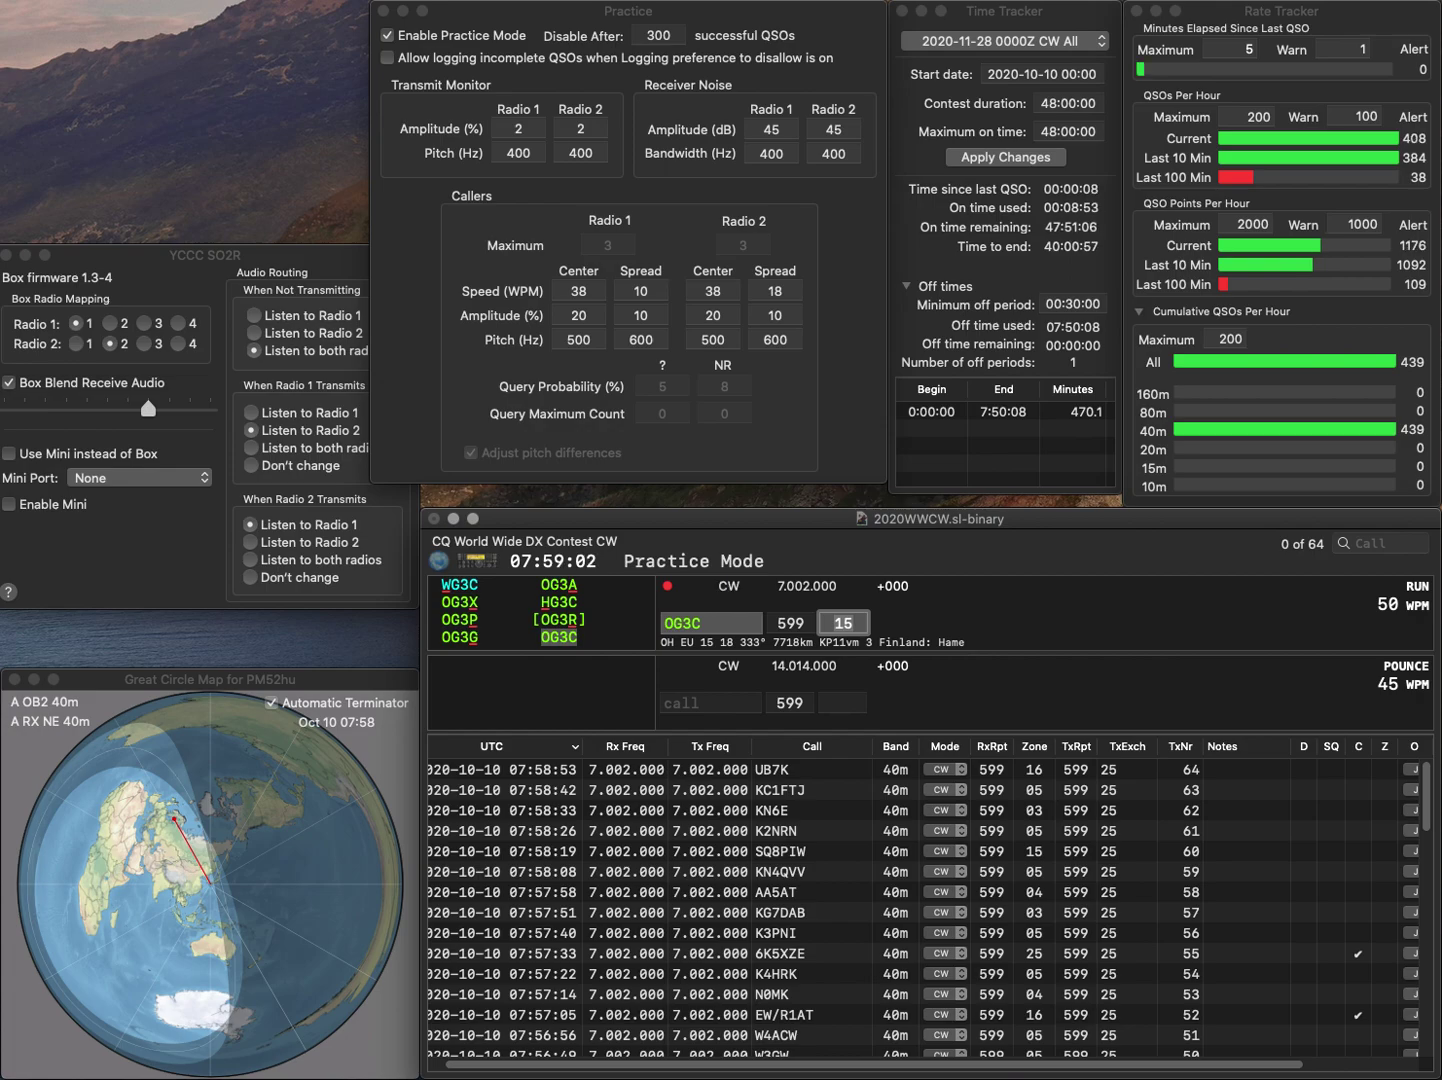
key(Return)
text(IK6LBT)
key(Return)
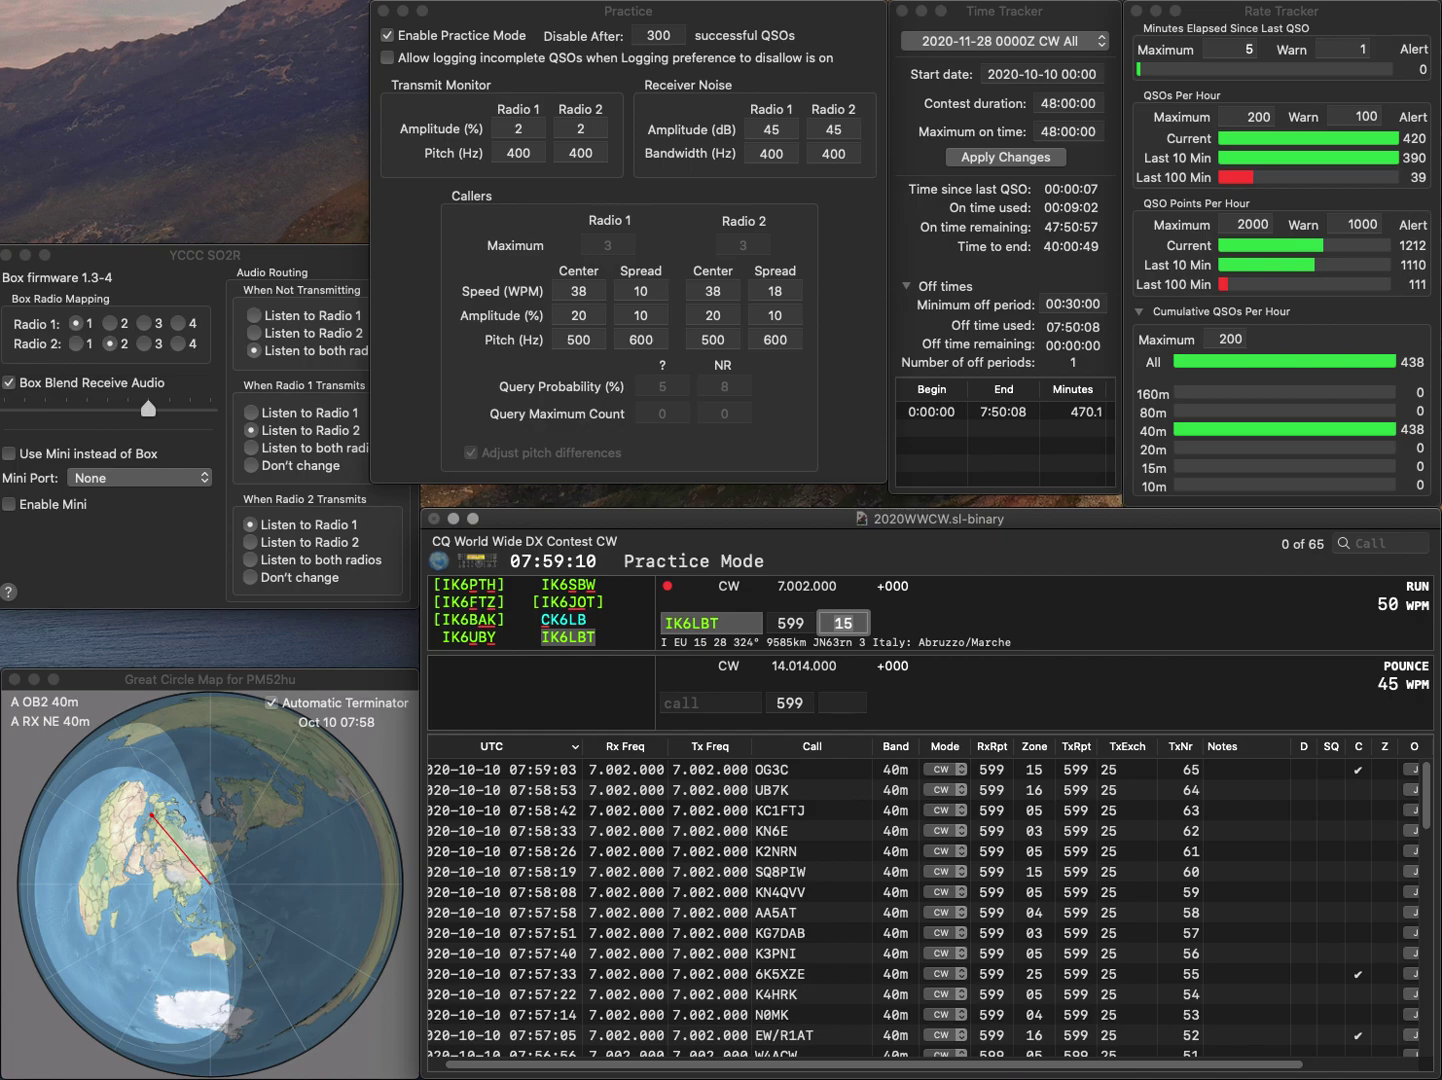
key(Return)
Log the run radio contacts with W4UK in zone 05 and SP6DZ in zone 15
text(W4UK)
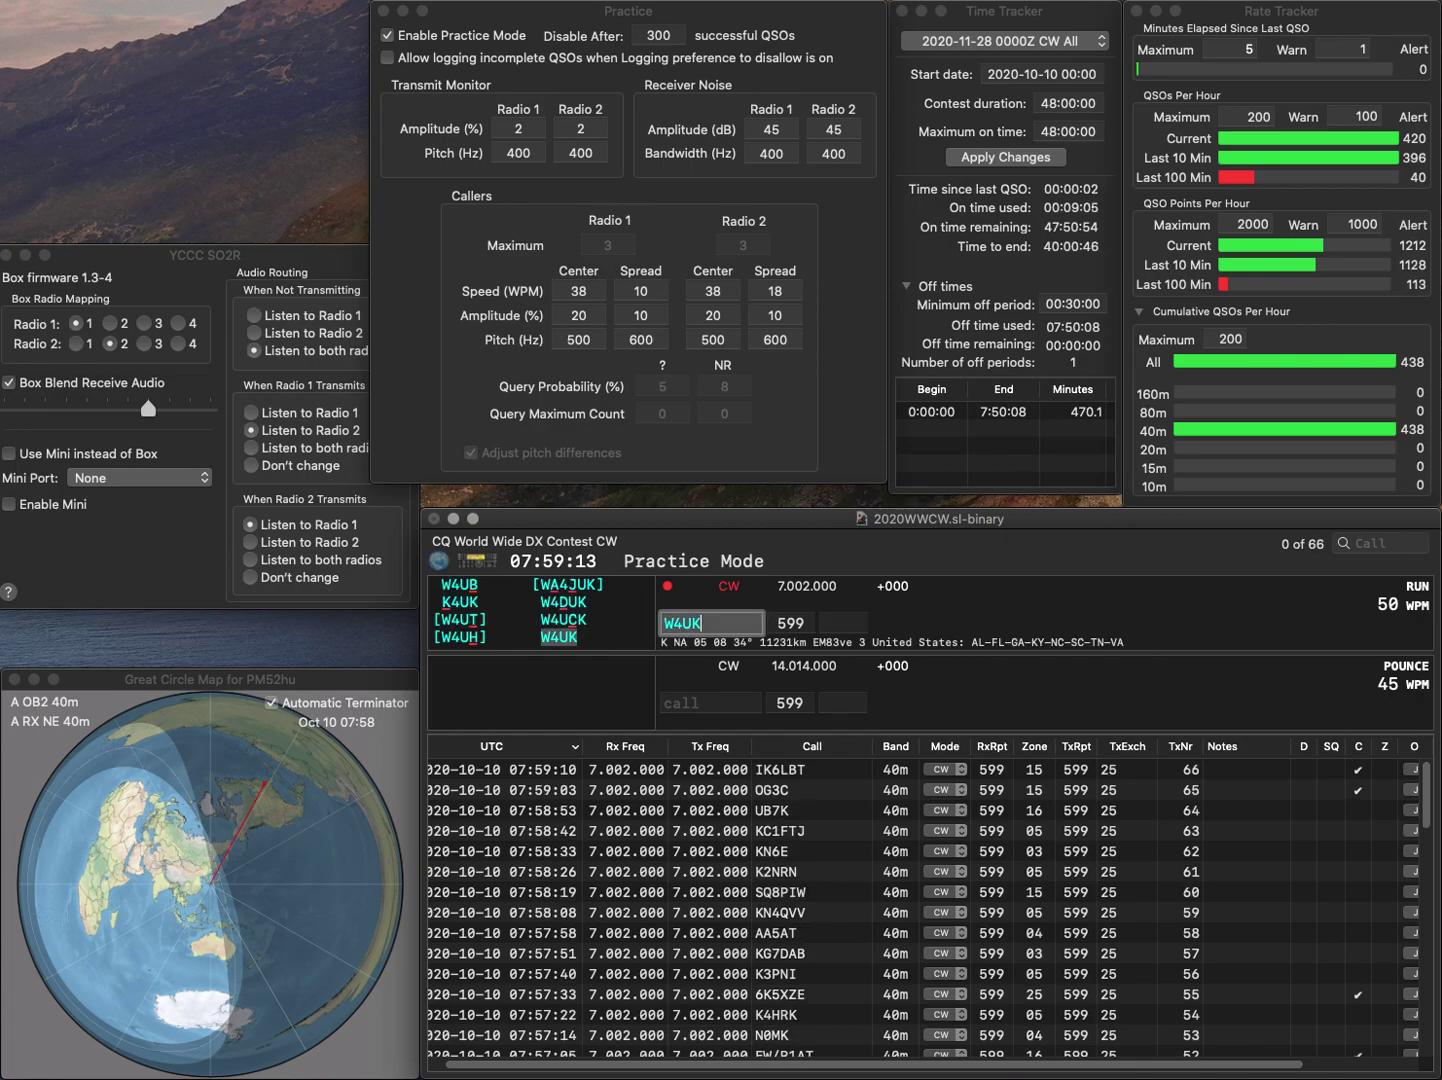
key(Return)
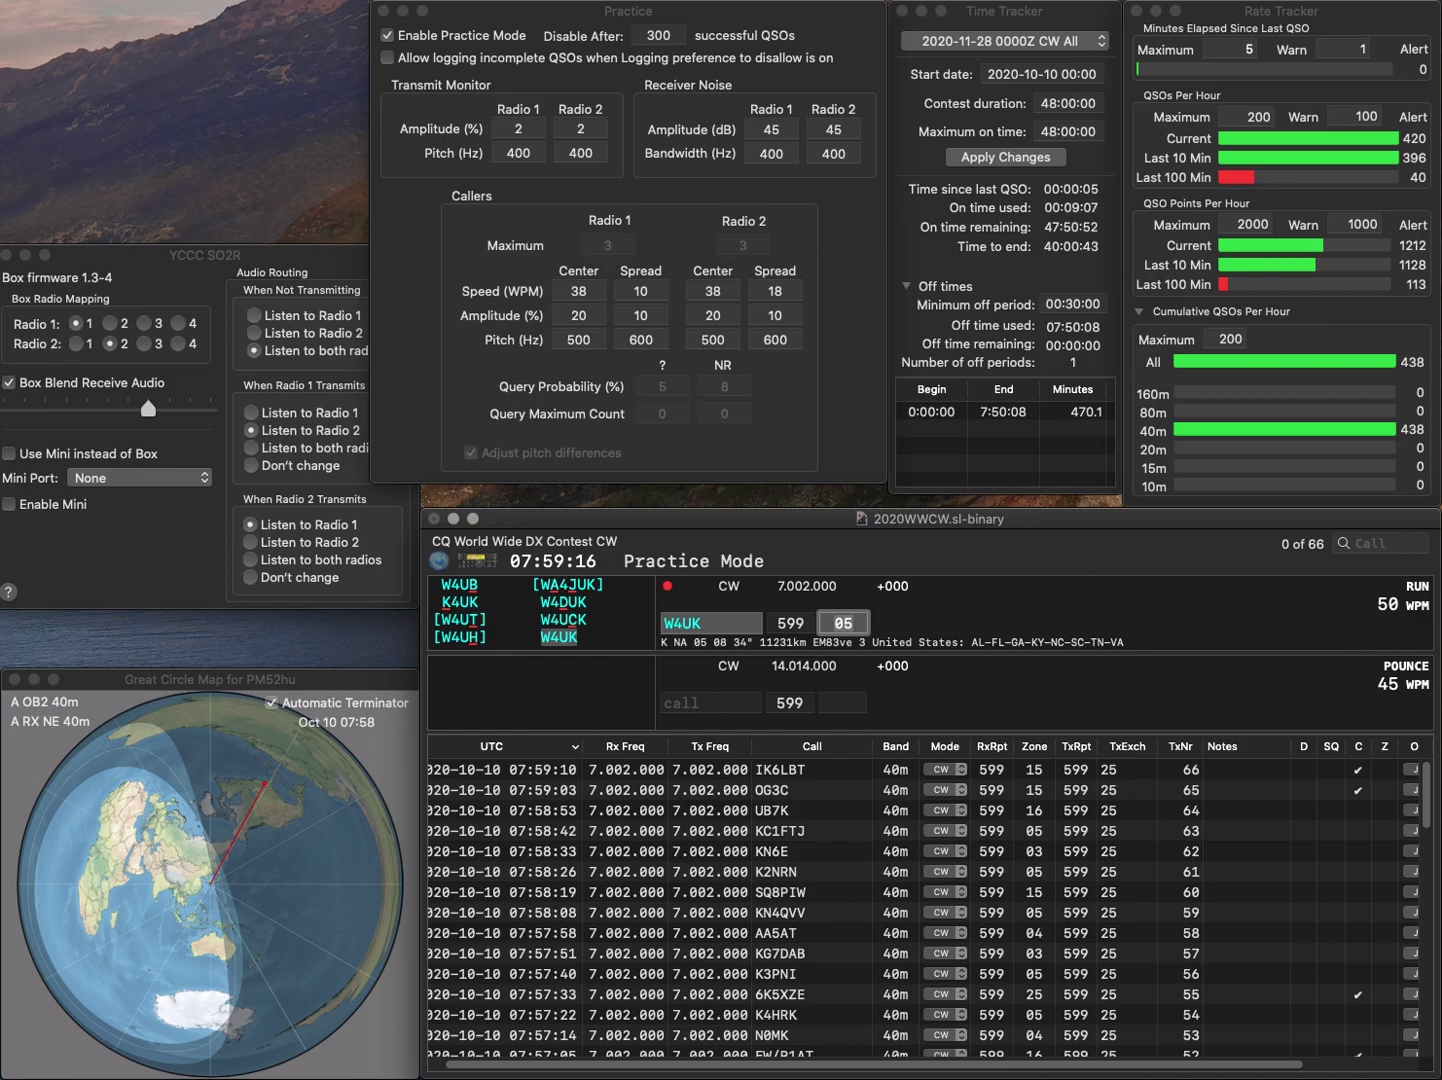
key(Return)
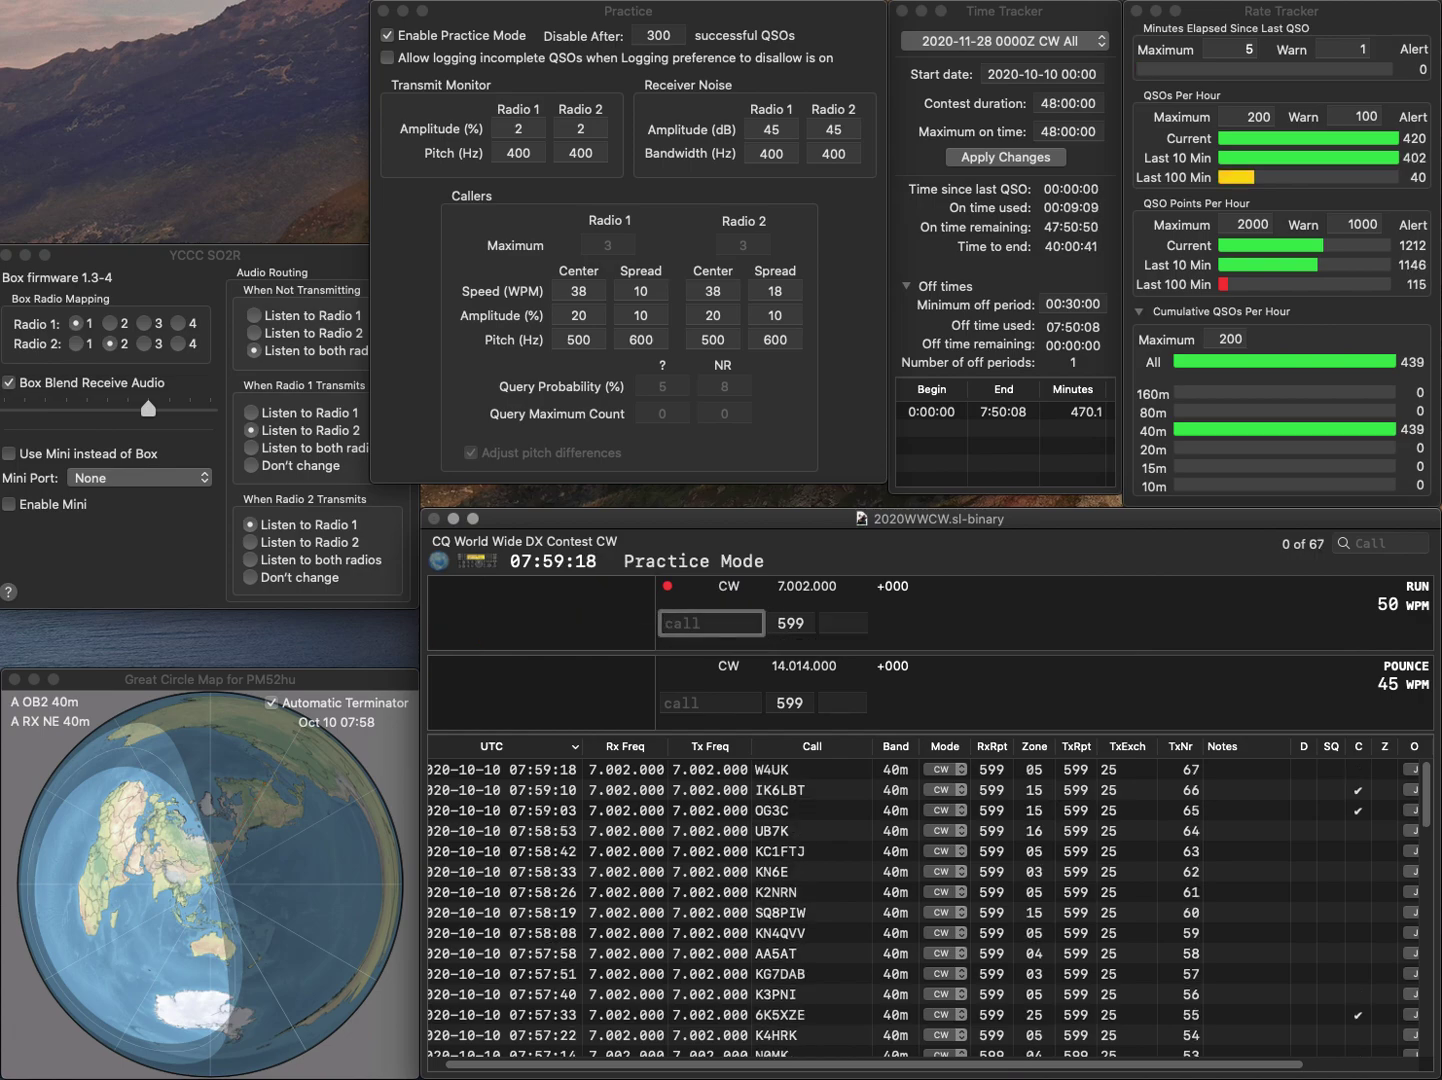
text(H)
key(BackSpace)
text(SPDZ)
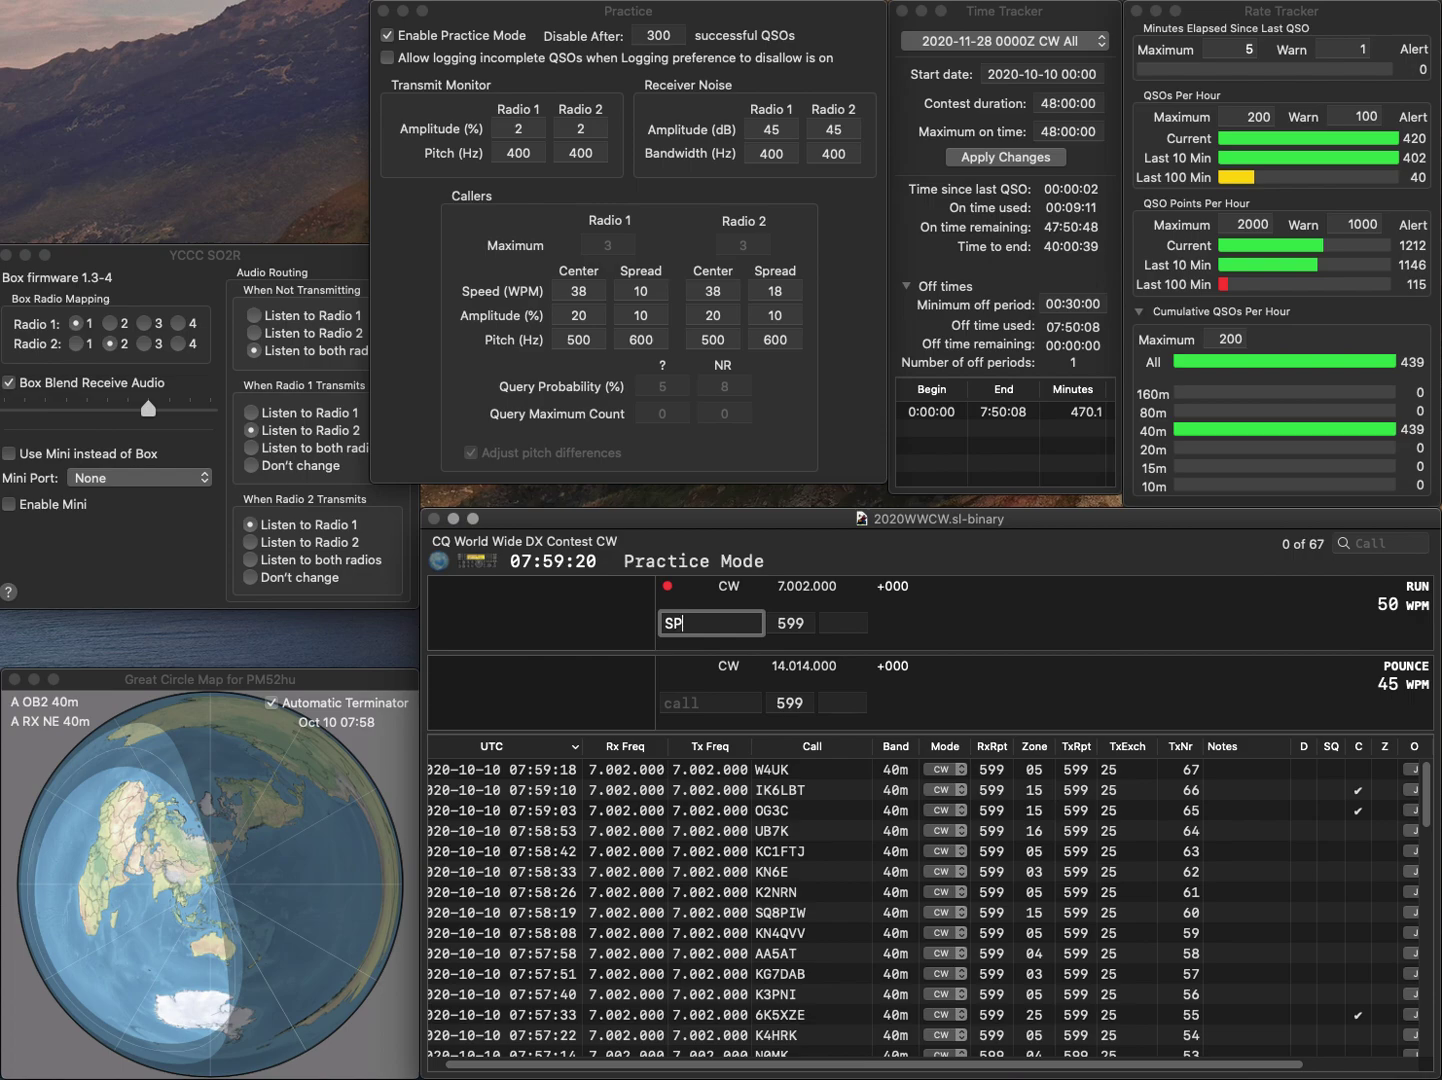
key(Left)
key(Left)
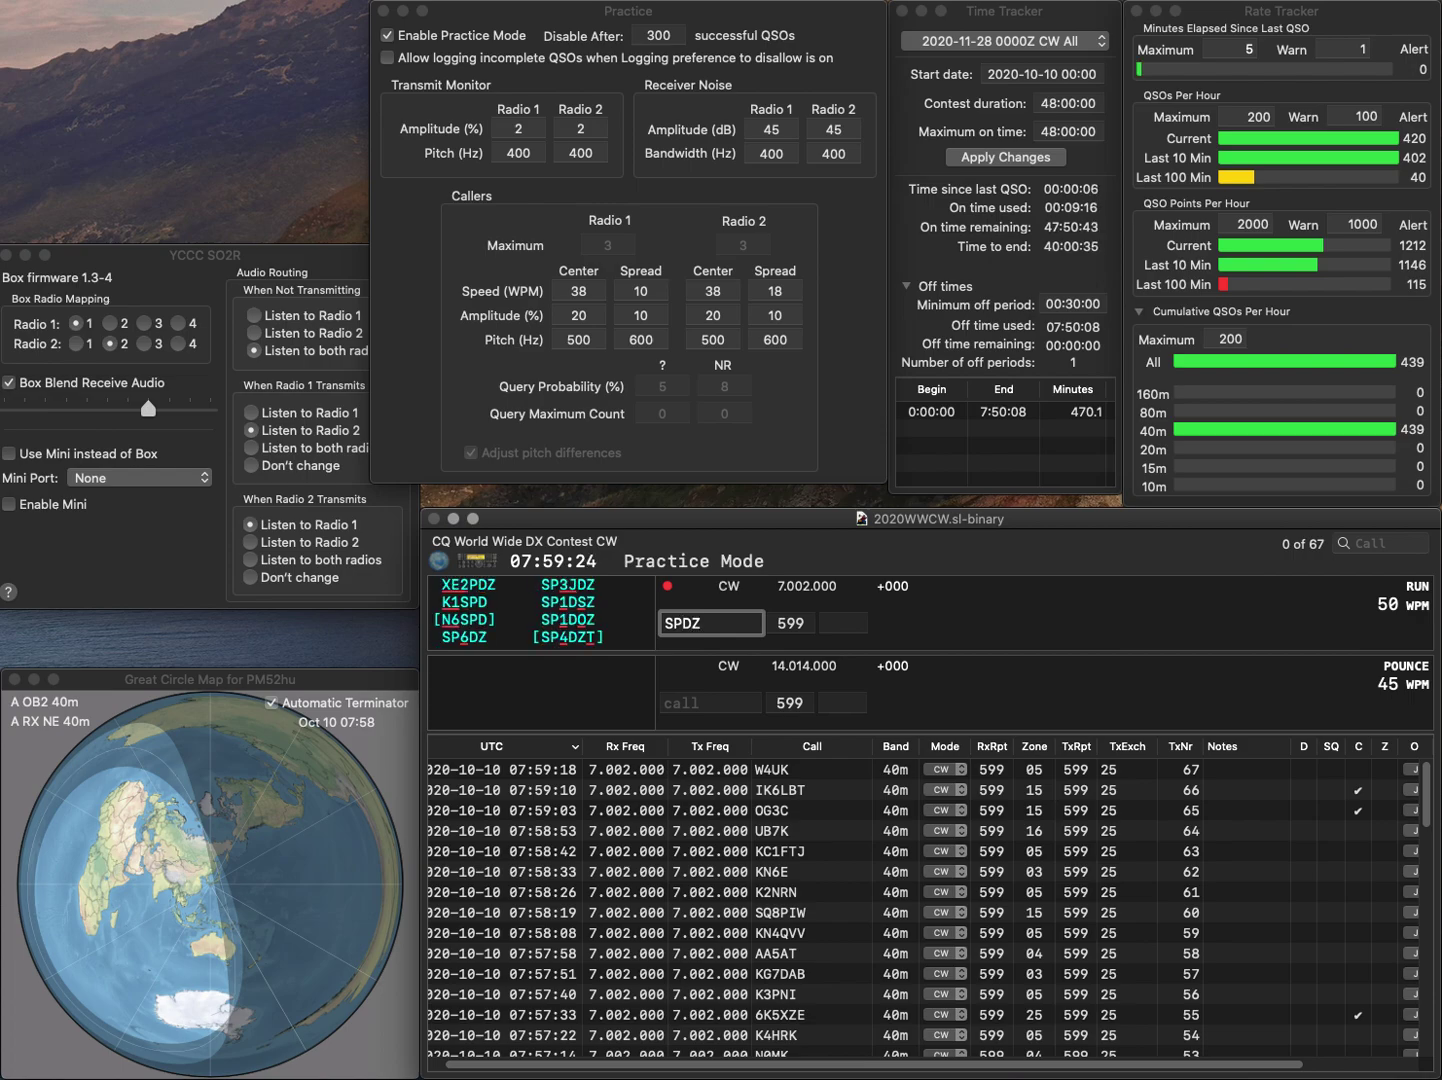
text(6)
key(space)
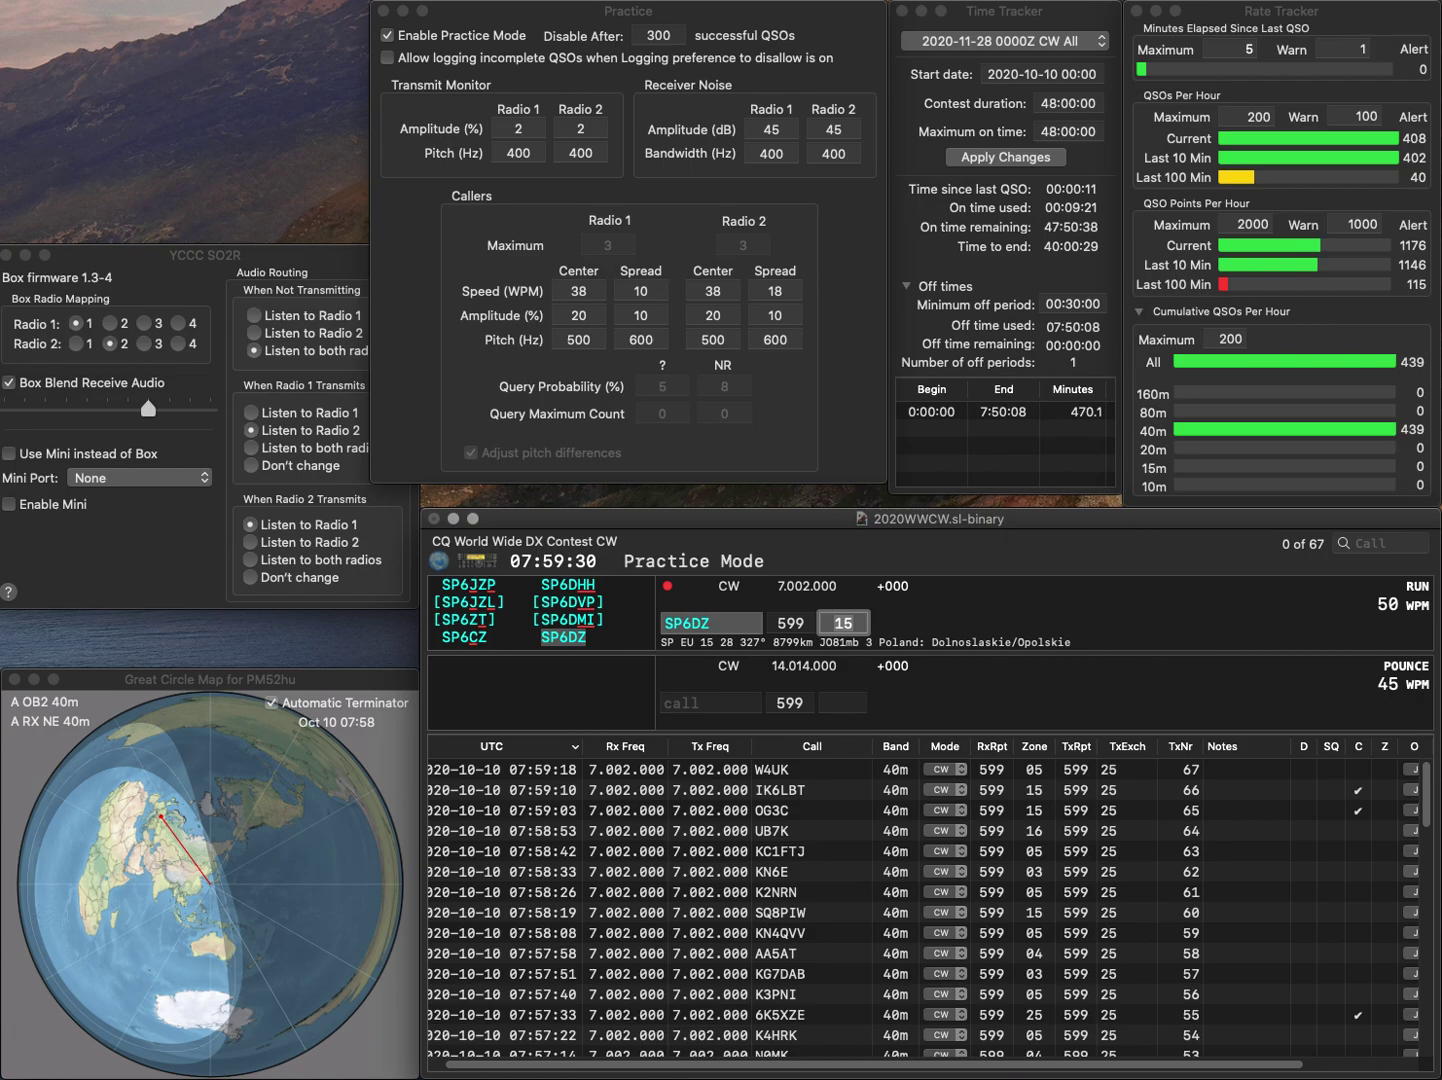
key(Return)
text(KM6HR)
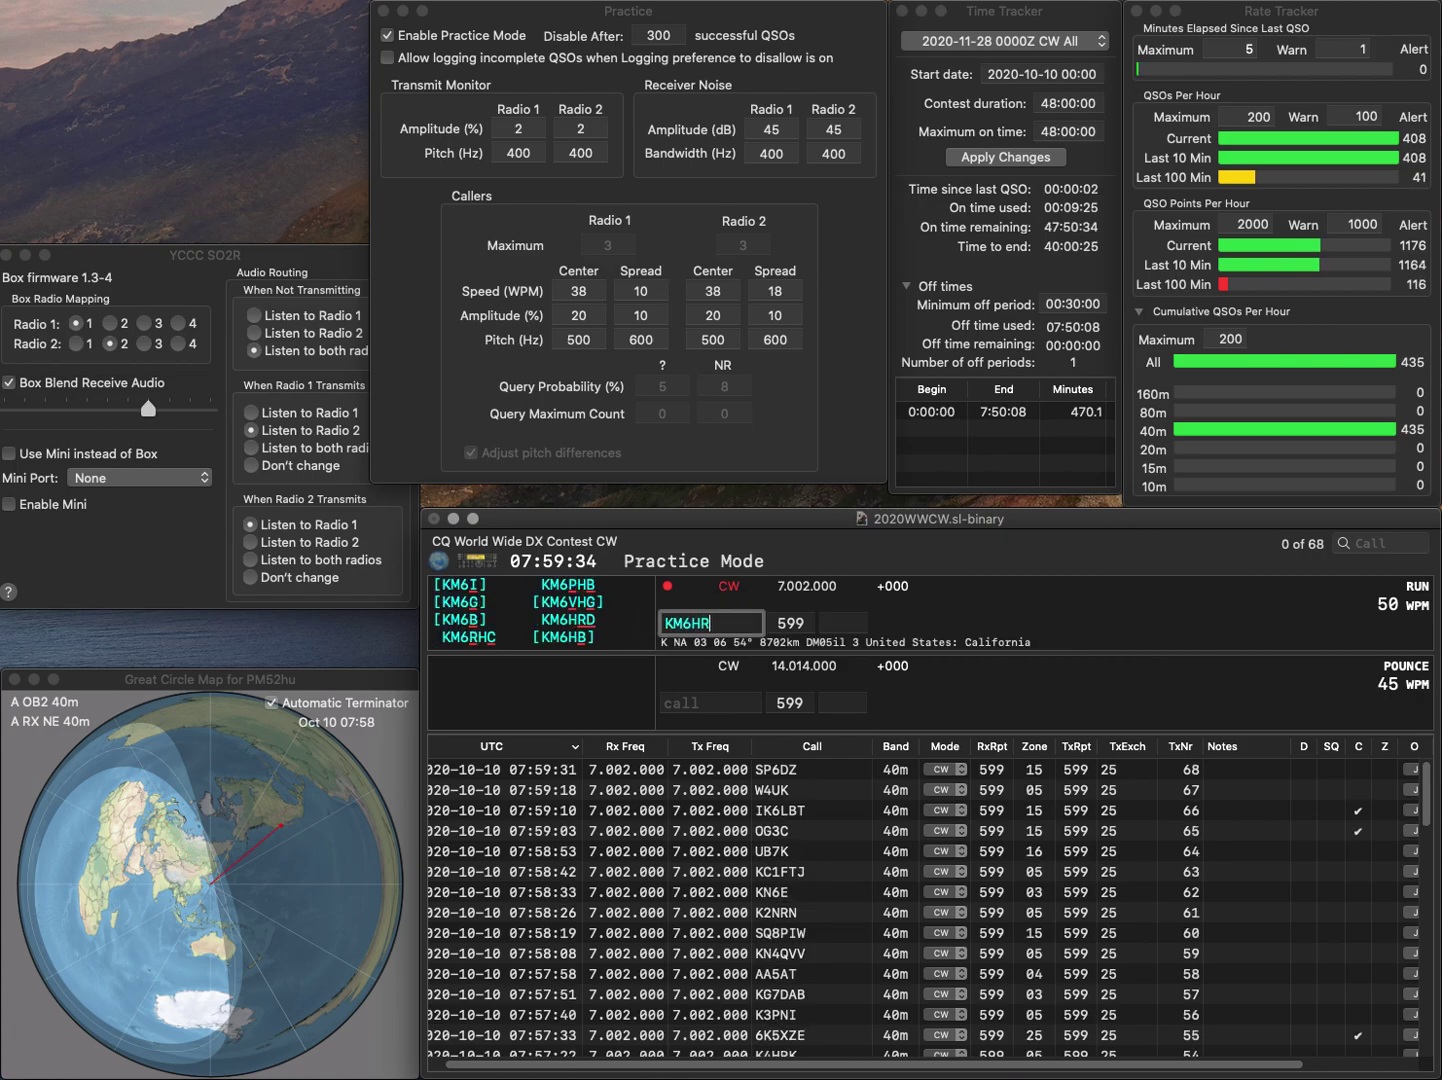
text(D)
key(space)
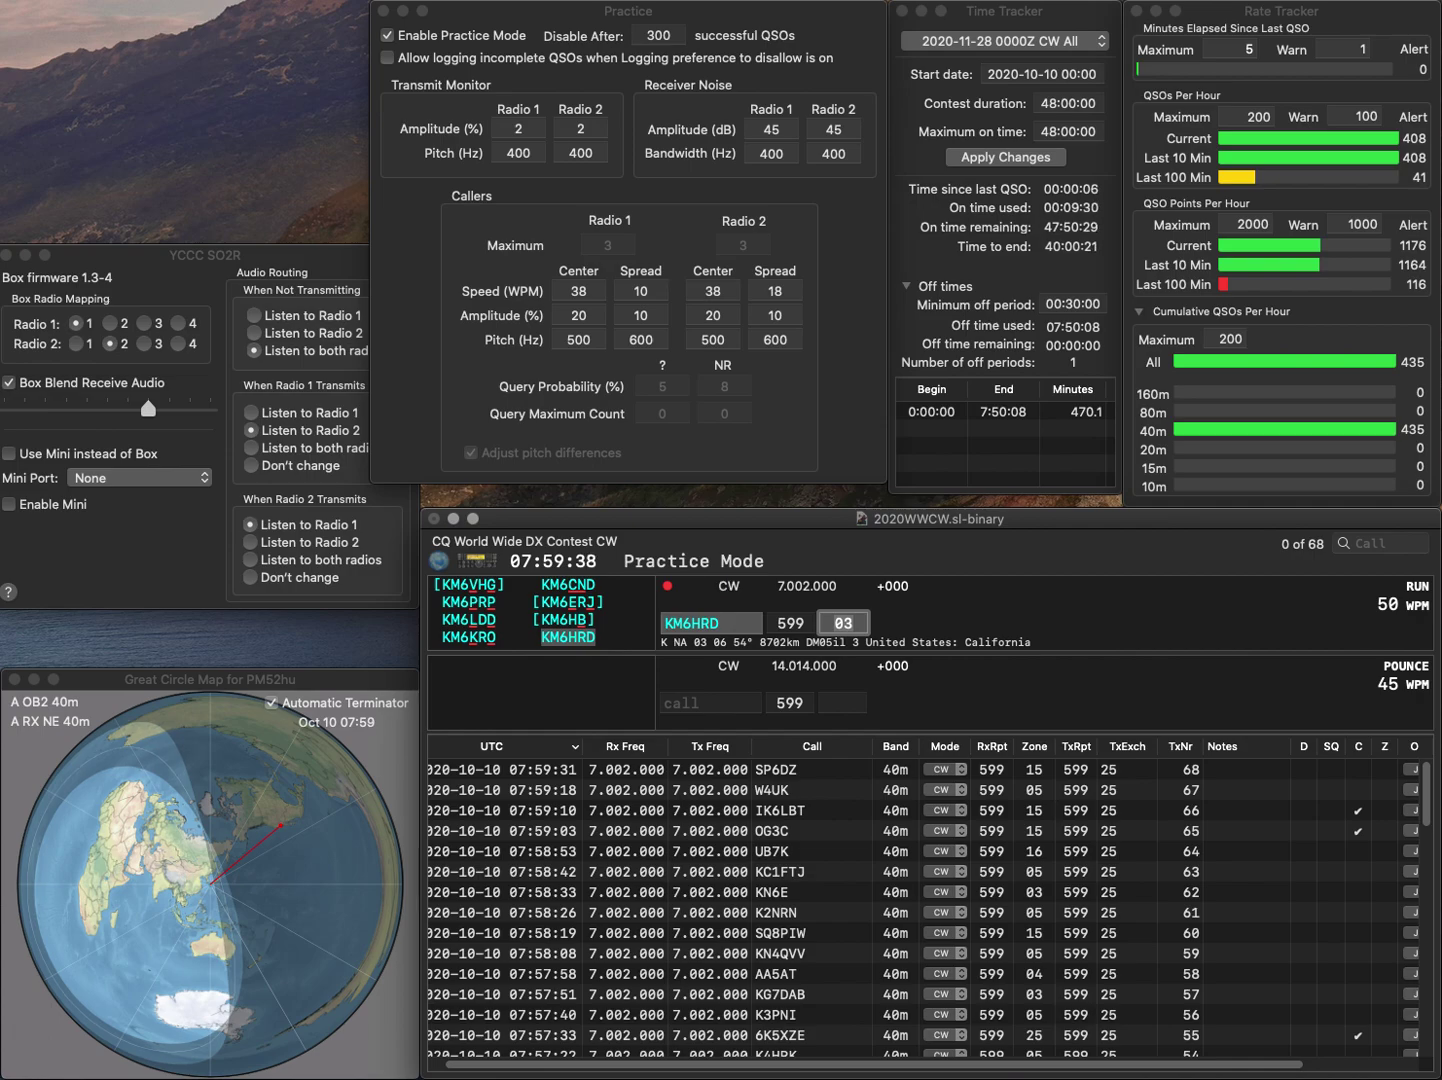
key(Return)
text(I2HI)
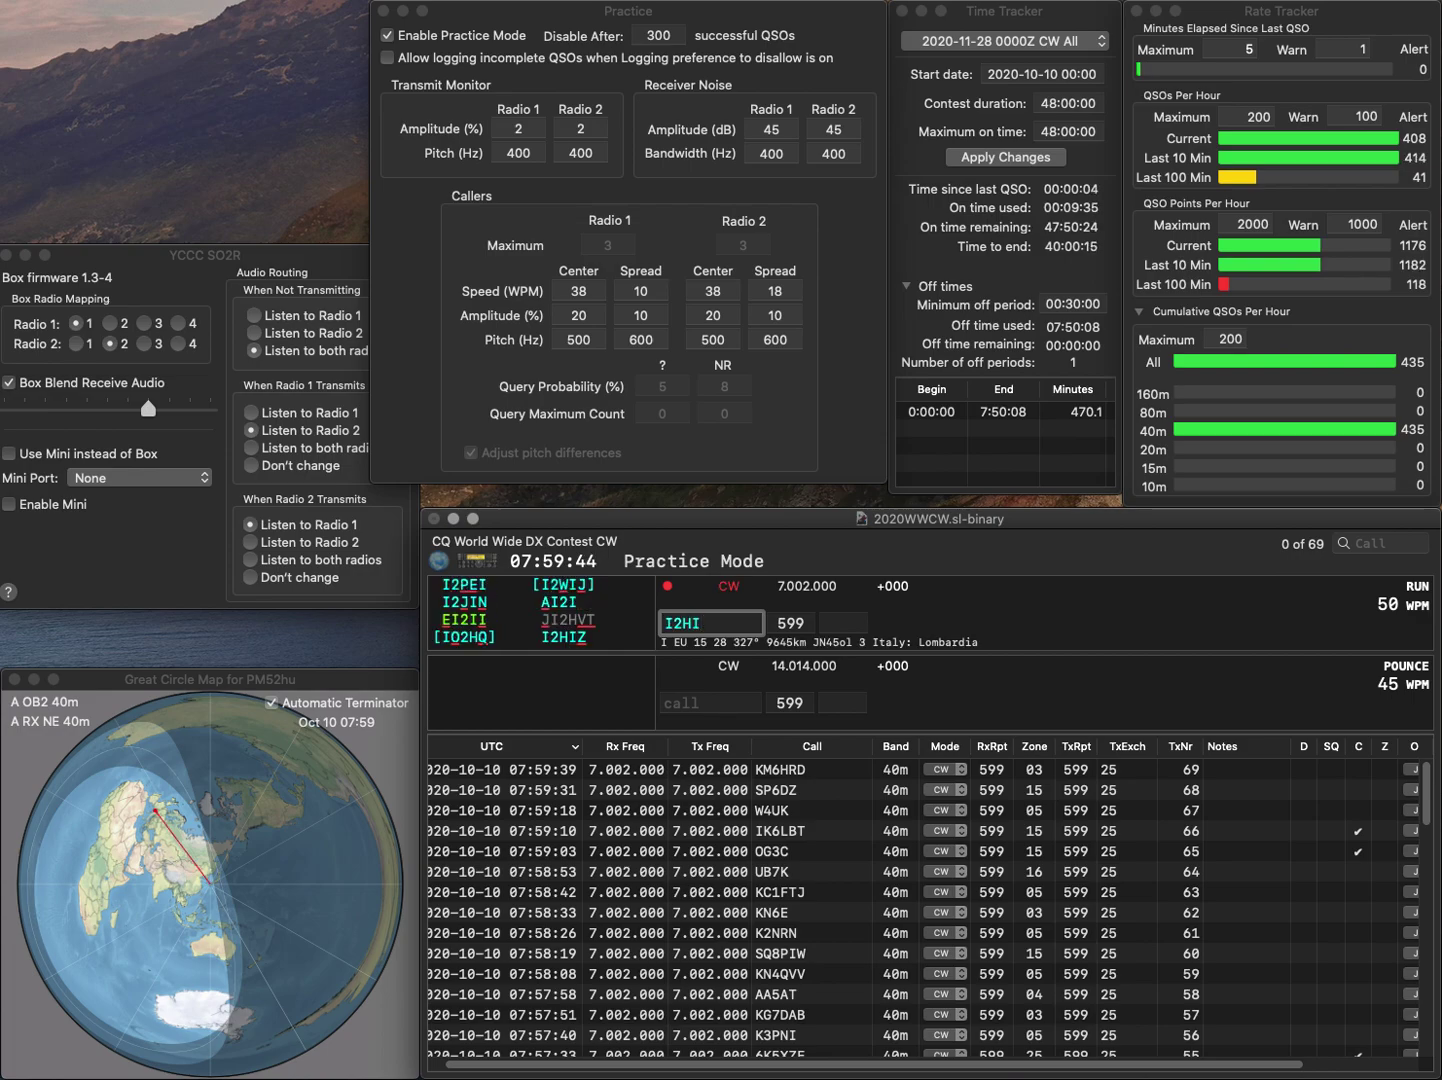
text(Z)
key(Return)
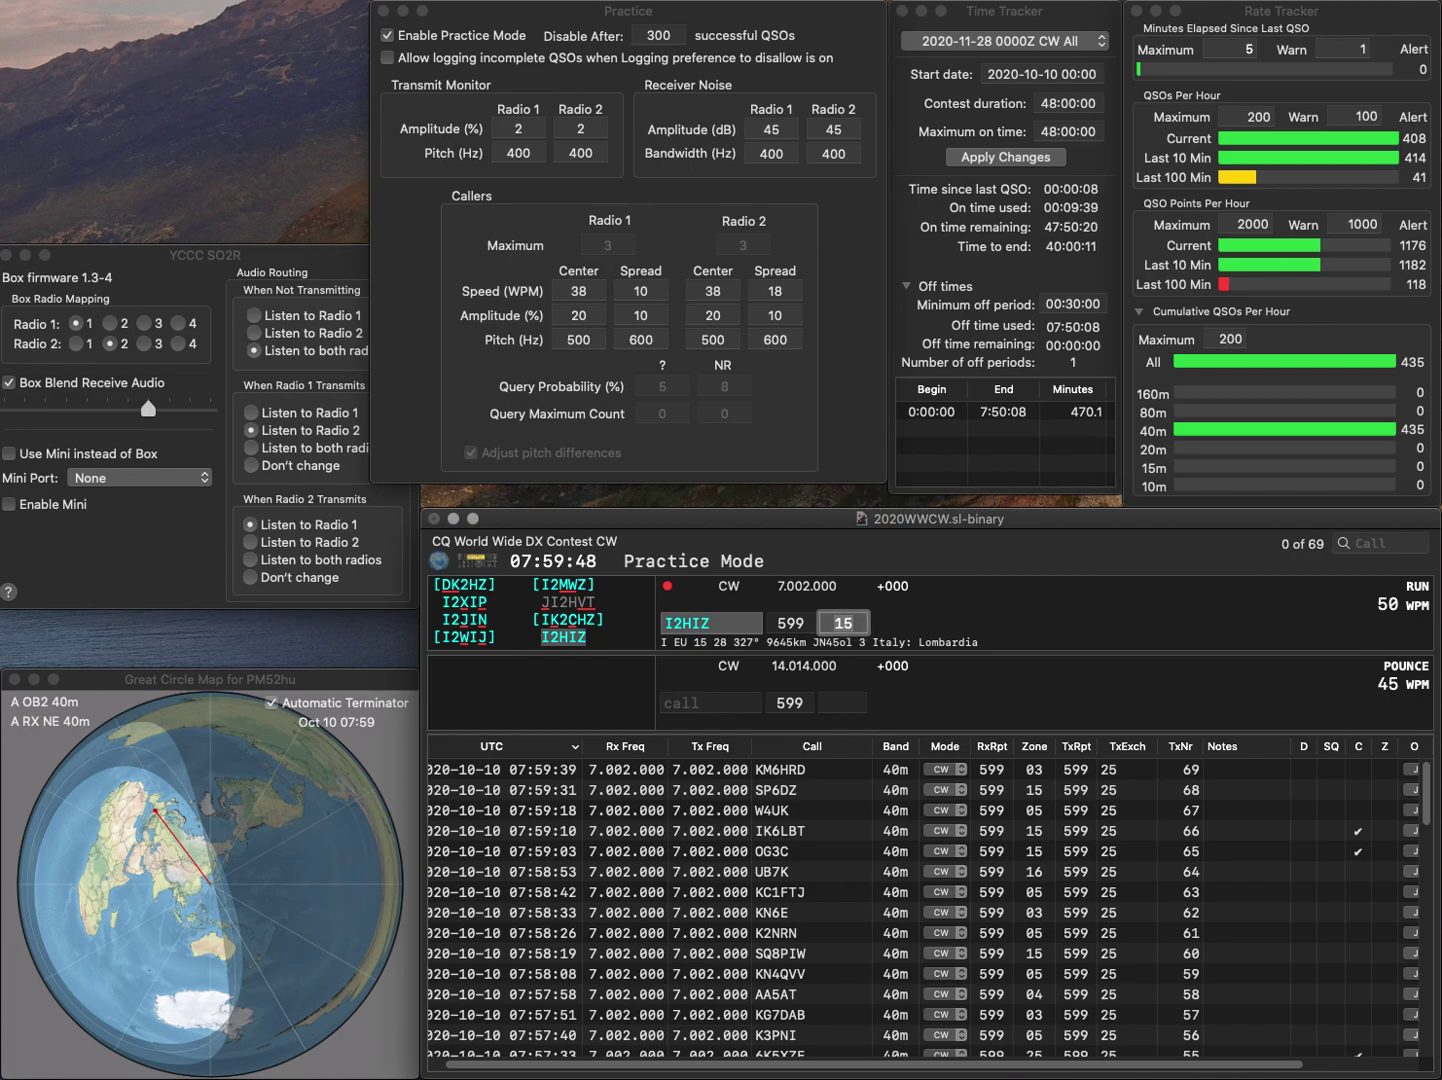
key(Return)
text(K5)
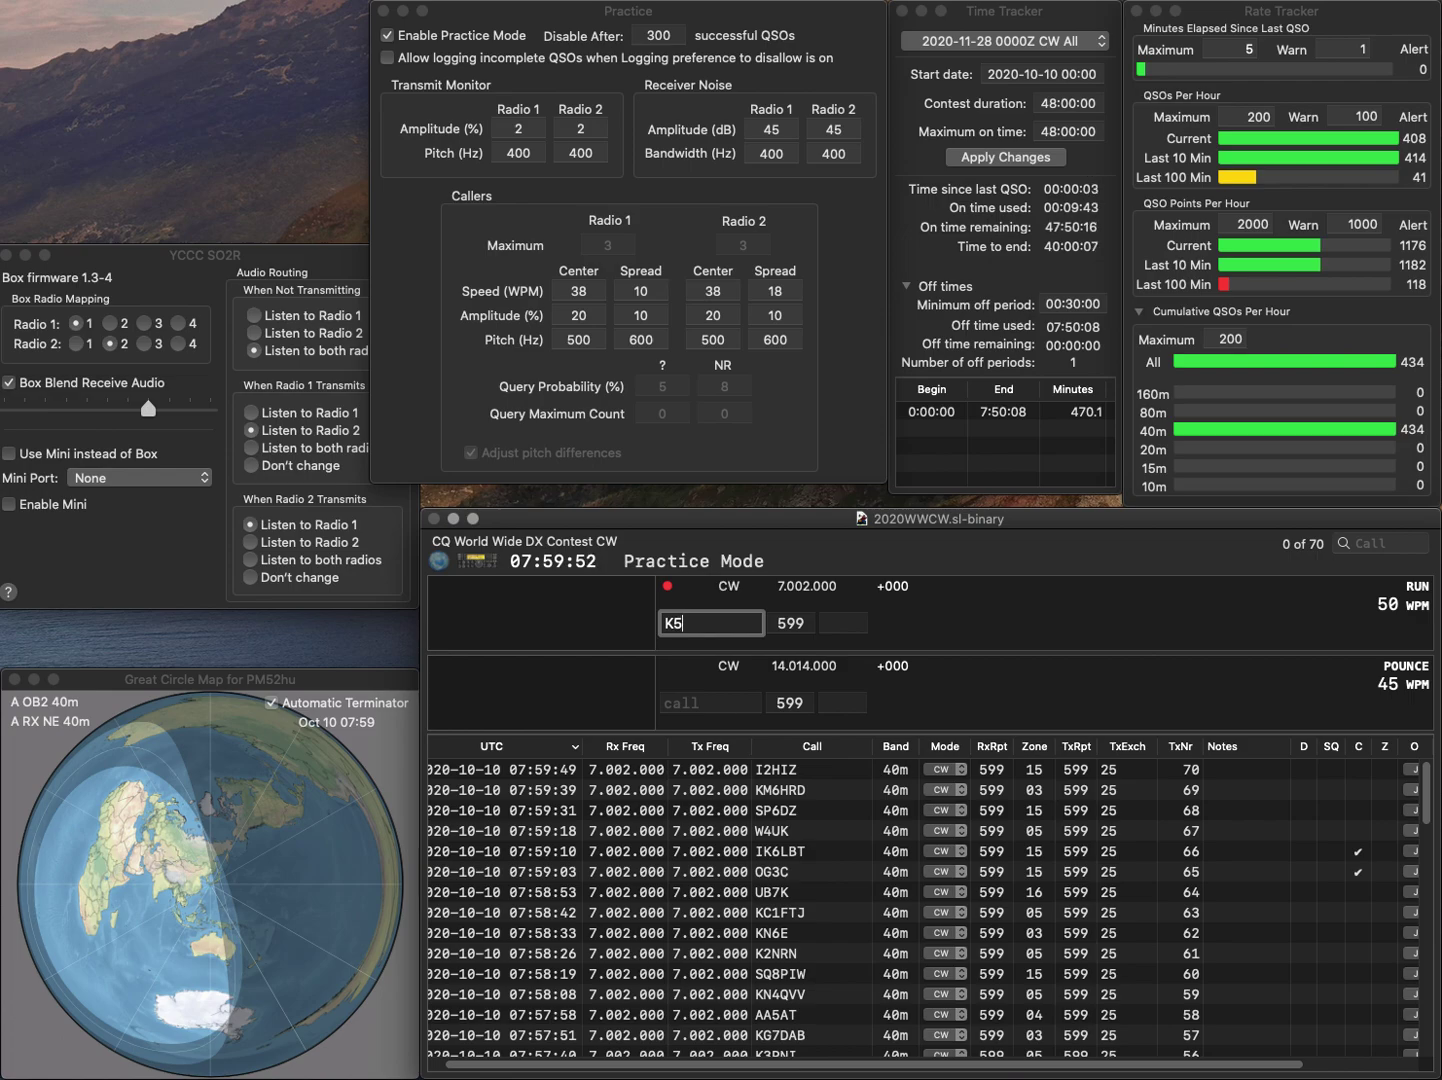
text(A)
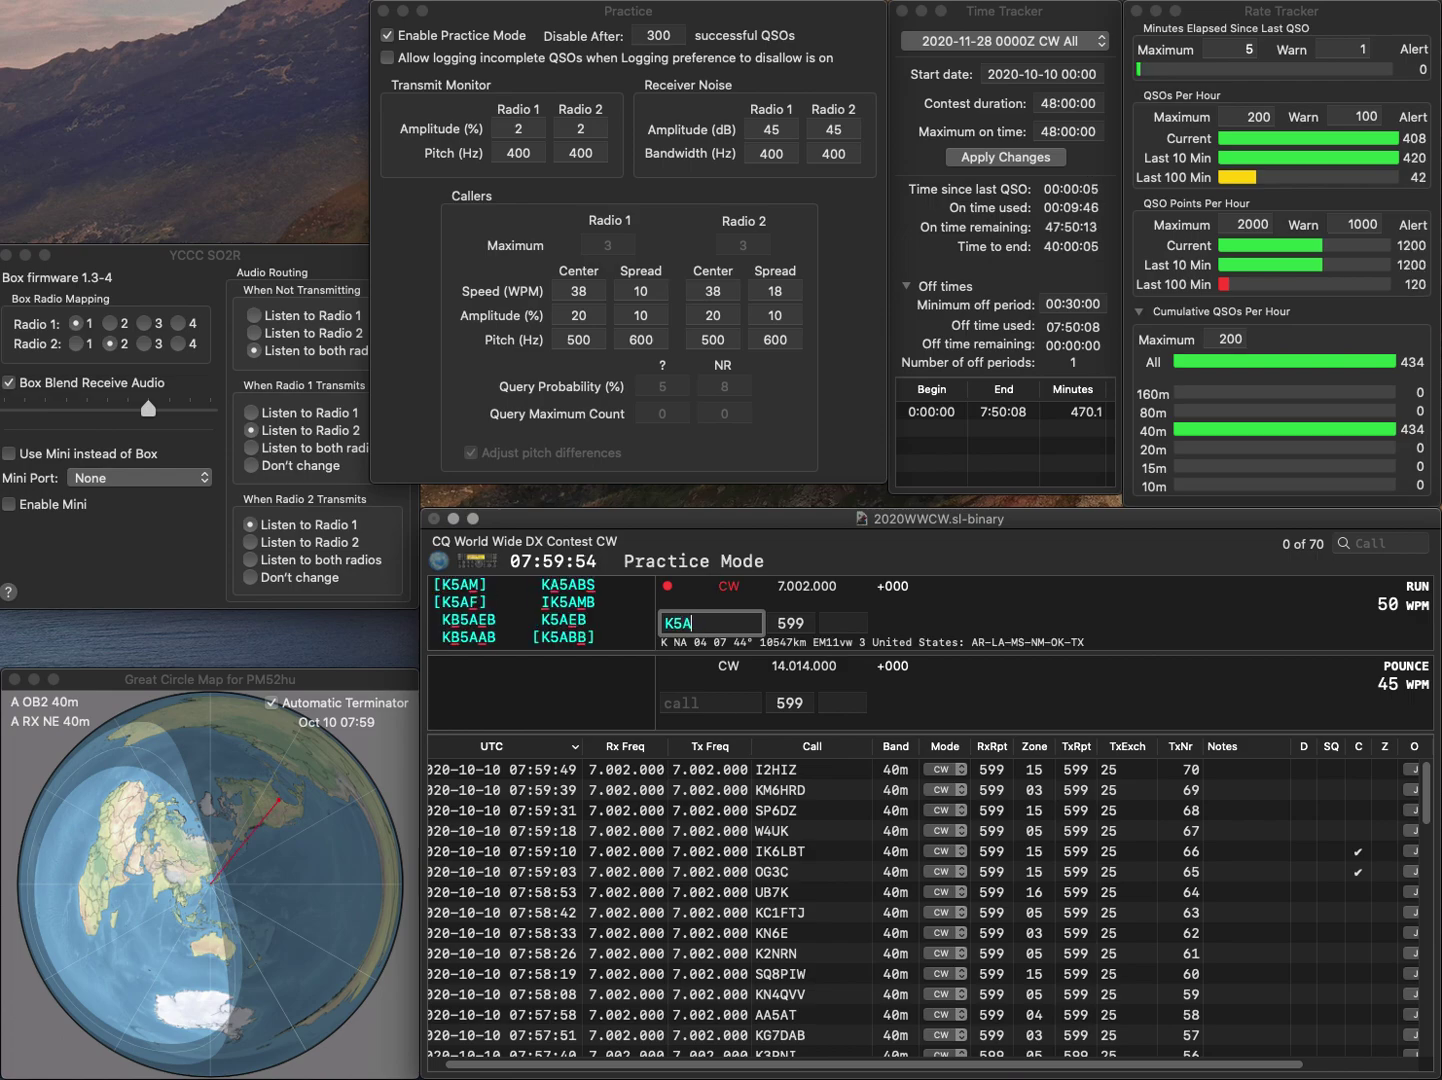
text(XZ)
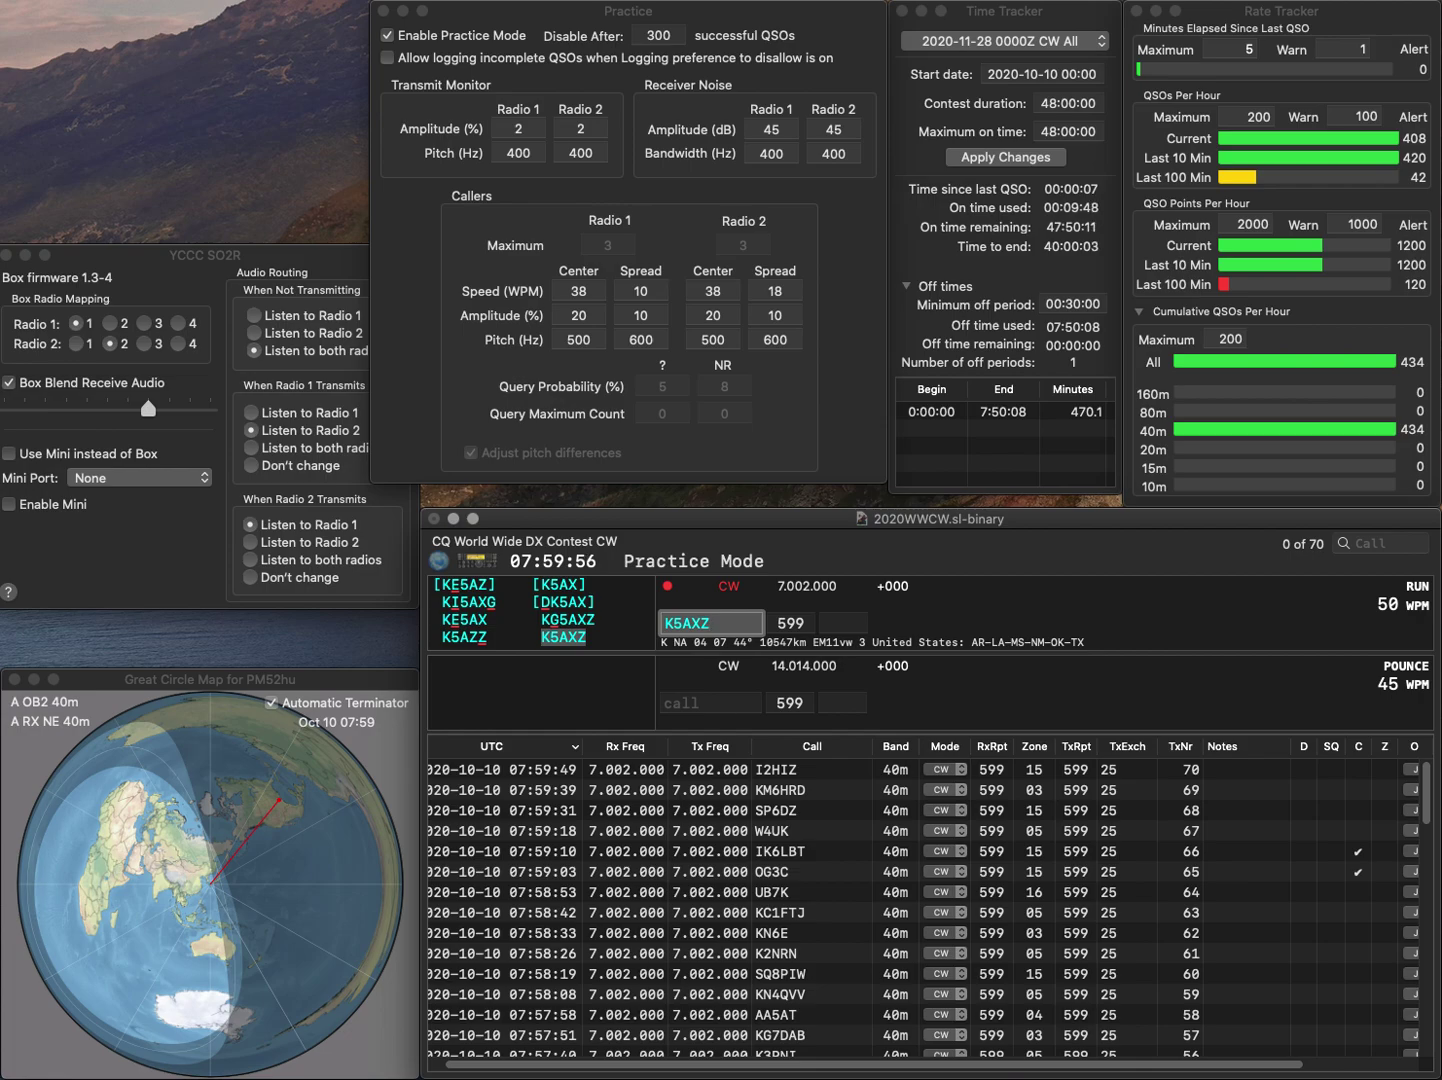
key(Return)
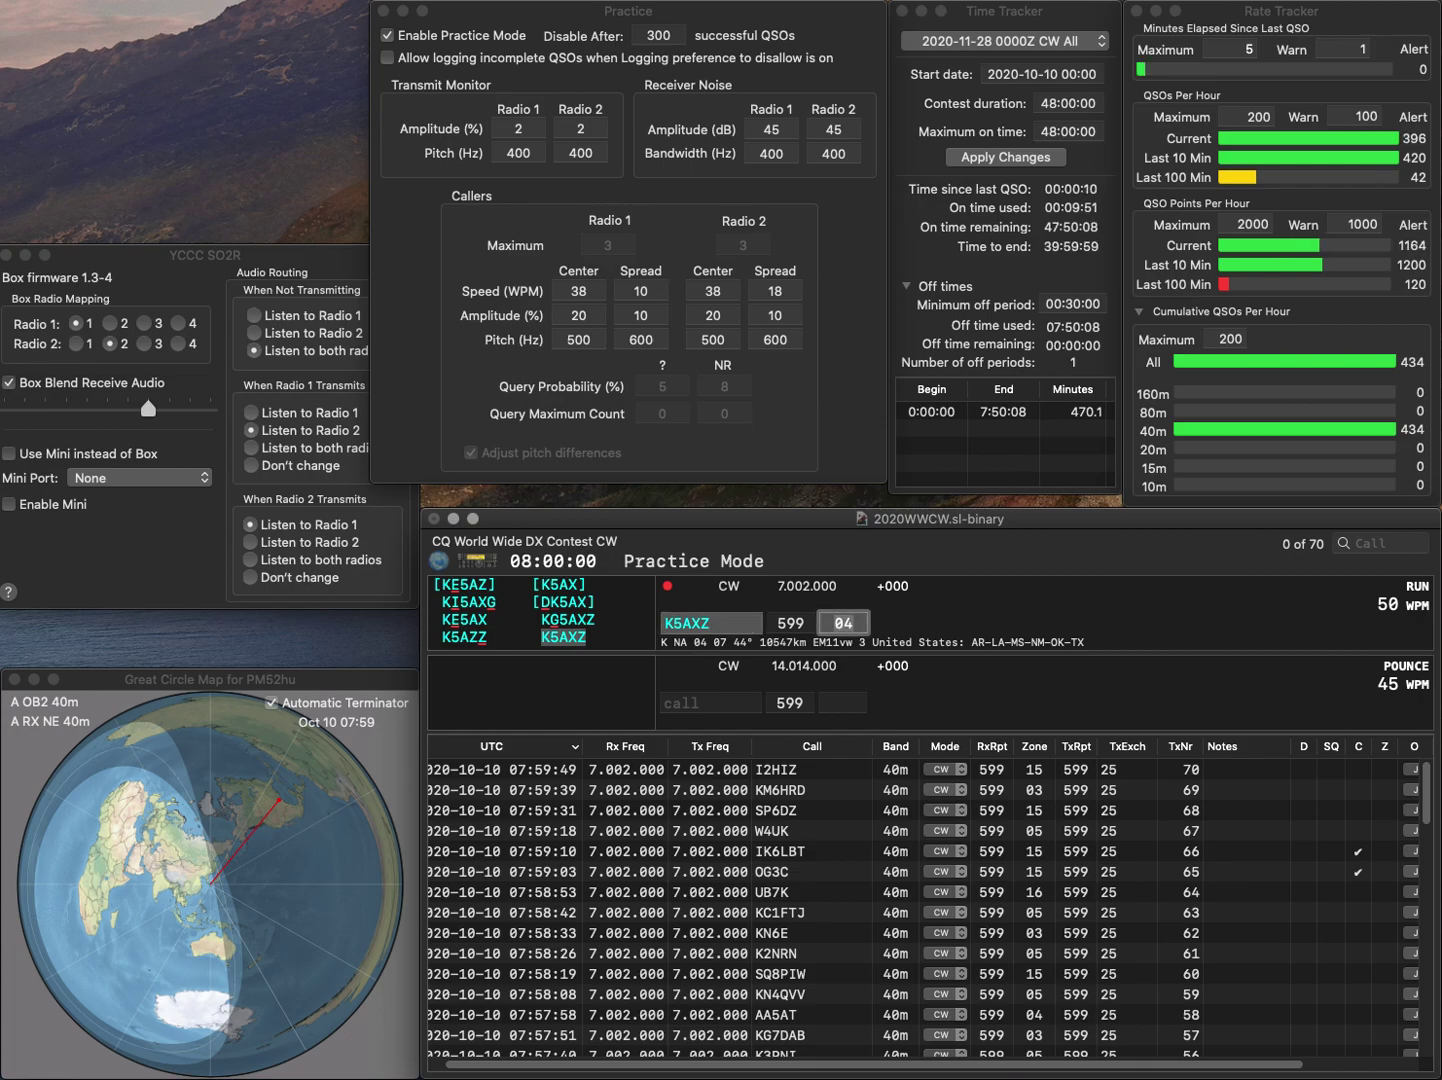
key(Return)
text(K4ZW)
key(Return)
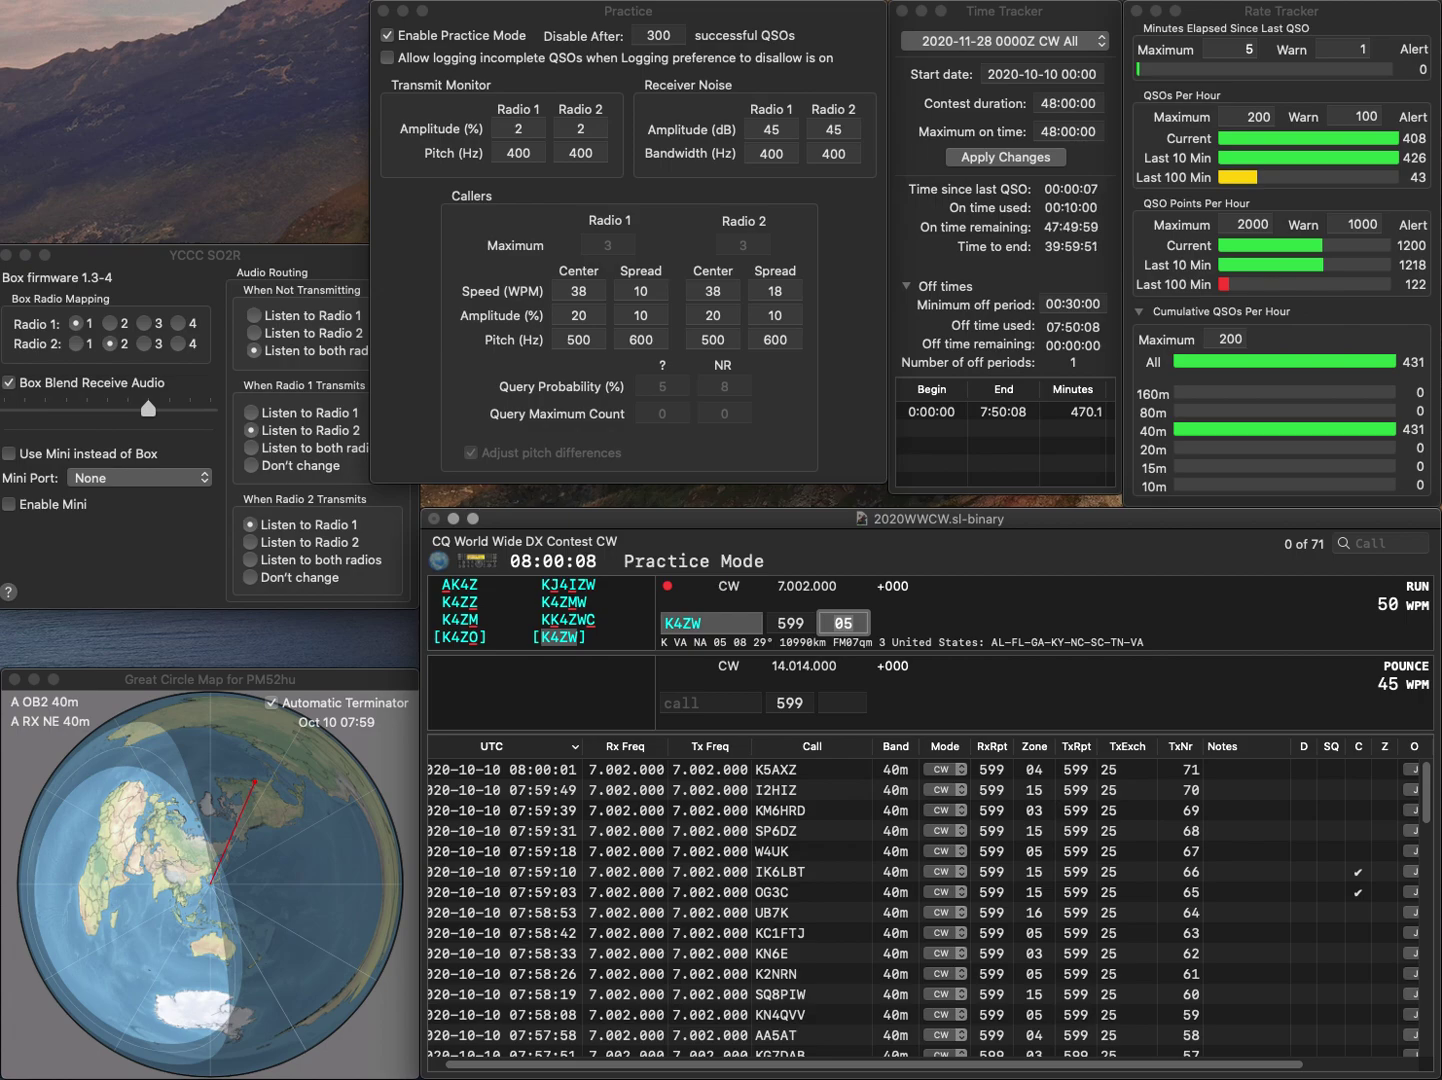
key(Return)
text(HA2)
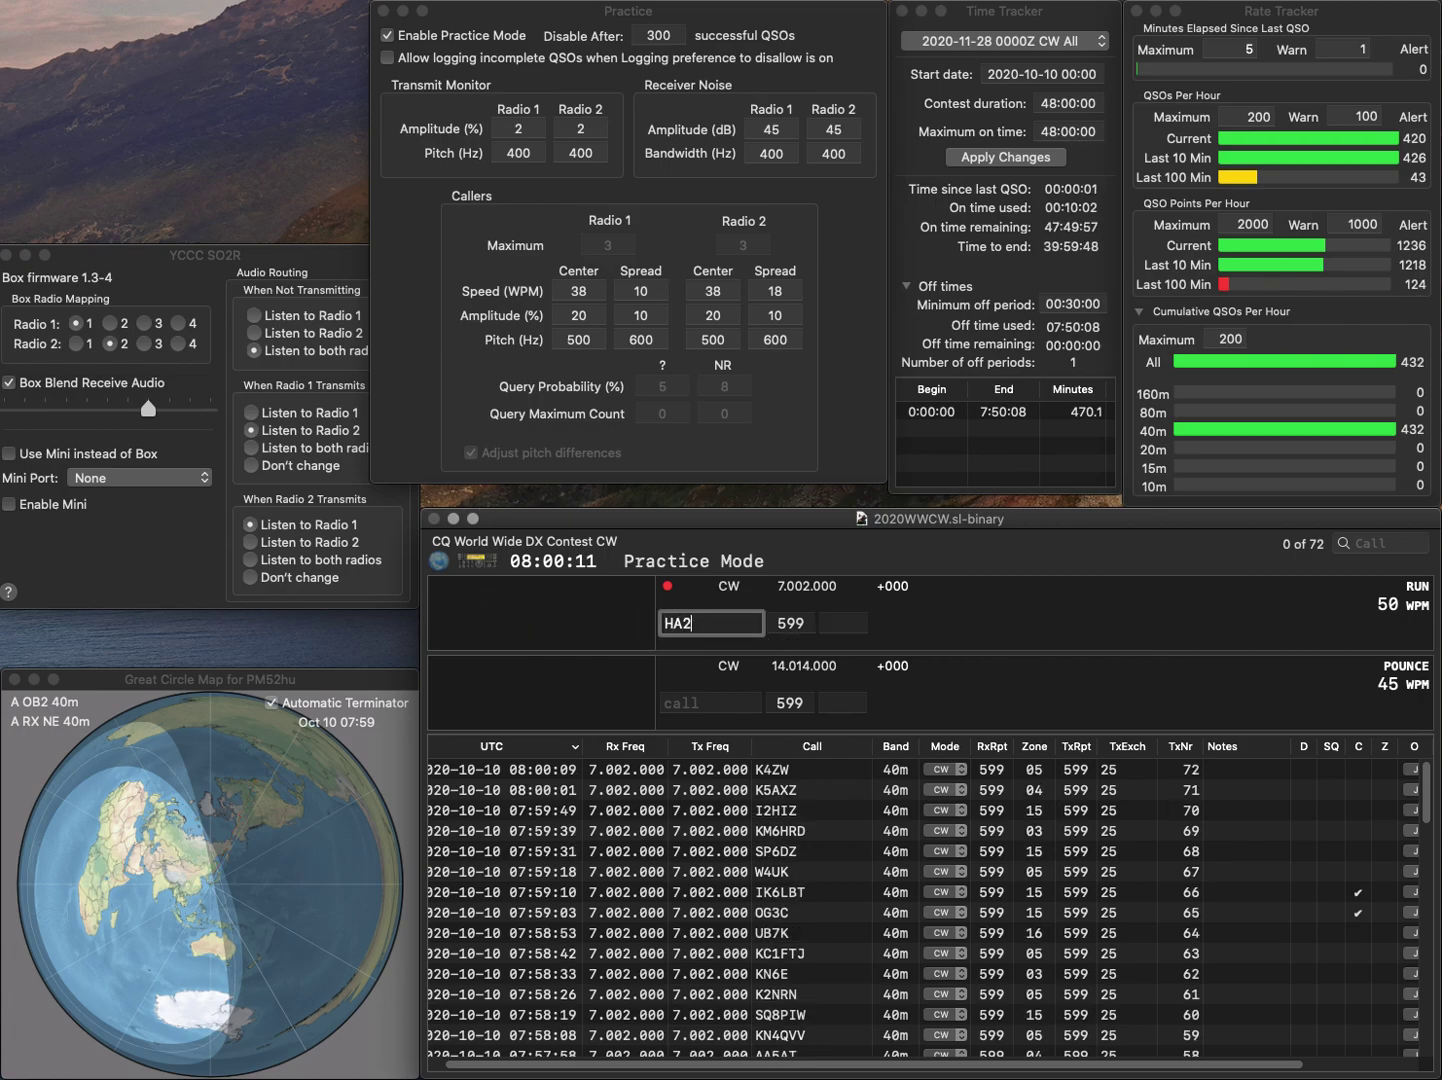
text(G)
key(space)
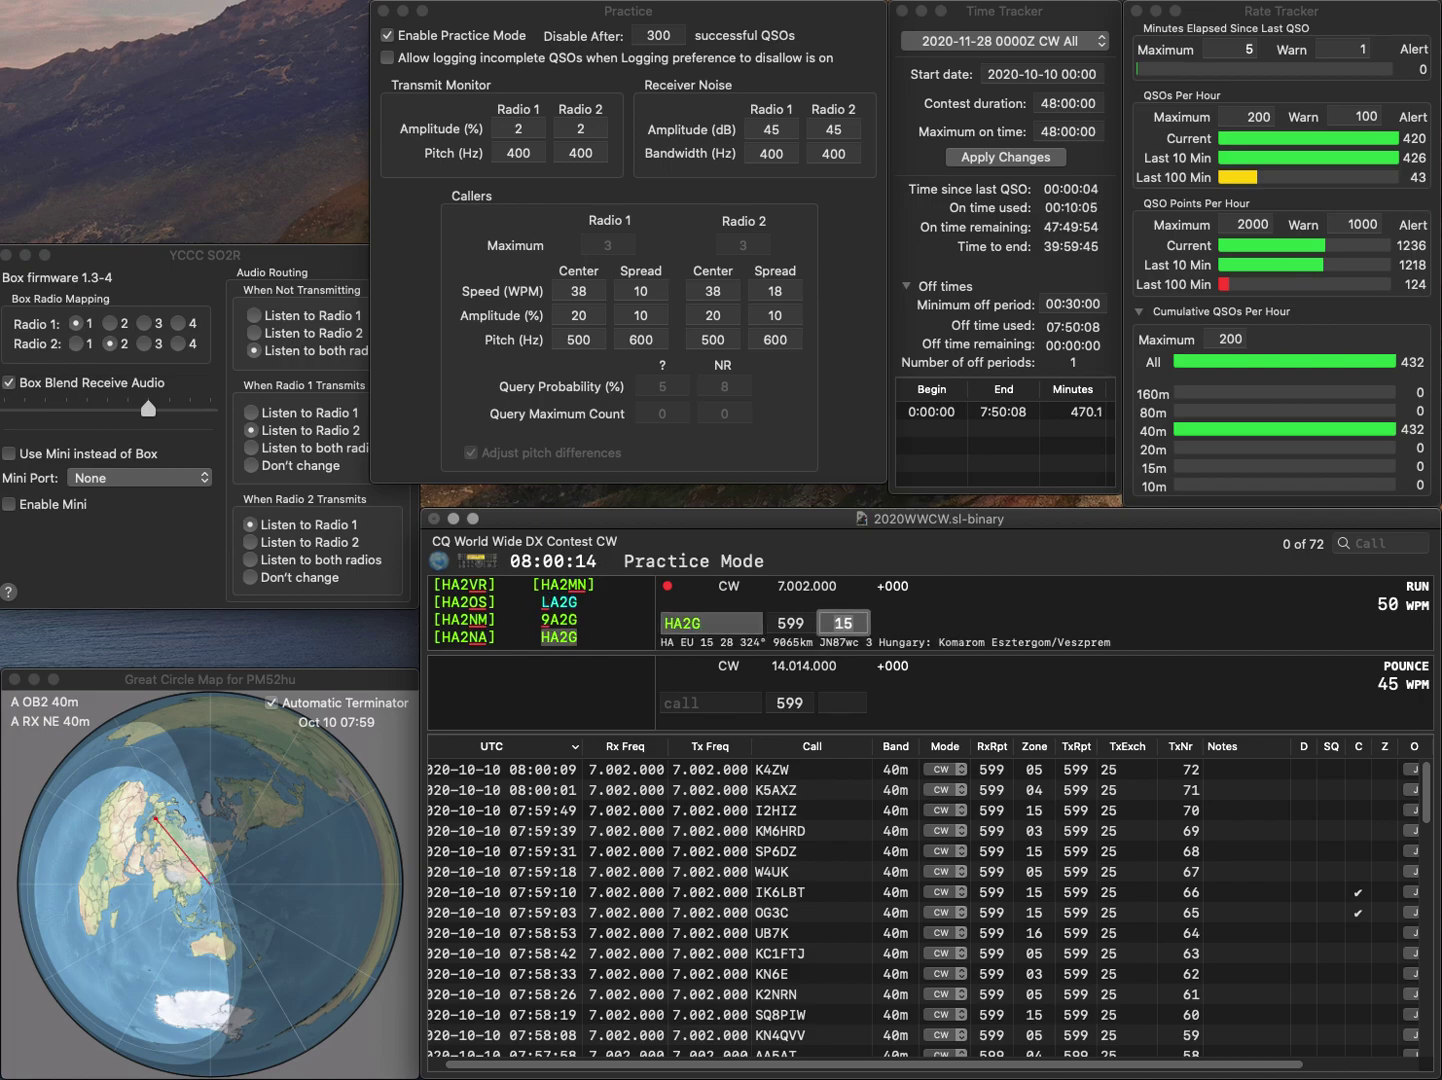
key(Return)
text(G4OS)
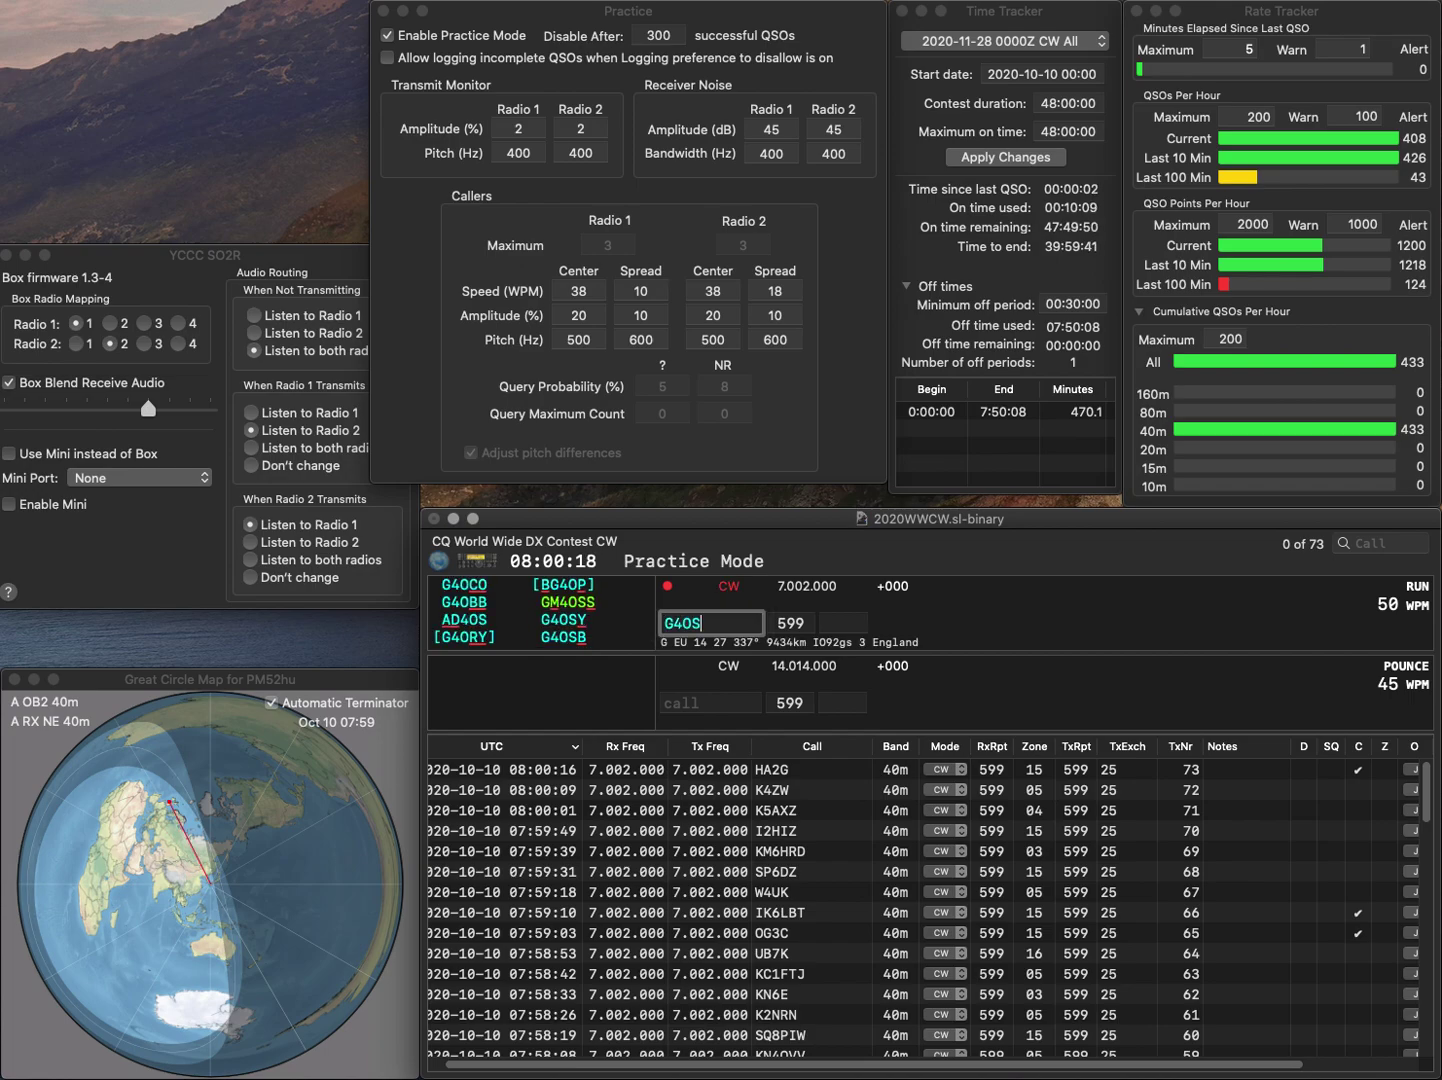
text(Y)
key(Return)
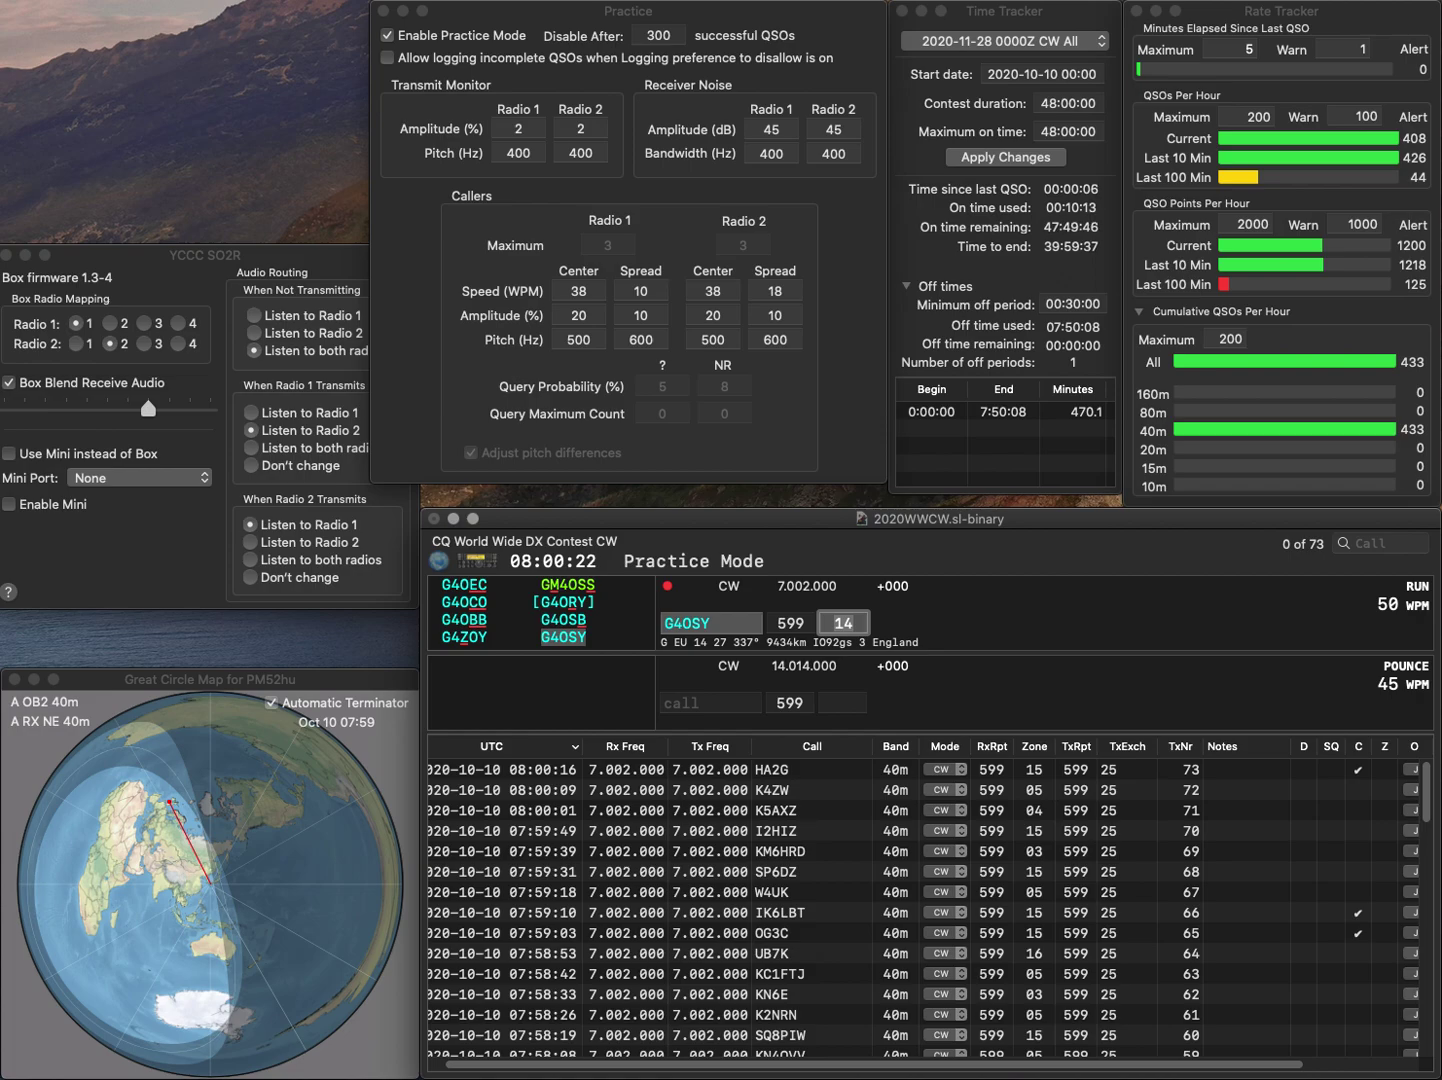
key(Return)
text(HB9DDZ)
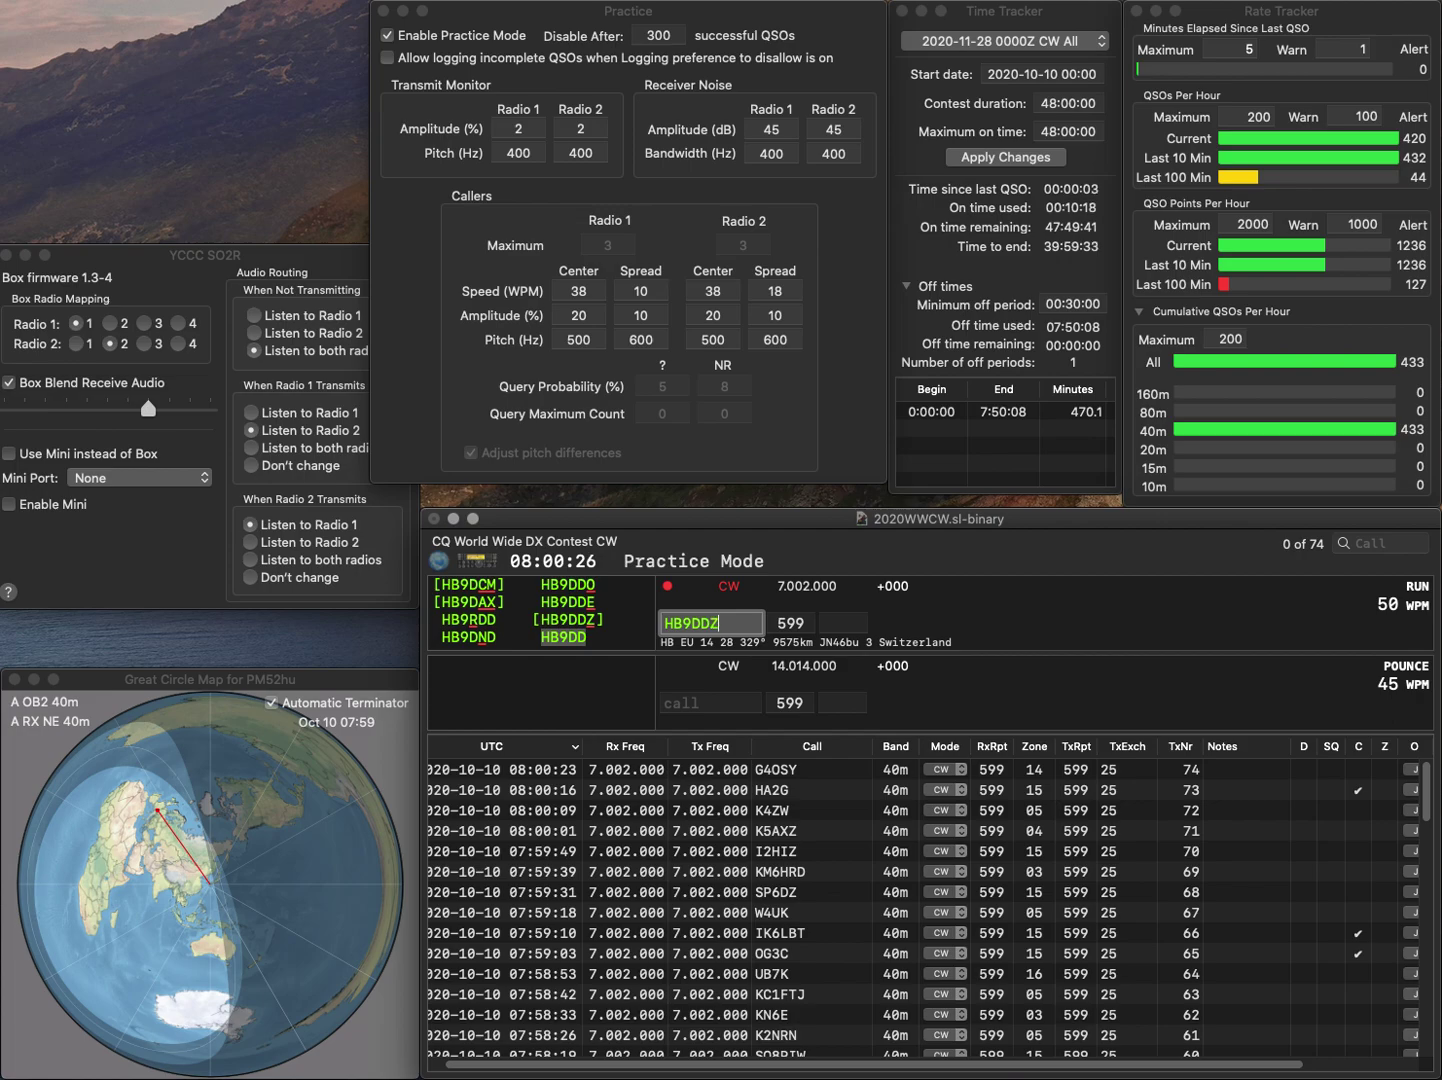
key(Return)
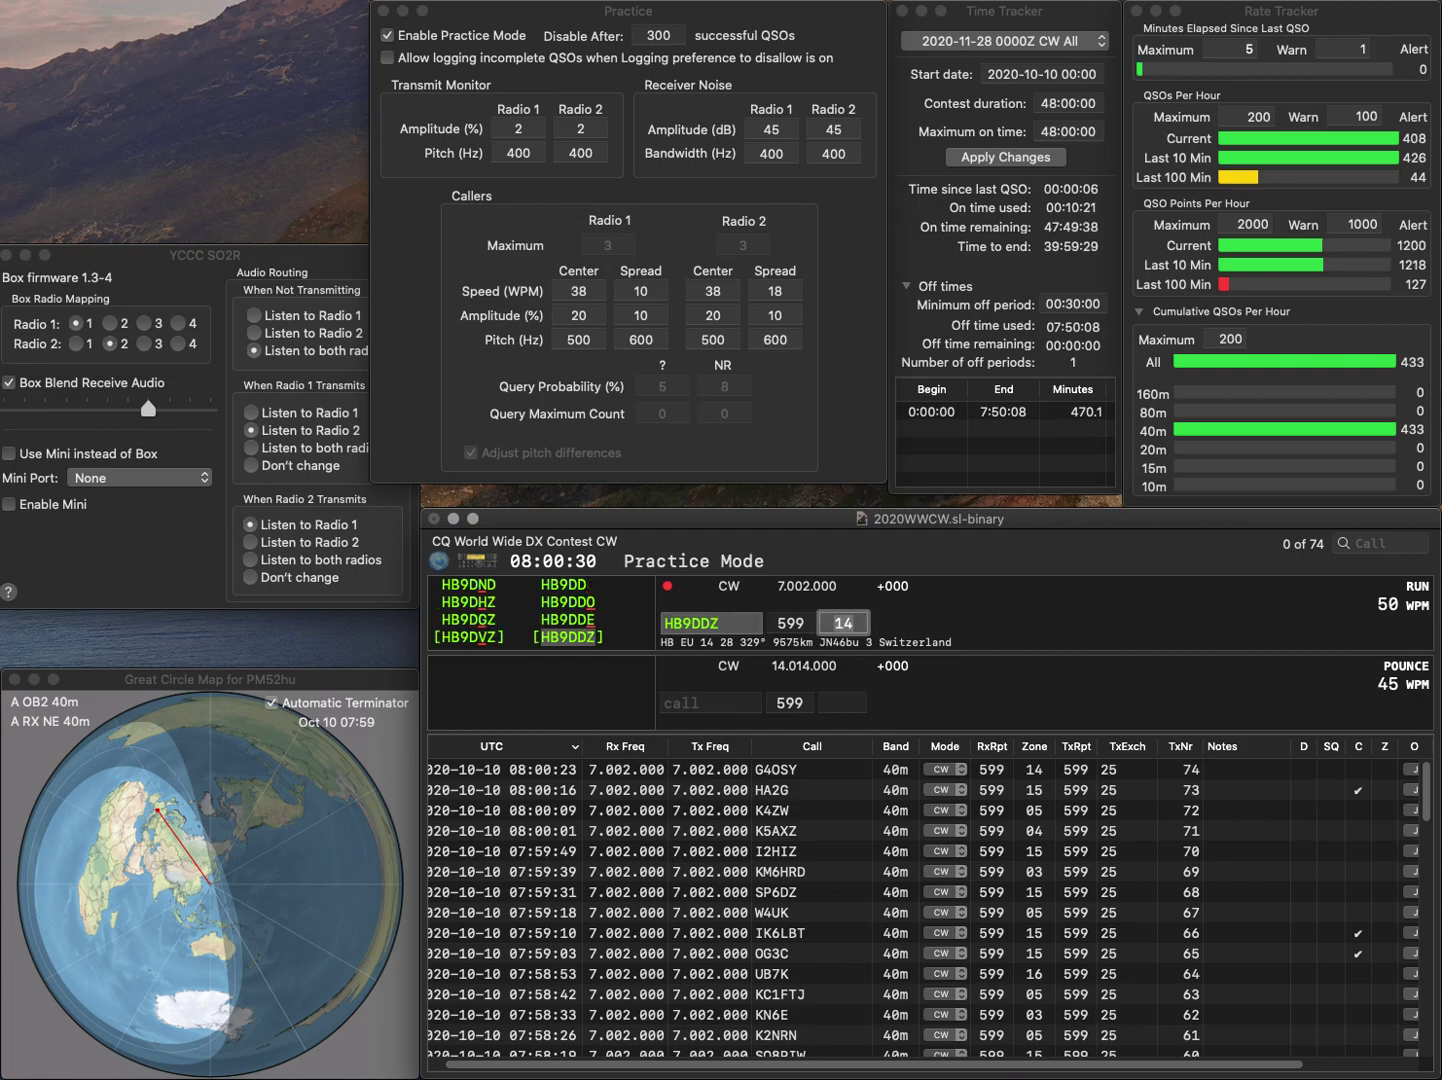
key(Return)
text(KI6WJ)
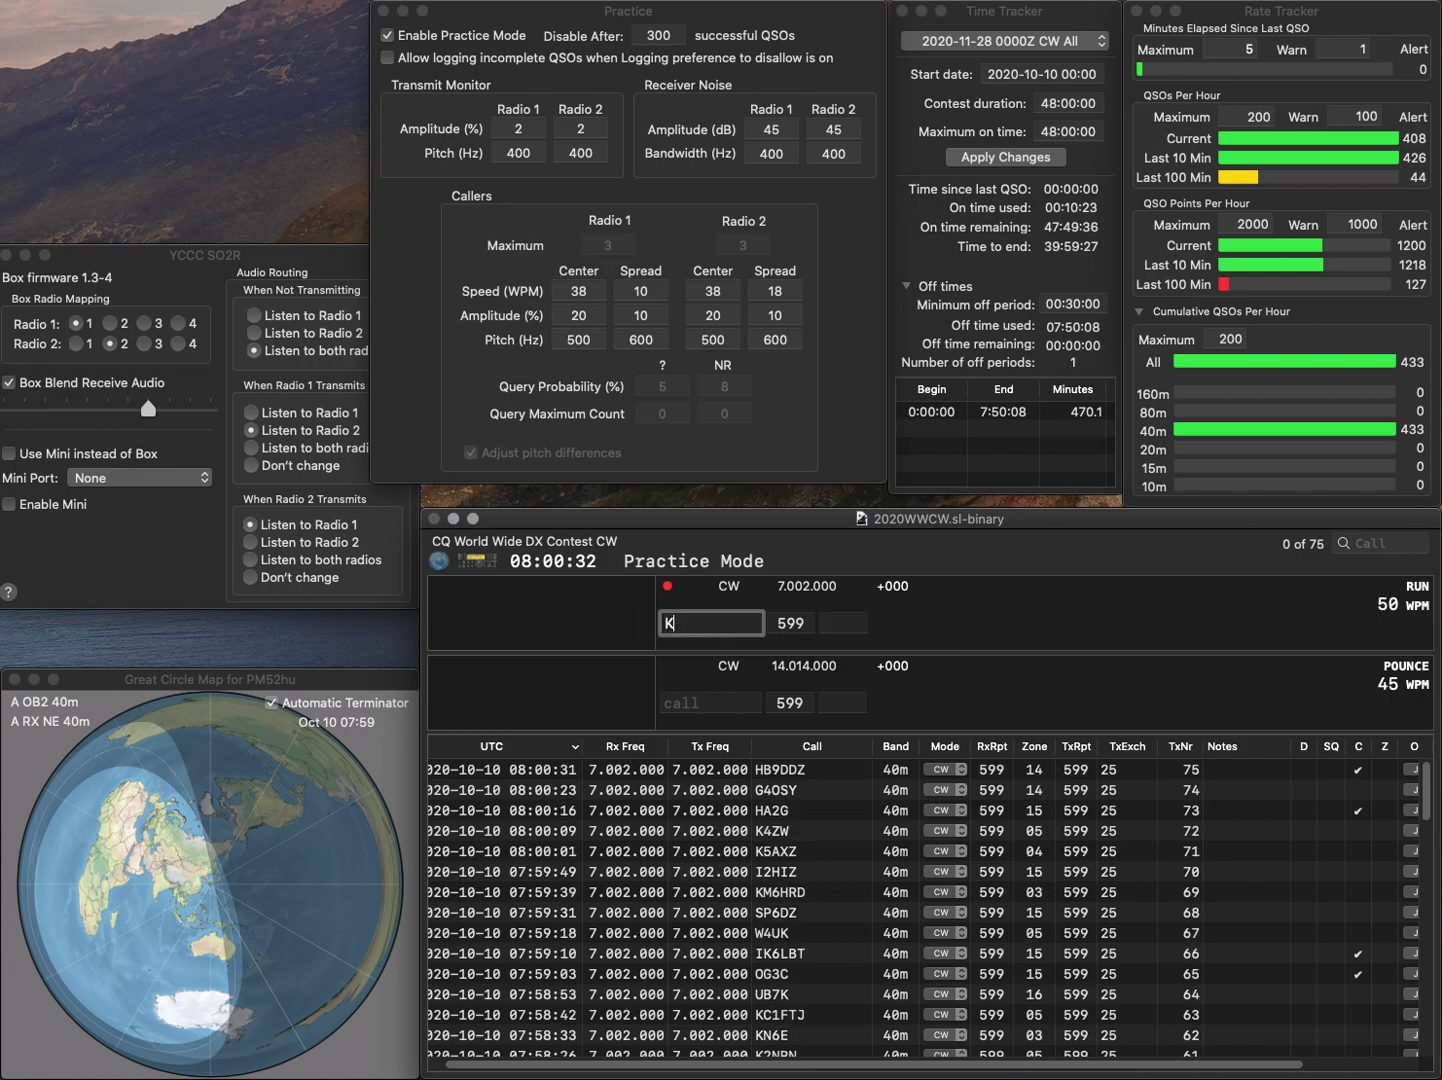
key(Return)
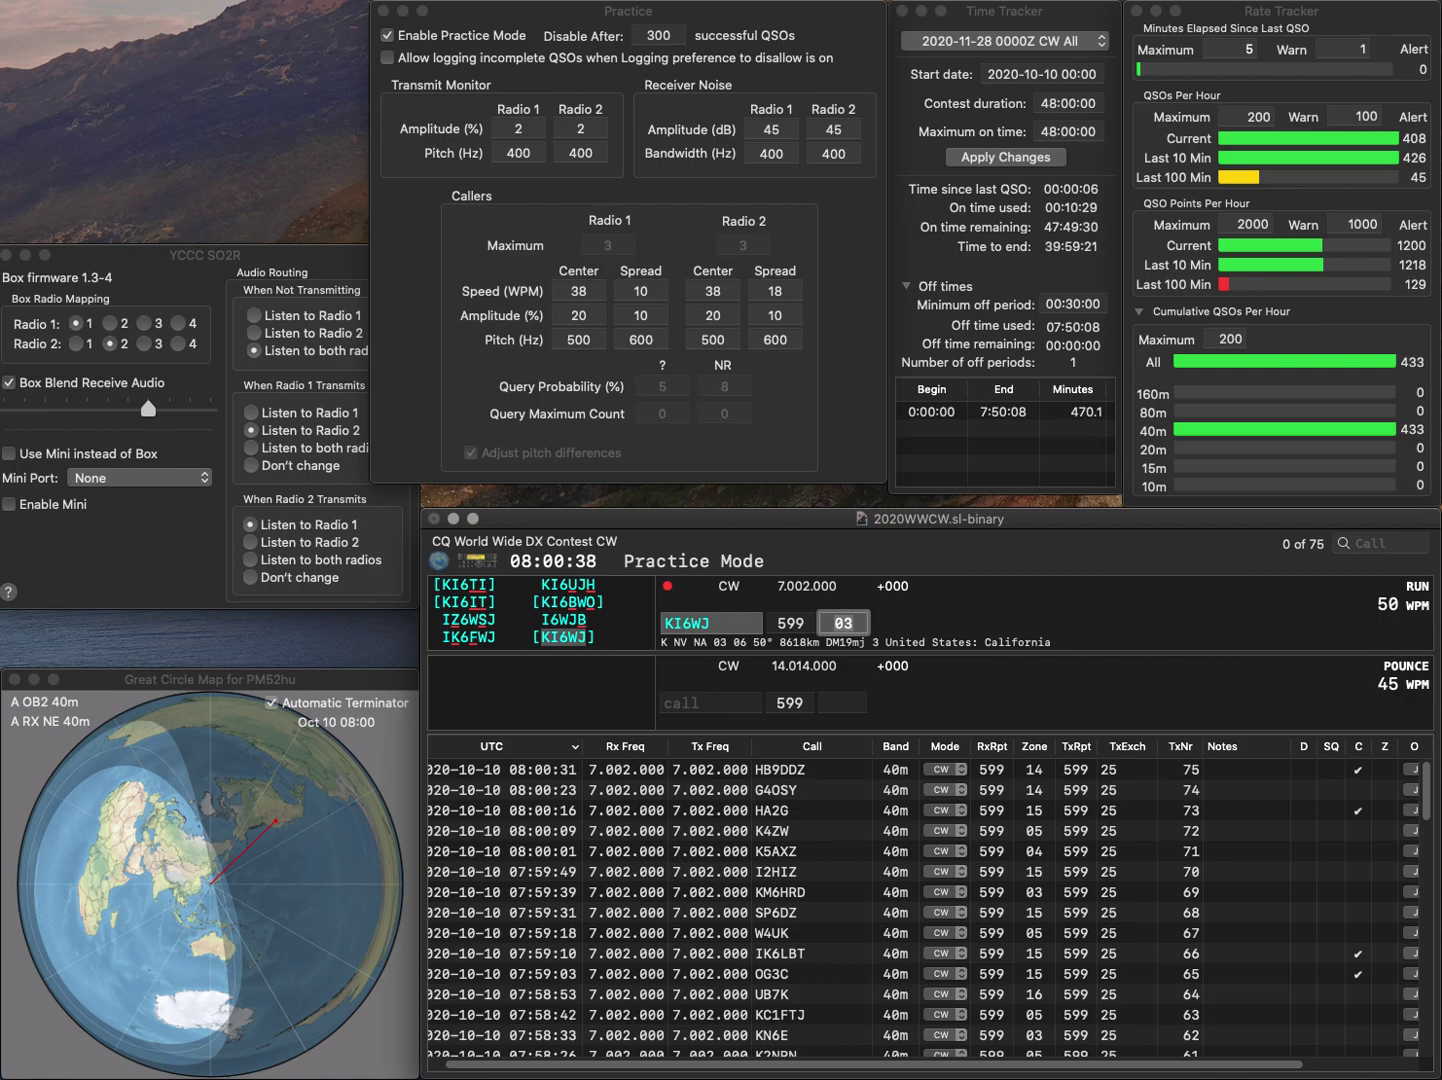
key(Return)
text(RN3AC/P)
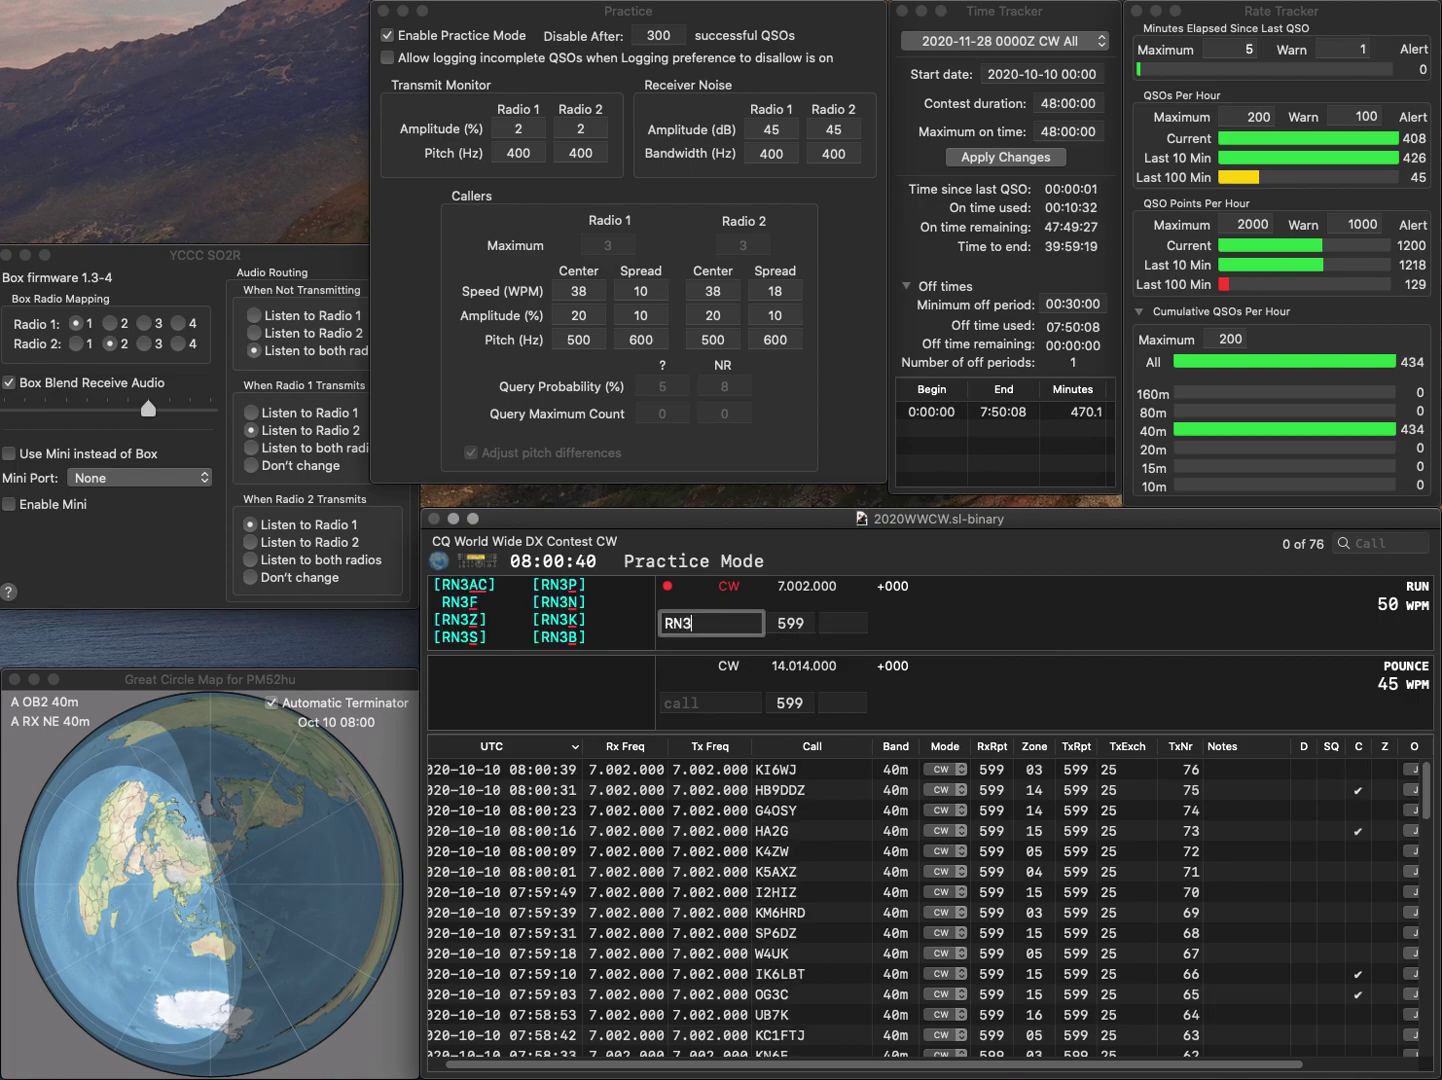
key(Return)
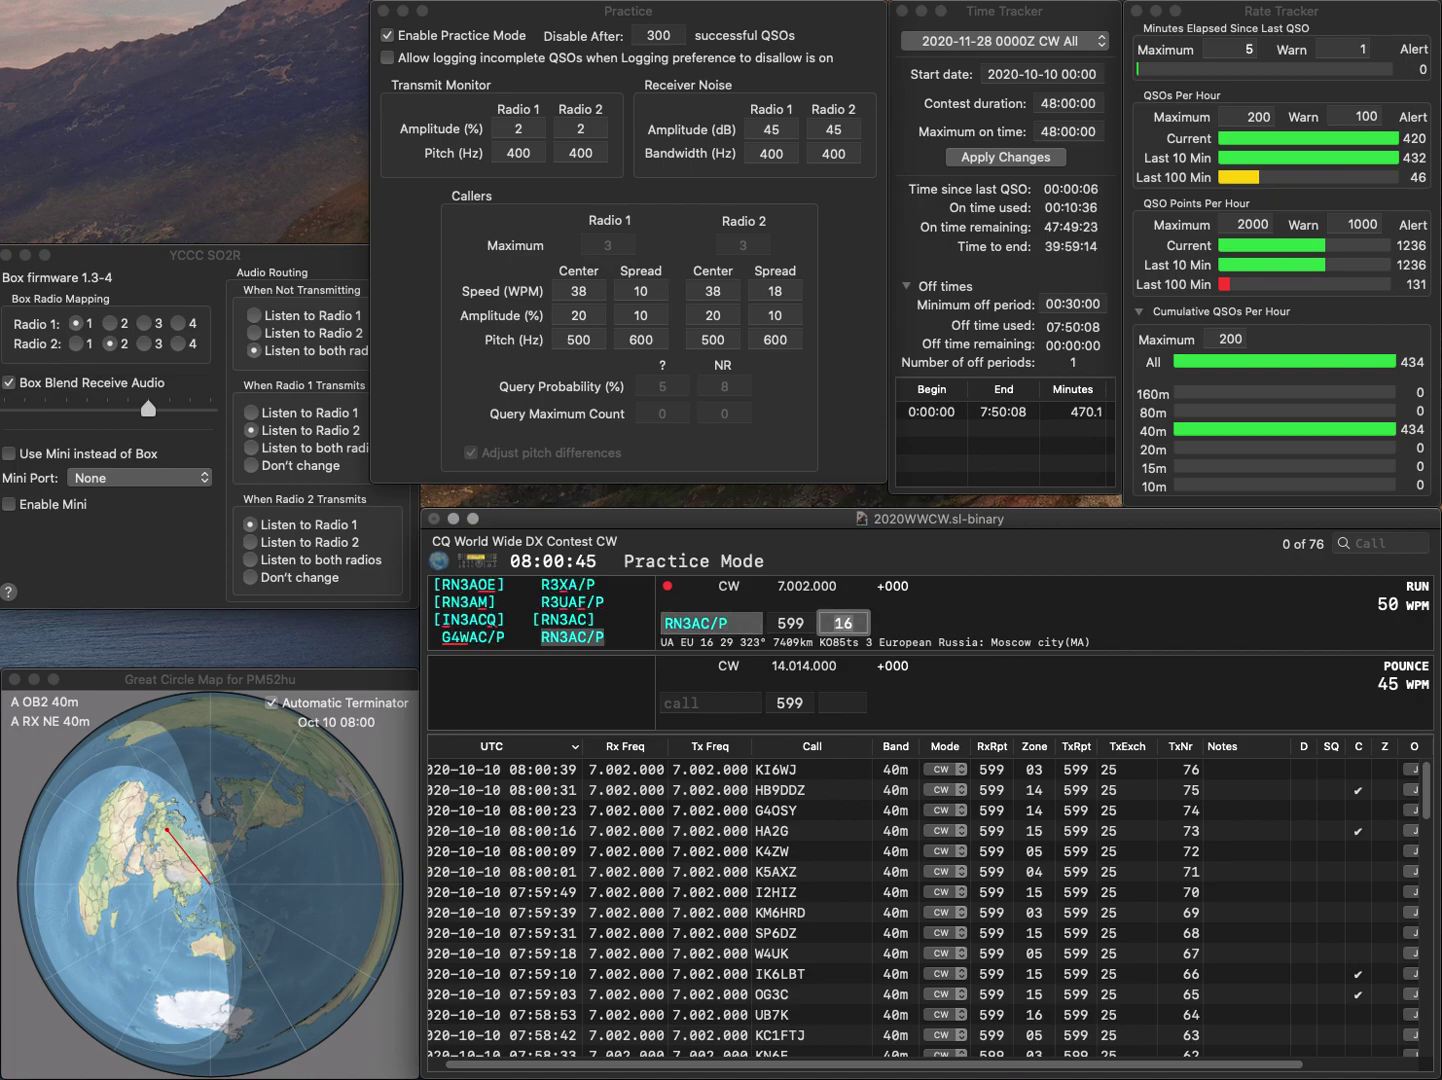
key(Return)
text(N)
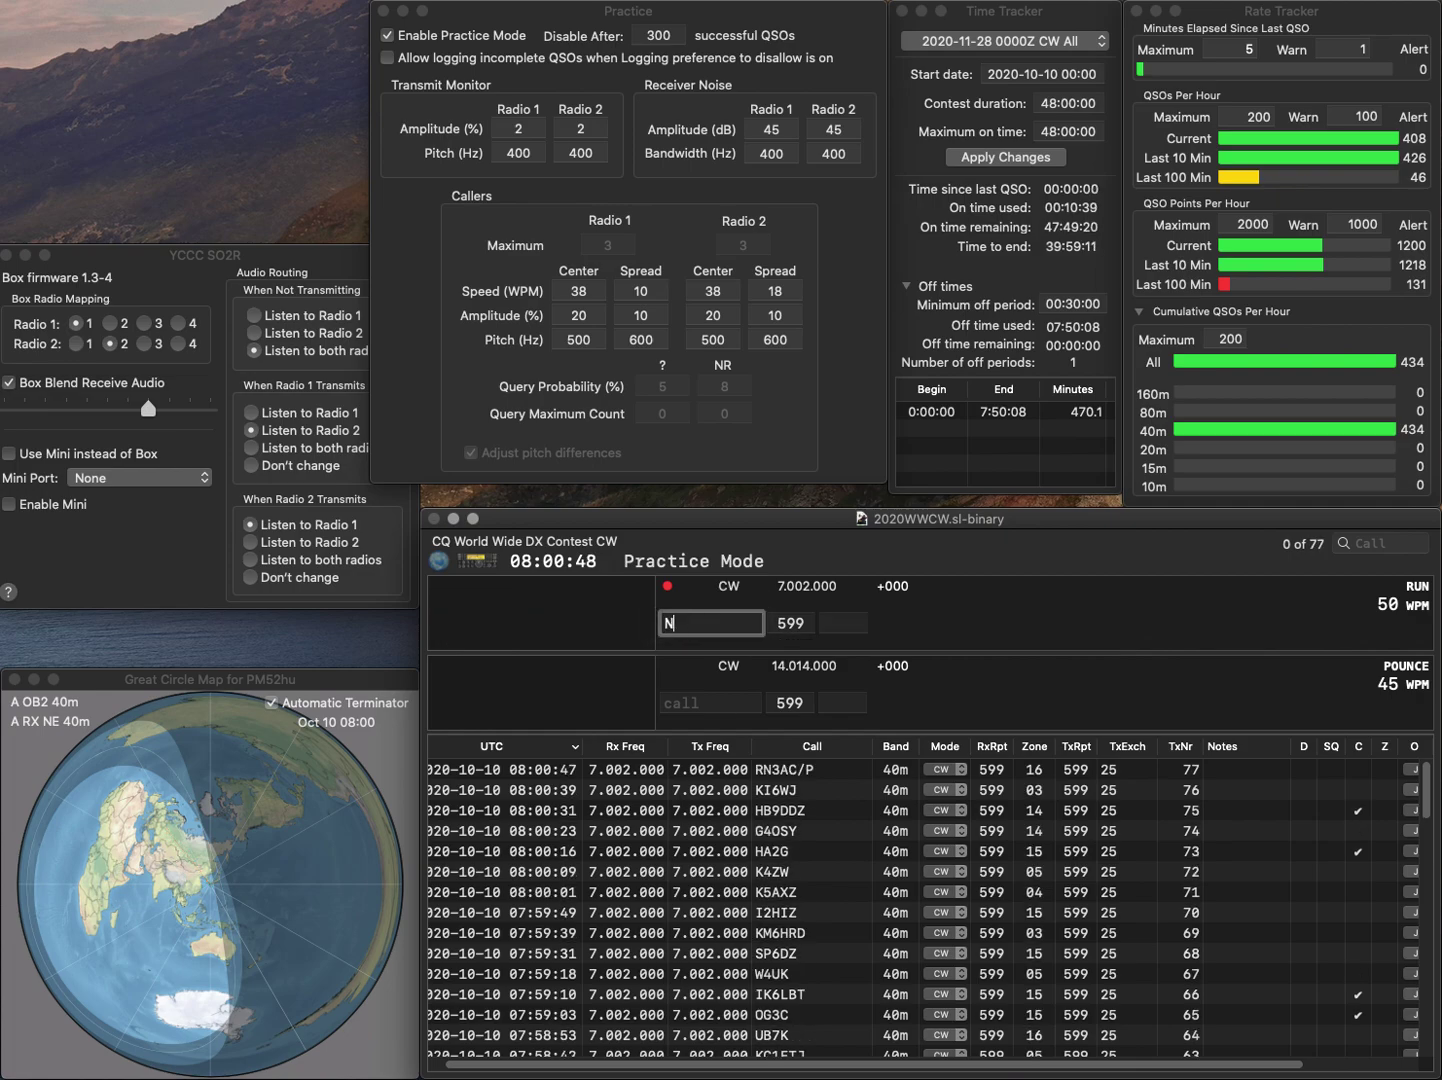
text(C1I)
key(Return)
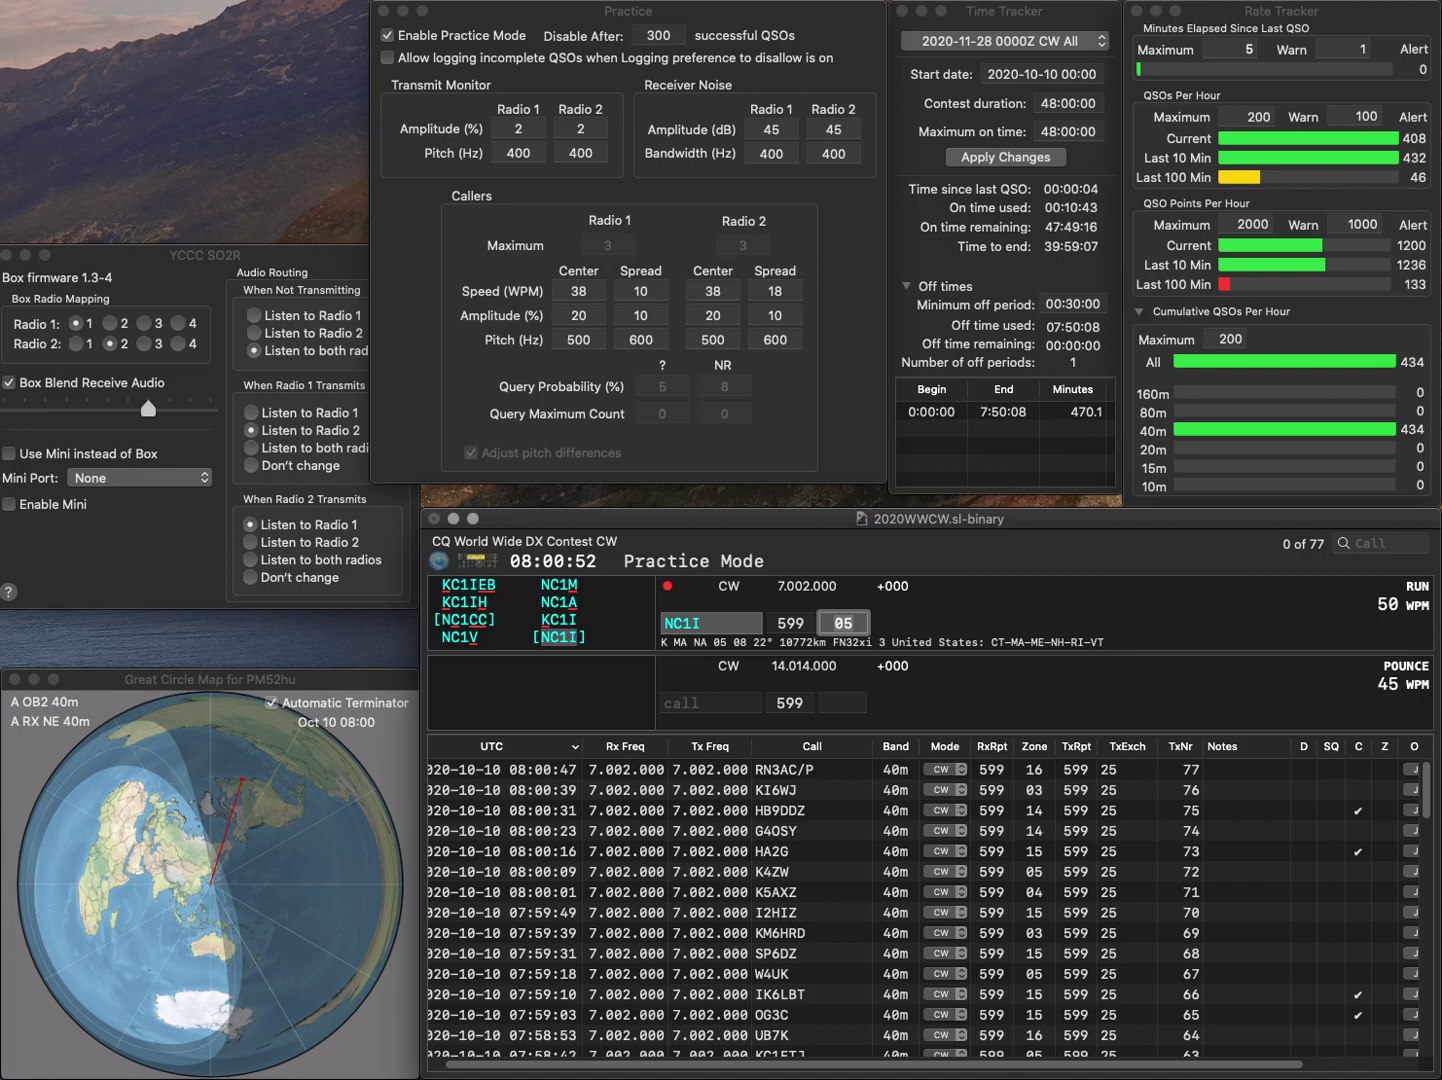
key(Return)
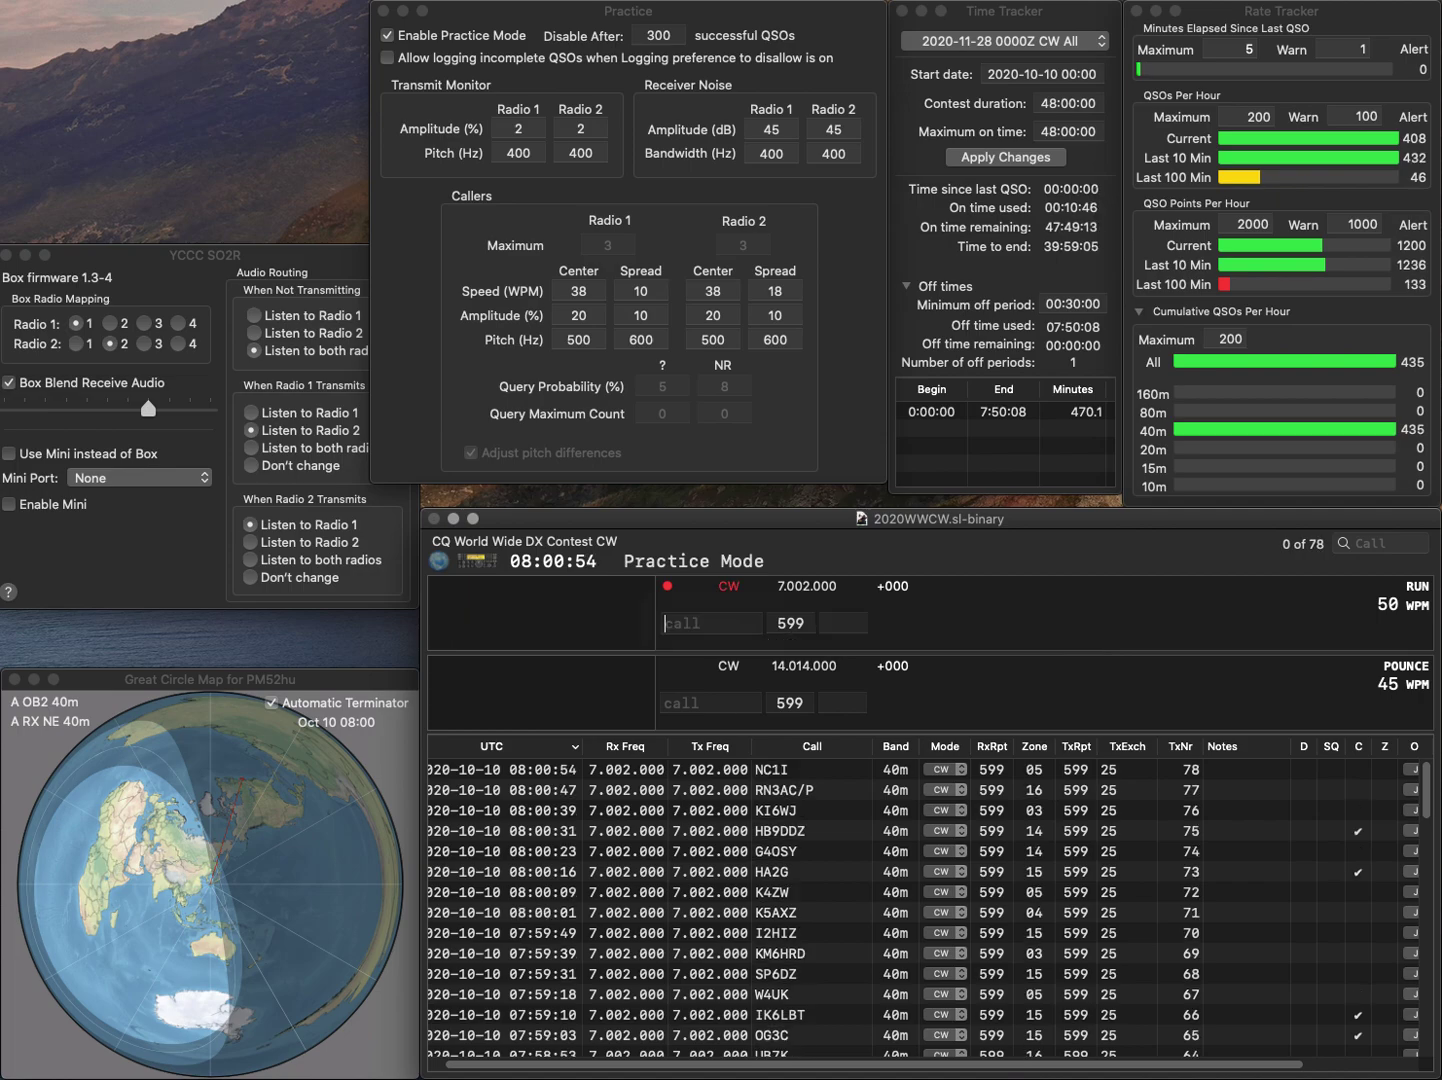
Log the run radio contacts with UX2HX in zone 16 and SP9KAO in zone 15
text(UX2HX)
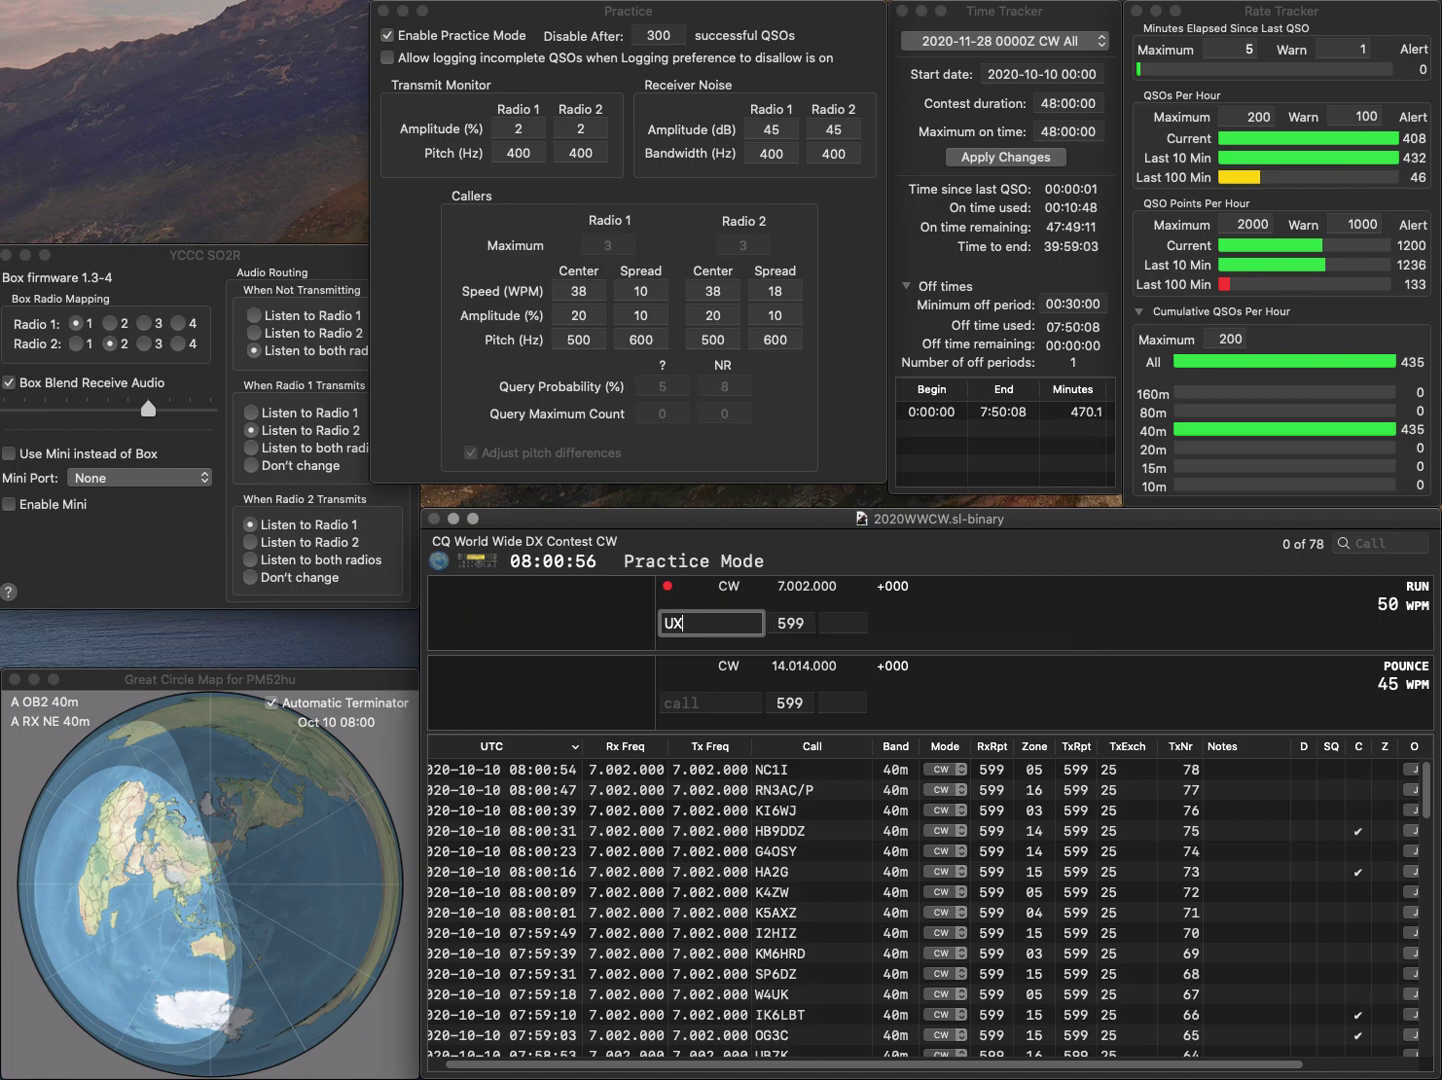
key(Return)
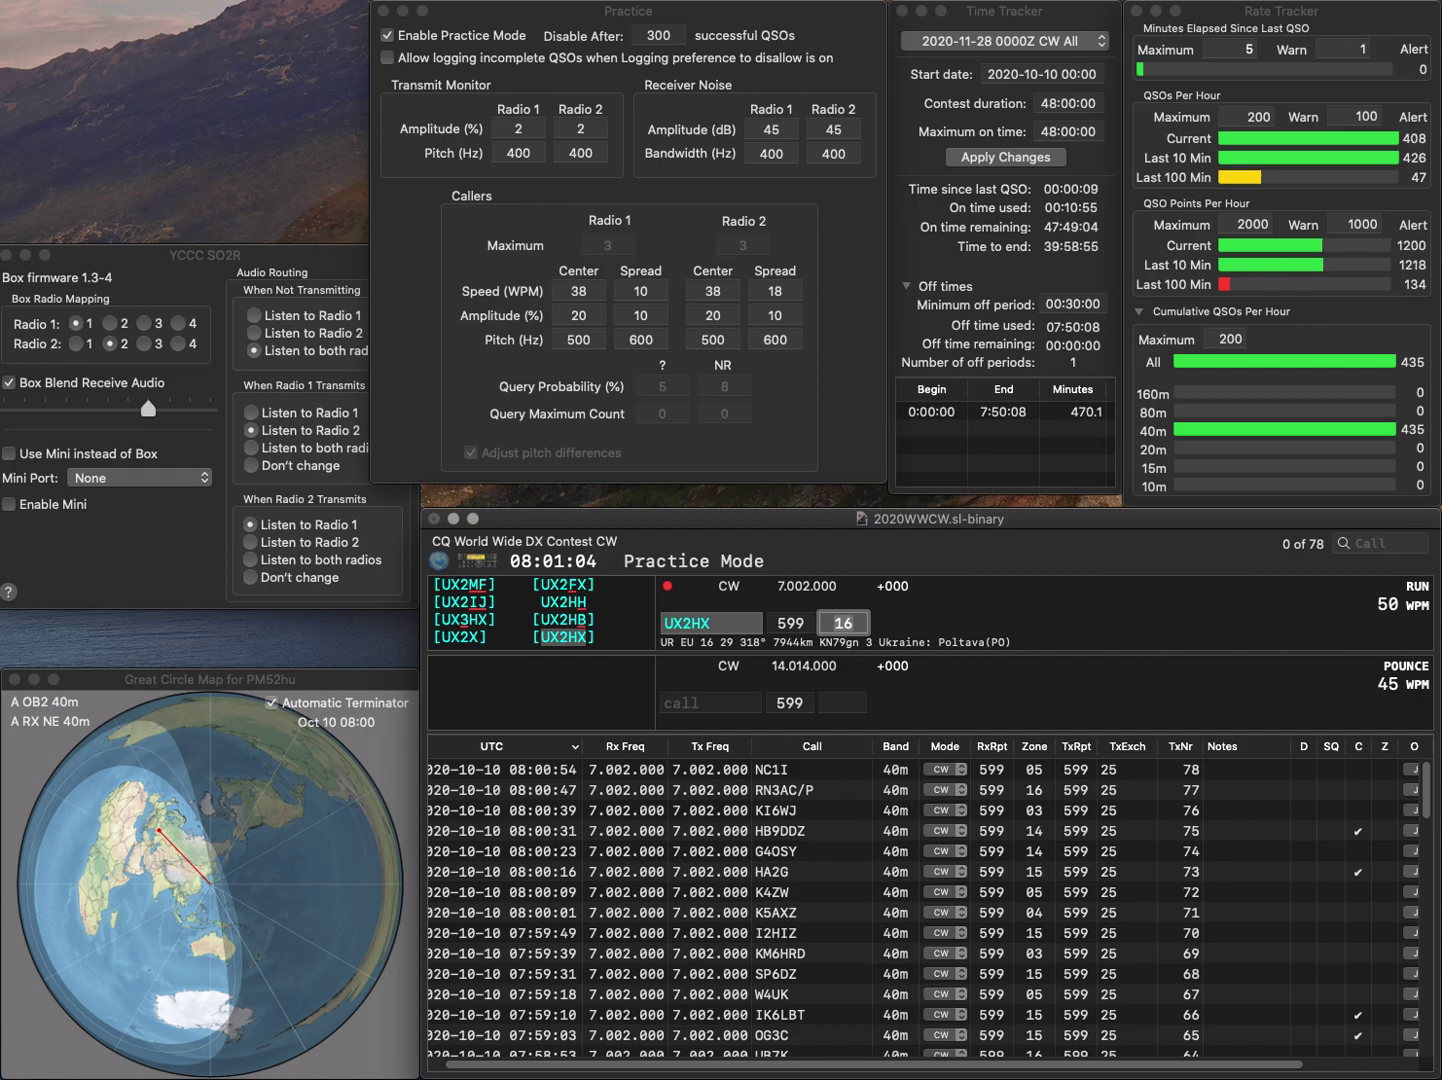
key(Return)
text(SP)
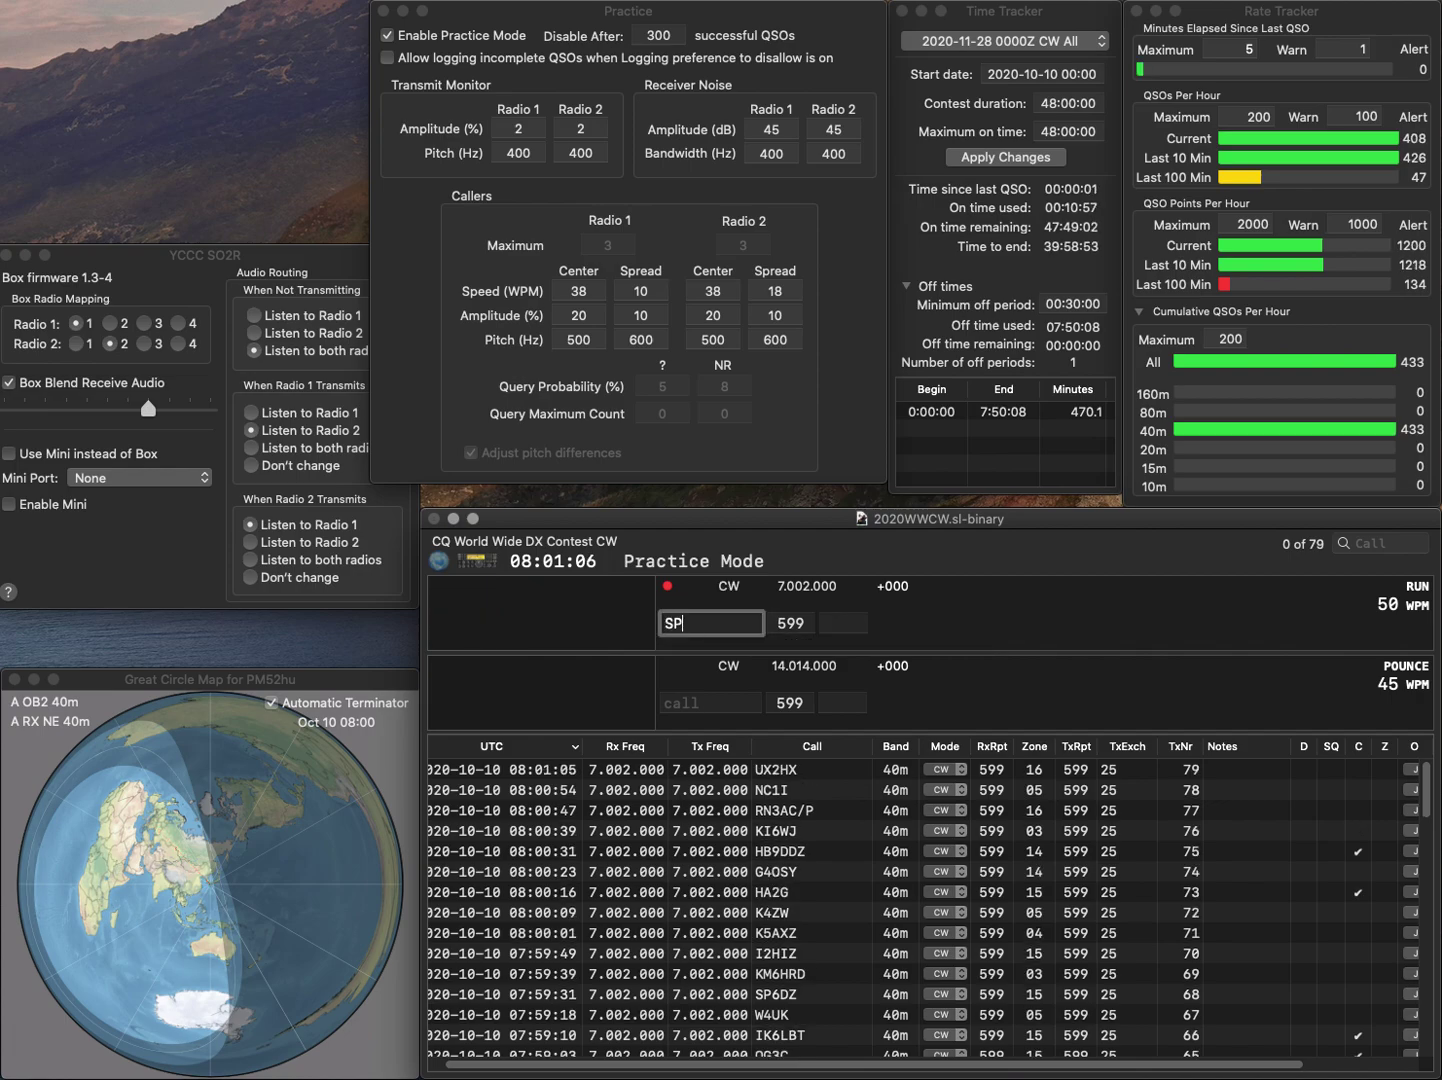
text(9KAO)
key(space)
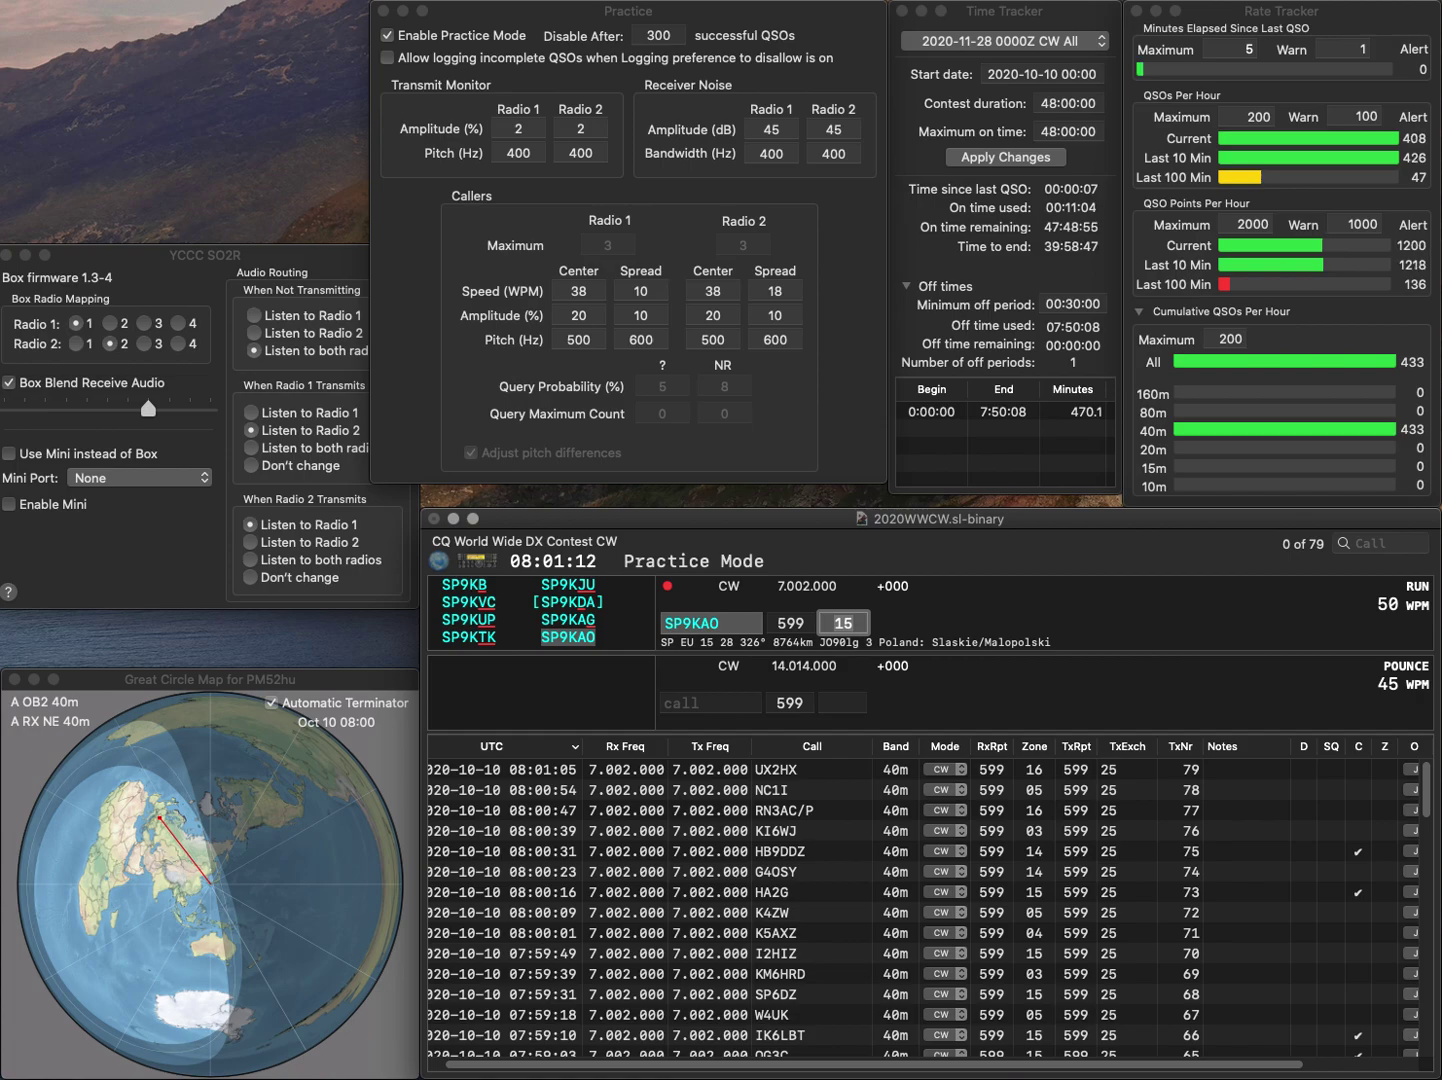
key(Return)
text(EB3JT)
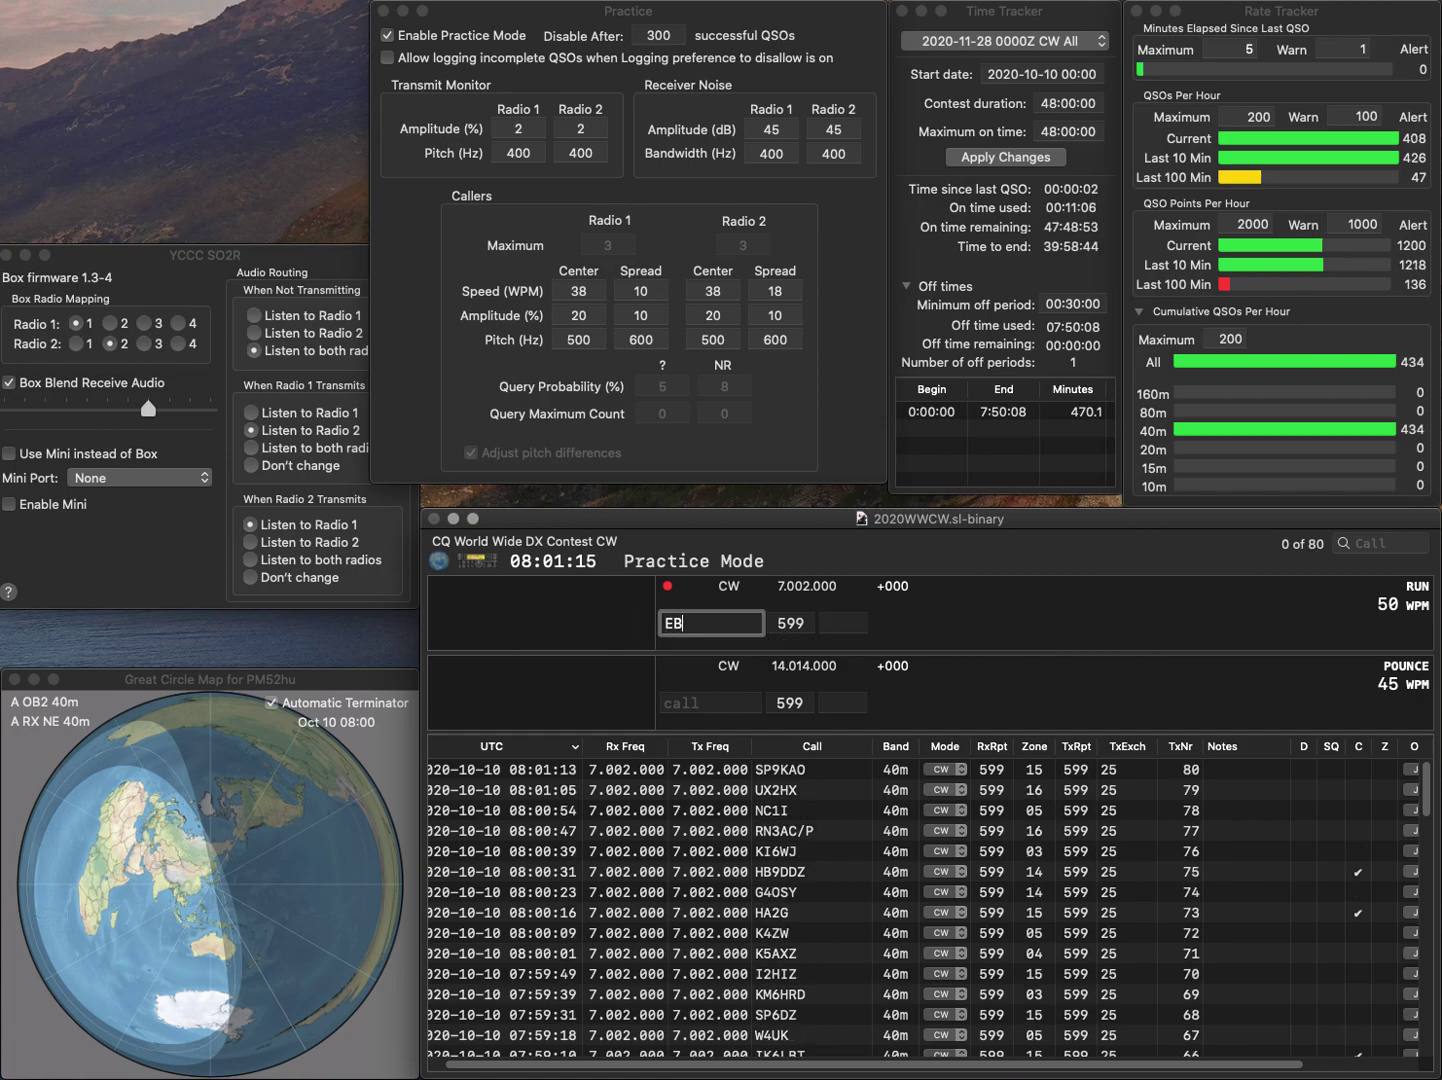
key(Return)
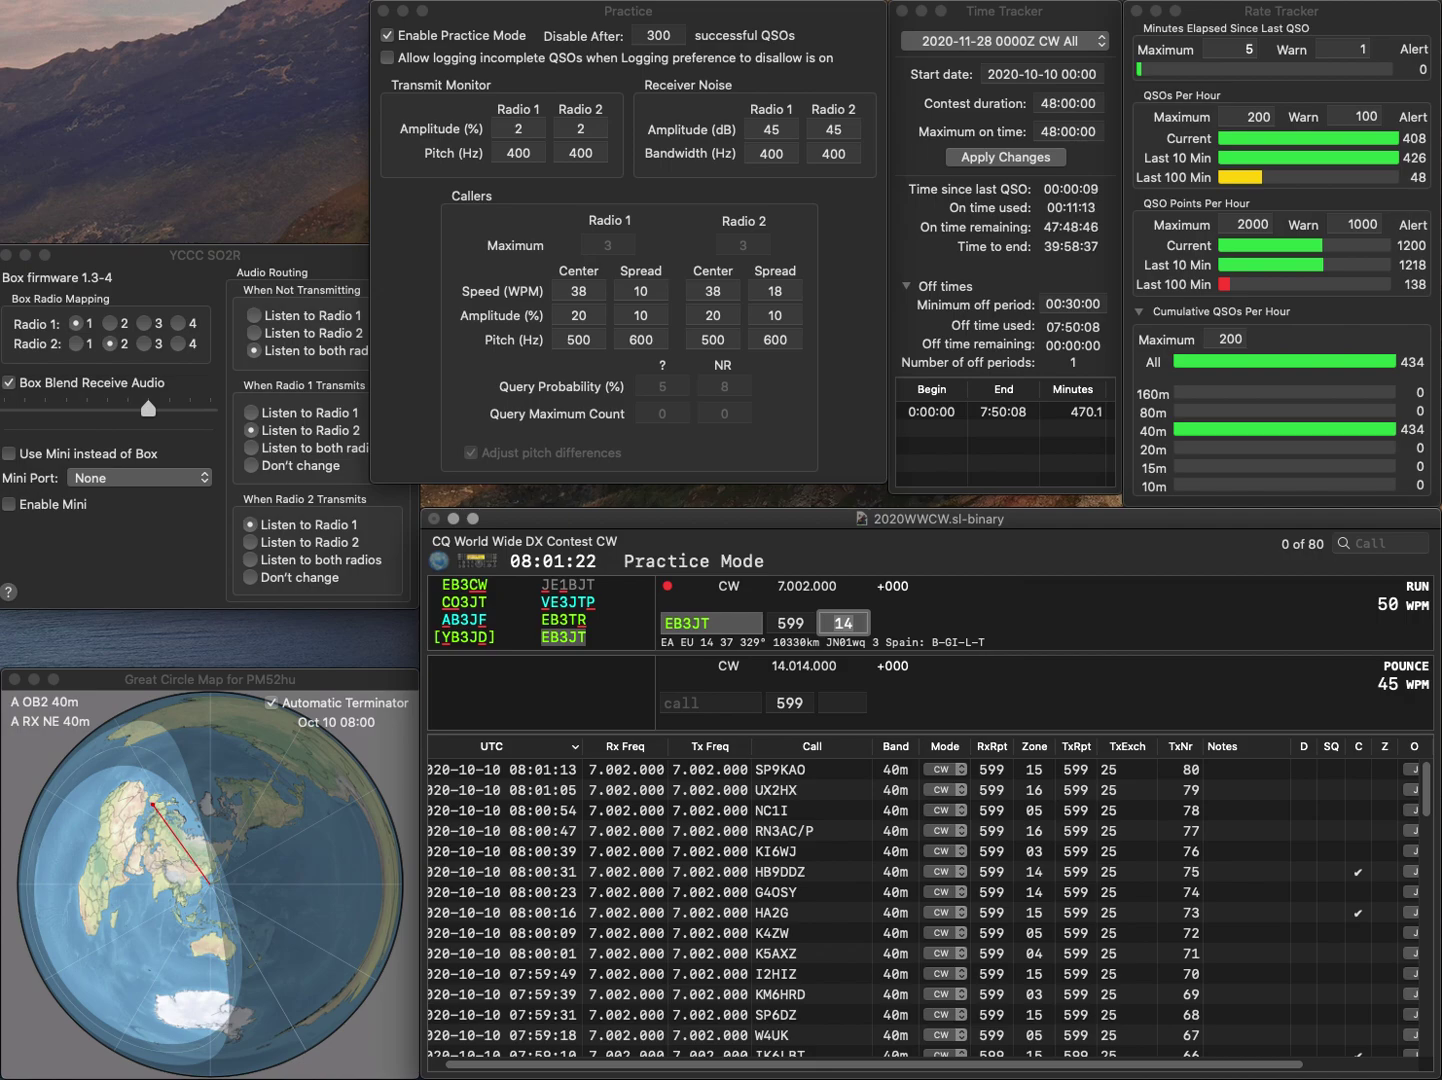
key(Return)
text(JH)
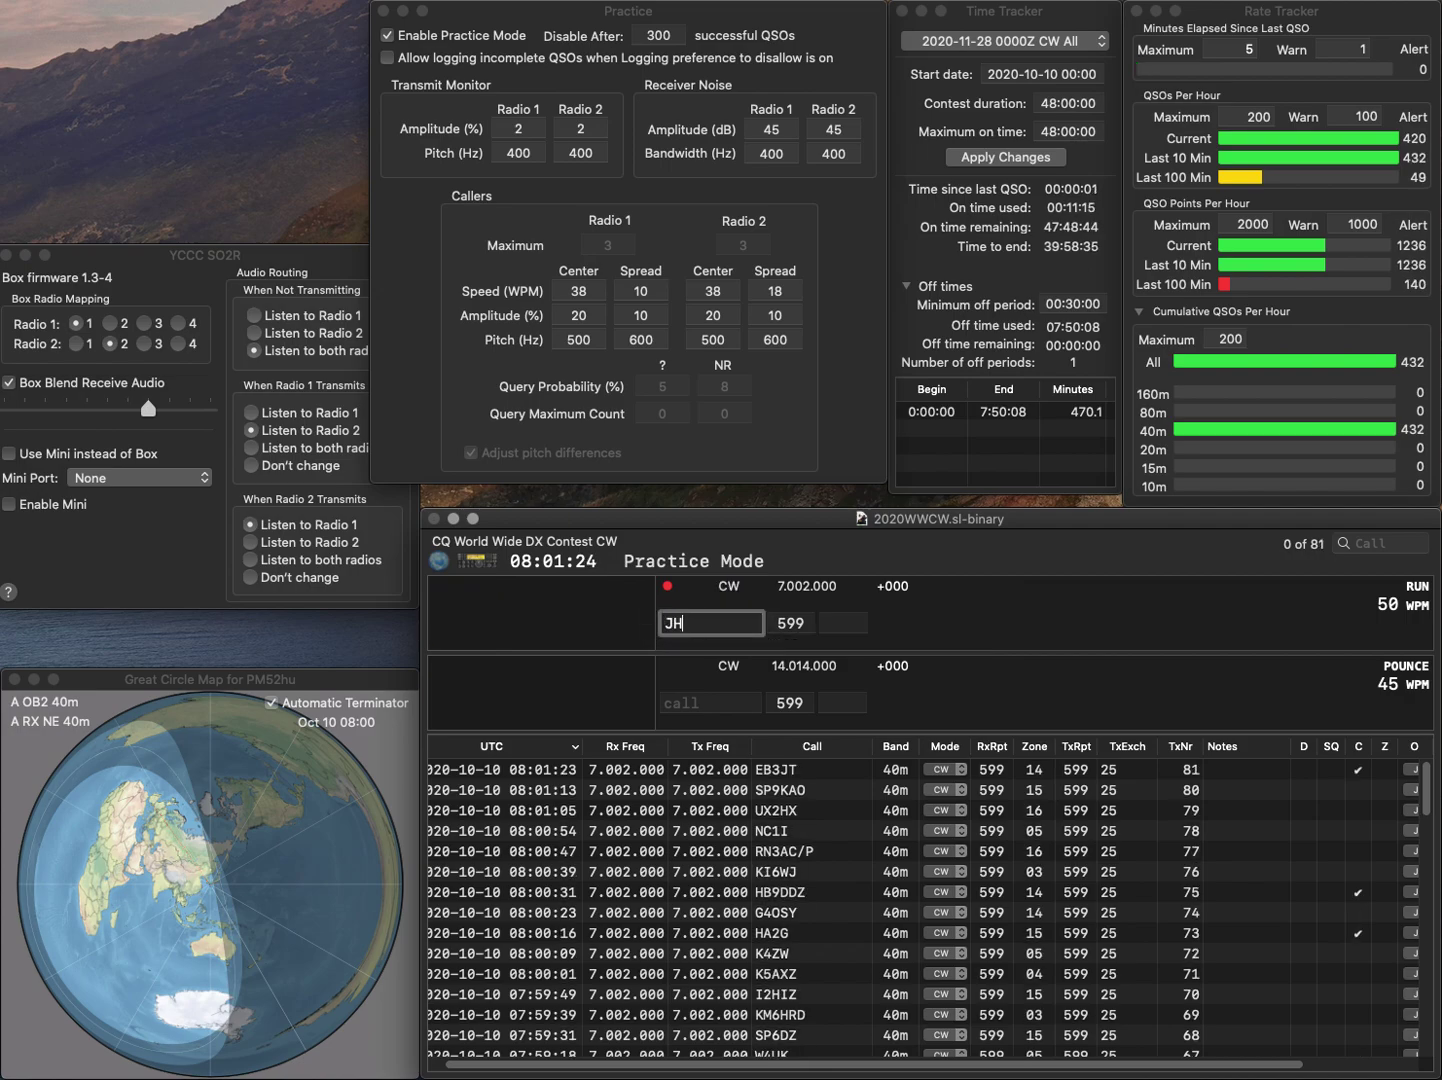
text(1)
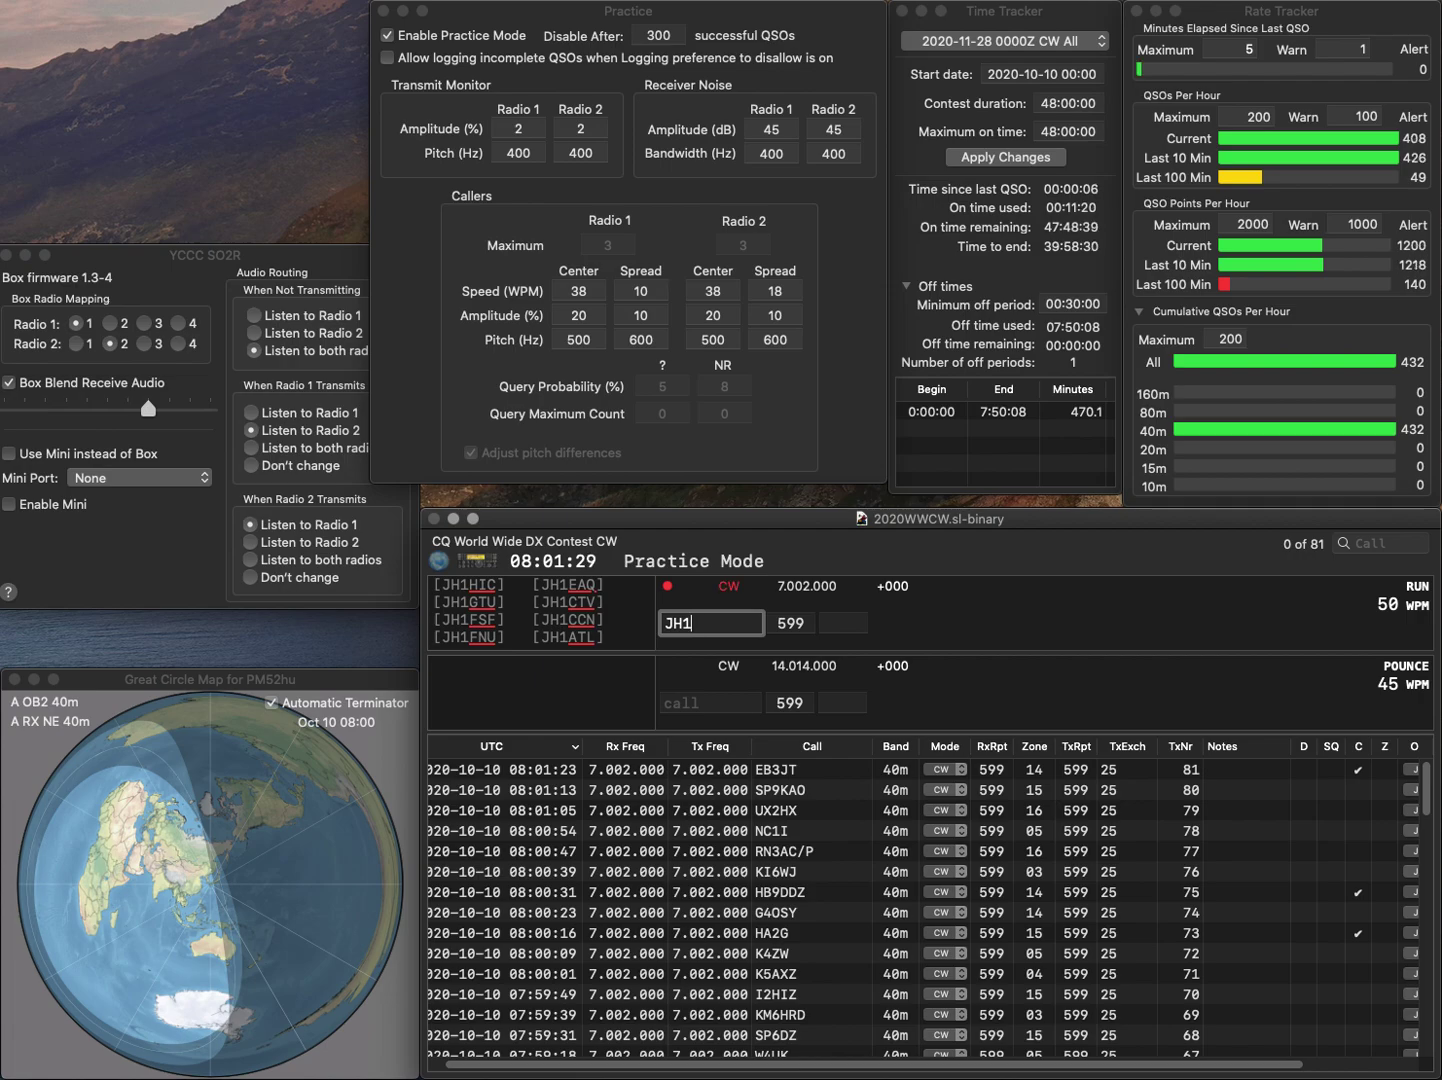
text(CCN)
key(Return)
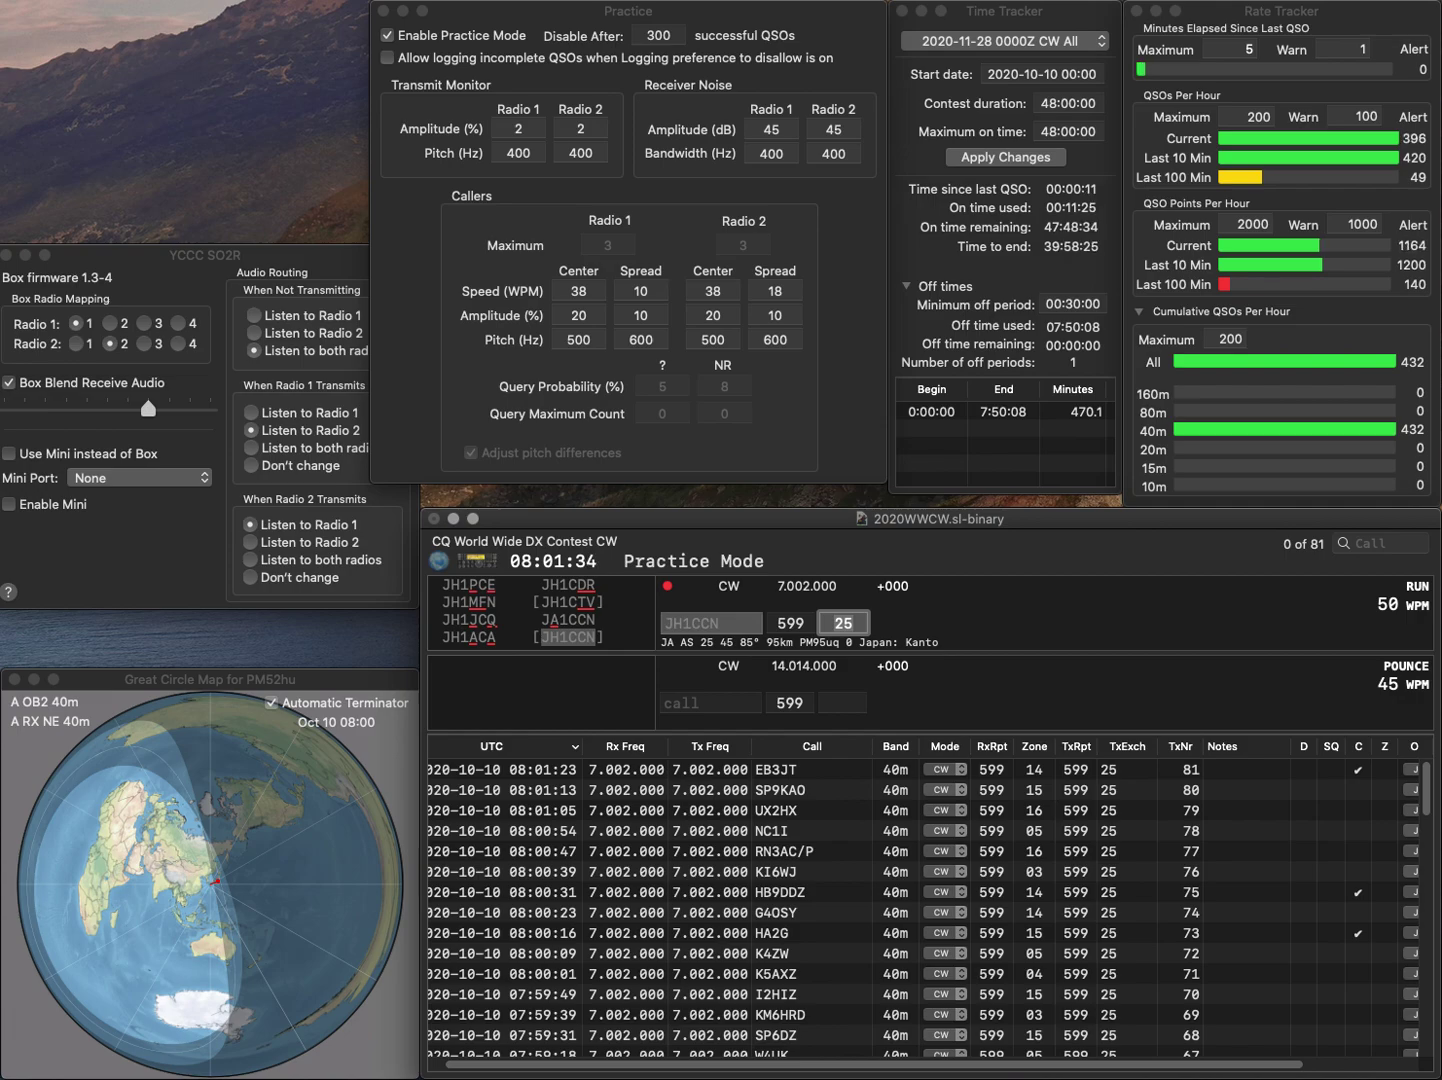
key(Return)
Enter the next run radio caller, correct the callsign to W5TMC, and log the contact in zone 04
text(HW5MC)
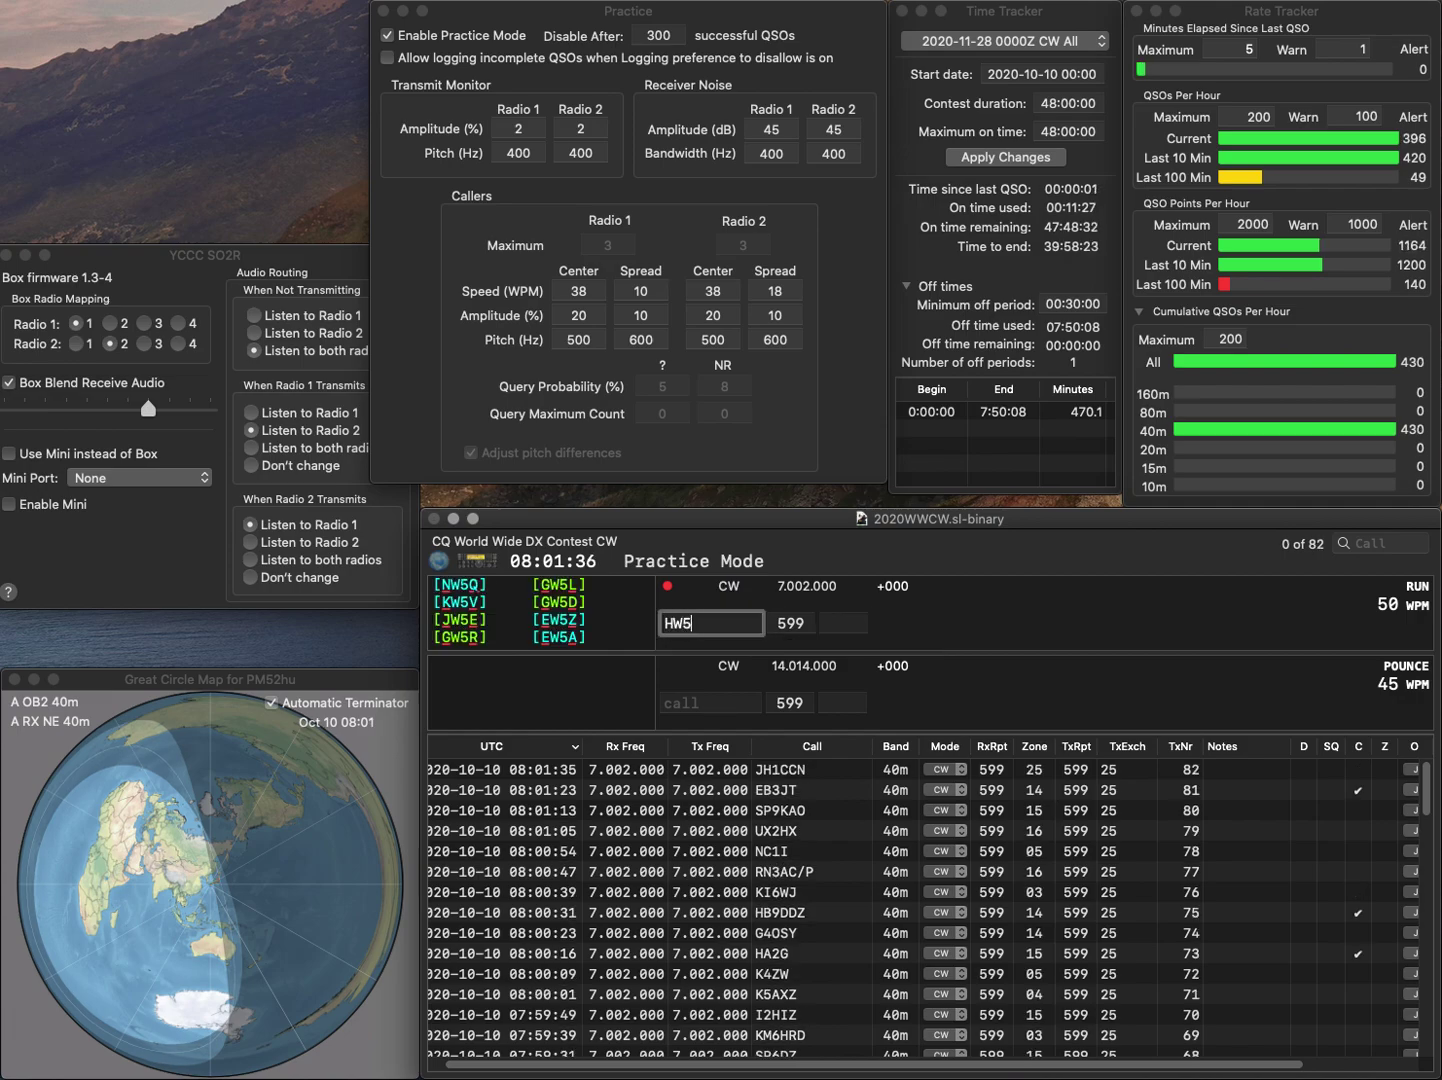
key(Delete)
key(Right)
key(Right)
text(T)
key(Return)
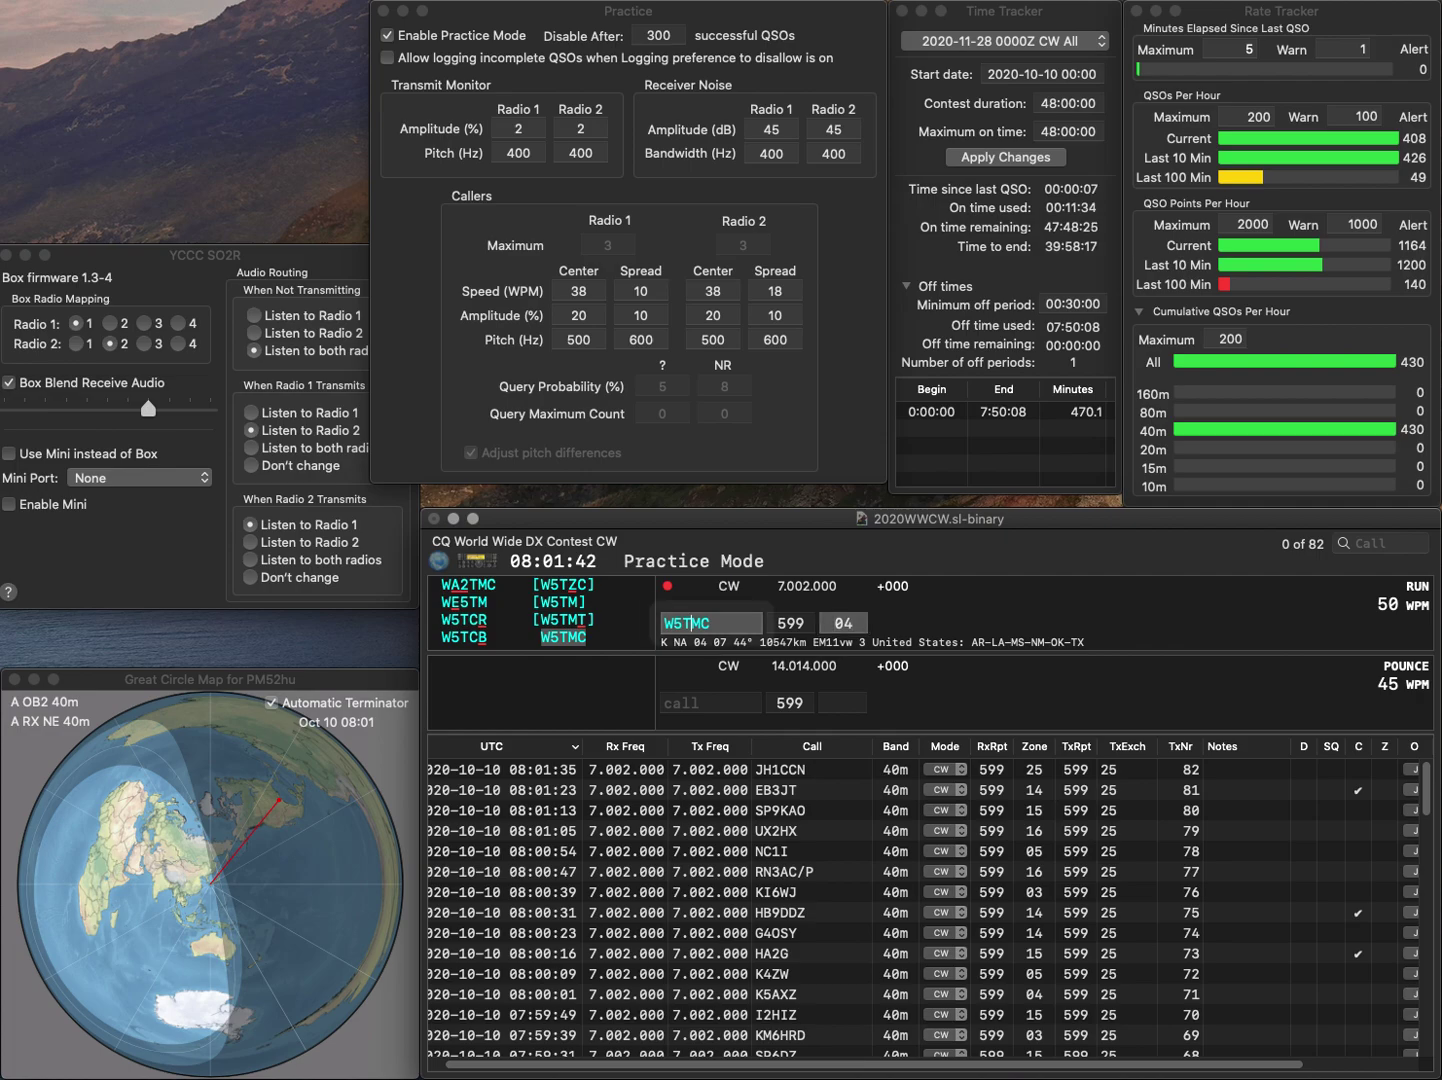
key(Return)
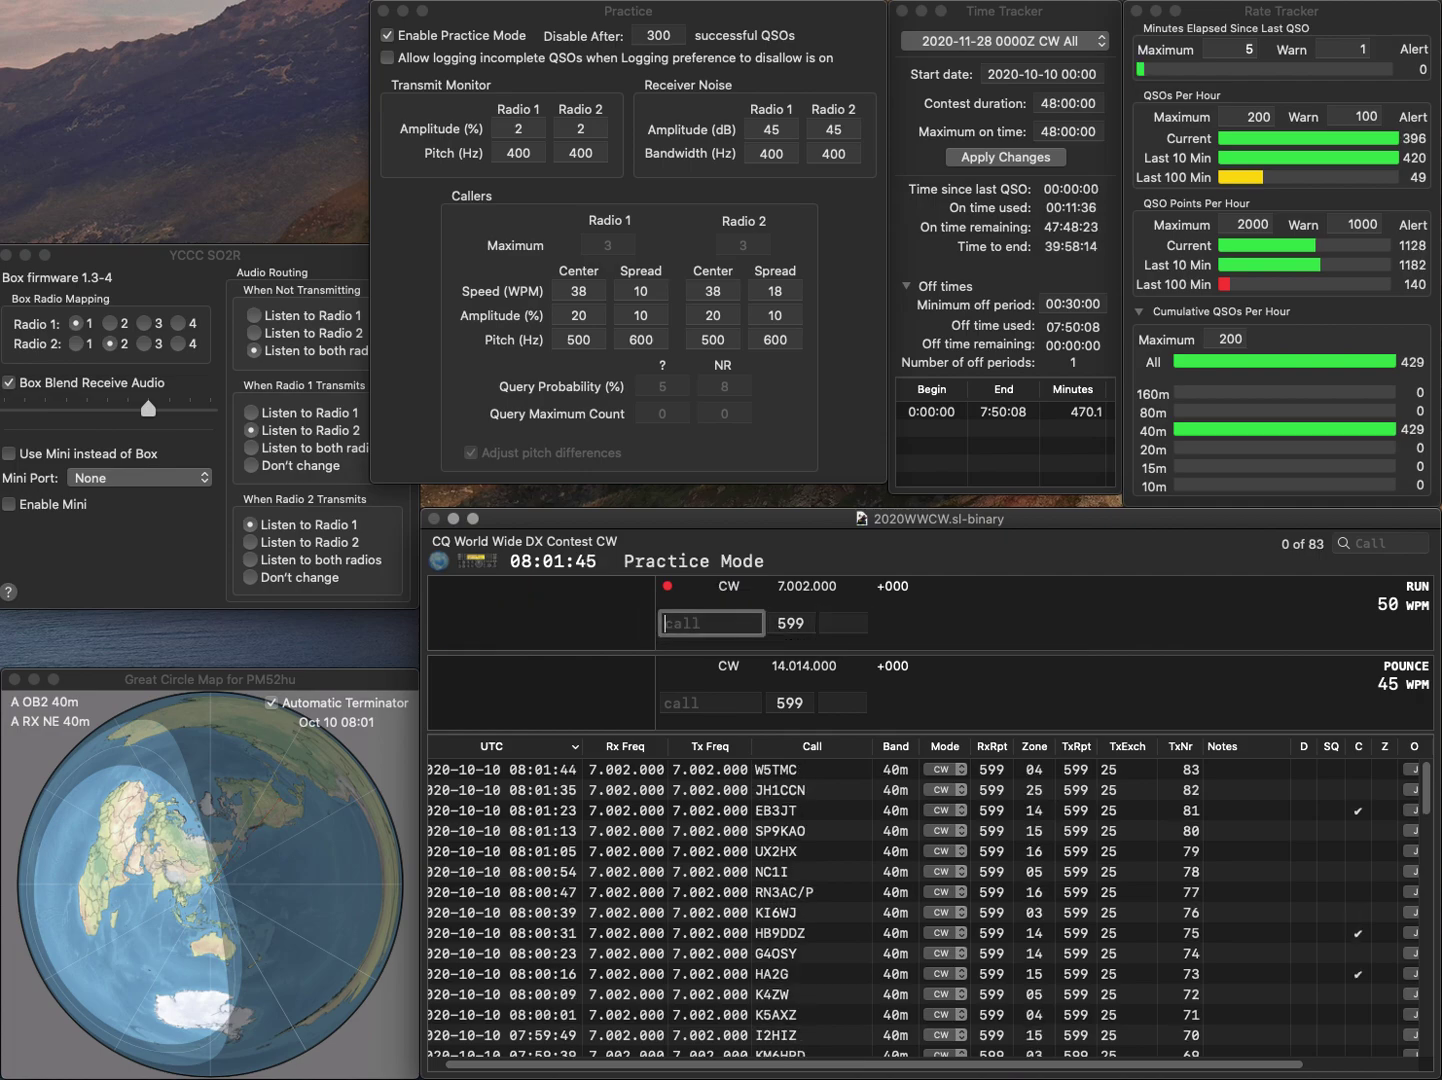
text(ZL2JU)
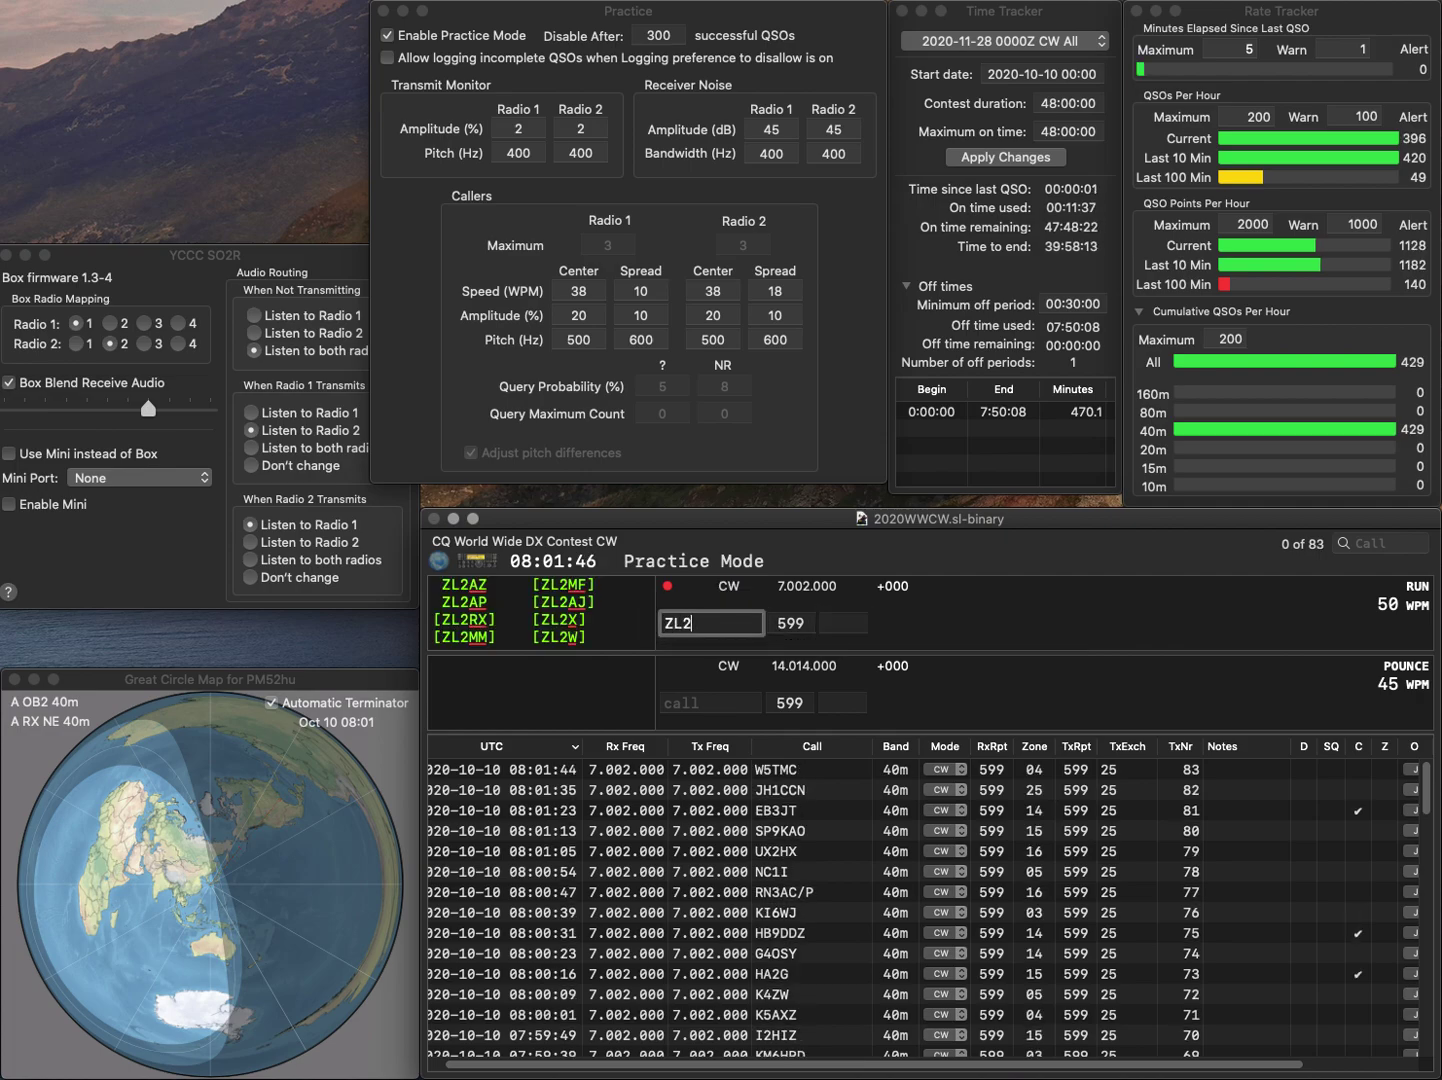
key(Return)
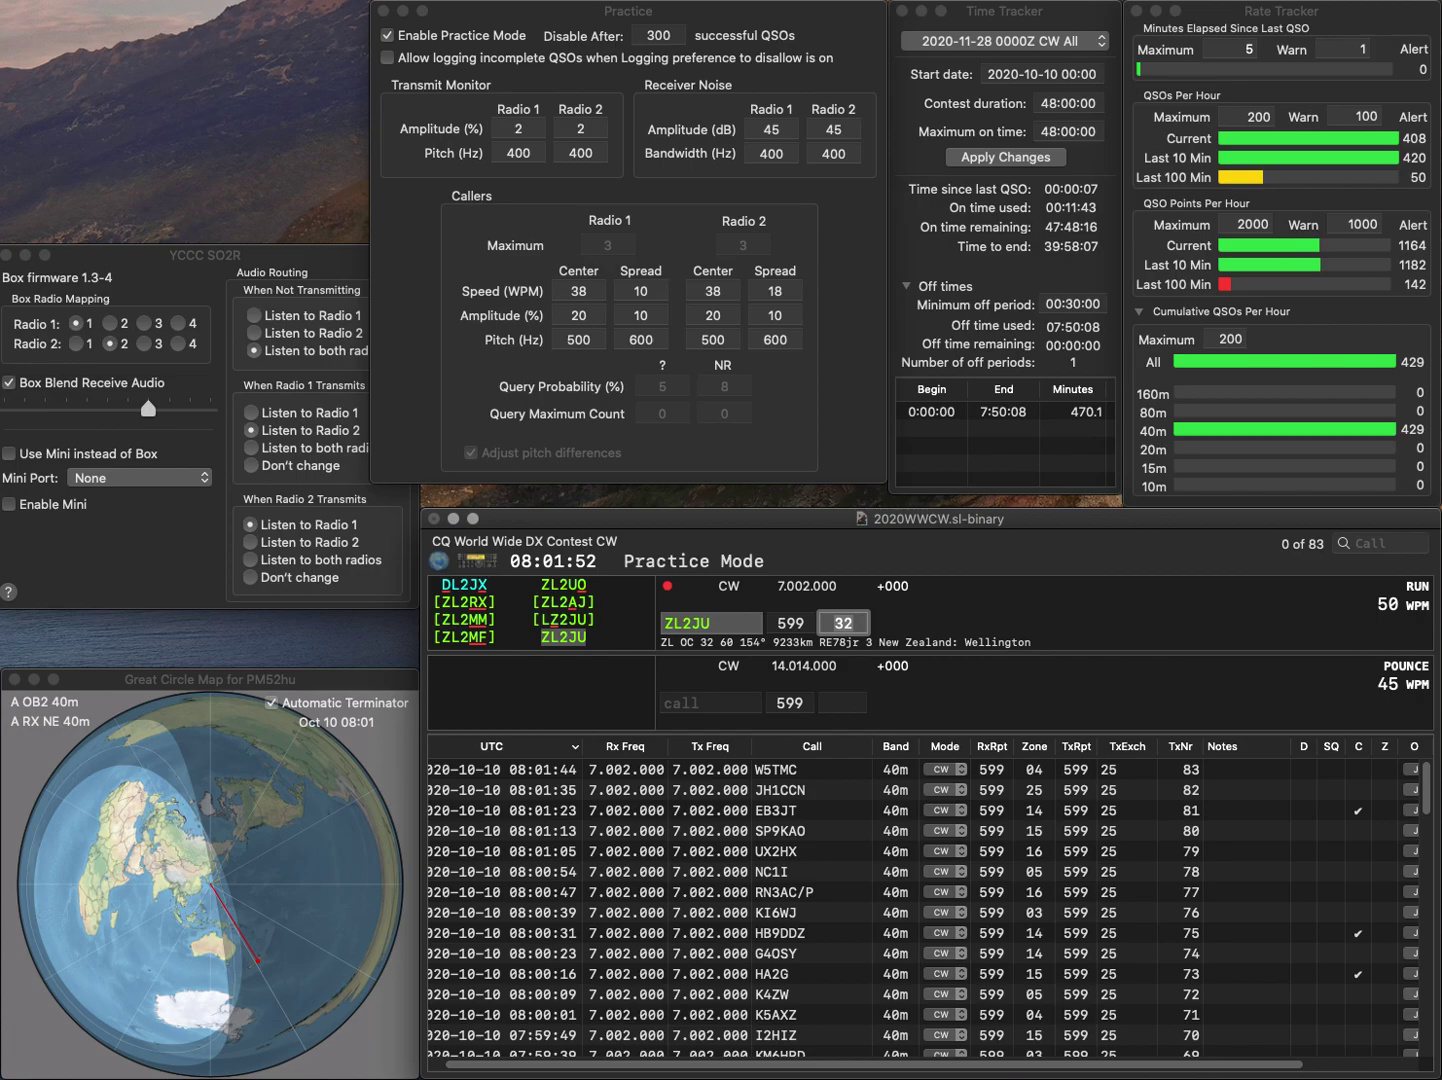
key(Return)
text(W4FFW)
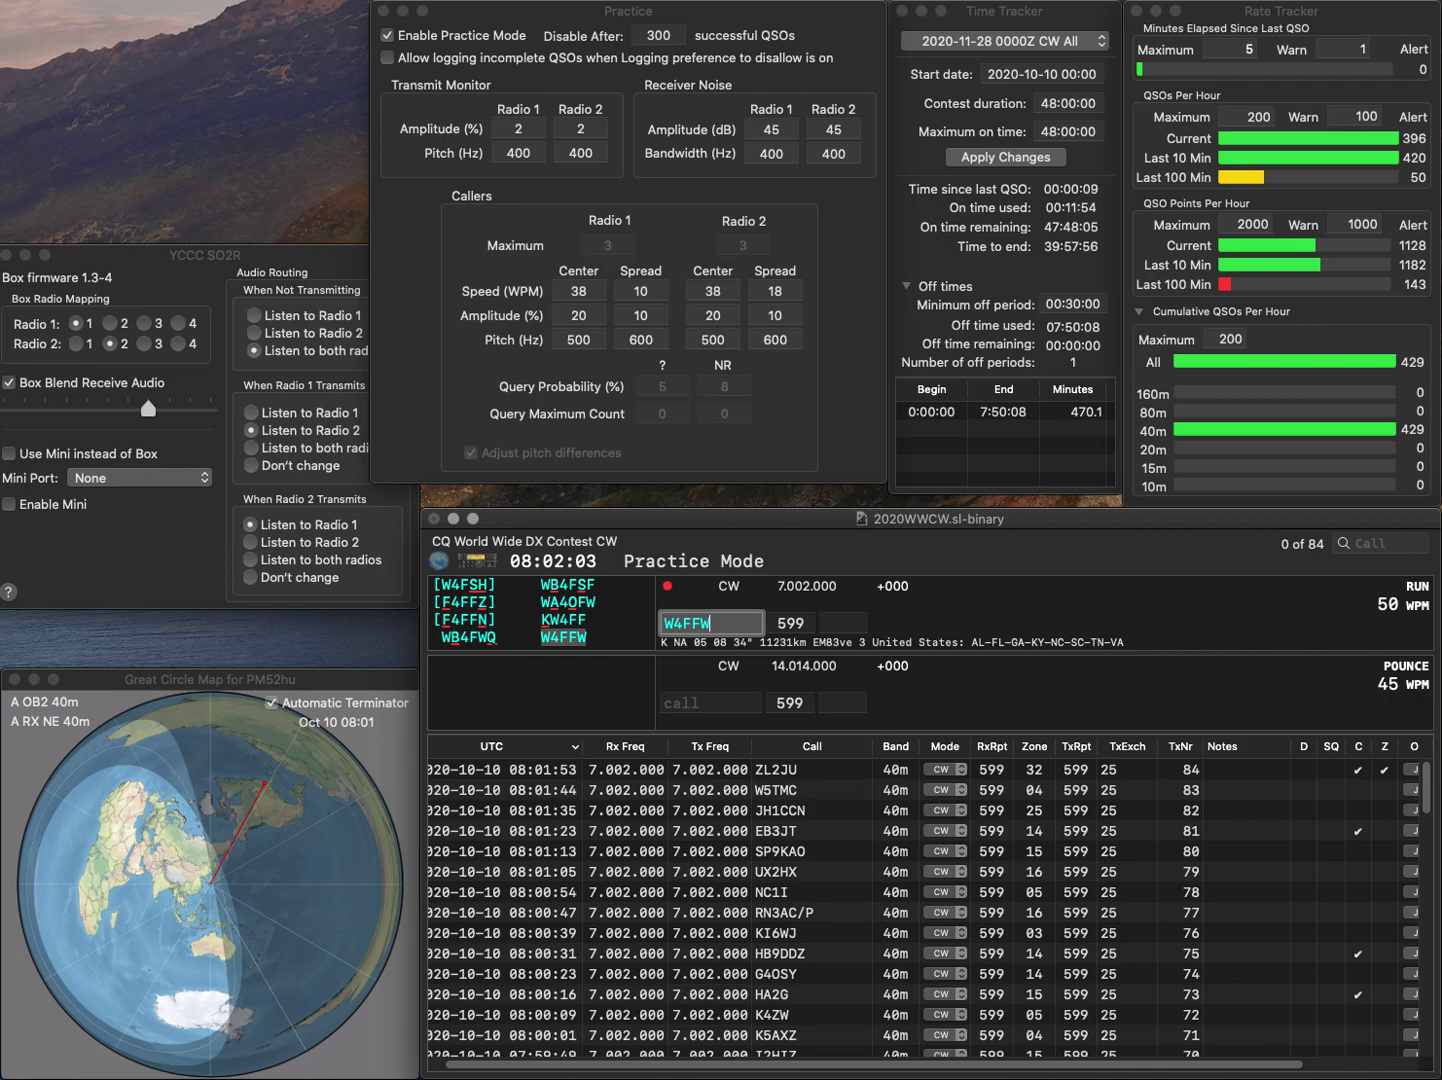
key(Return)
text(YB5C)
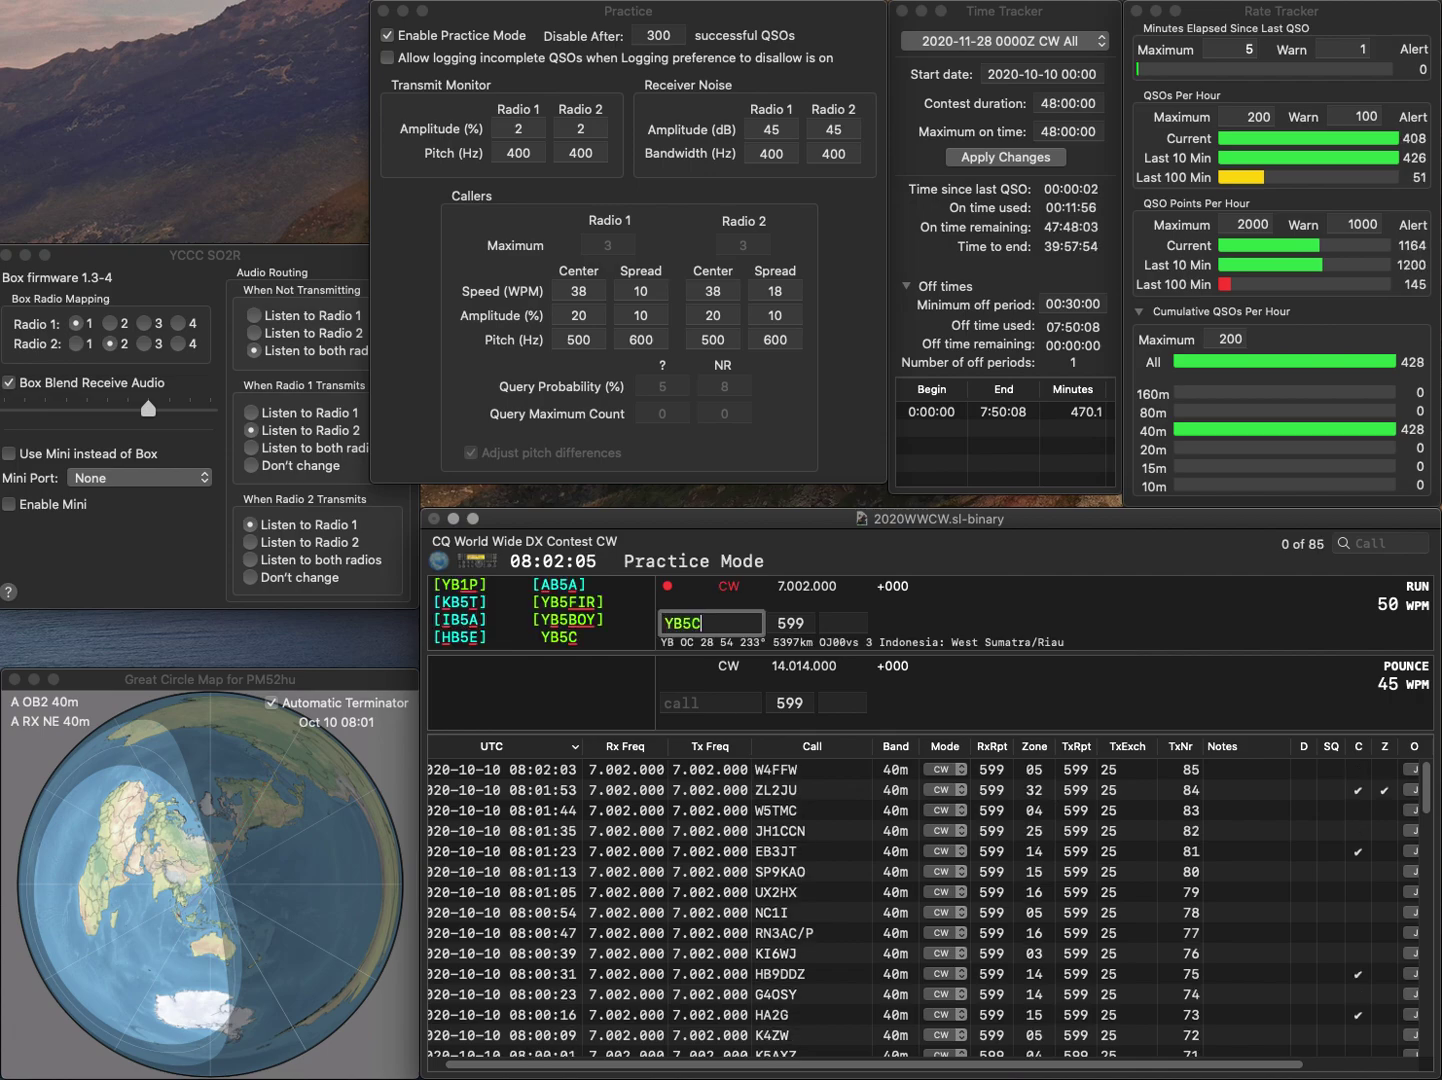
key(Return)
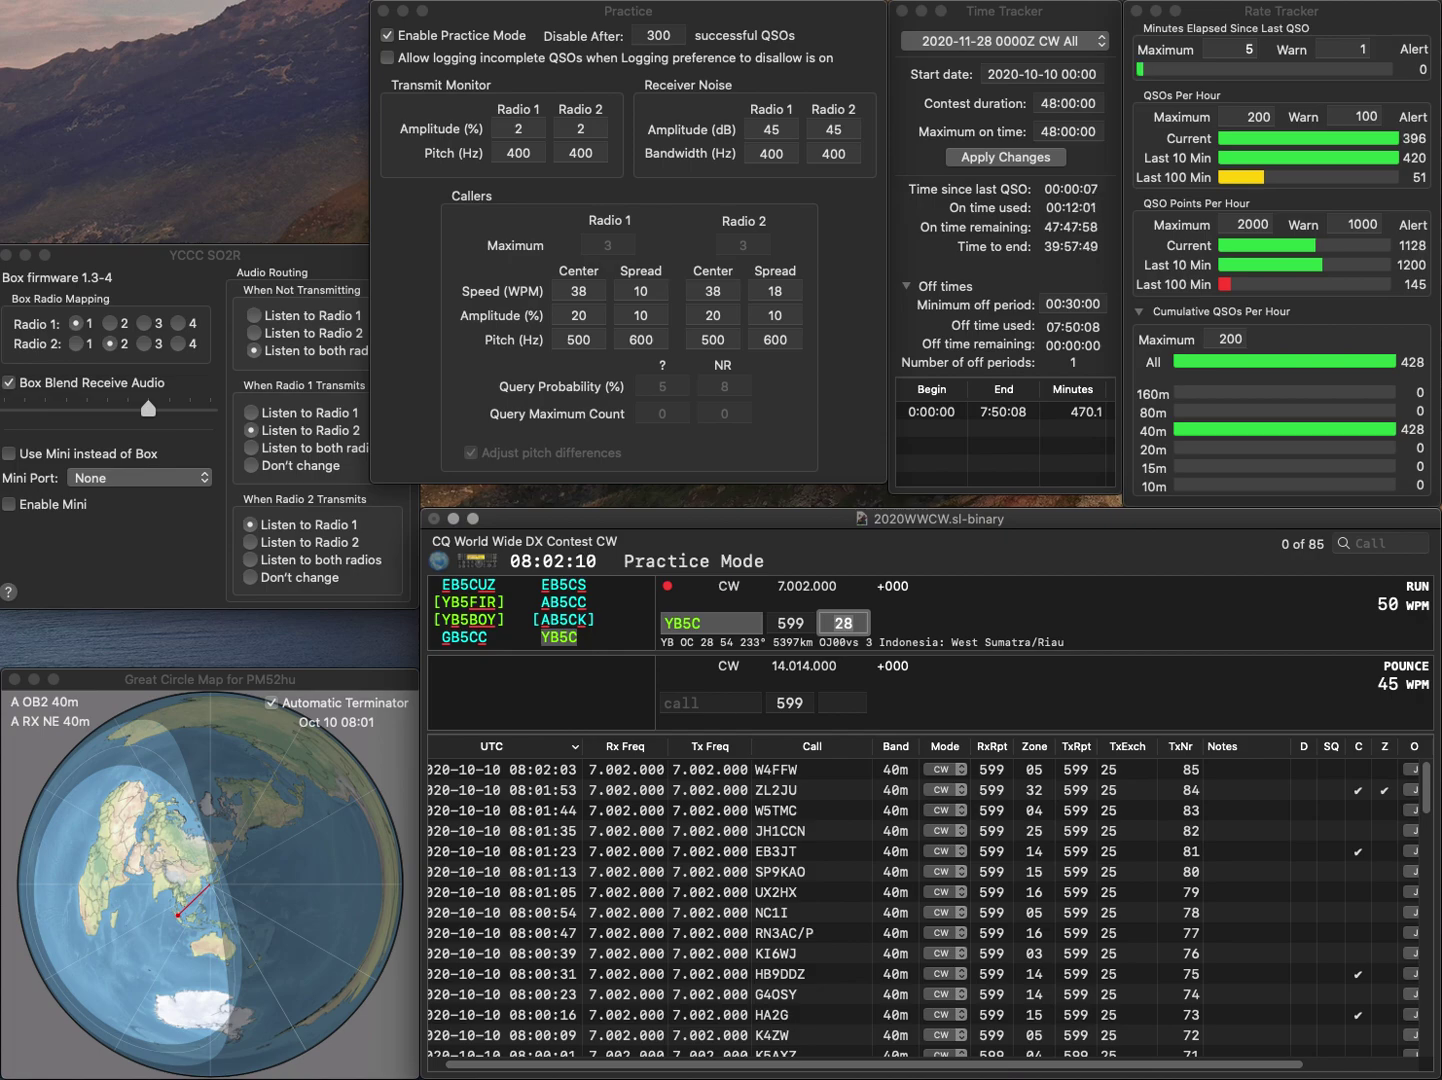
key(Return)
text(G3EUE)
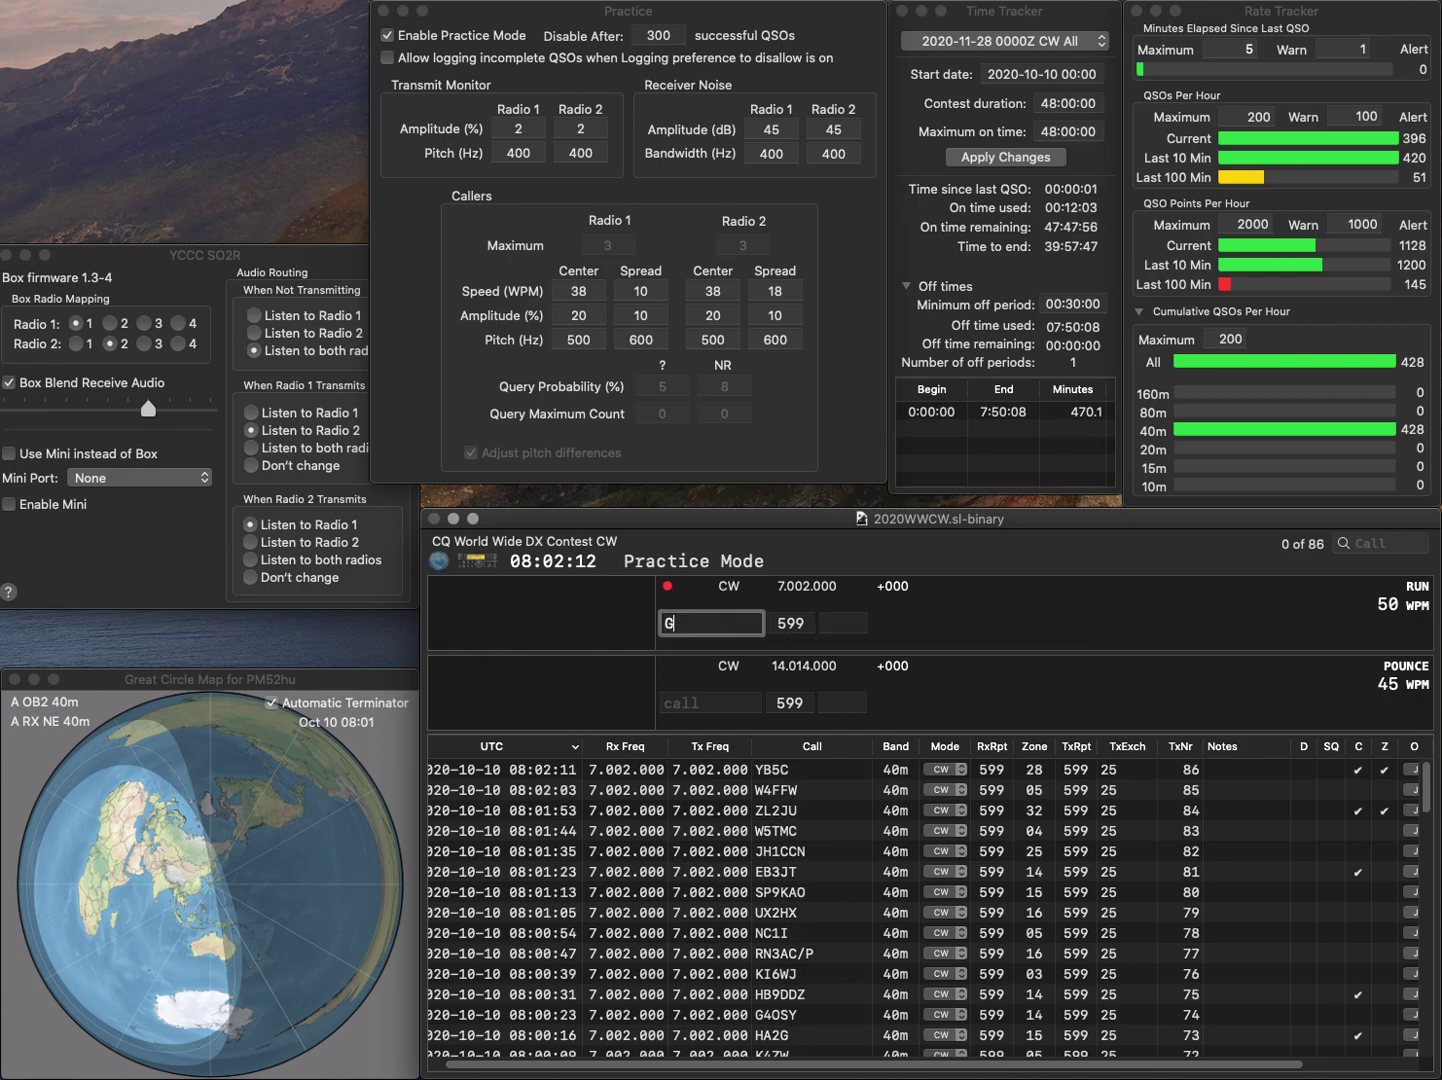
key(Return)
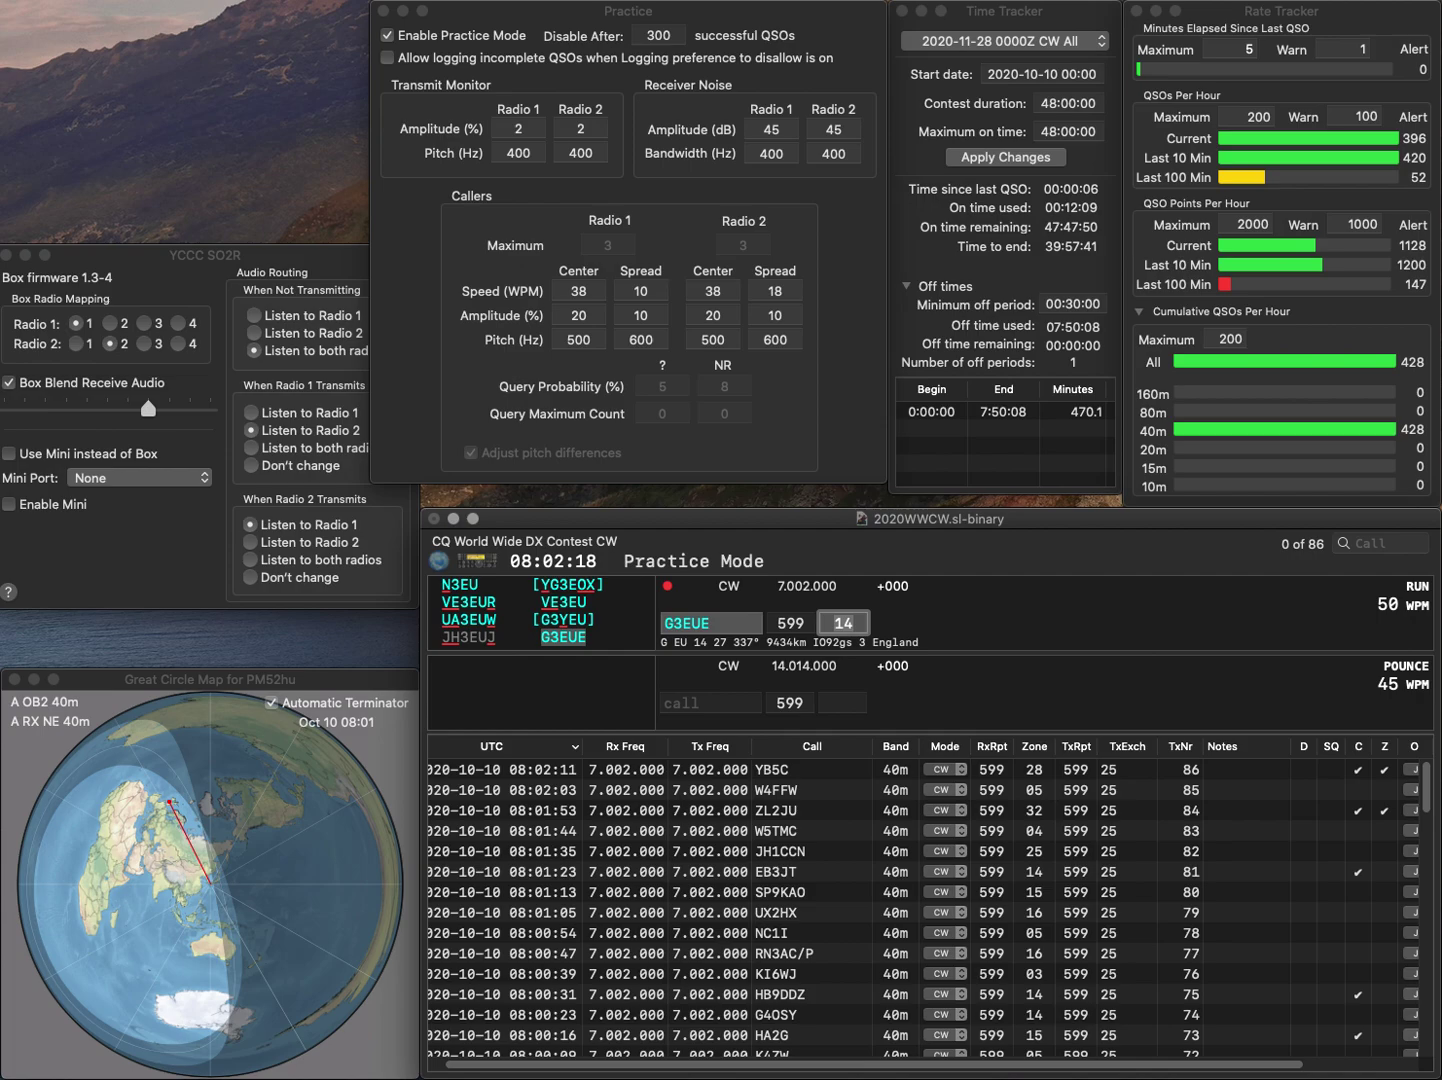
key(Return)
Enter the next run radio caller, complete the callsign as VE3PN, and log the contact in zone 04
text(VEPN)
key(Left)
key(Left)
text(3)
key(Return)
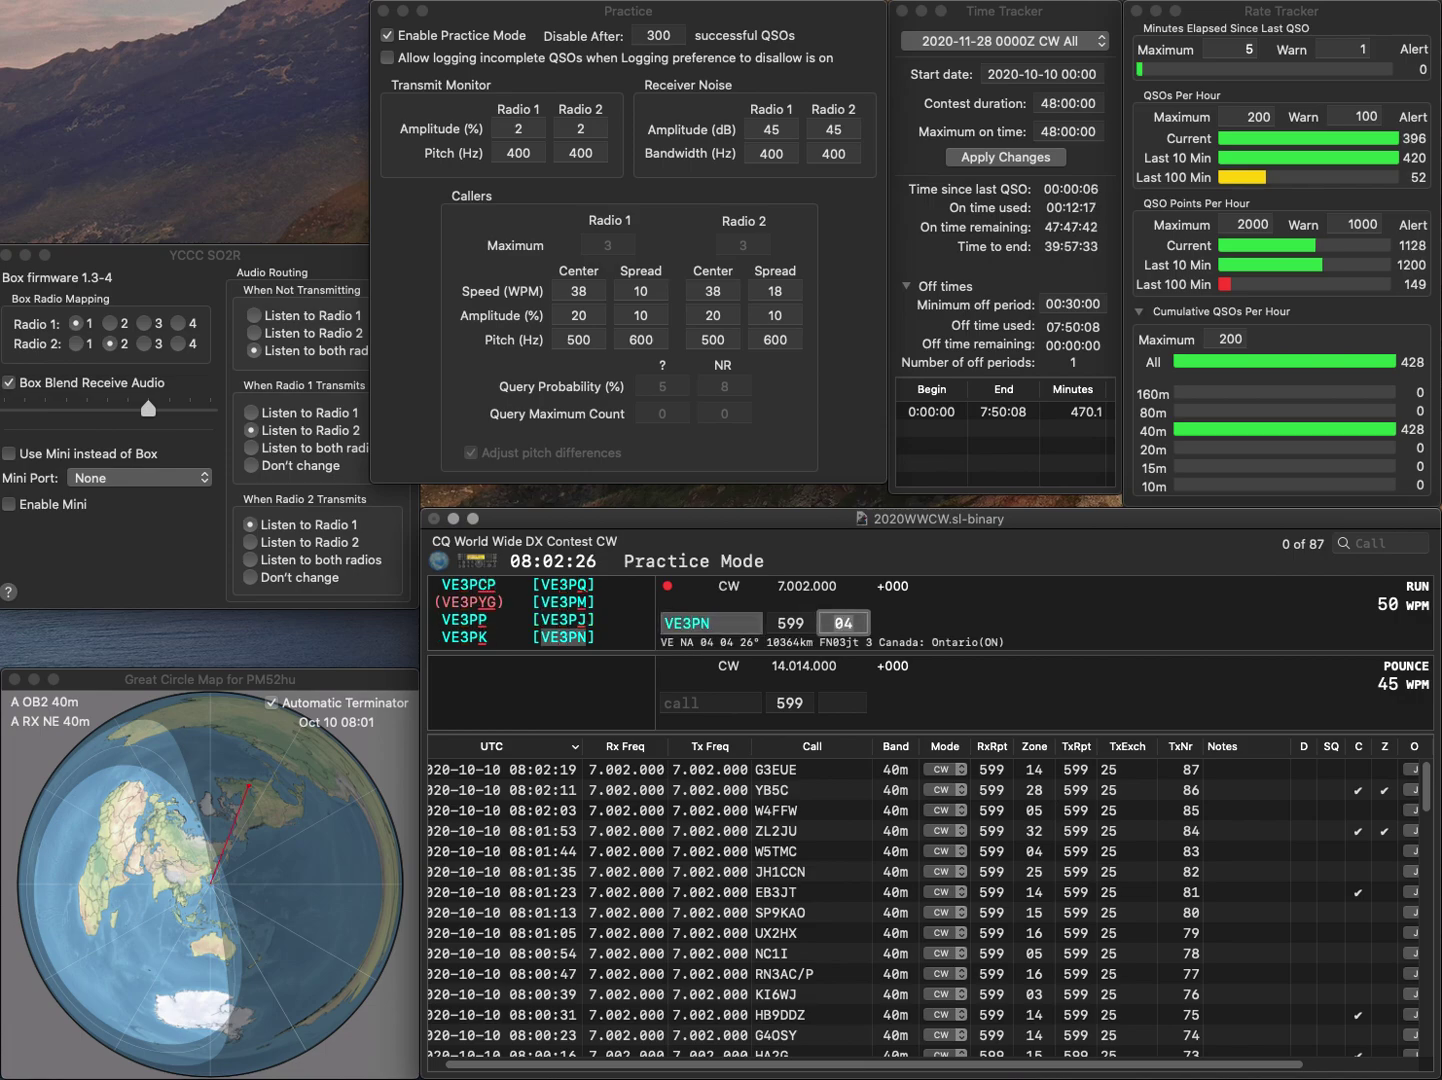
key(Return)
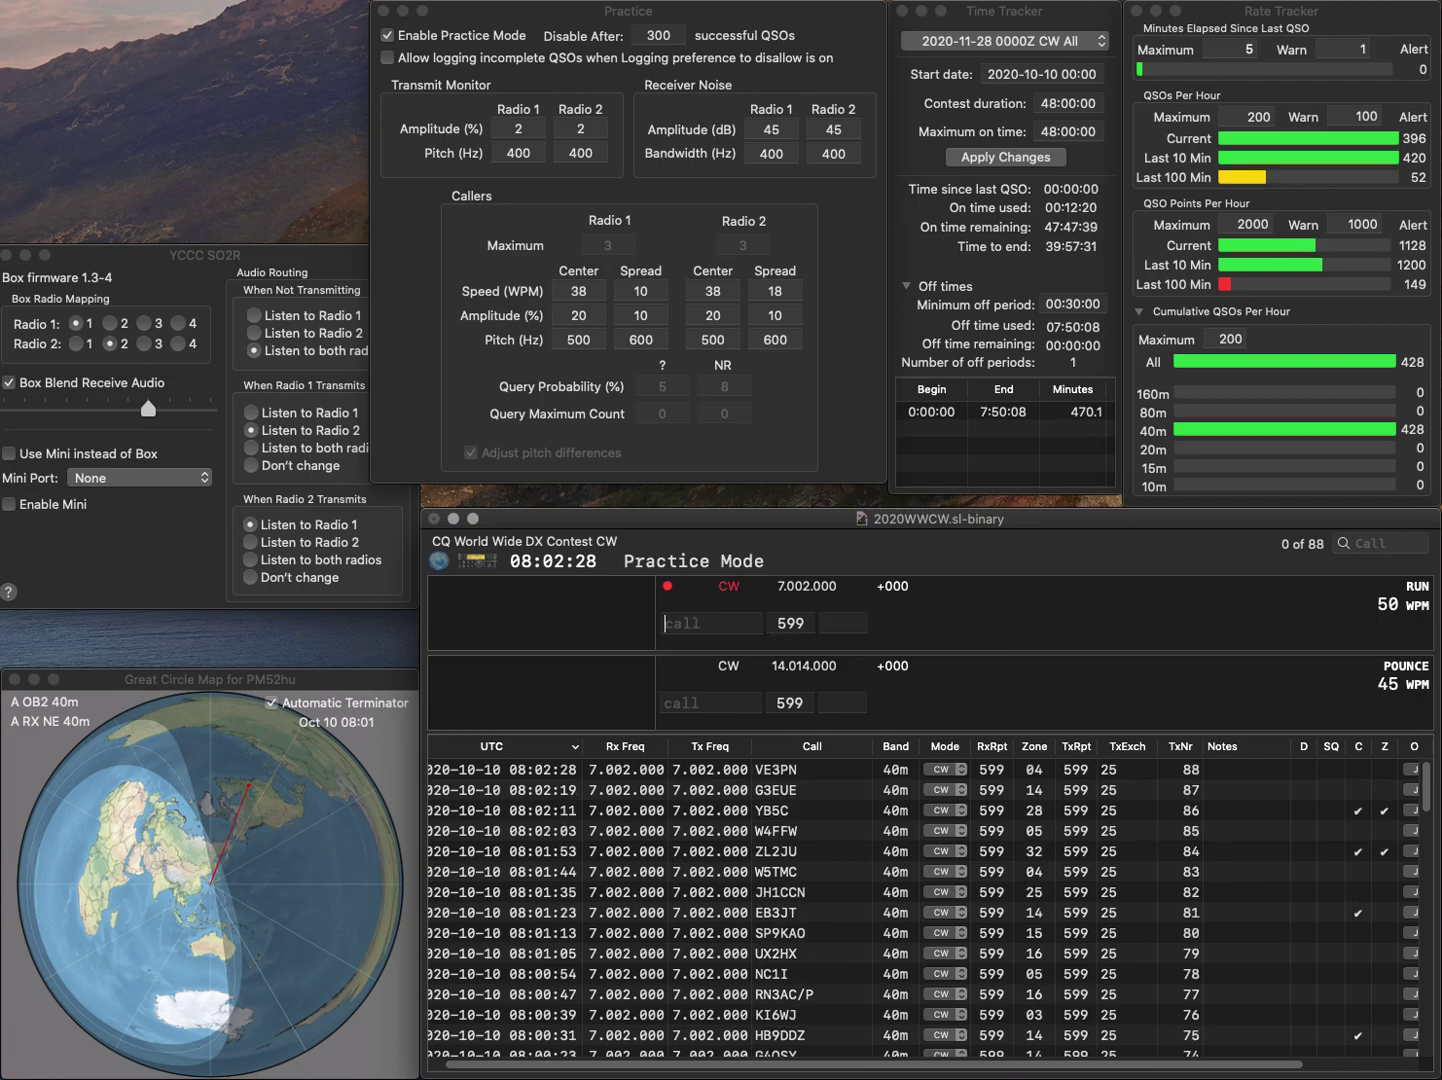
Enter the next run radio caller as HK3OBA, correct the callsign to HK4OBA, and log the contact in zone 09
text(HB)
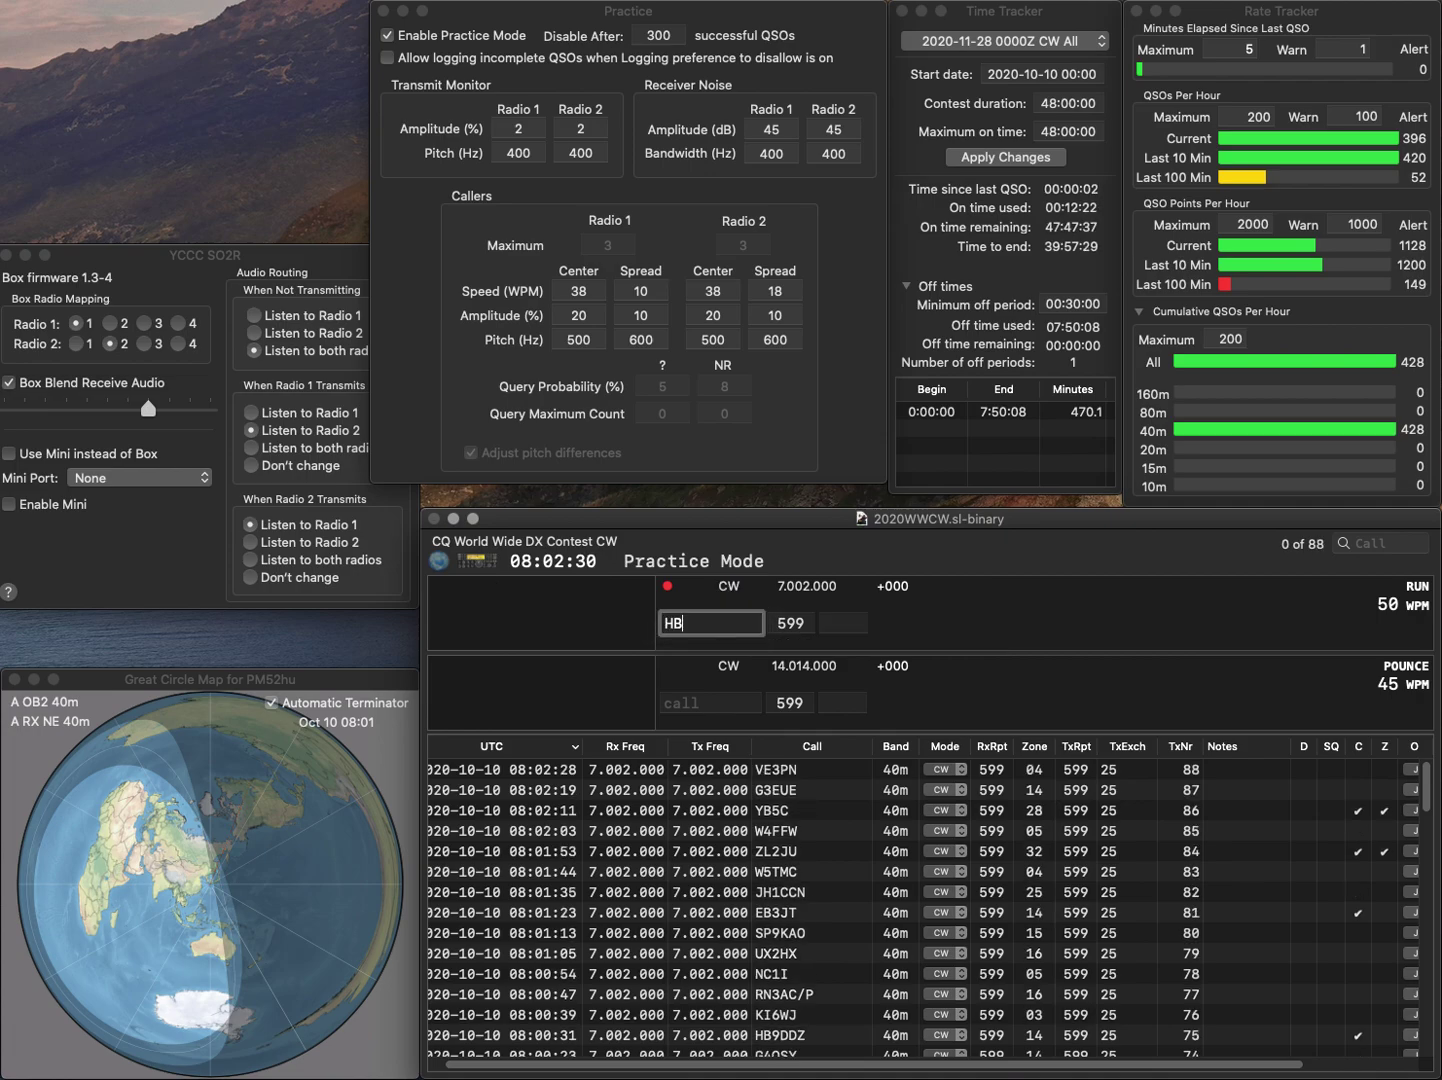
key(Tab)
click(710, 622)
key(BackSpace)
text(K3OBA)
key(Tab)
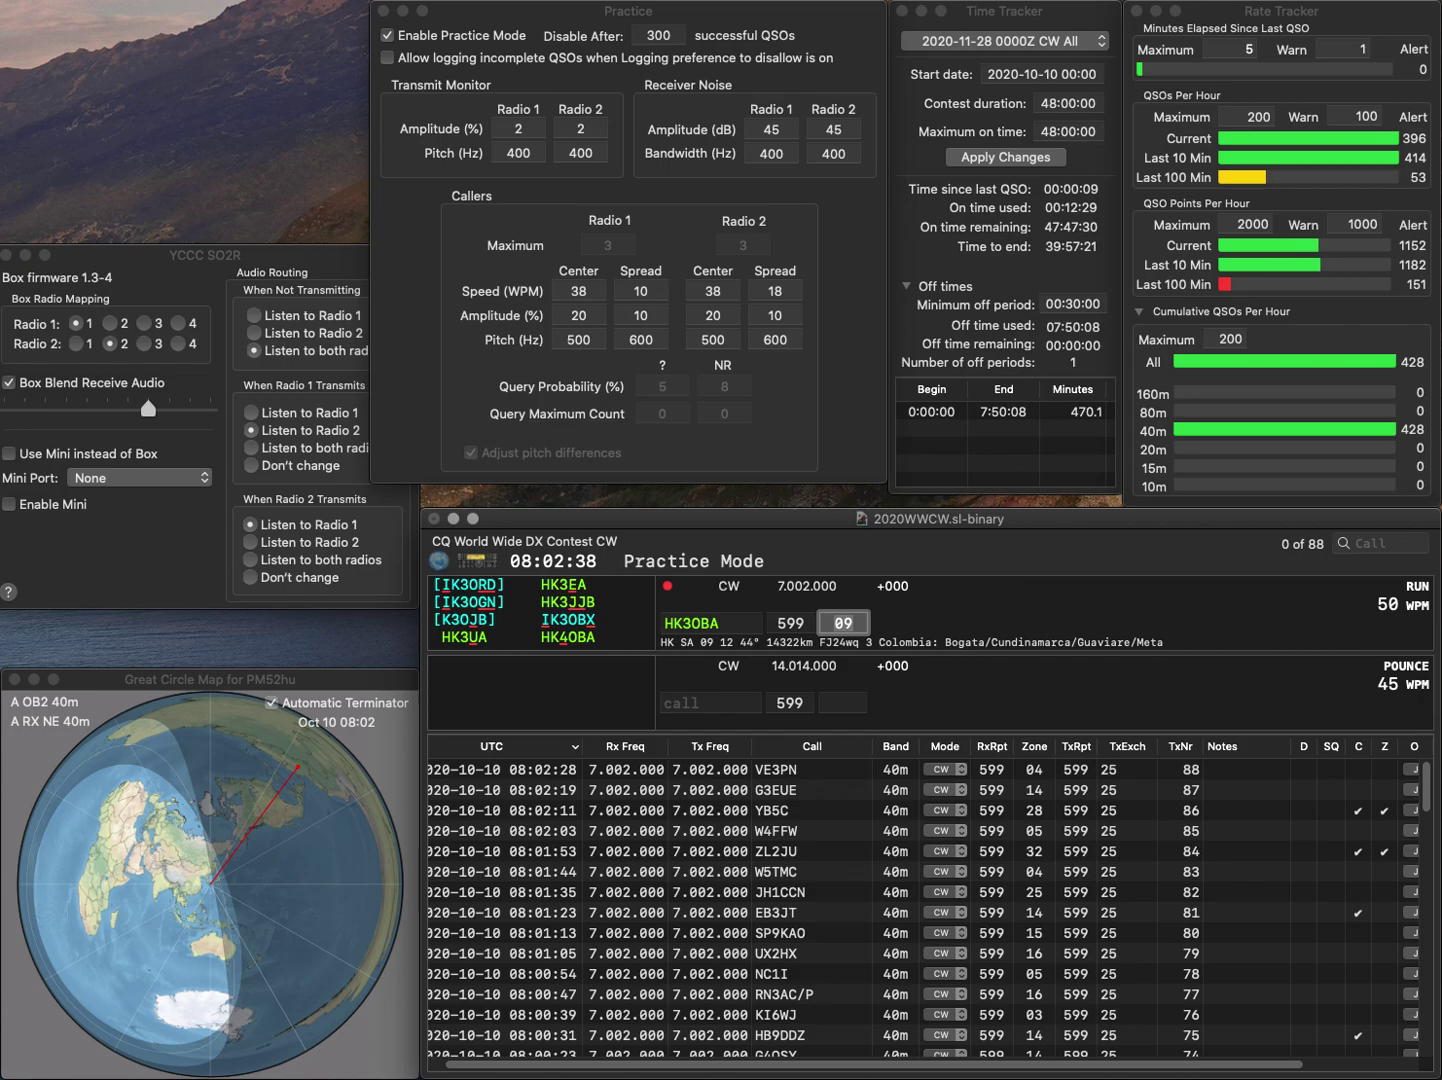
click(712, 622)
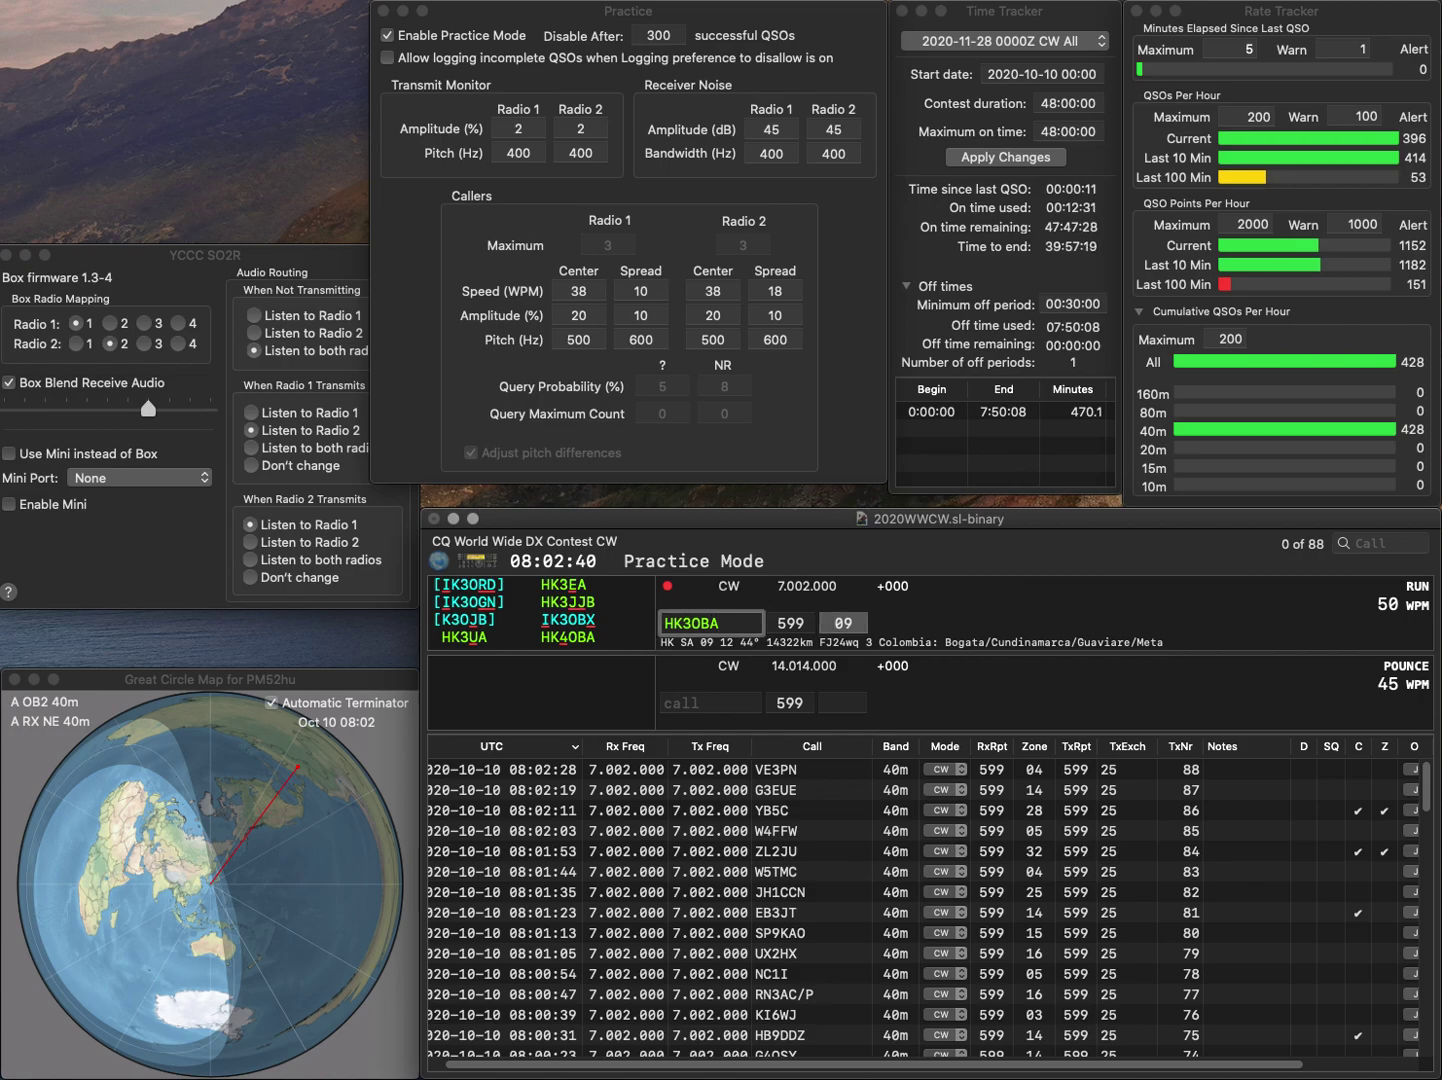
key(BackSpace)
text(4)
key(Tab)
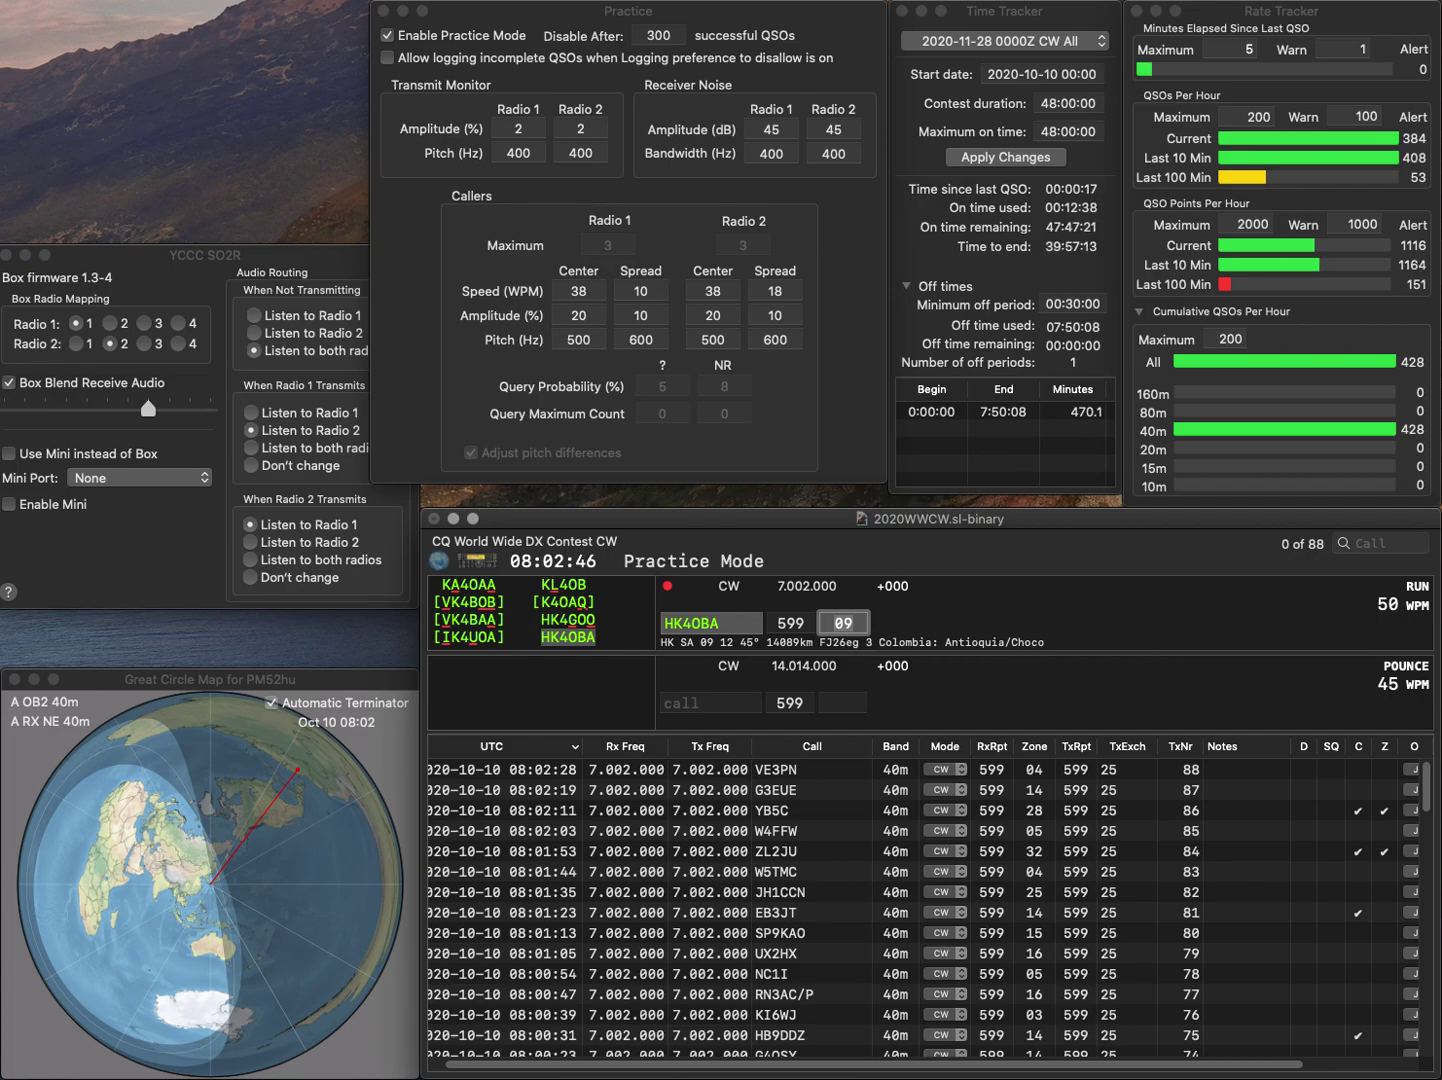
key(Return)
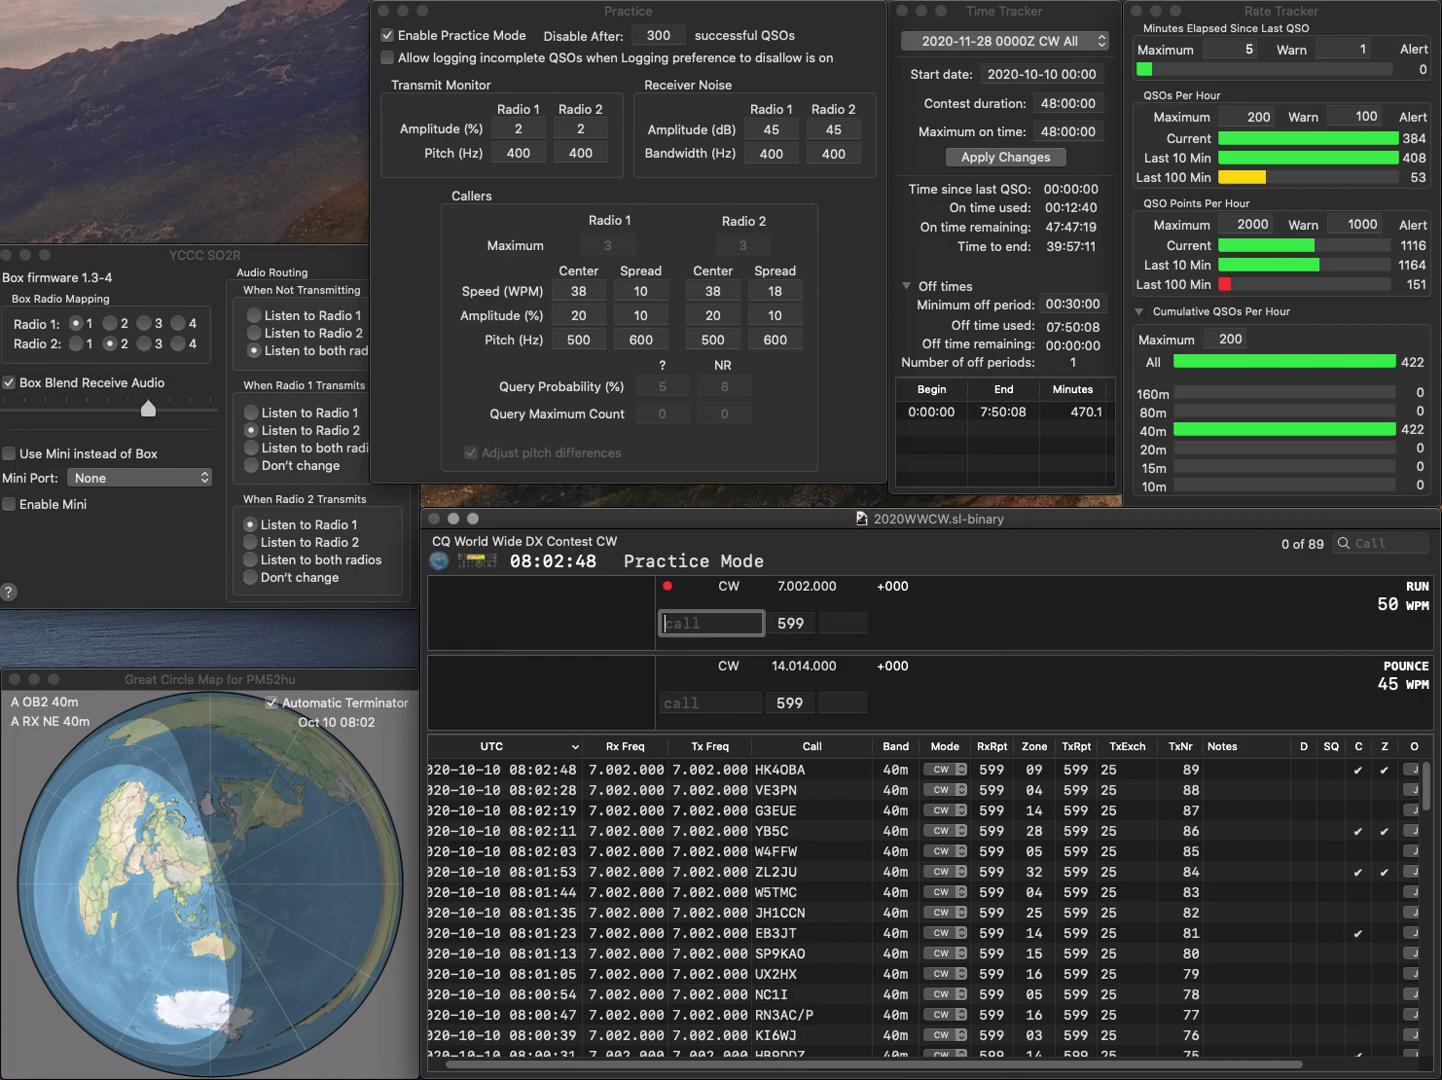
text(EC5AN)
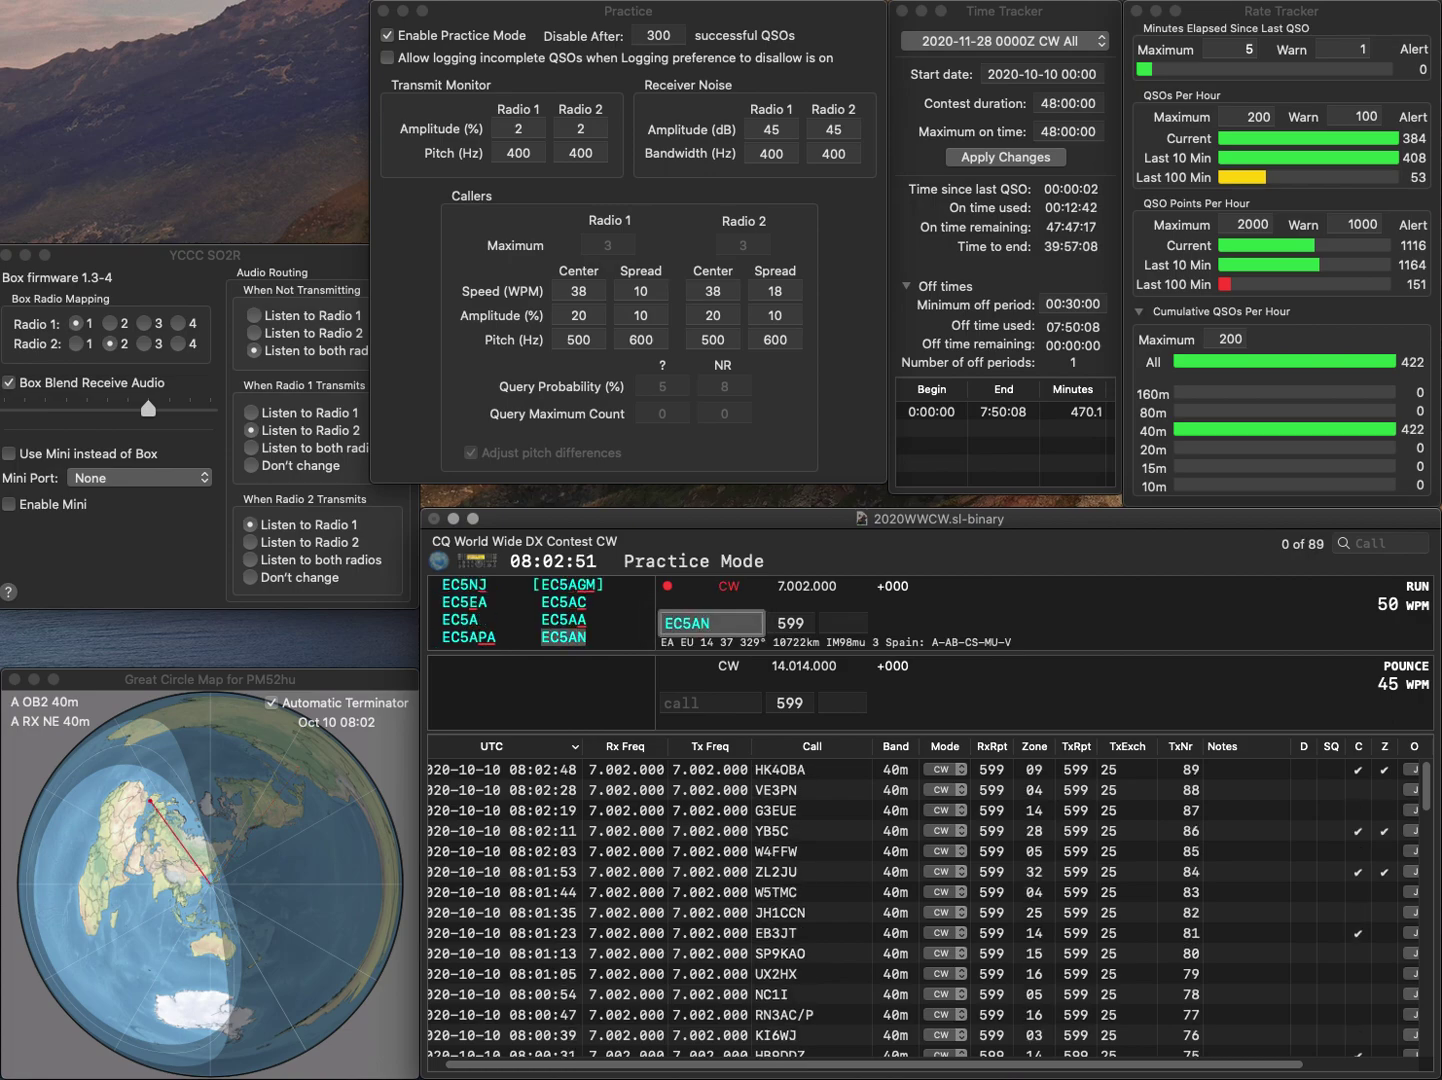
key(Return)
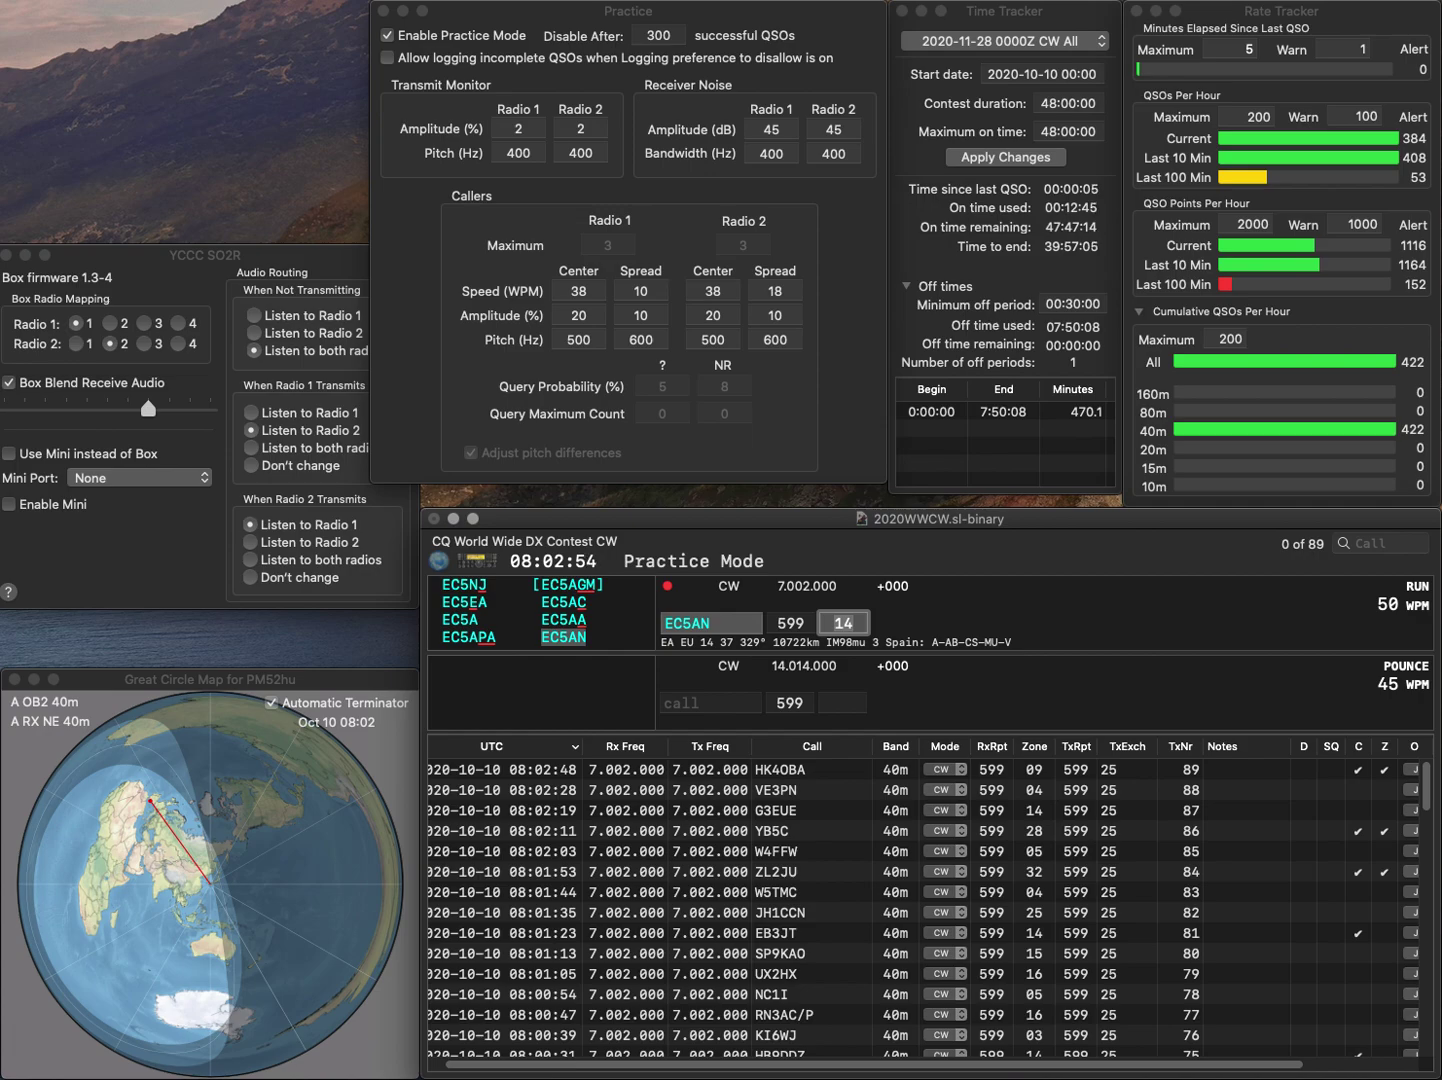
key(Return)
text(PA6SNA)
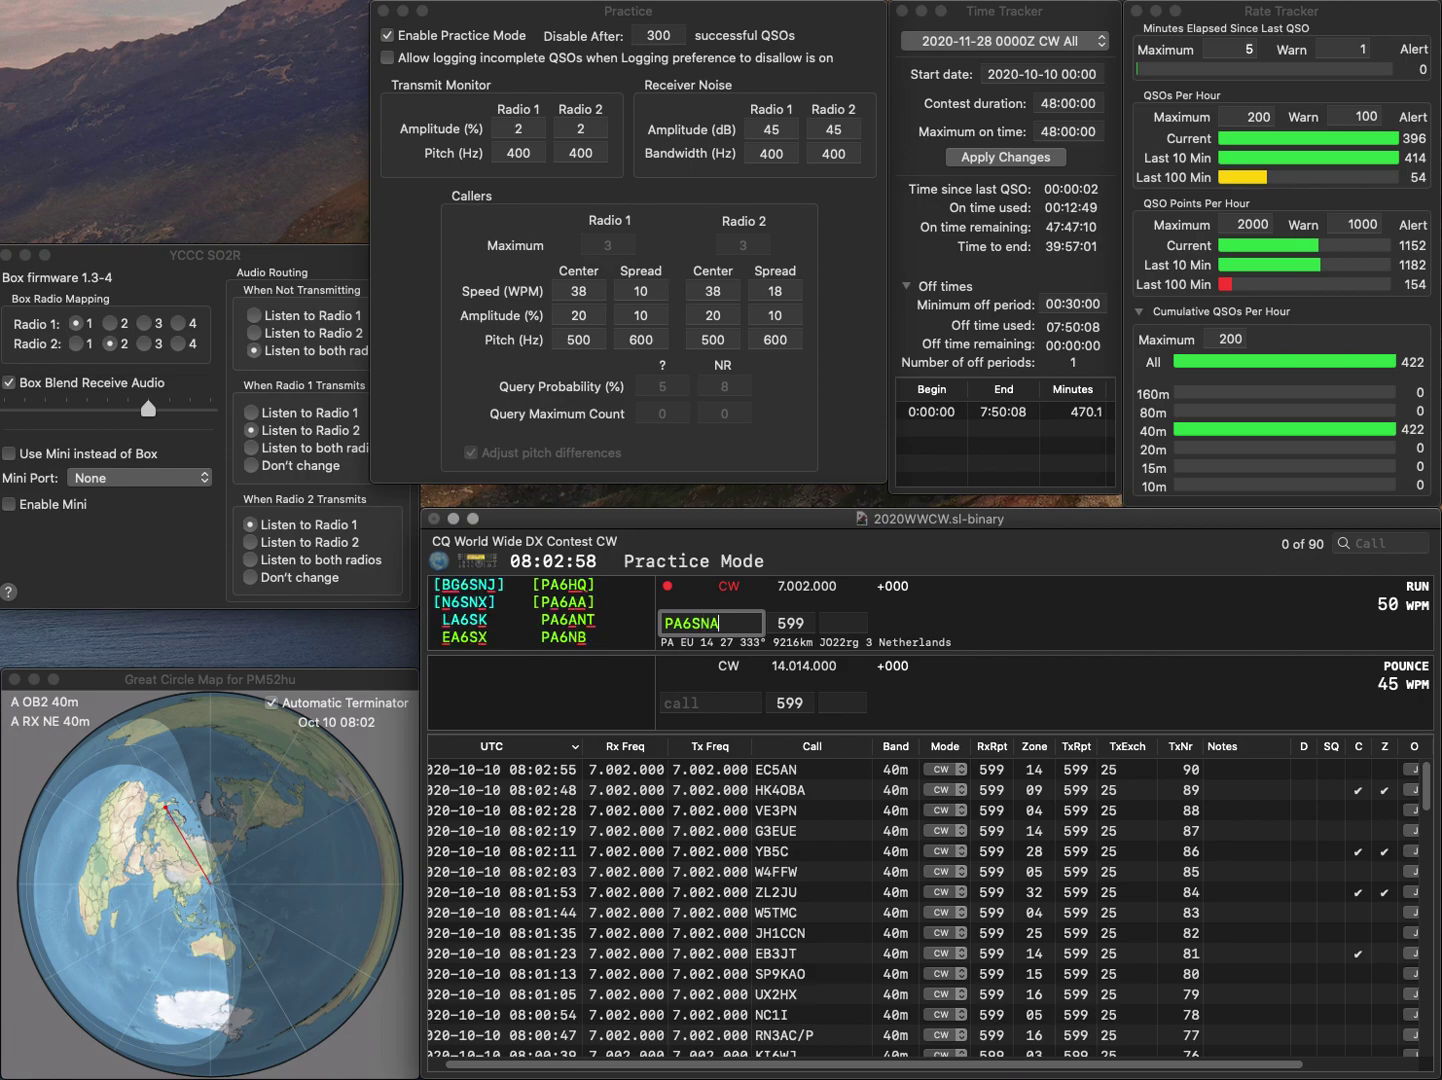
key(Home)
text(WA)
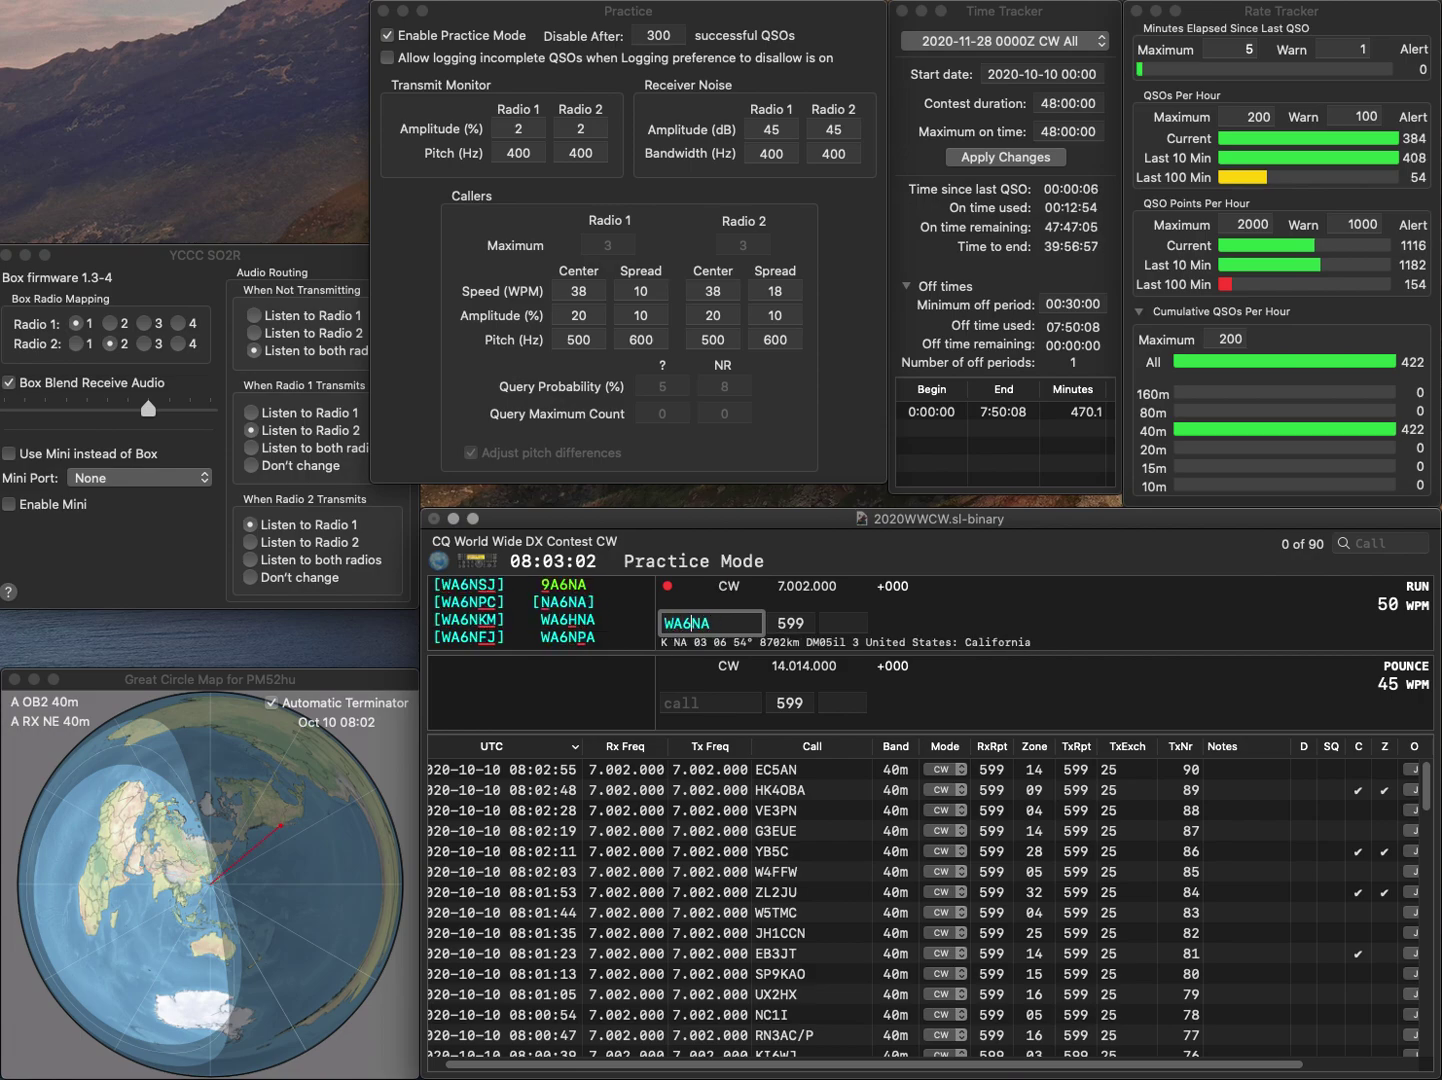
key(Delete)
key(Delete)
text(6H)
key(Return)
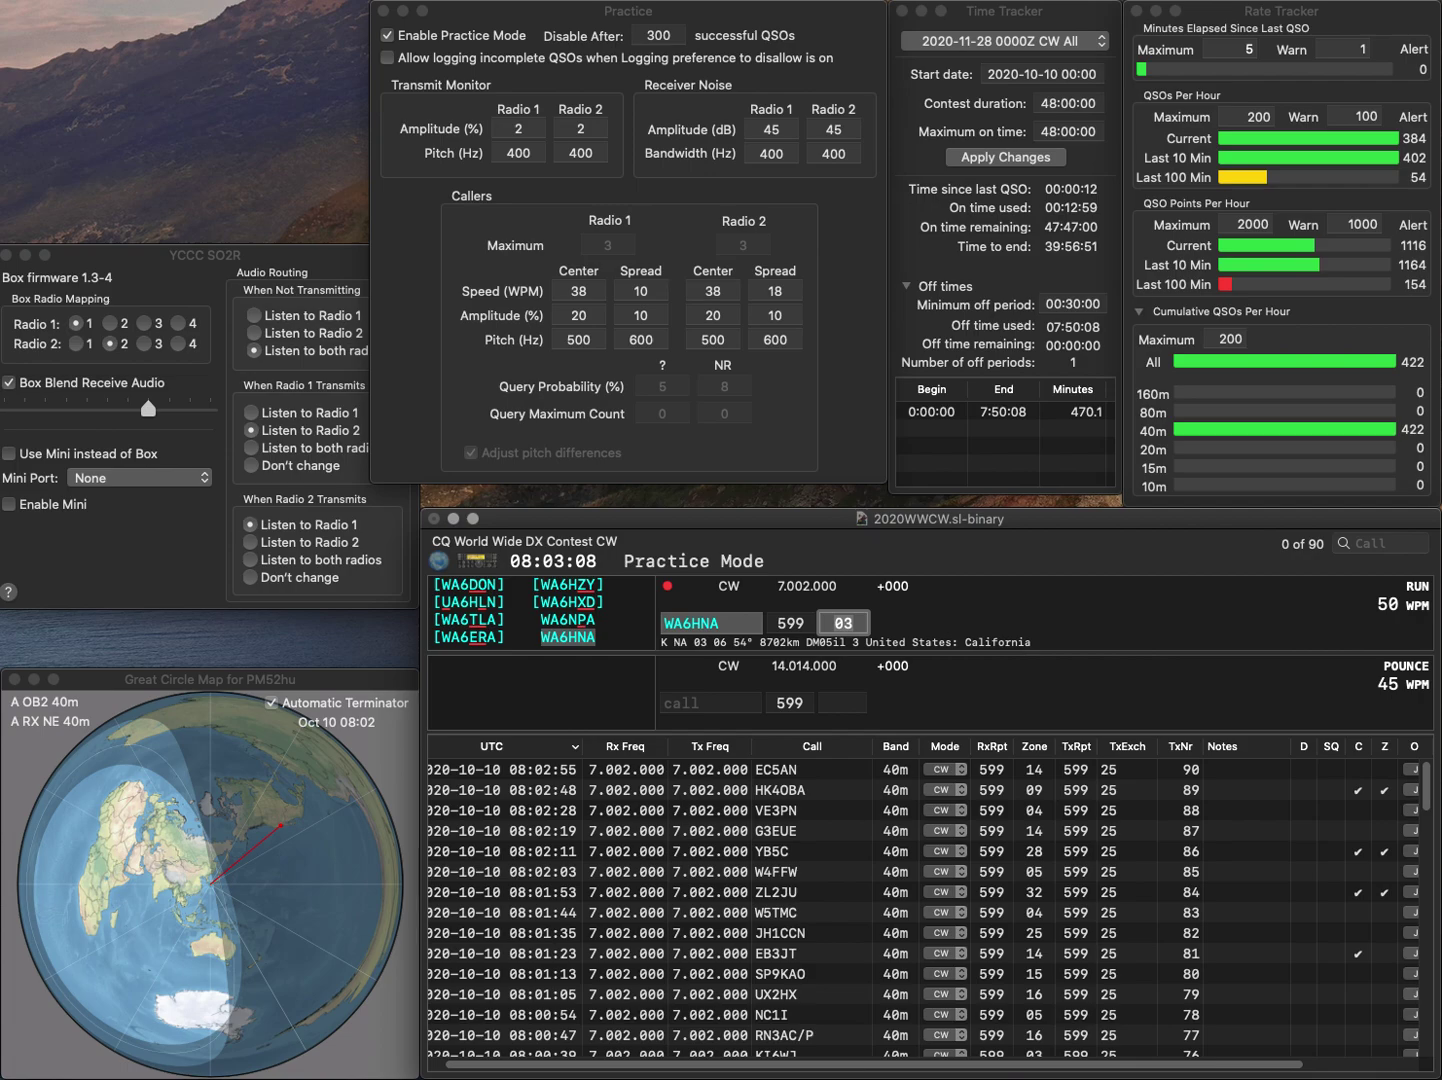
key(Return)
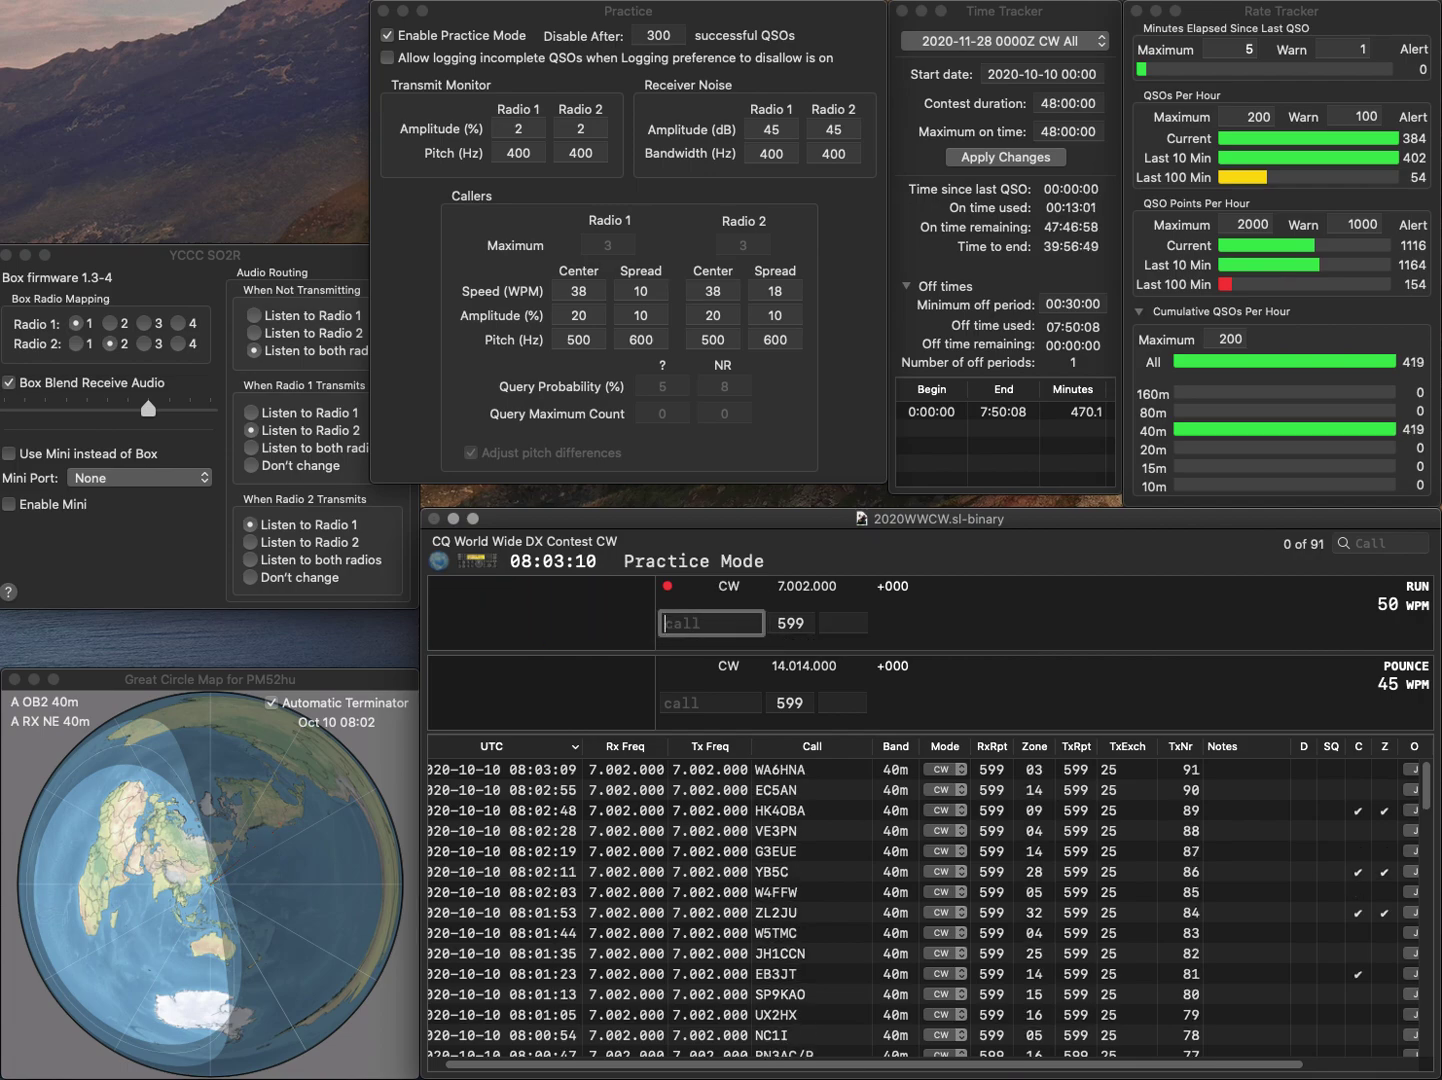
Enter the next run radio caller as WB8DZ, correct the callsign to WD8Z, and send the exchange with zone 04 filled in
text(WB8DZ)
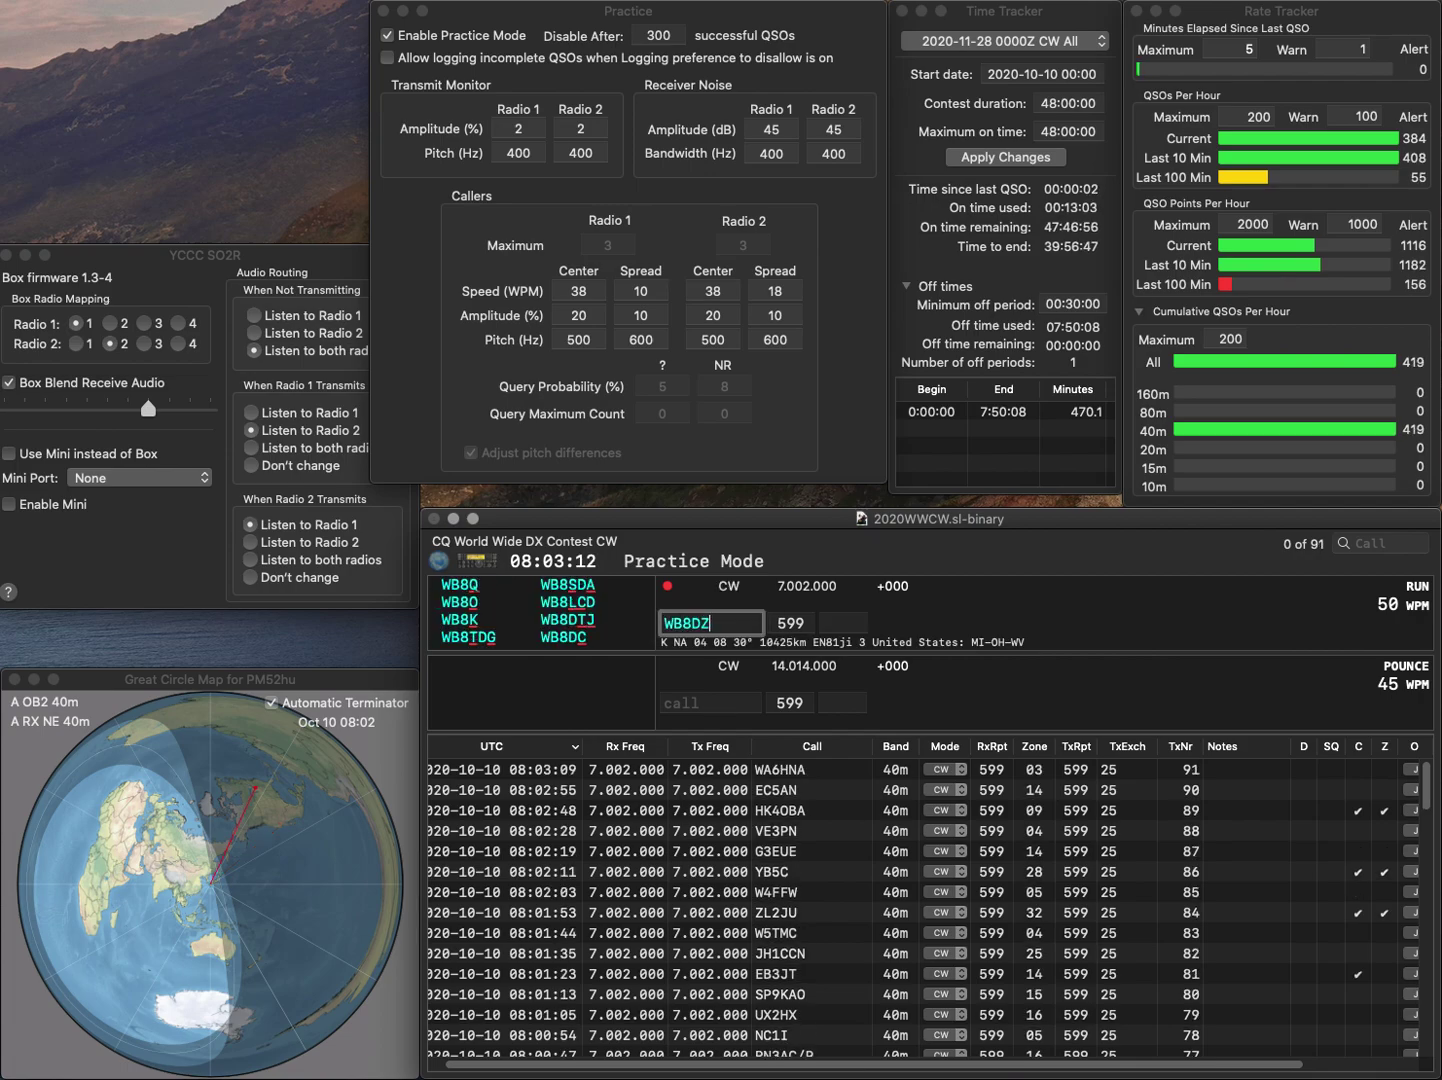
key(Left)
key(Left)
key(Left)
key(BackSpace)
text(D)
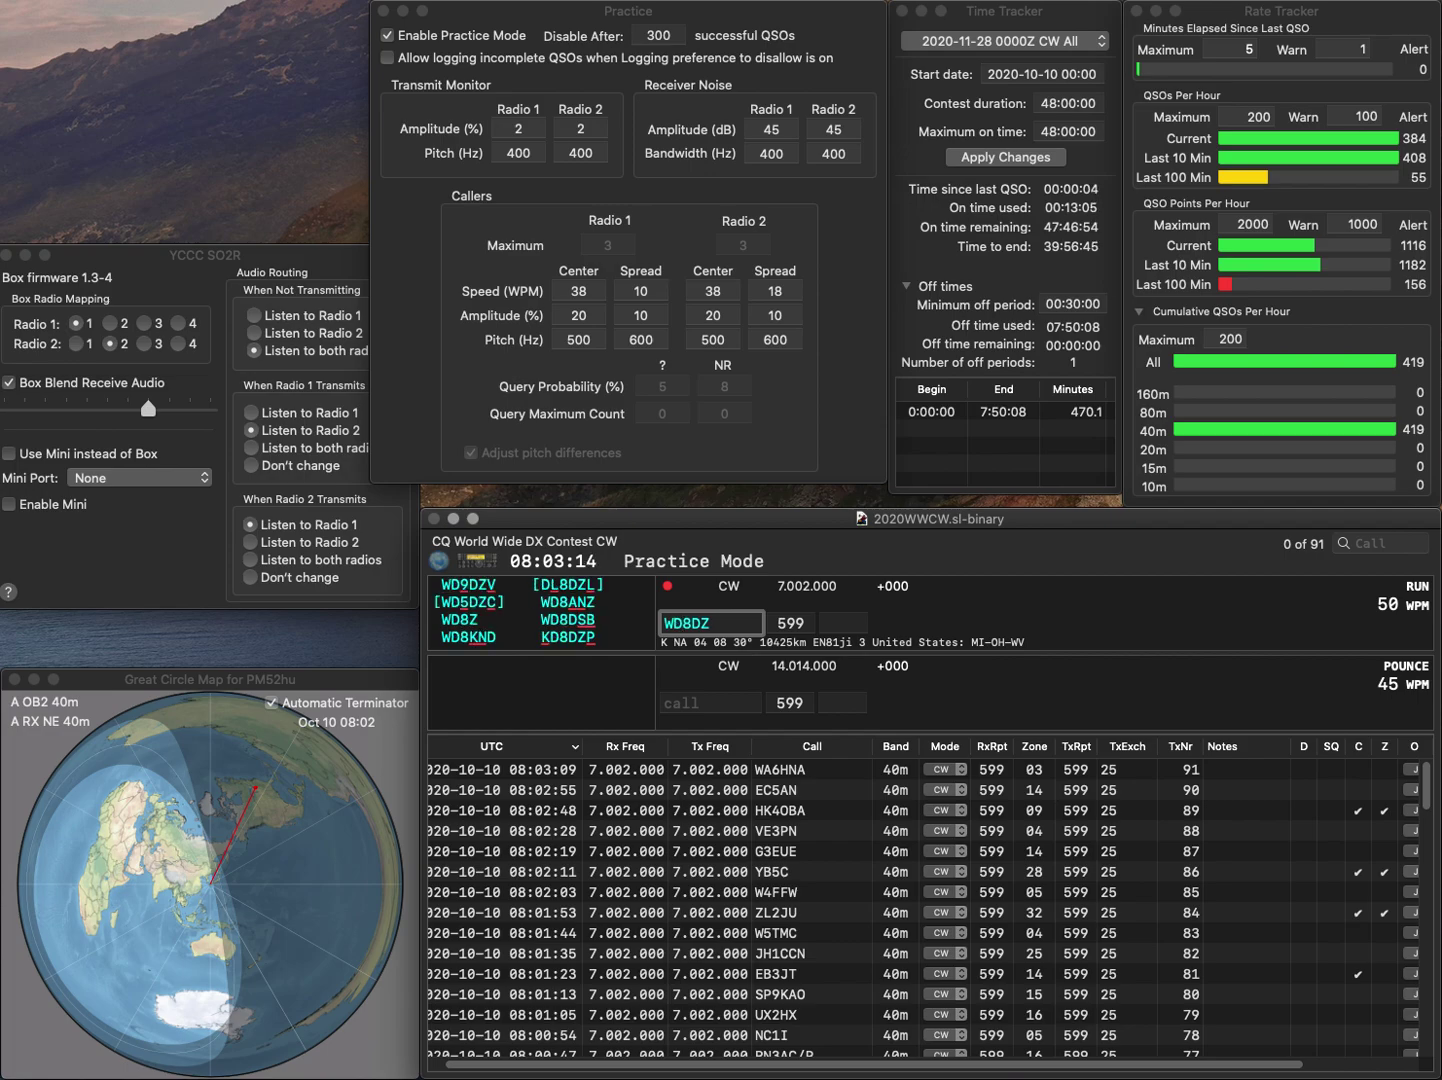
key(Right)
key(Delete)
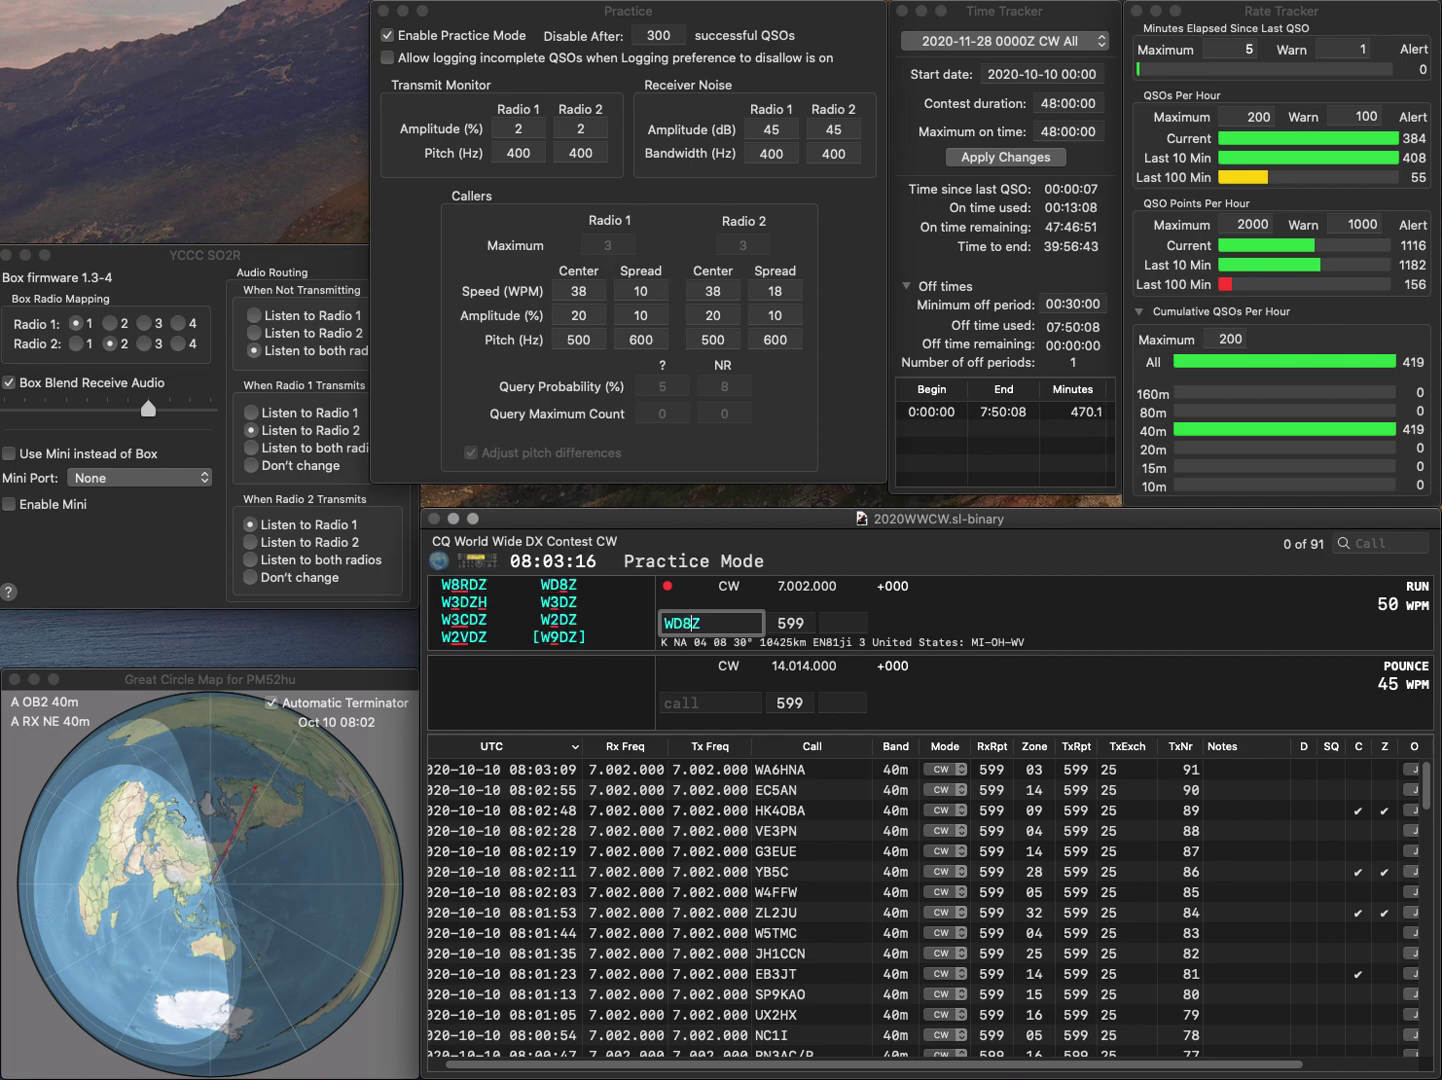
key(Return)
key(Left)
key(Tab)
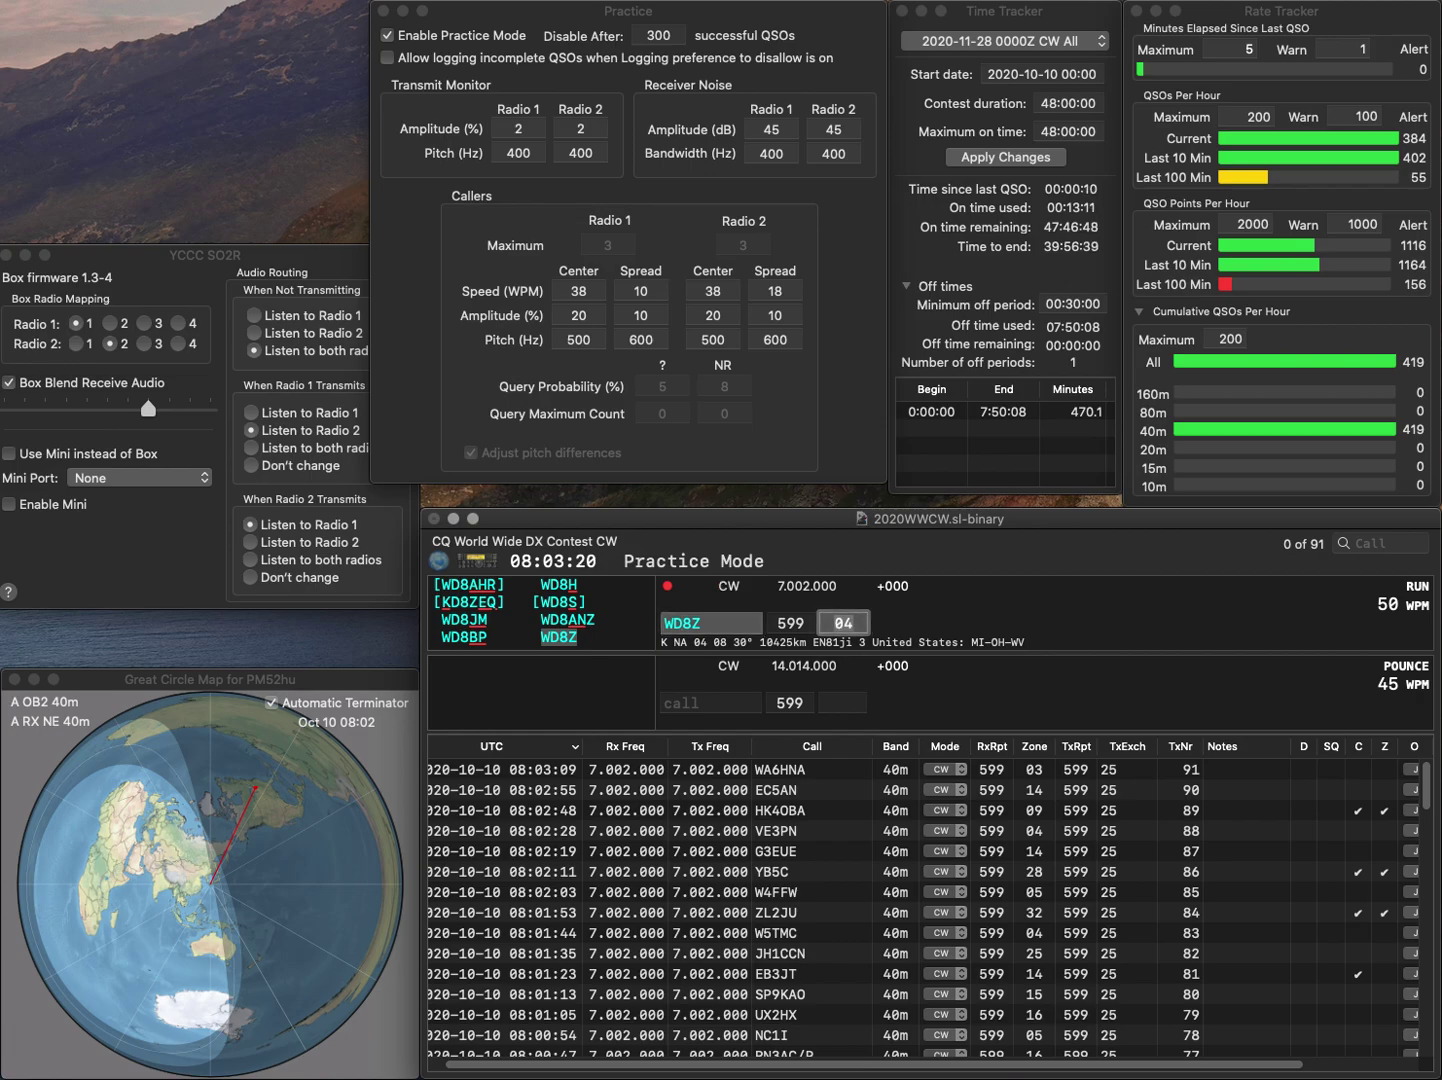
key(Tab)
text(B9)
key(Return)
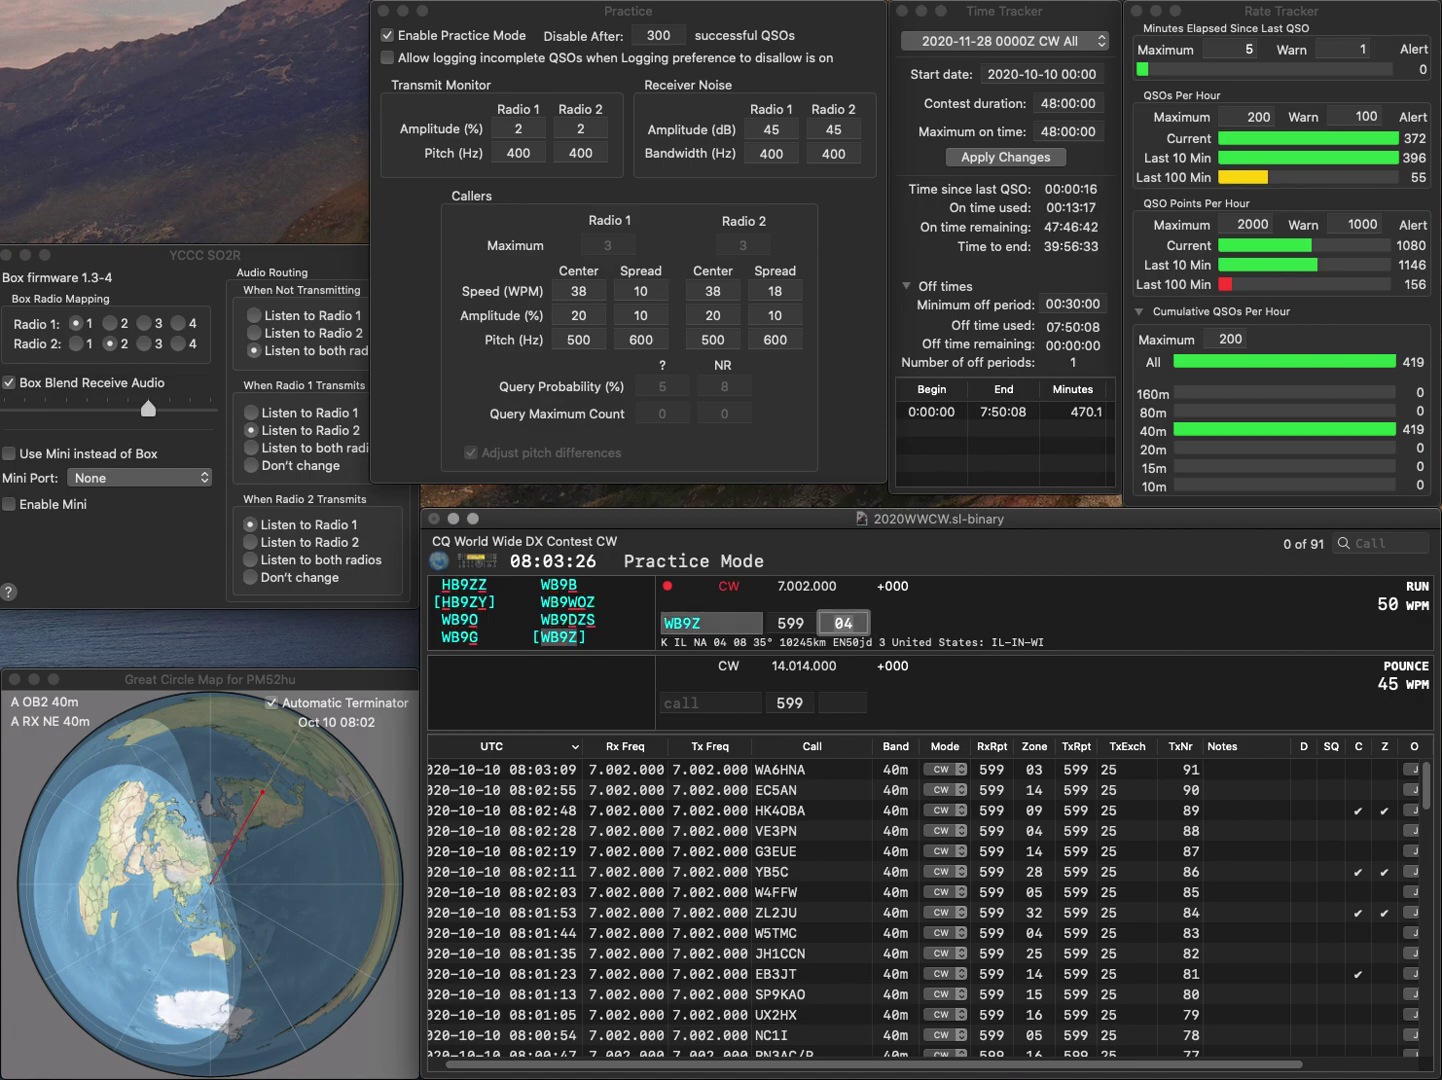
key(Return)
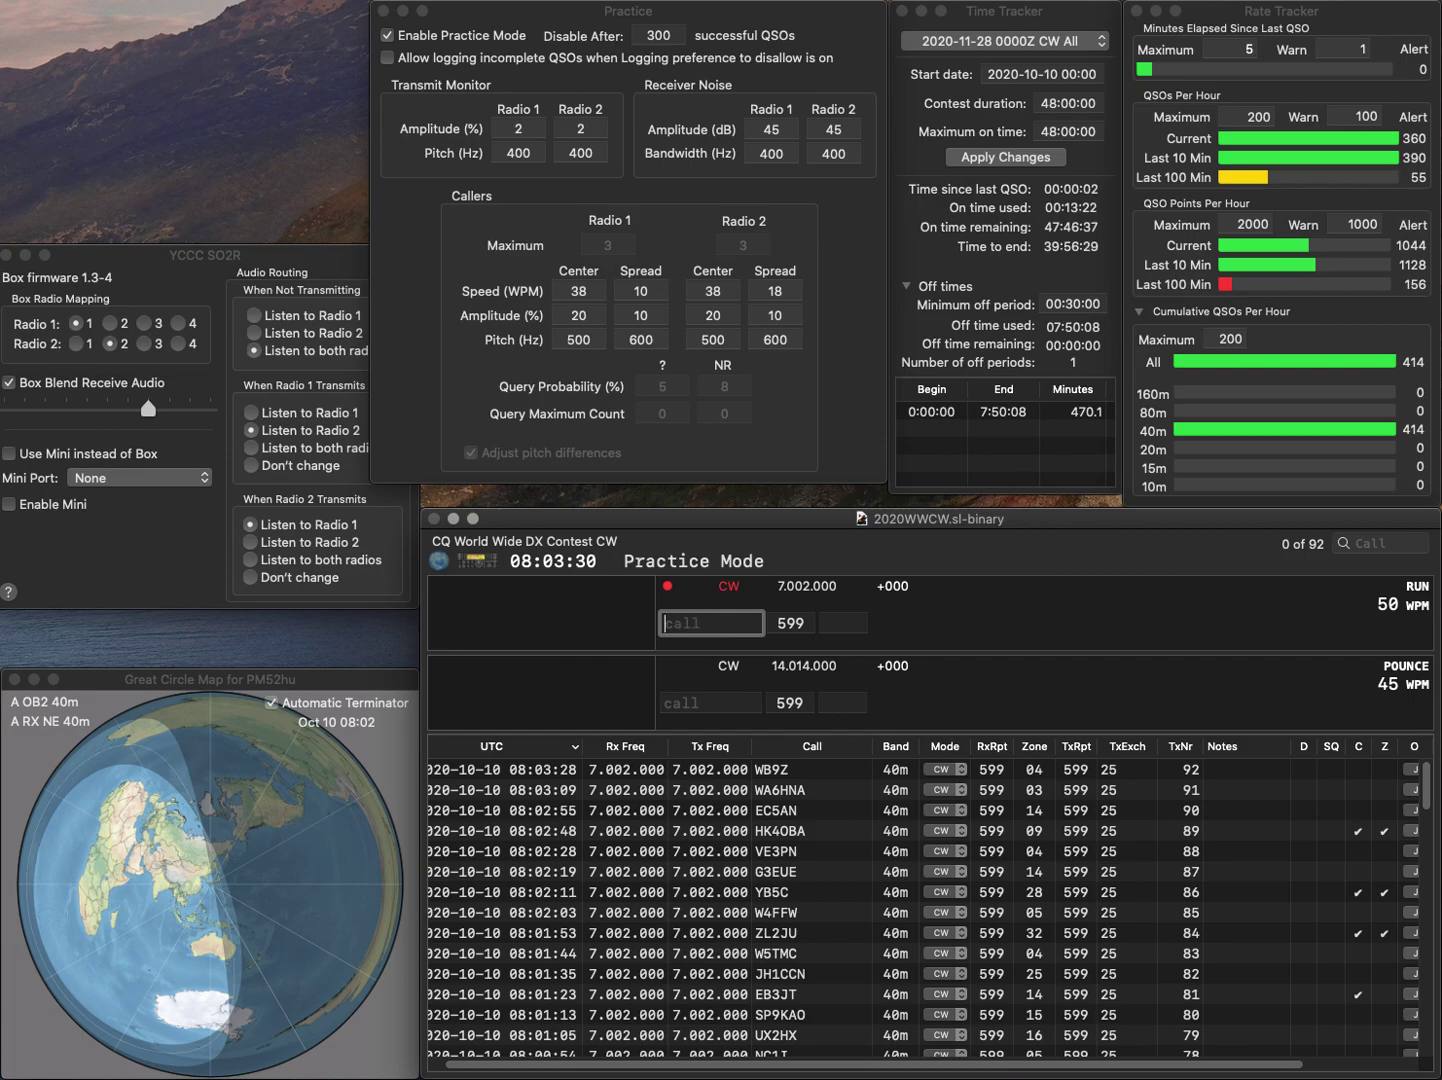
Log the run radio contacts with PB5DX in zone 14 and OH0R in zone 15
text(PB5DX)
key(Return)
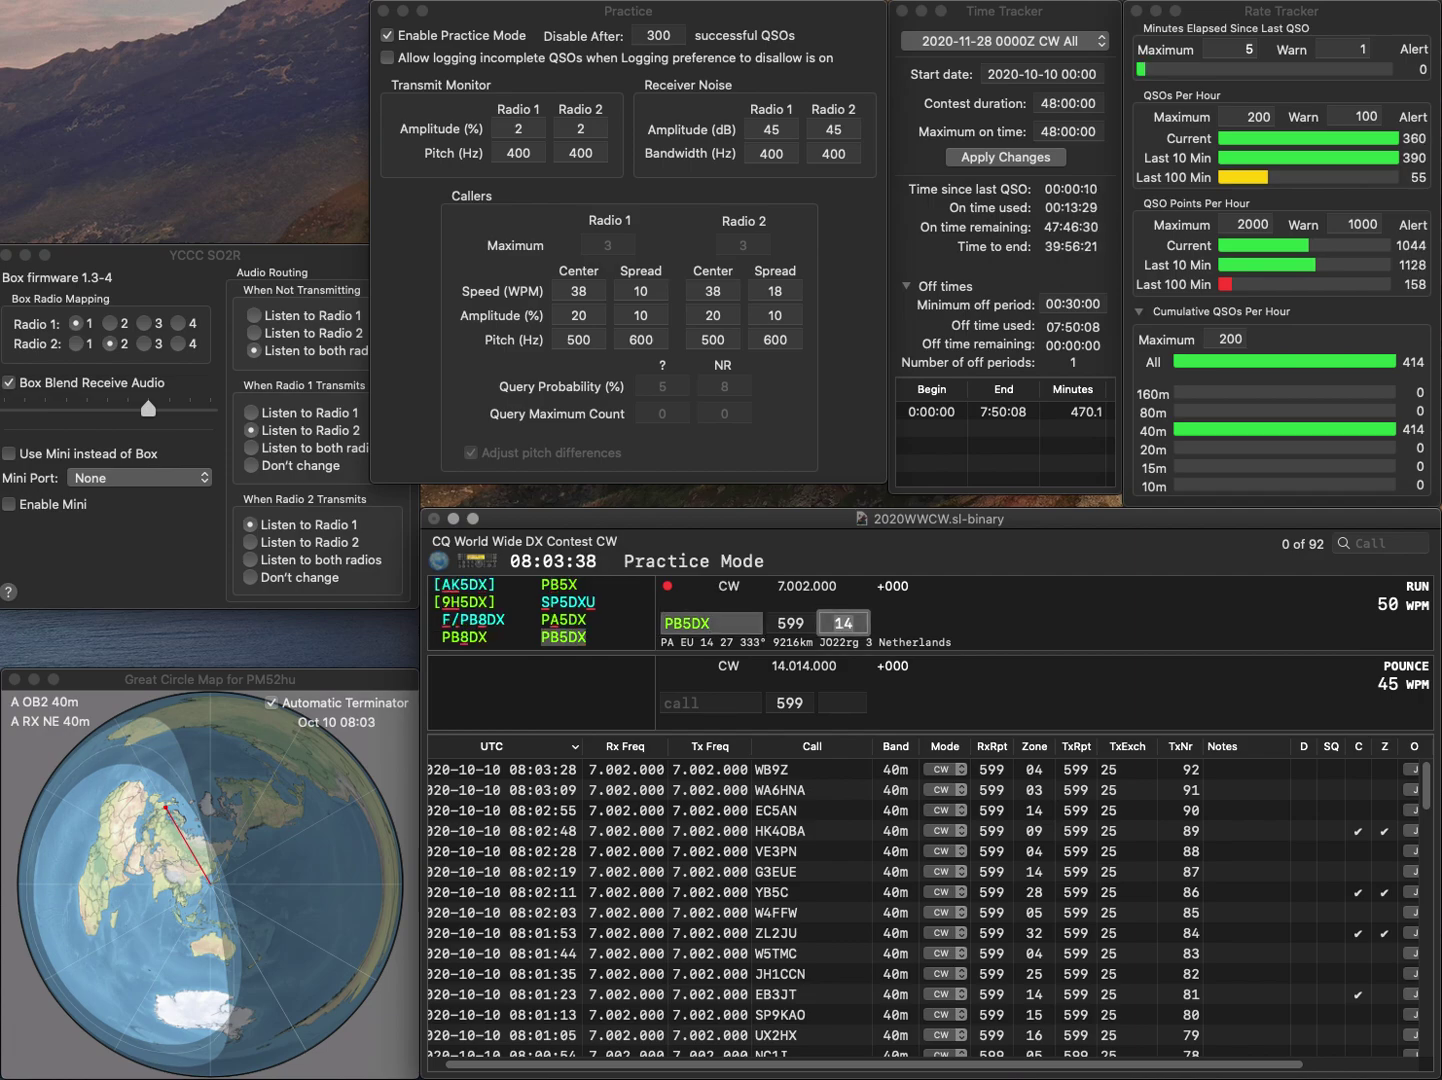
key(Return)
text(OH)
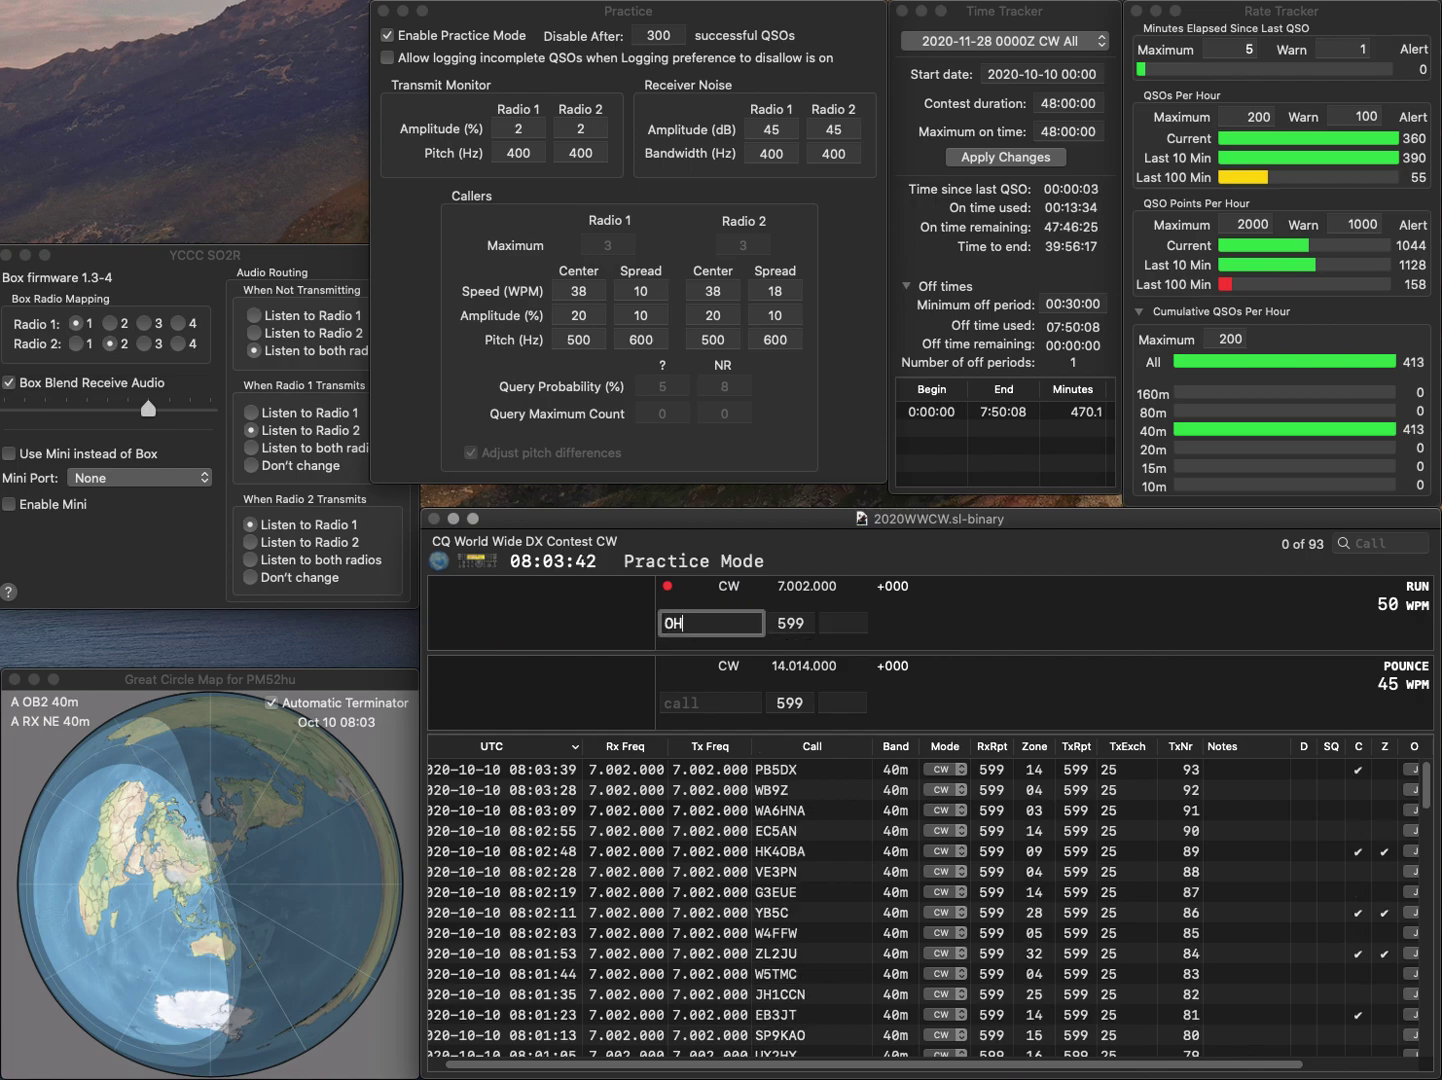
text(0R)
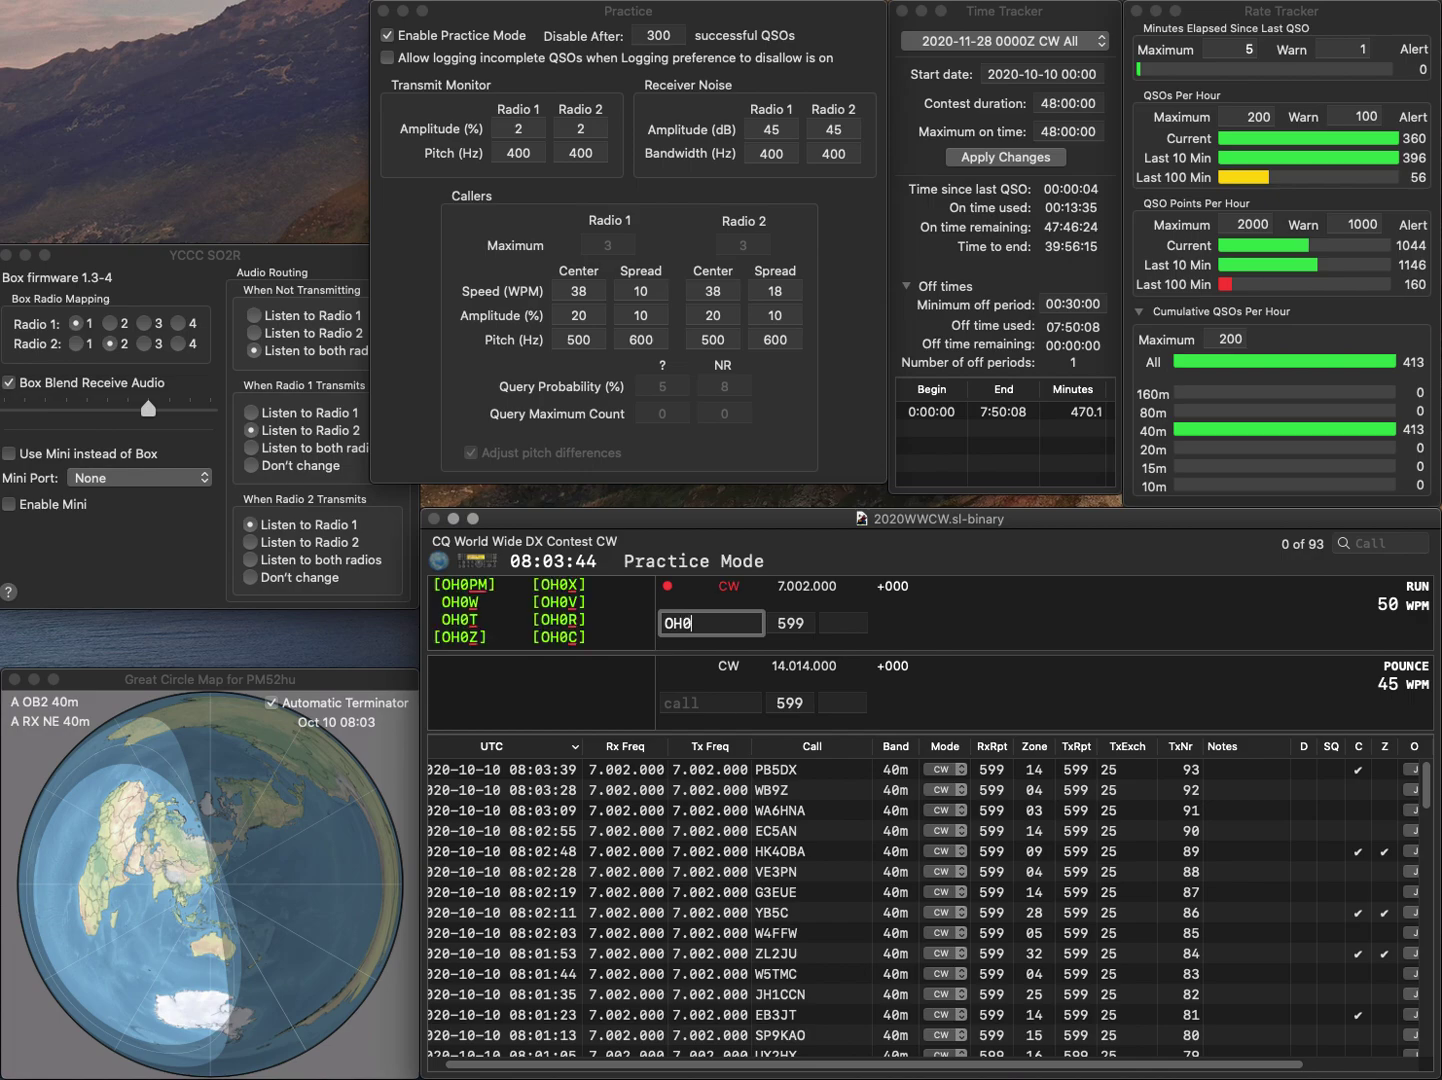
key(Return)
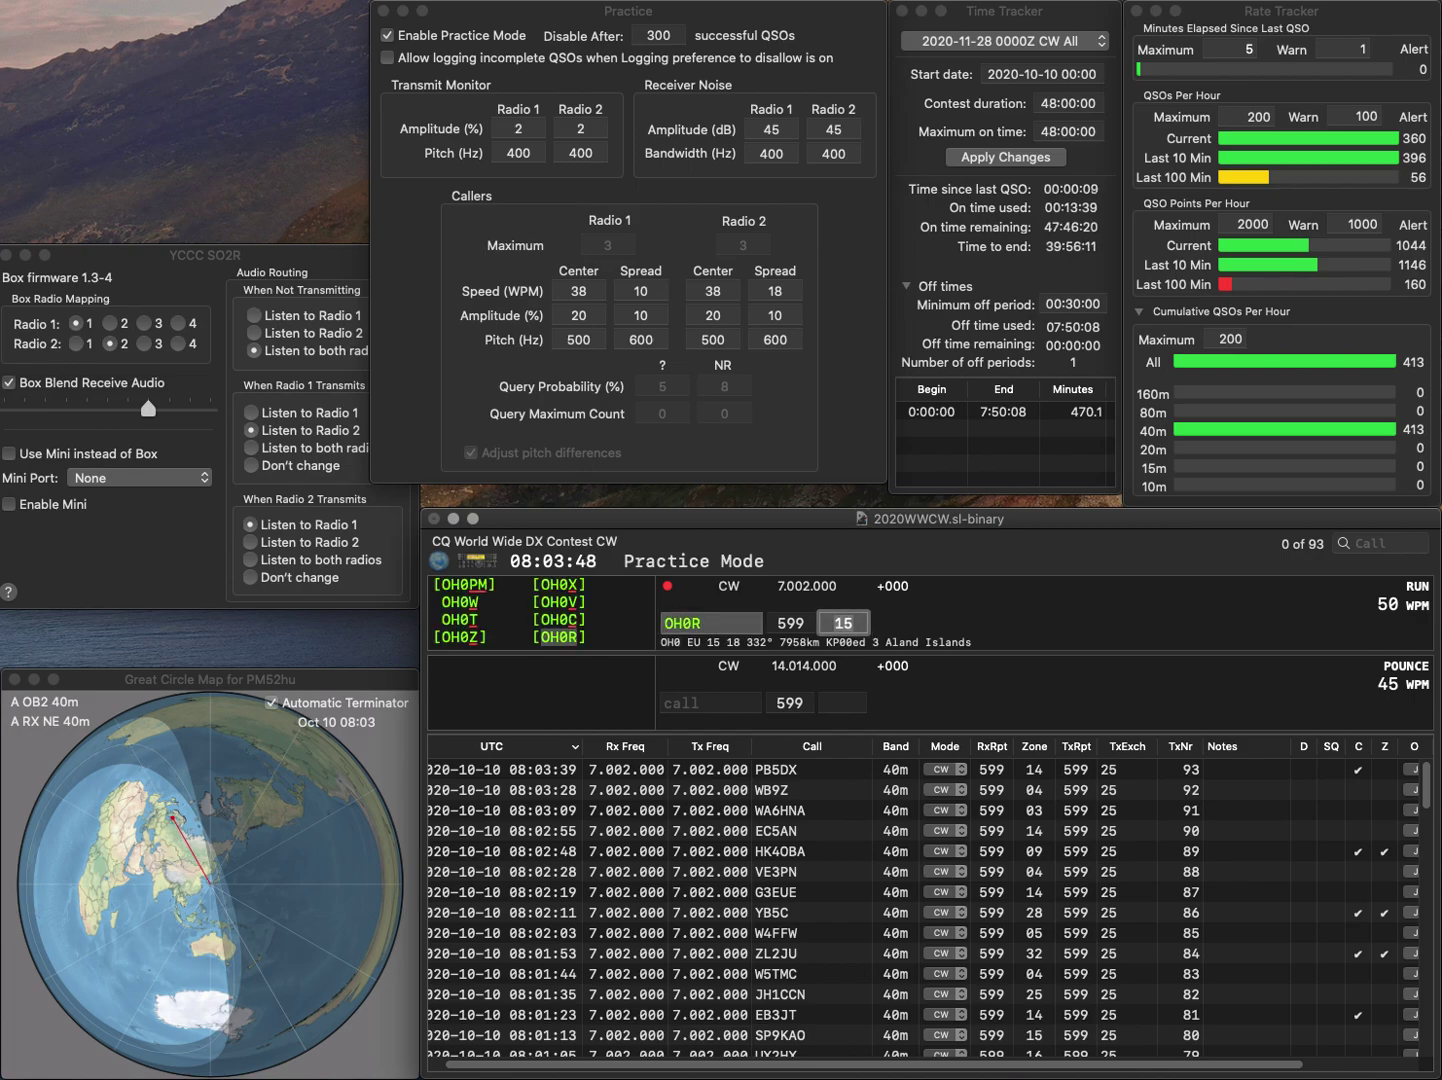
key(Return)
text(M0CK)
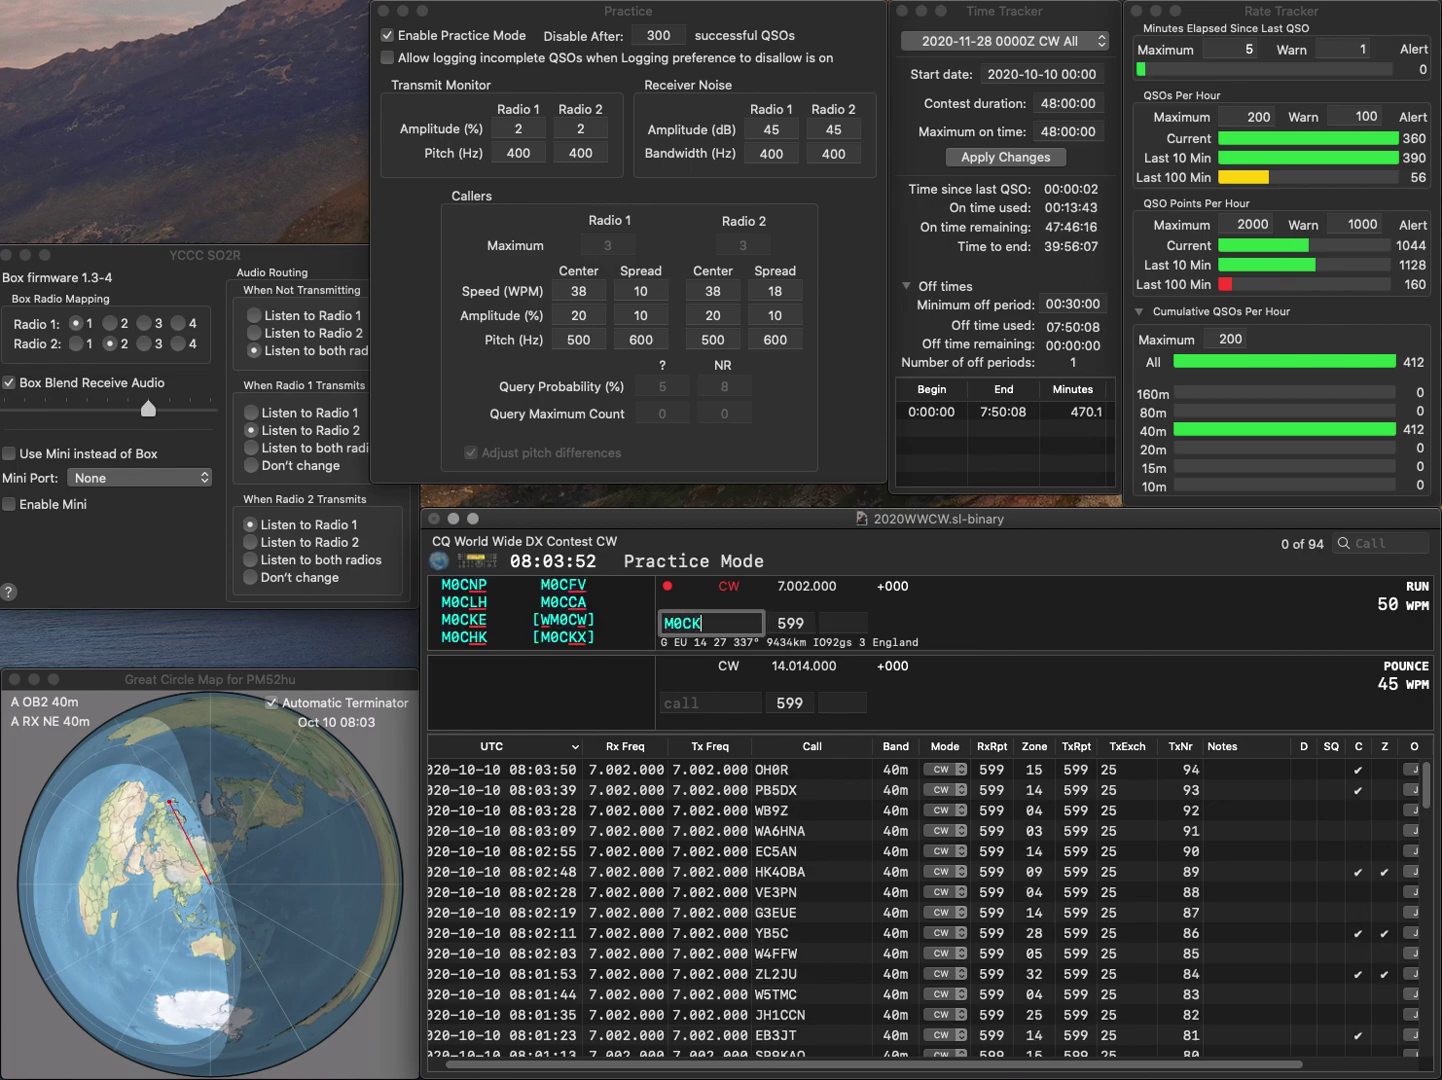
text(E)
key(space)
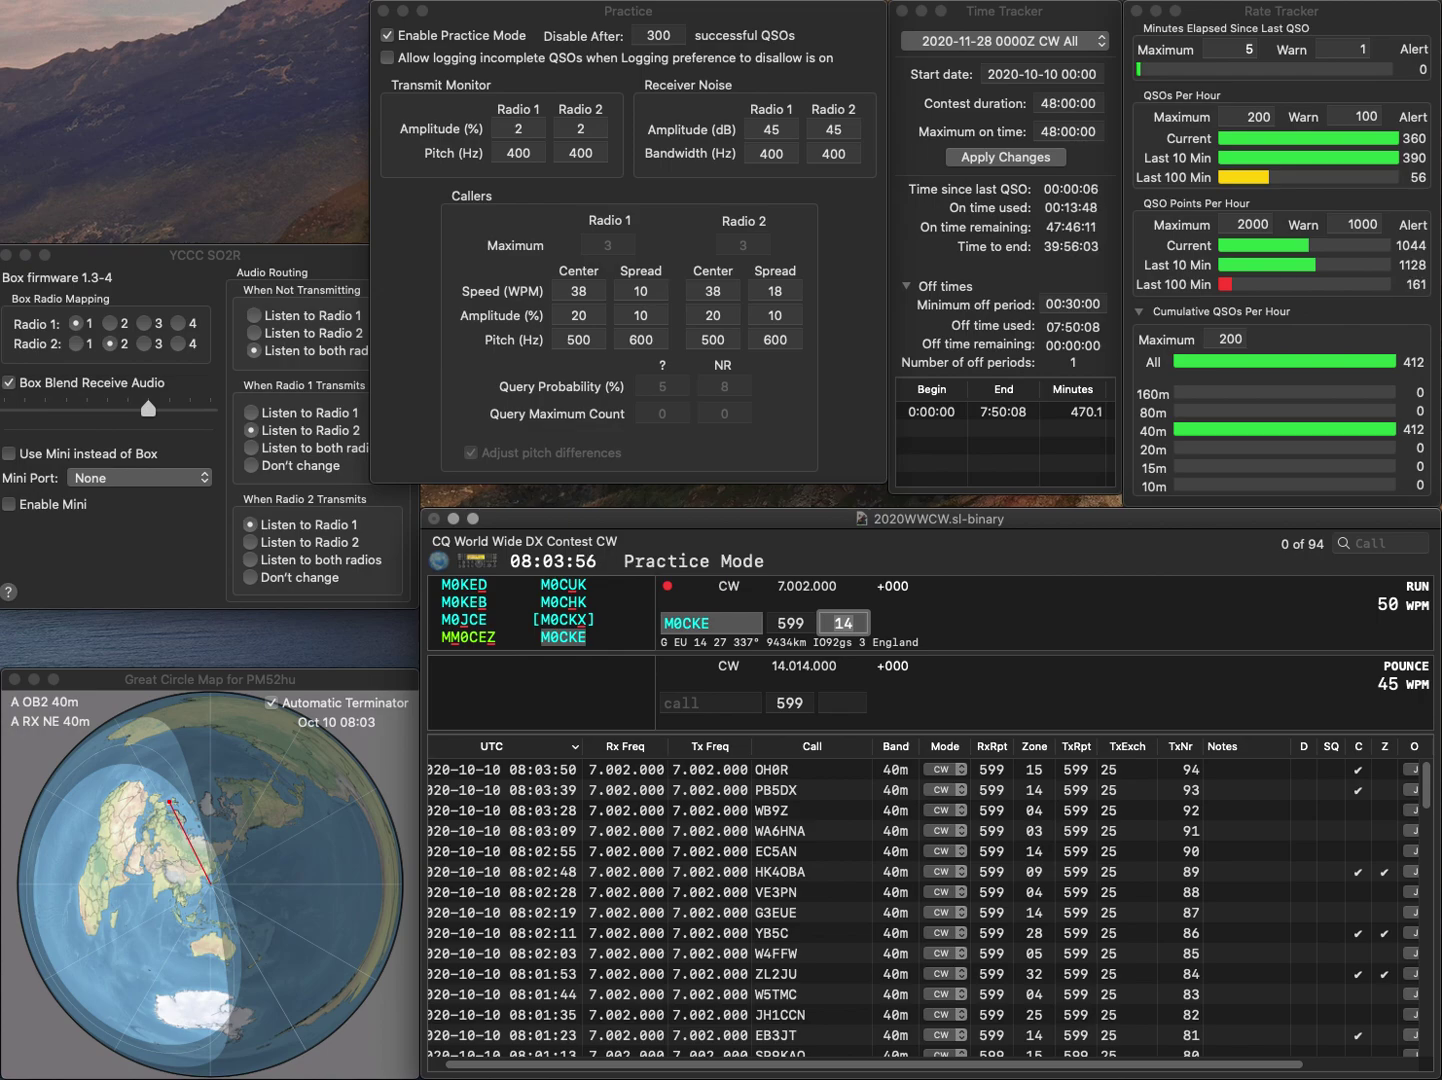
key(Return)
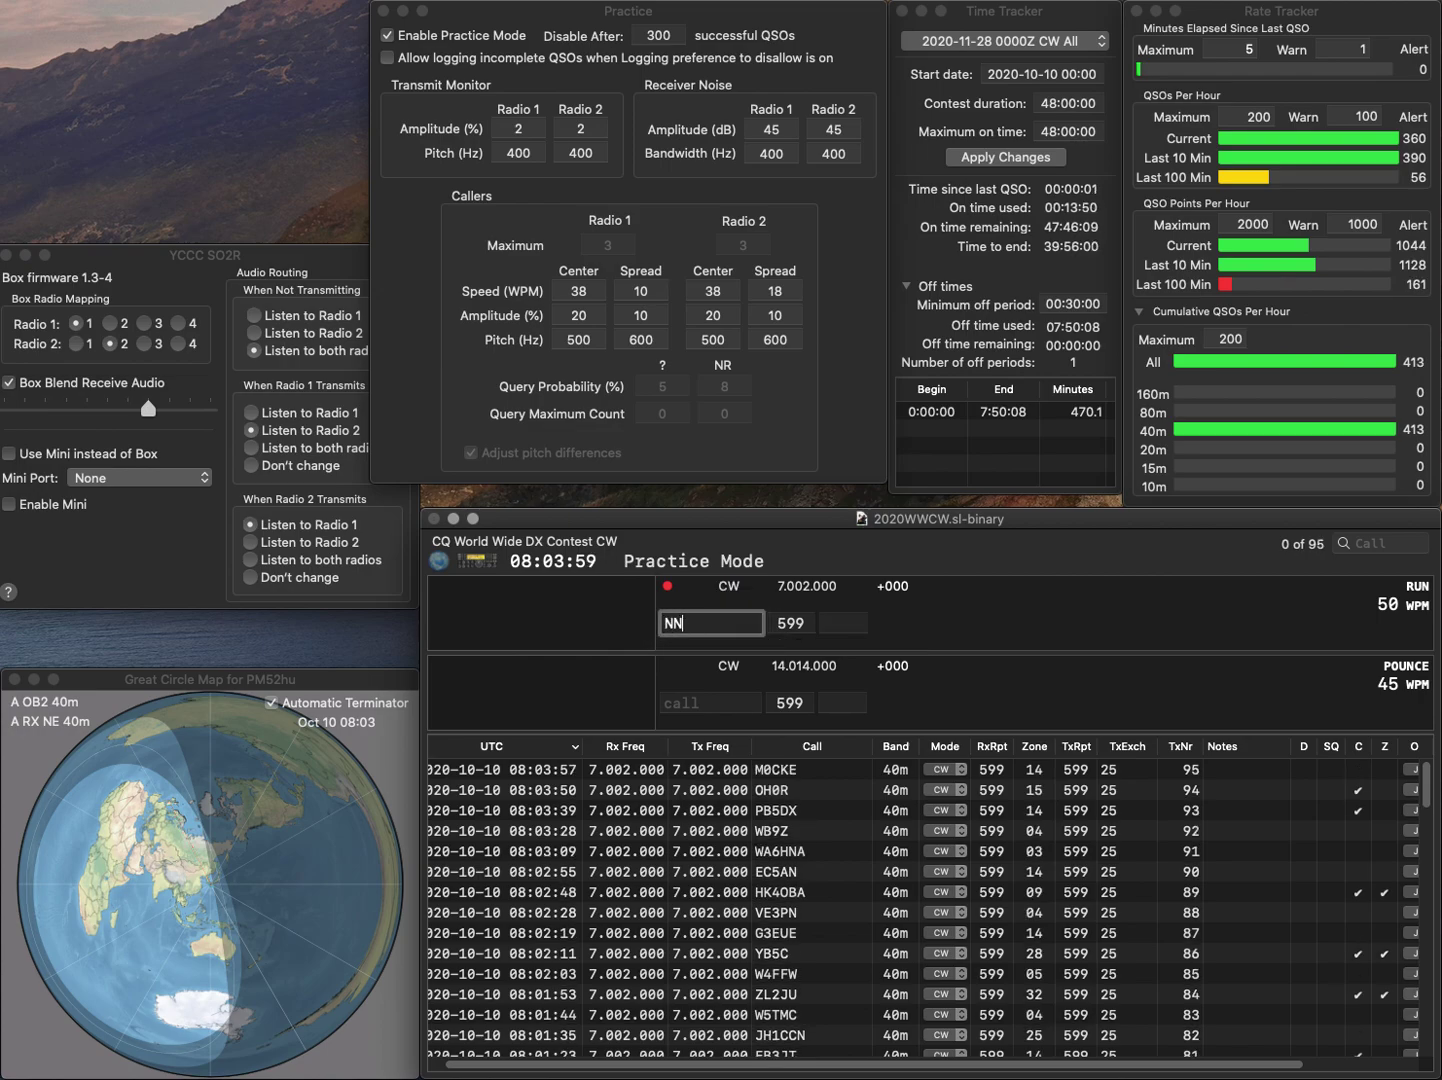
text(NN4DX)
key(Return)
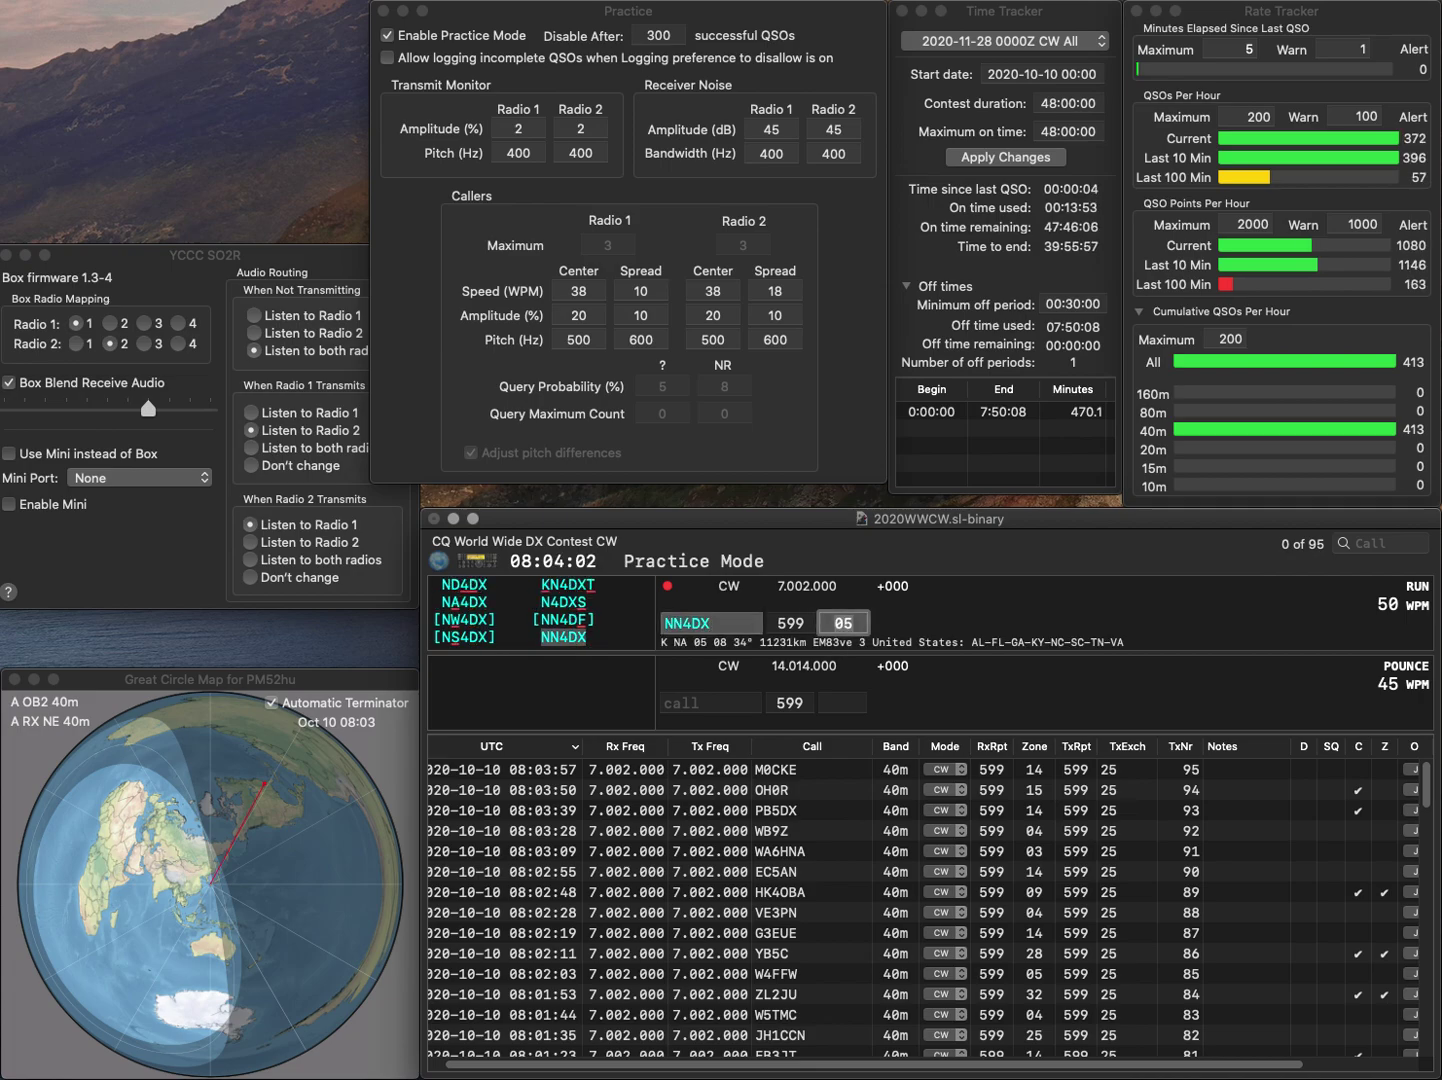
key(Return)
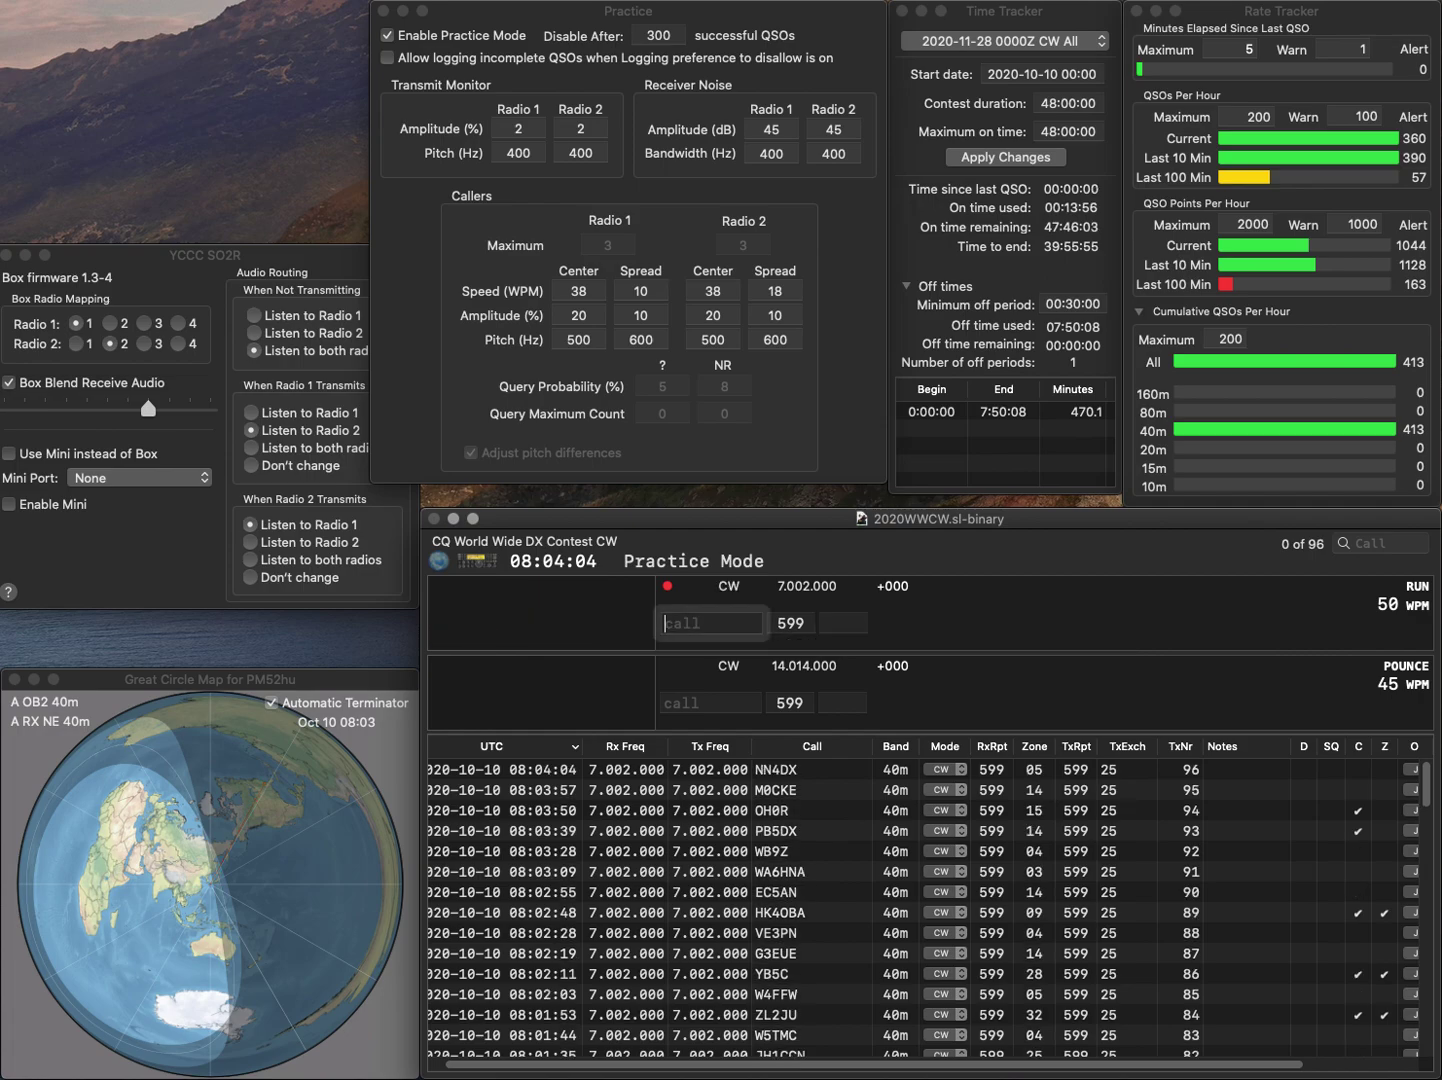
text(EAW4LN)
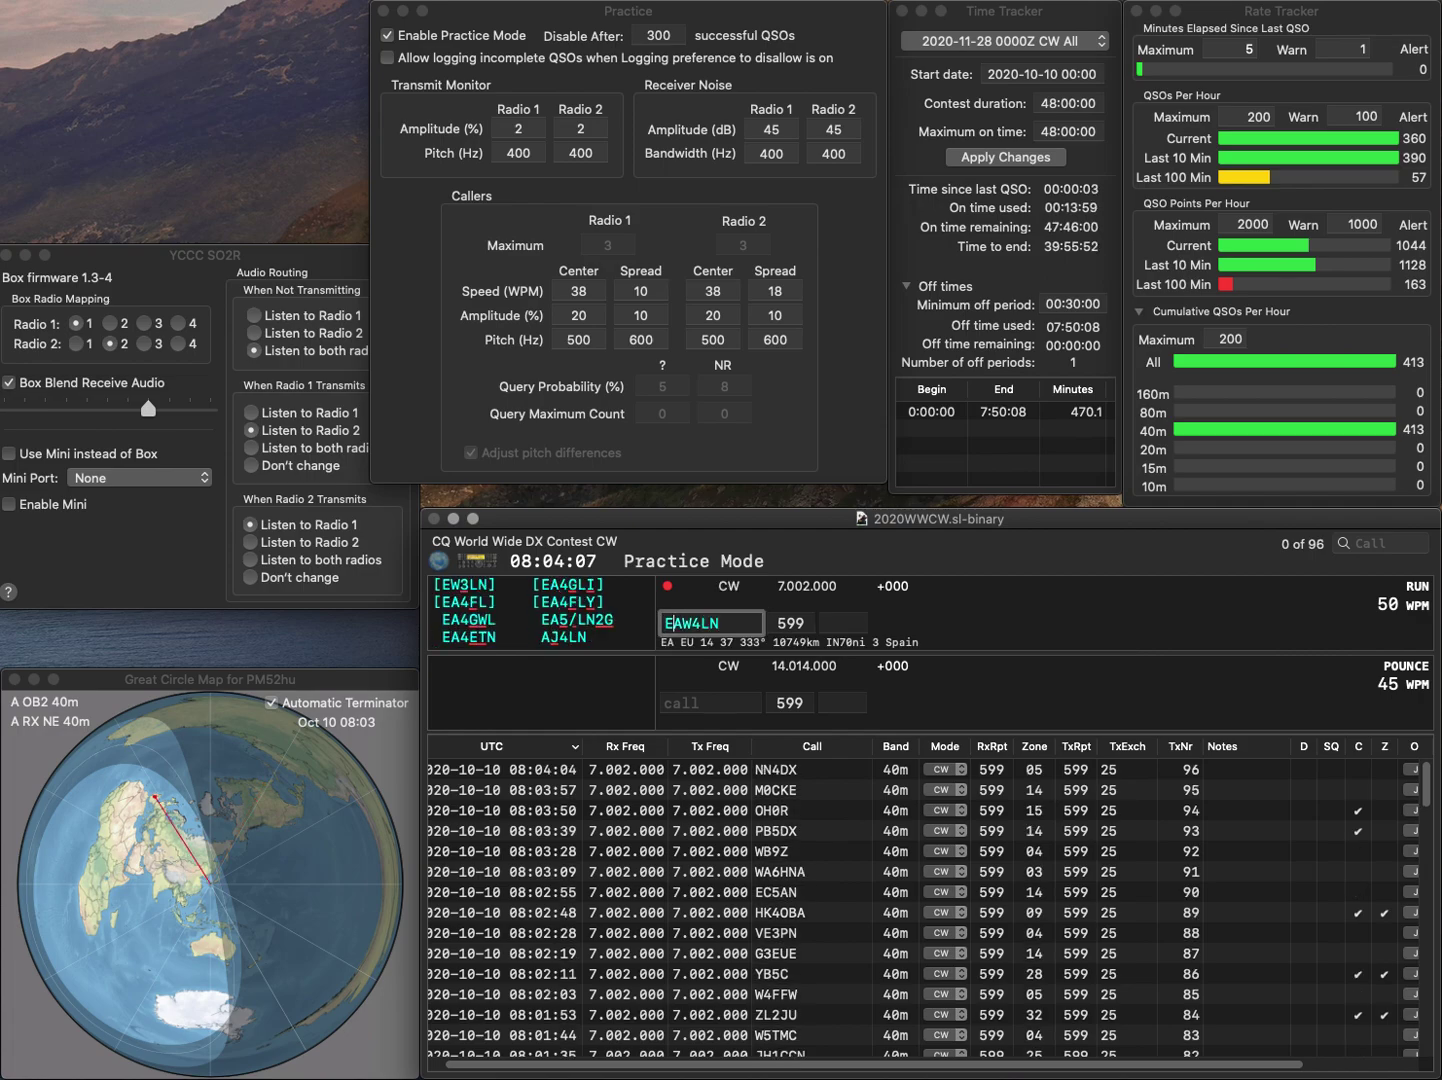
key(Delete)
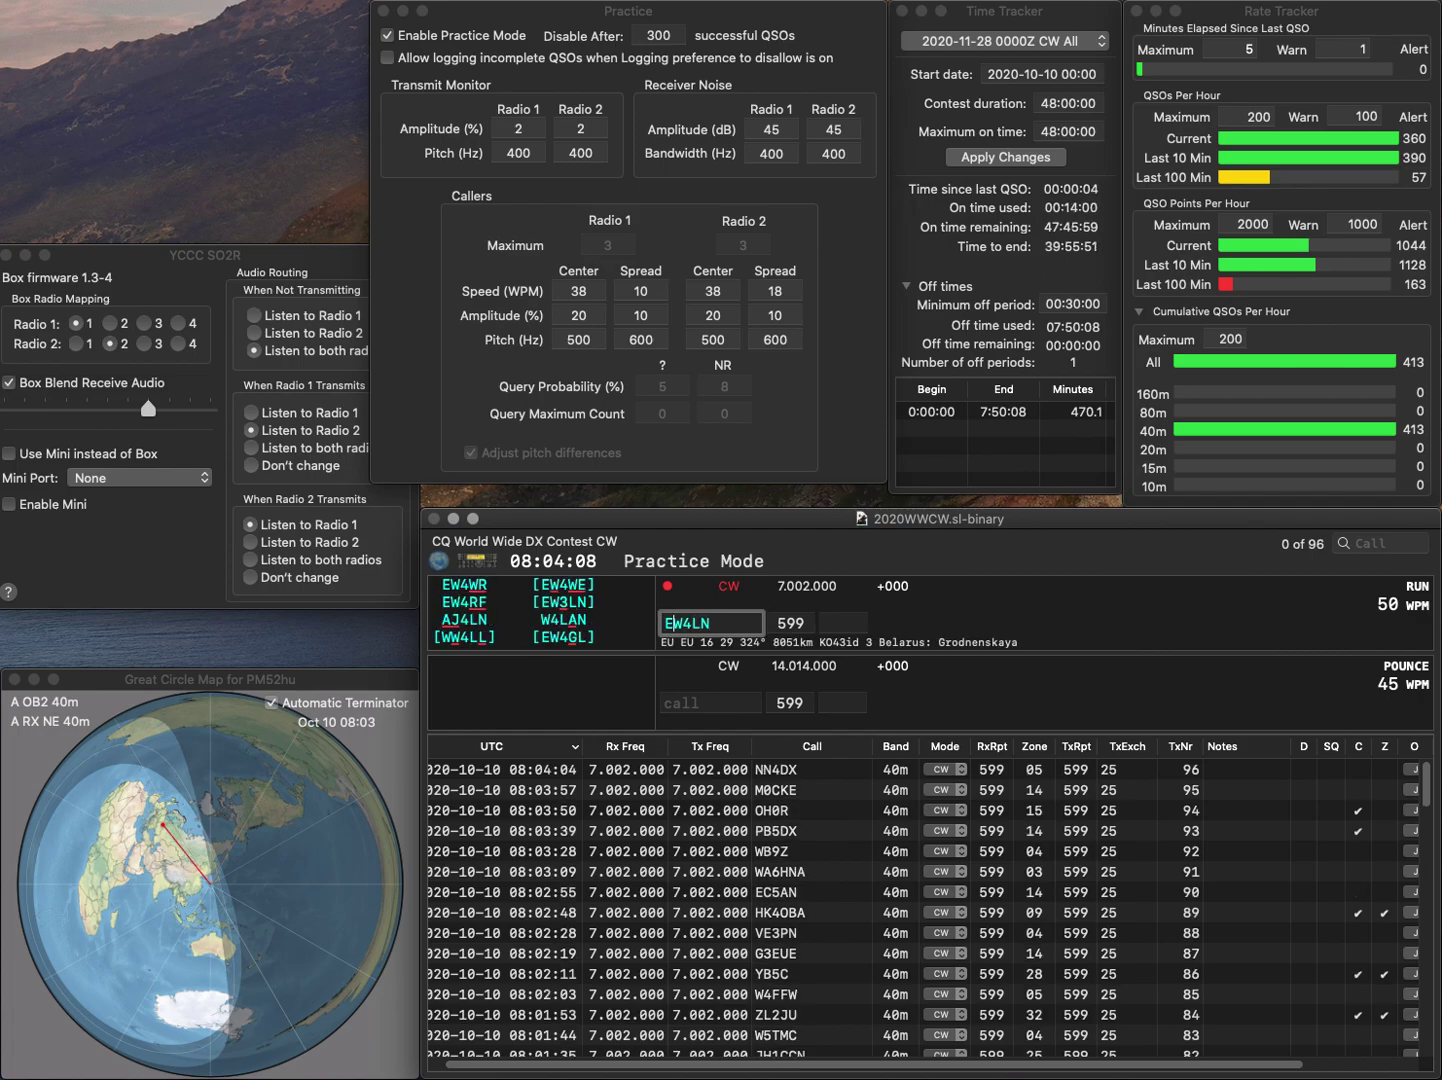
key(Right)
key(Right)
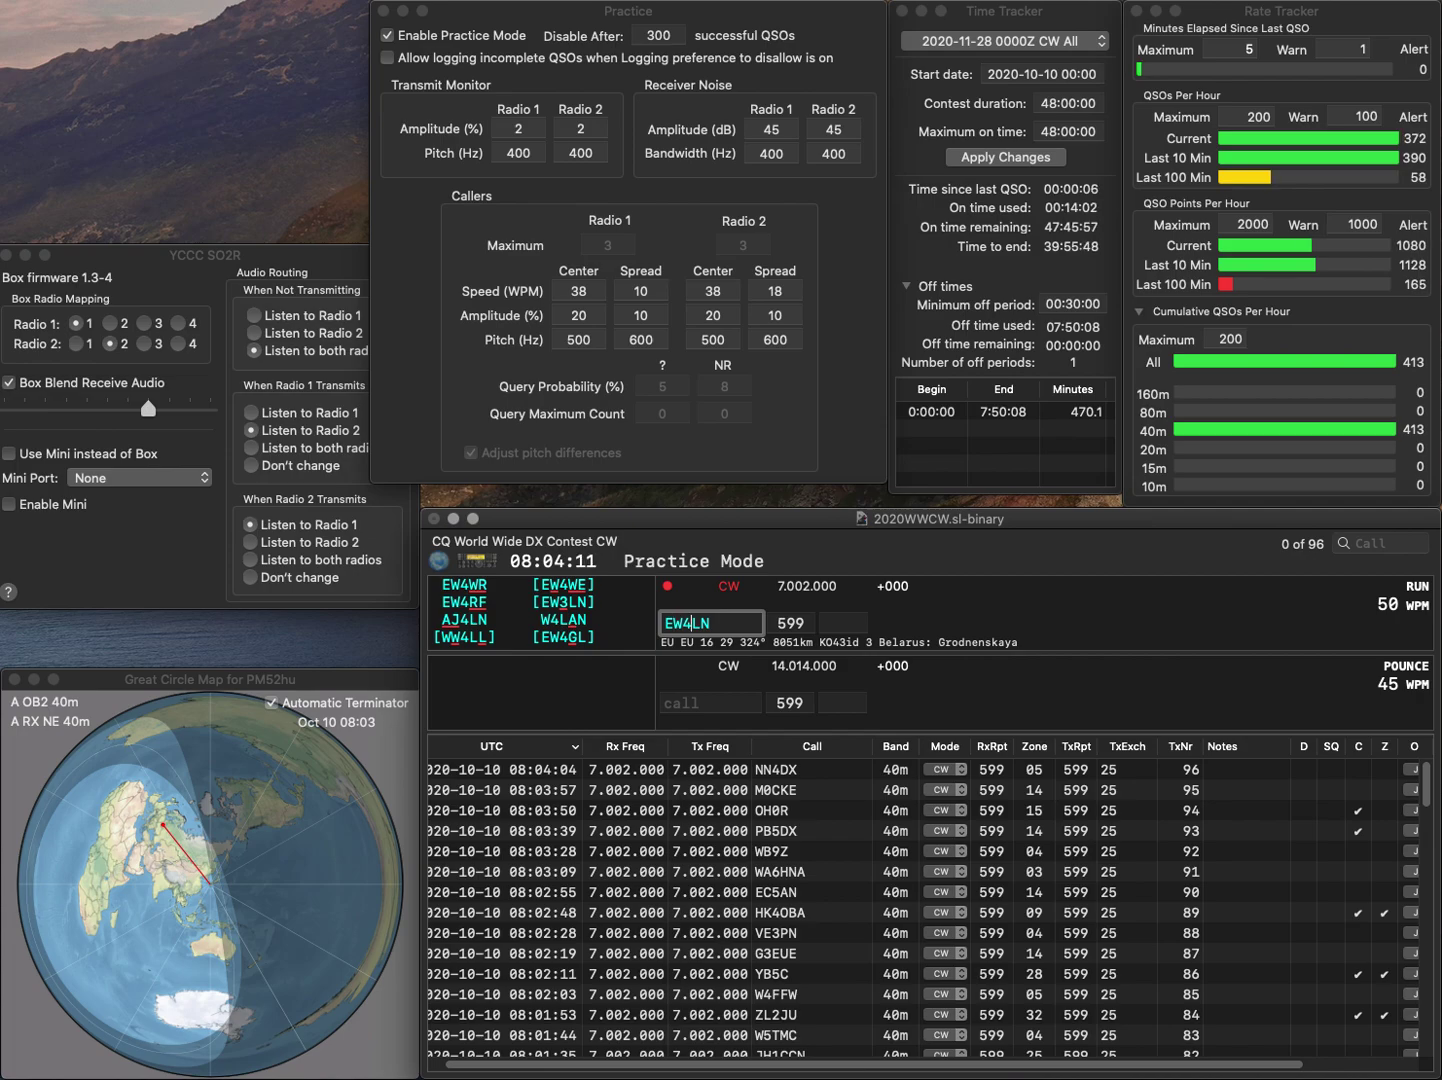
key(BackSpace)
text(3)
key(Return)
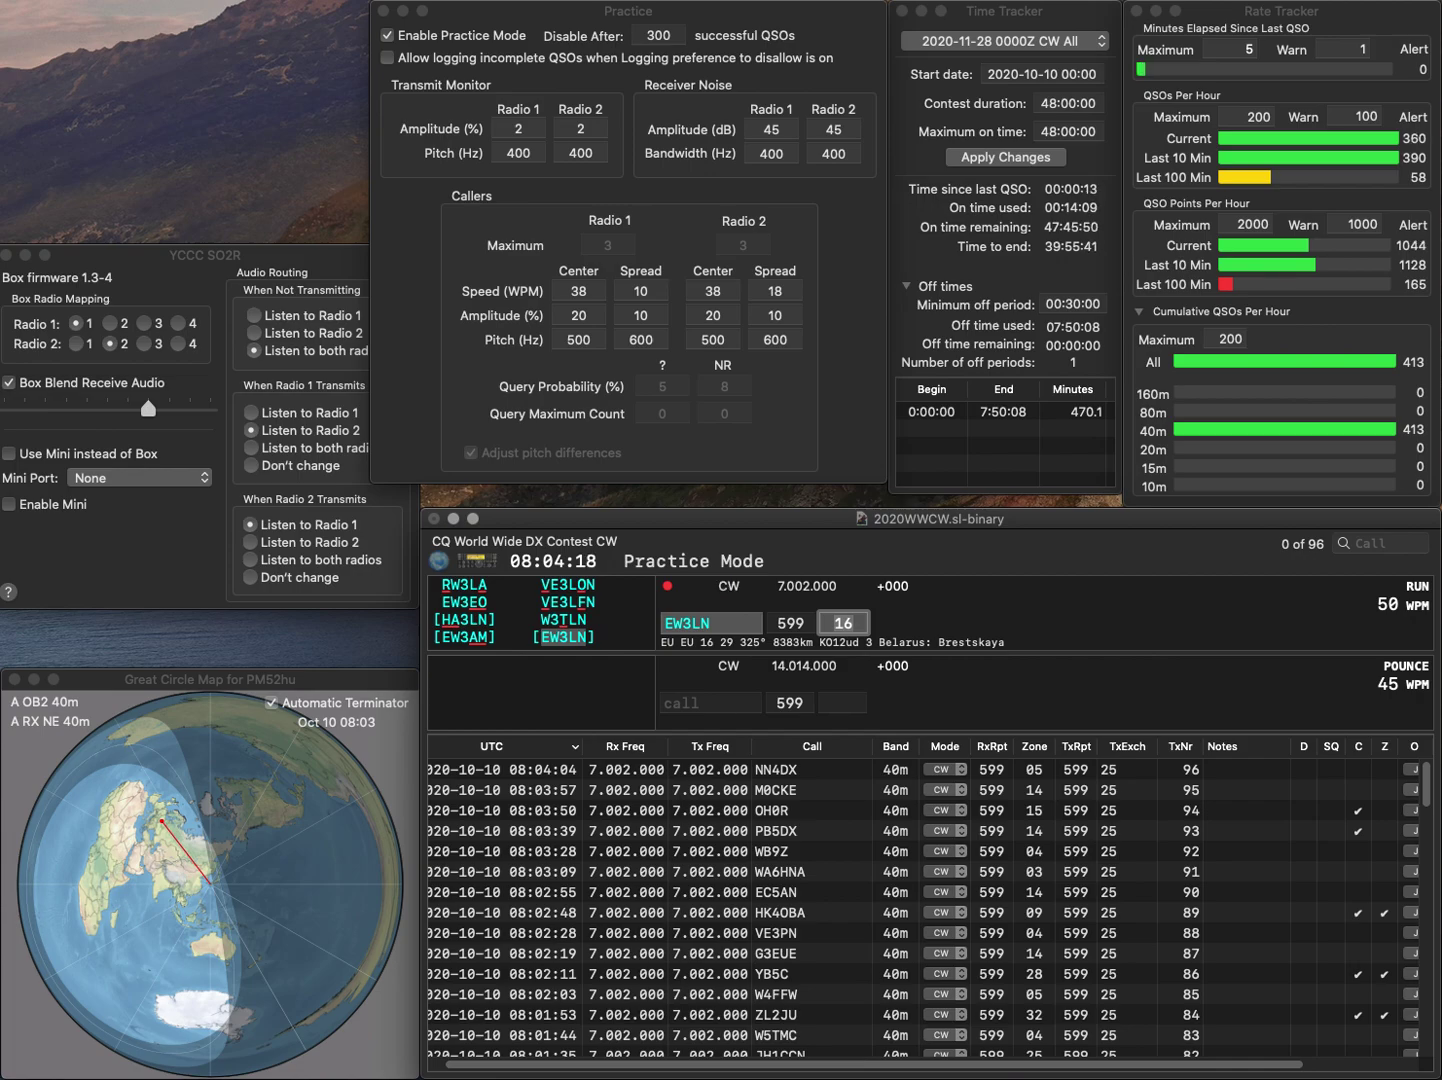
key(Return)
text(KU9S)
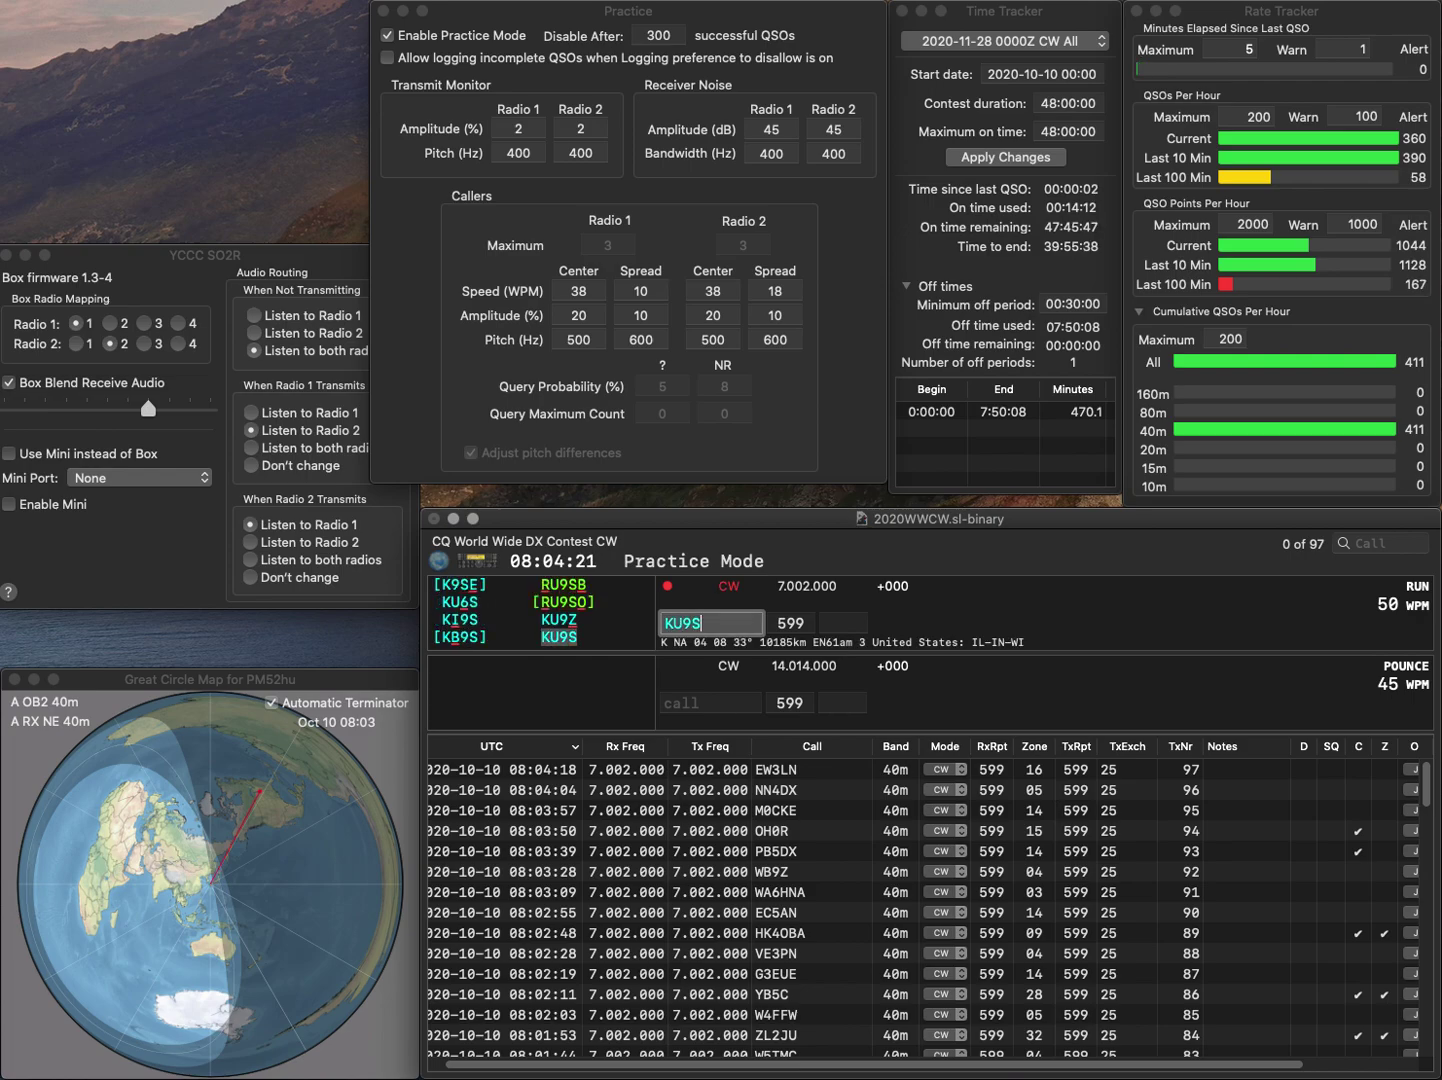
key(space)
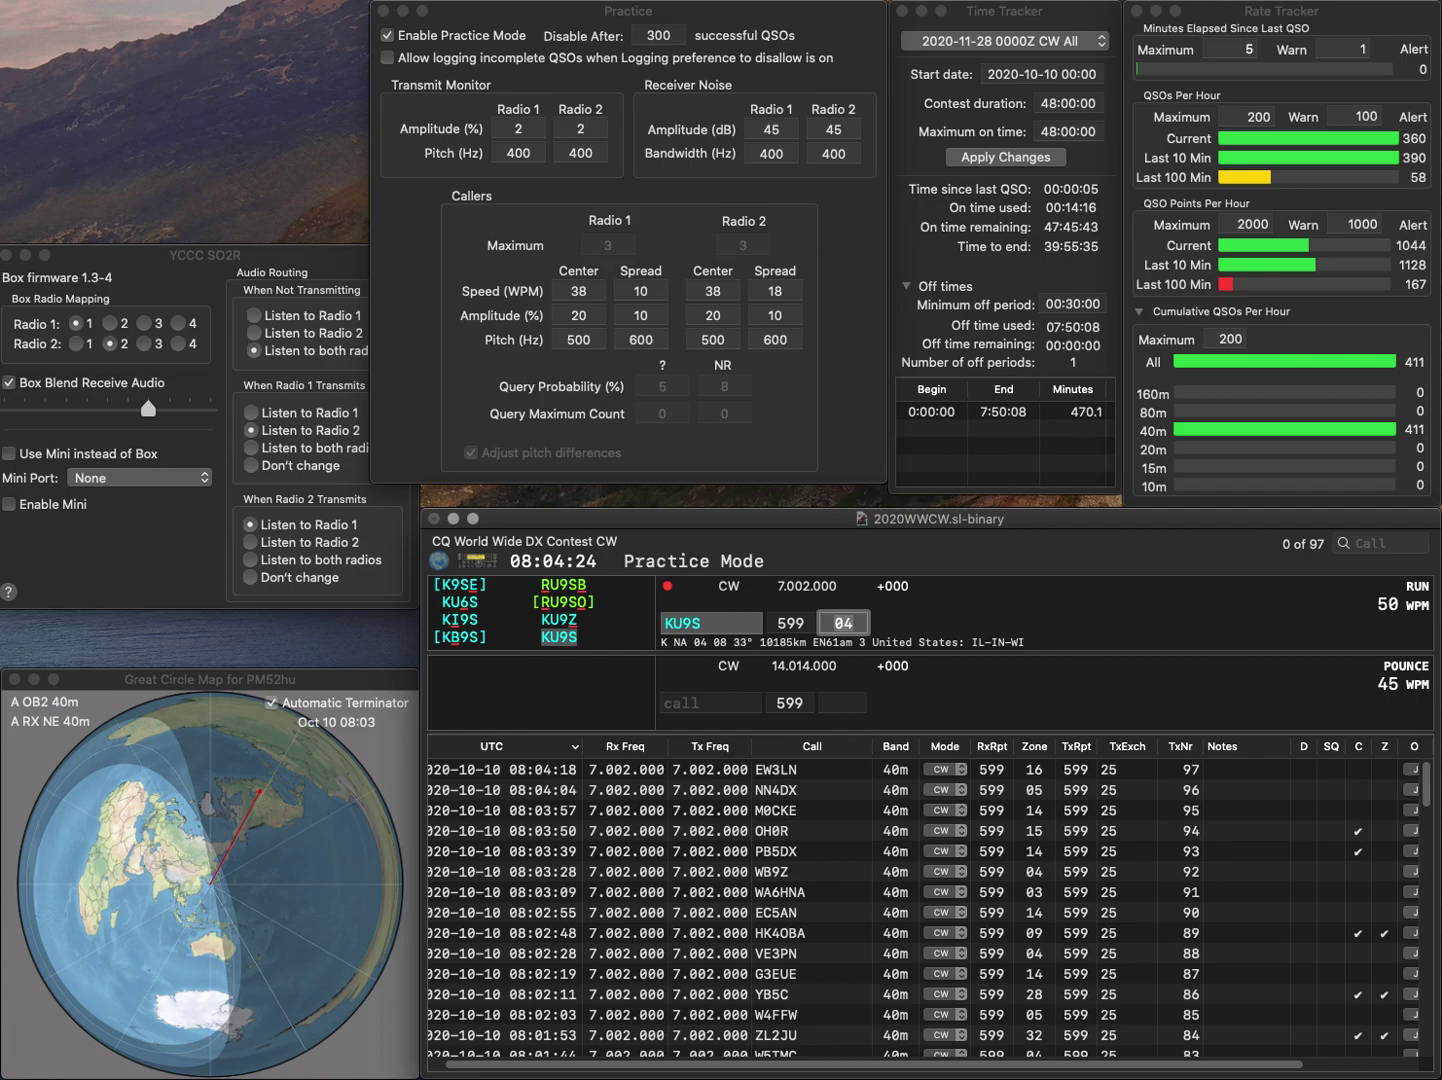
key(Return)
text(WAFP)
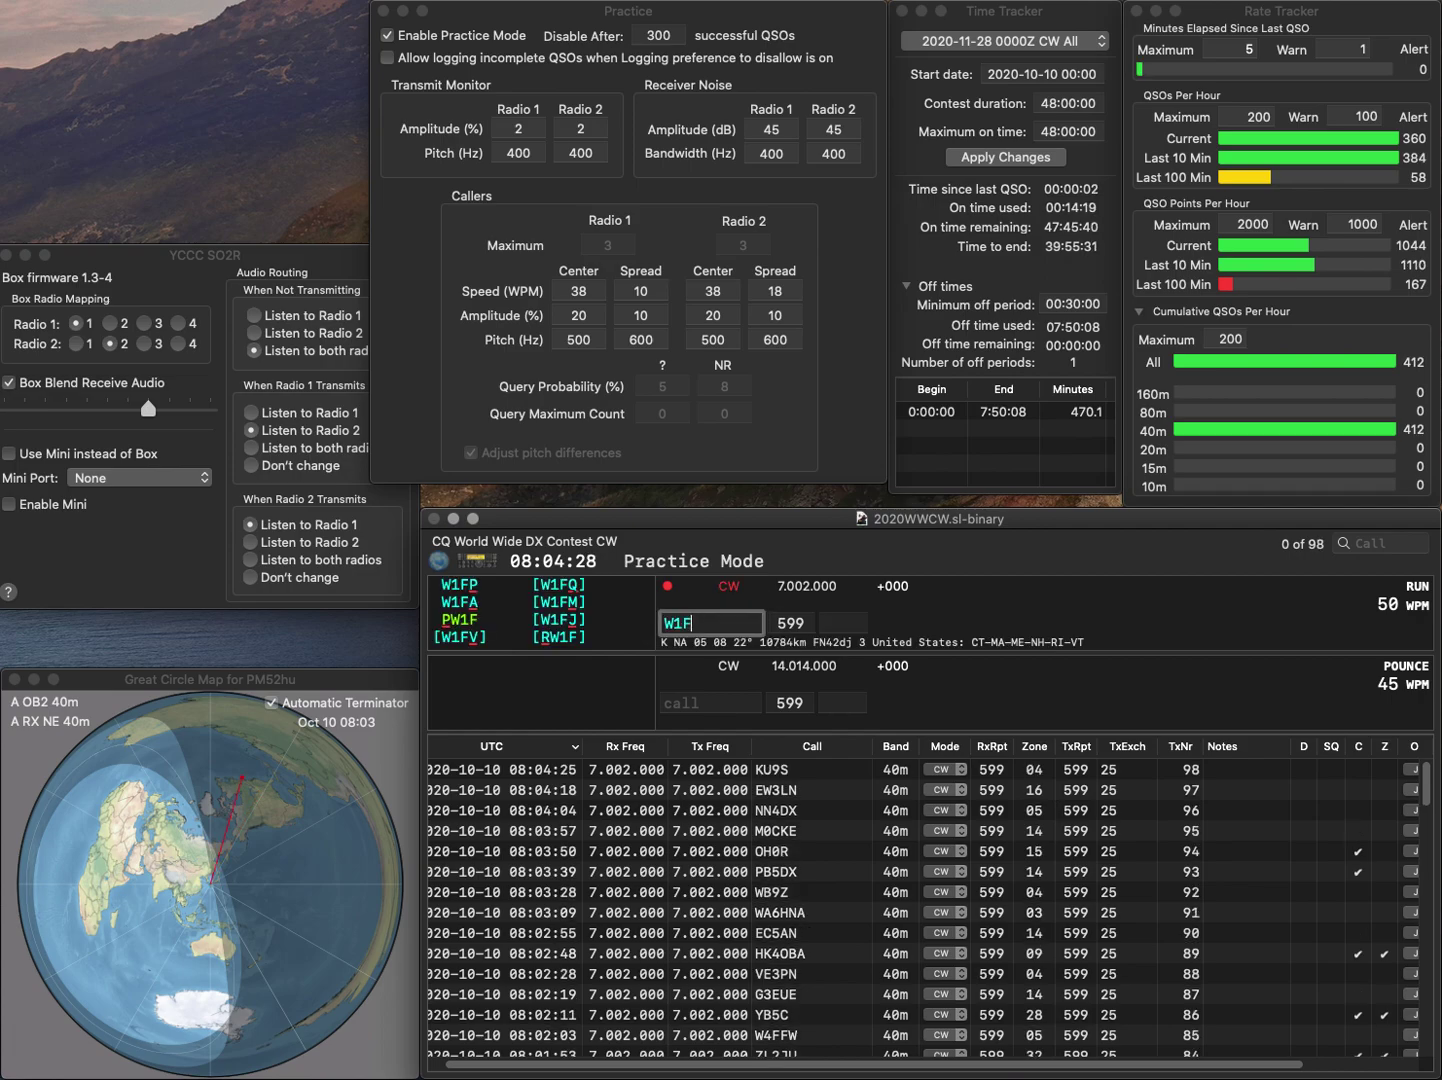
key(space)
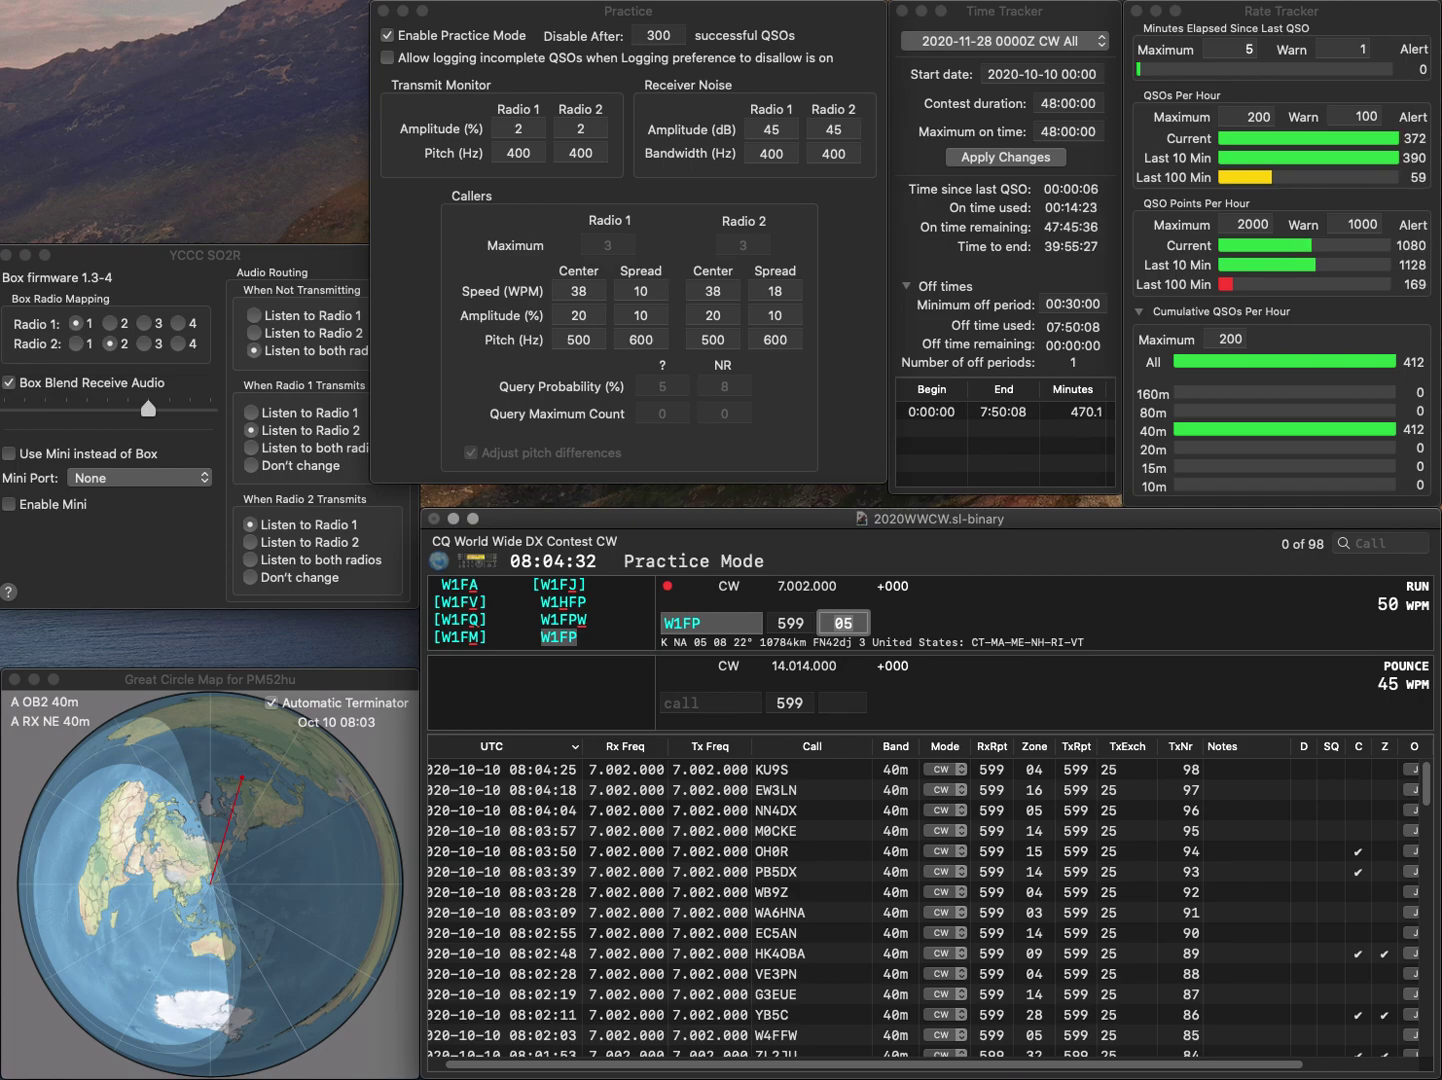
key(Return)
text(NC)
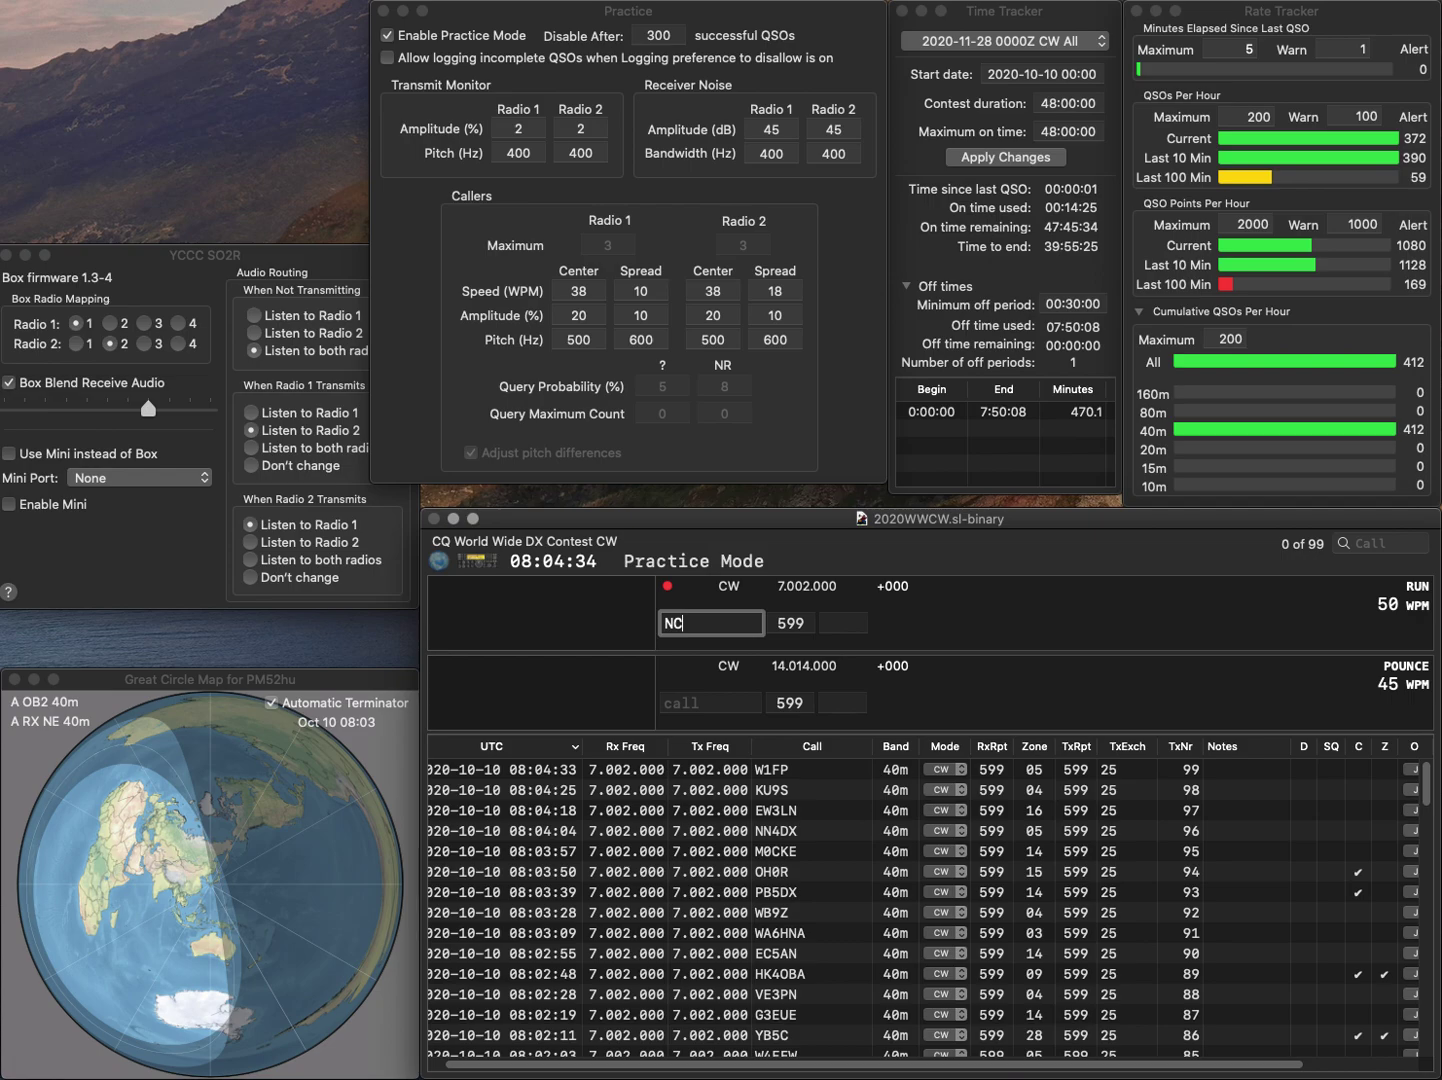
text(6)
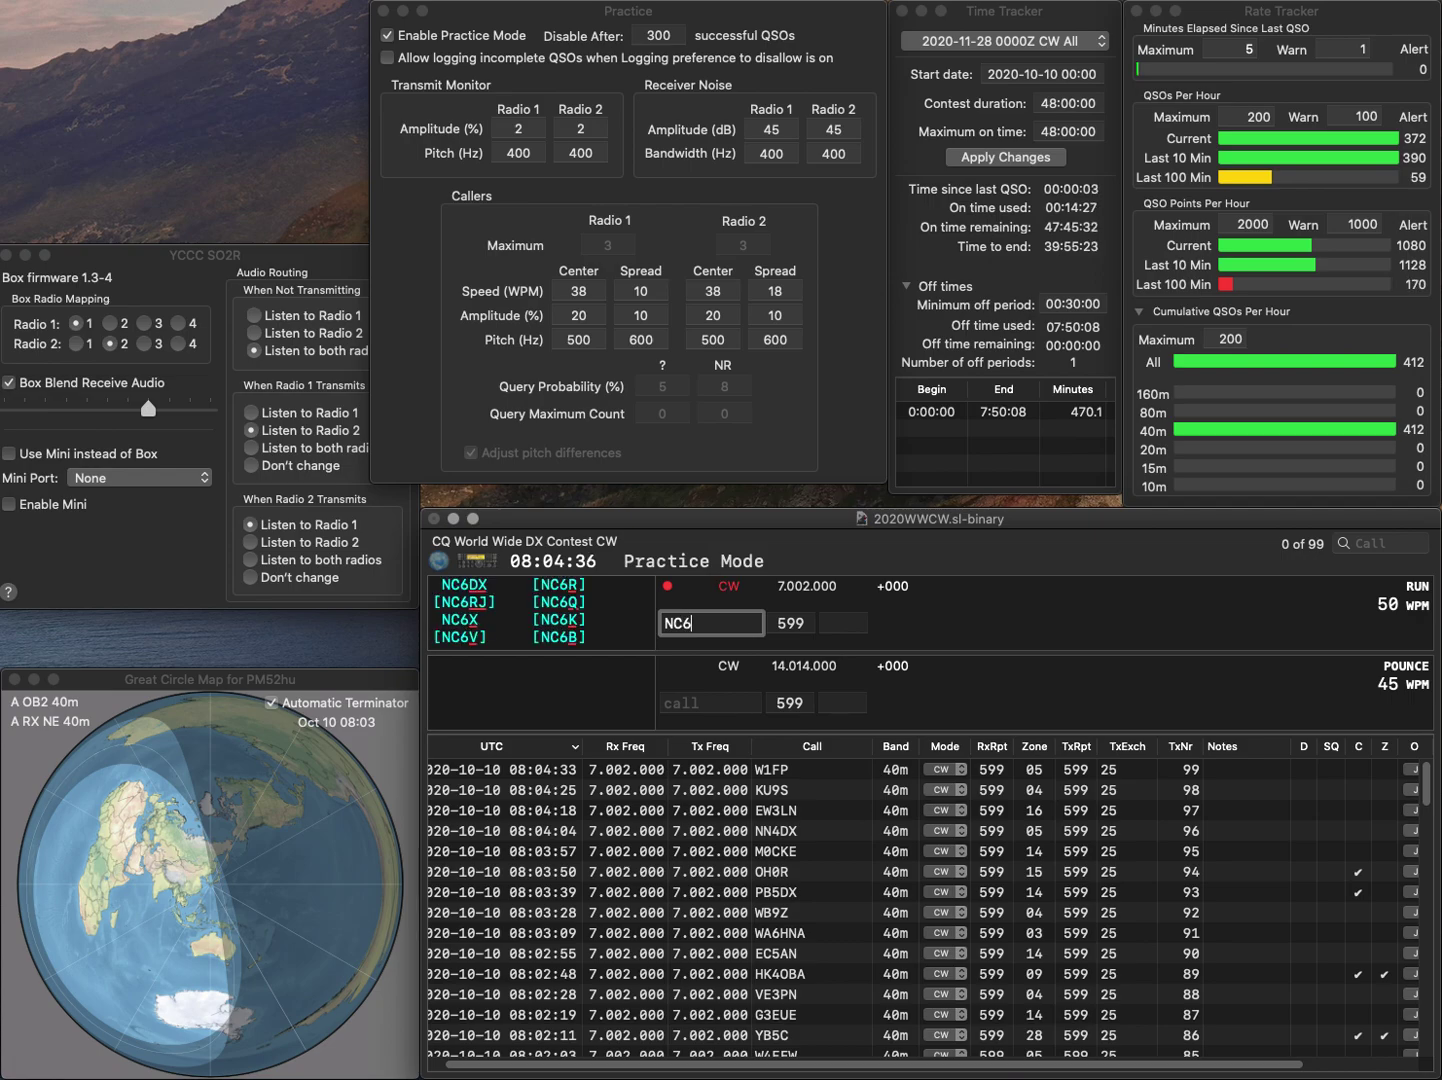
key(BackSpace)
key(BackSpace)
text(6TEM)
key(Return)
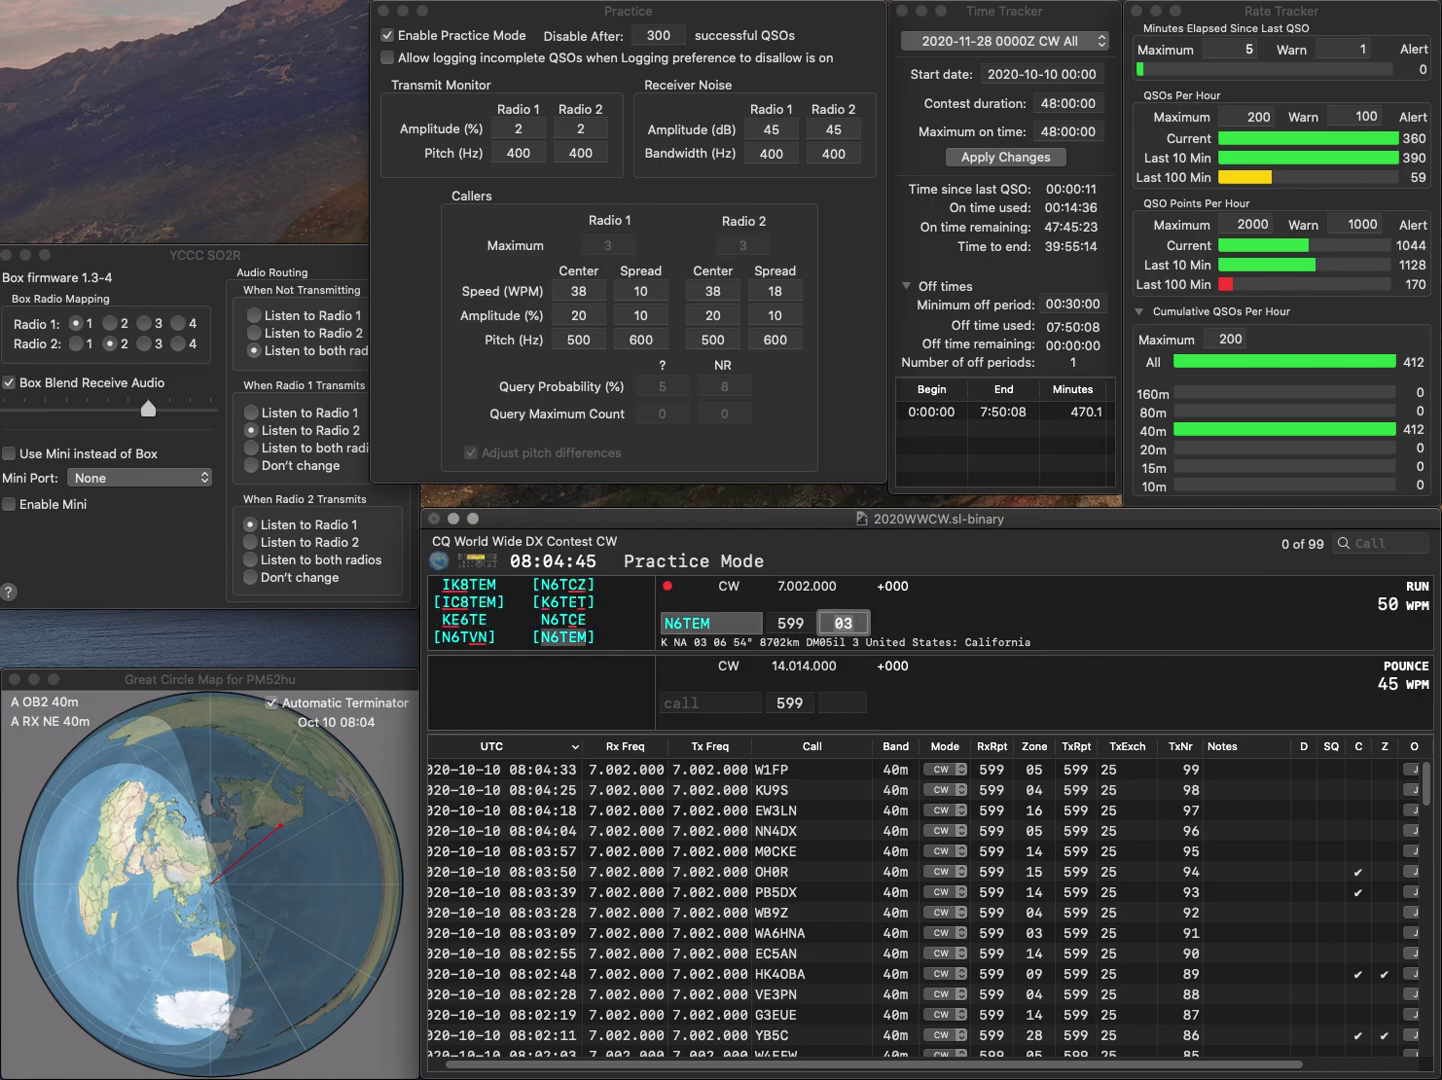
key(Return)
text(J)
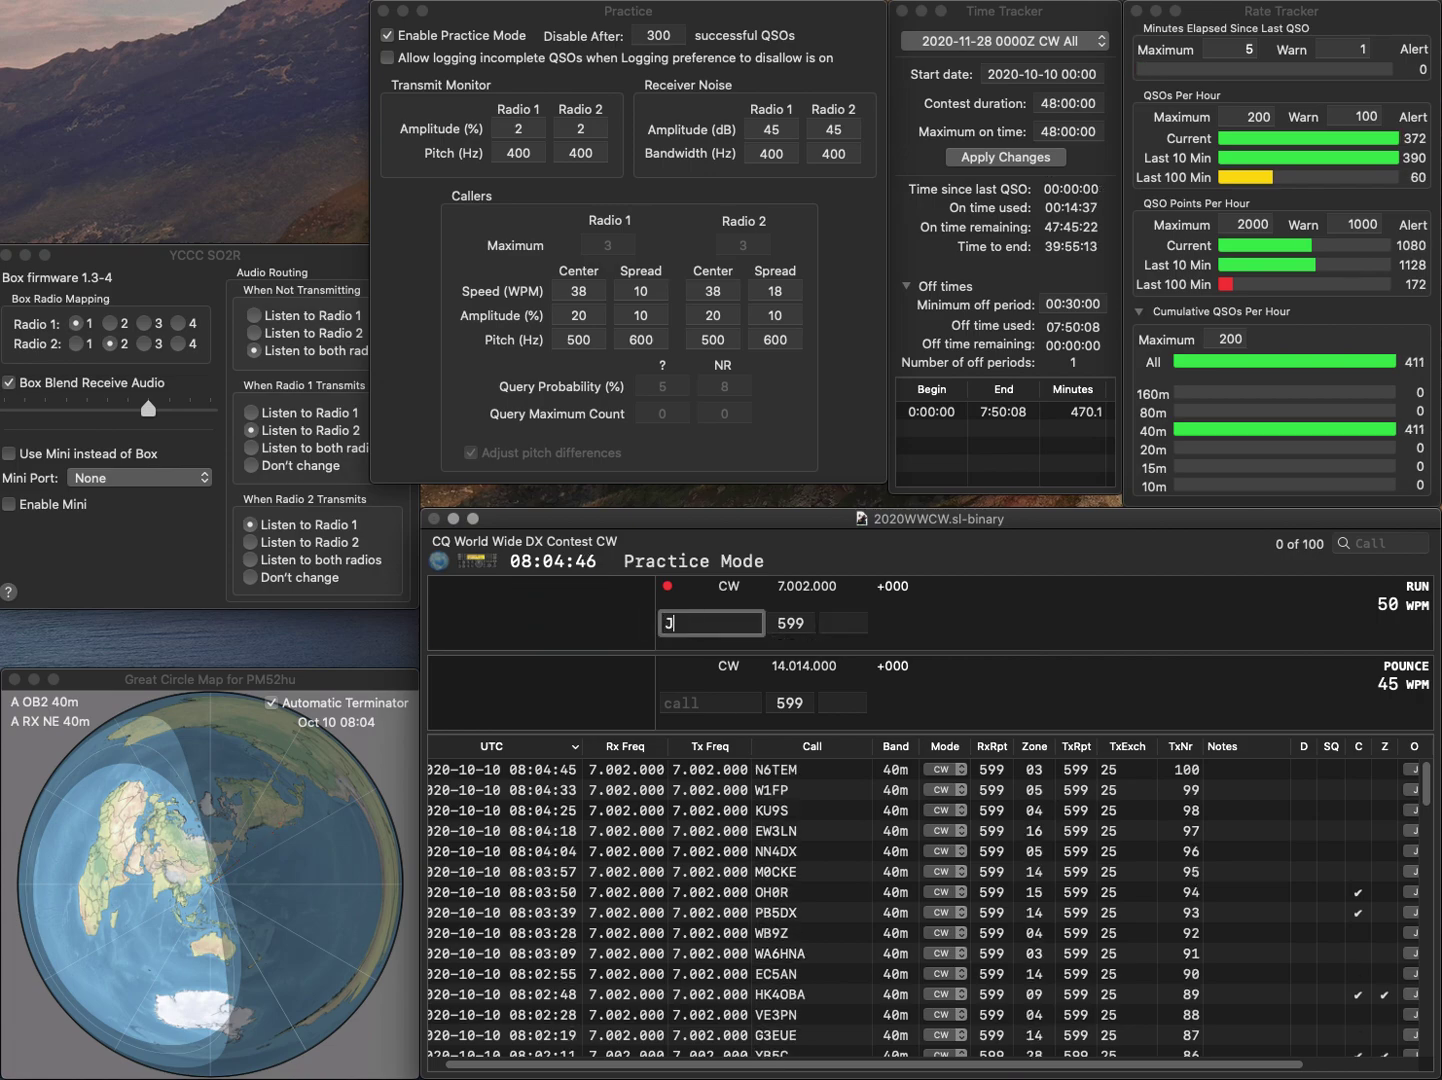
text(A3SBC)
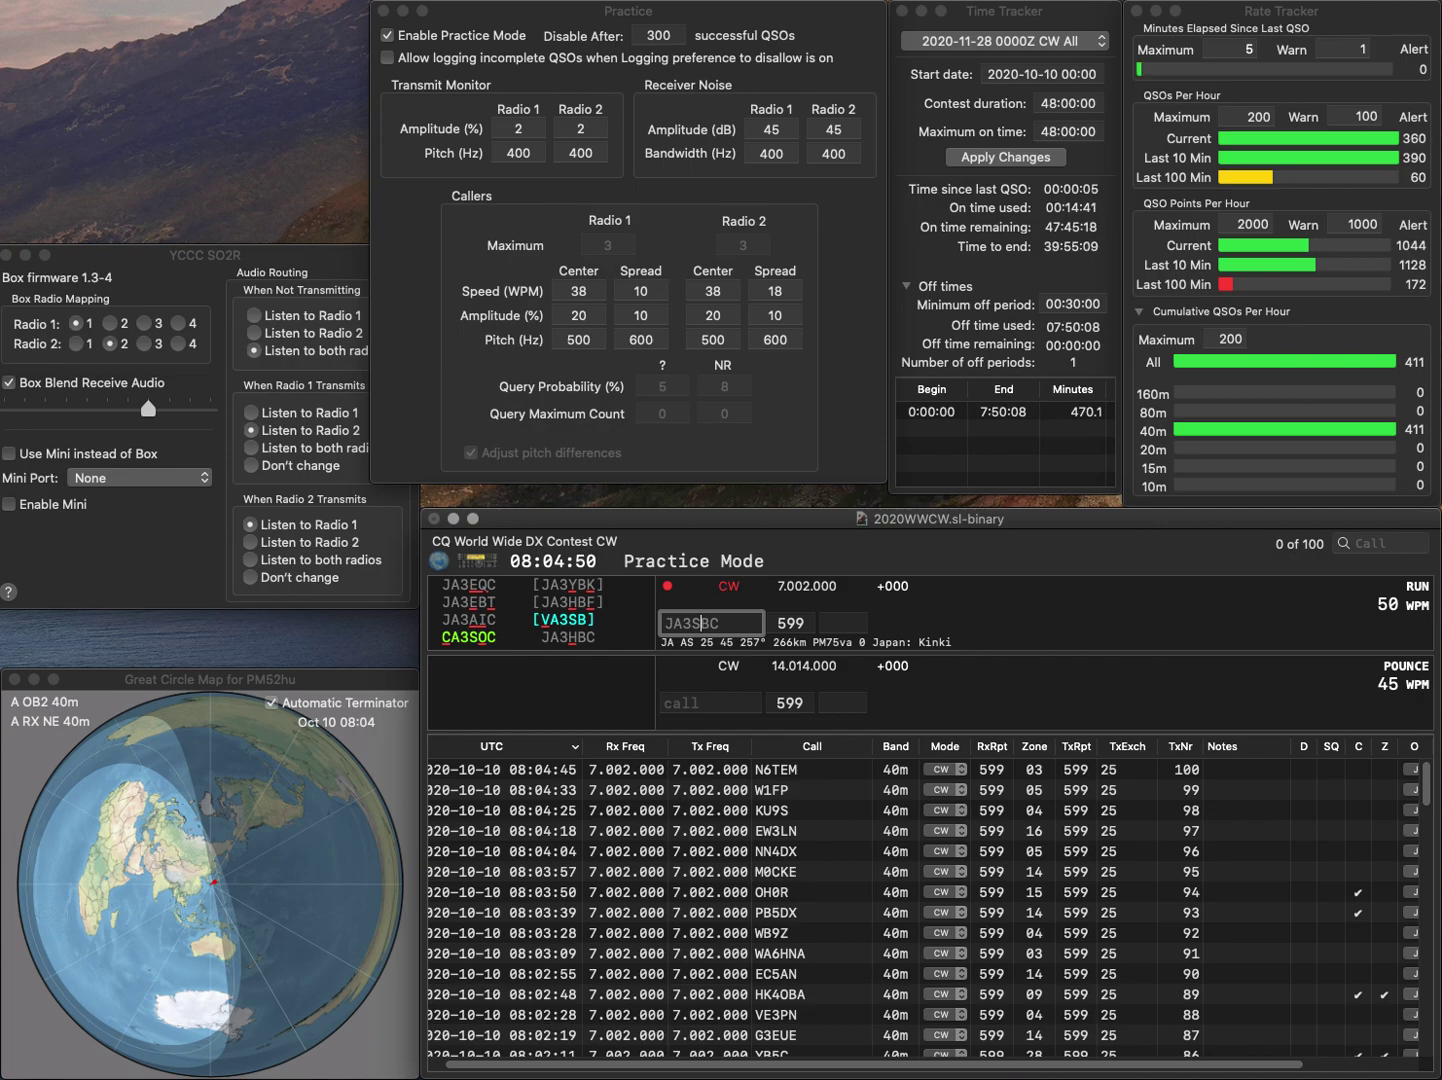
click(568, 636)
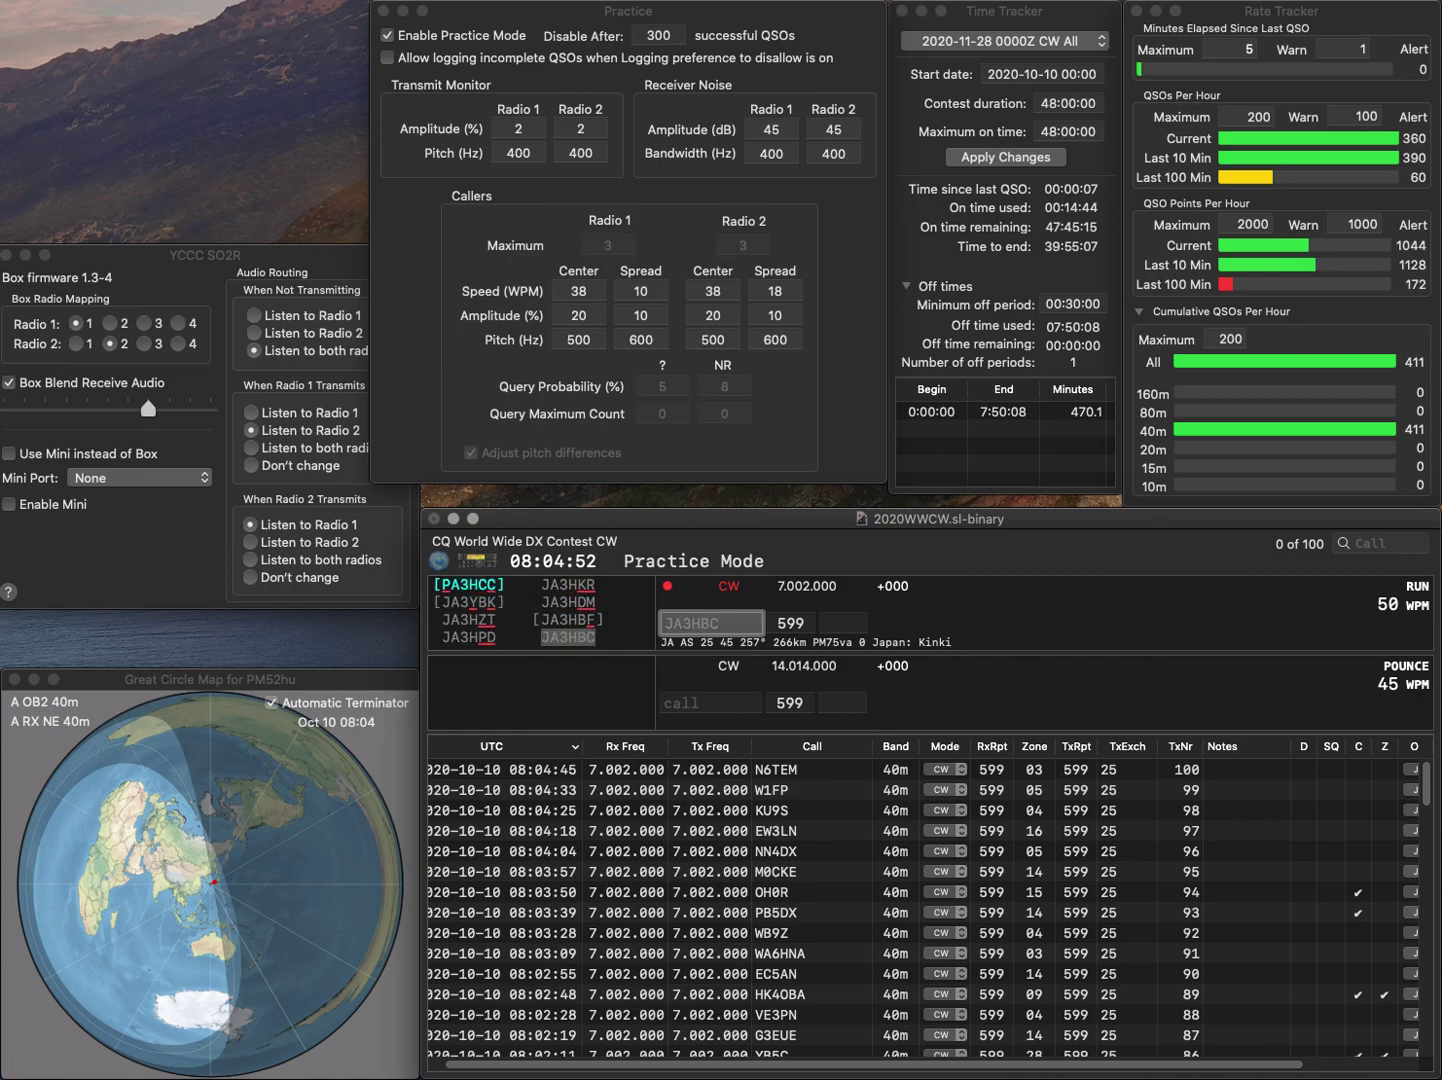
key(Return)
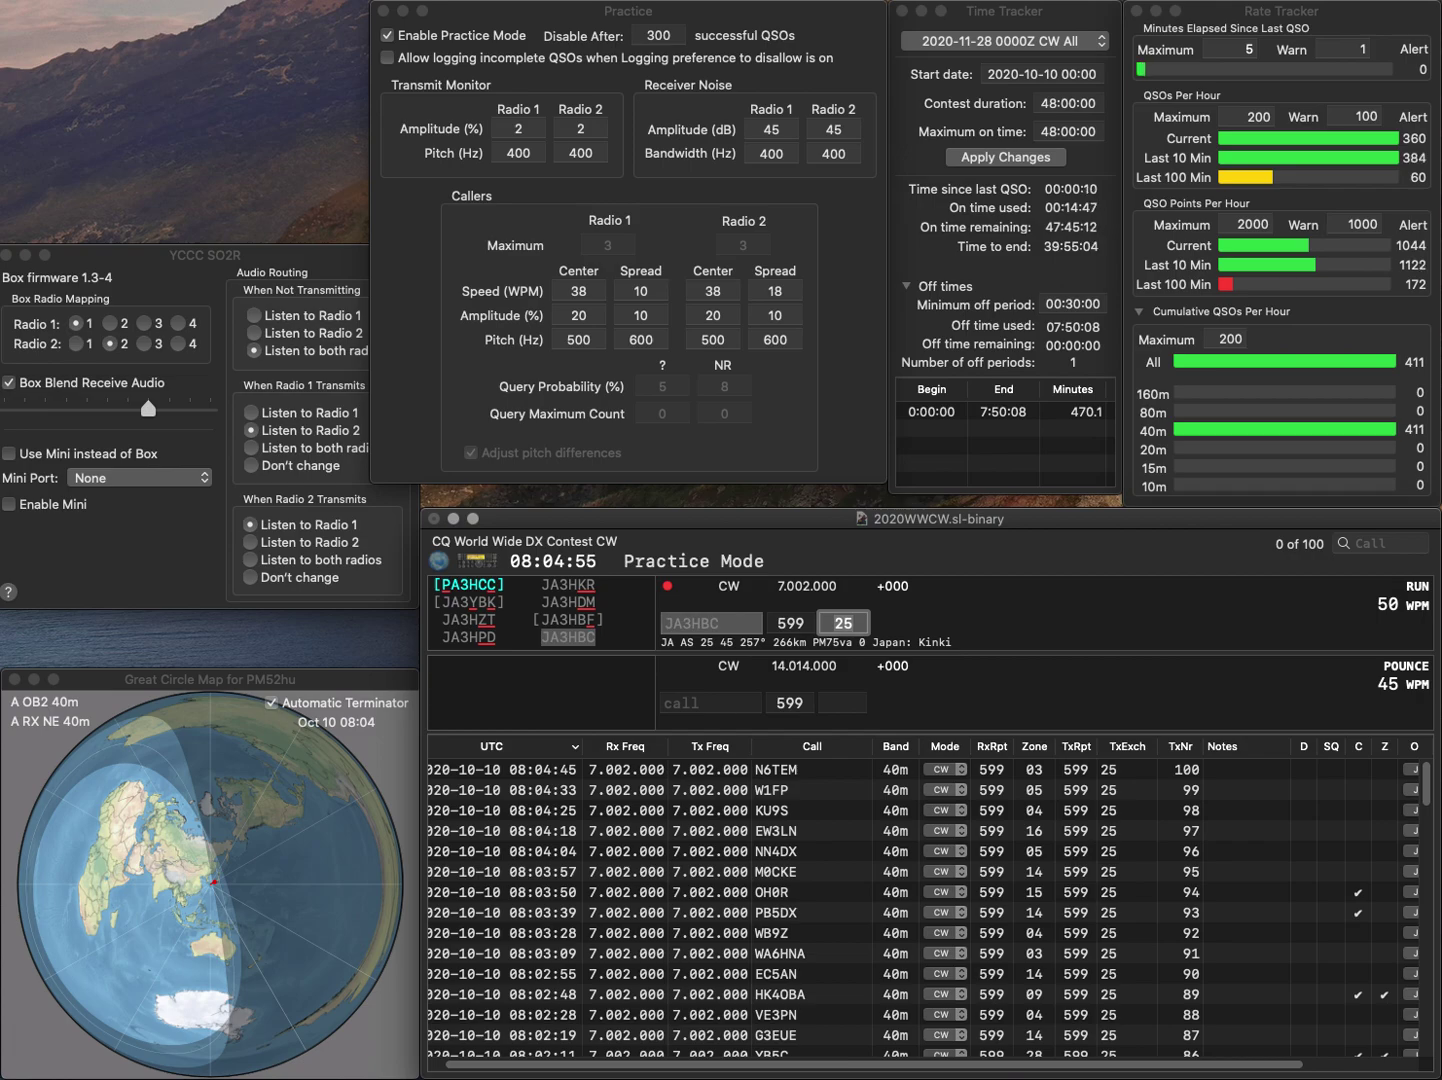
key(Return)
text(K0HB)
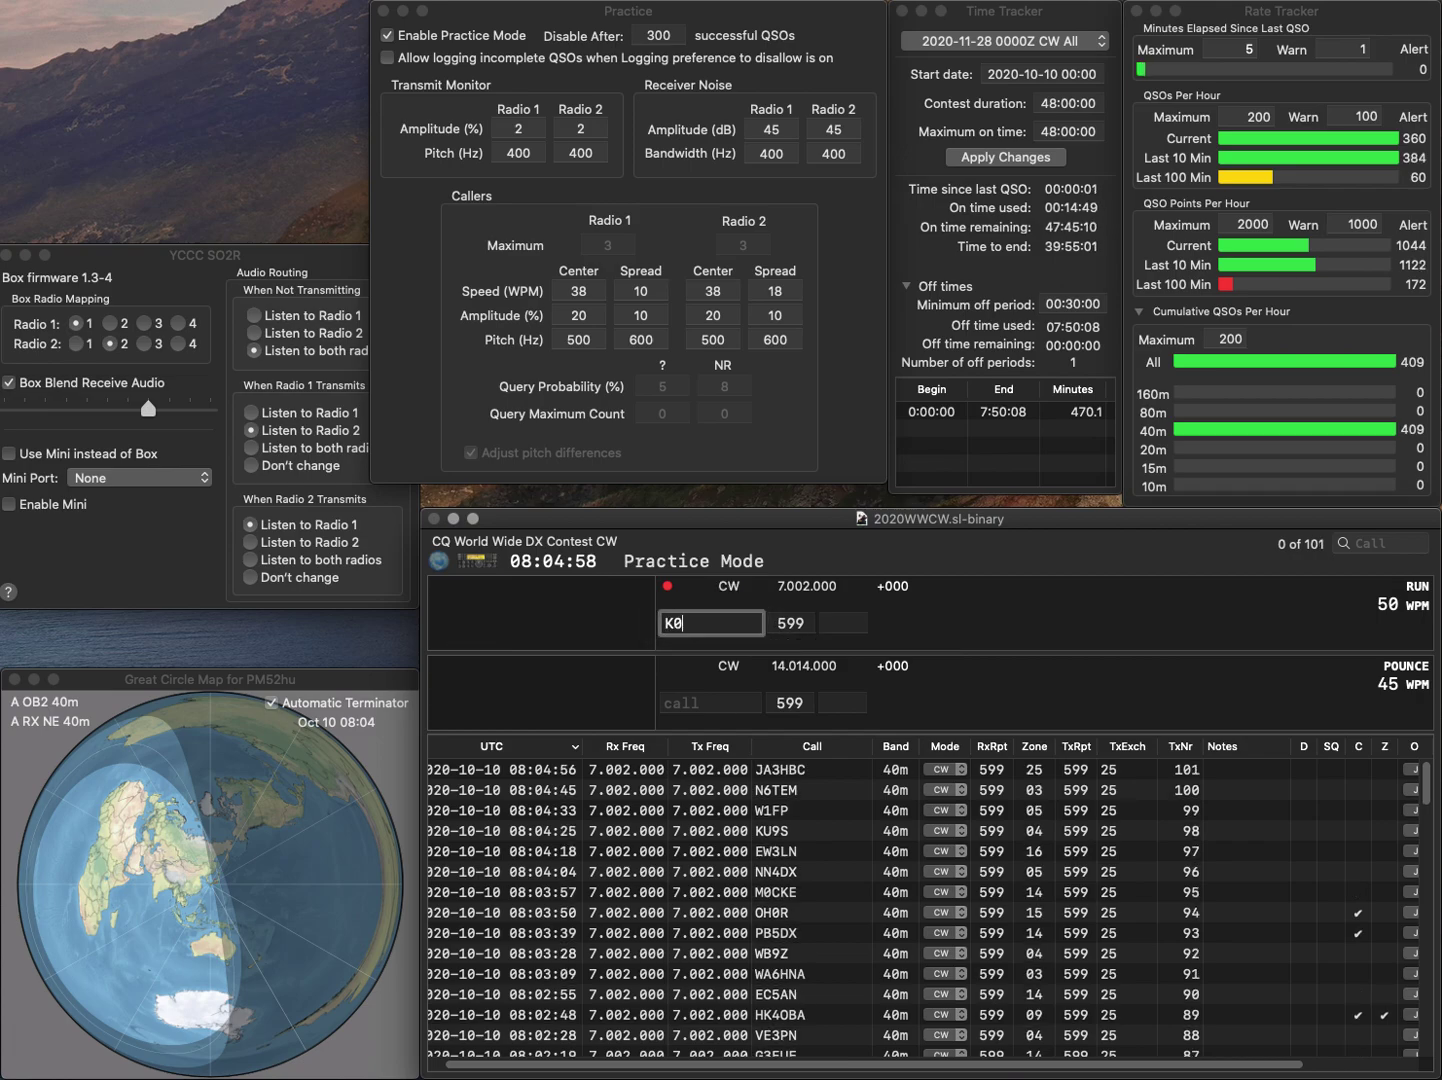
key(Return)
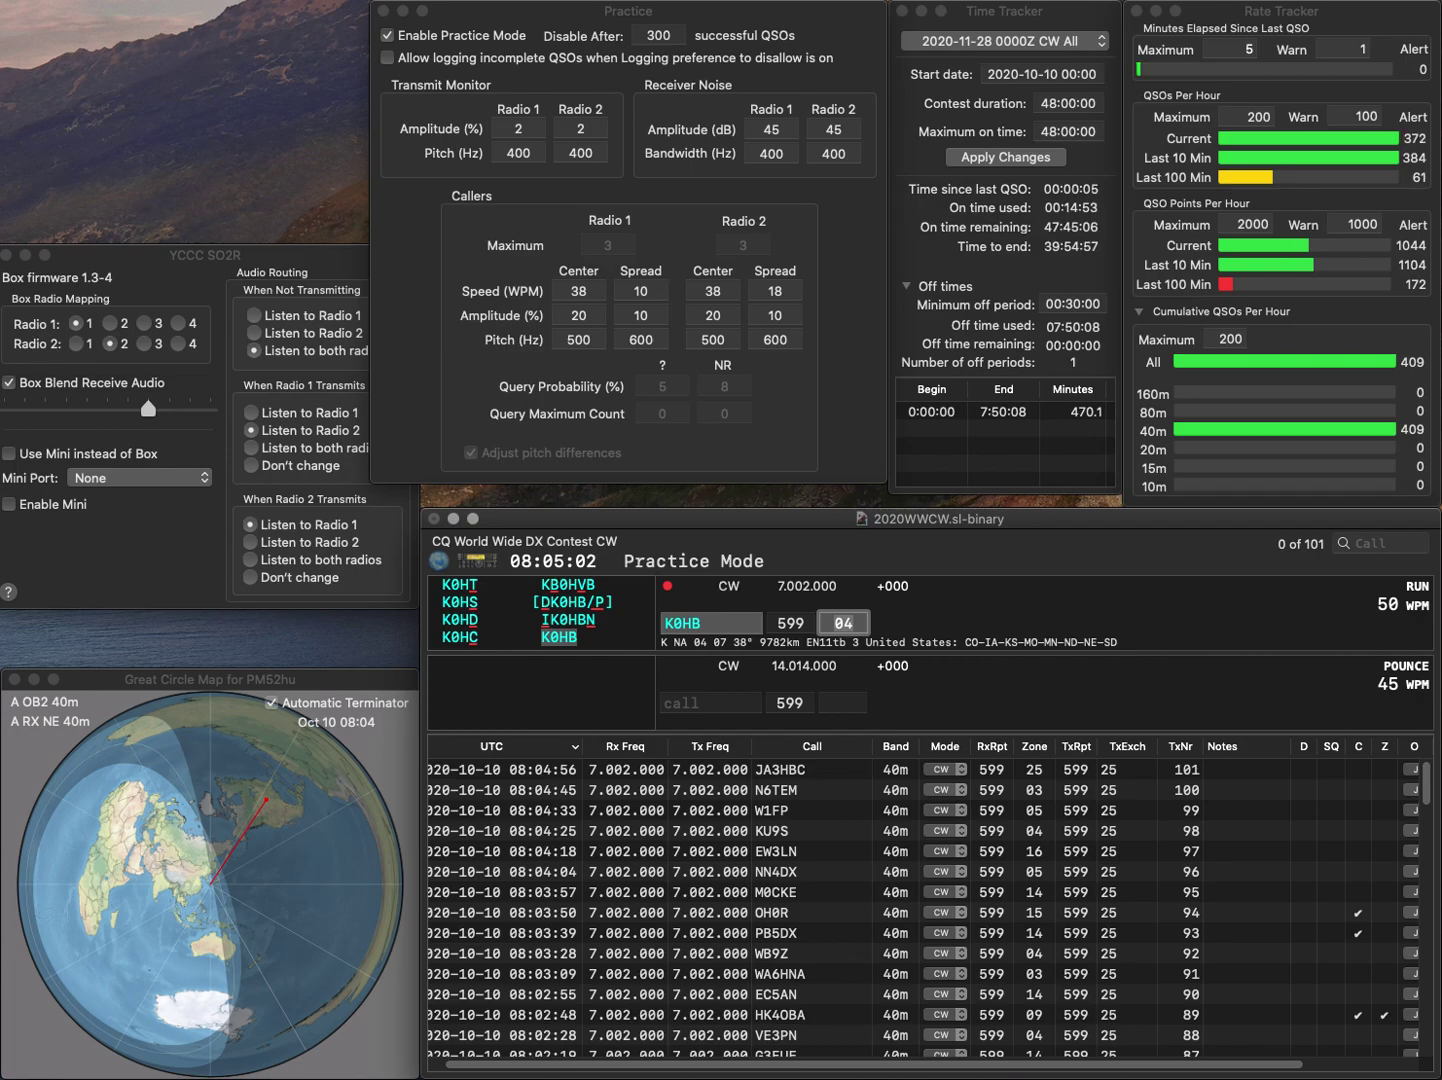
key(Return)
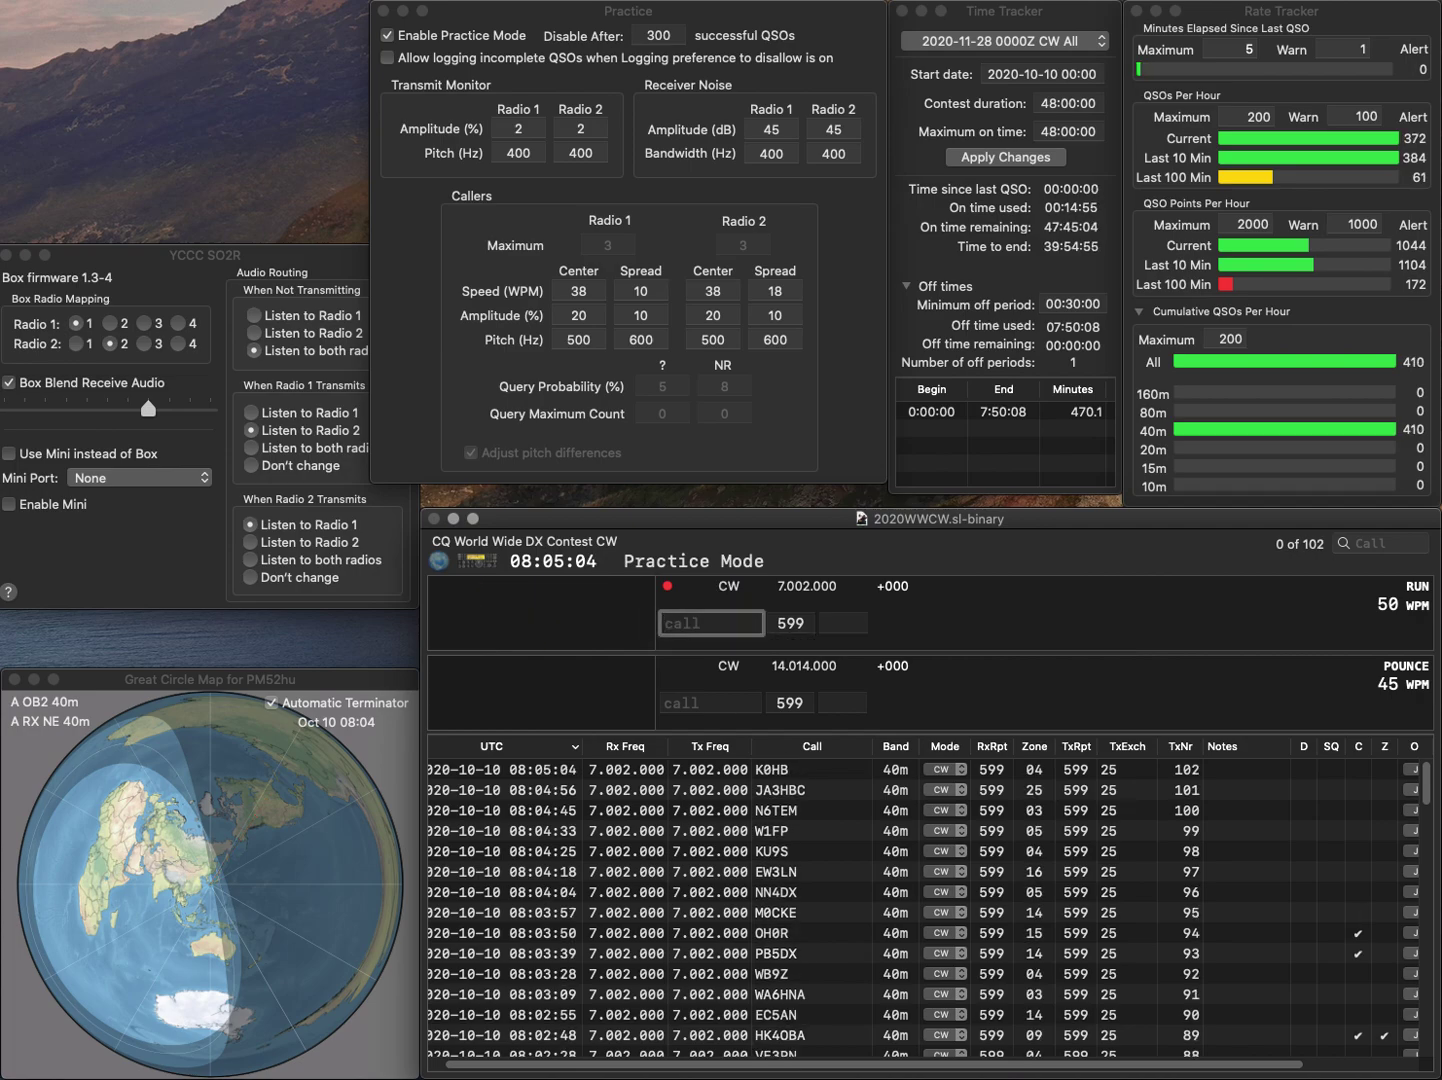
text(SP5SA)
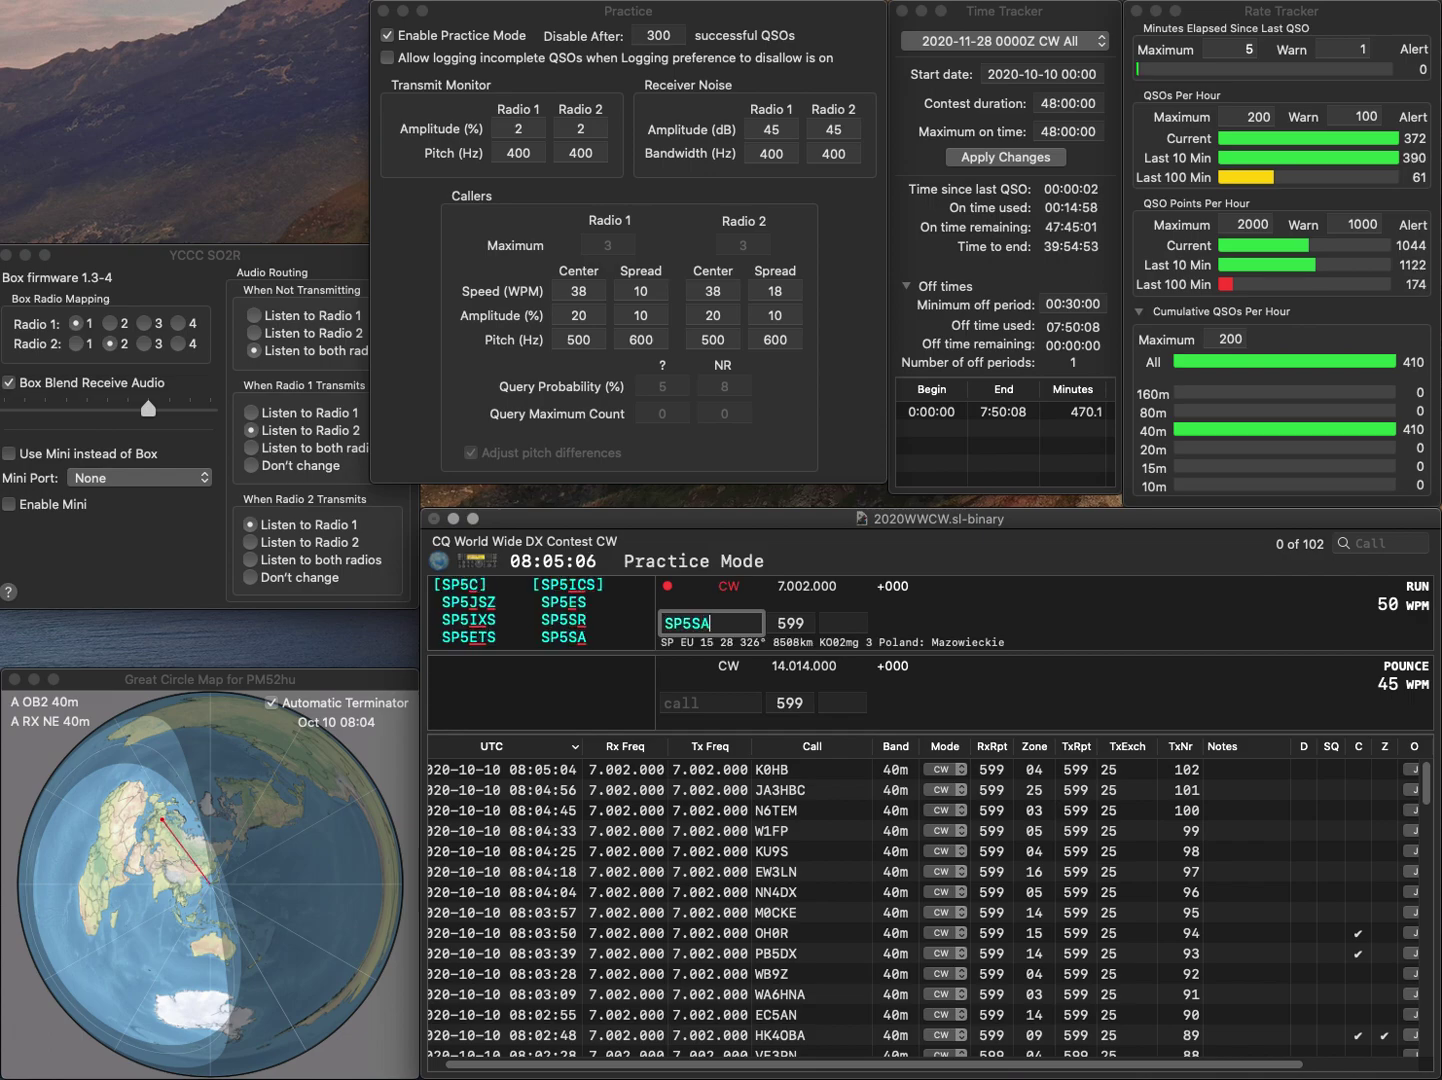
key(space)
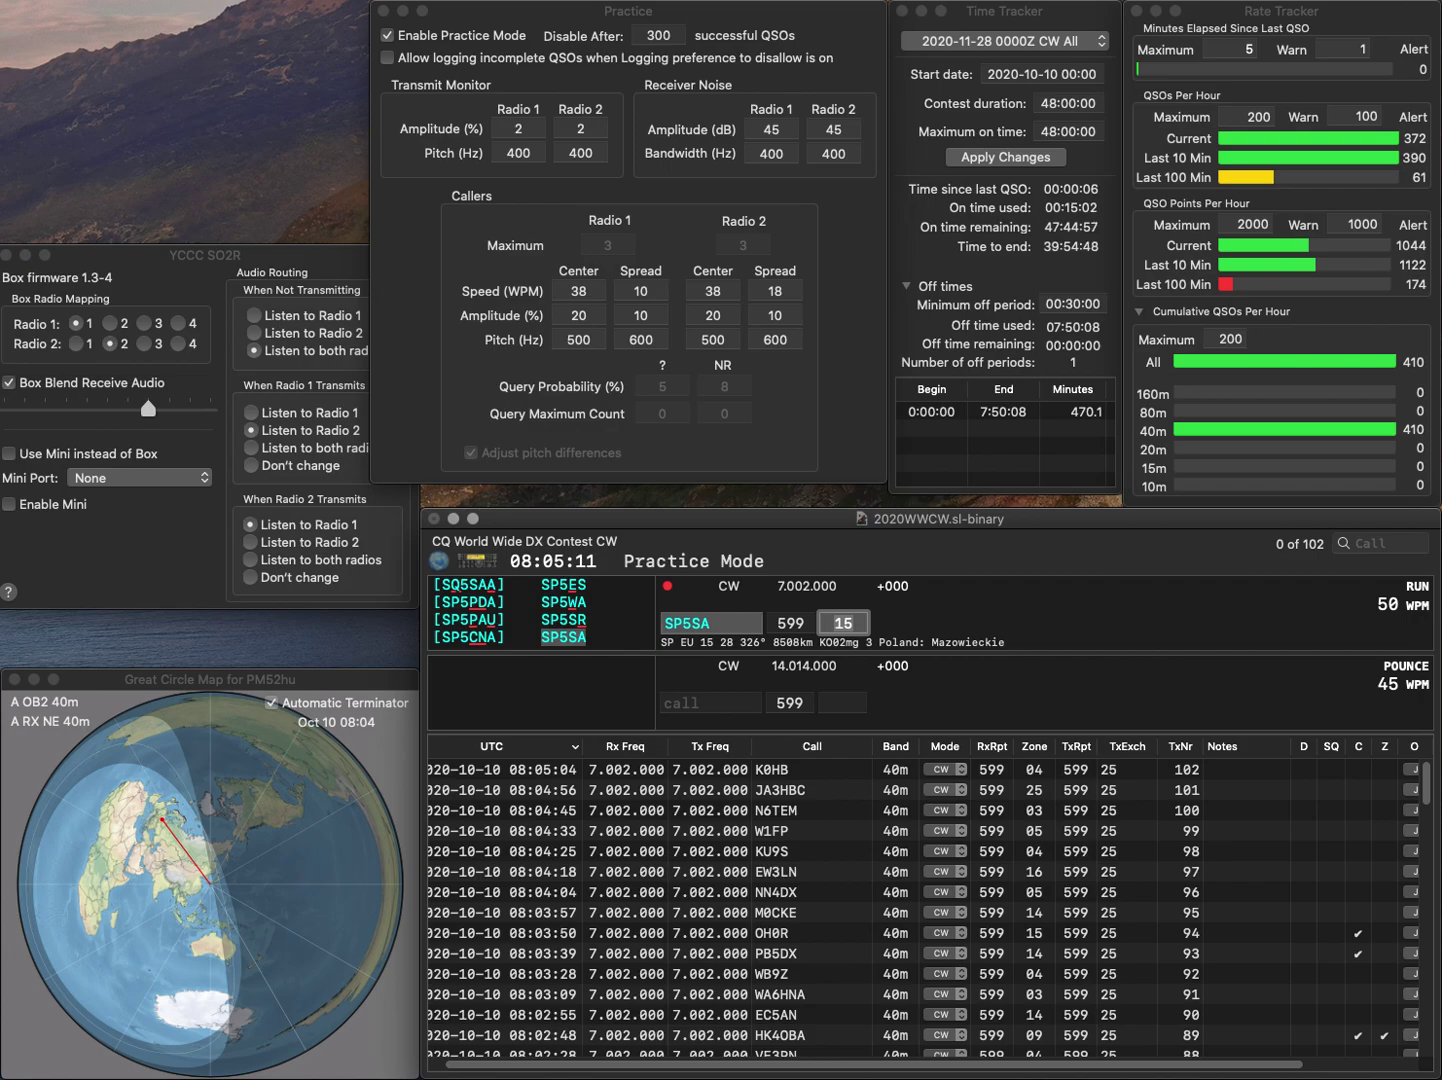
key(Return)
text(DH1H)
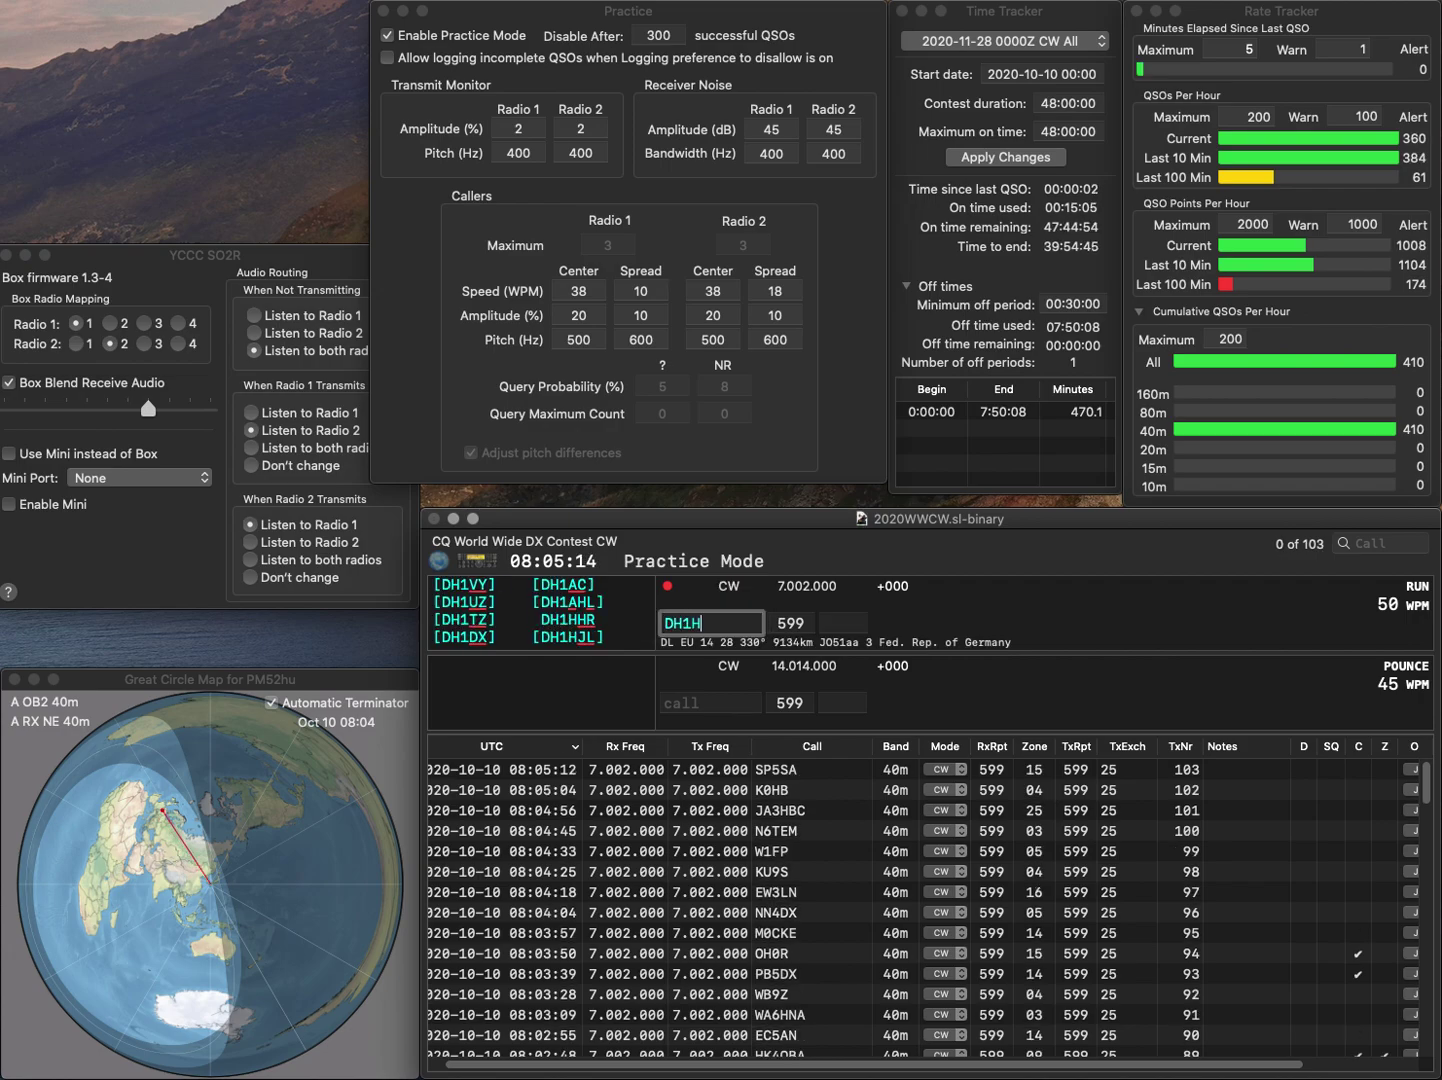
text(SR)
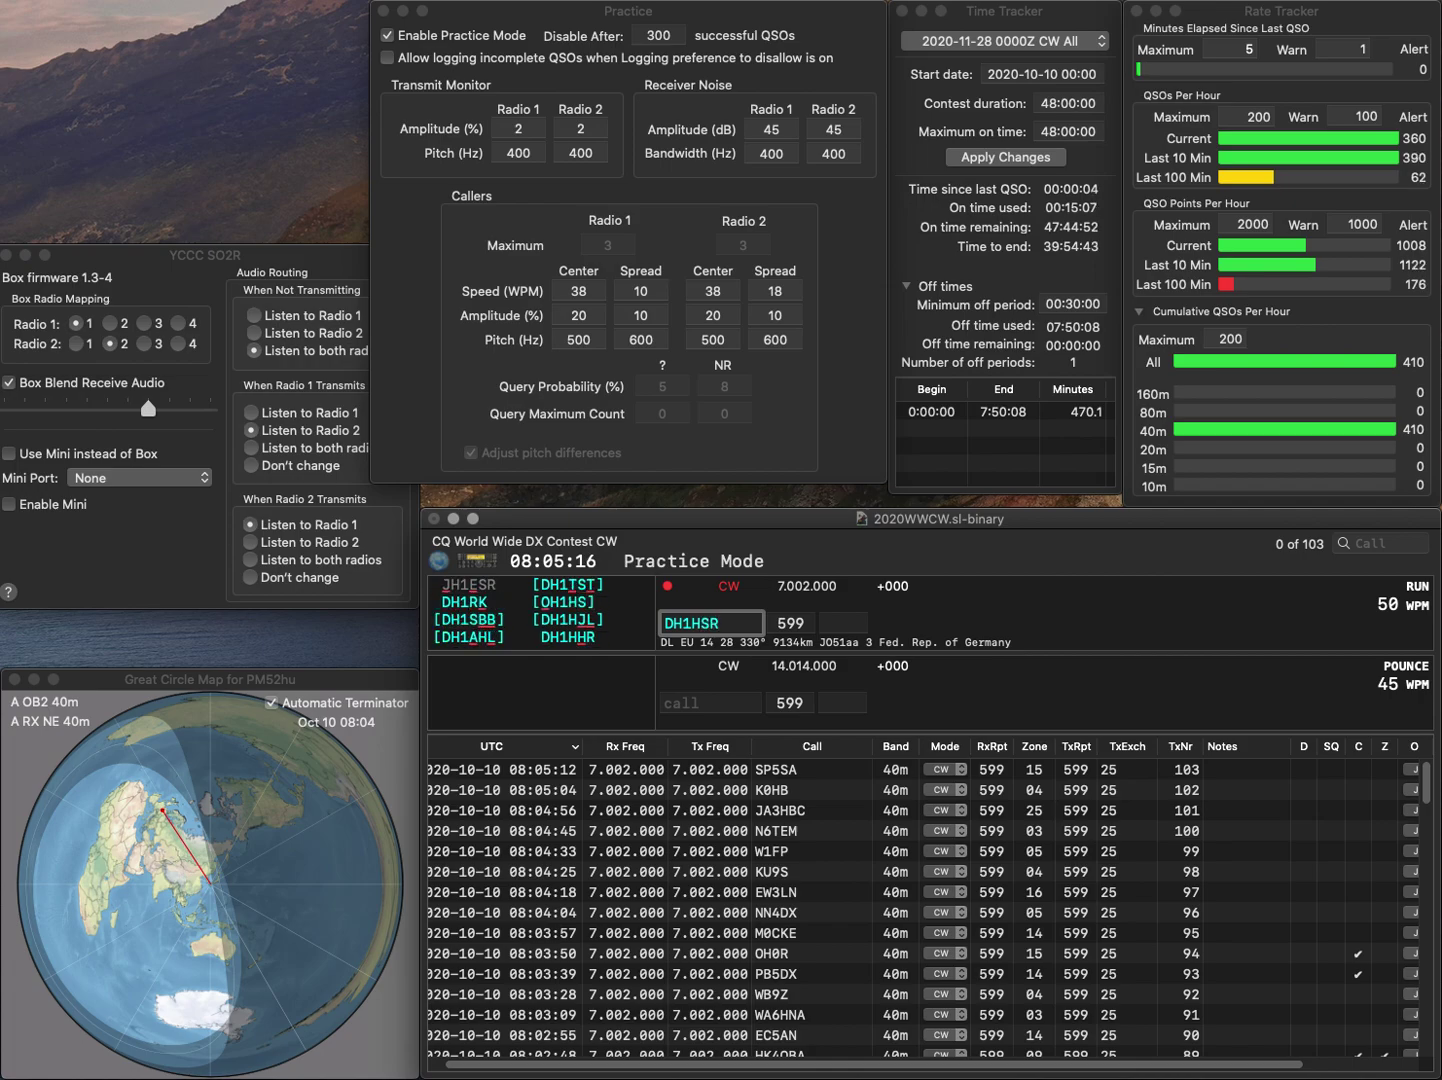
key(Left)
key(BackSpace)
text(H)
key(space)
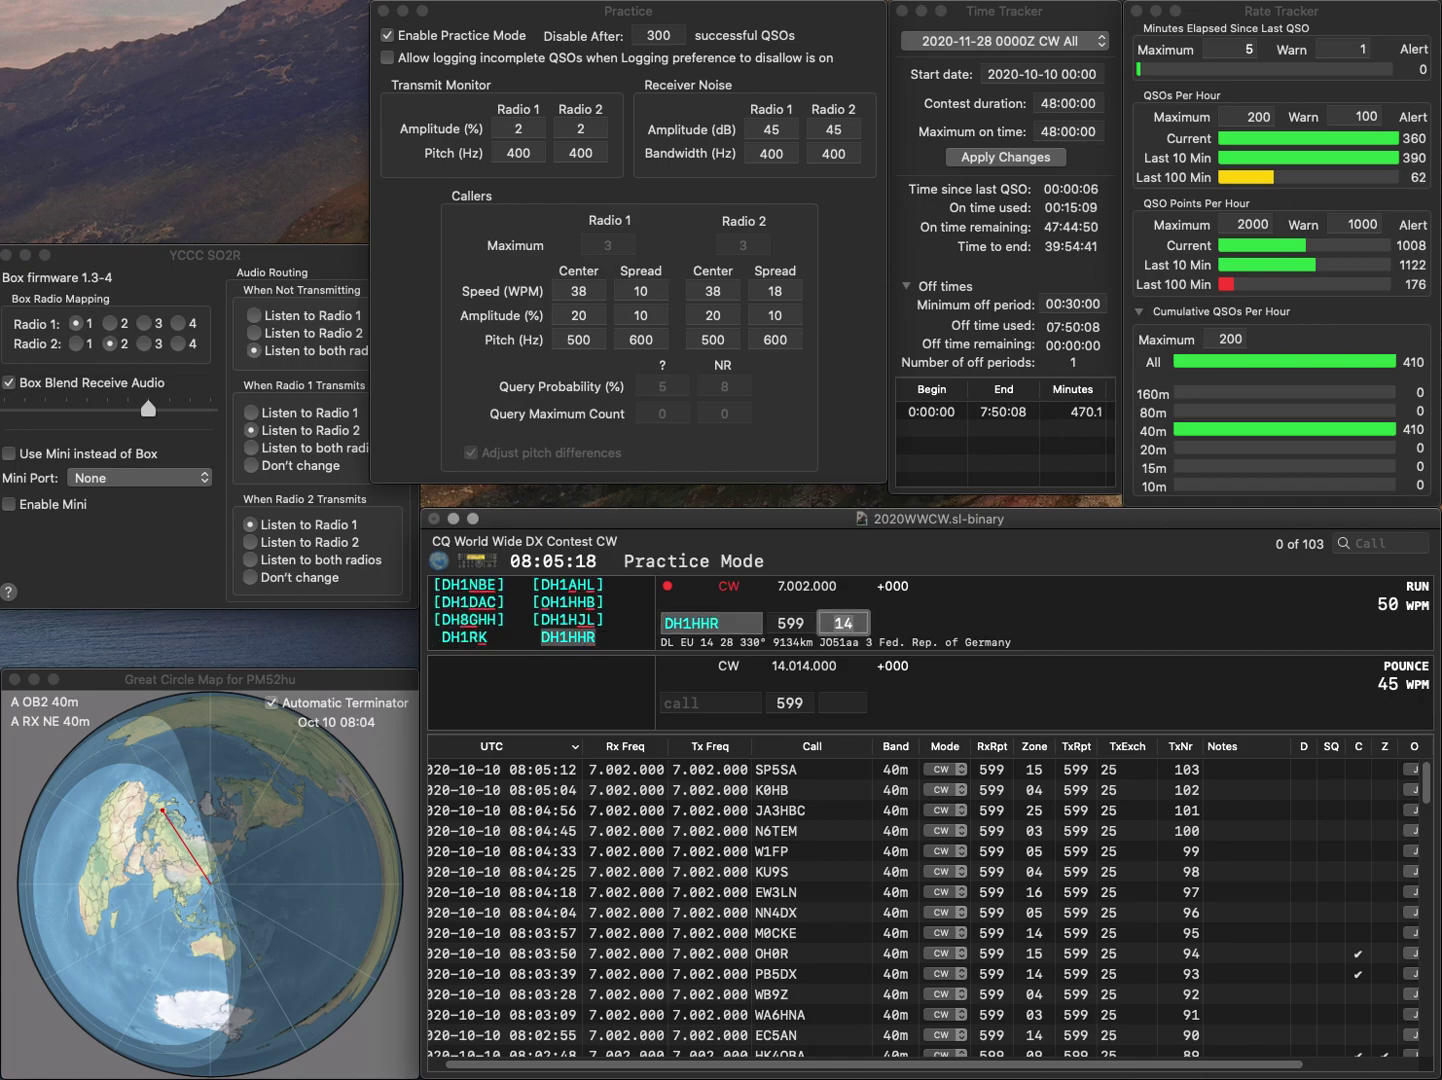
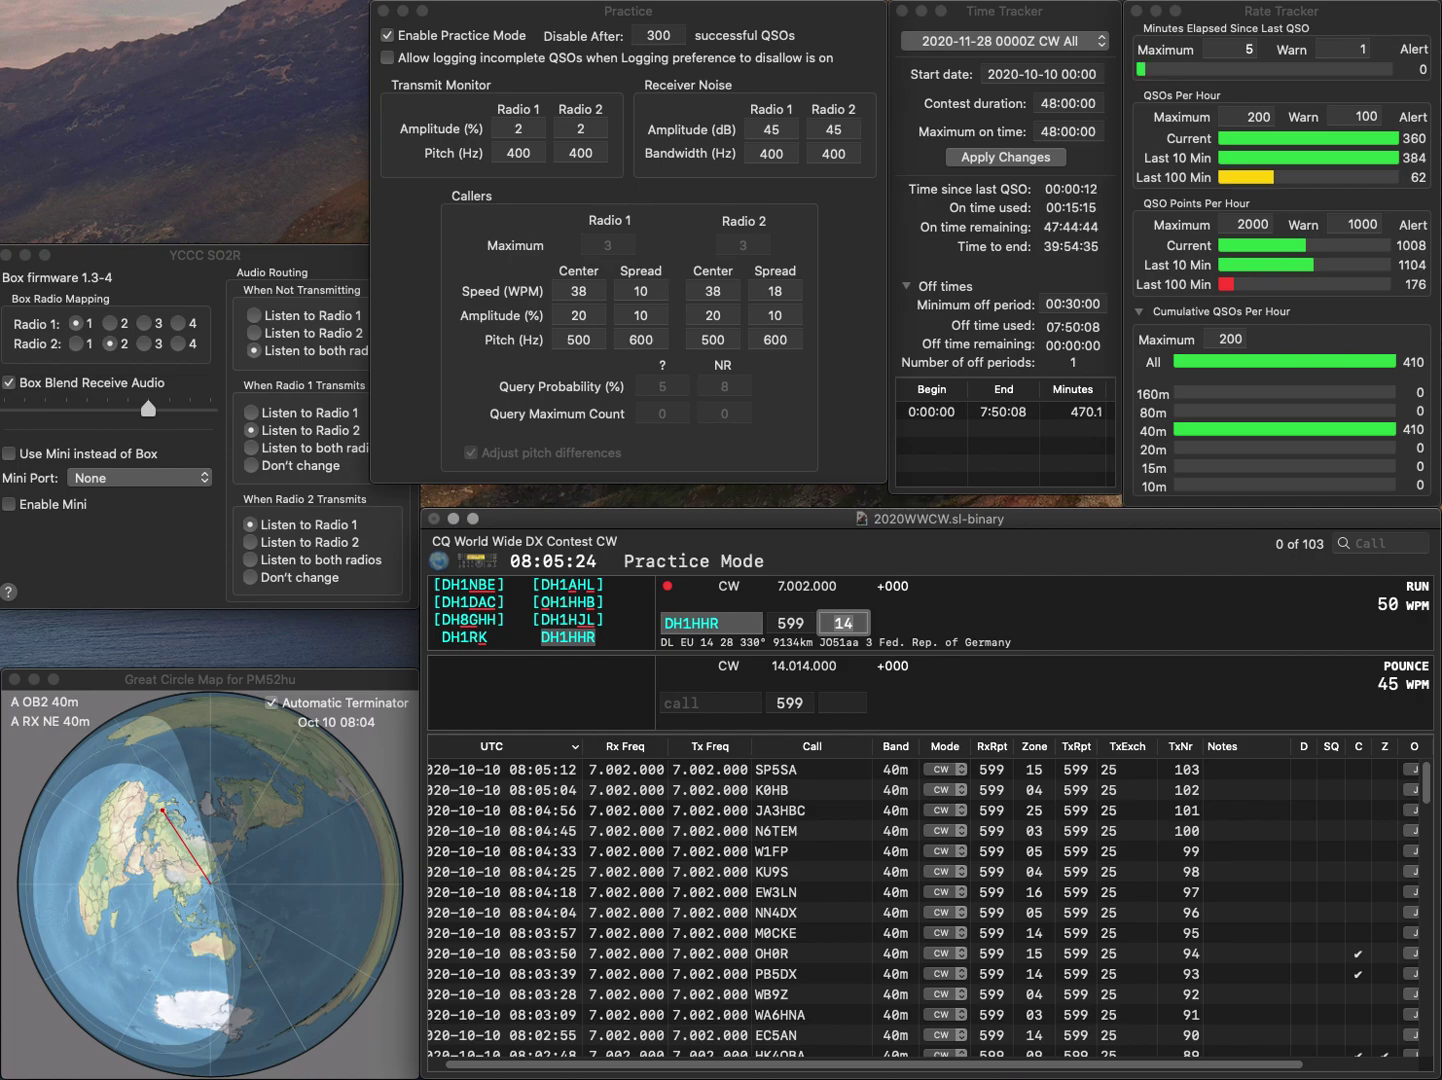
key(Return)
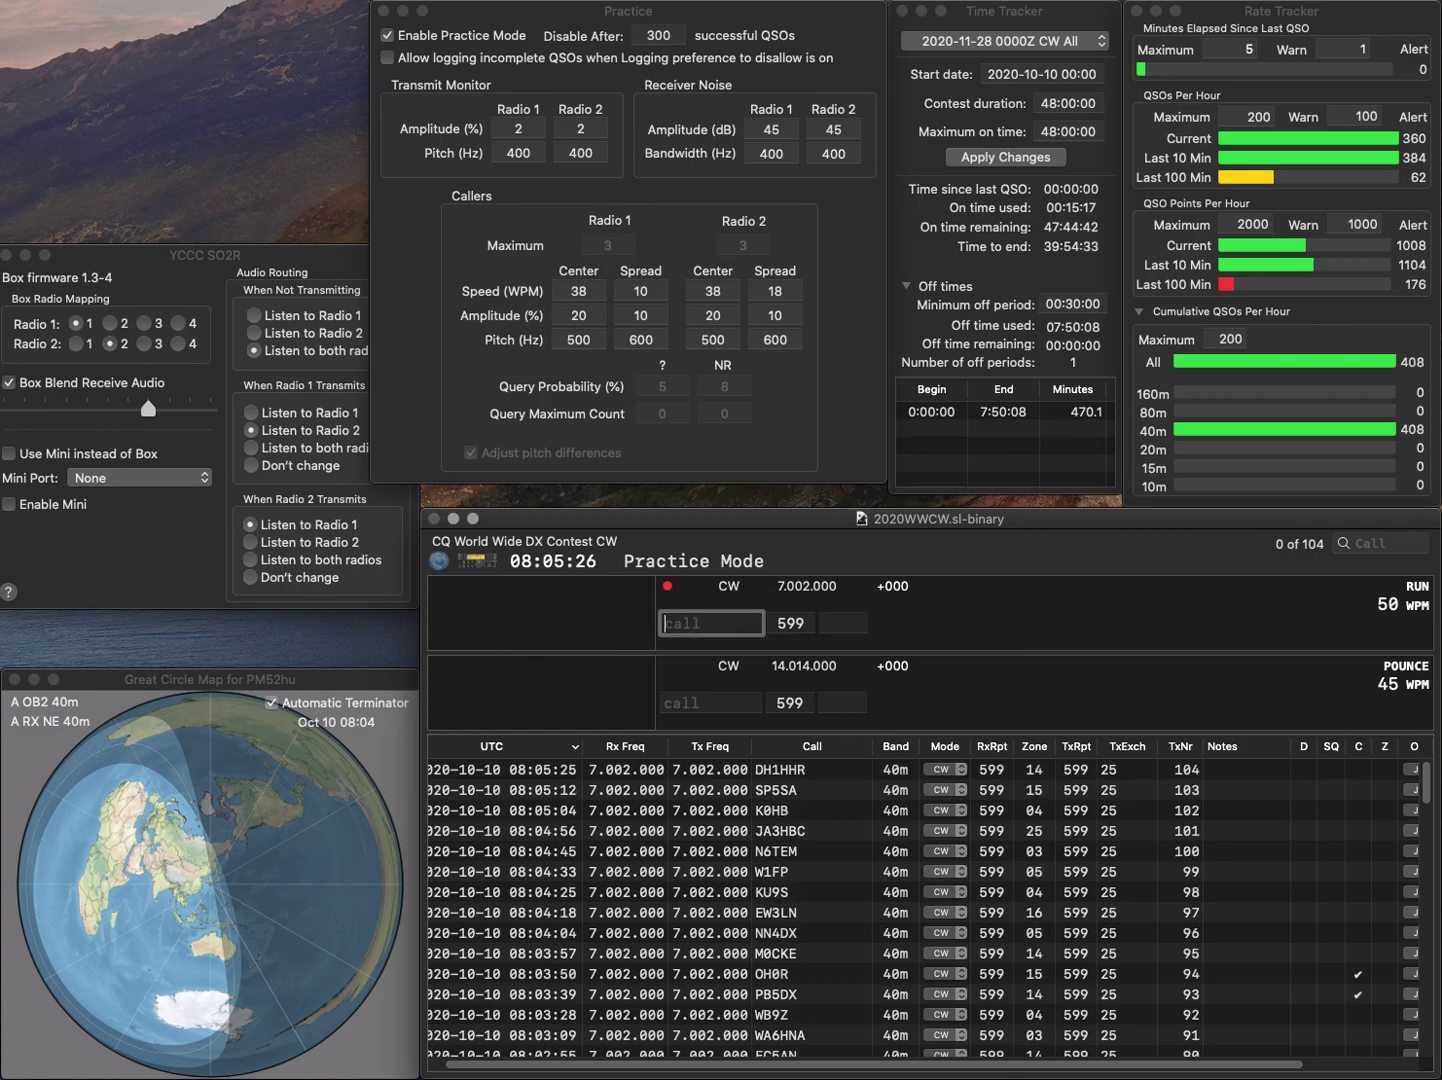
text(DF2CH)
key(space)
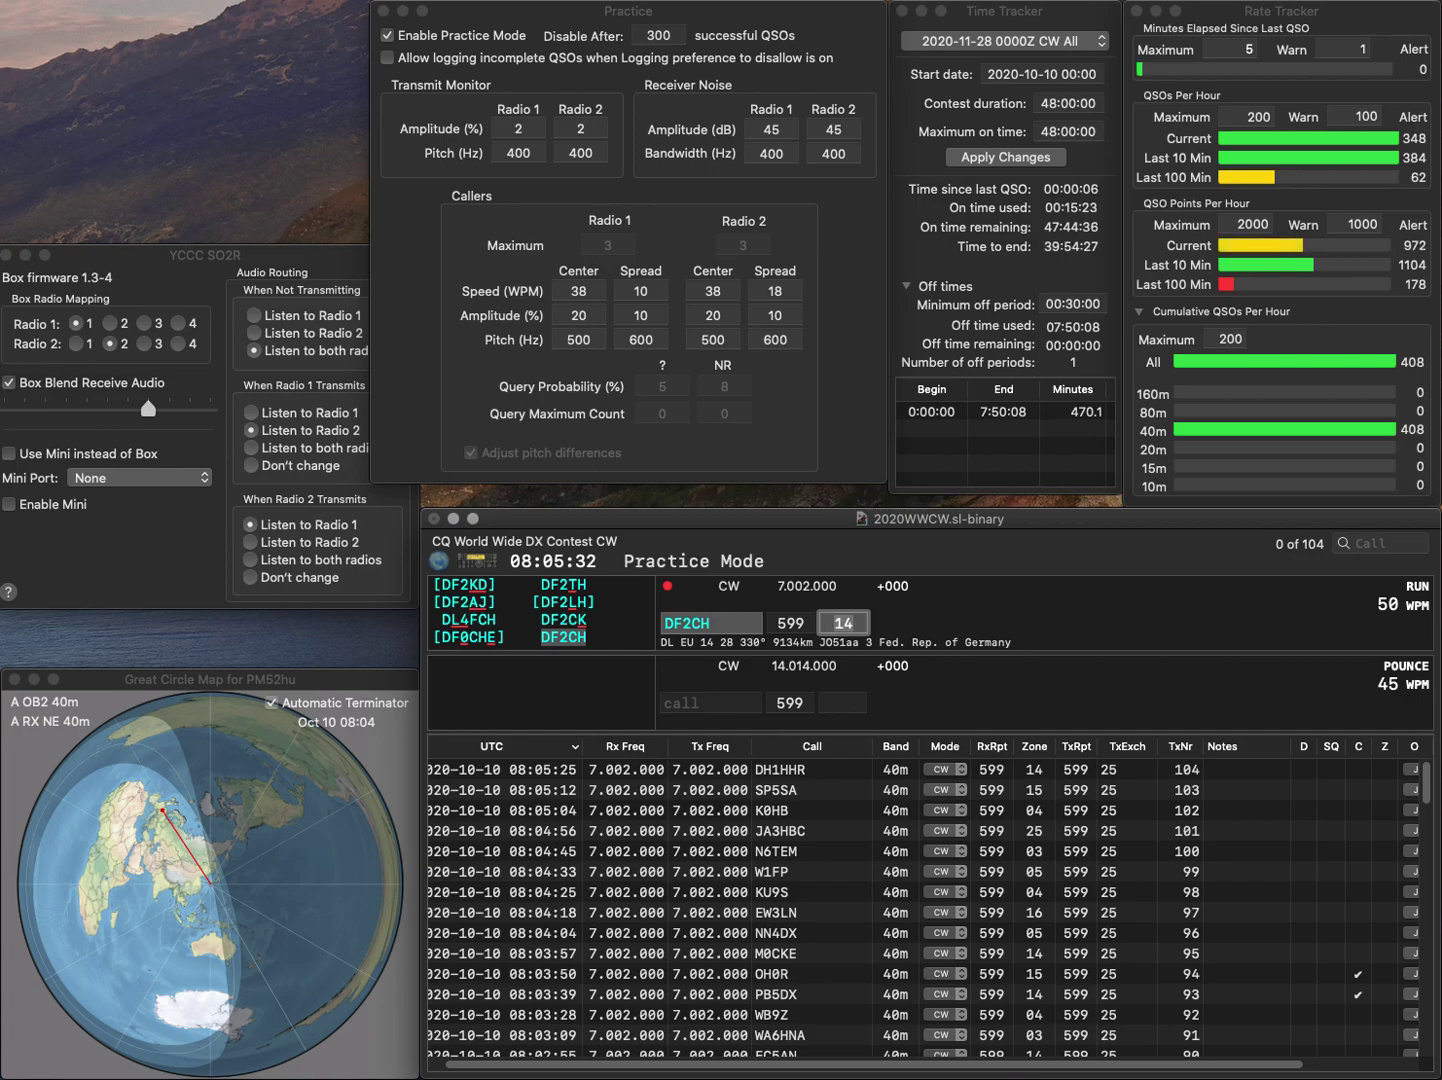
key(Return)
text(D)
key(BackSpace)
text(IZ2GNZ)
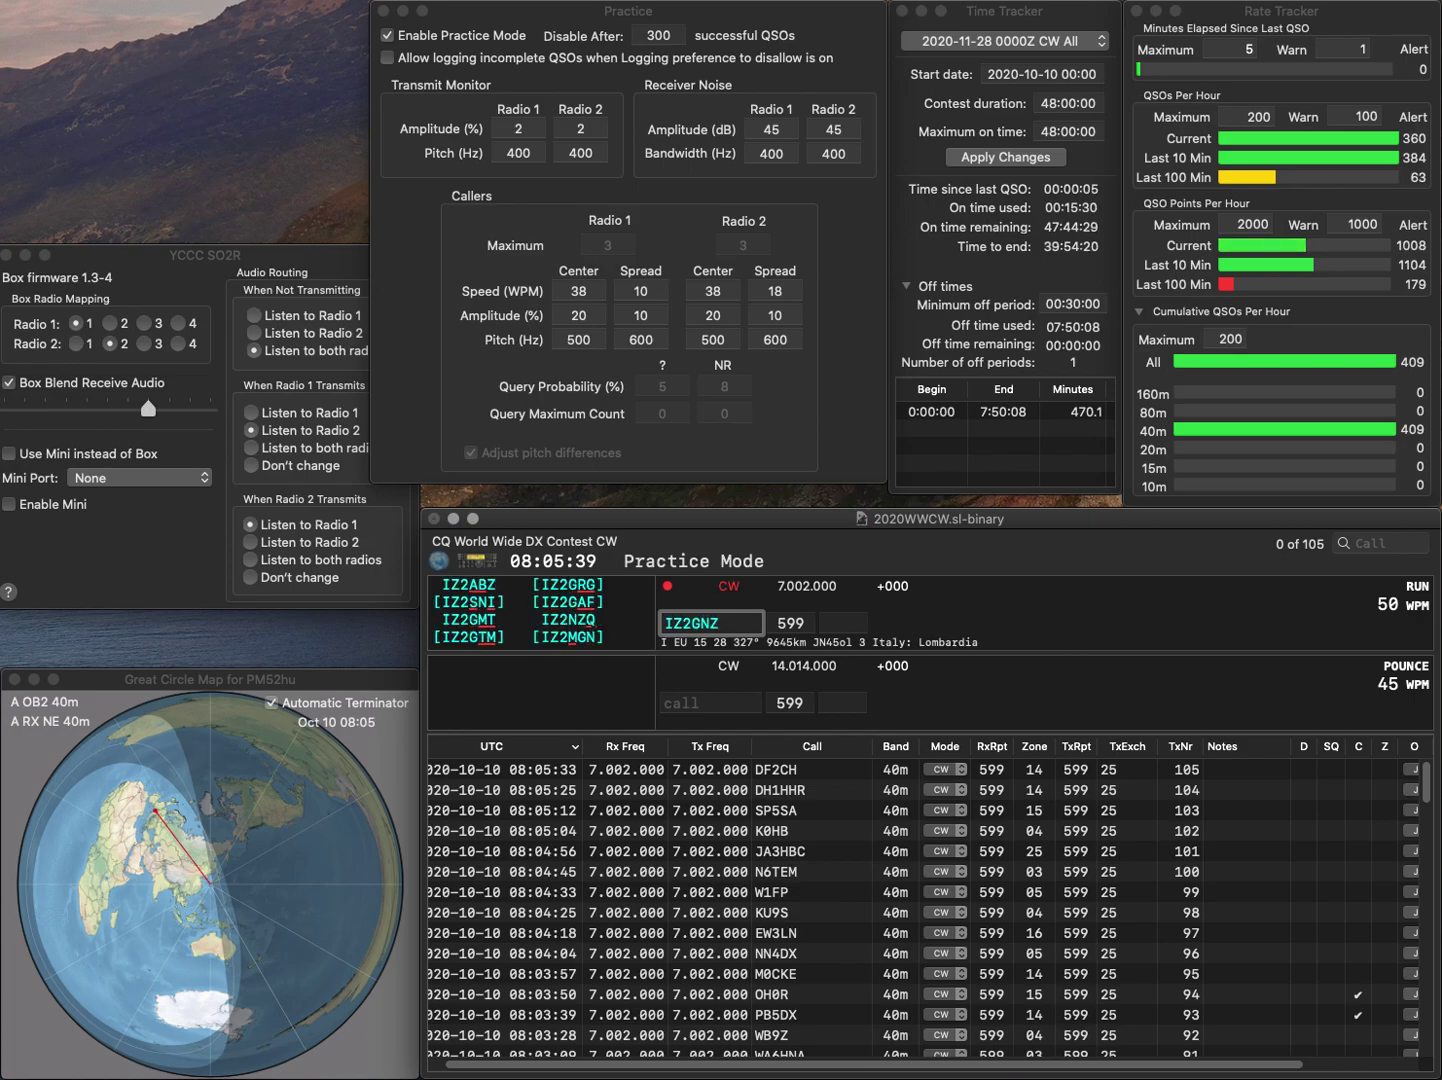
key(BackSpace)
key(BackSpace)
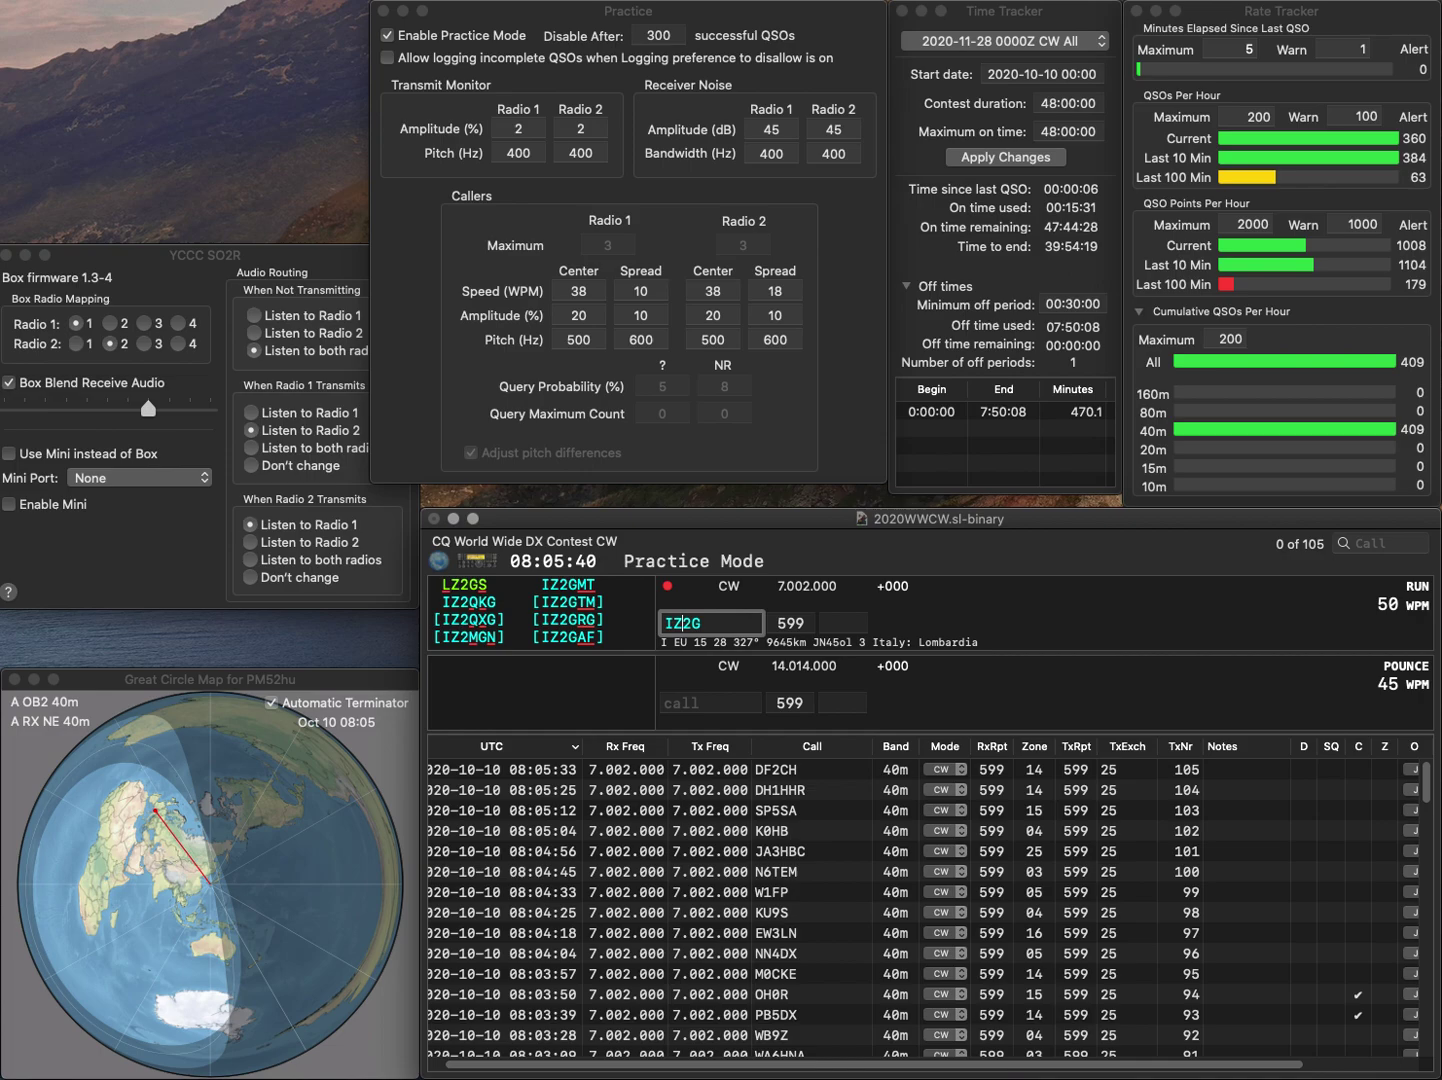
key(Delete)
text(3)
key(Right)
text(NZ)
key(BackSpace)
text(G)
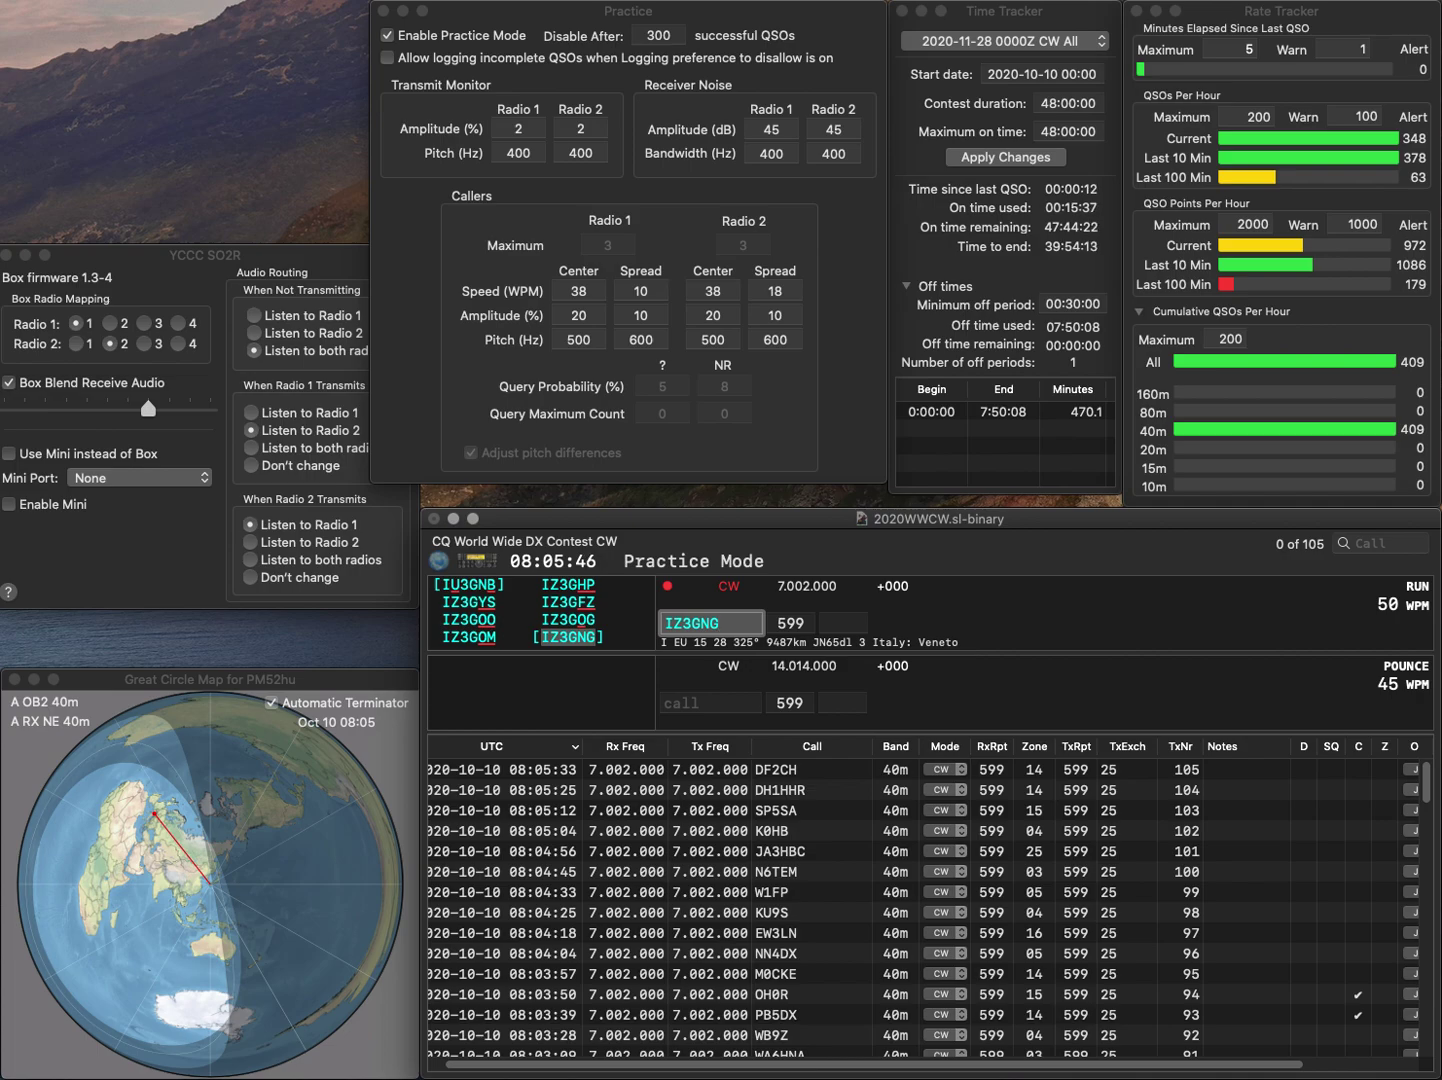
key(Return)
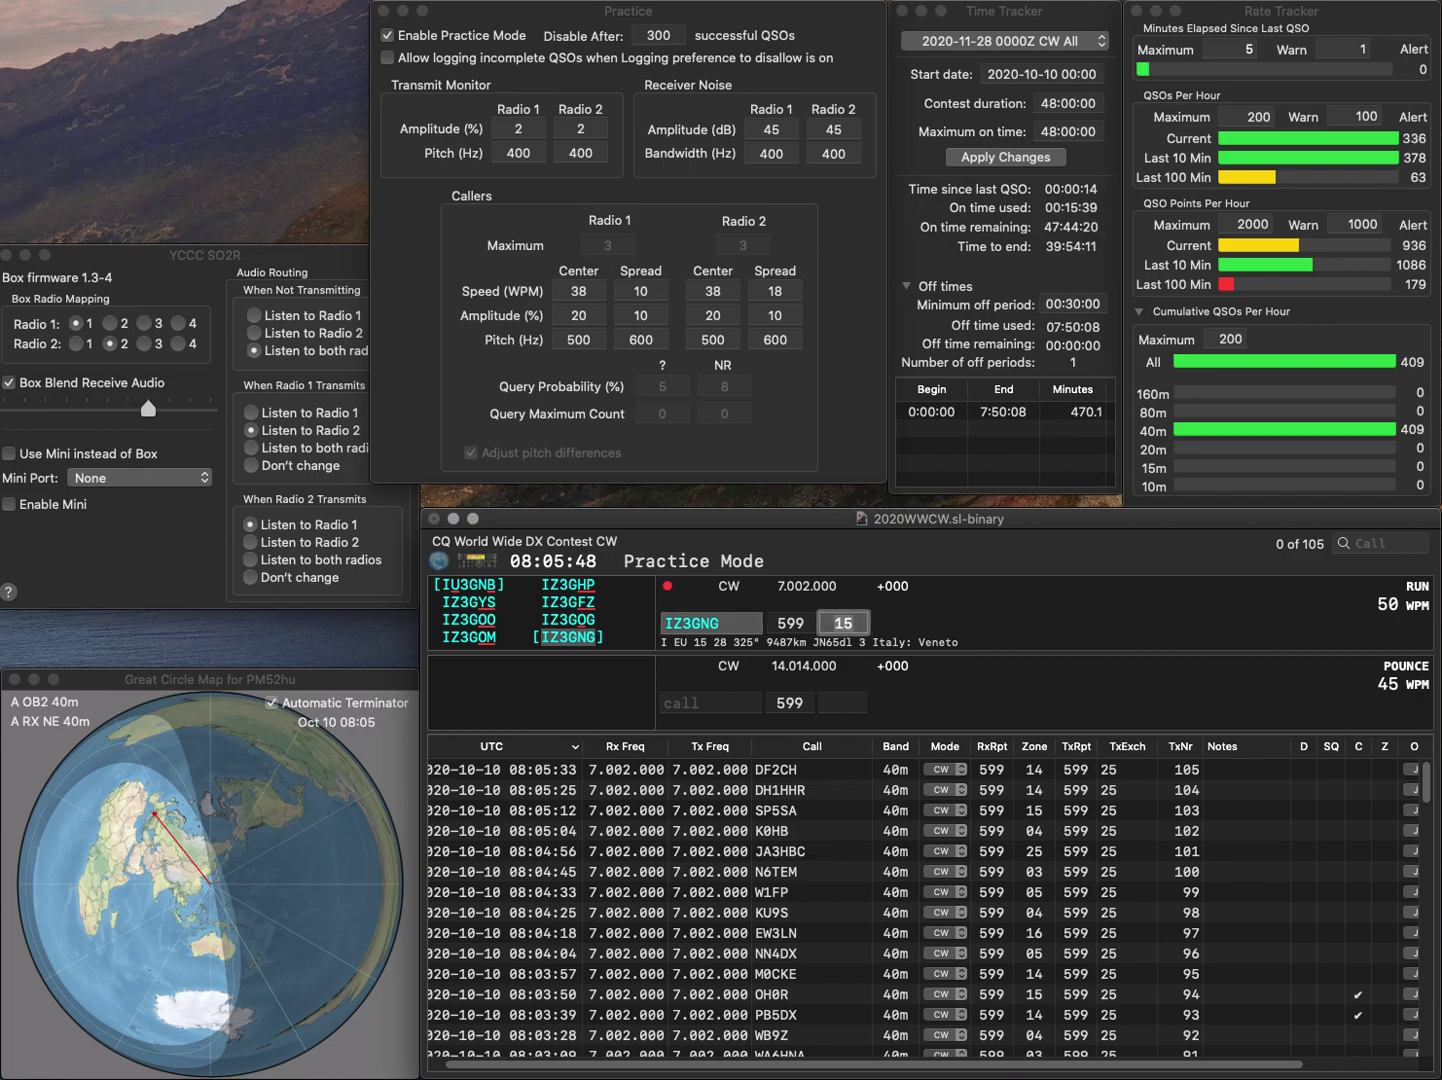
key(Return)
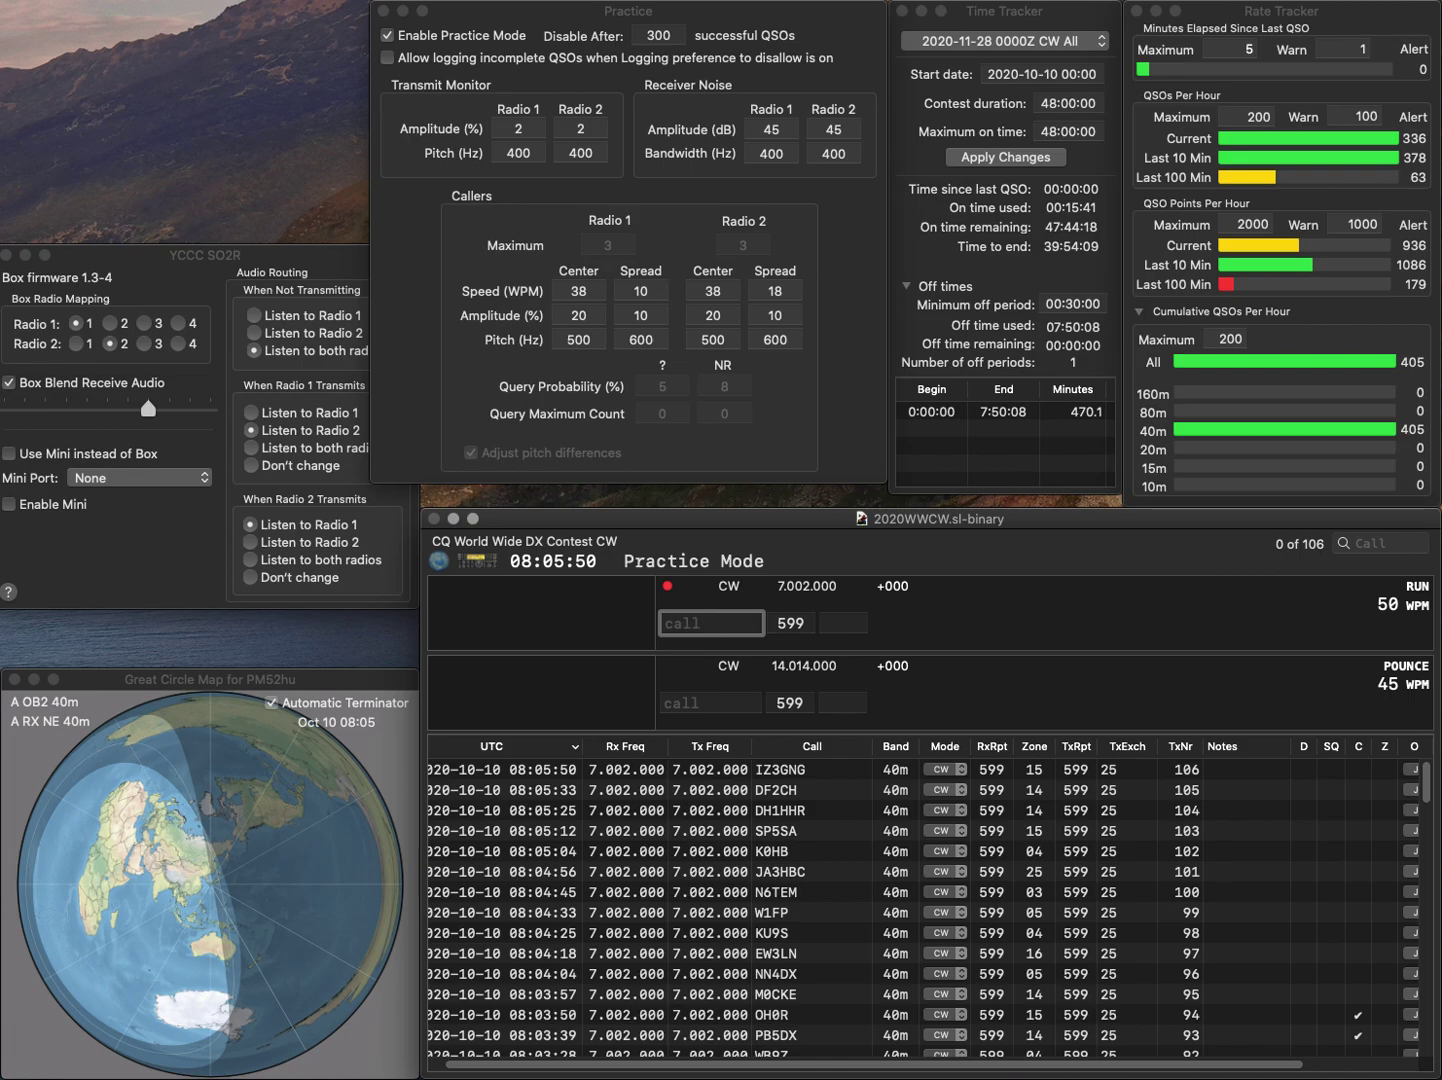
text(K4MGE)
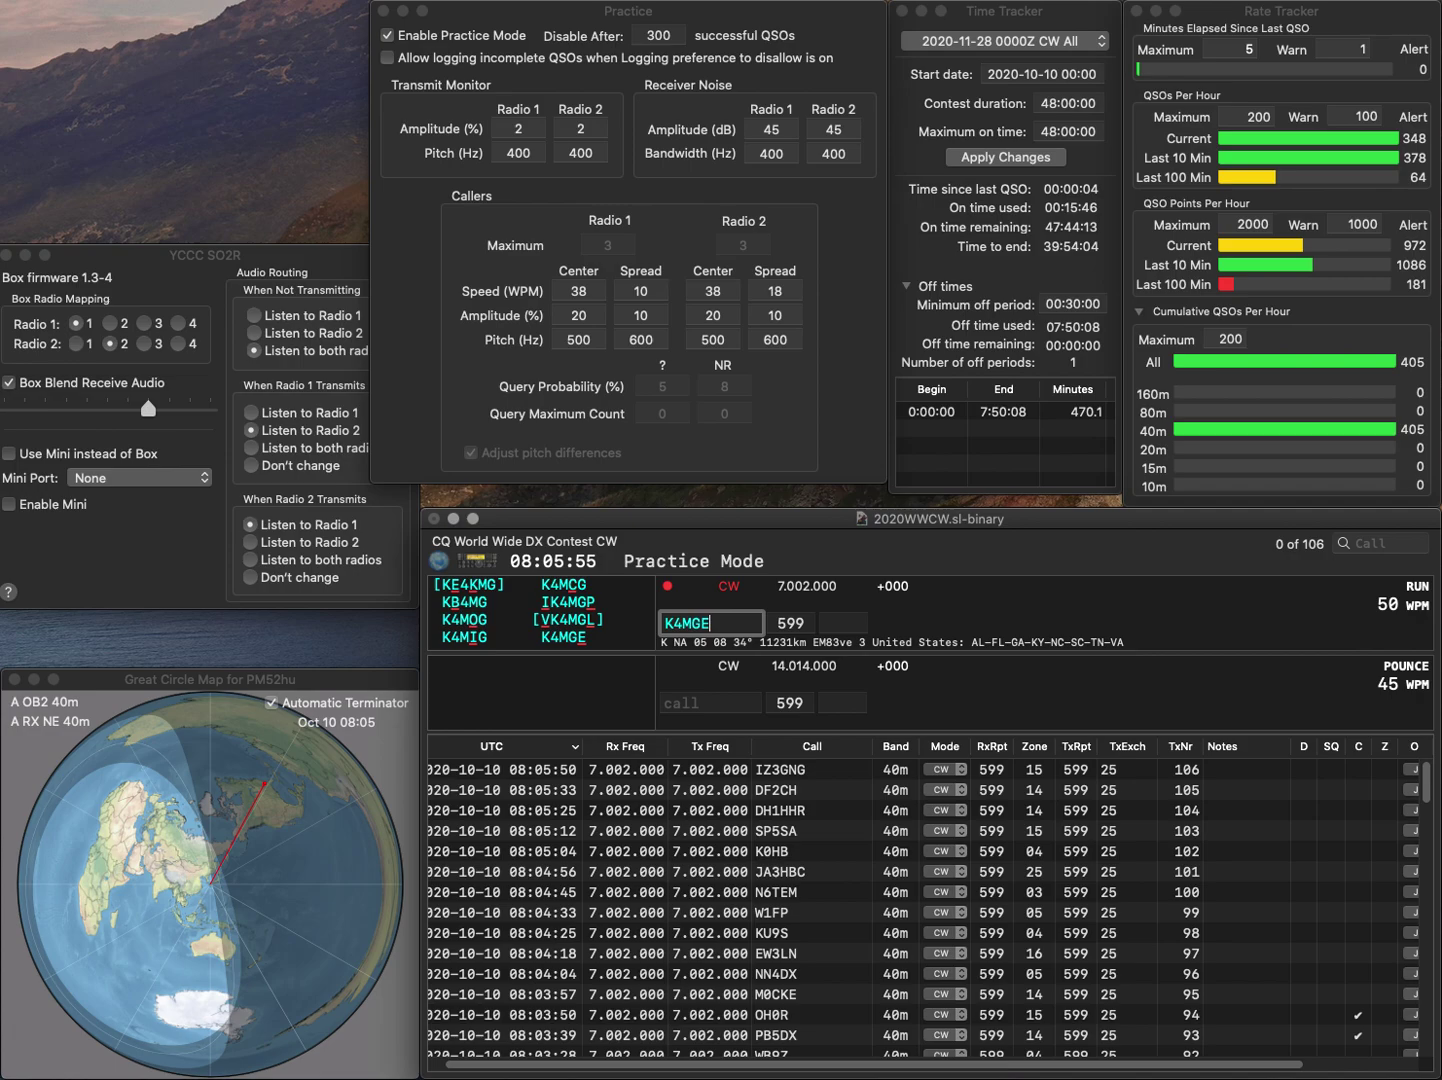
key(Return)
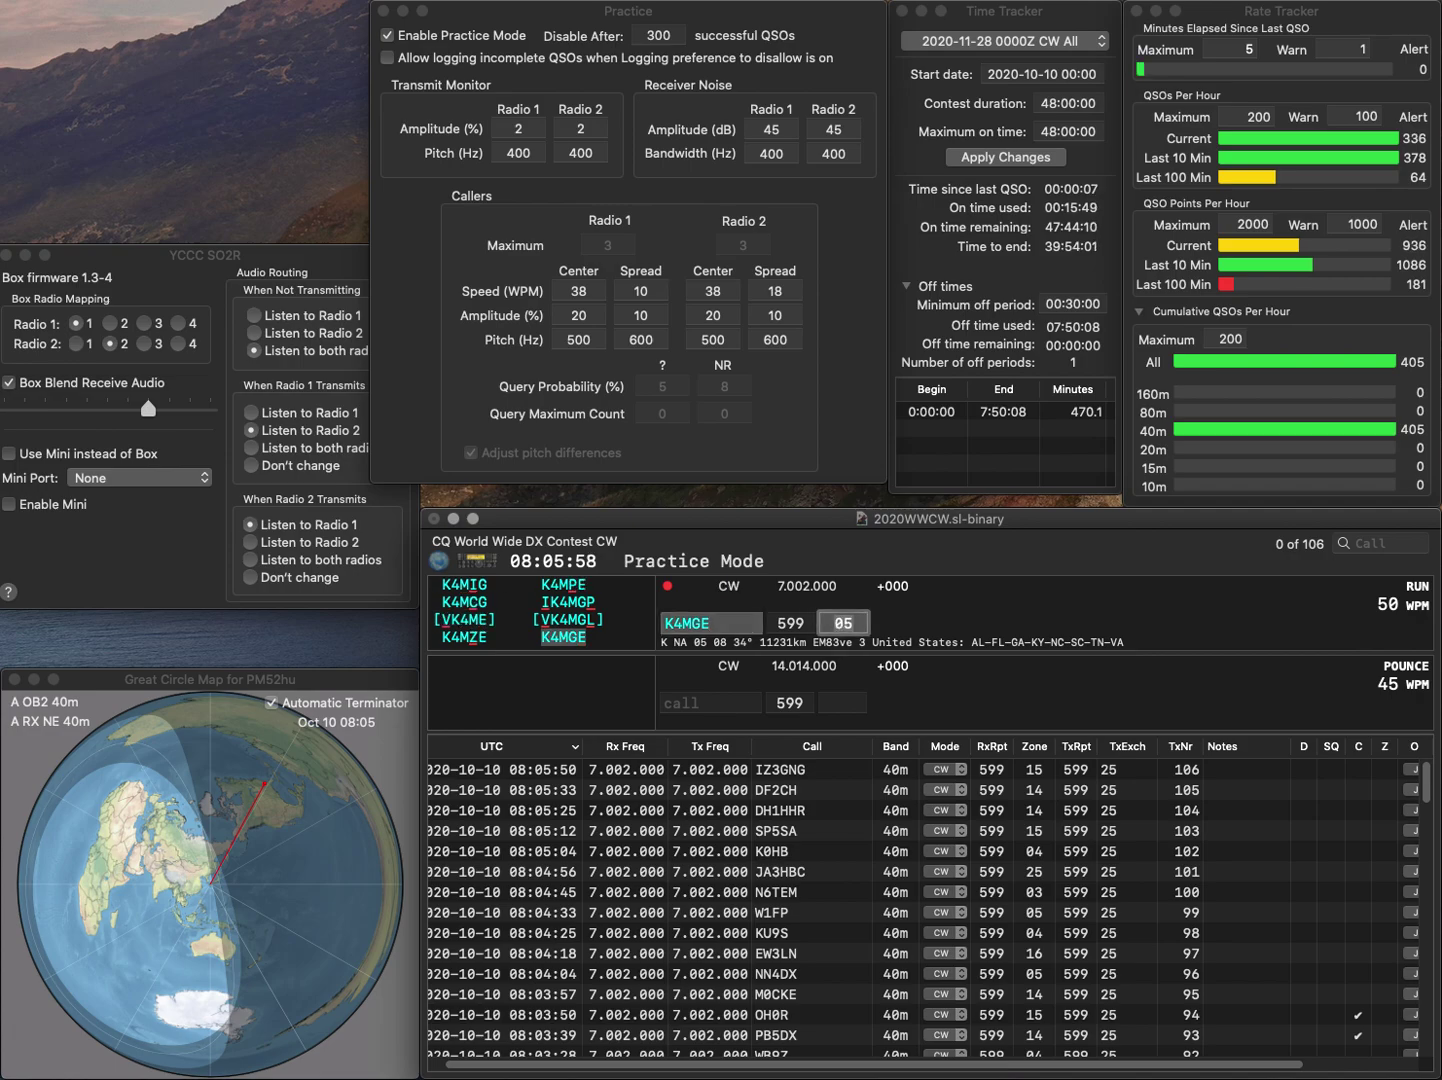
key(Return)
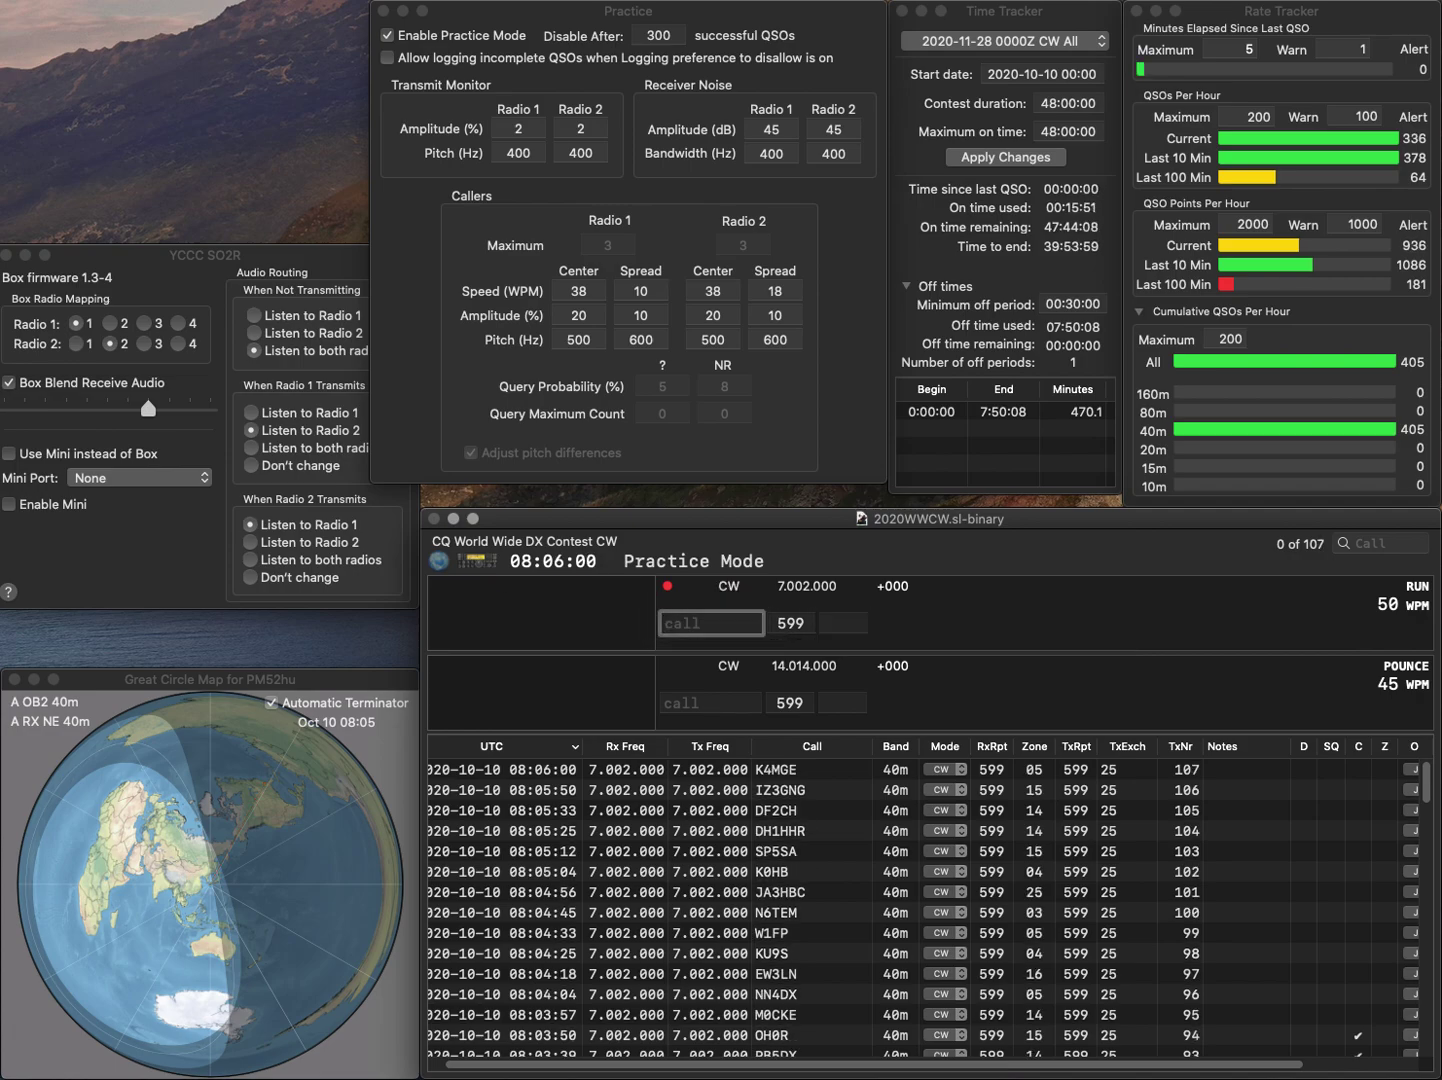
text(LC0C)
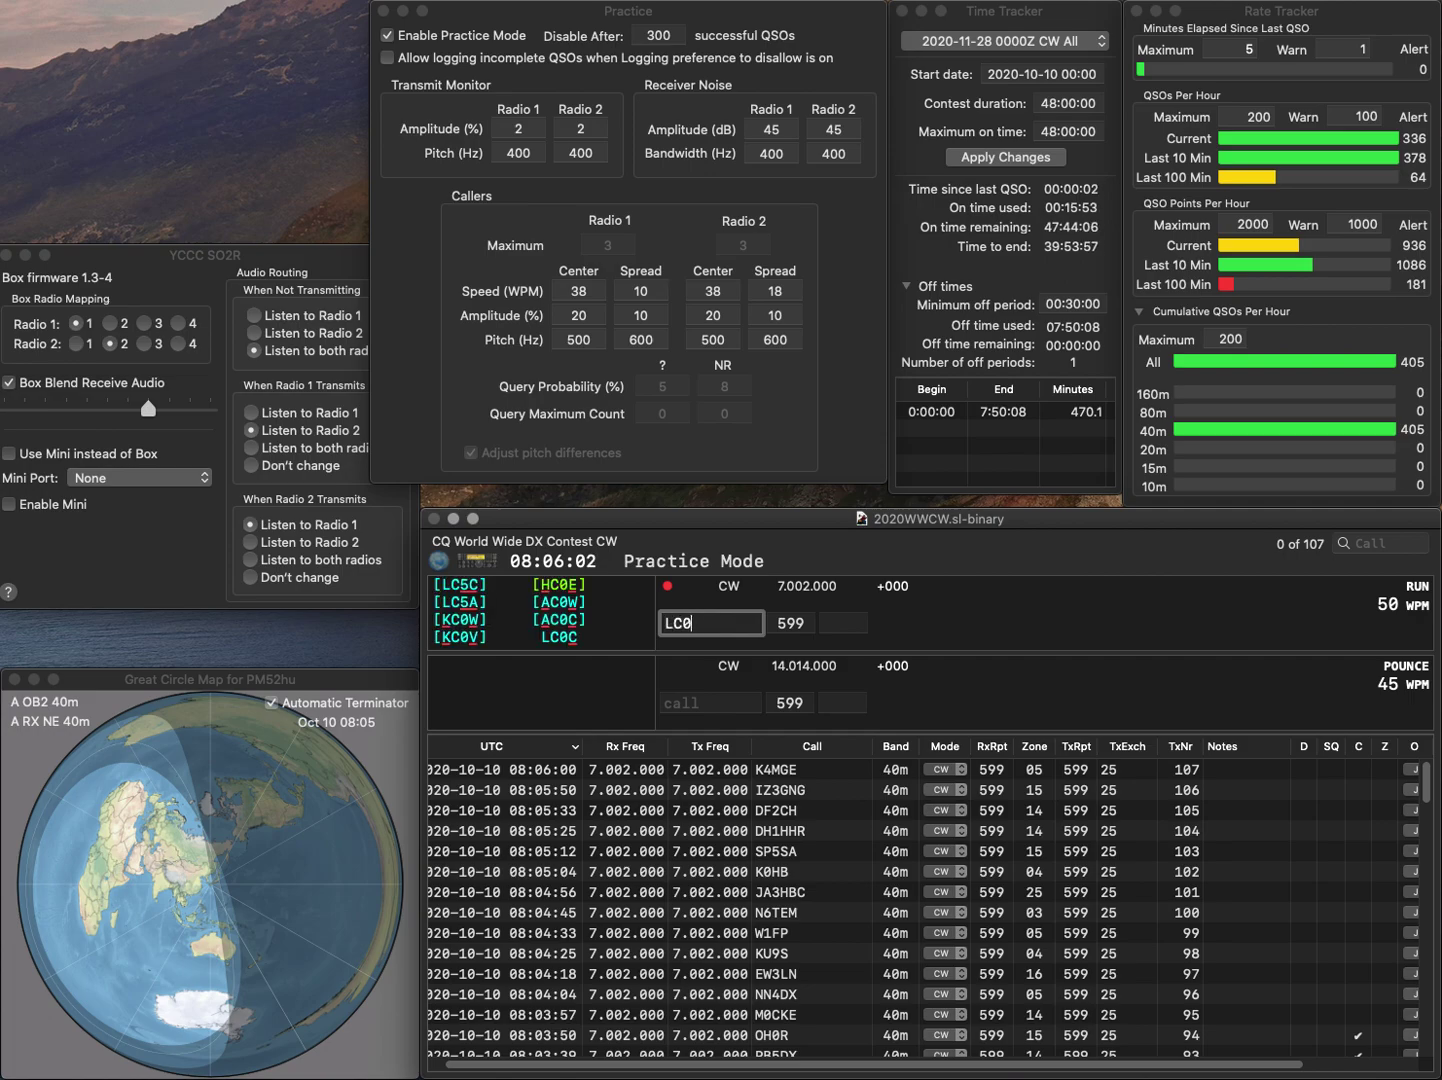
key(Return)
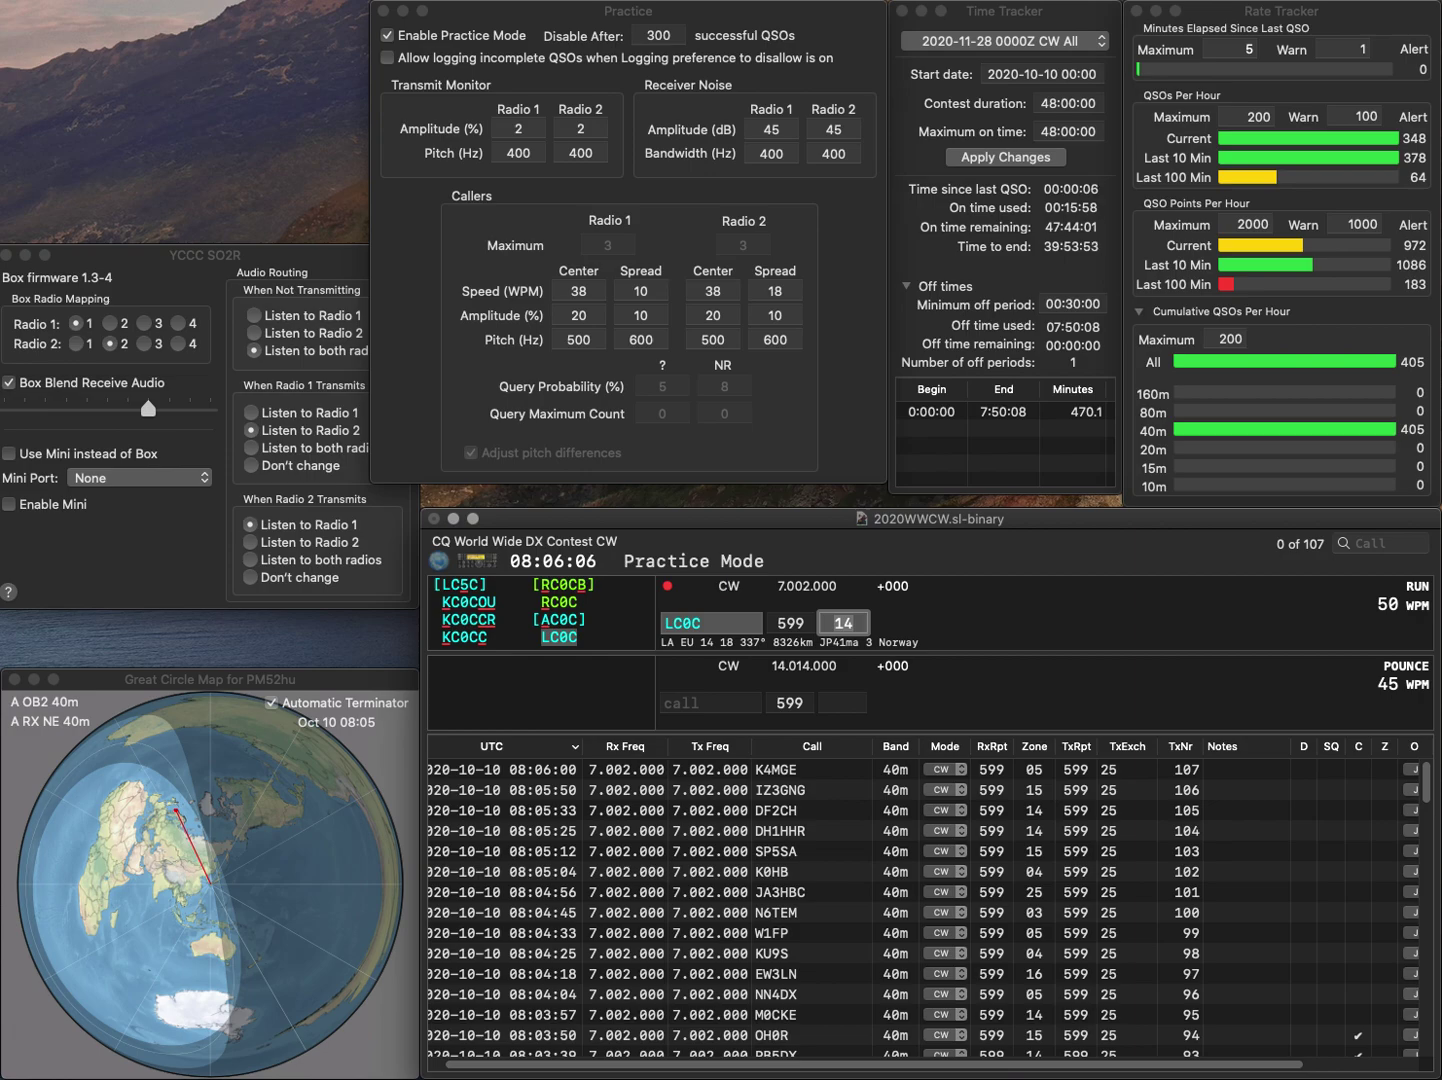
key(Return)
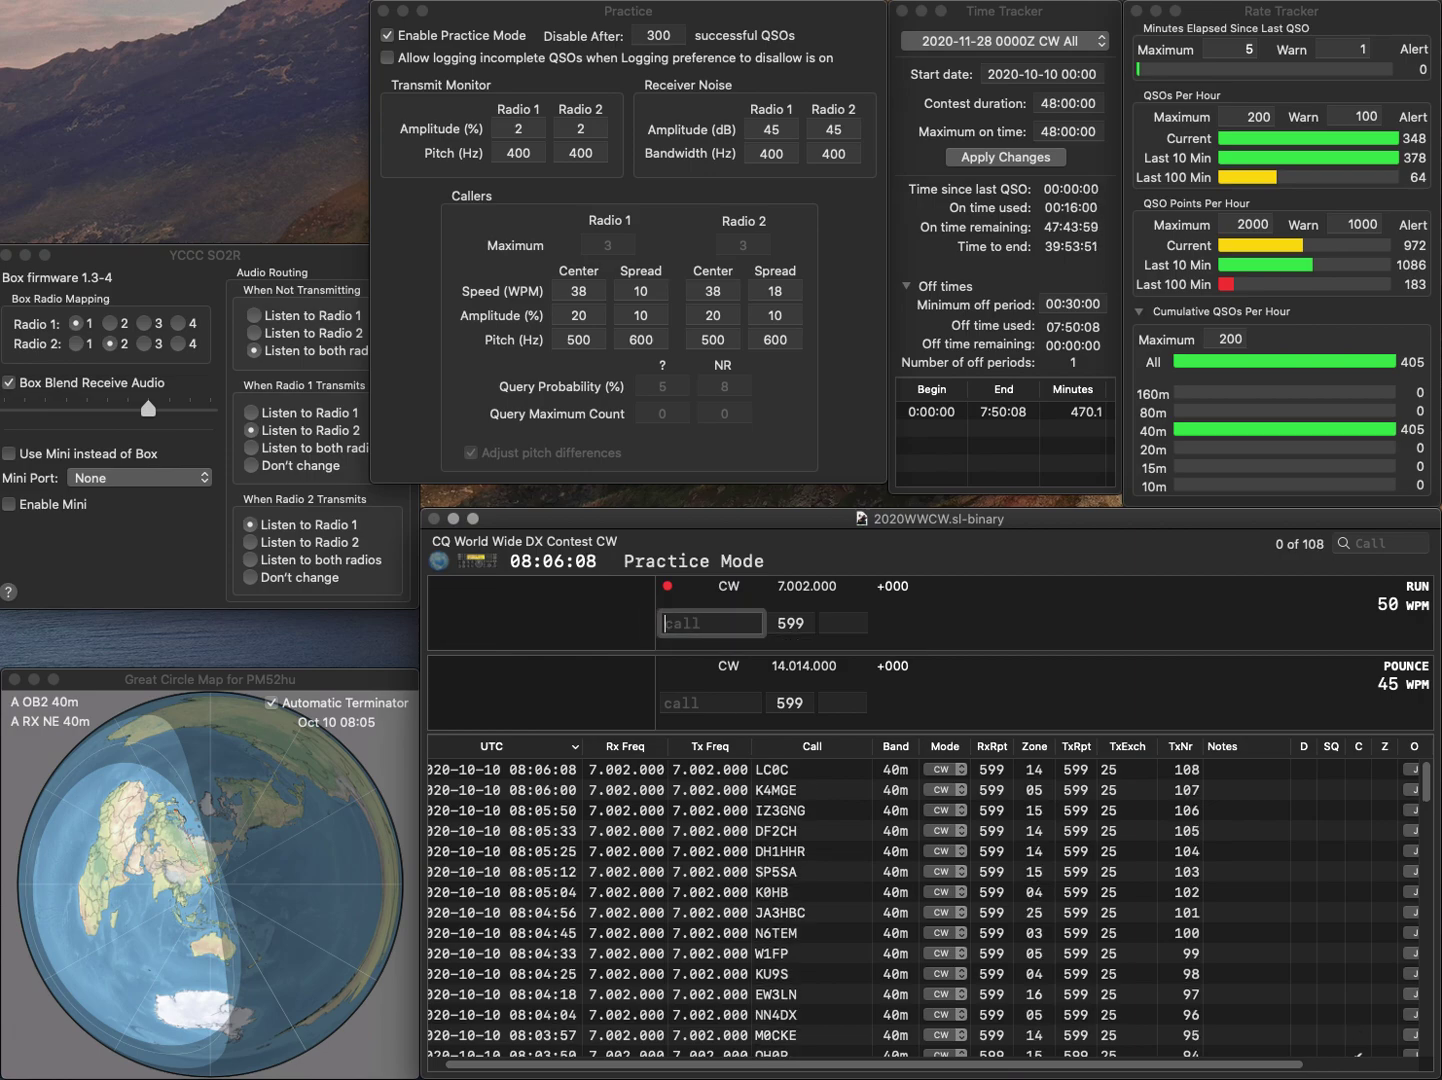
text(IZ5CML)
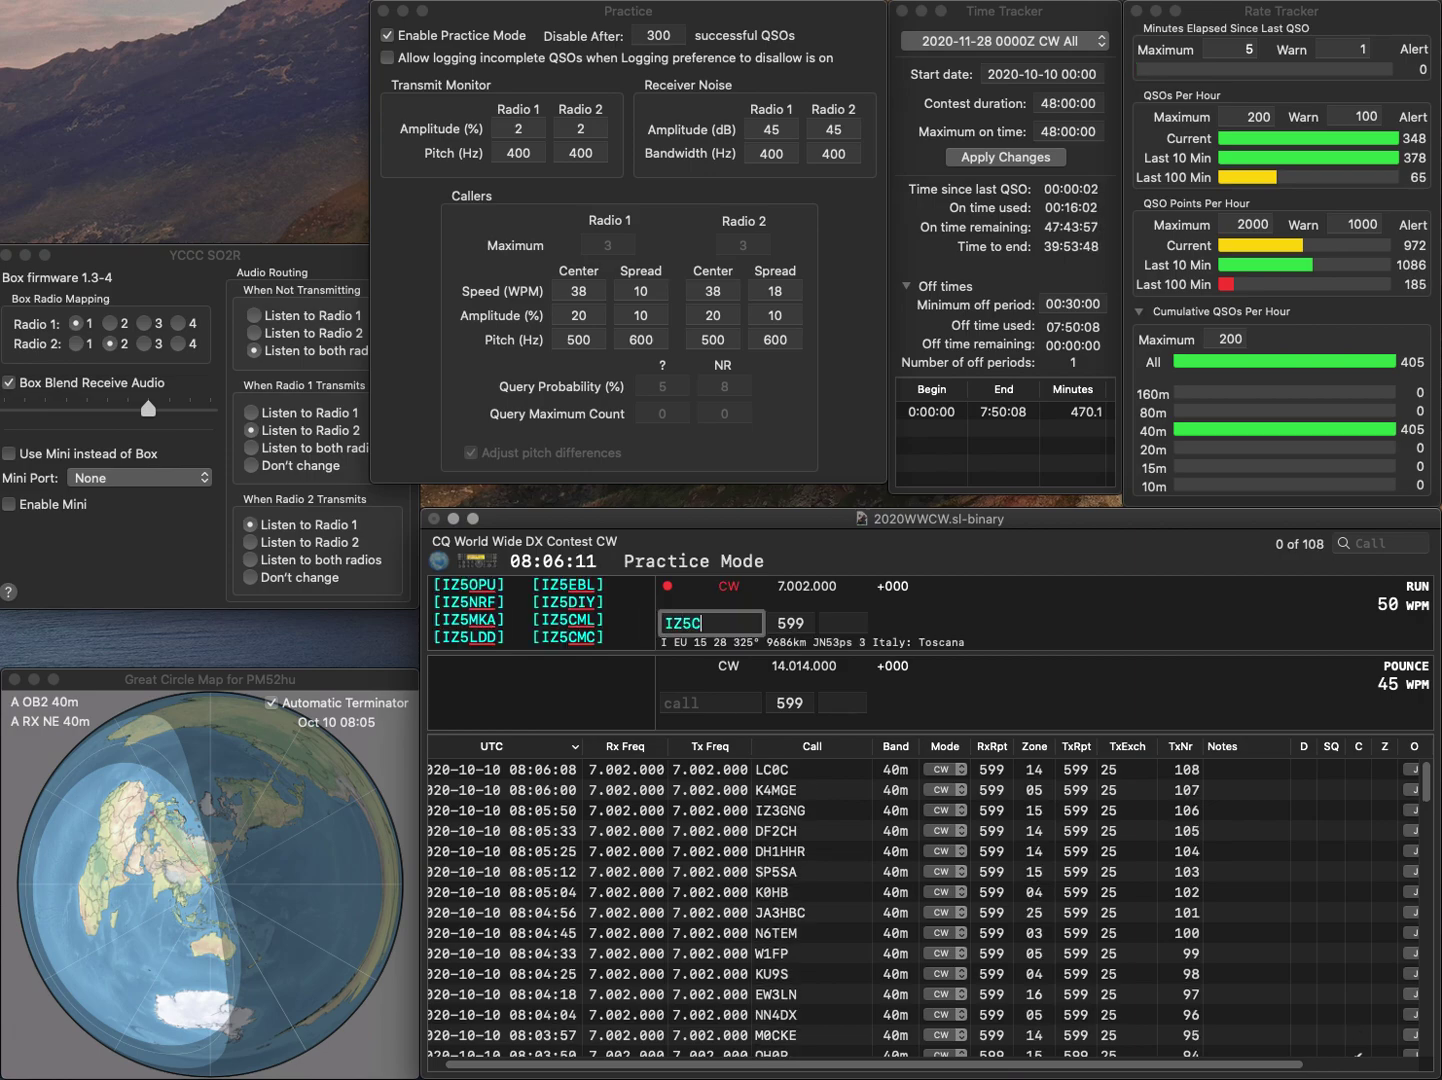
key(Return)
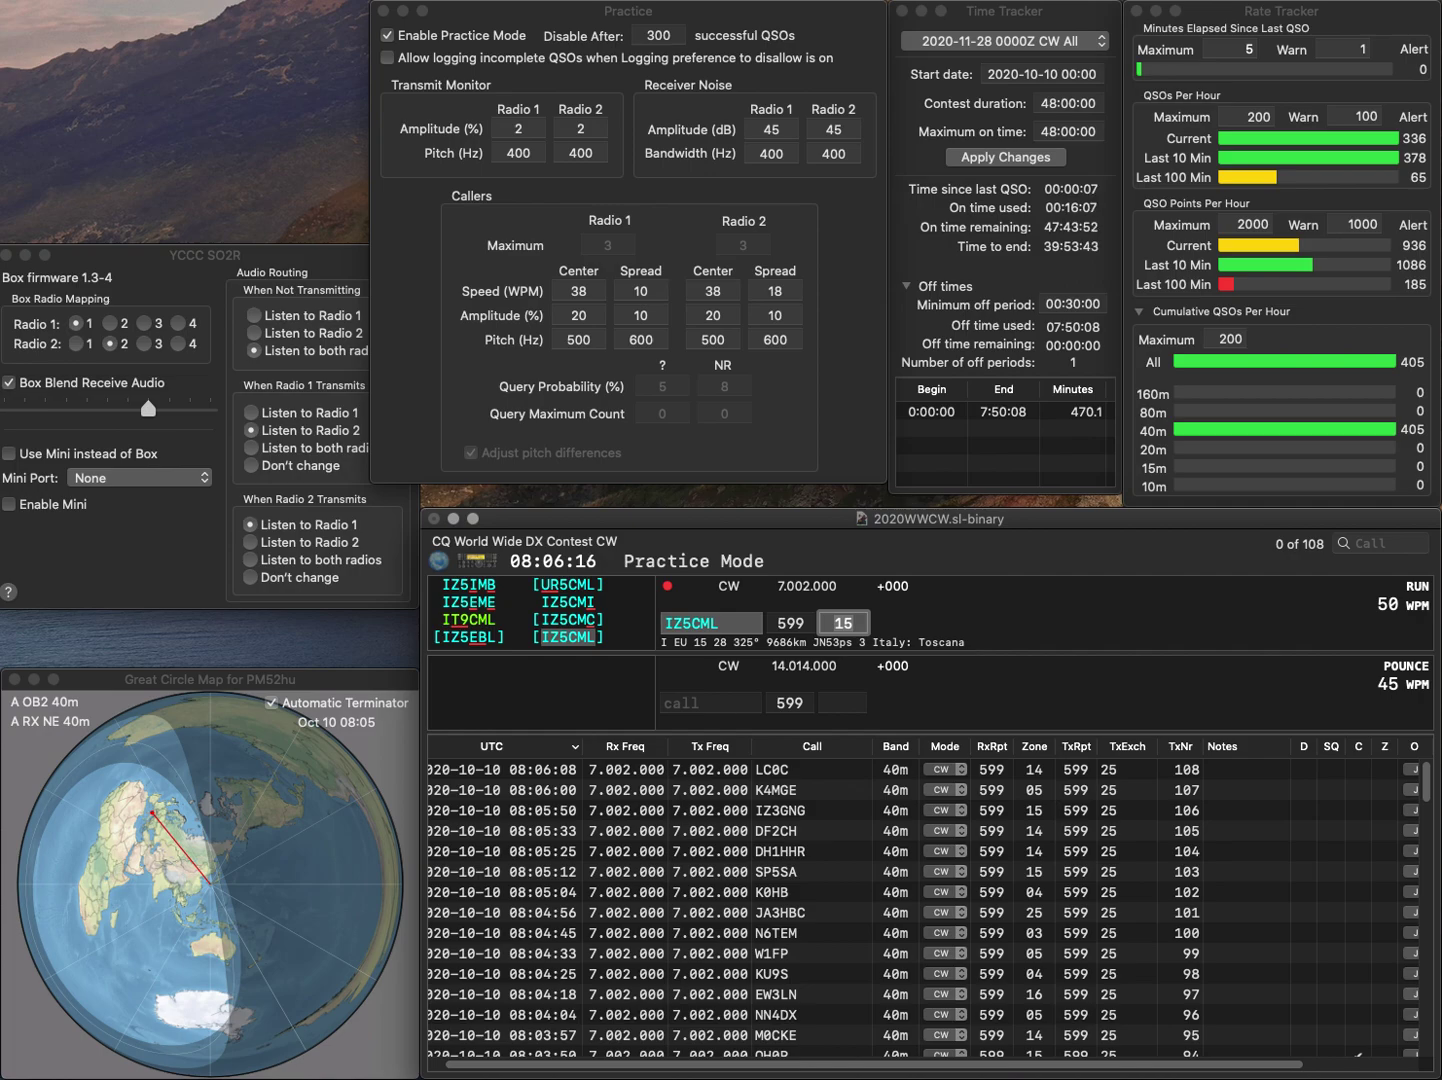
key(Return)
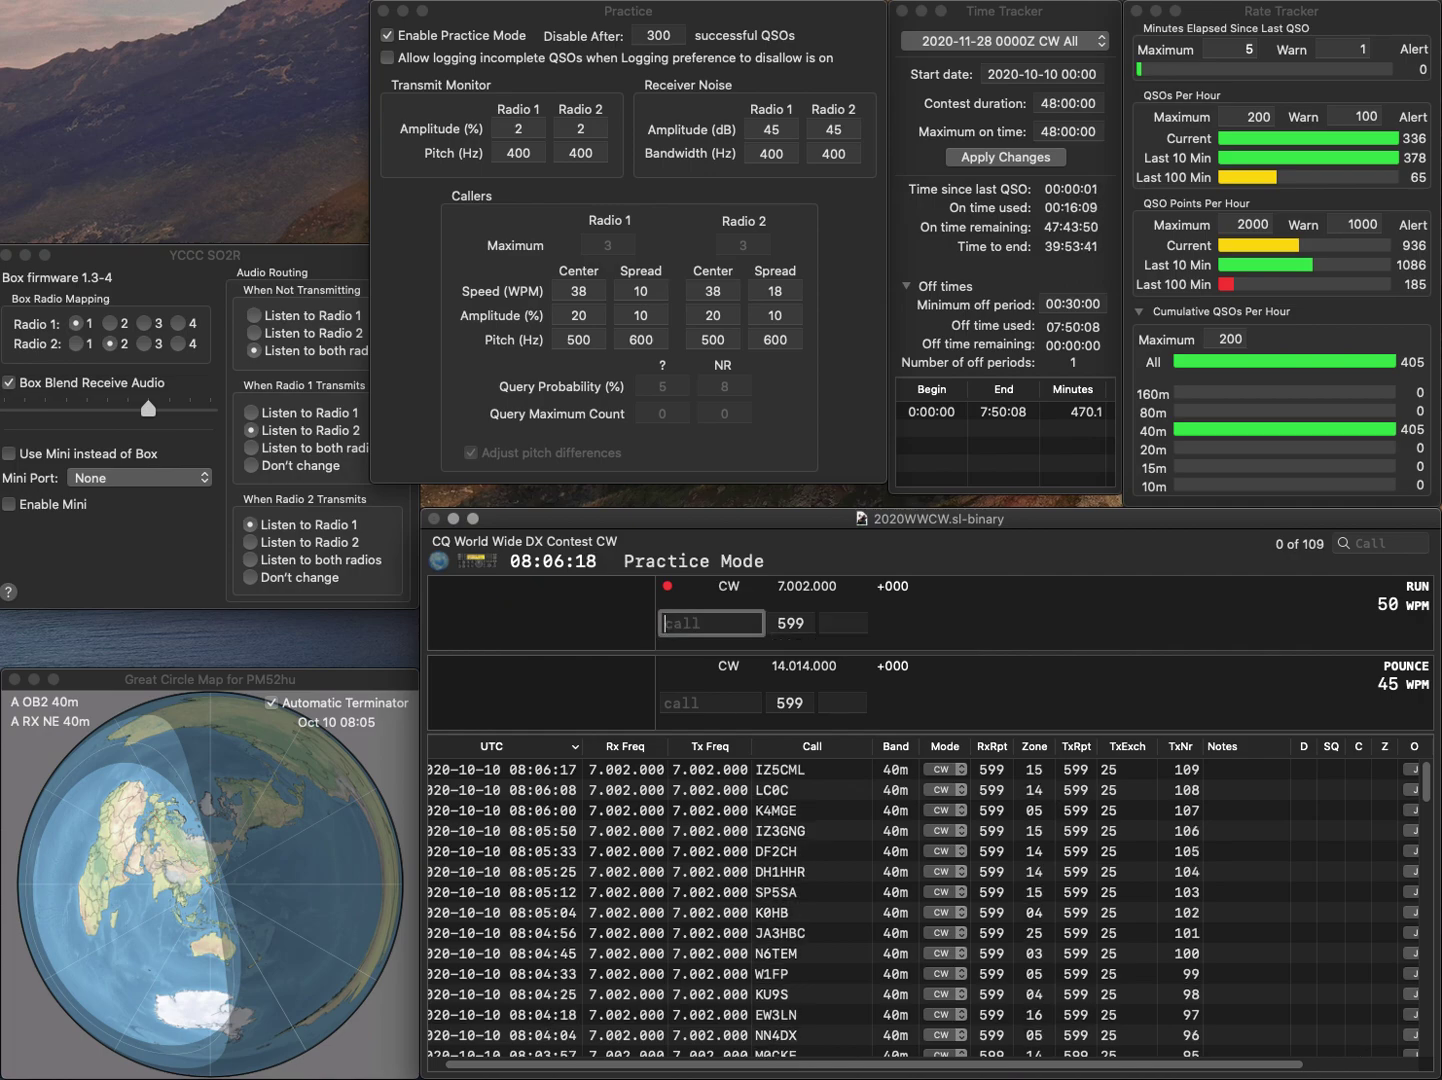
text(O)
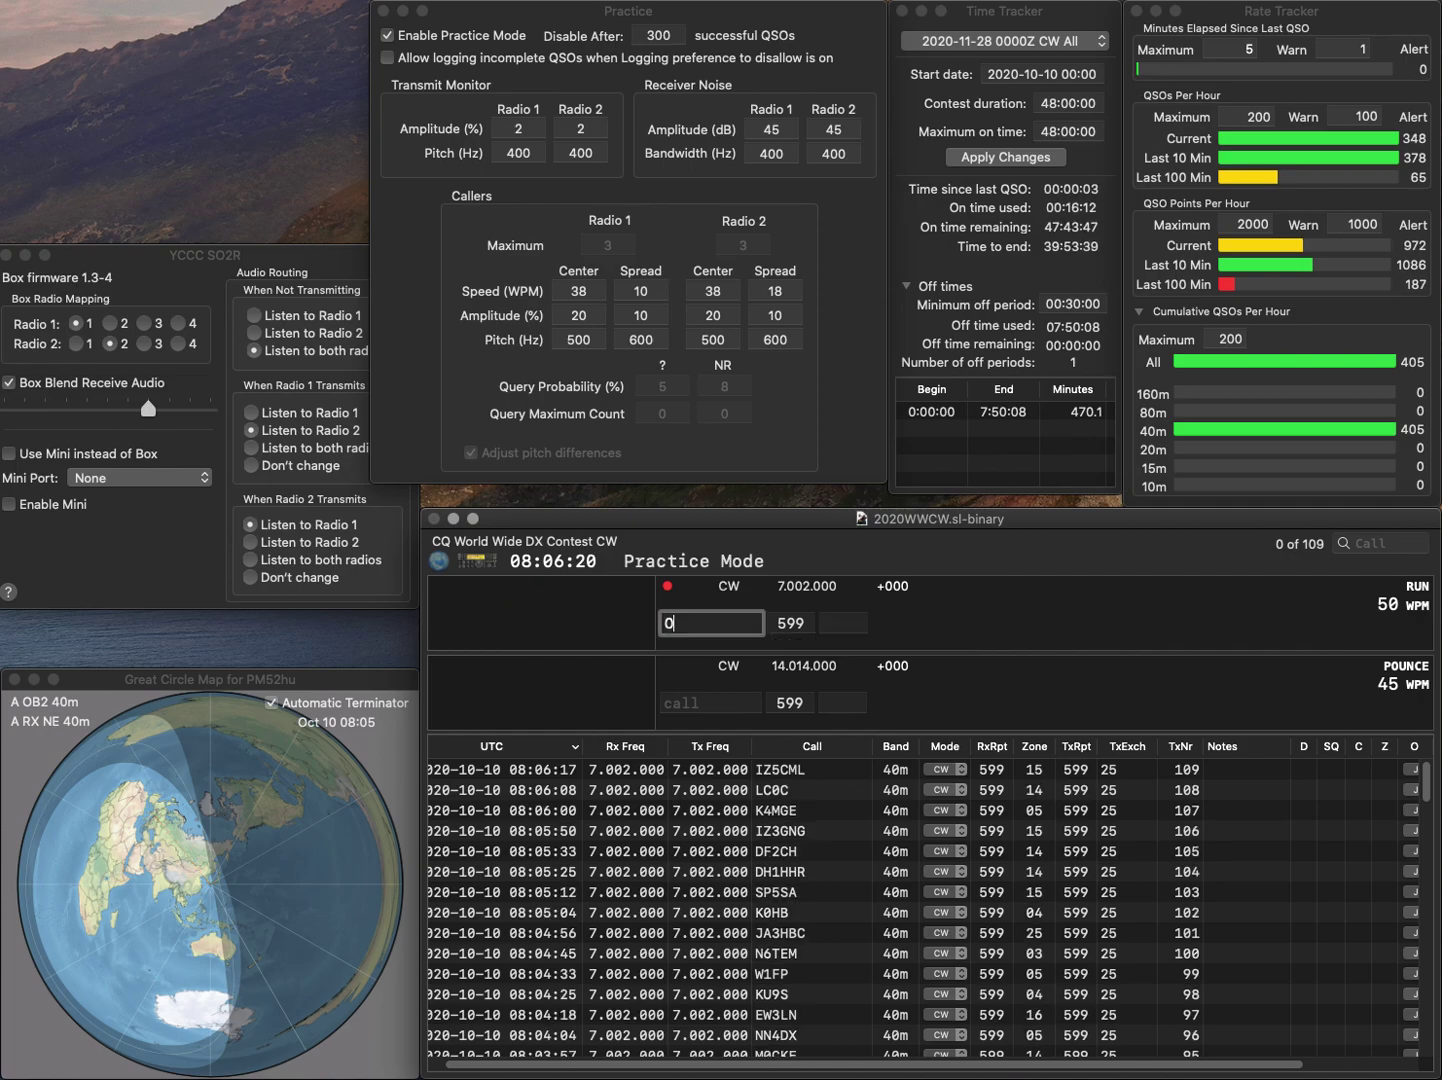
text(E)
key(BackSpace)
text(X)
click(665, 623)
text(DK1)
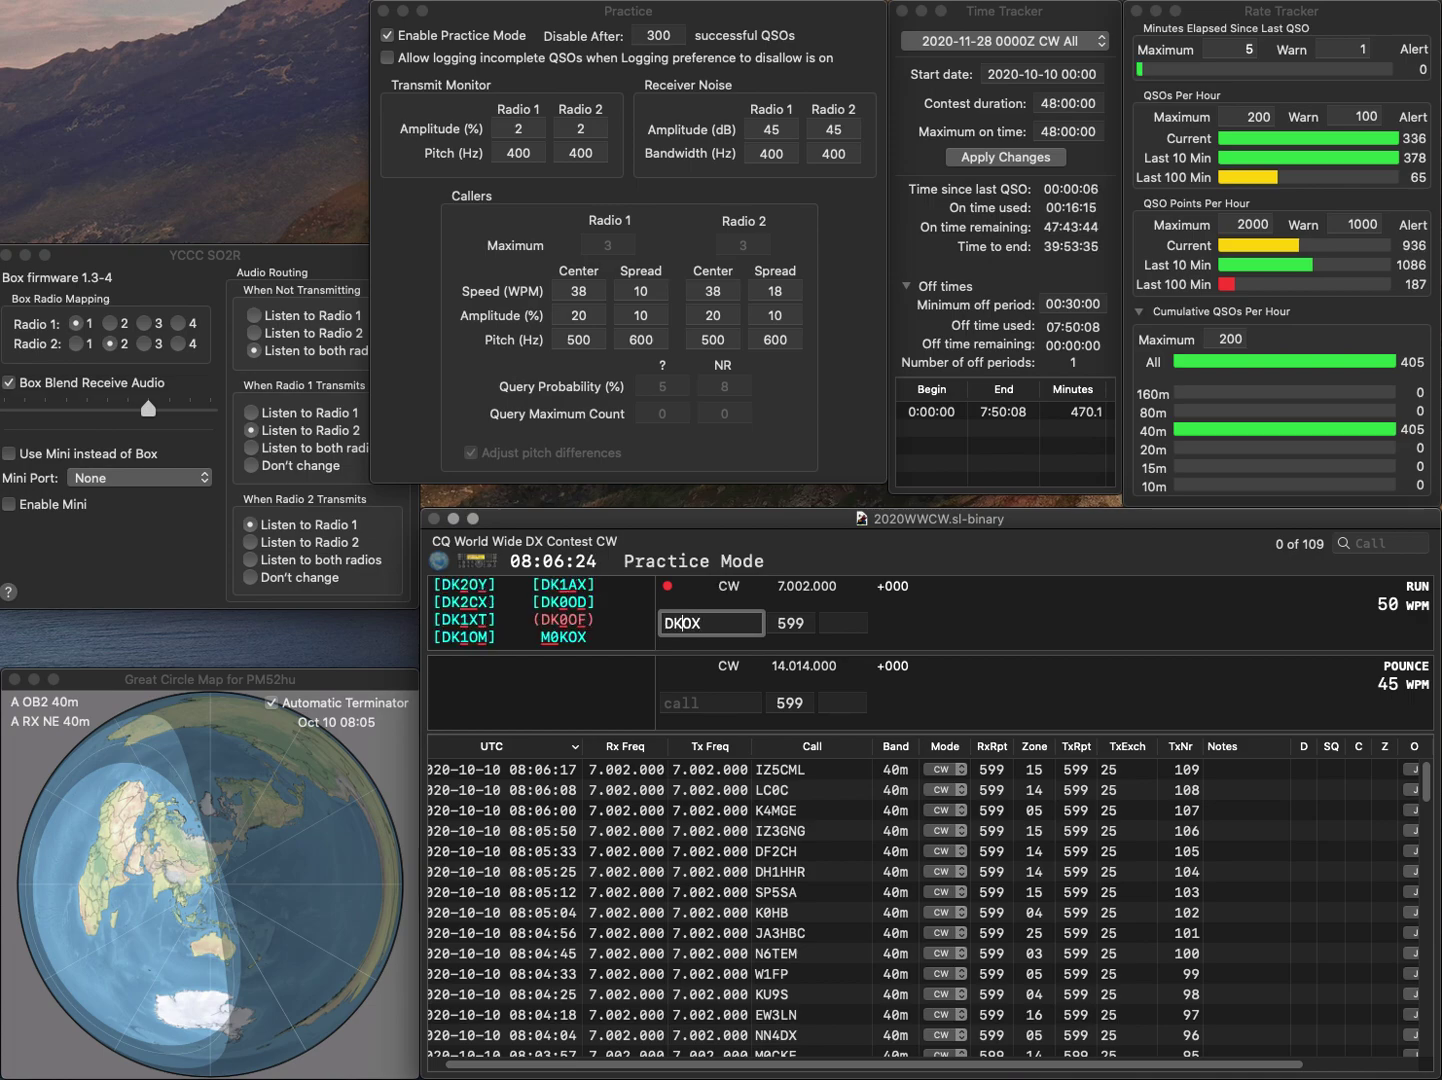
text(MA)
key(Delete)
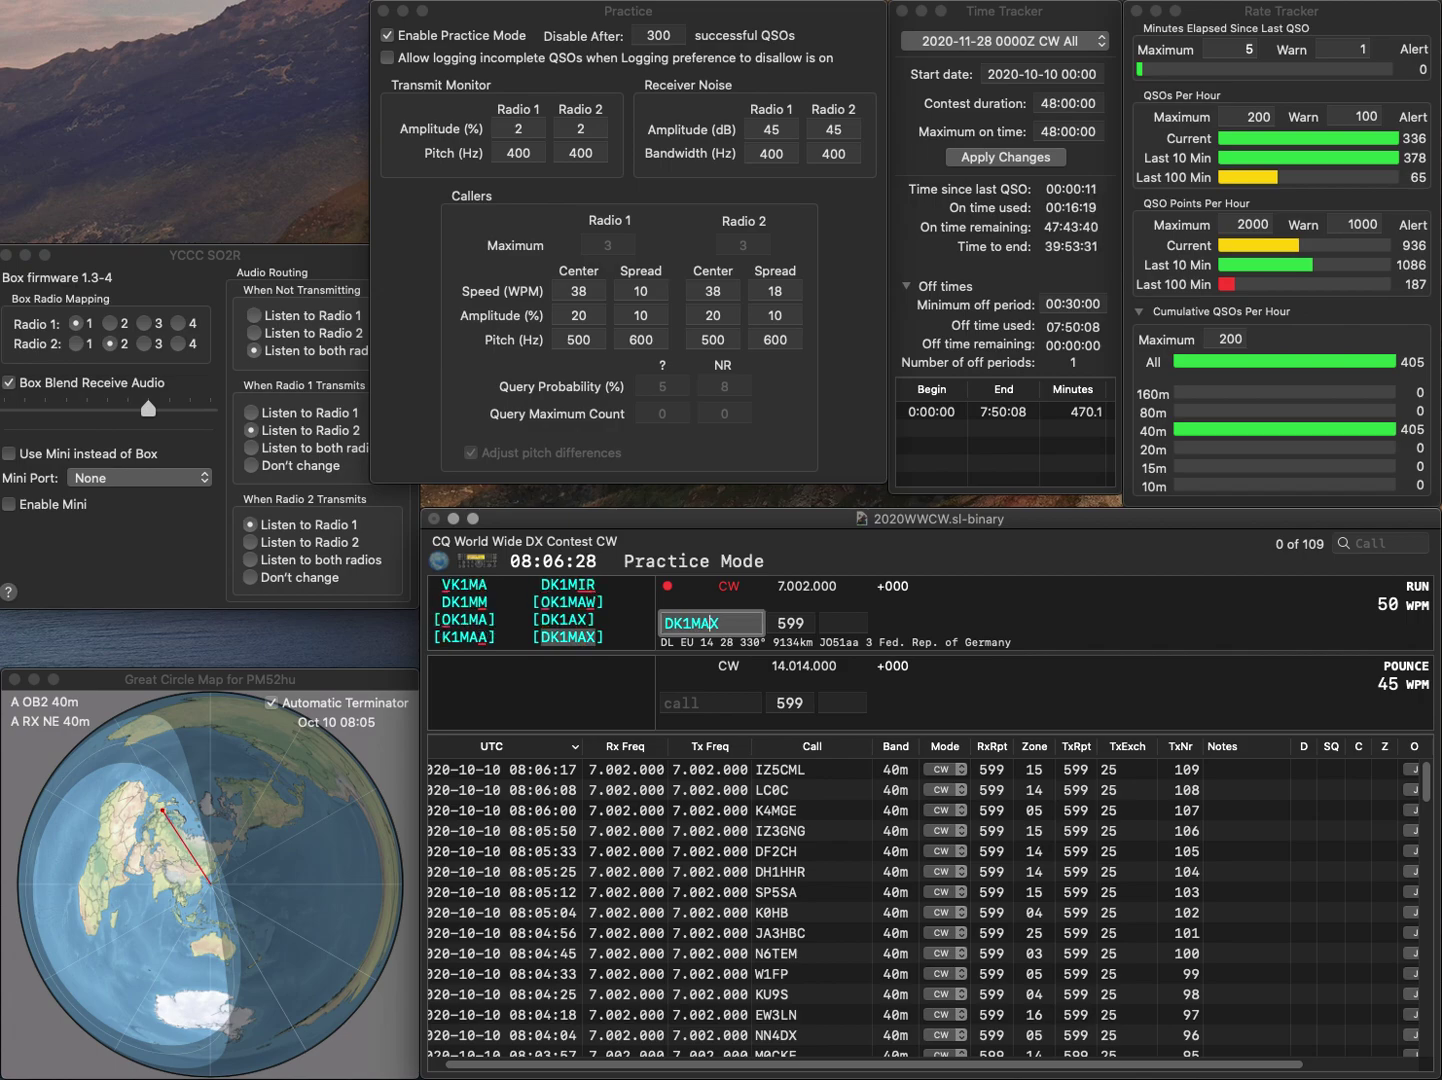
key(Tab)
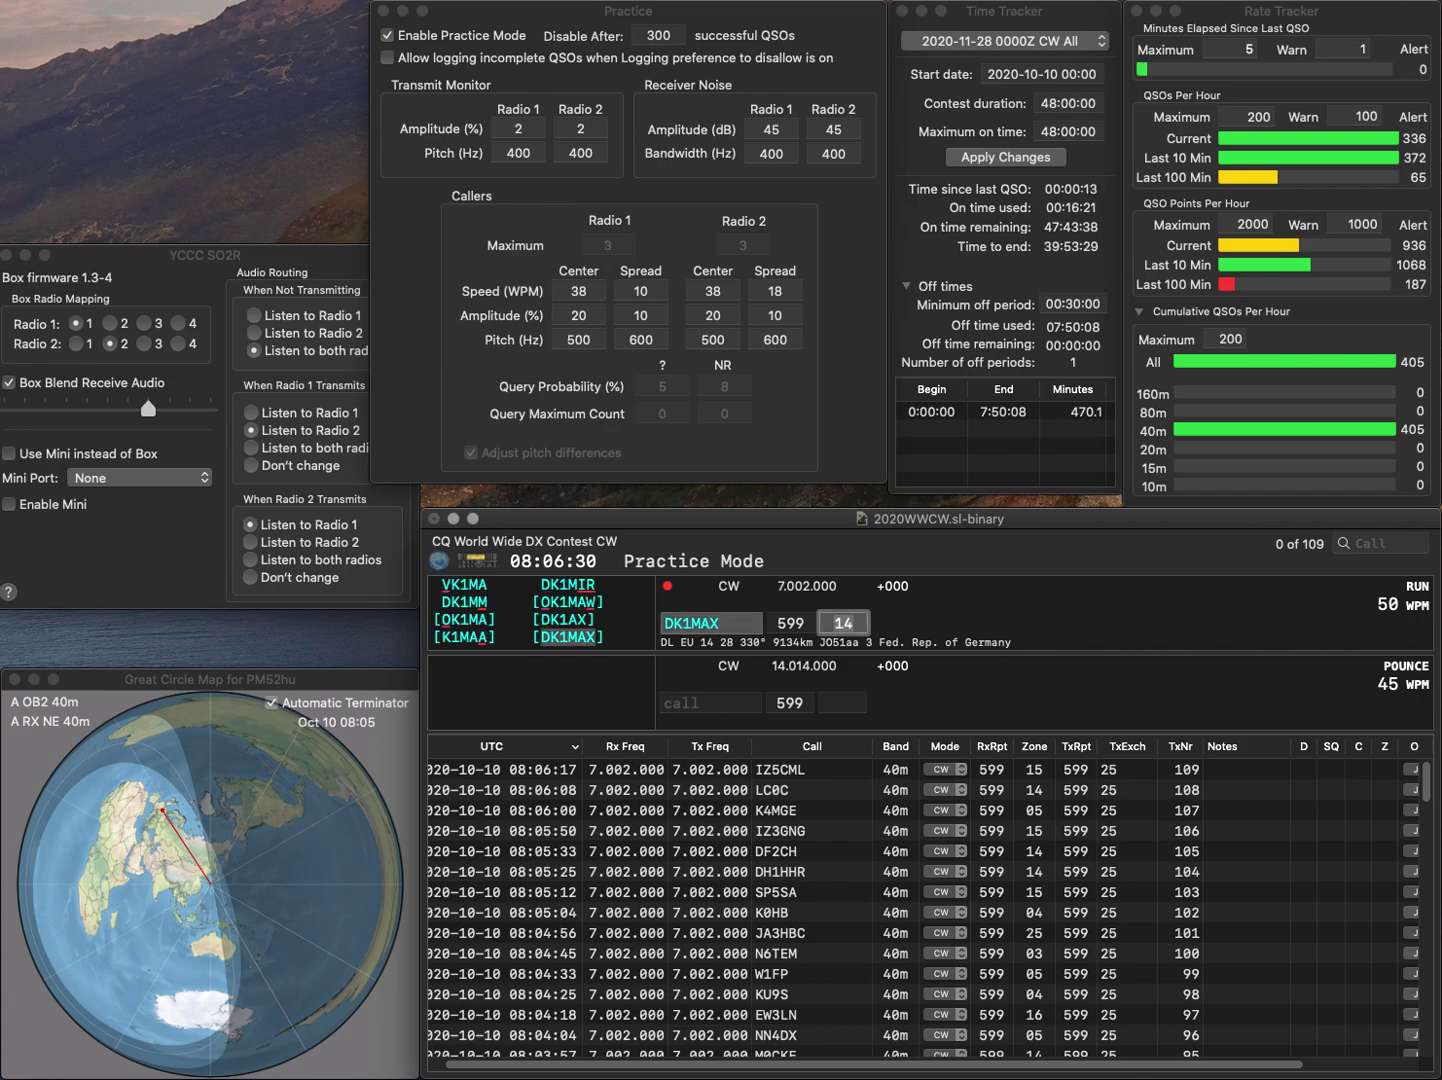
key(Return)
text(N7EKD)
key(Tab)
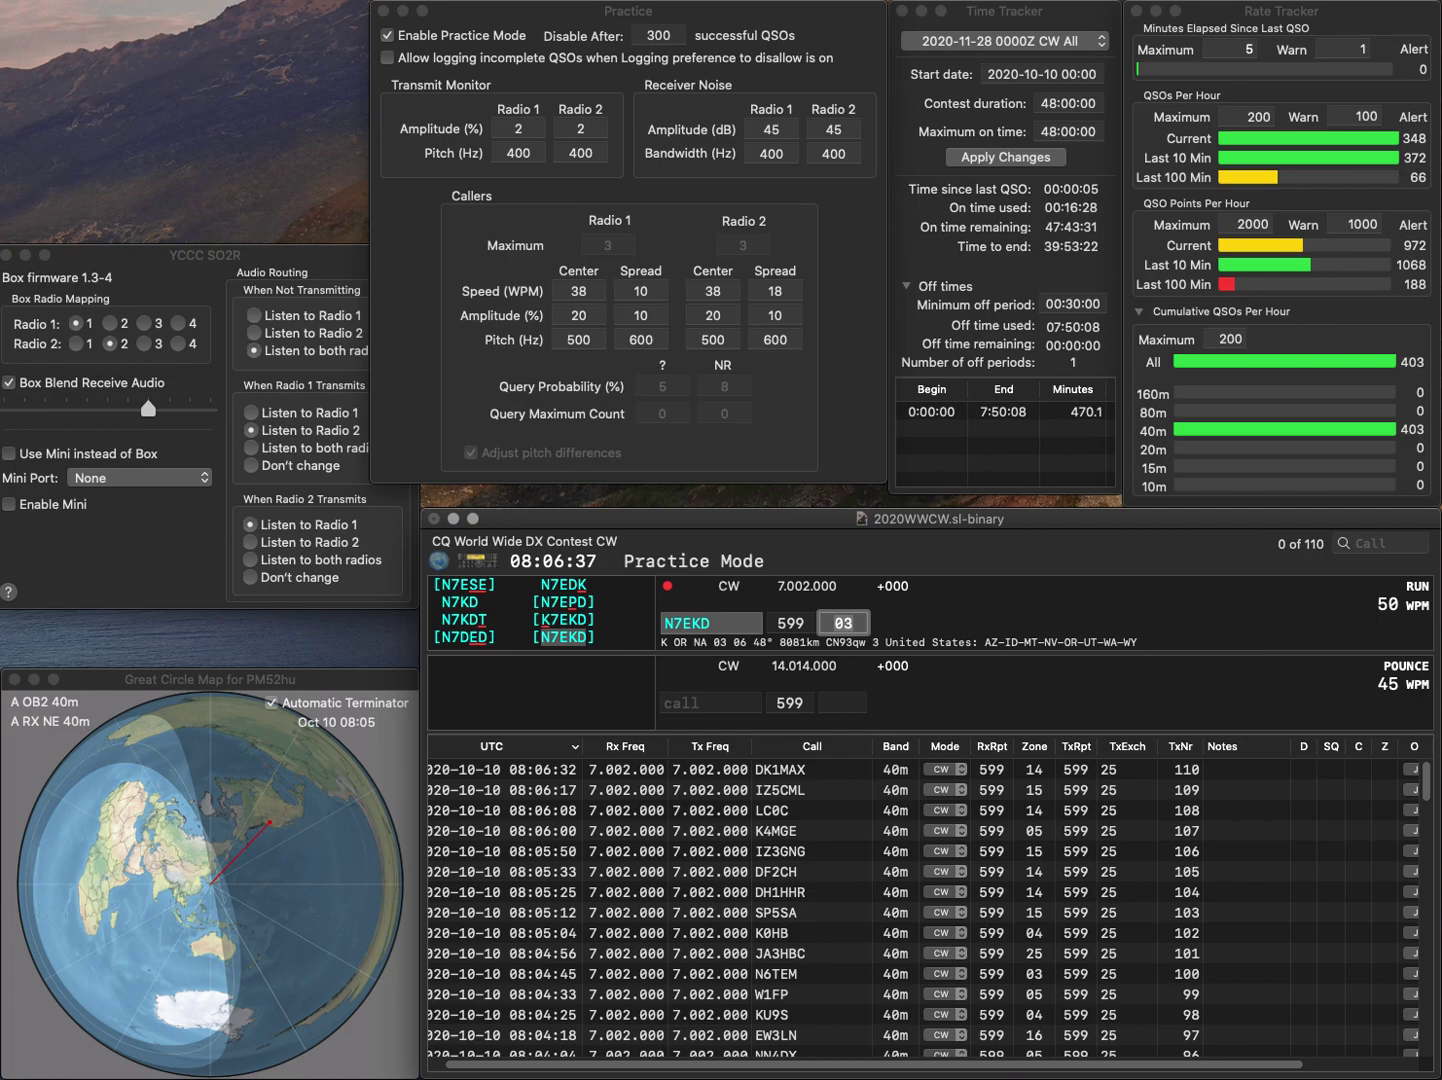
key(Return)
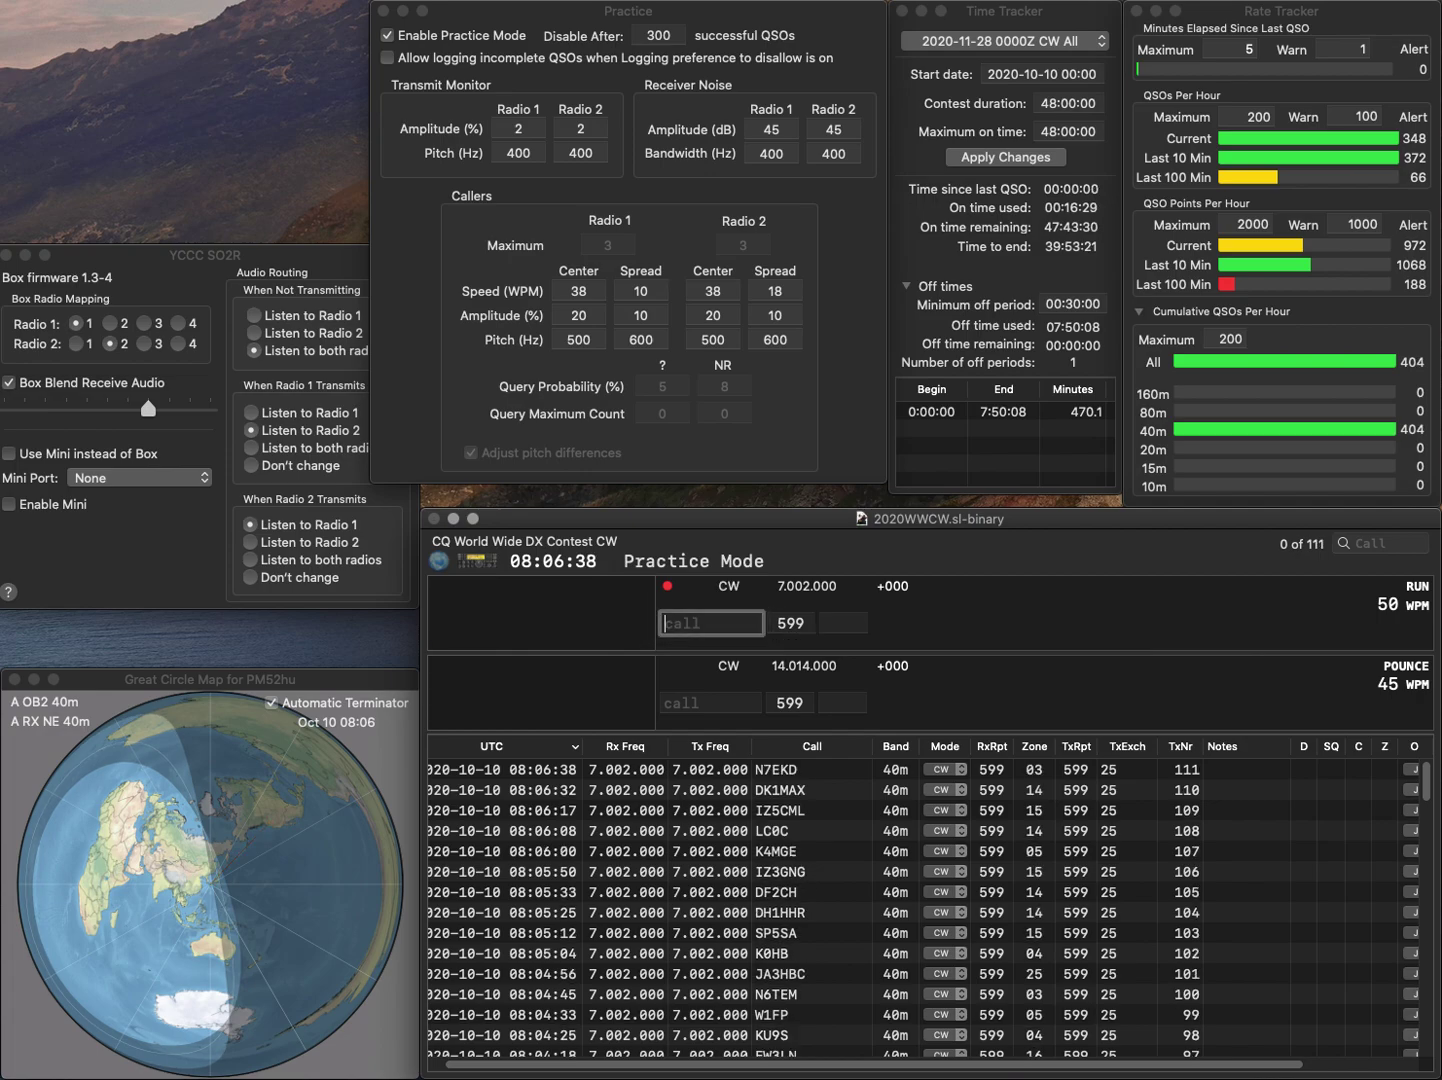
text(W1CCE)
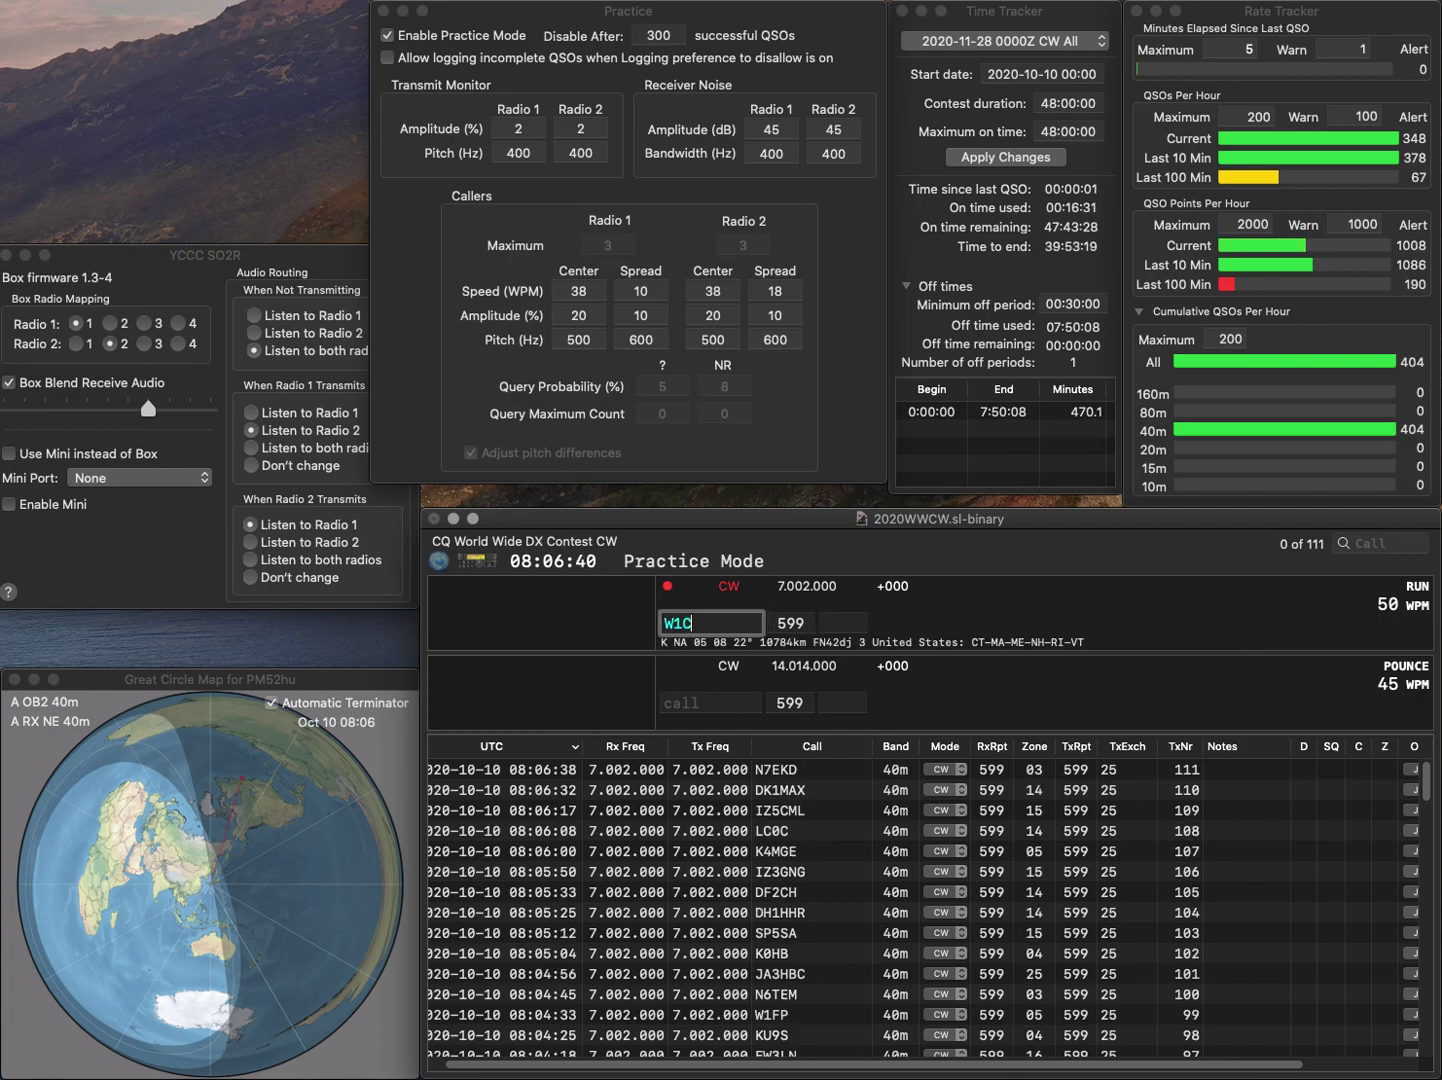
key(Return)
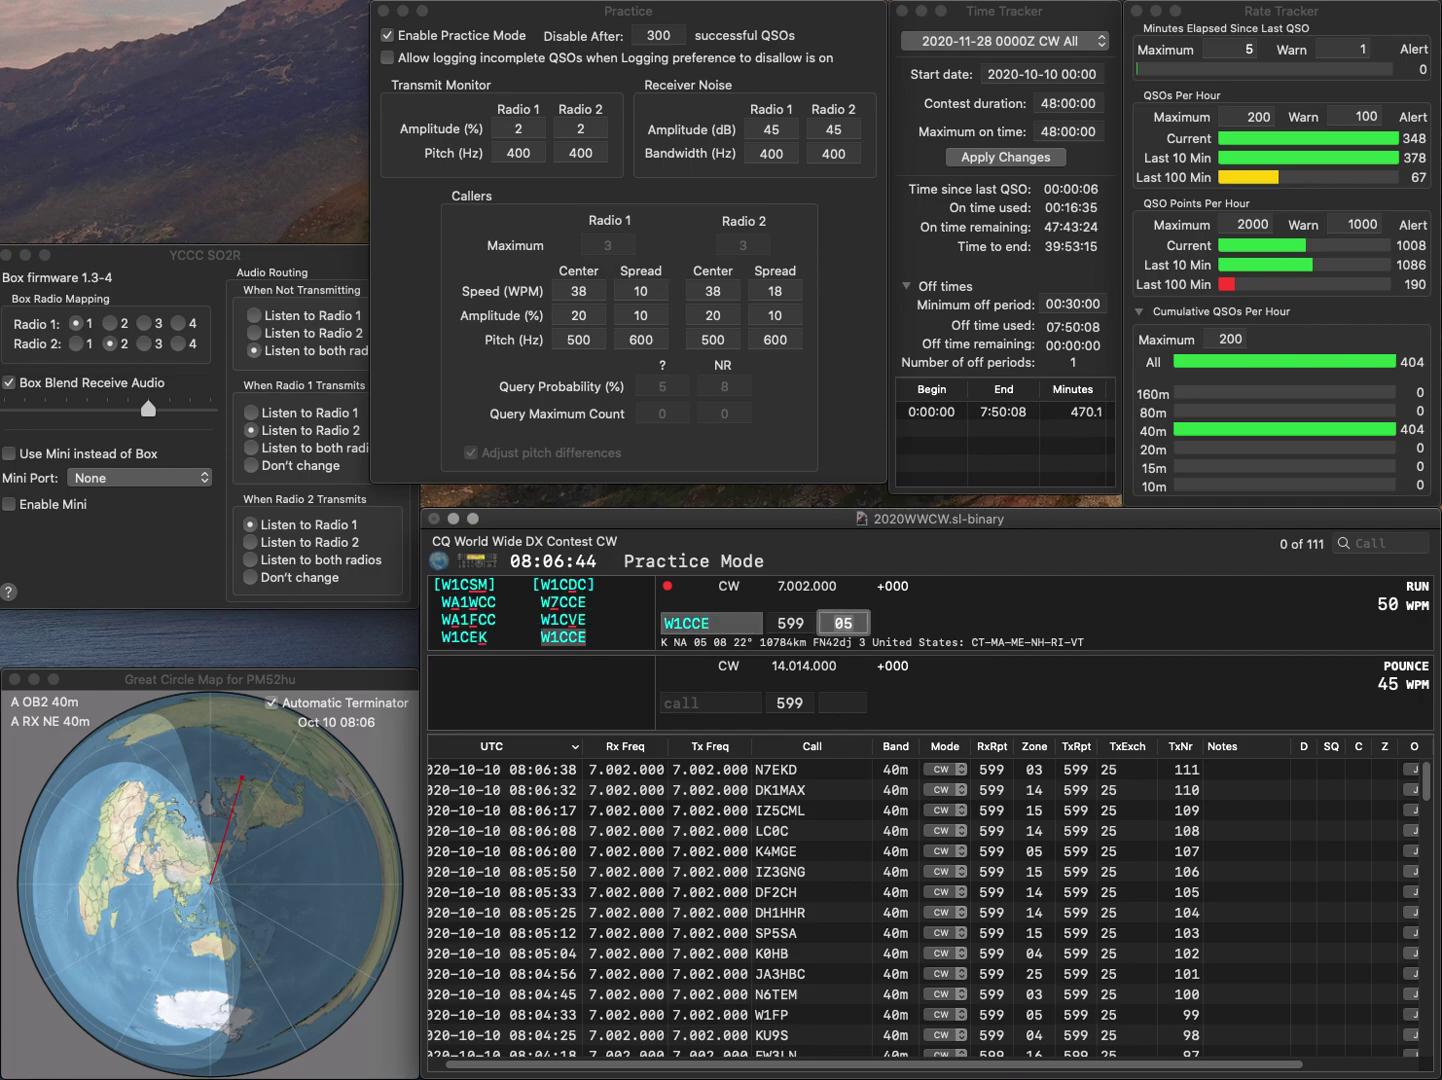
key(Return)
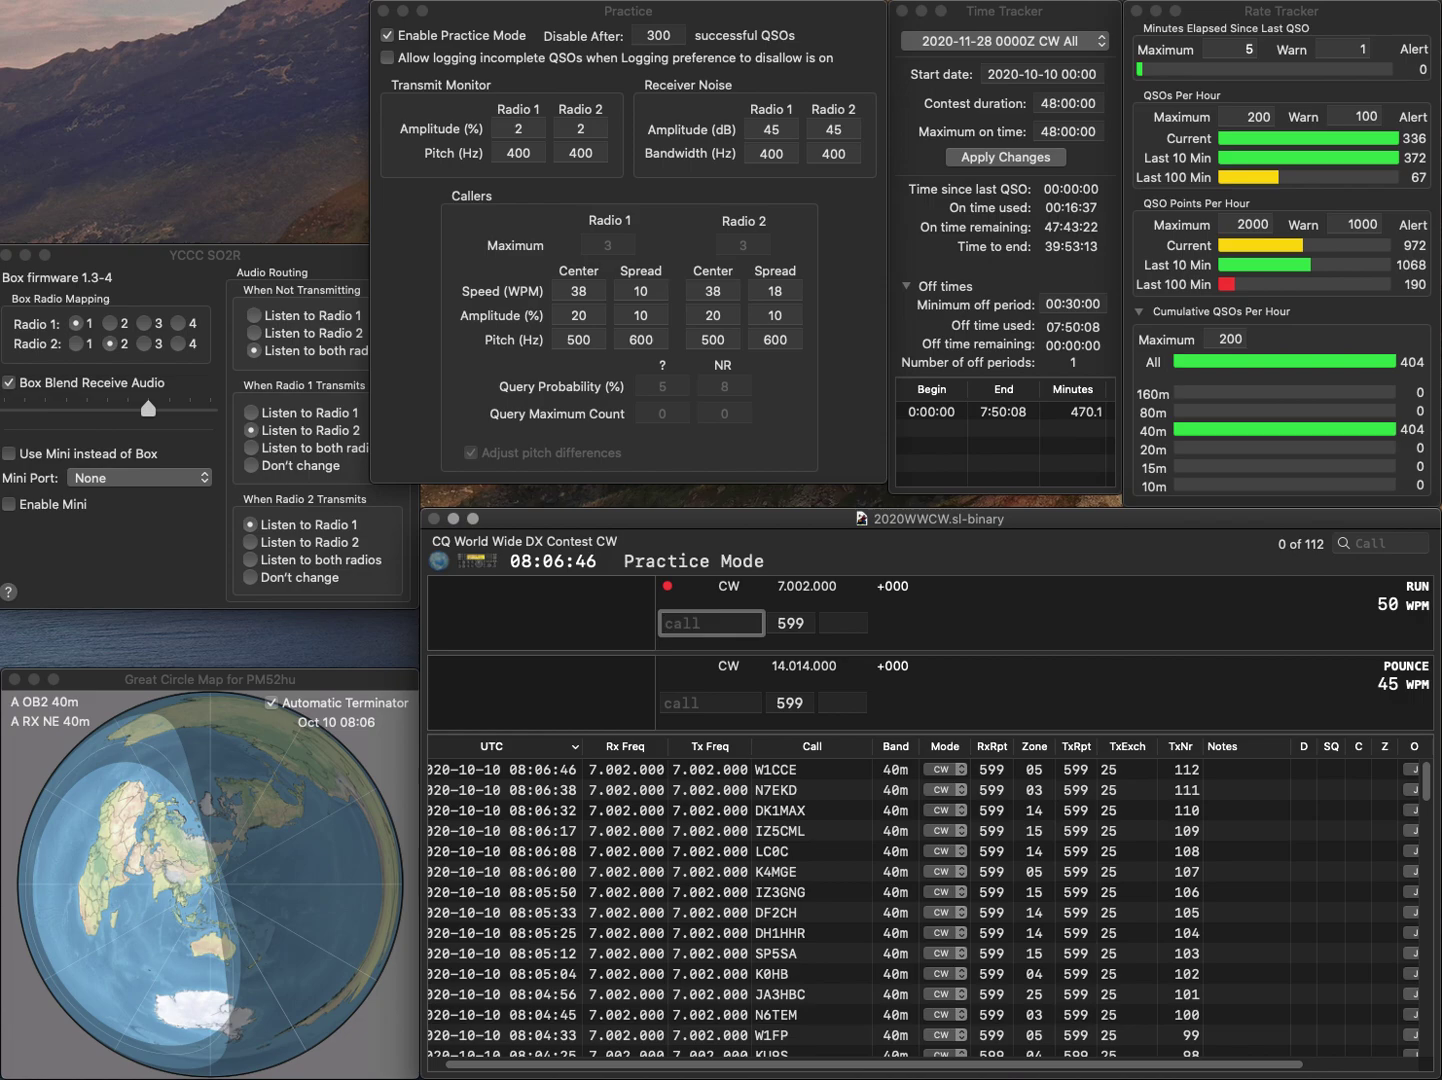
text(AB)
text(MB)
key(Return)
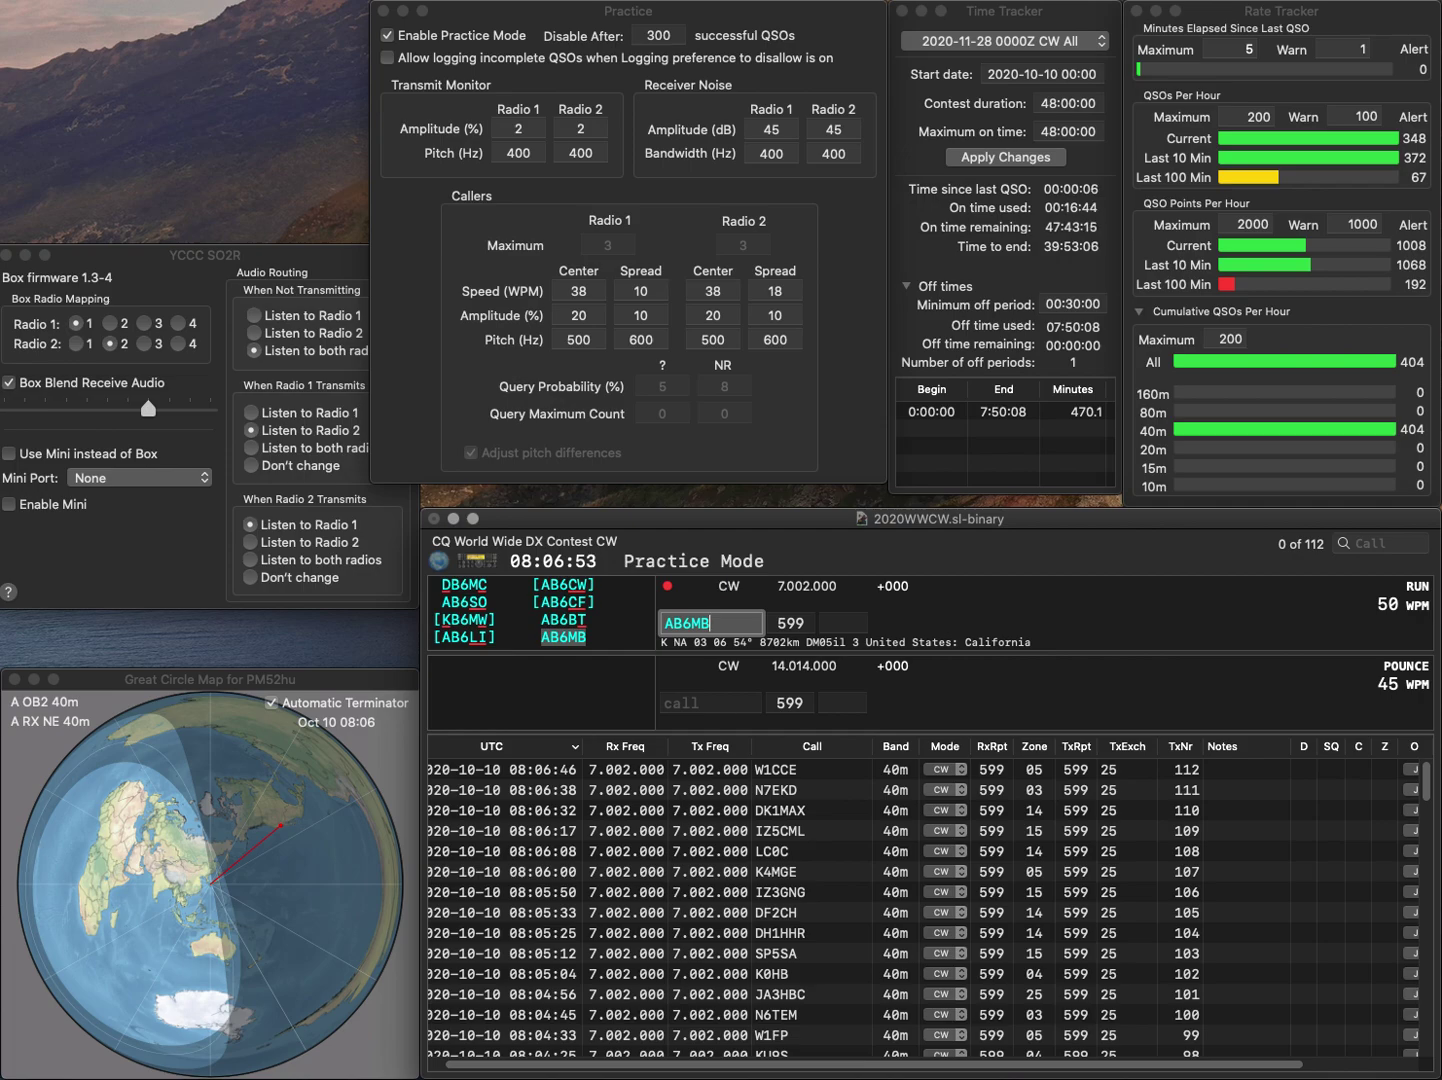
key(space)
key(Return)
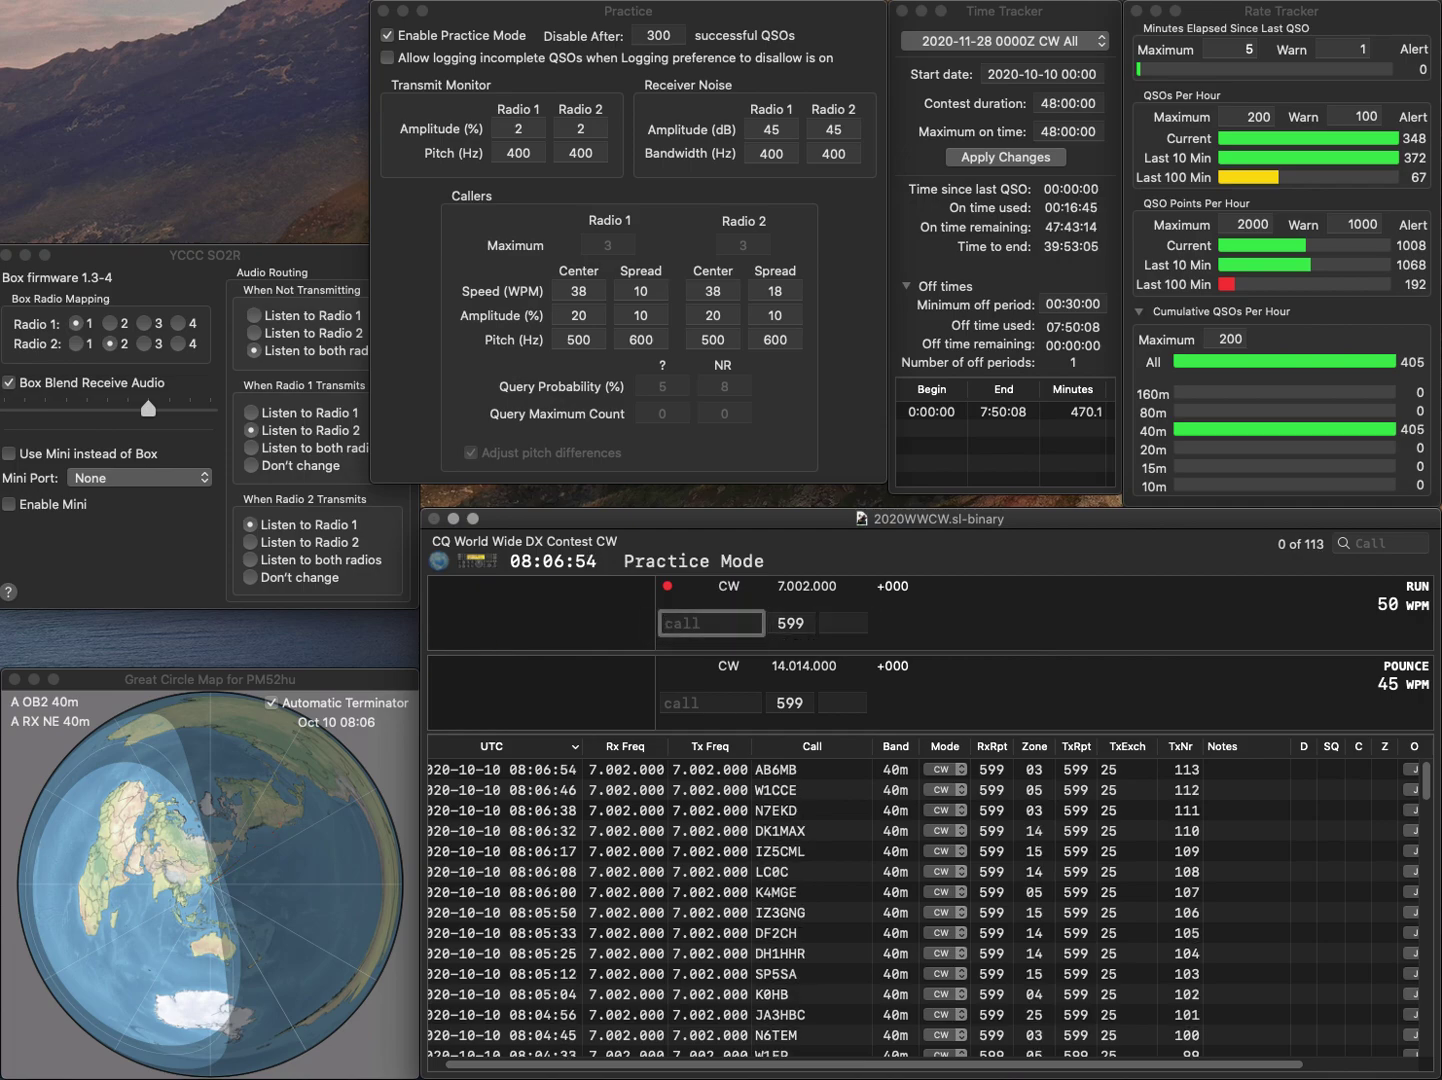
text(KN)
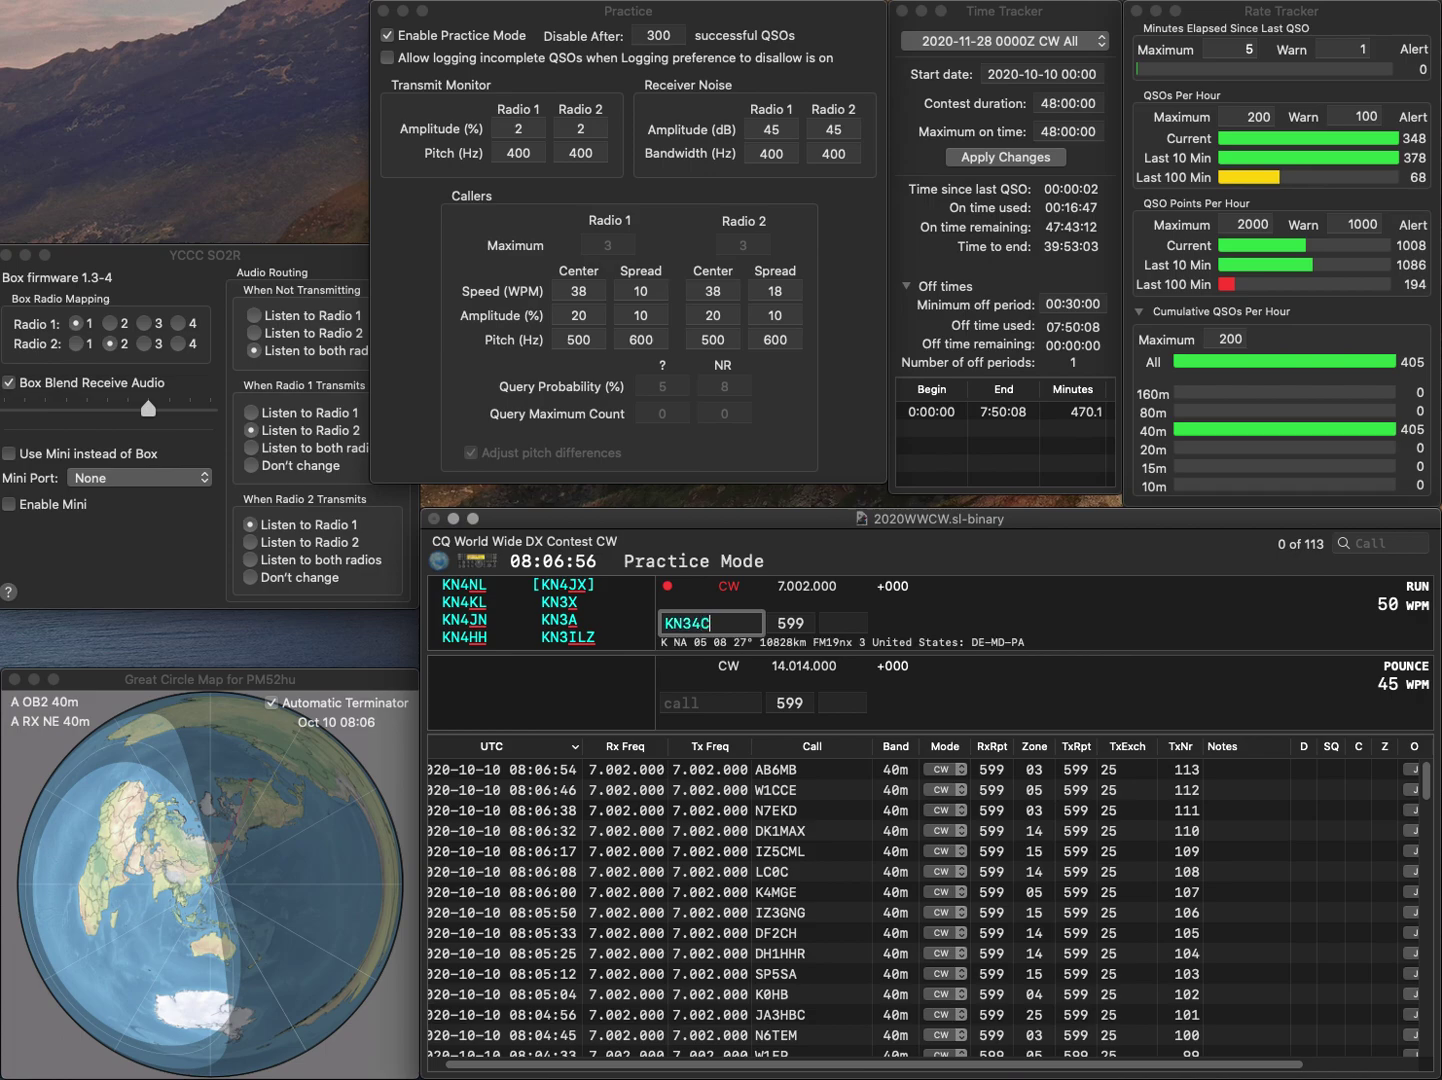
text(4CCB)
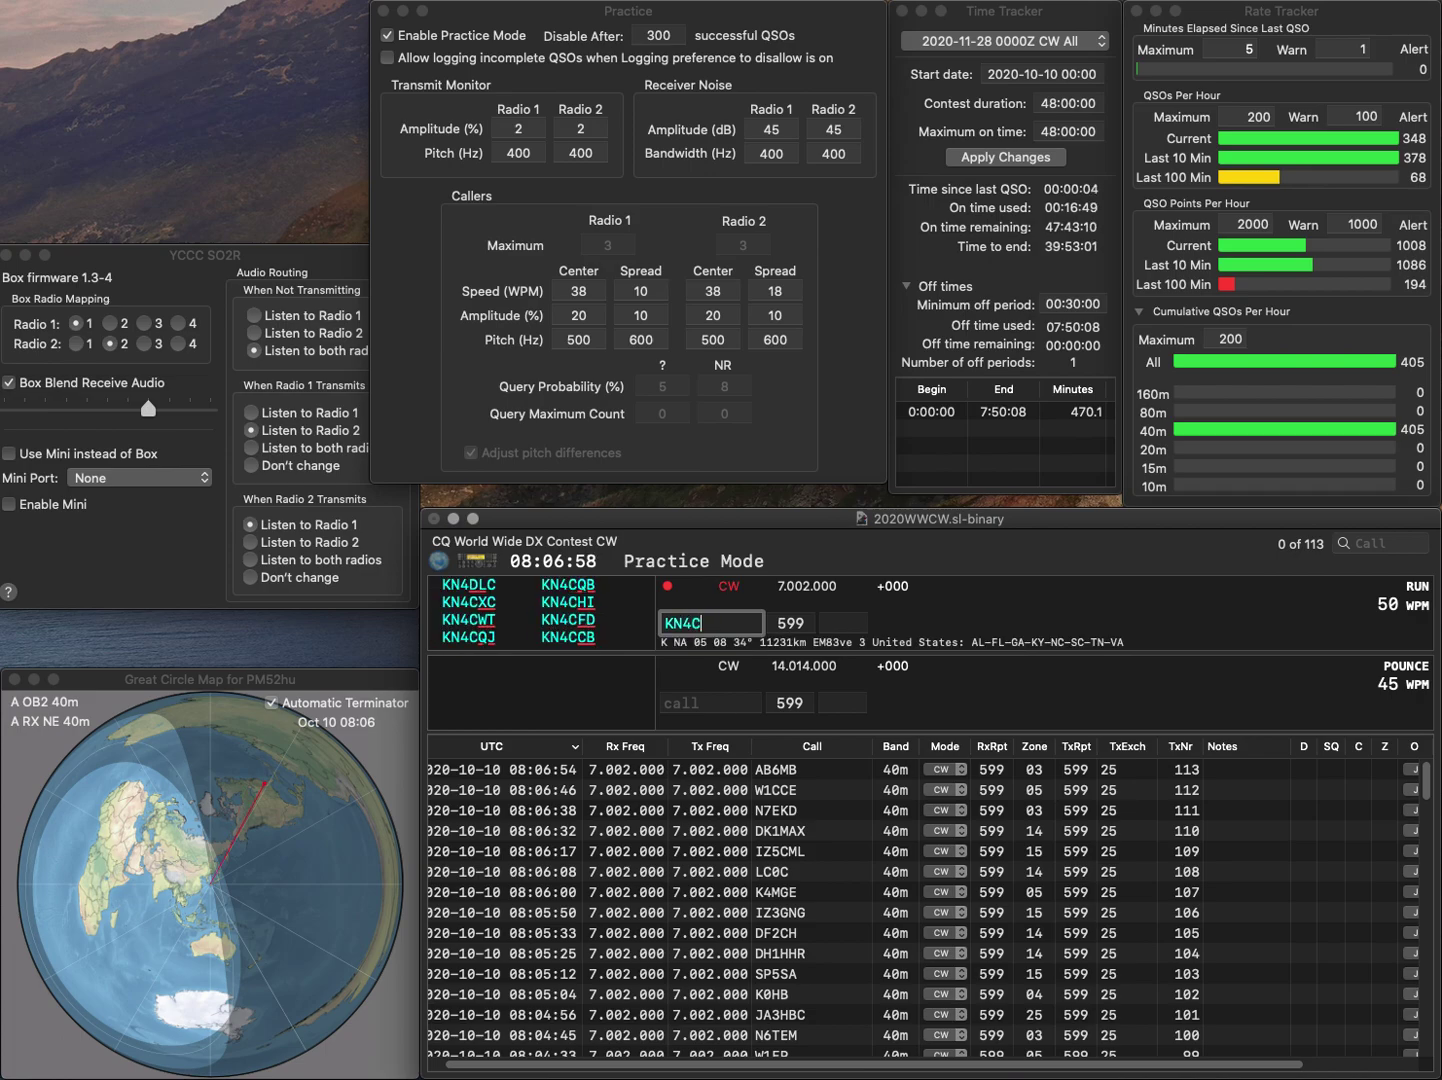
key(Return)
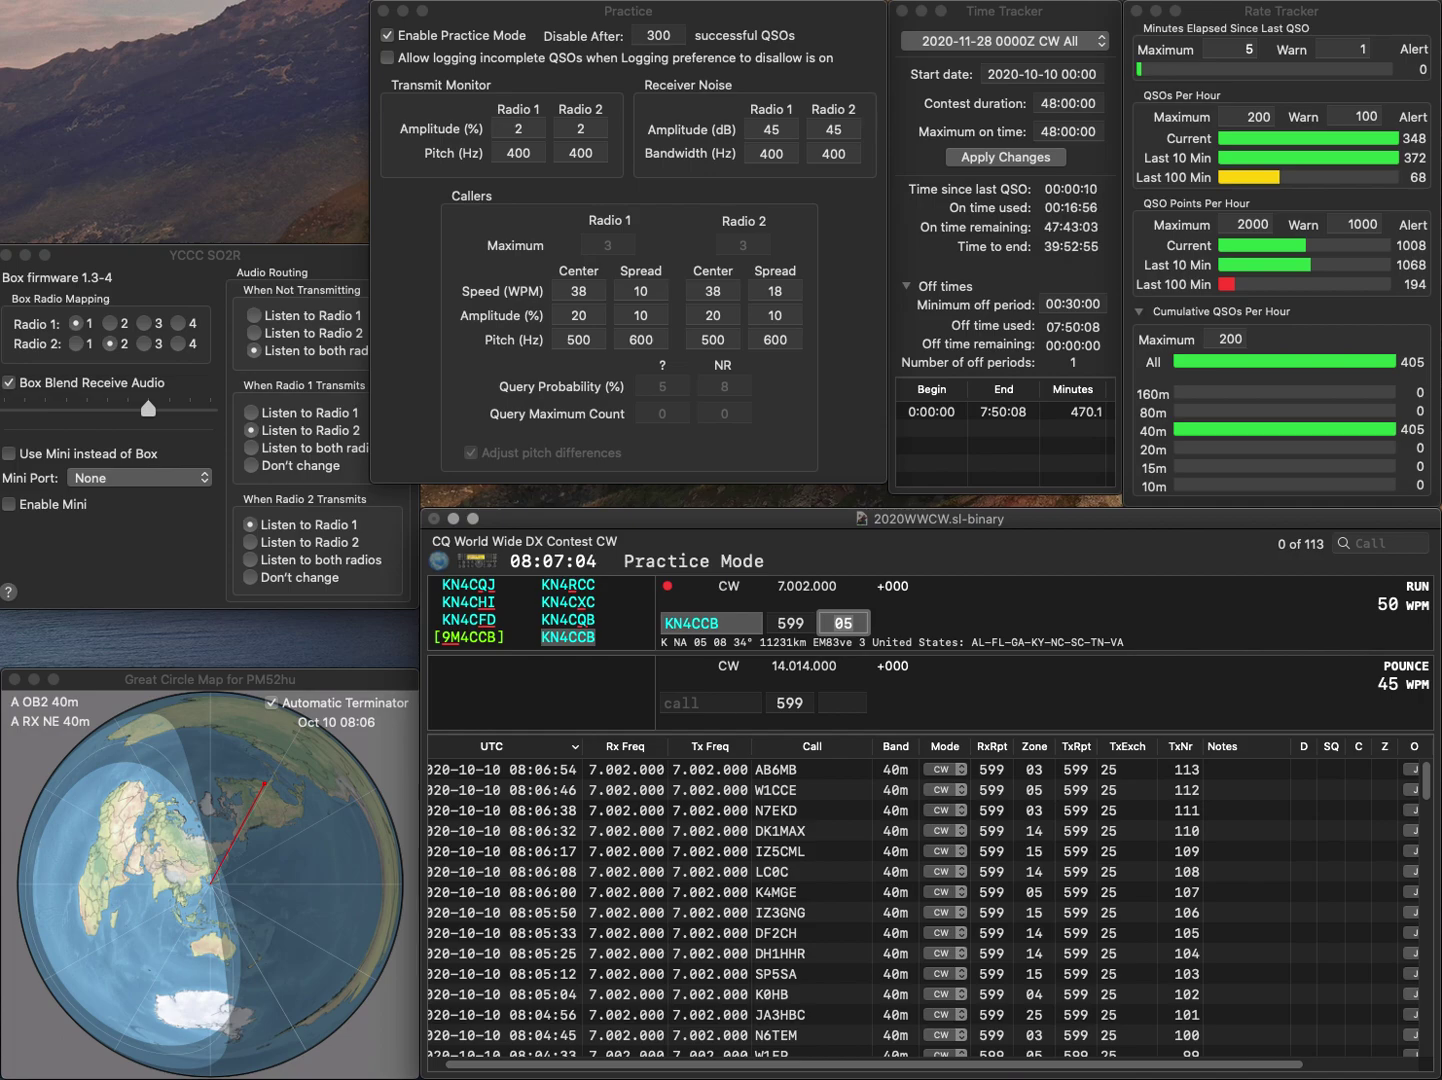
key(Return)
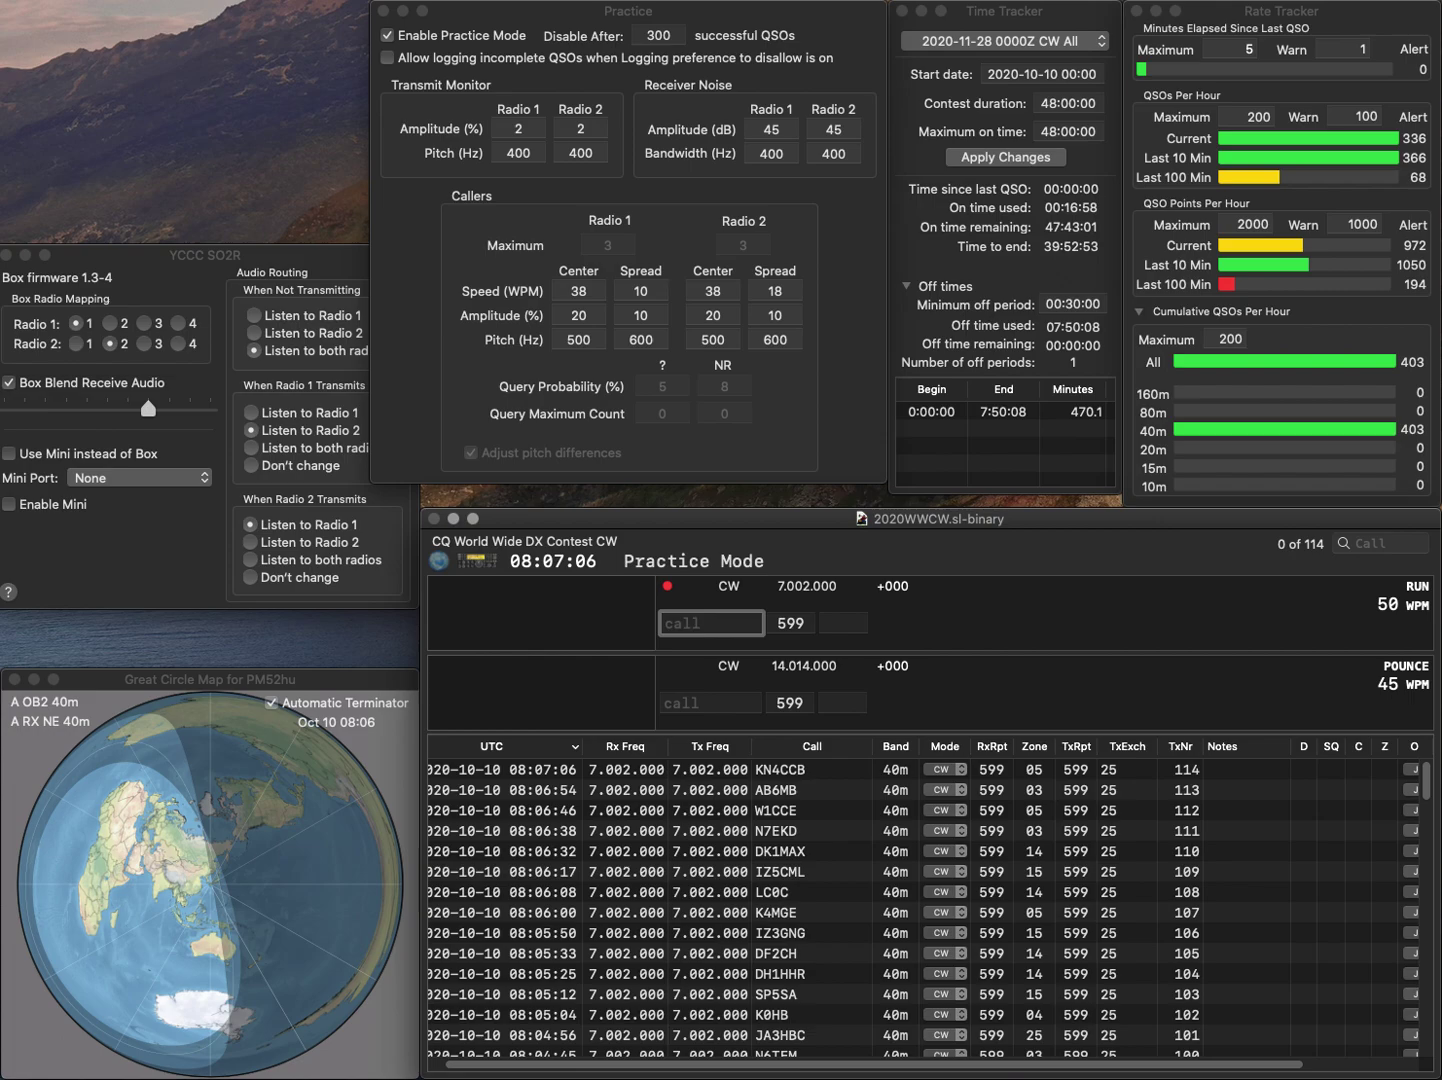
Log the run radio contacts with RV9UCN in zone 18 and YT6A in zone 15
text(RV9U)
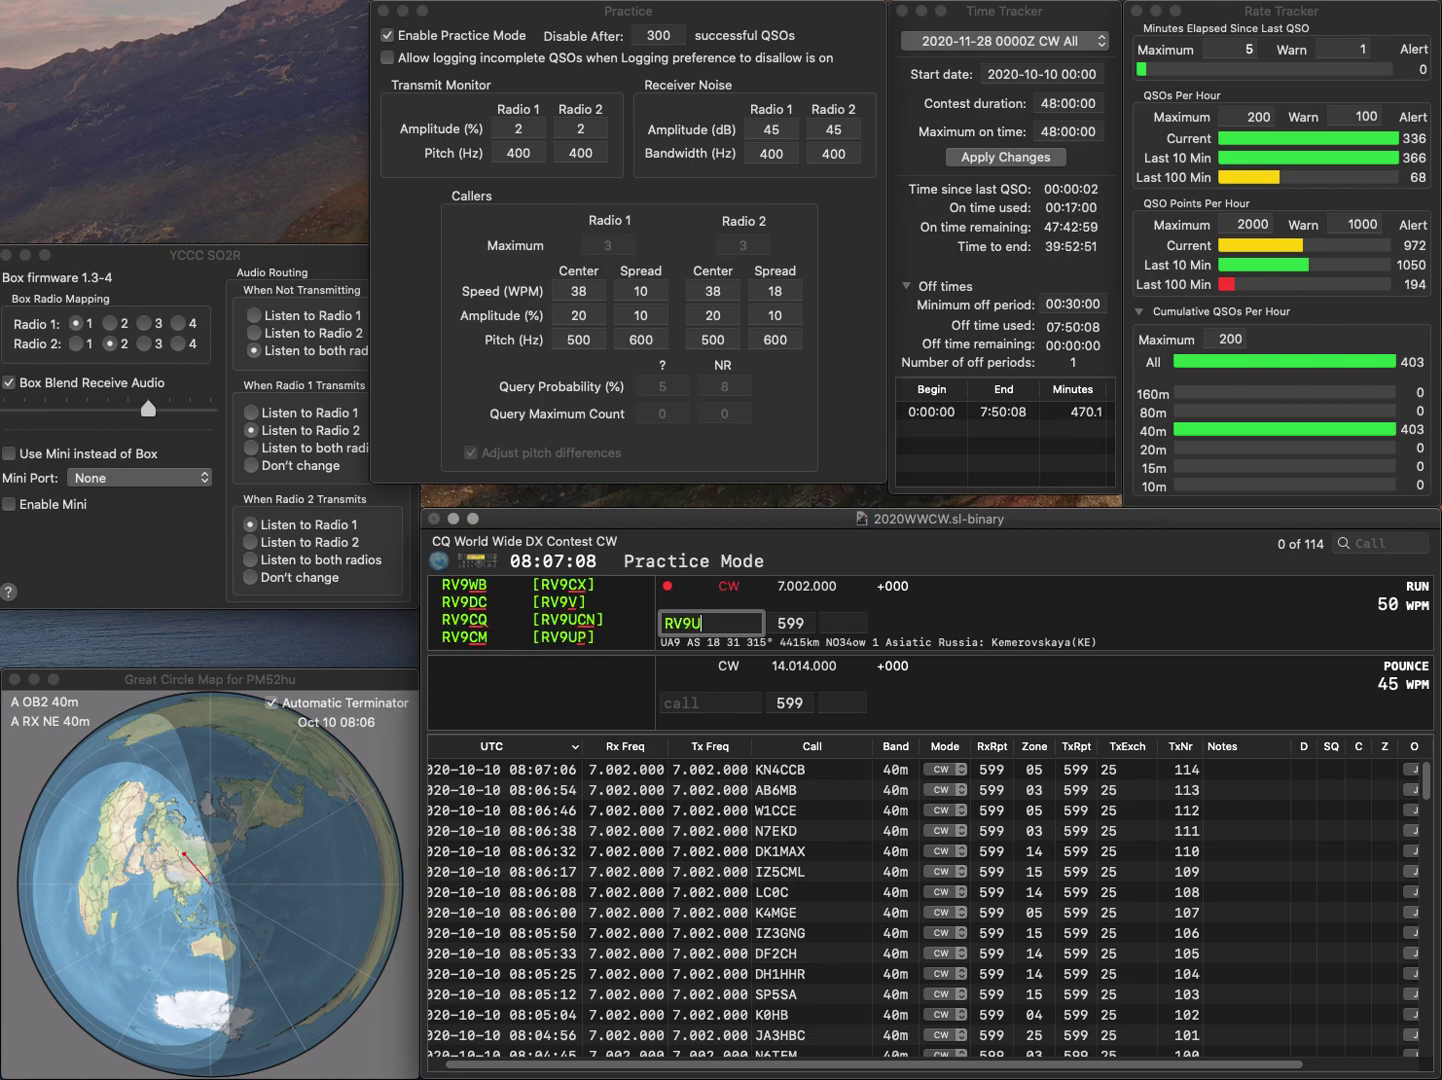
text(CN)
key(Return)
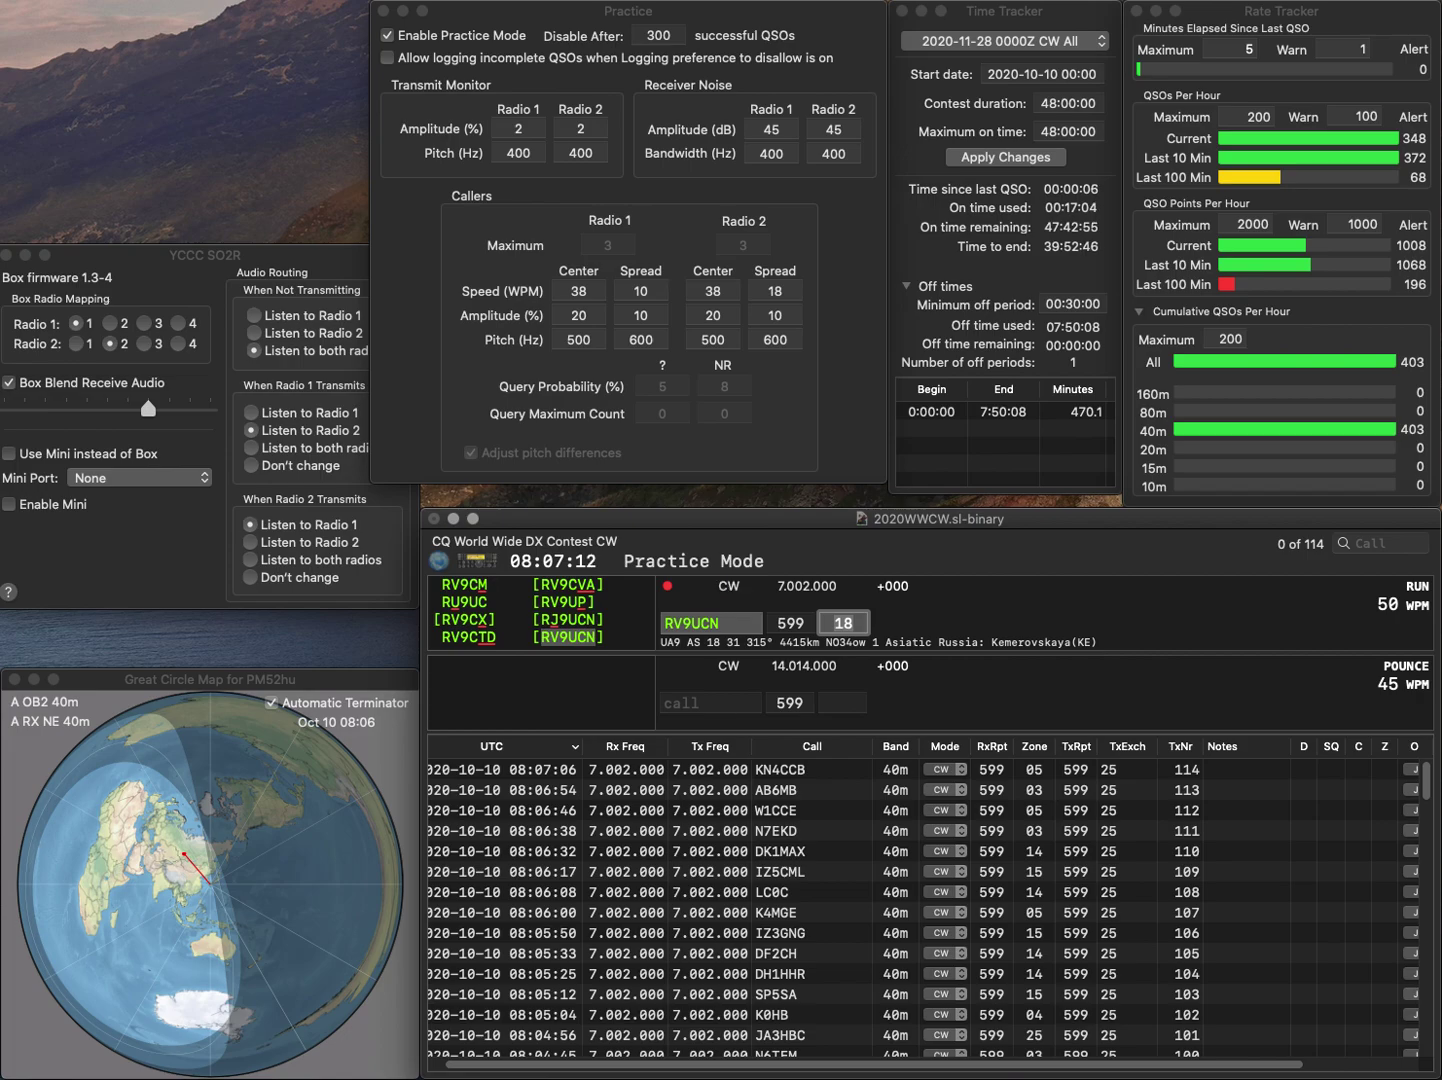
key(Return)
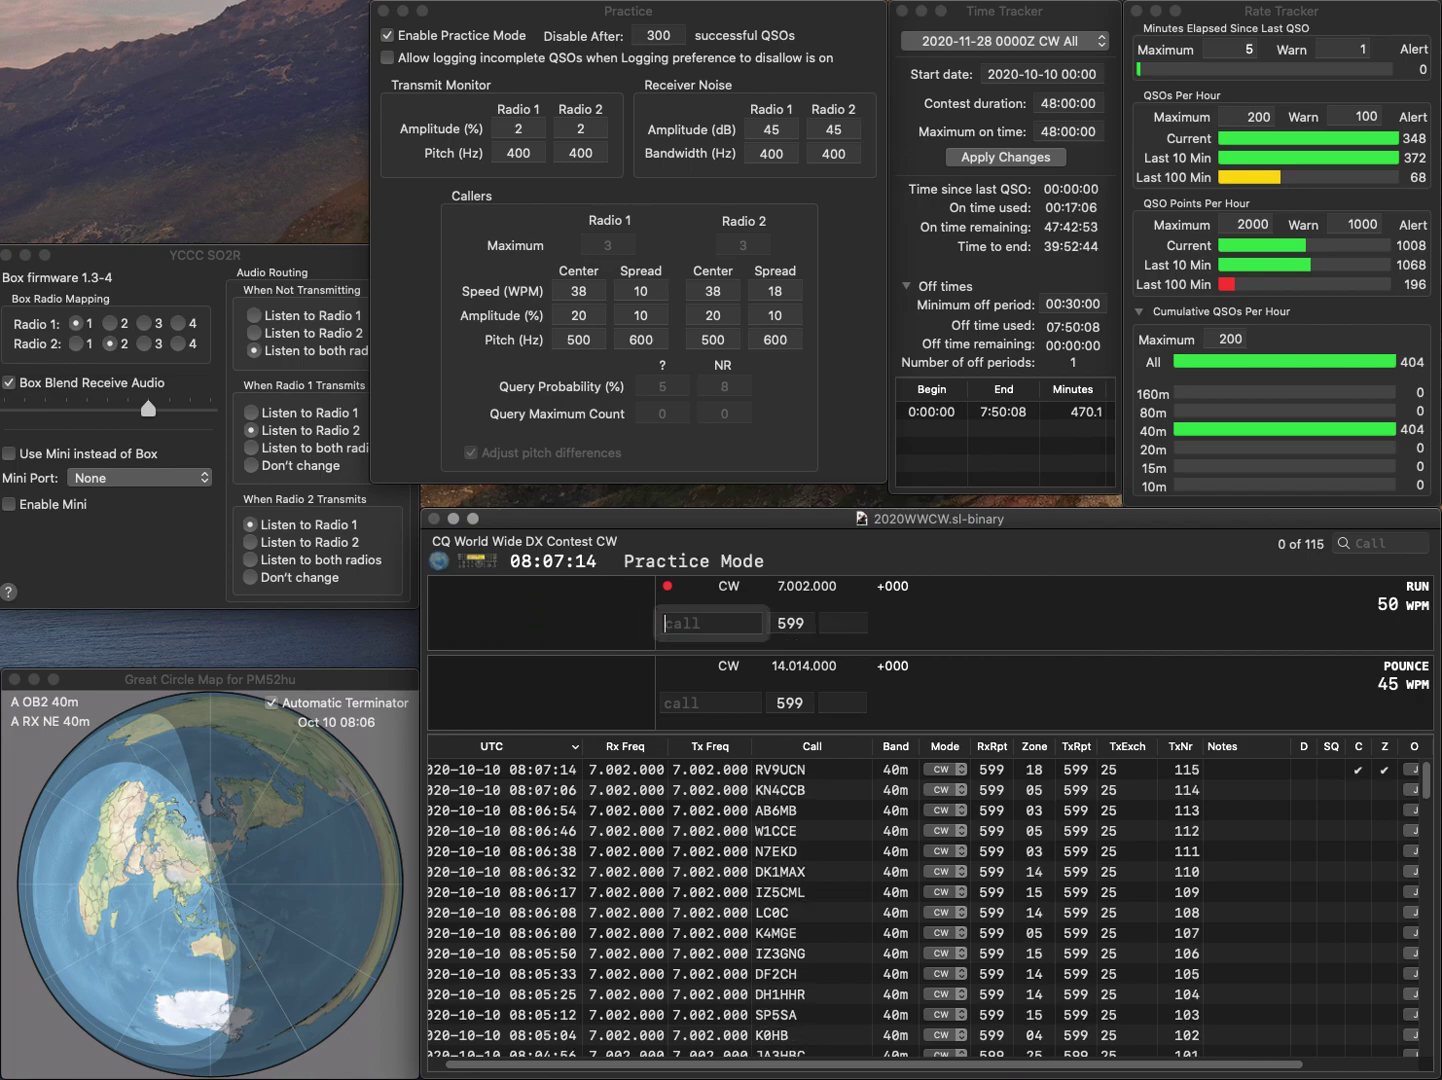
text(YT6A)
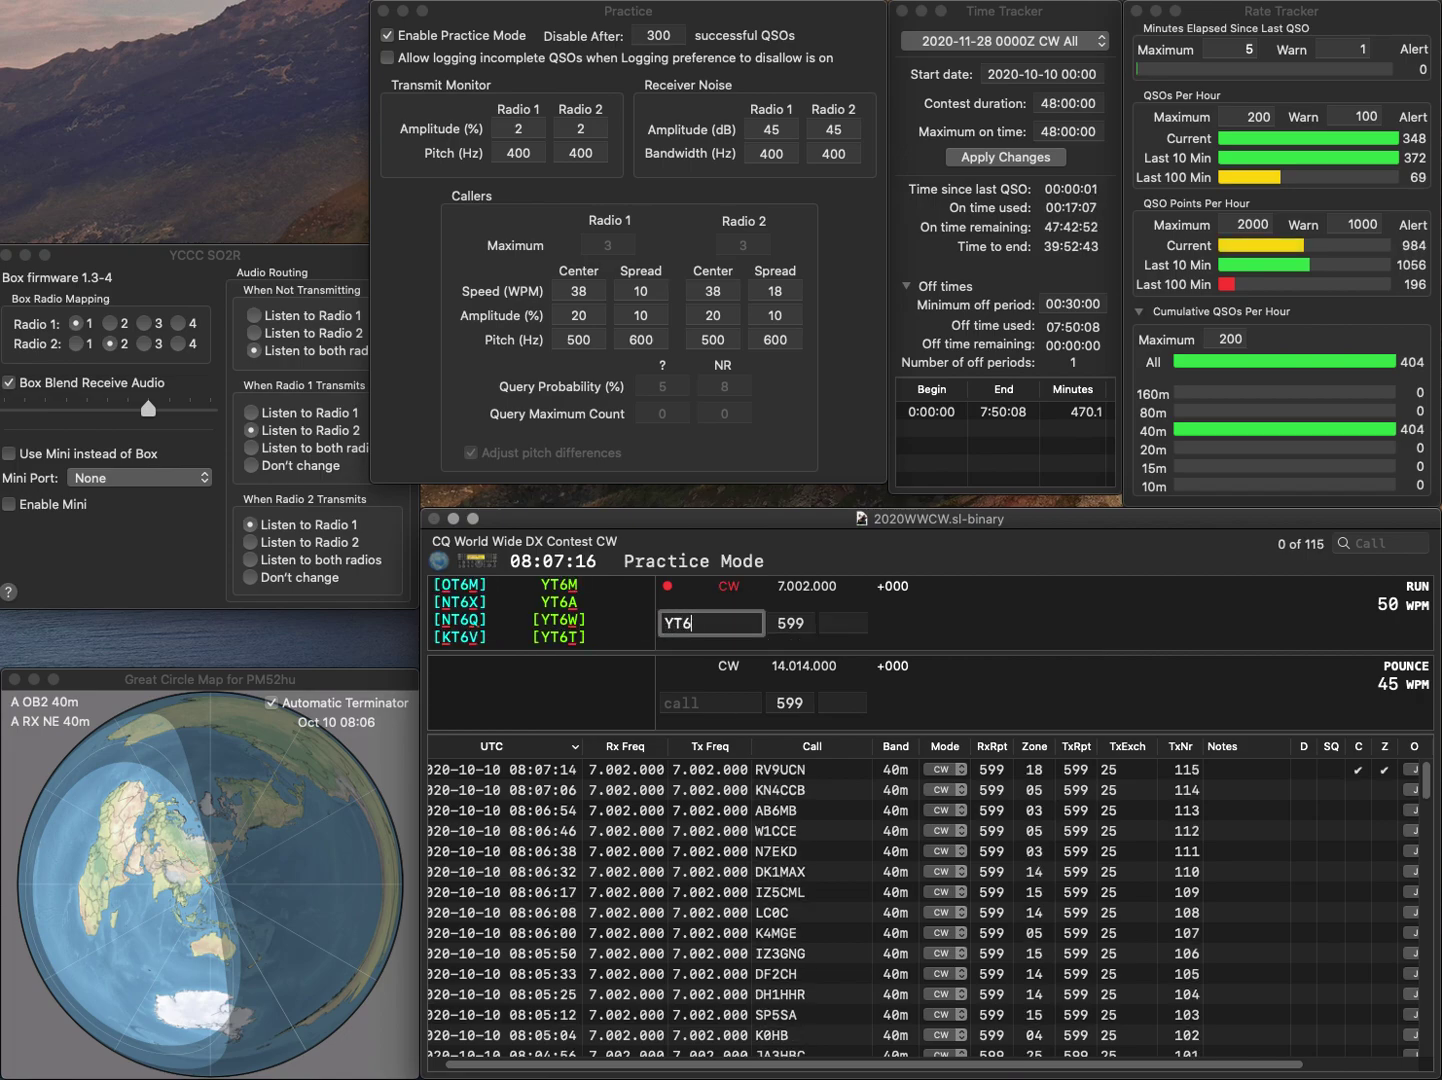
key(Return)
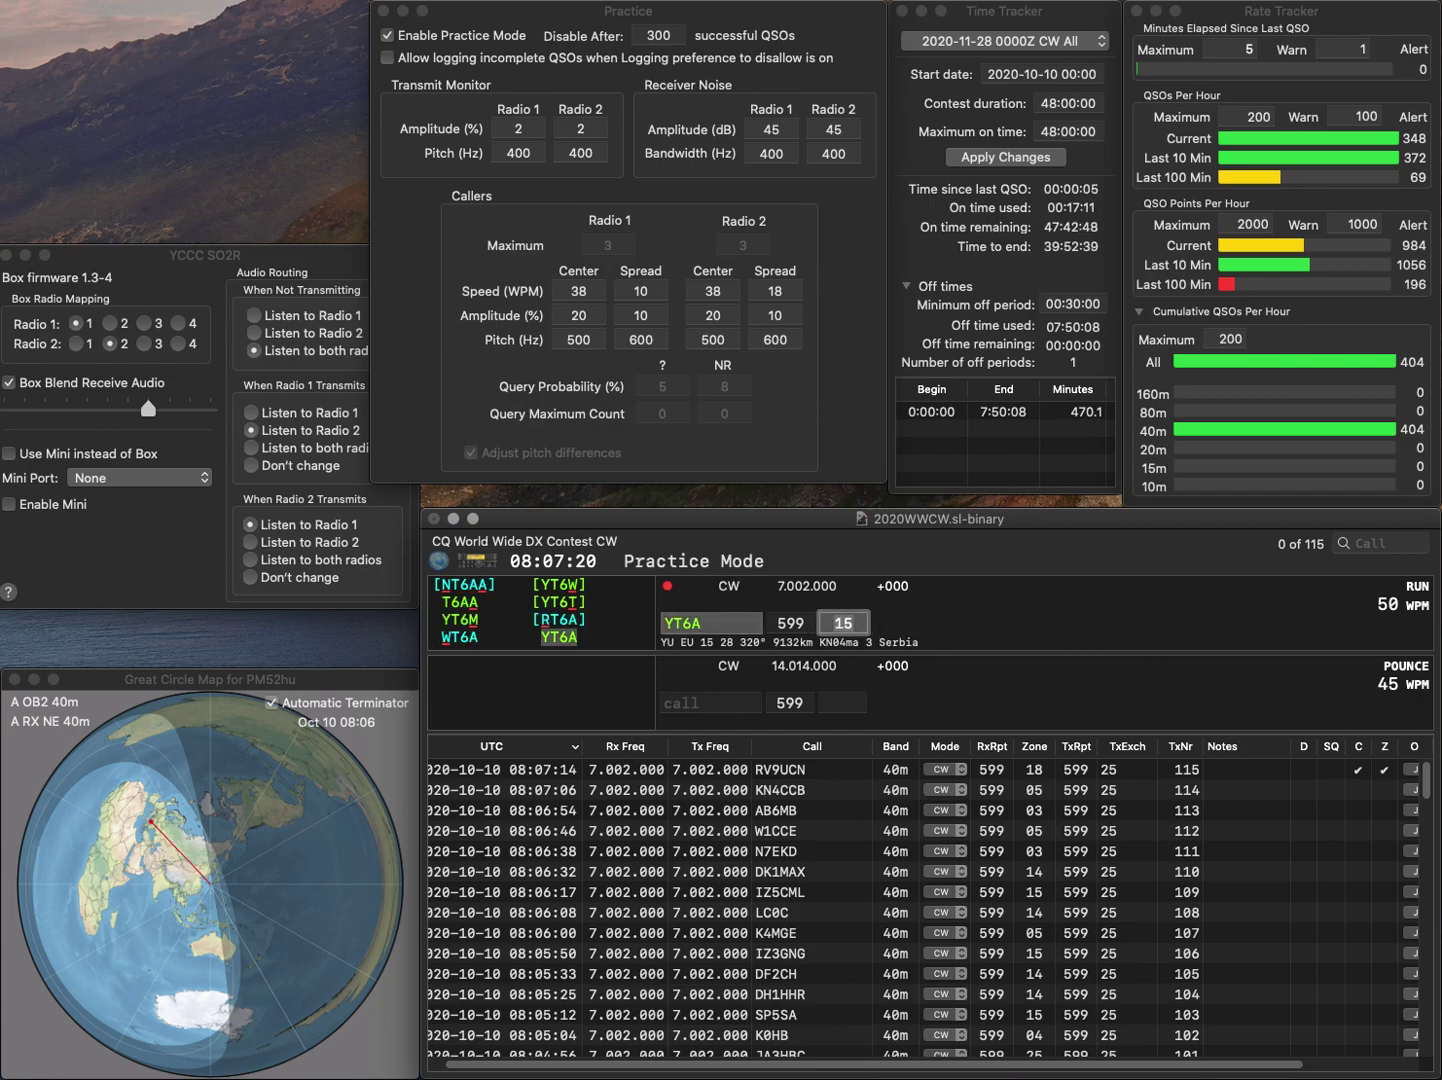
key(Return)
text(G3OG)
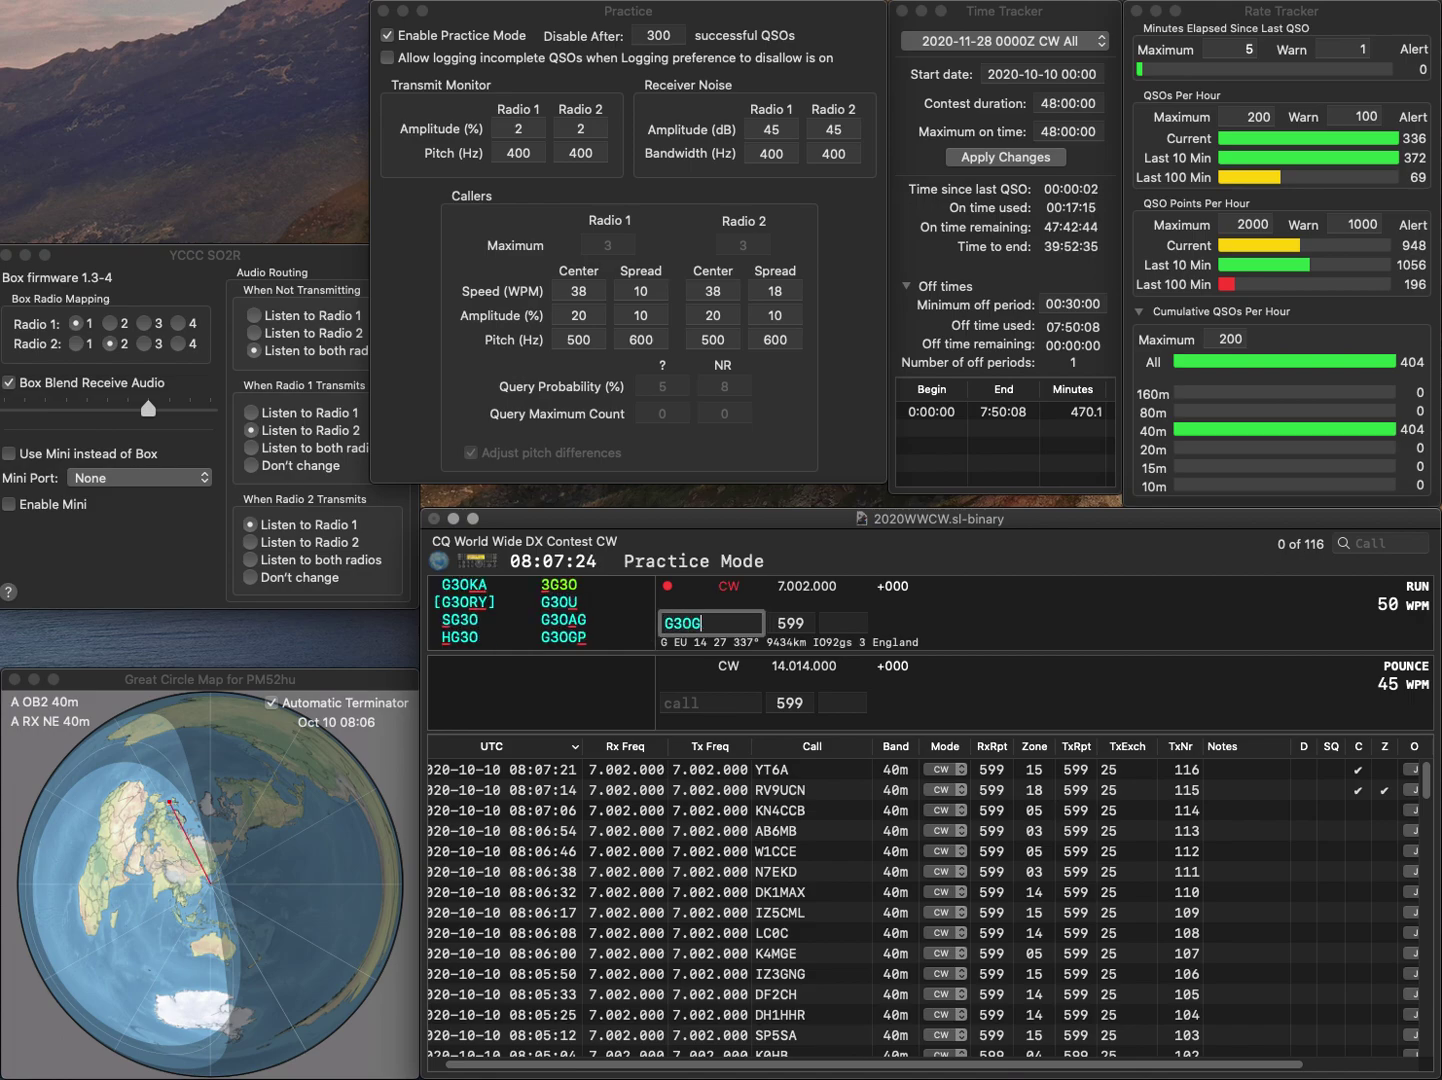
text(P)
key(space)
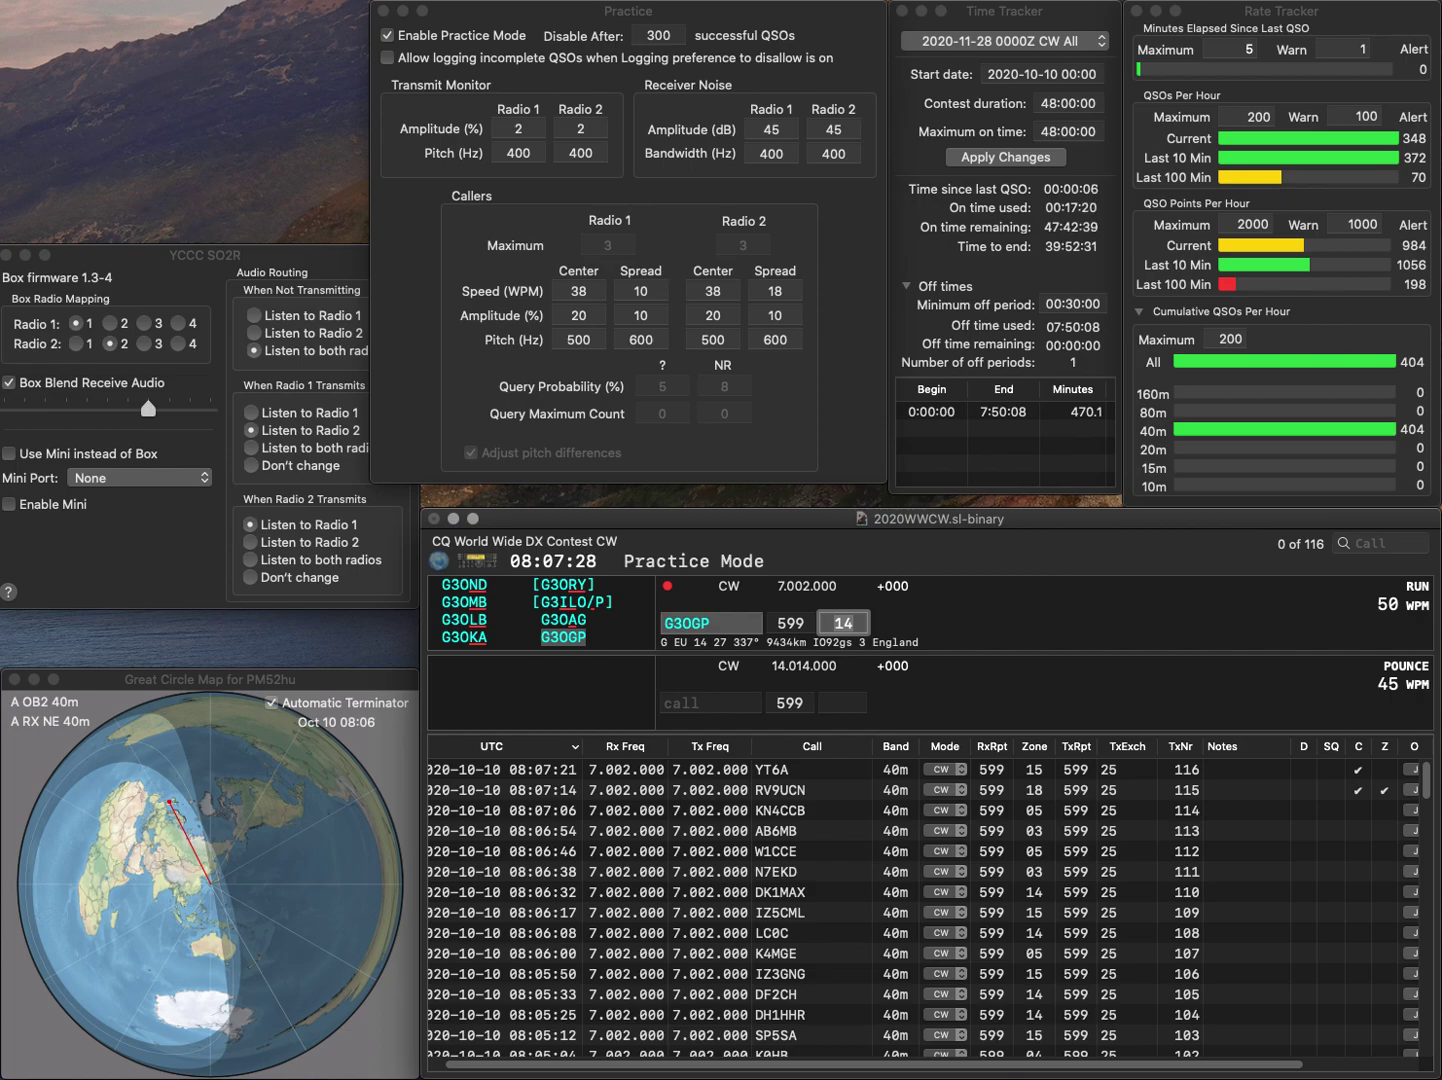
key(Return)
text(KT6V)
key(Return)
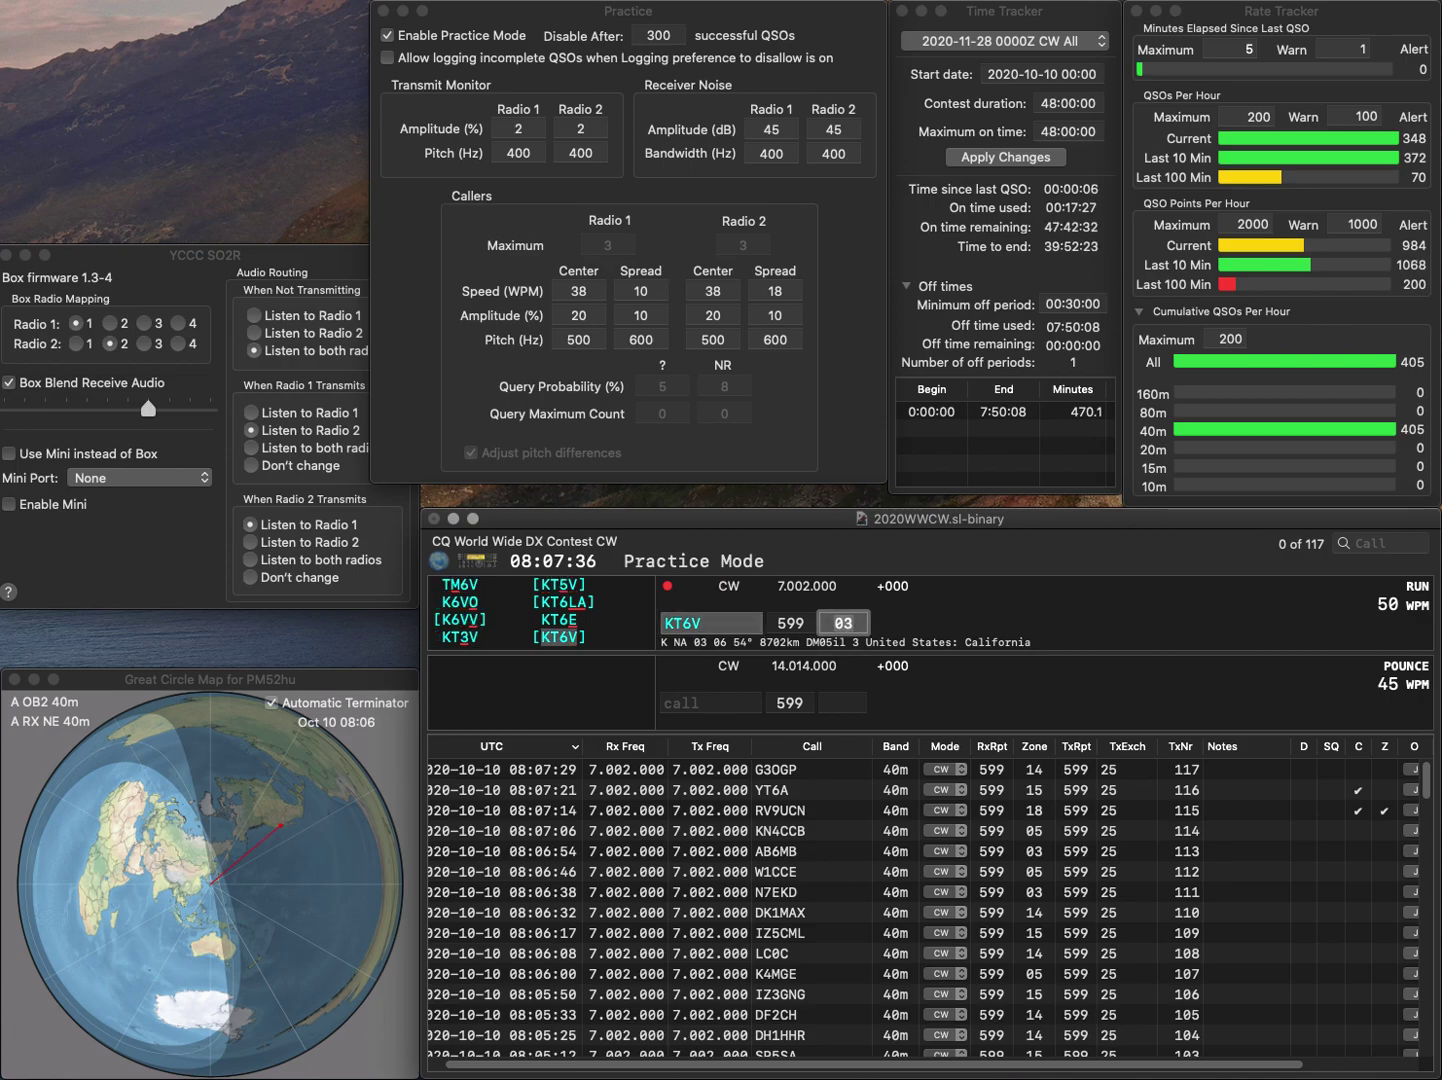
key(Return)
Log the run radio contacts with DL3NDD in zone 14 and LZ1QI in zone 20
text(DL3N)
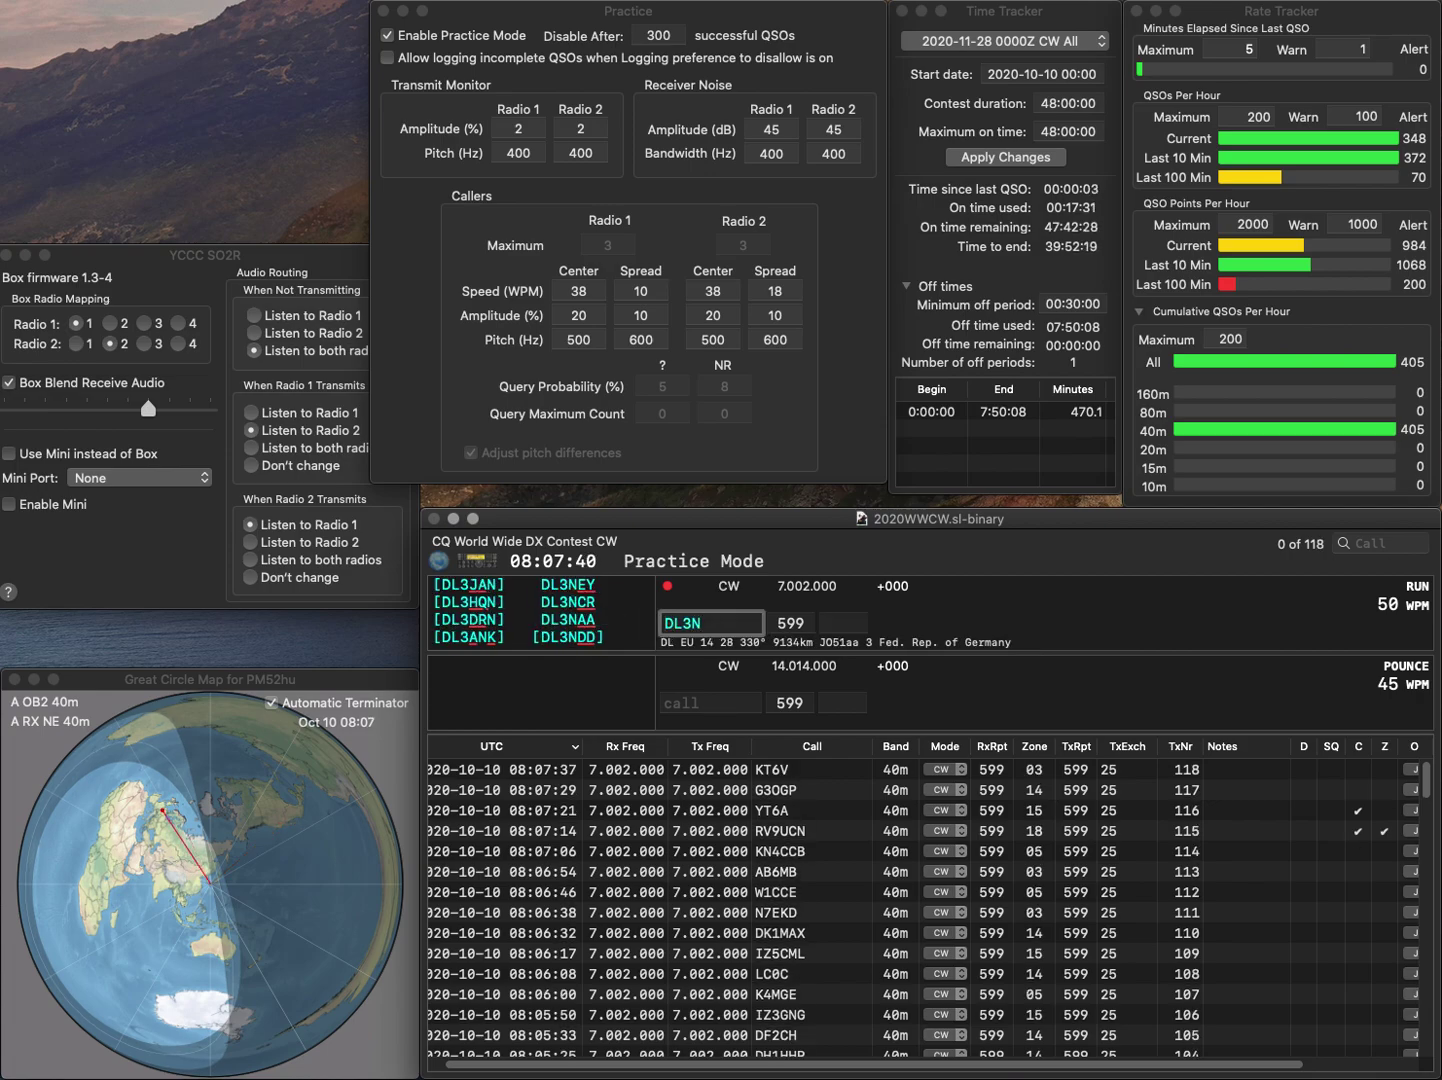
text(DD)
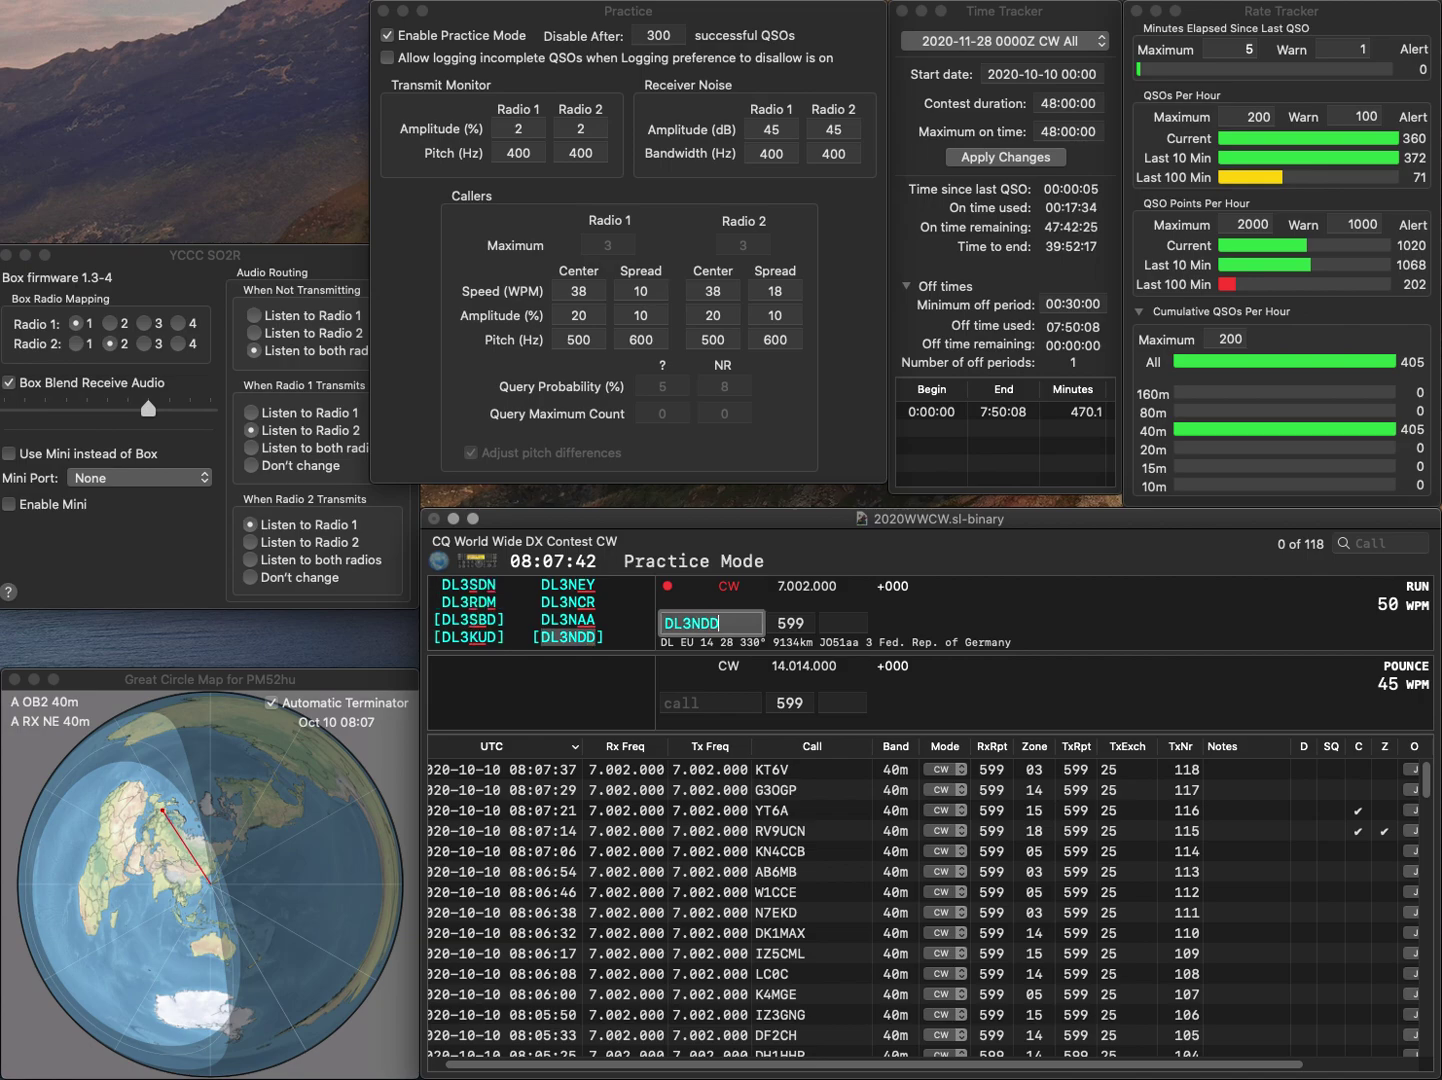
key(Return)
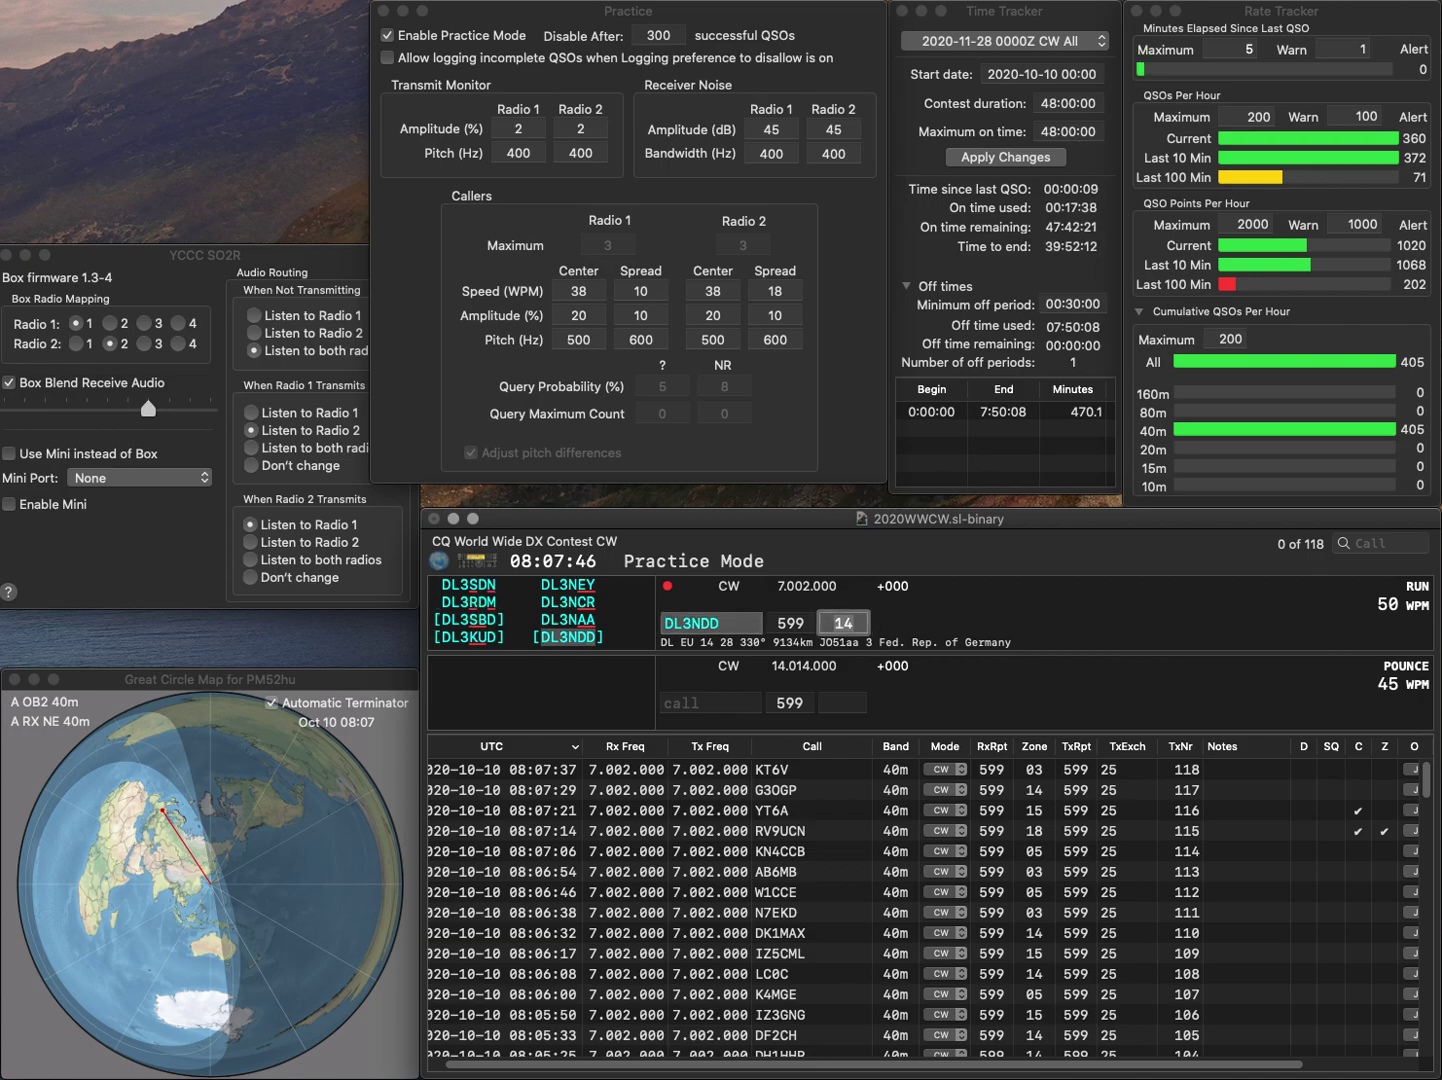
key(Return)
text(L)
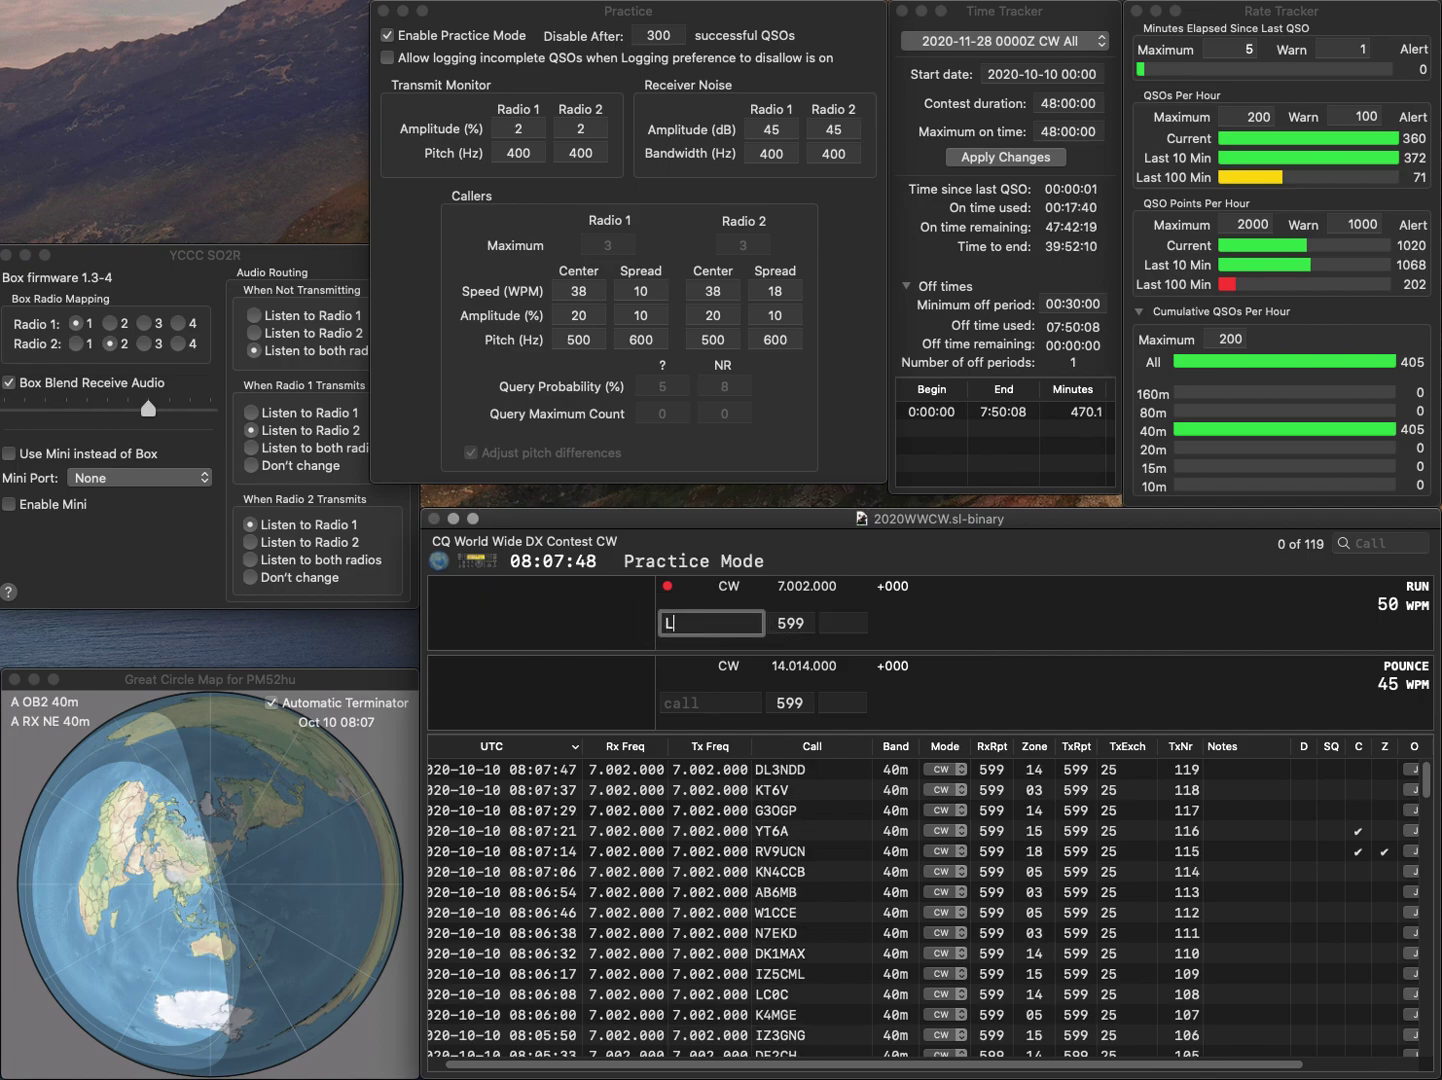
text(Z1QI)
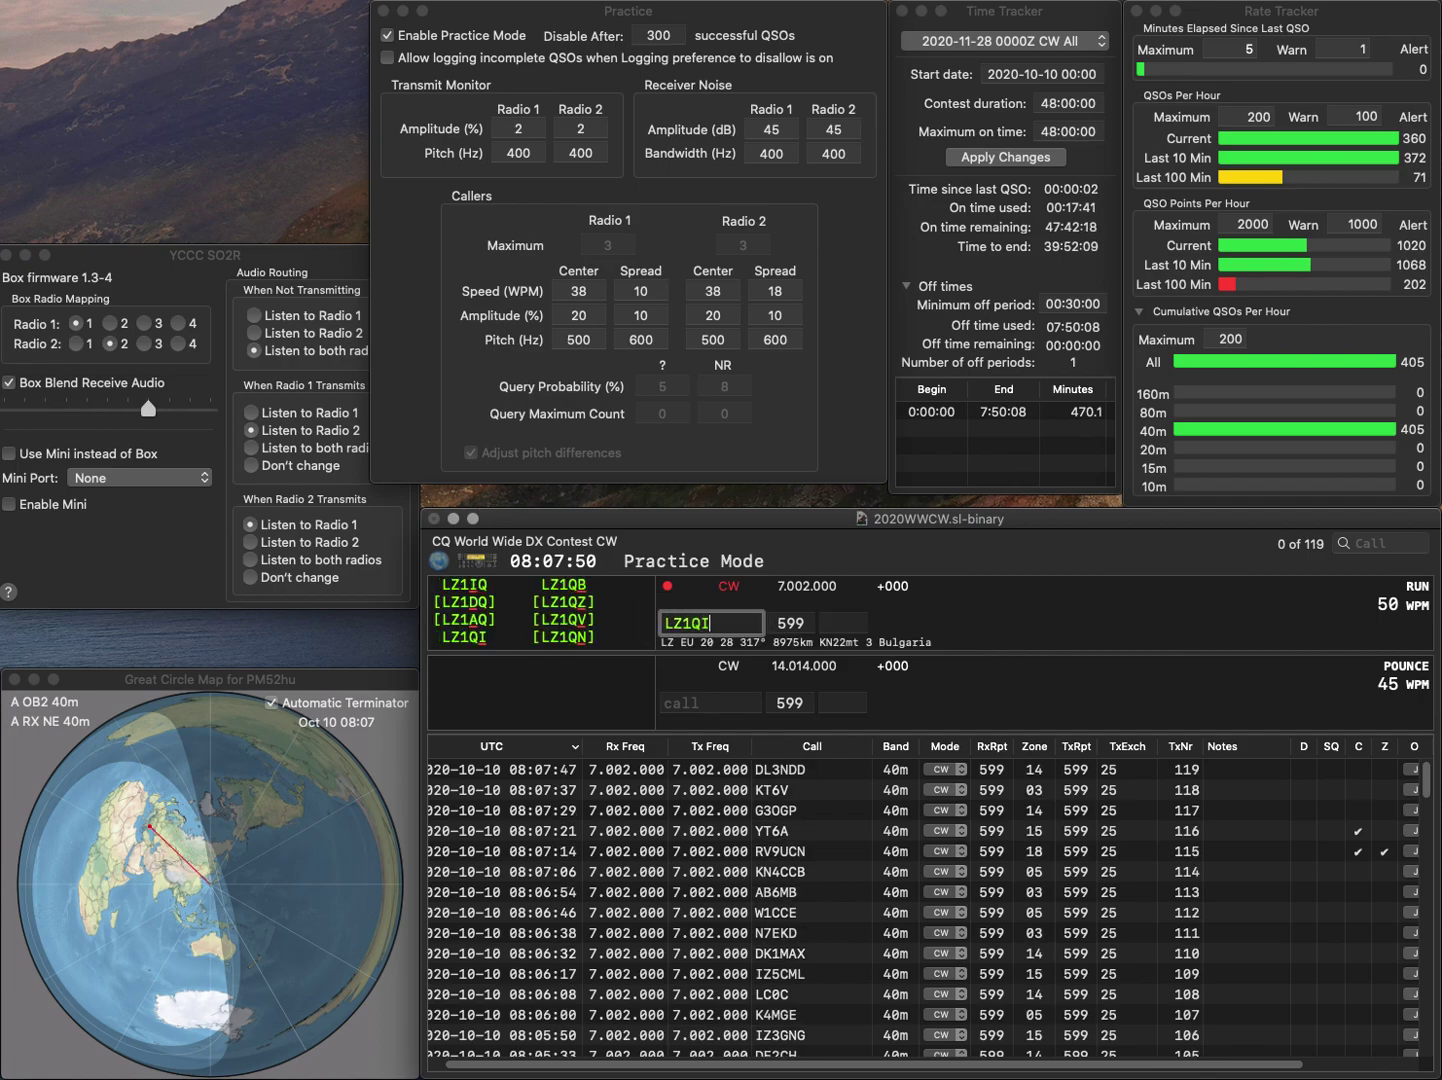
key(Return)
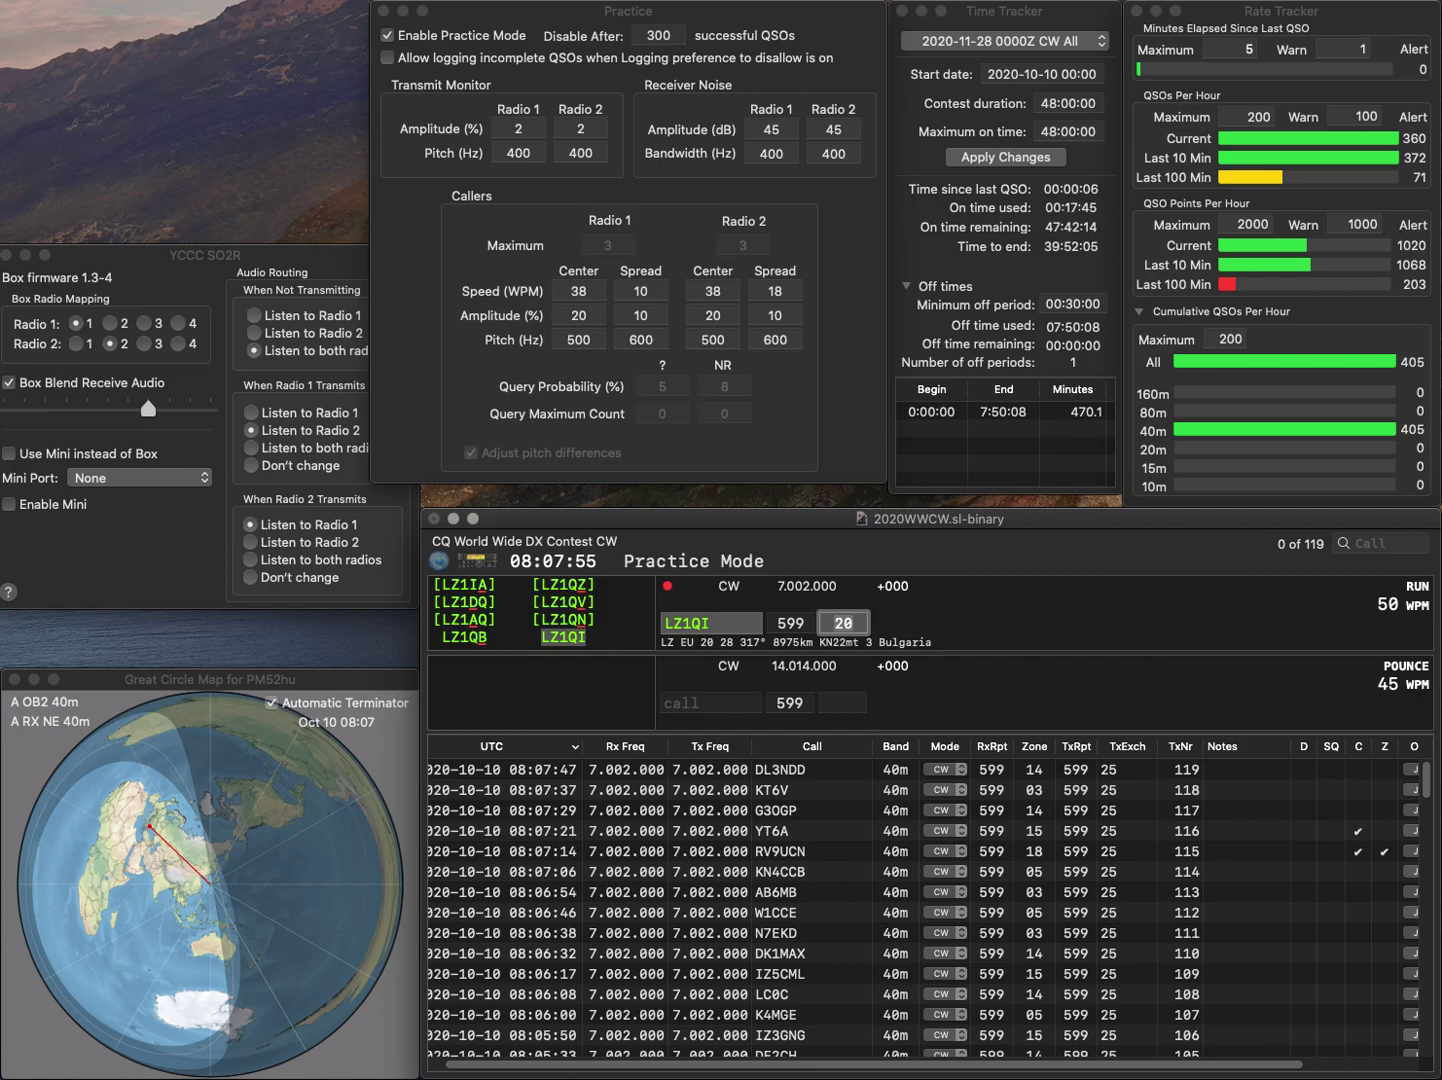
key(Return)
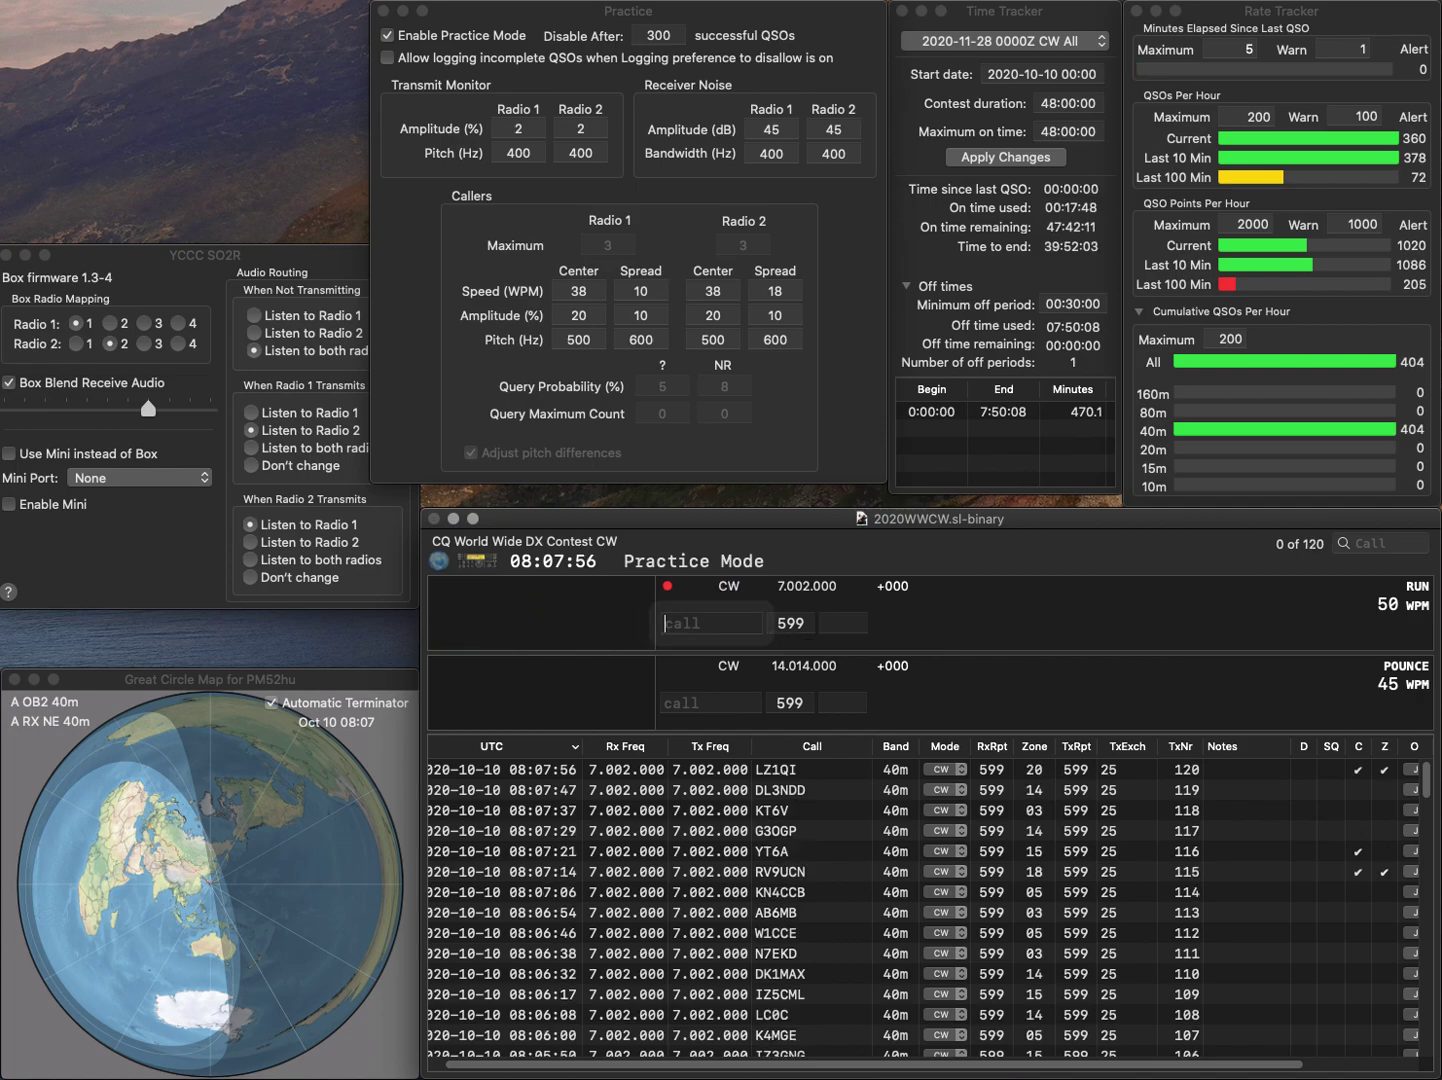
Discard the partial callsign VE6 from the run radio entry and turn off practice mode
text(VE6)
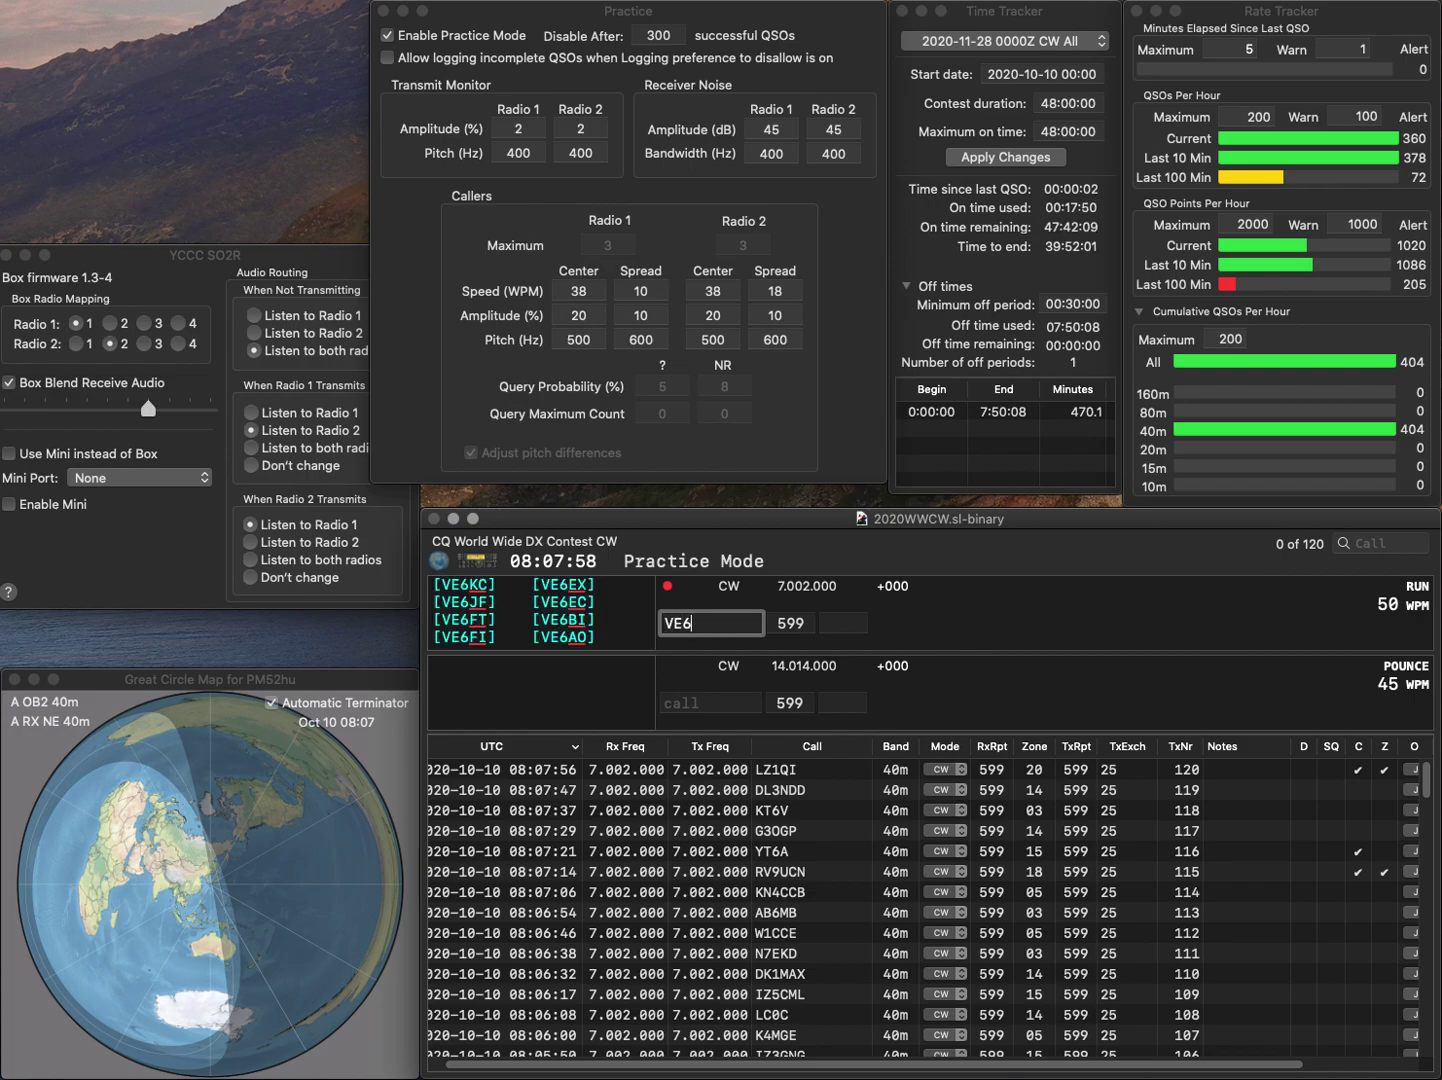
key(Escape)
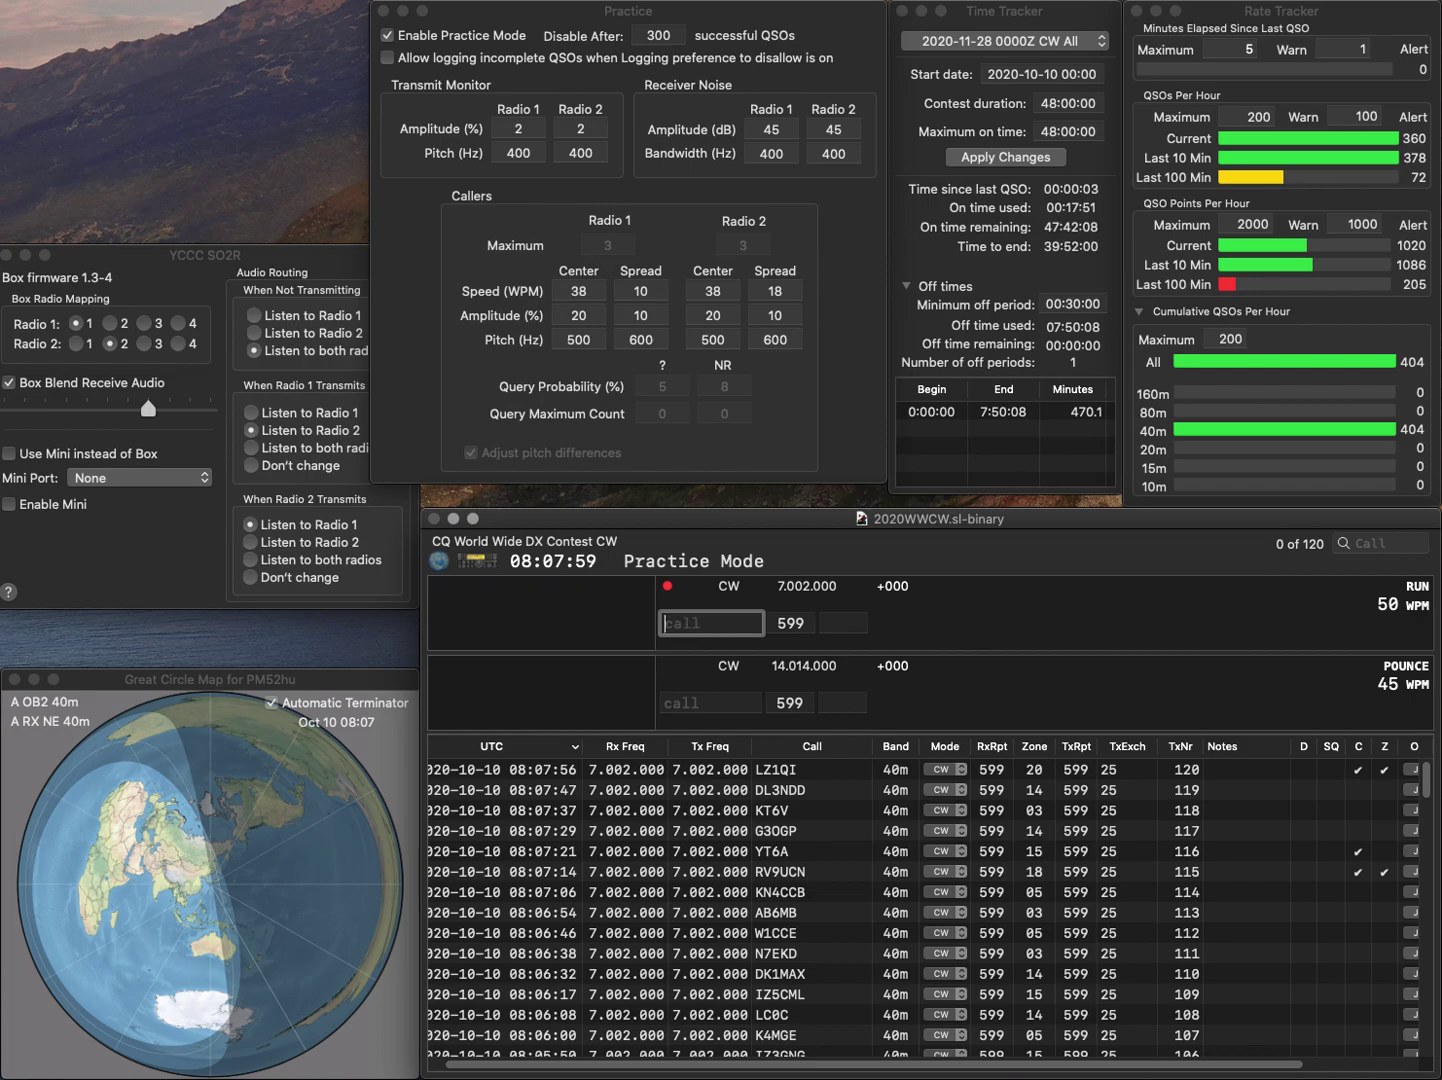
click(388, 36)
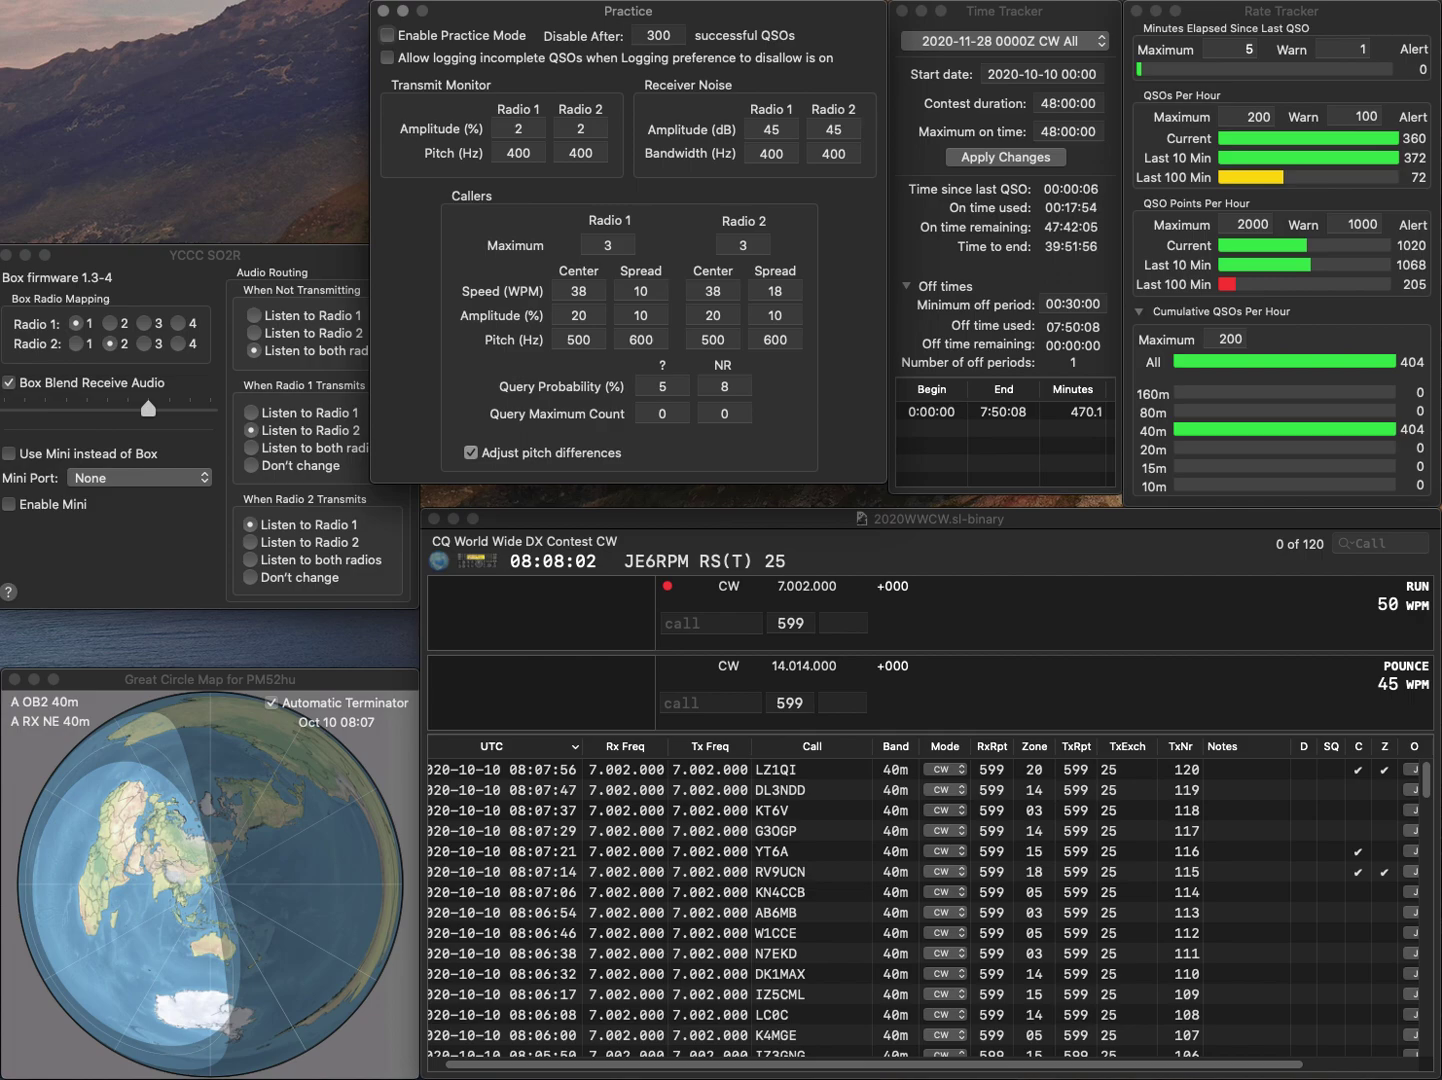